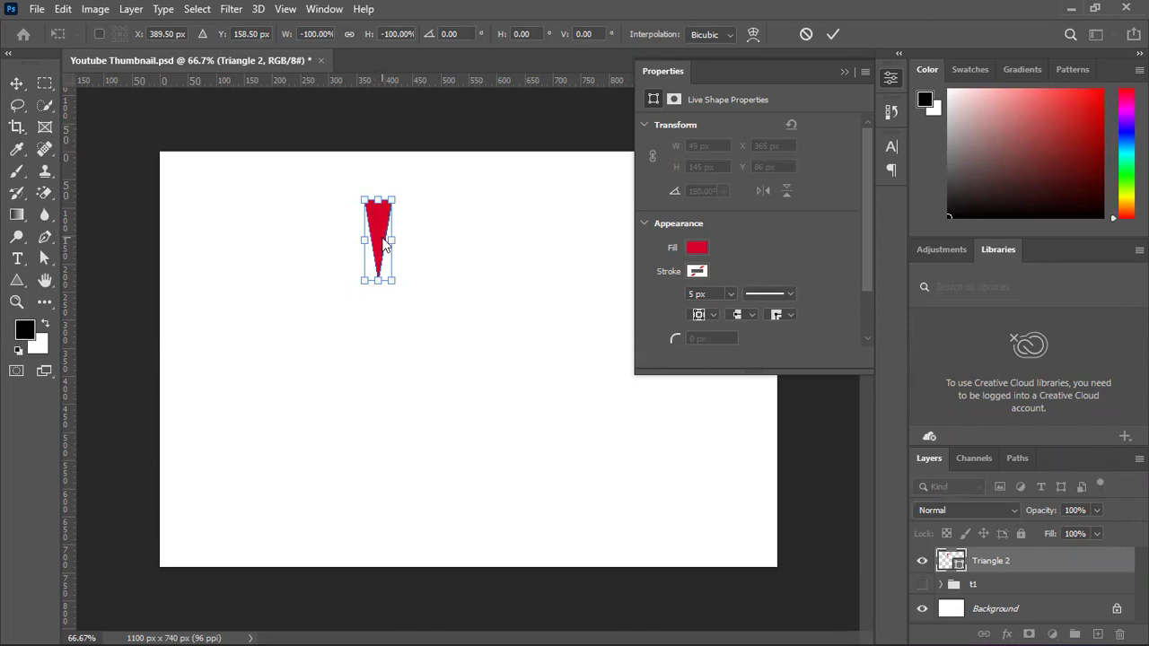
# Move the inverted red triangle's rotation pivot just below its tip and rotate the triangle 15 degrees.
pyautogui.scroll(5, 384, 244)
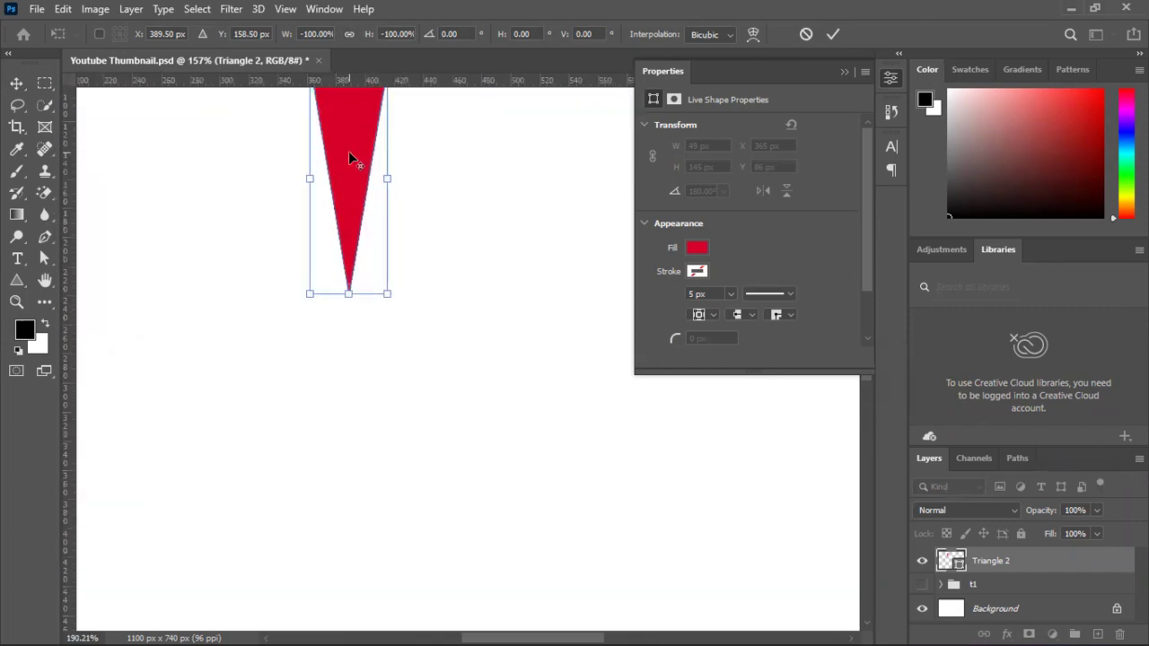
pyautogui.scroll(-1, 345, 171)
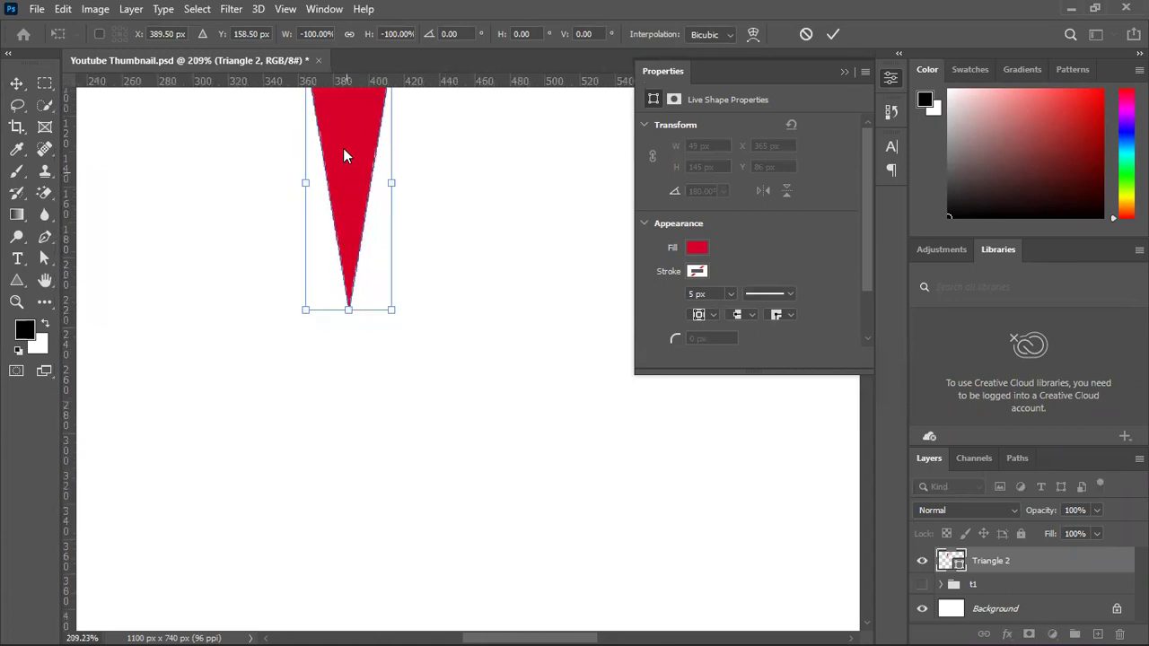
pyautogui.scroll(-4, 346, 152)
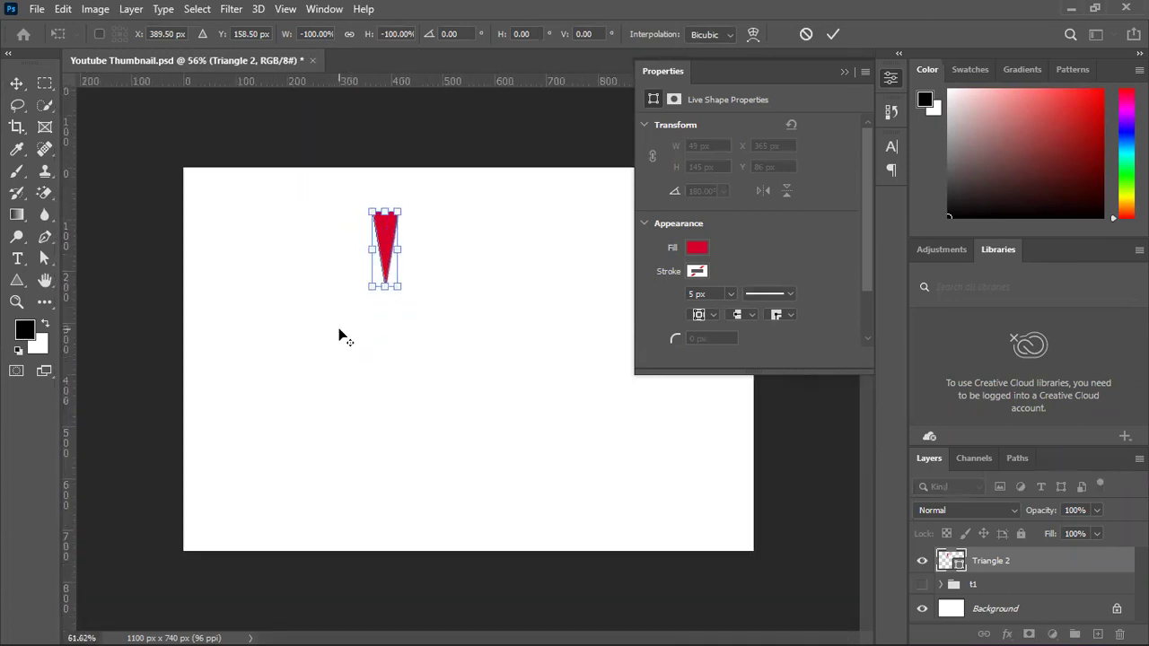
pyautogui.scroll(2, 360, 270)
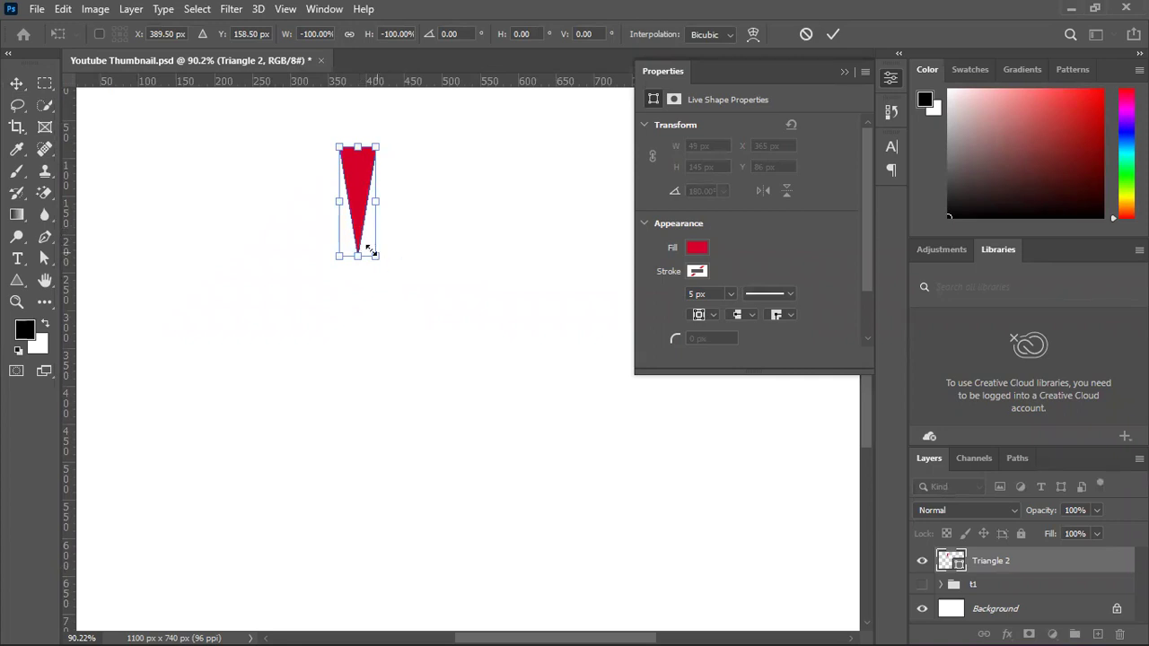
pyautogui.moveTo(361, 236); pyautogui.dragTo(356, 274)
pyautogui.click(474, 33)
pyautogui.write('15')
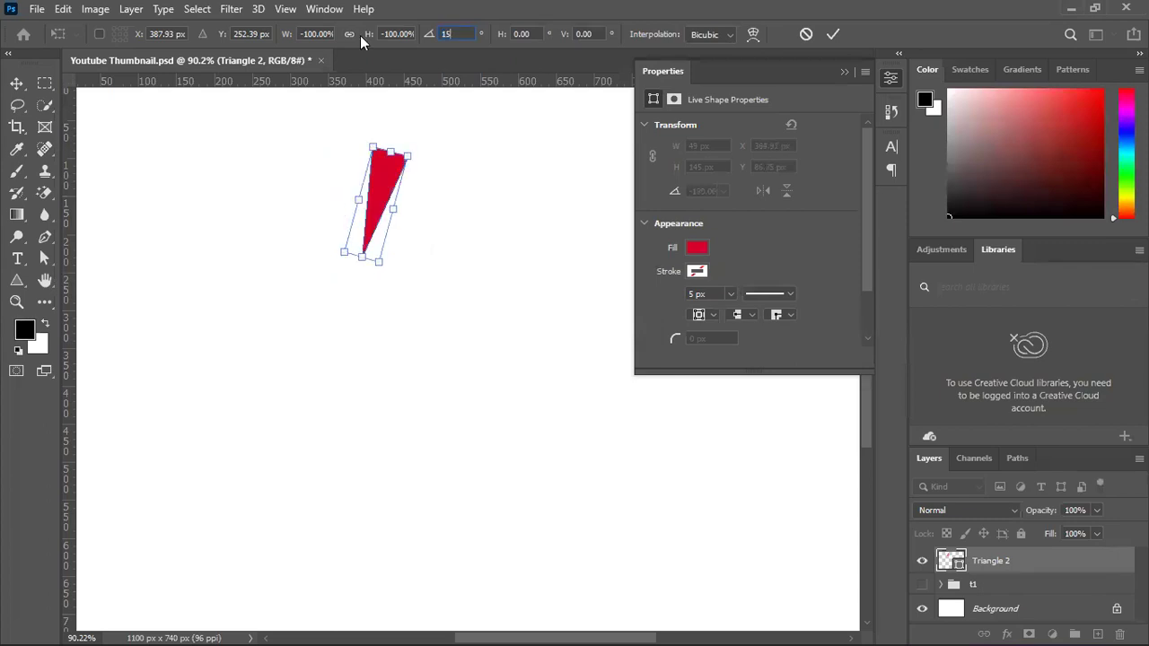
pyautogui.press('Return')
pyautogui.click(835, 34)
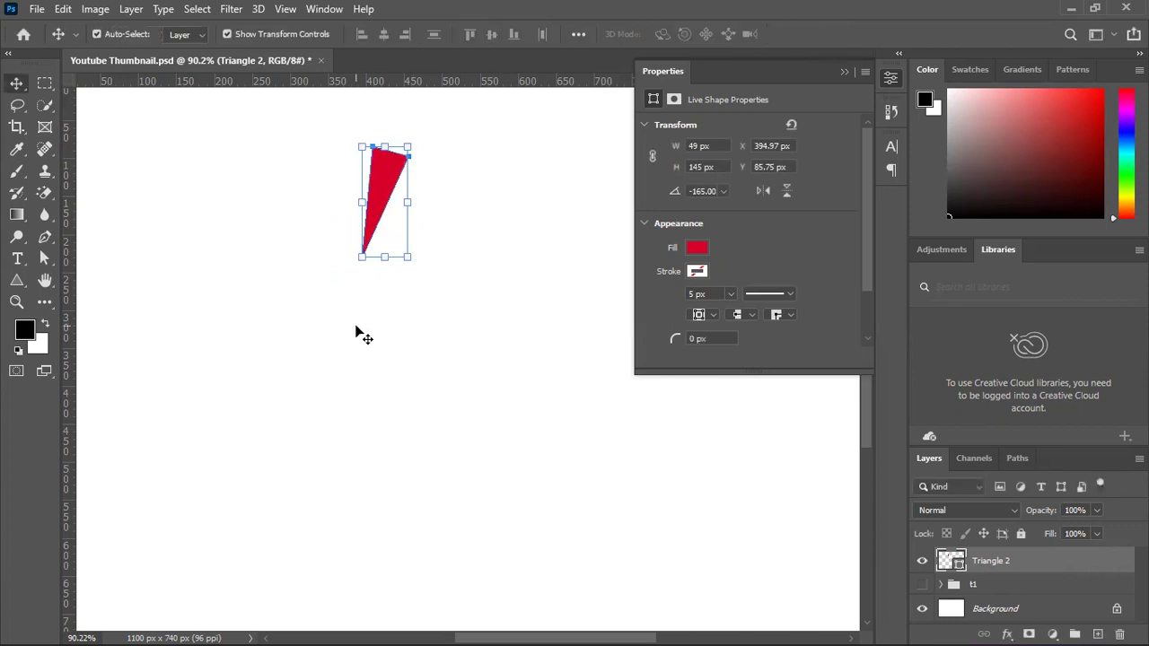
# Repeat the 15-degree rotation with duplication until copies of the wide triangle fill a complete circle.
pyautogui.press('ctrl')
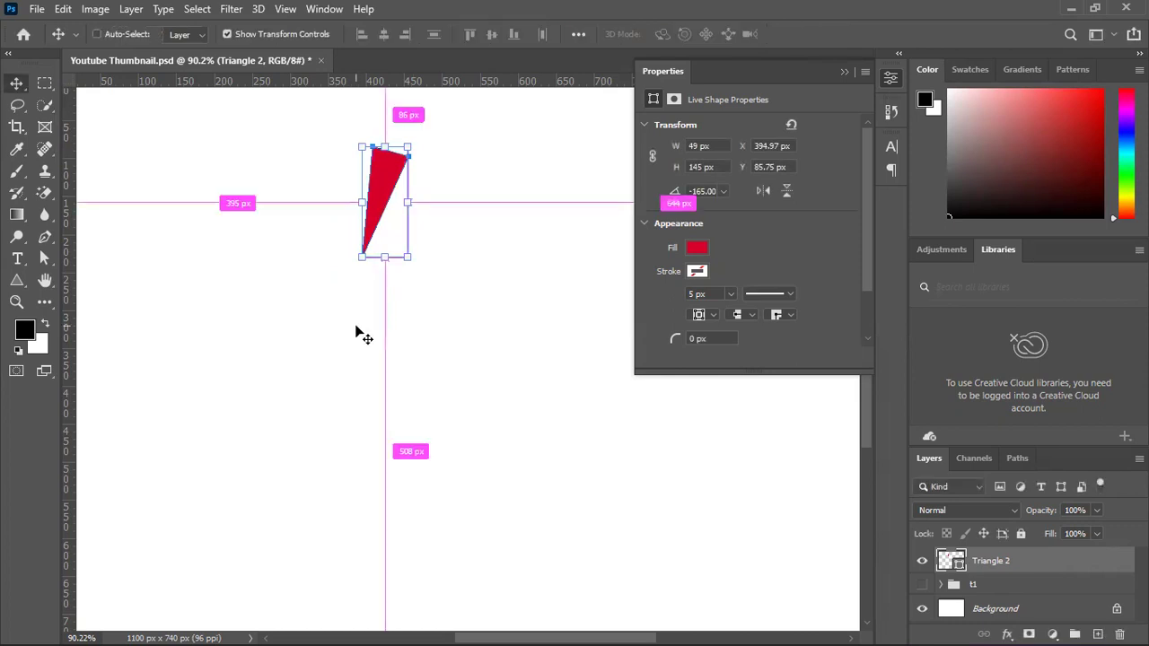
pyautogui.hotkey('ctrl', 'alt', 'shift', 't')
pyautogui.hotkey('ctrl', 'alt', 'shift', 't')
pyautogui.hotkey('ctrl', 'alt', 'shift', 't')
pyautogui.hotkey('ctrl', 'alt', 'shift', 't')
pyautogui.hotkey('ctrl', 'alt', 'shift', 't')
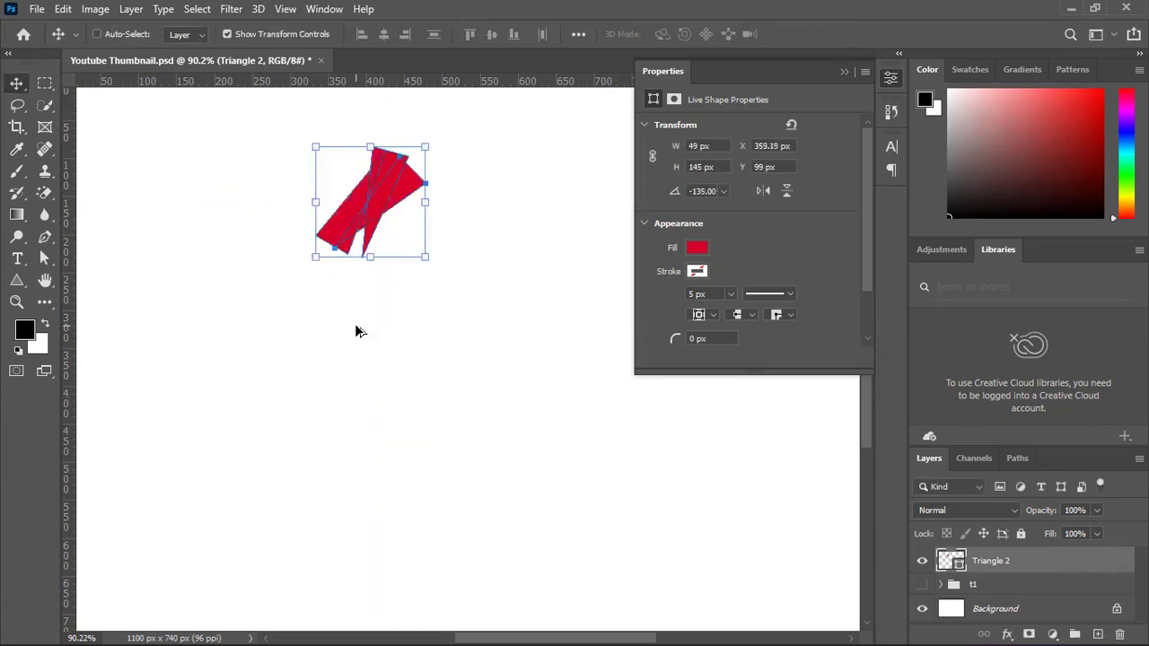
pyautogui.hotkey('ctrl', 'alt', 'shift', 't')
pyautogui.hotkey('ctrl', 'alt', 'shift', 't')
pyautogui.hotkey('ctrl', 'alt', 'shift', 't')
pyautogui.hotkey('ctrl', 'alt', 'shift', 't')
pyautogui.hotkey('ctrl', 'alt', 'shift', 't')
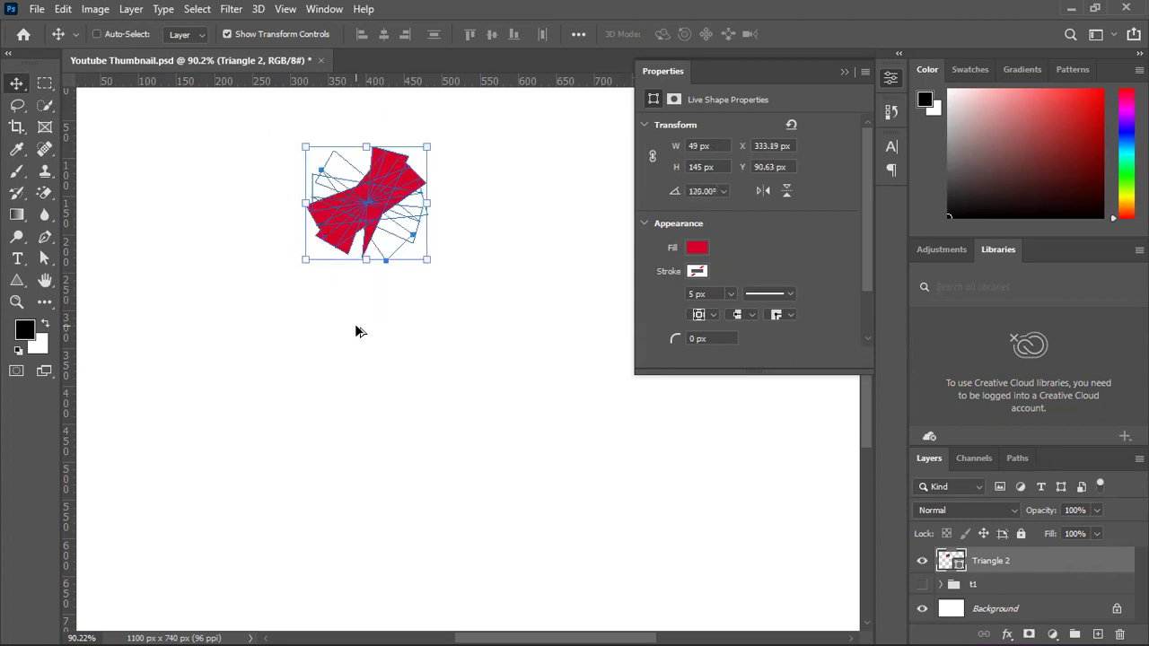
pyautogui.hotkey('ctrl', 'alt', 'shift', 't')
pyautogui.hotkey('ctrl', 'alt', 'shift', 't')
pyautogui.hotkey('ctrl', 'alt', 'shift', 't')
pyautogui.hotkey('ctrl', 'alt', 'shift', 't')
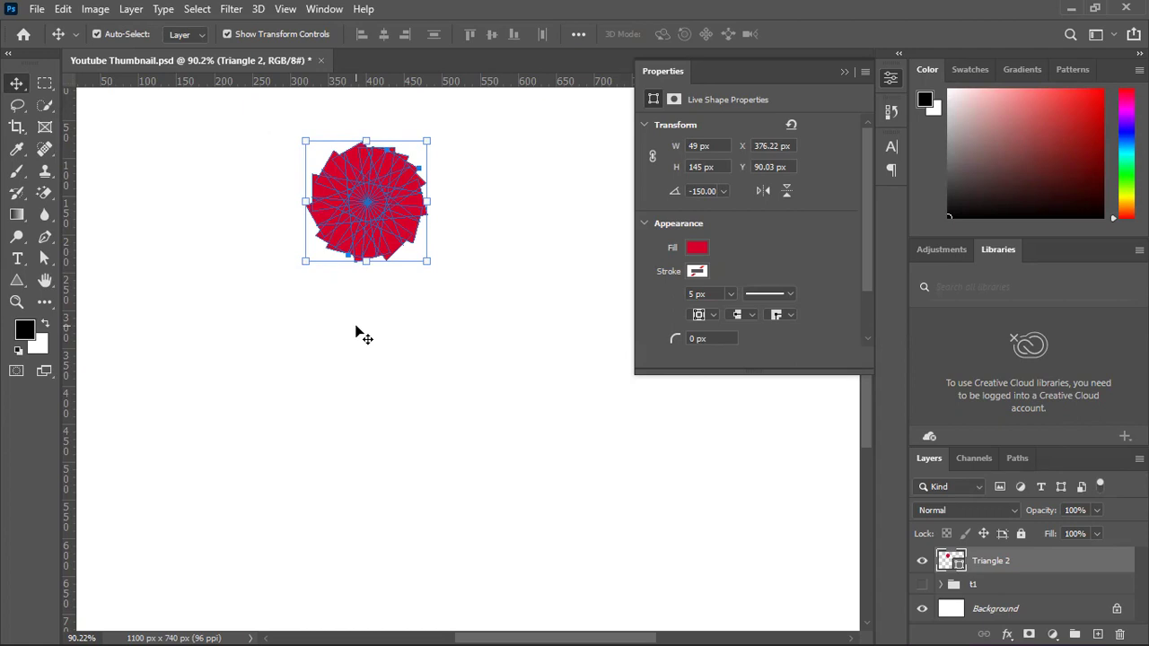
# Delete the overlapping circle of red triangles from the canvas.
pyautogui.click(361, 351)
pyautogui.moveTo(507, 159); pyautogui.dragTo(275, 388)
pyautogui.press('Delete')
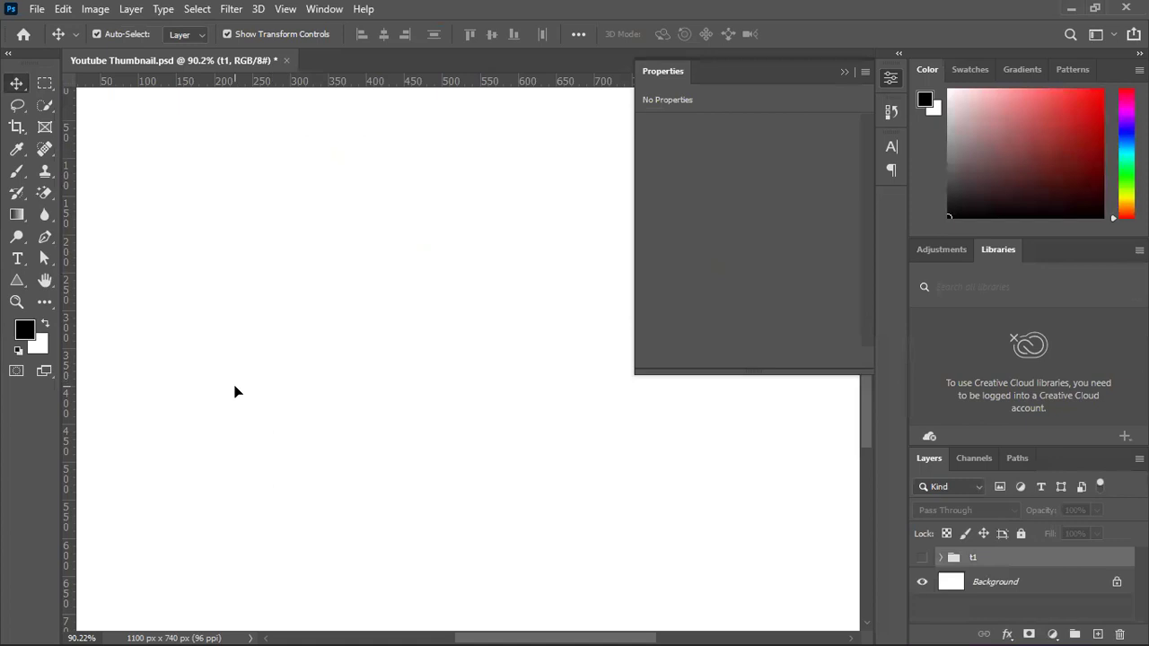
# Draw a tall, narrow triangle about 22 px wide and 138 px high on the empty canvas.
pyautogui.click(17, 280)
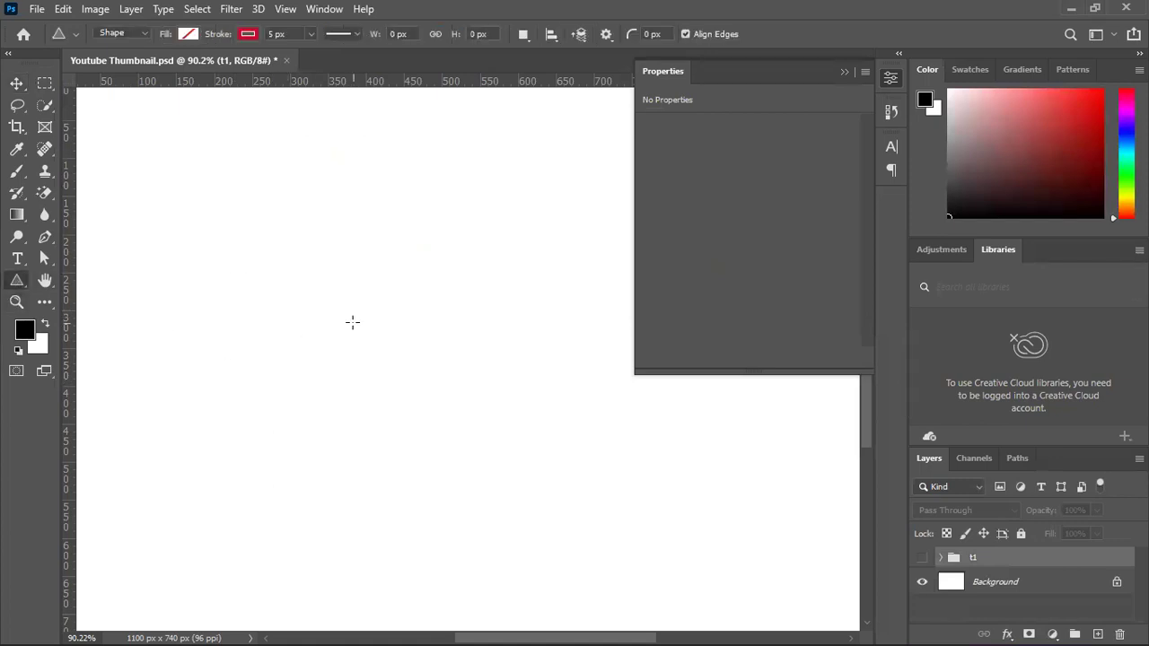
pyautogui.moveTo(352, 322); pyautogui.dragTo(377, 220)
pyautogui.moveTo(379, 261); pyautogui.dragTo(369, 218)
pyautogui.click(15, 83)
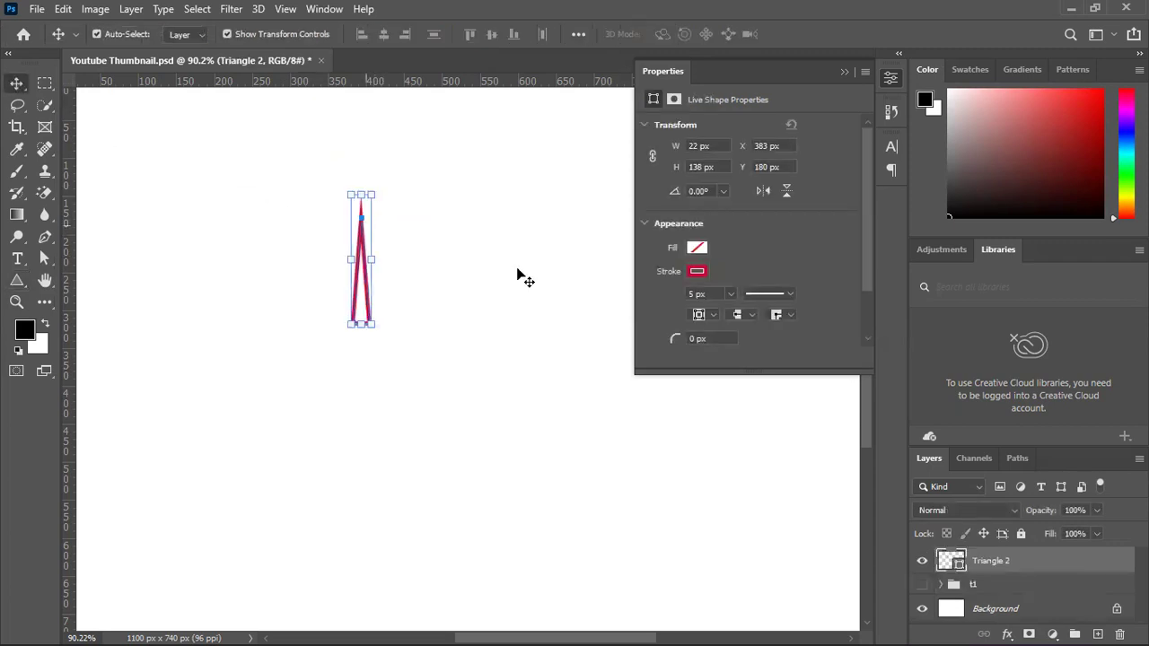
# Remove the narrow triangle's stroke and fill it with the recently used red.
pyautogui.click(698, 272)
pyautogui.click(662, 305)
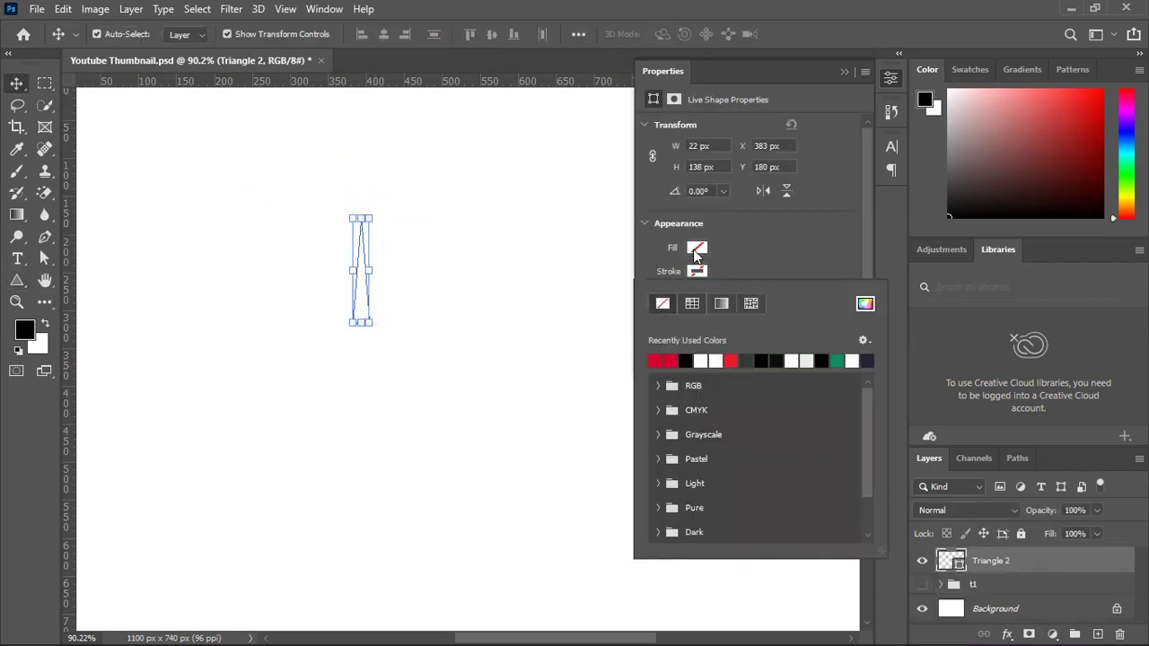
pyautogui.click(698, 248)
pyautogui.click(657, 337)
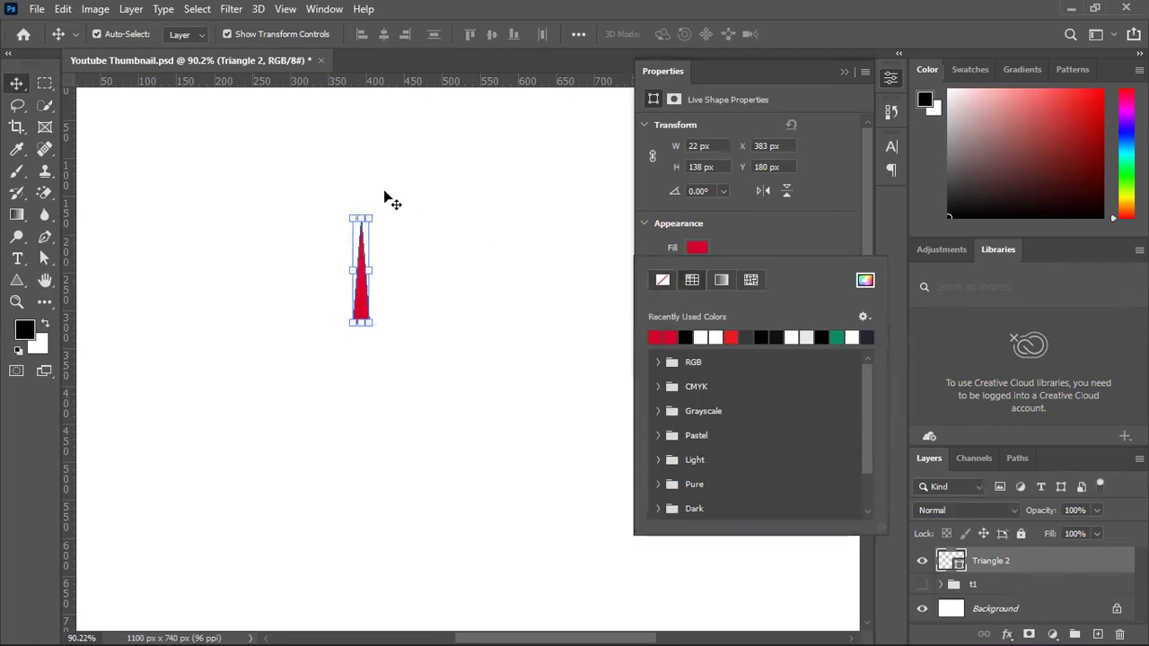
# Rotate the narrow red triangle 180 degrees so its tip points down.
pyautogui.click(405, 231)
pyautogui.moveTo(405, 230); pyautogui.dragTo(299, 439)
pyautogui.press('Return')
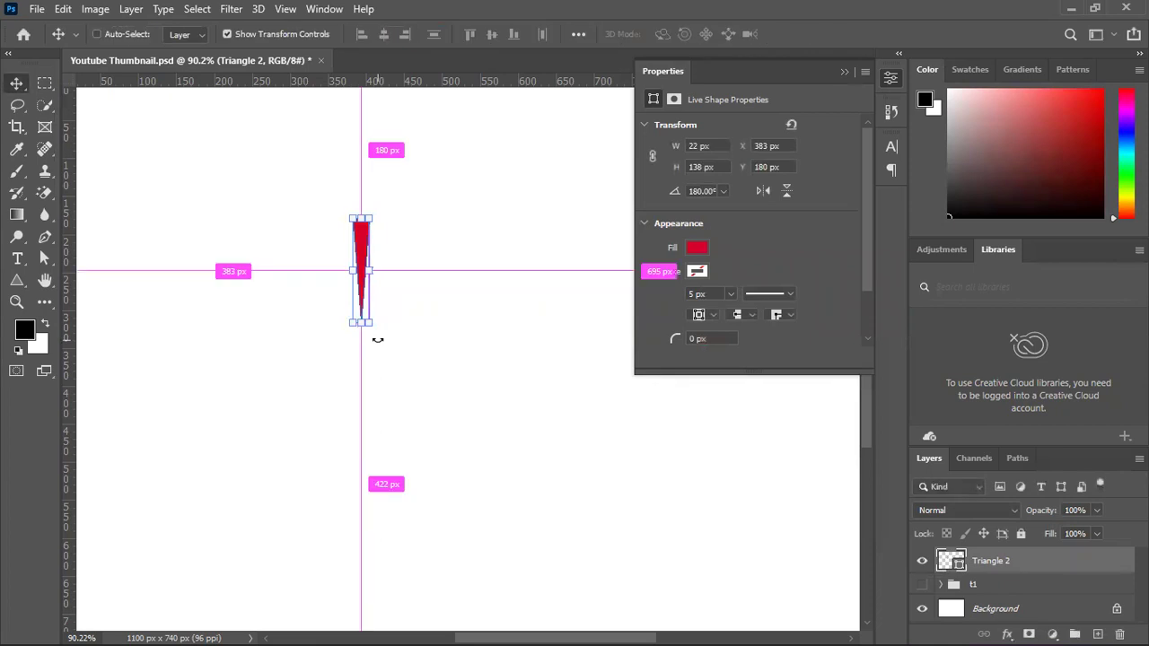
# Move the narrow triangle's transform pivot well below its tip and rotate the triangle 15 degrees about it.
pyautogui.hotkey('ctrl', 't')
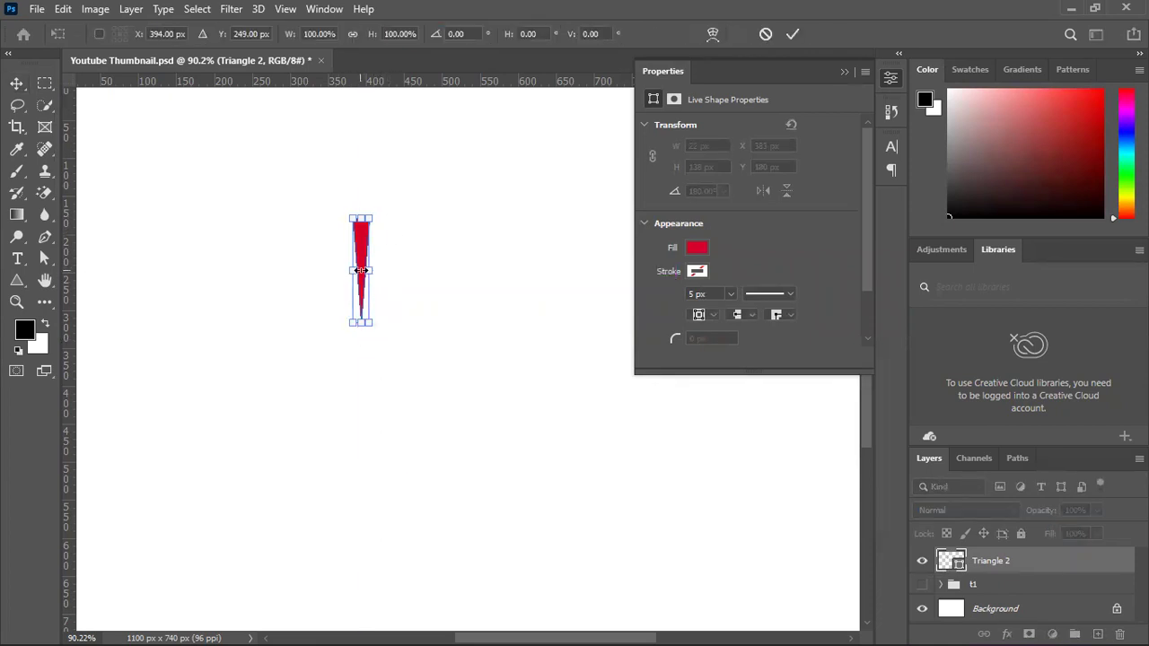
pyautogui.scroll(2, 361, 271)
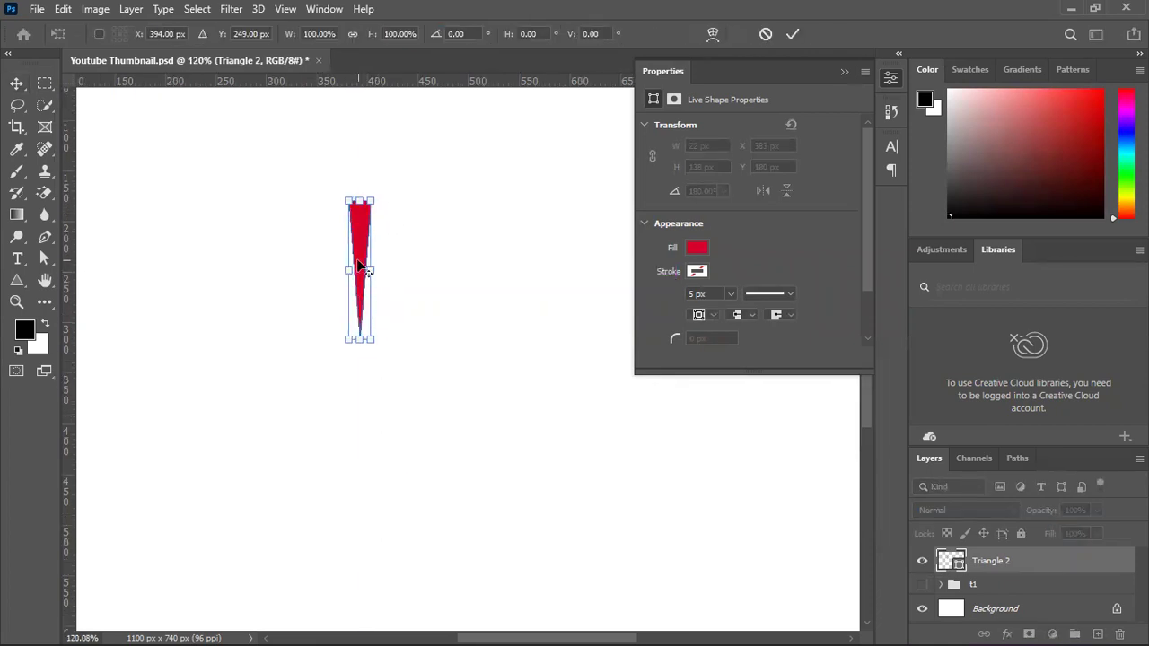
pyautogui.moveTo(364, 269); pyautogui.dragTo(360, 406)
pyautogui.doubleClick(459, 34)
pyautogui.write('15')
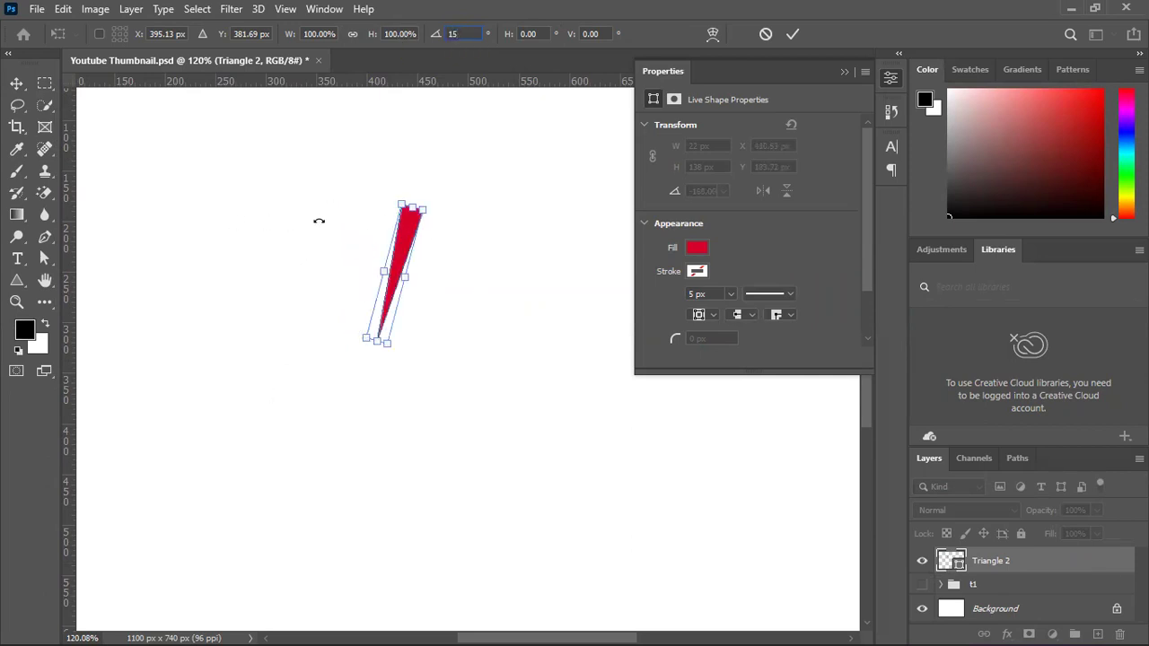
pyautogui.click(792, 34)
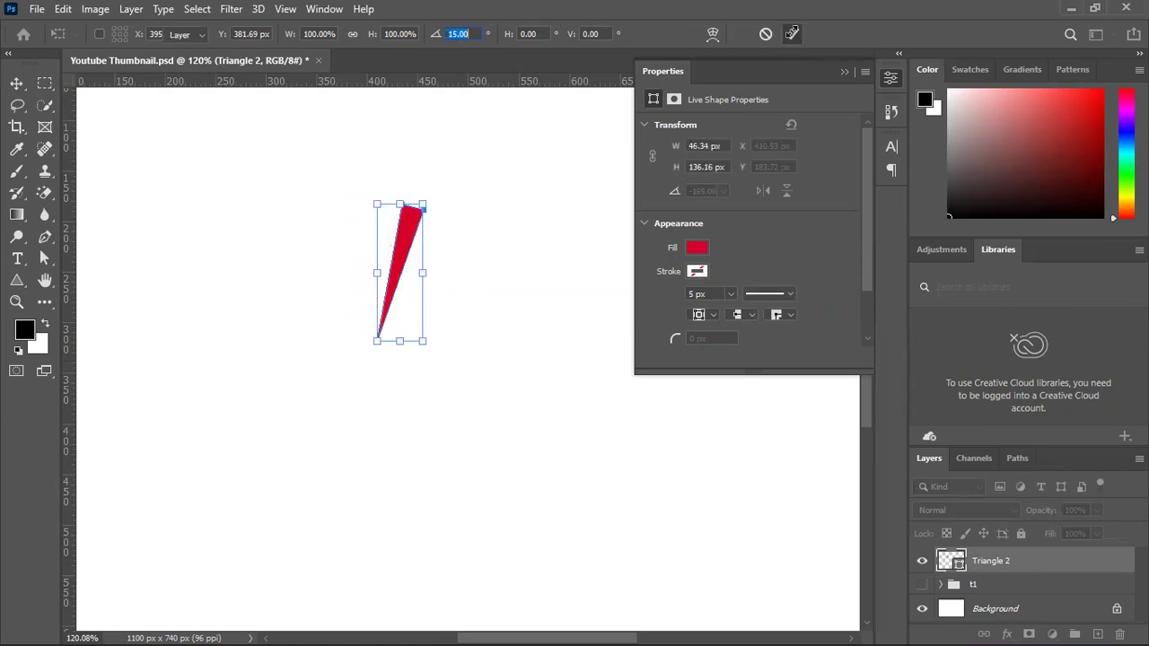
# Repeat the 15-degree rotation with duplication until the narrow triangles form a full ring of separate rays.
pyautogui.hotkey('ctrl', 'alt', 'shift', 't')
pyautogui.hotkey('ctrl', 'alt', 'shift', 't')
pyautogui.hotkey('ctrl', 'alt', 'shift', 't')
pyautogui.hotkey('ctrl', 'alt', 'shift', 't')
pyautogui.hotkey('ctrl', 'alt', 'shift', 't')
pyautogui.hotkey('ctrl', 'alt', 'shift', 't')
pyautogui.hotkey('ctrl', 'alt', 'shift', 't')
pyautogui.hotkey('ctrl', 'alt', 'shift', 't')
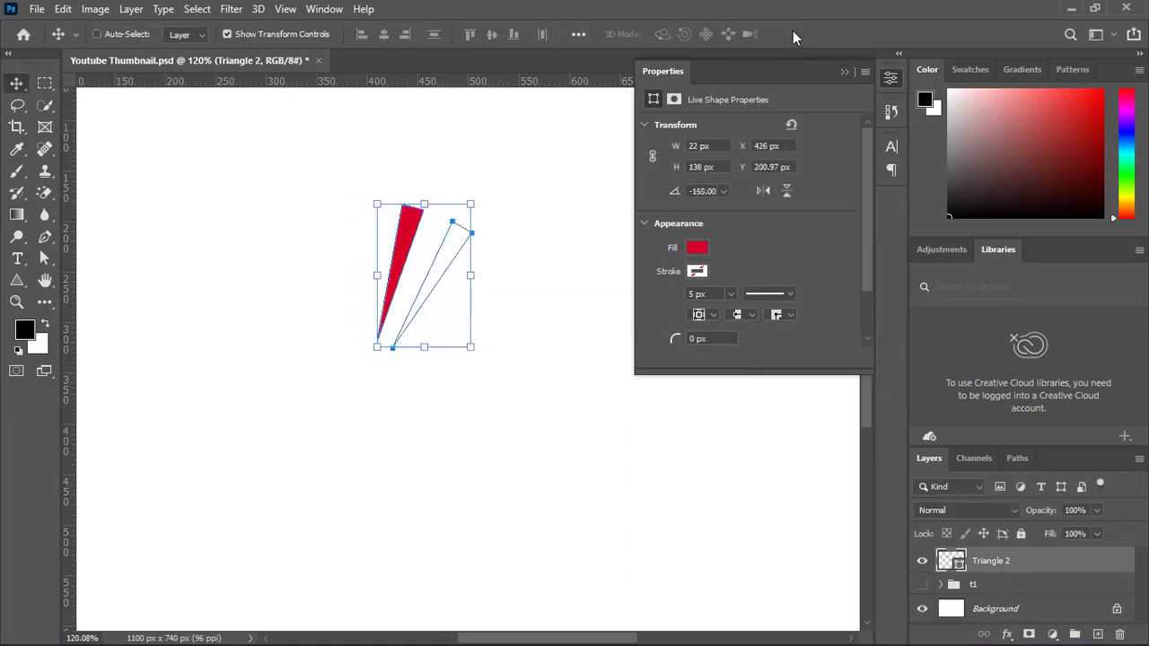
pyautogui.hotkey('ctrl', 'alt', 'shift', 't')
pyautogui.hotkey('ctrl', 'alt', 'shift', 't')
pyautogui.hotkey('ctrl', 'alt', 'shift', 't')
pyautogui.hotkey('ctrl', 'alt', 'shift', 't')
pyautogui.hotkey('ctrl', 'alt', 'shift', 't')
pyautogui.hotkey('ctrl', 'alt', 'shift', 't')
pyautogui.hotkey('ctrl', 'alt', 'shift', 't')
pyautogui.hotkey('ctrl', 'alt', 'shift', 't')
pyautogui.hotkey('ctrl', 'alt', 'shift', 't')
pyautogui.hotkey('ctrl', 'alt', 'shift', 't')
pyautogui.hotkey('ctrl', 'alt', 'shift', 't')
pyautogui.hotkey('ctrl', 'alt', 'shift', 't')
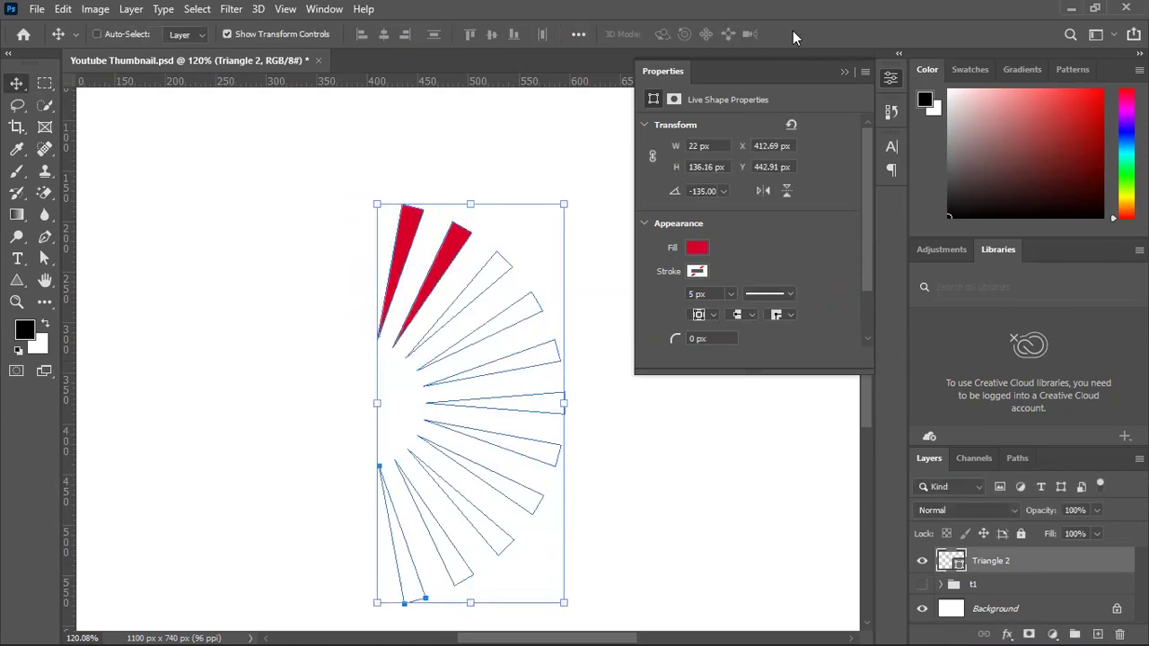
pyautogui.hotkey('ctrl', 'alt', 'shift', 't')
pyautogui.hotkey('ctrl', 'alt', 'shift', 't')
pyautogui.hotkey('ctrl', 'alt', 'shift', 't')
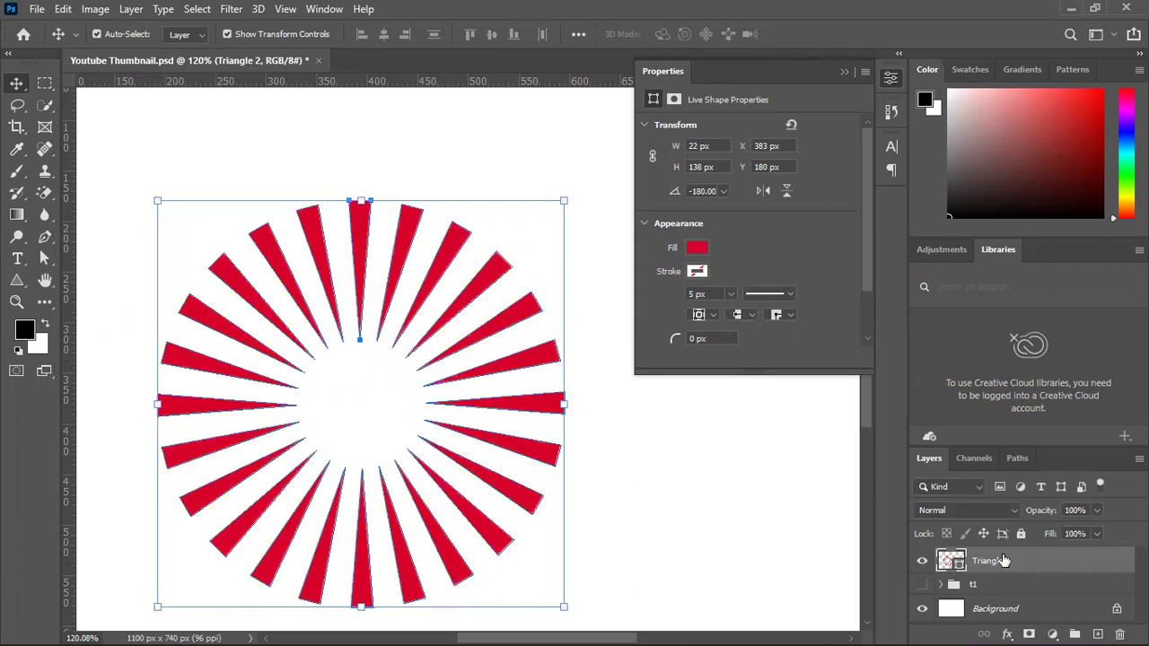
# Delete the uppermost vertical ray, accepting conversion to a regular path, and remove the entire Triangle 2 layer.
pyautogui.scroll(-2, 1003, 563)
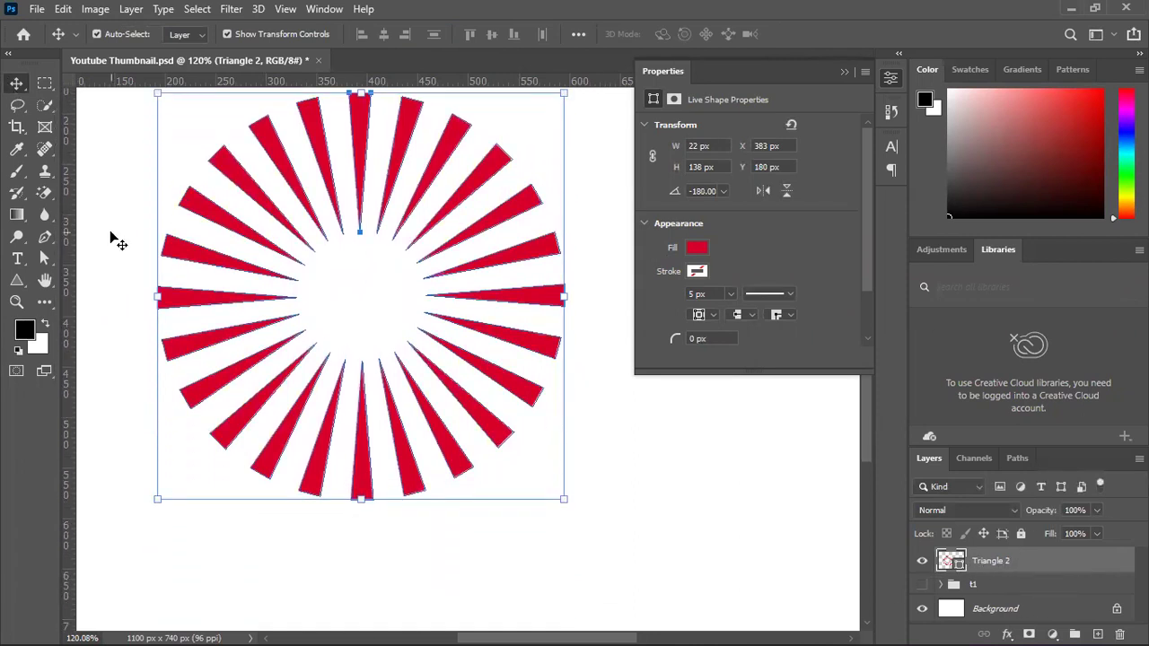
pyautogui.press('Delete')
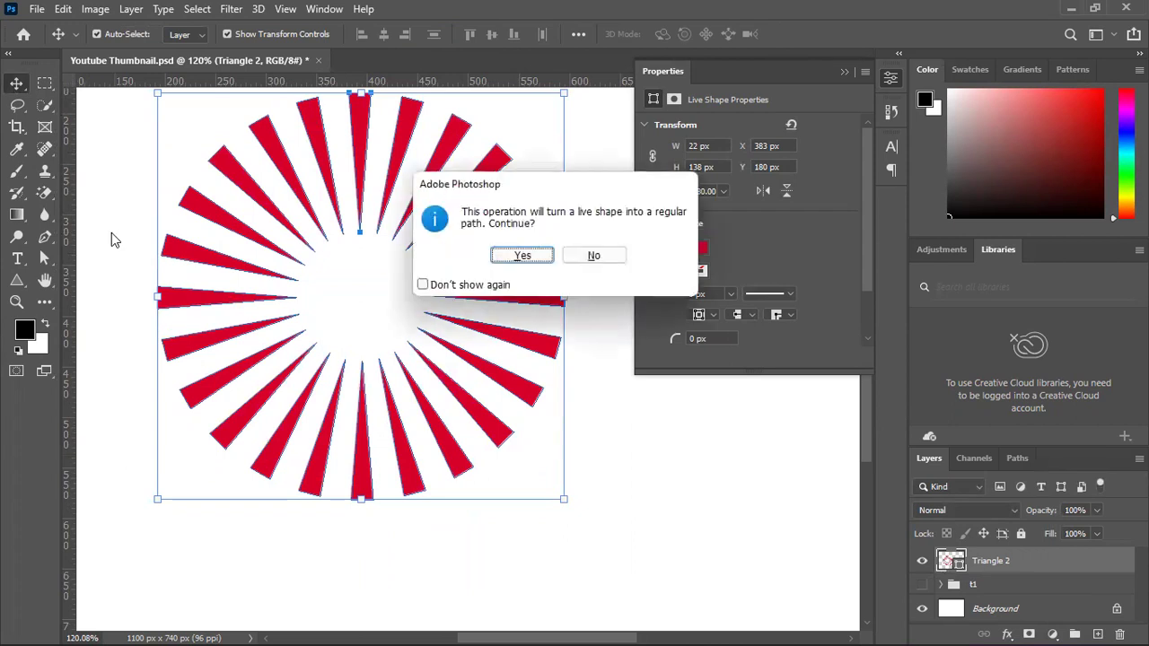
pyautogui.click(523, 269)
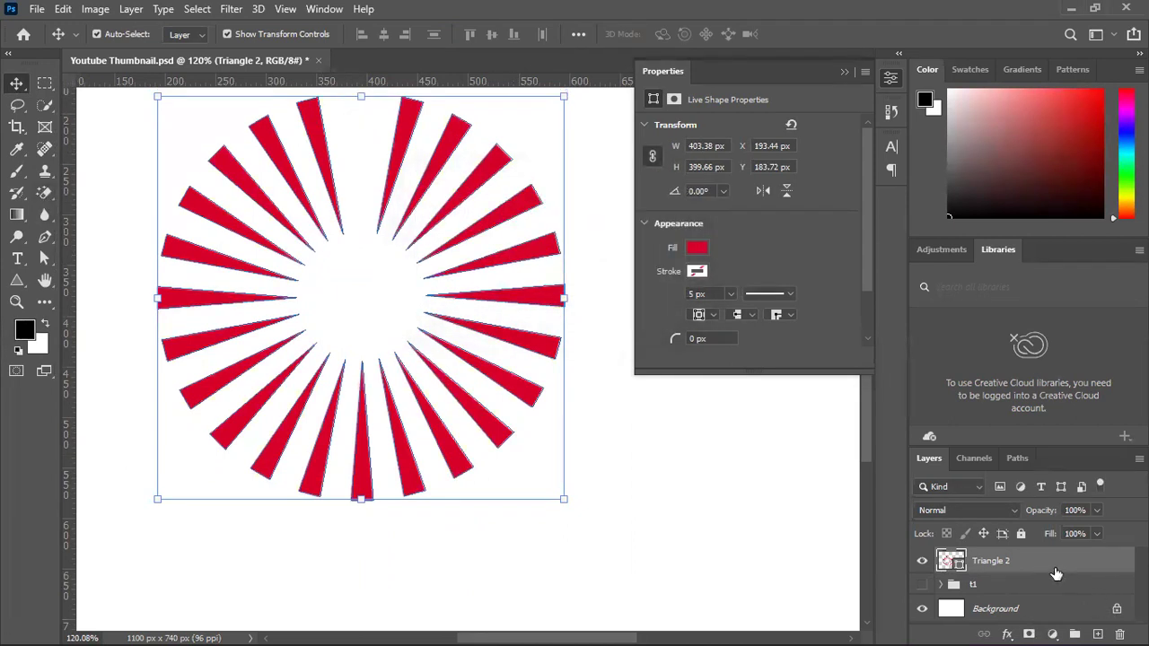
pyautogui.press('Delete')
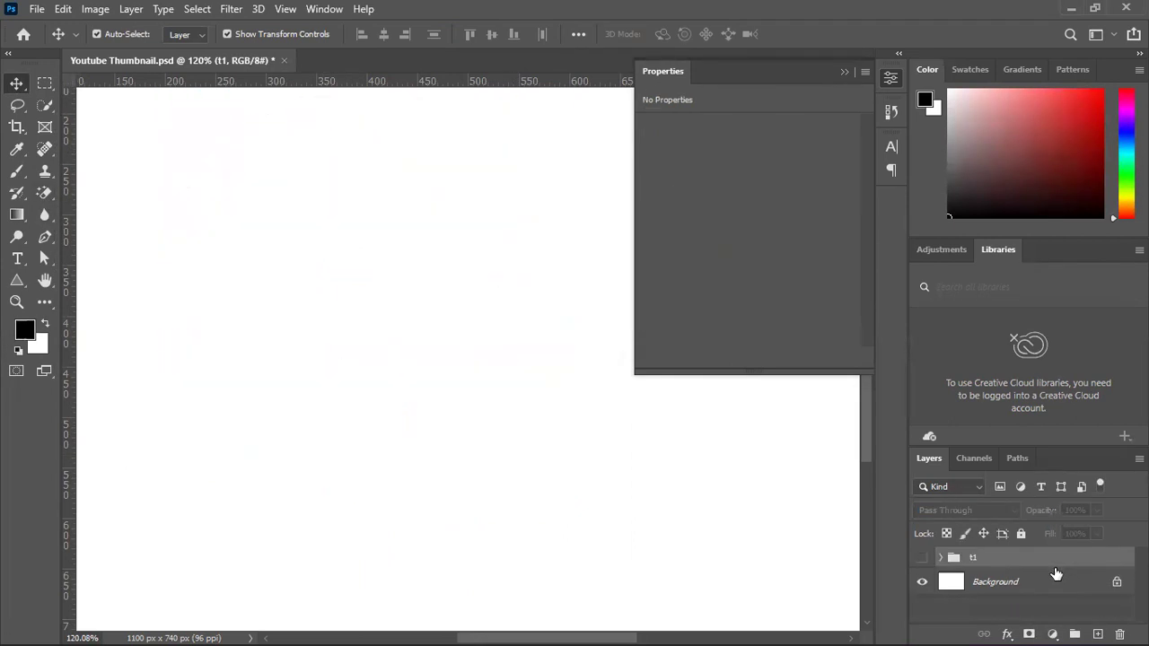
# Draw a small triangle about 25 px wide and 69 px high on the empty canvas.
pyautogui.click(15, 284)
pyautogui.moveTo(421, 185)
pyautogui.mouseDown()
pyautogui.moveTo(456, 264)
pyautogui.moveTo(442, 257)
pyautogui.mouseUp()
pyautogui.press('v')
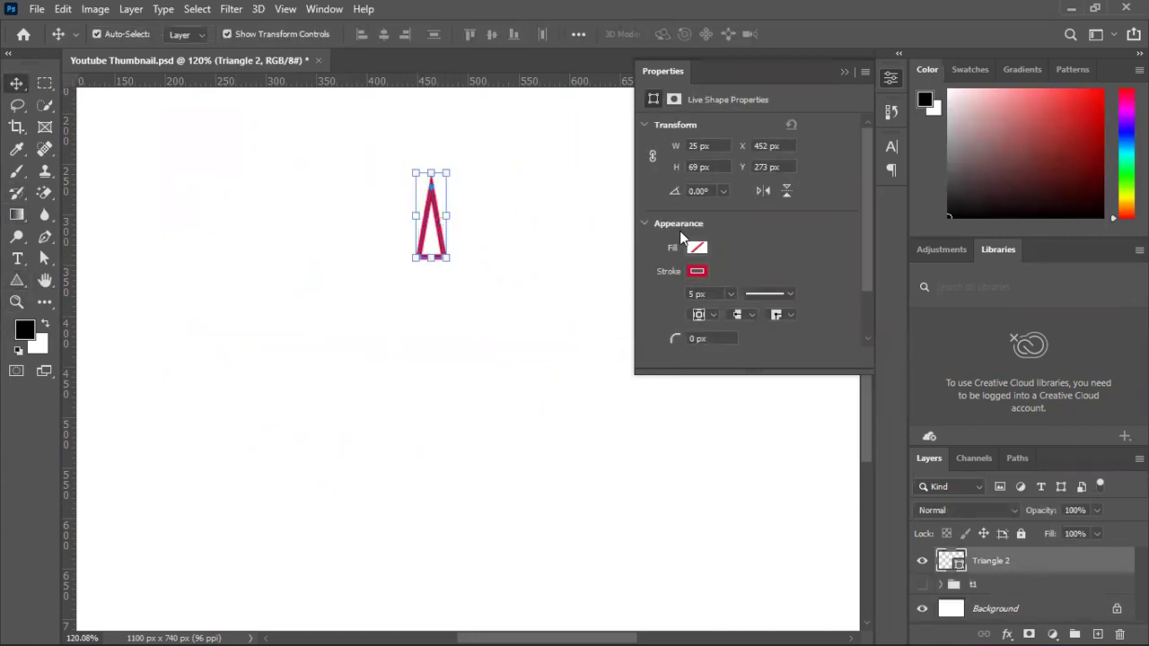
# Remove the small triangle's stroke, fill it with the recently used red, and deselect it.
pyautogui.click(701, 274)
pyautogui.click(662, 302)
pyautogui.click(698, 247)
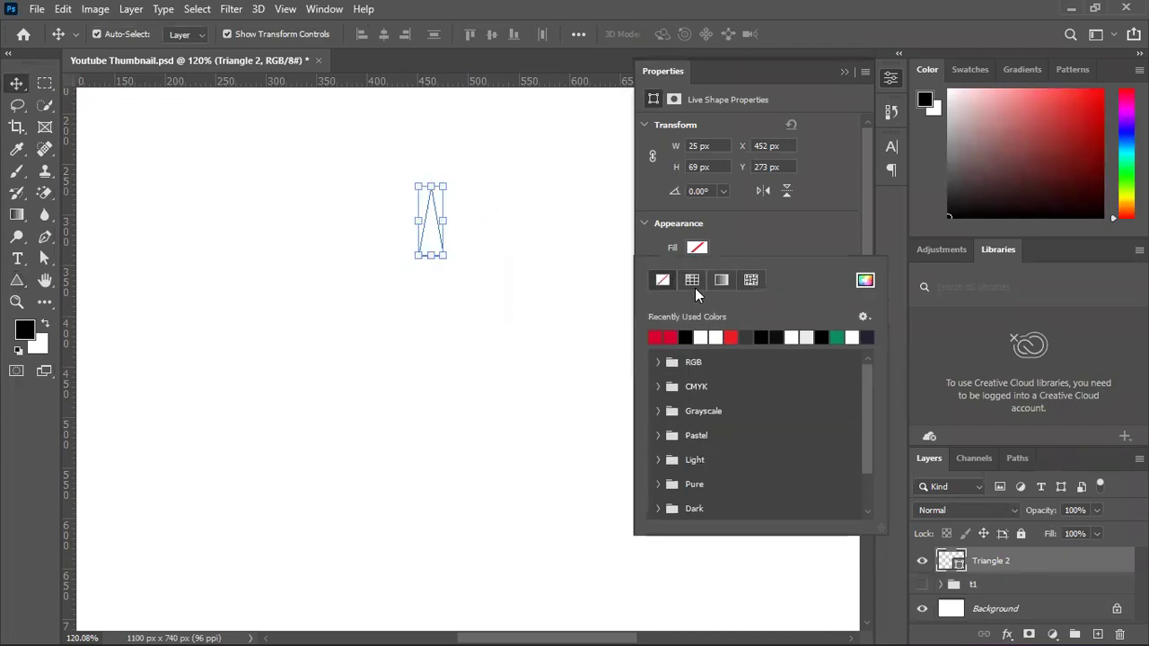
pyautogui.click(658, 336)
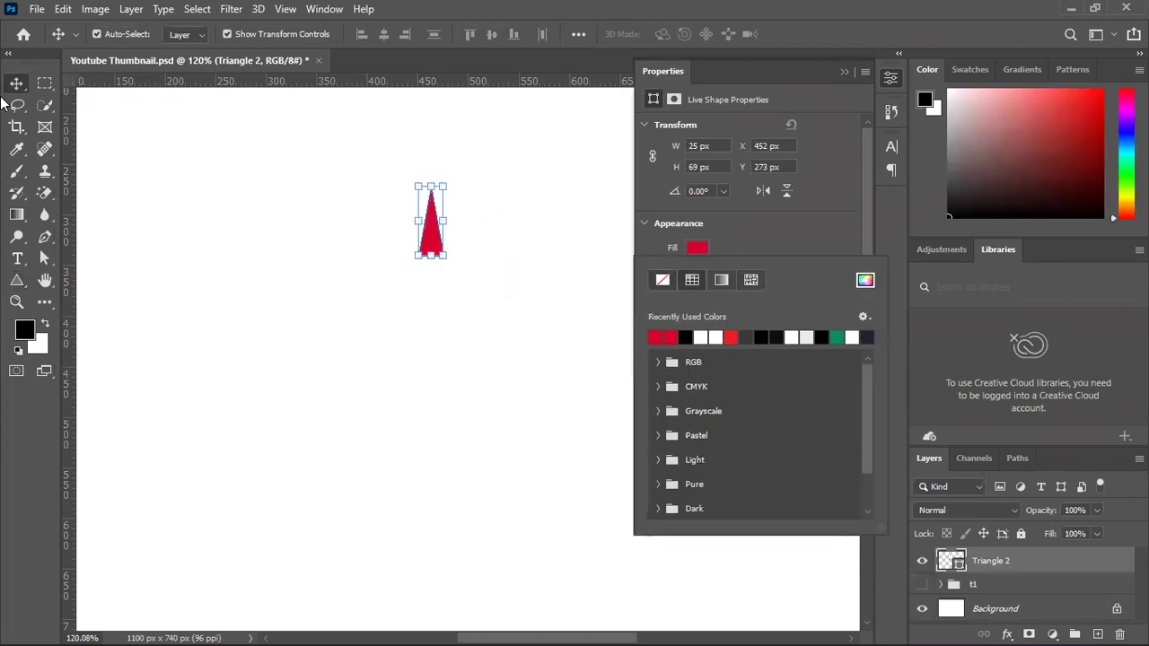
pyautogui.click(68, 141)
pyautogui.click(277, 224)
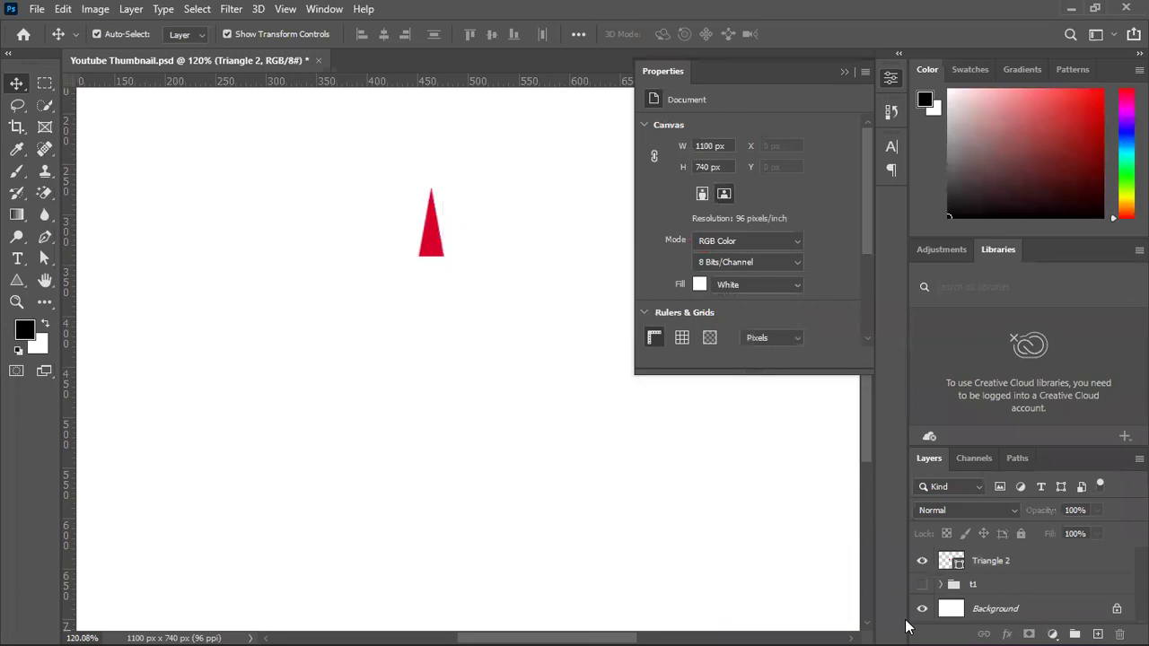
# Rasterize the Triangle 2 shape layer.
pyautogui.click(1053, 575)
pyautogui.rightClick(1051, 574)
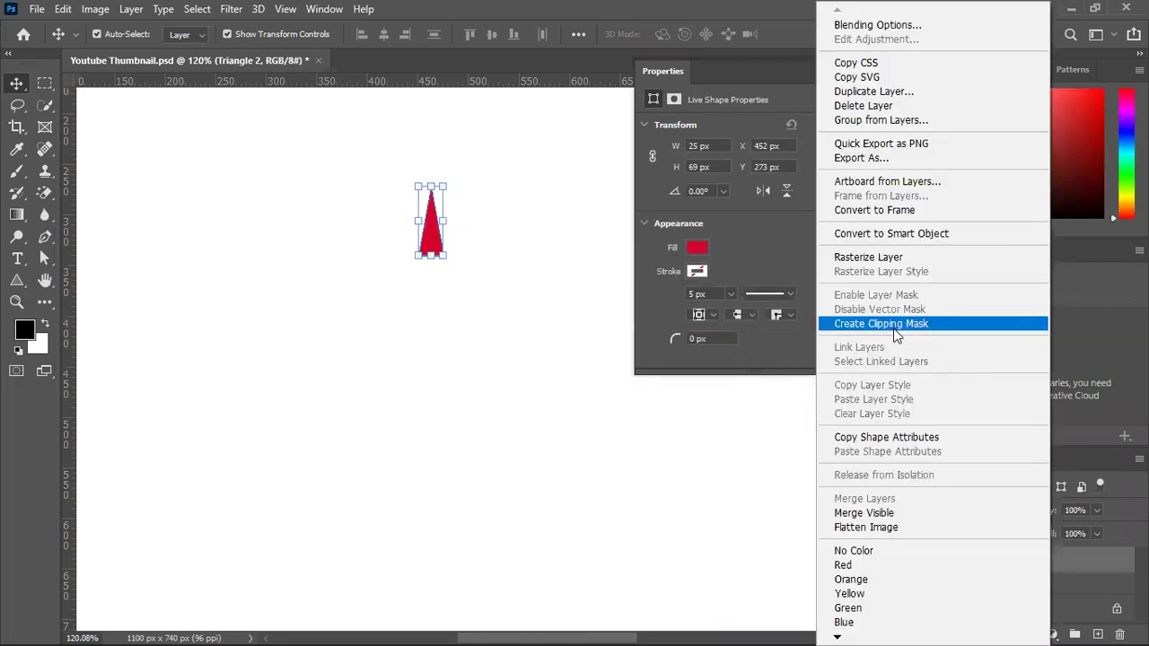
pyautogui.click(879, 257)
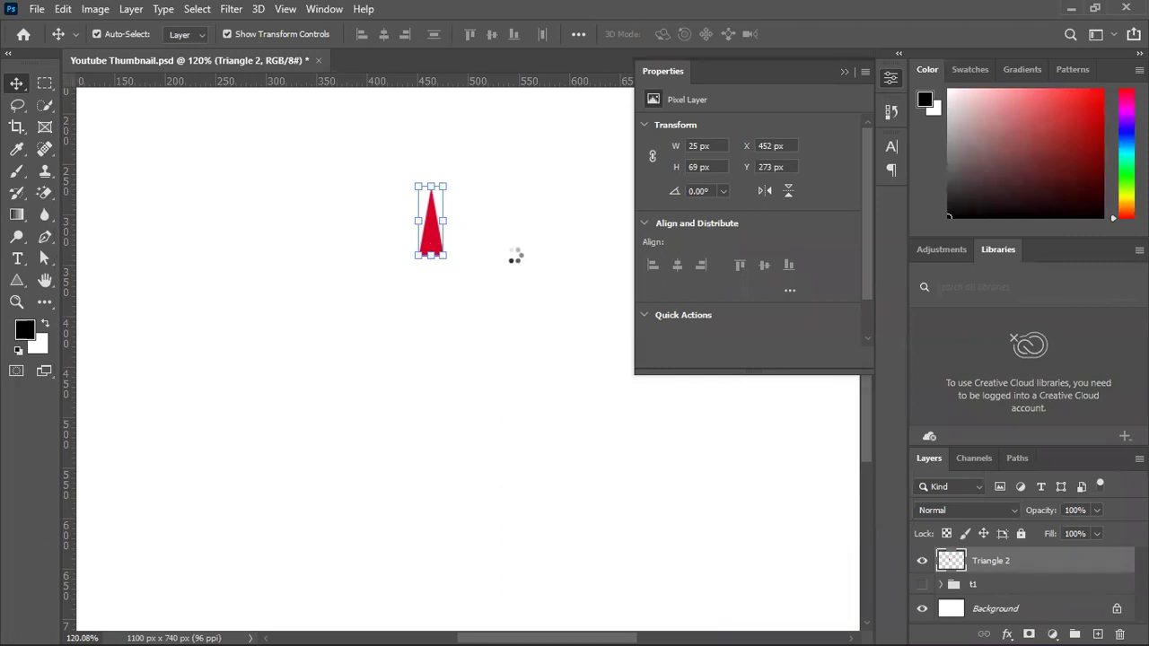
# Free-transform the rasterized triangle, move its pivot about 74 px below its centre, and rotate it 15 degrees.
pyautogui.click(529, 218)
pyautogui.click(438, 258)
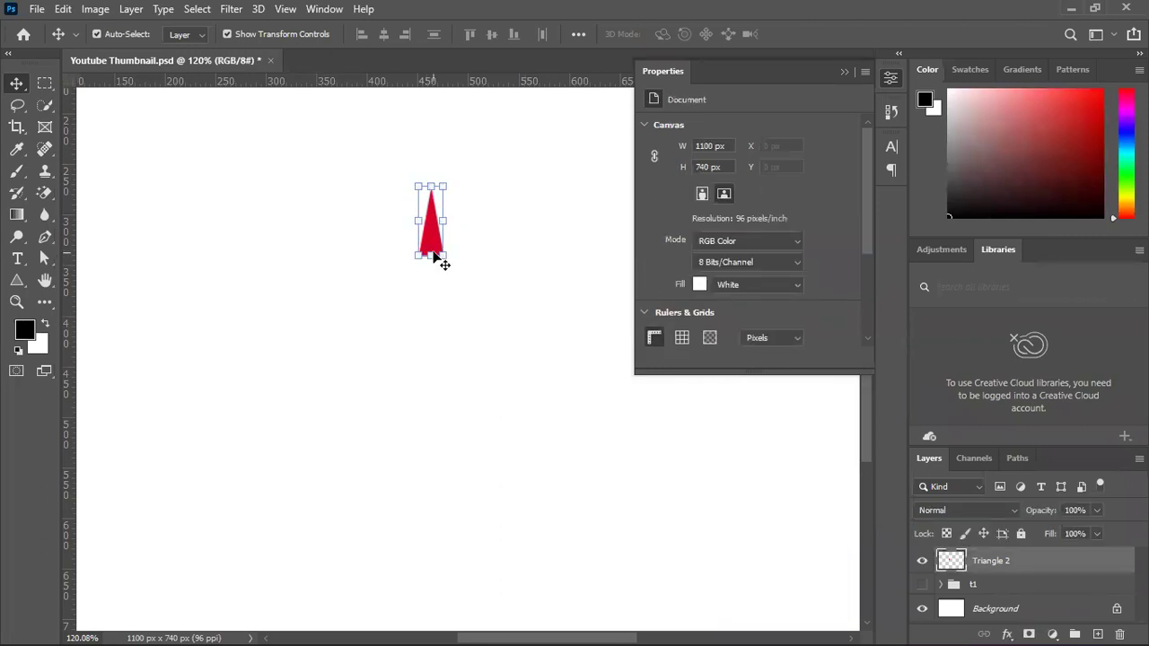
pyautogui.hotkey('ctrl', 't')
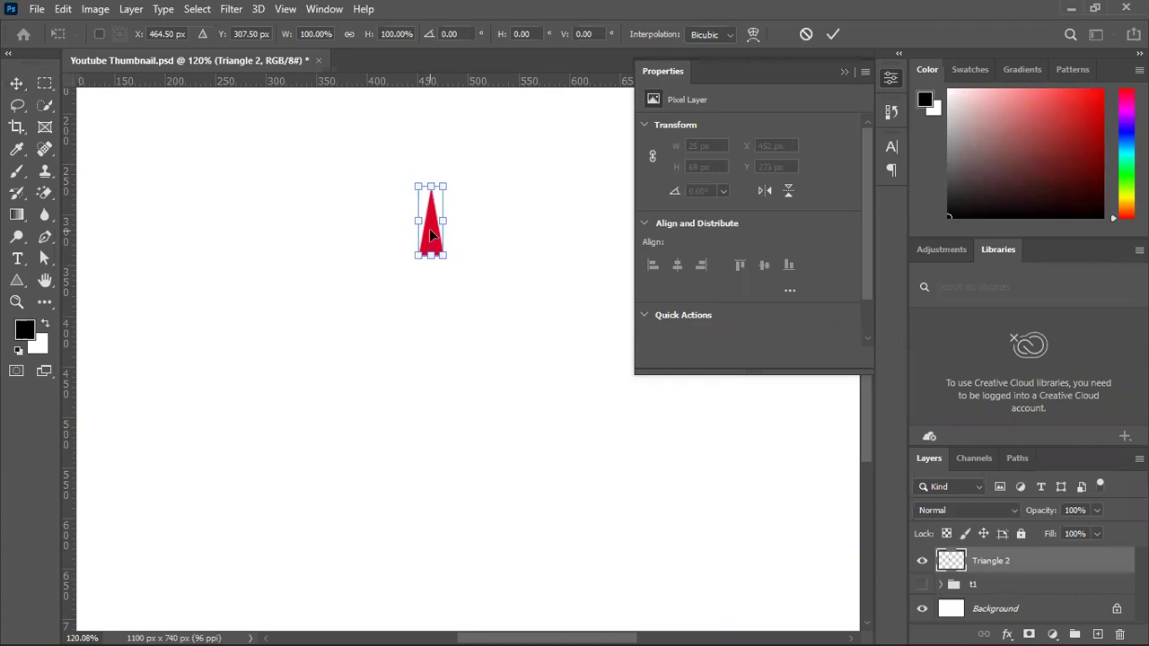
pyautogui.moveTo(433, 233); pyautogui.dragTo(433, 305)
pyautogui.press('shift')
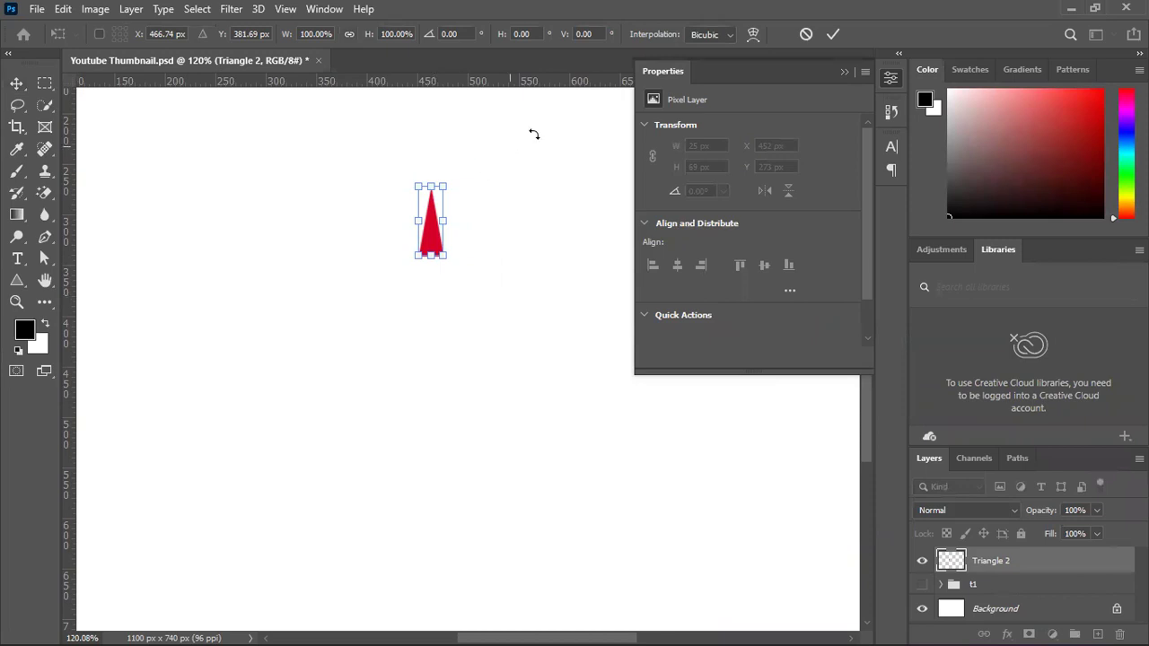
pyautogui.click(461, 31)
pyautogui.write('15')
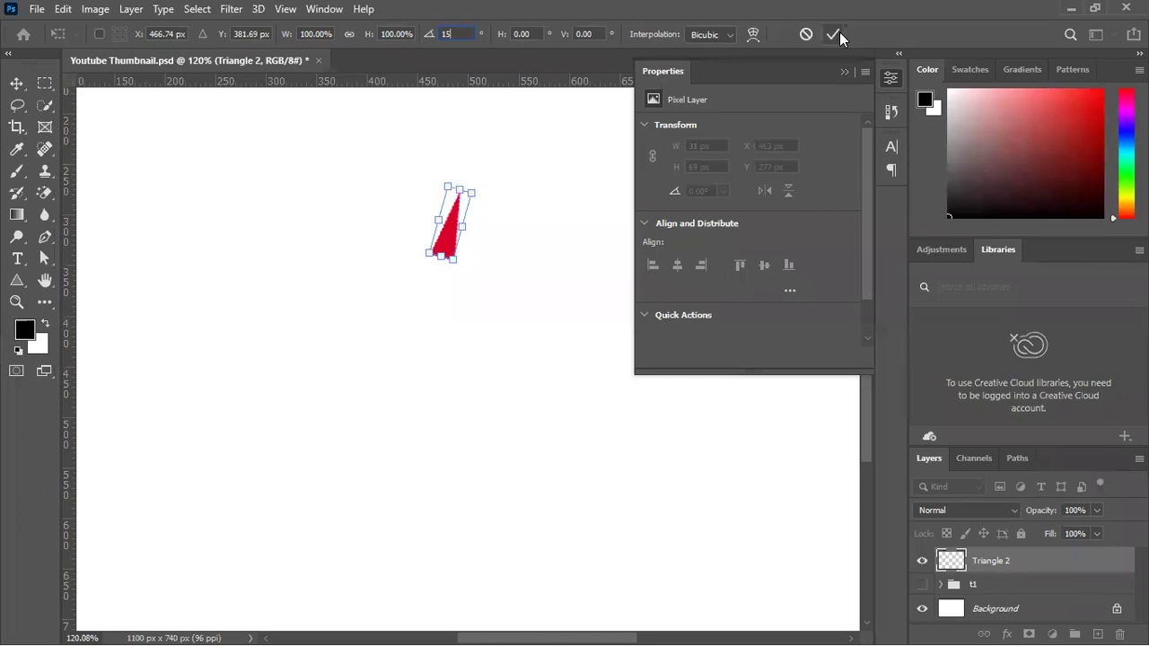
pyautogui.click(839, 33)
# Repeat the rotated duplication until 23 triangle copies complete the circle of rays, and deselect the layer.
pyautogui.hotkey('ctrl', 'shift', 'alt', 't')
pyautogui.hotkey('ctrl', 'shift', 'alt', 't')
pyautogui.hotkey('ctrl', 'shift', 'alt', 't')
pyautogui.hotkey('ctrl', 'shift', 'alt', 't')
pyautogui.hotkey('ctrl', 'shift', 'alt', 't')
pyautogui.hotkey('ctrl', 'shift', 'alt', 't')
pyautogui.hotkey('ctrl', 'shift', 'alt', 't')
pyautogui.hotkey('ctrl', 'shift', 'alt', 't')
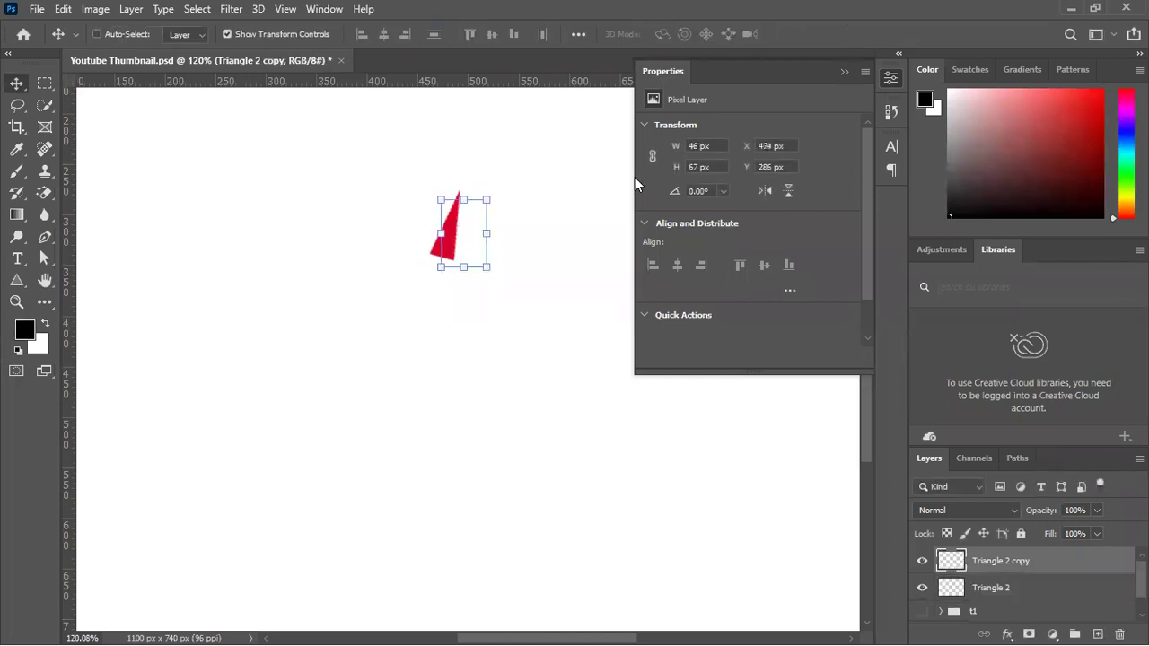
pyautogui.hotkey('ctrl', 'shift', 'alt', 't')
pyautogui.hotkey('ctrl', 'shift', 'alt', 't')
pyautogui.hotkey('ctrl', 'shift', 'alt', 't')
pyautogui.hotkey('ctrl', 'shift', 'alt', 't')
pyautogui.hotkey('ctrl', 'shift', 'alt', 't')
pyautogui.hotkey('ctrl', 'shift', 'alt', 't')
pyautogui.hotkey('ctrl', 'shift', 'alt', 't')
pyautogui.hotkey('ctrl', 'shift', 'alt', 't')
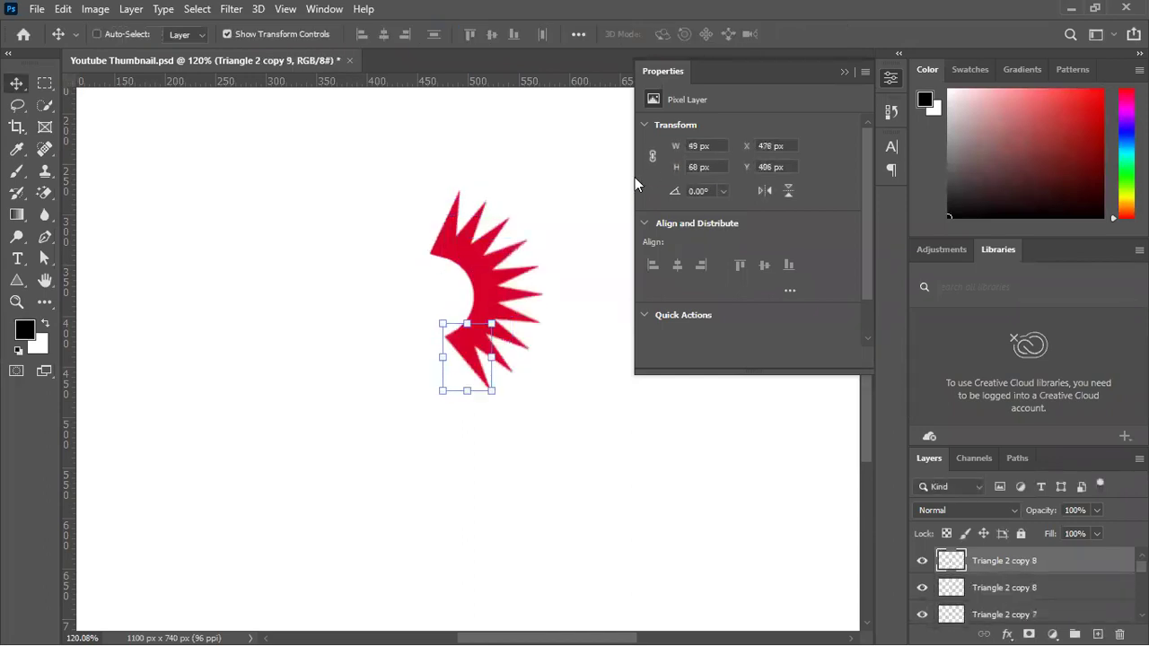
pyautogui.hotkey('ctrl', 'shift', 'alt', 't')
pyautogui.hotkey('ctrl', 'shift', 'alt', 't')
pyautogui.hotkey('ctrl', 'shift', 'alt', 't')
pyautogui.hotkey('ctrl', 'shift', 'alt', 't')
pyautogui.hotkey('ctrl', 'shift', 'alt', 't')
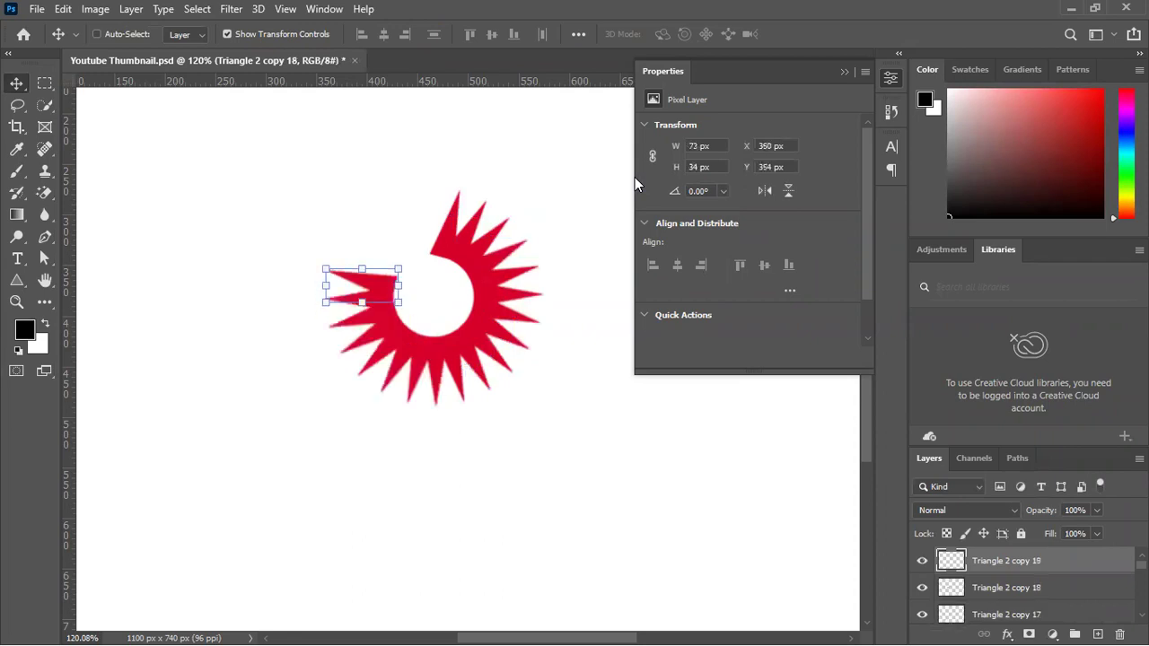
pyautogui.hotkey('ctrl', 'shift', 'alt', 't')
pyautogui.hotkey('ctrl', 'shift', 'alt', 't')
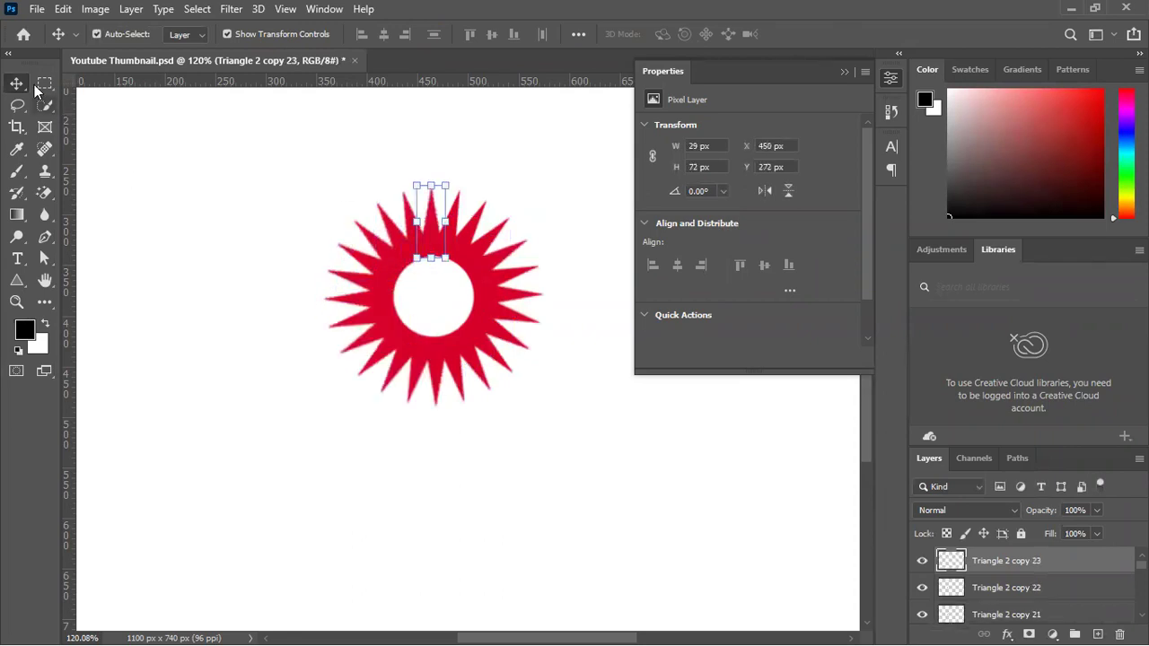
pyautogui.click(192, 180)
# Delete the Triangle 2 layer and all its copies through copy 23, keeping the t1 group and the Background.
pyautogui.scroll(-12, 1042, 583)
pyautogui.scroll(12, 1023, 590)
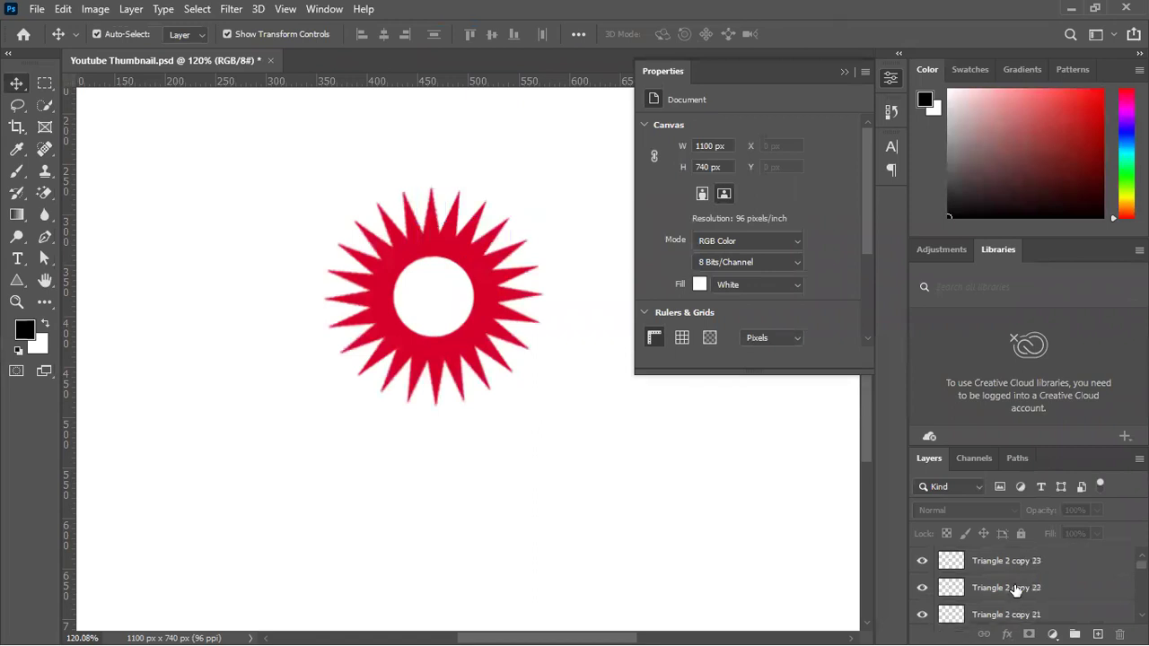
pyautogui.scroll(-12, 1013, 584)
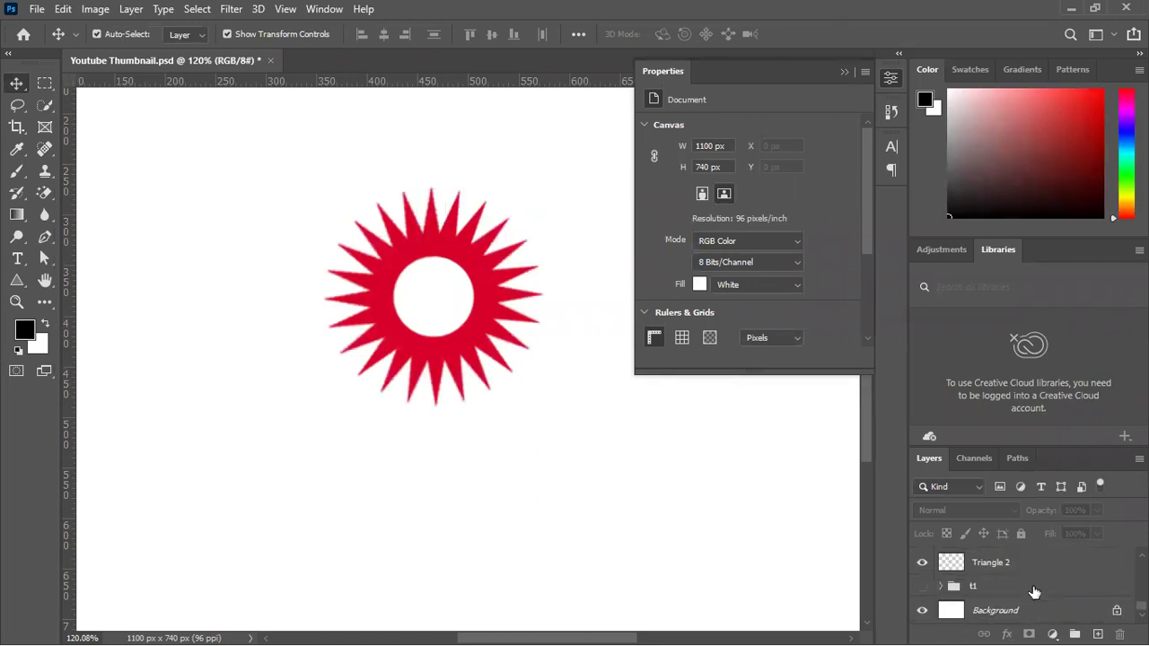
pyautogui.click(1003, 567)
pyautogui.scroll(5, 1012, 573)
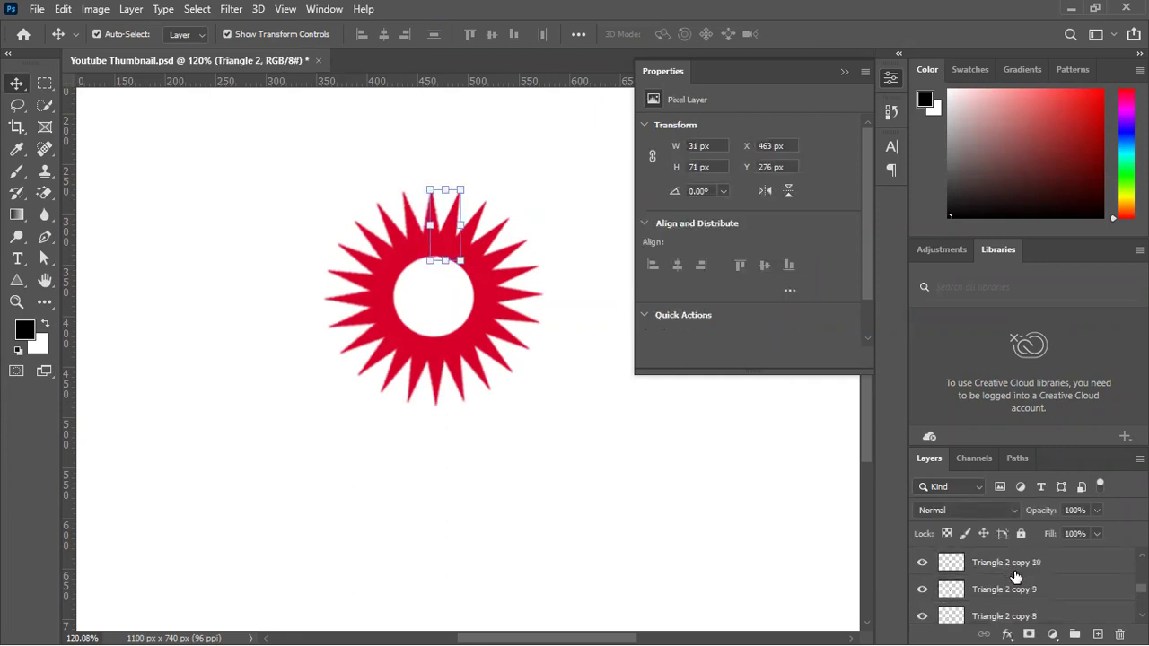
pyautogui.scroll(3, 1015, 558)
pyautogui.keyDown('shift'); pyautogui.click(1015, 562); pyautogui.keyUp('shift')
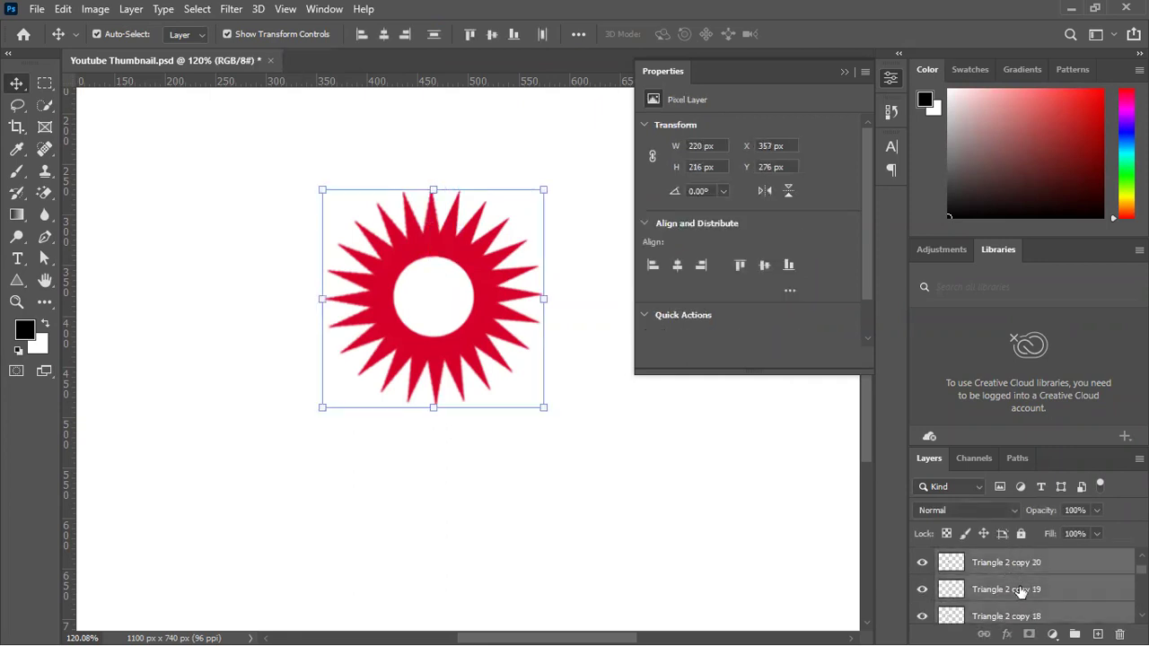
pyautogui.hotkey('ctrl', 'g')
pyautogui.scroll(2, 1021, 591)
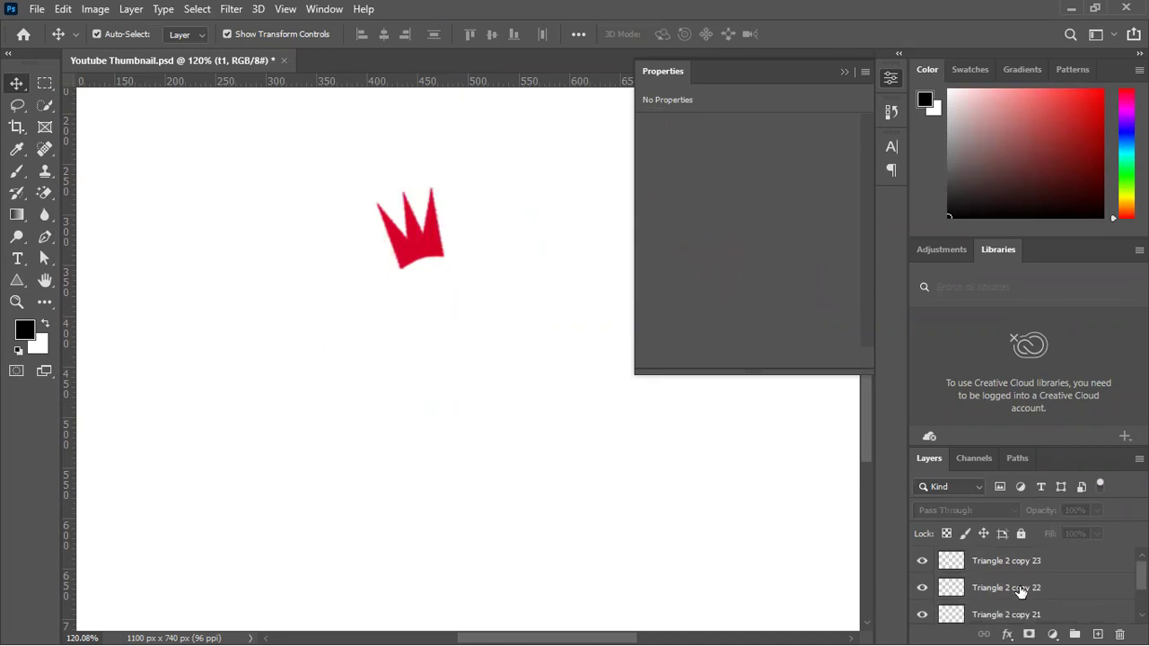
pyautogui.click(1015, 562)
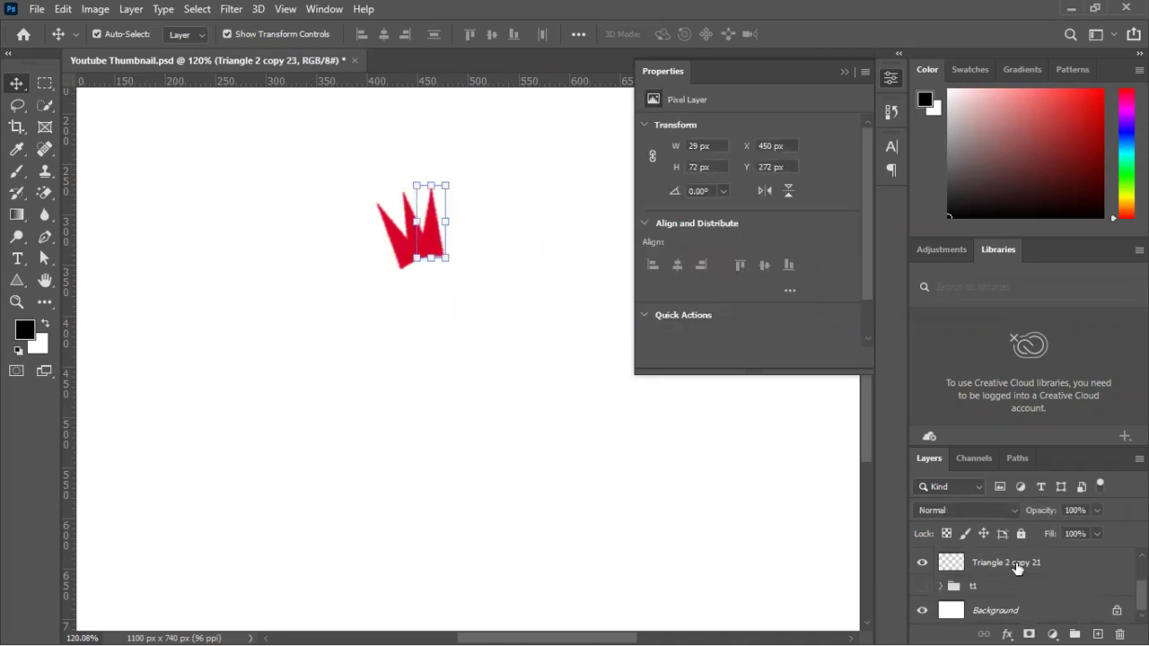
pyautogui.keyDown('shift'); pyautogui.click(1015, 564); pyautogui.keyUp('shift')
pyautogui.press('Delete')
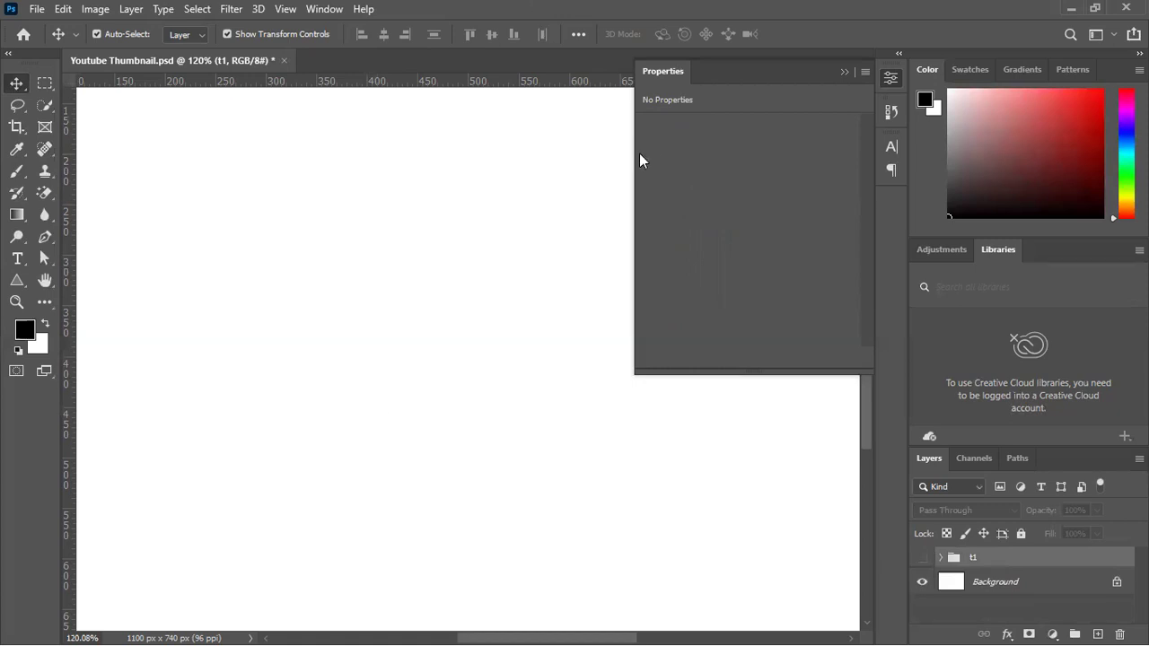
# Switch to the browser's SAMAT ICT Group pending posts on Facebook and examine the images of the Youtube Thumbnail homework post enlarged.
pyautogui.click(1071, 8)
pyautogui.scroll(-7, 656, 399)
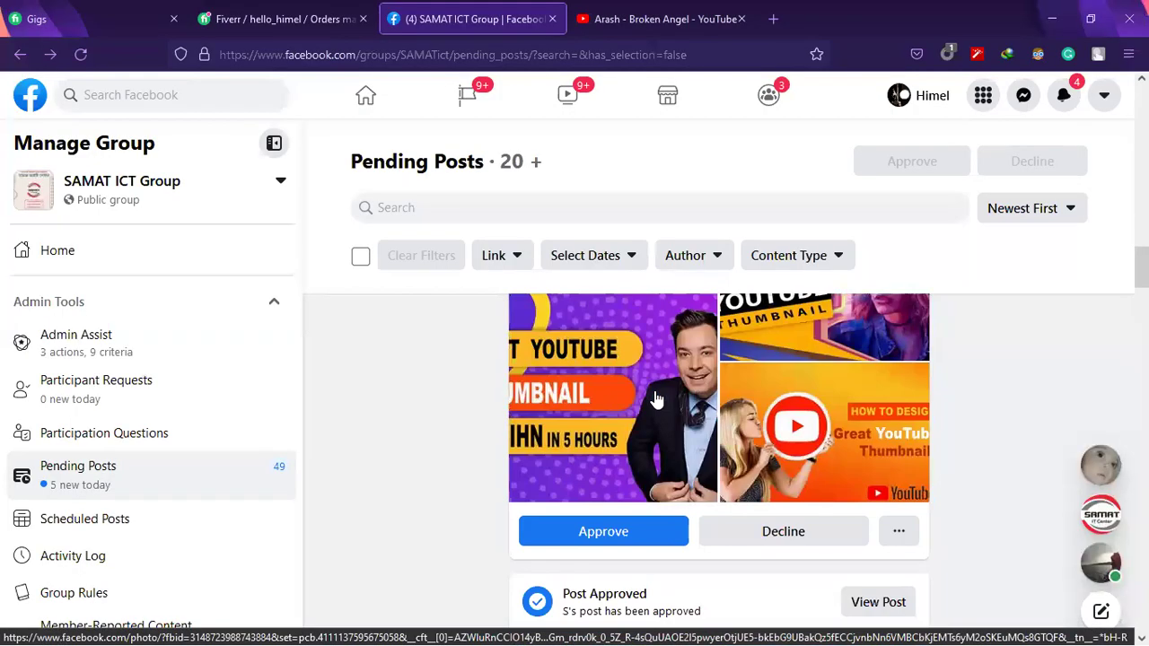
pyautogui.scroll(5, 618, 397)
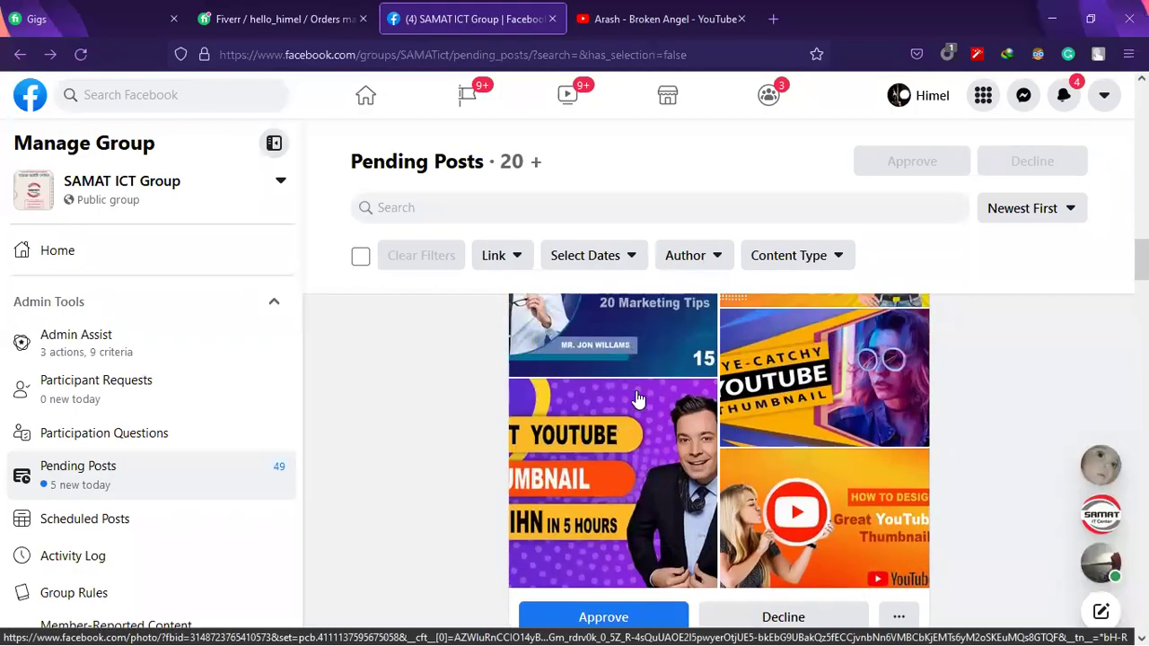
pyautogui.scroll(-4, 629, 398)
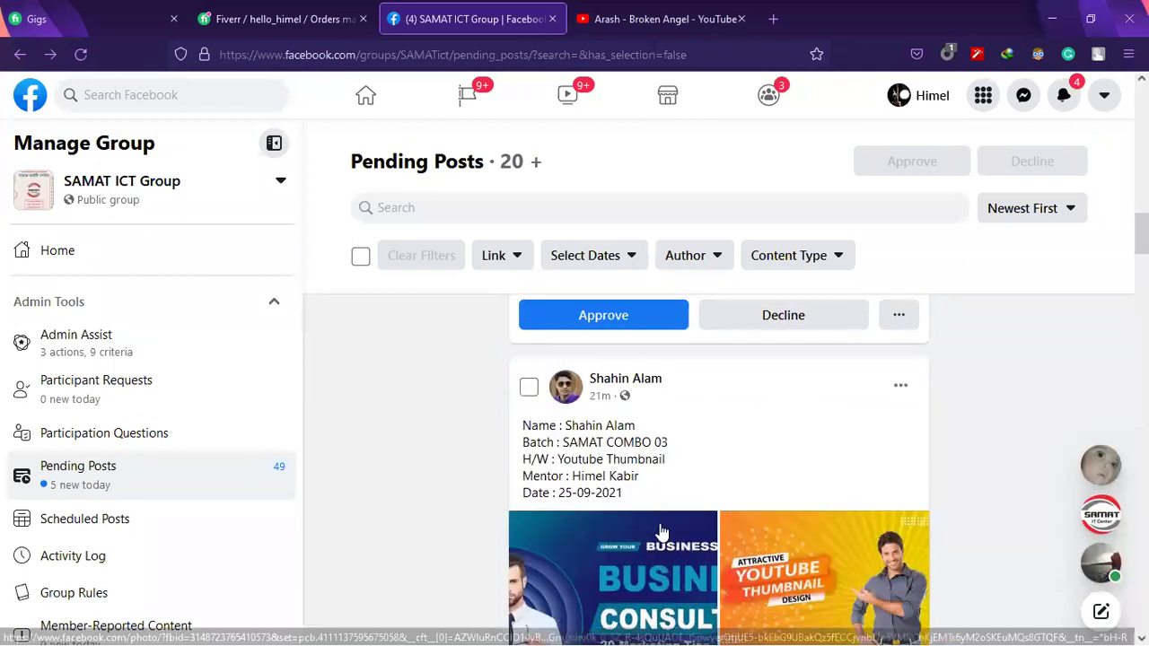
pyautogui.scroll(-1, 662, 534)
pyautogui.click(658, 479)
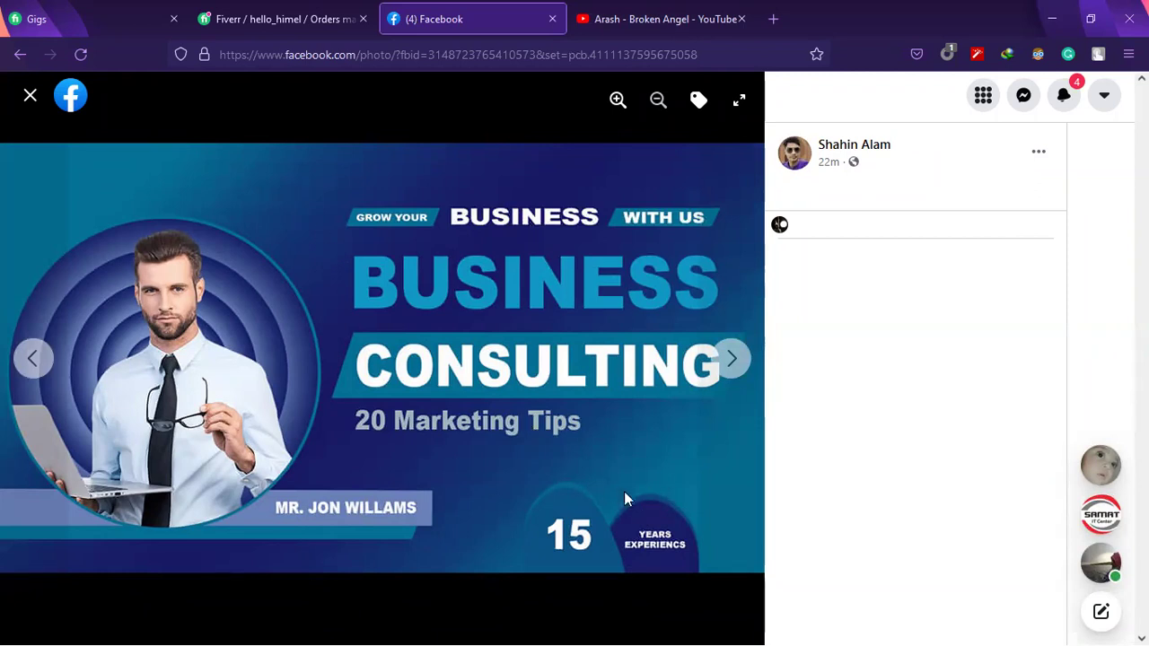
pyautogui.click(745, 359)
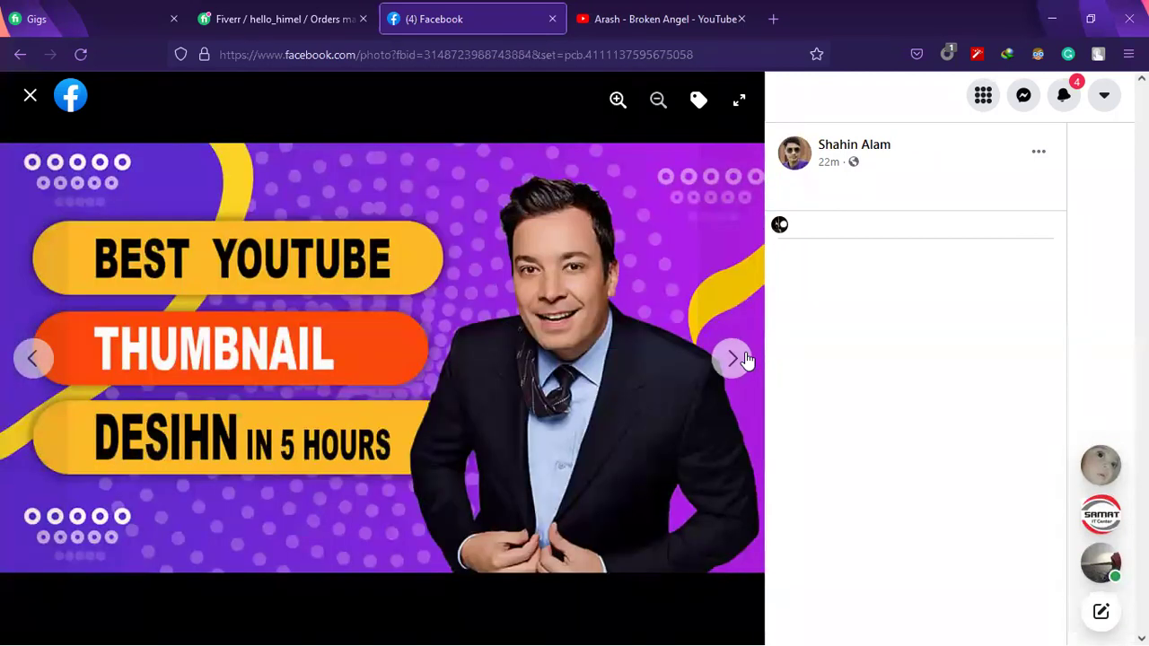
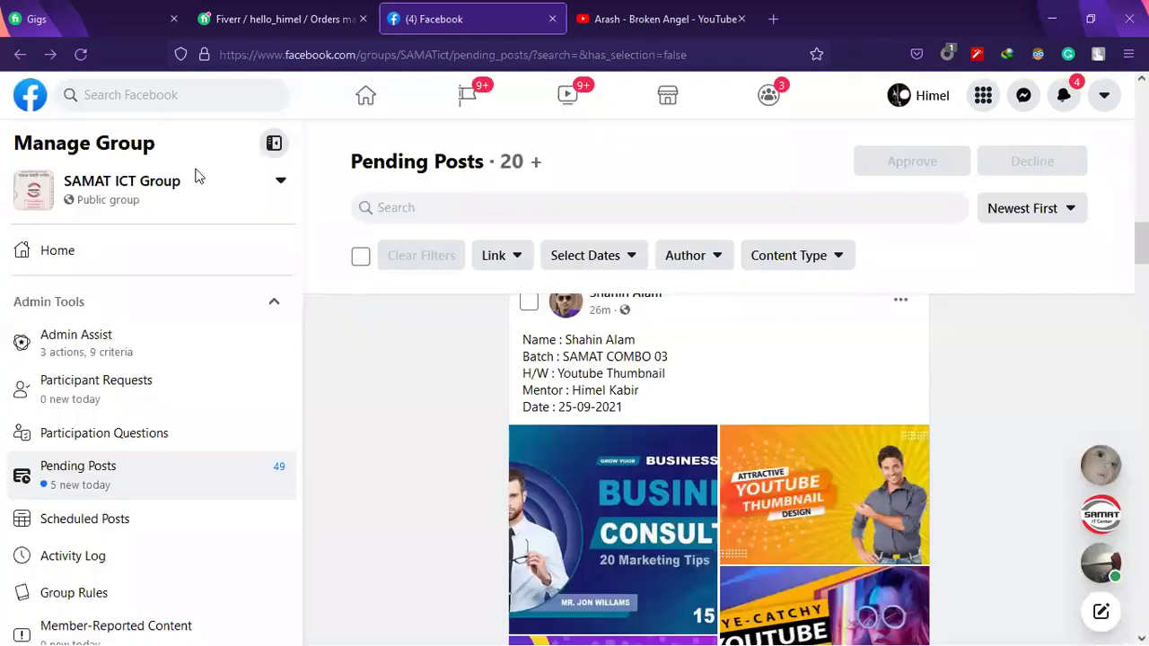
# Approve the pending Youtube Thumbnail homework post.
pyautogui.scroll(-4, 719, 397)
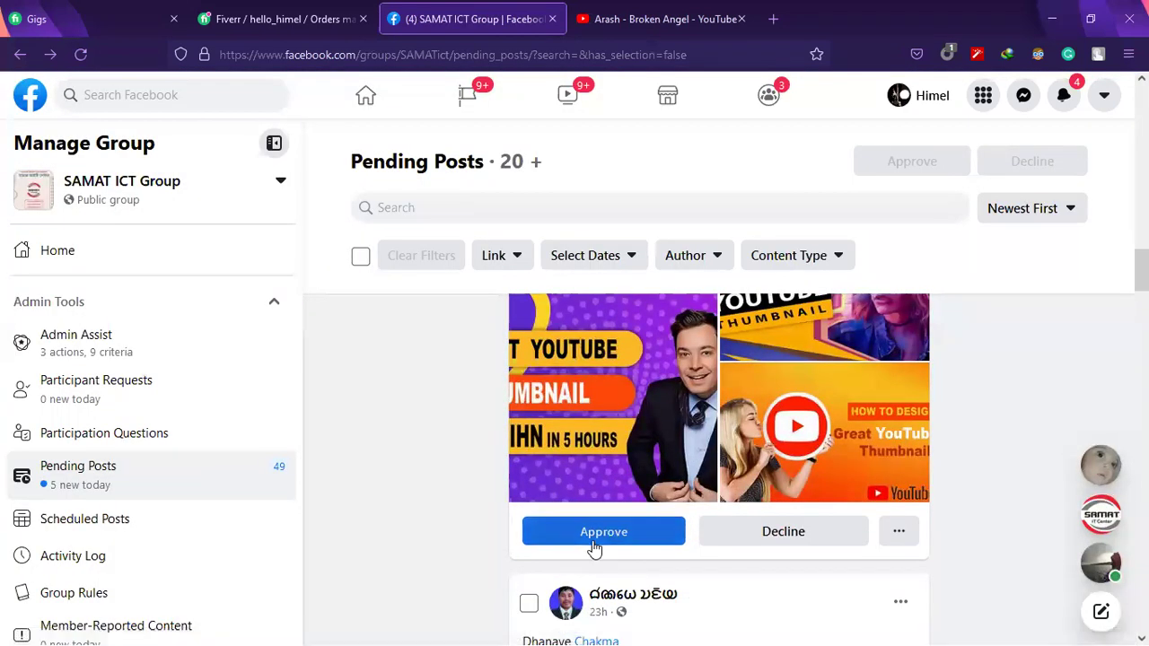
pyautogui.click(535, 542)
pyautogui.scroll(10, 585, 538)
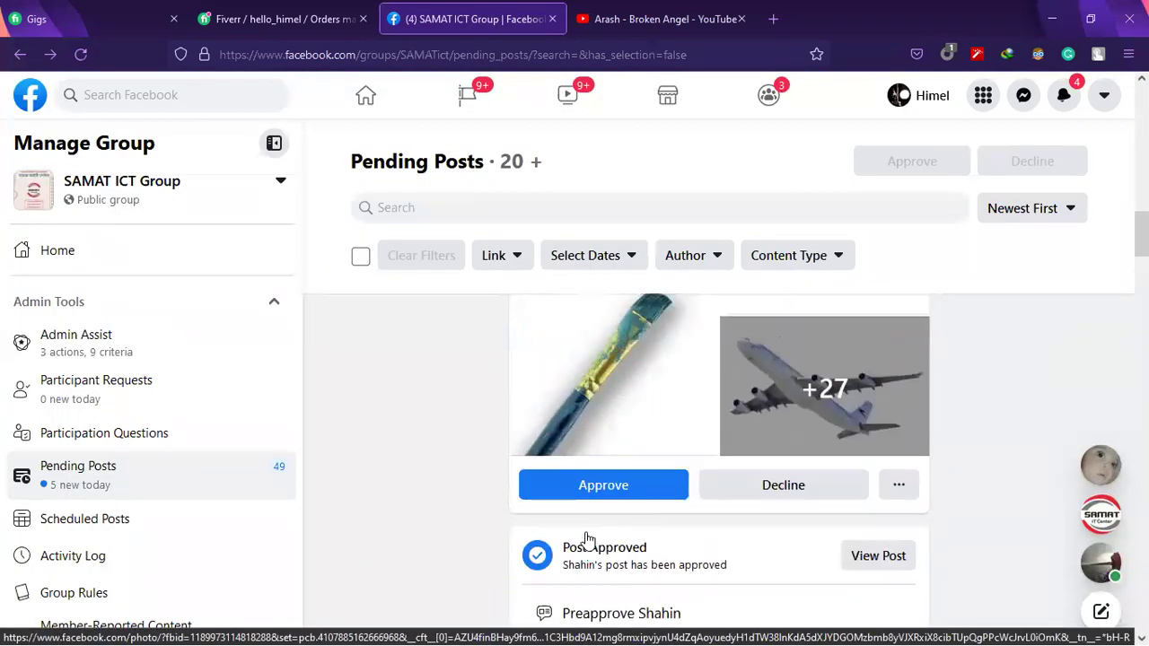
# Examine the pending background remove homework posts and their images.
pyautogui.scroll(-3, 585, 534)
pyautogui.scroll(4, 591, 534)
pyautogui.scroll(-9, 597, 525)
pyautogui.scroll(6, 599, 516)
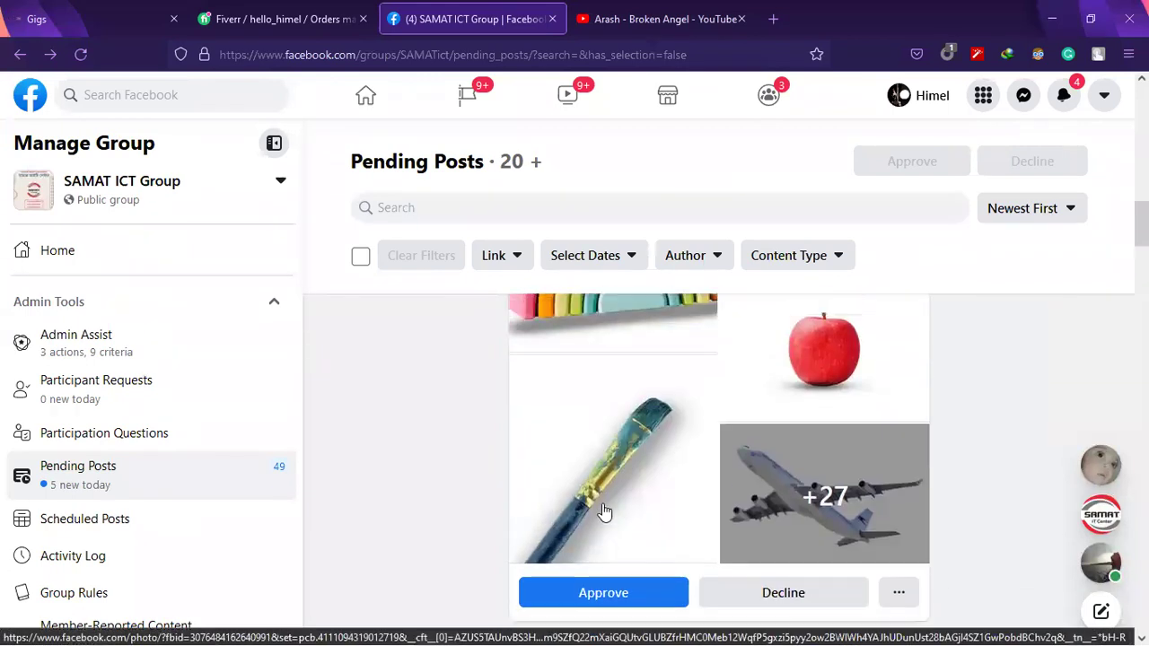
pyautogui.scroll(-3, 604, 510)
pyautogui.scroll(-3, 603, 512)
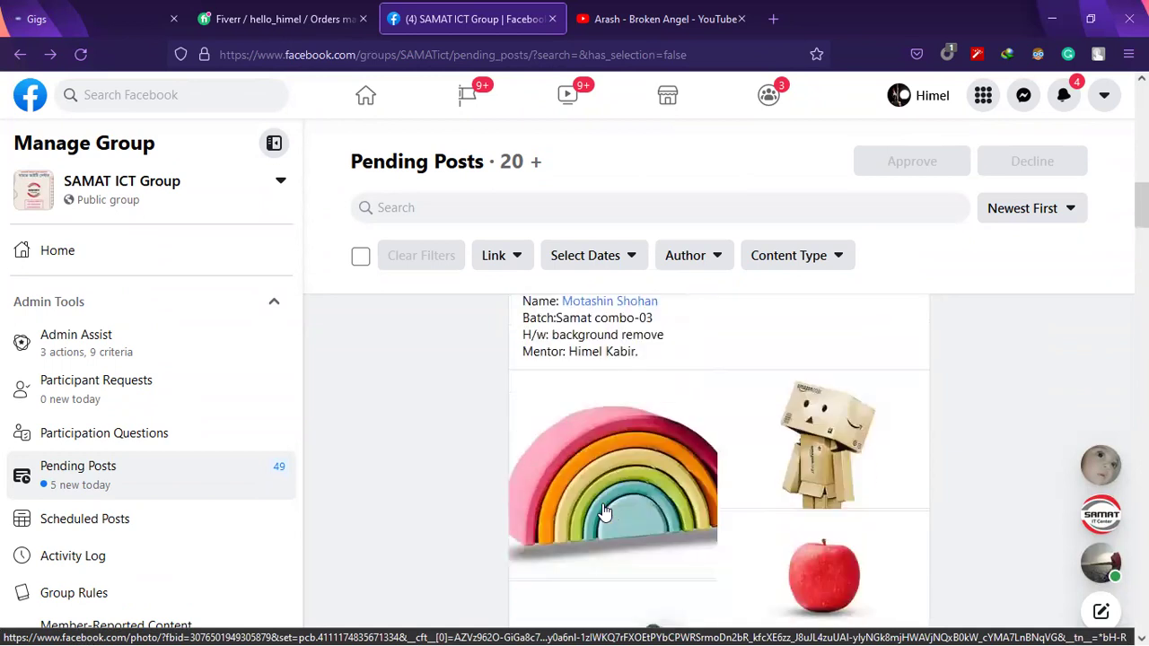
pyautogui.scroll(2, 602, 489)
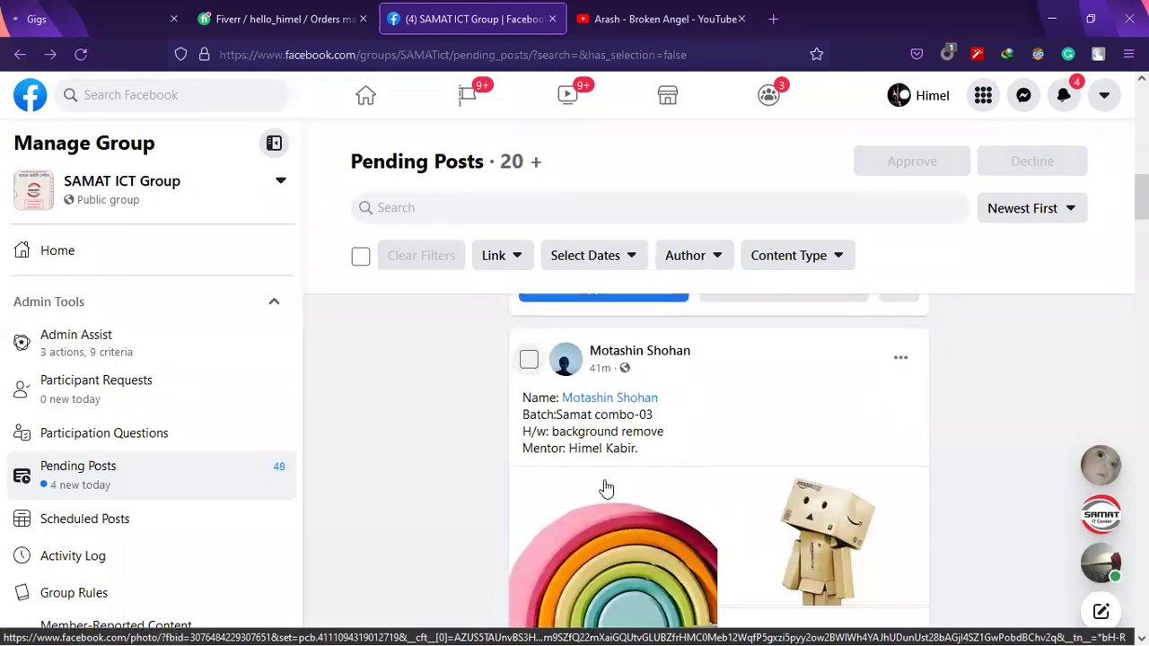
pyautogui.scroll(-4, 606, 489)
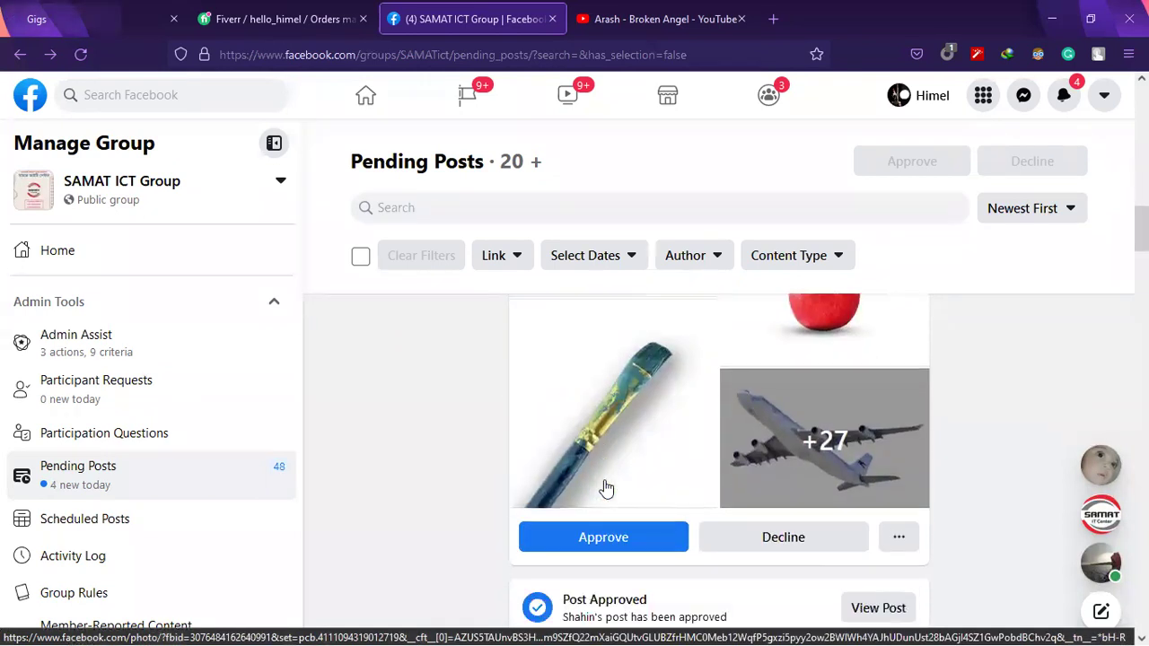
pyautogui.scroll(2, 606, 489)
pyautogui.scroll(-2, 606, 488)
pyautogui.scroll(3, 606, 488)
pyautogui.scroll(-2, 605, 488)
pyautogui.scroll(-3, 606, 488)
pyautogui.scroll(3, 606, 489)
pyautogui.scroll(-3, 606, 489)
pyautogui.scroll(3, 606, 489)
pyautogui.scroll(-2, 606, 488)
pyautogui.scroll(1, 606, 485)
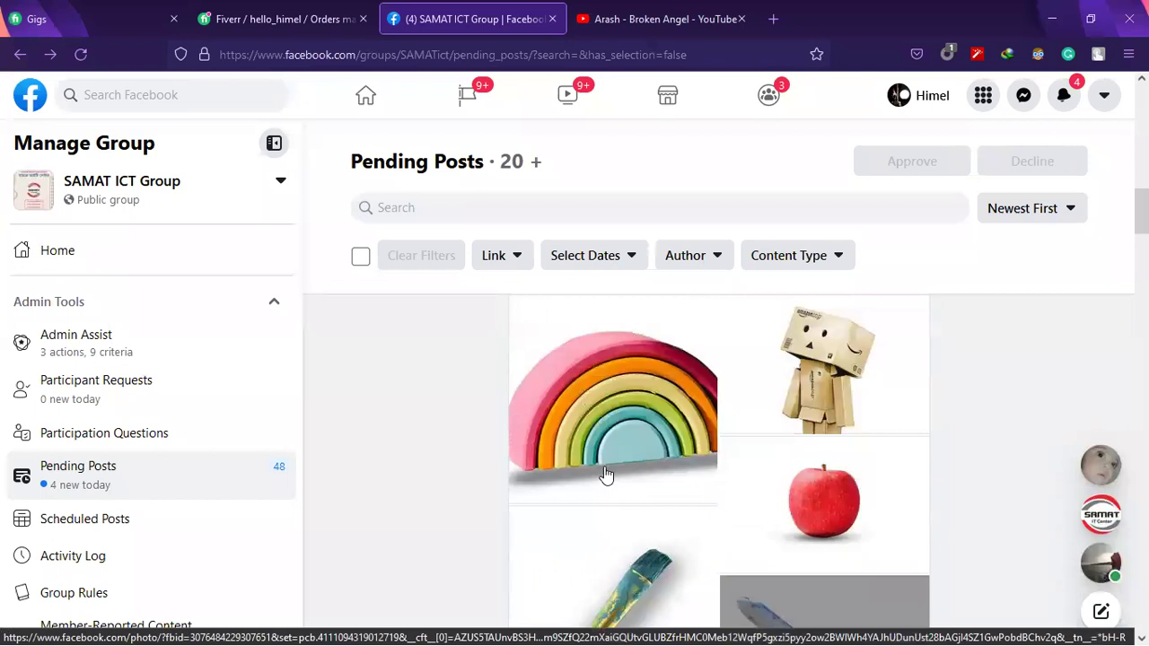
pyautogui.scroll(-2, 606, 476)
pyautogui.scroll(1, 606, 476)
pyautogui.scroll(3, 607, 454)
pyautogui.scroll(-3, 607, 456)
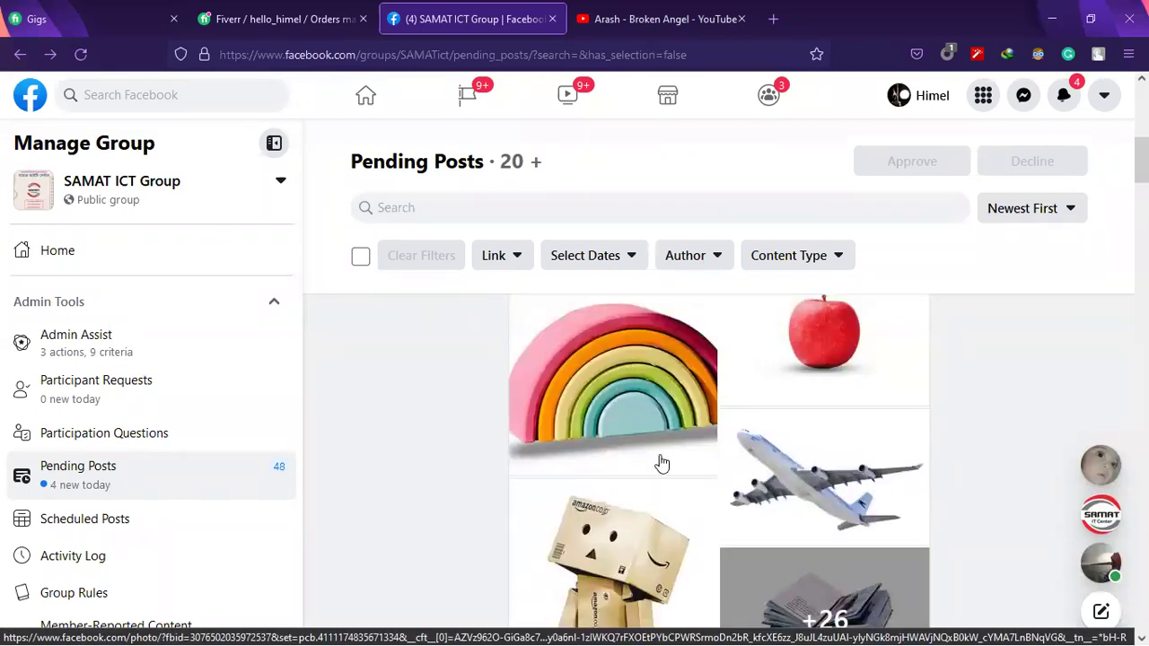
# Open the images of the pending Social media Ads homework post enlarged and compare the two designs.
pyautogui.scroll(-5, 631, 402)
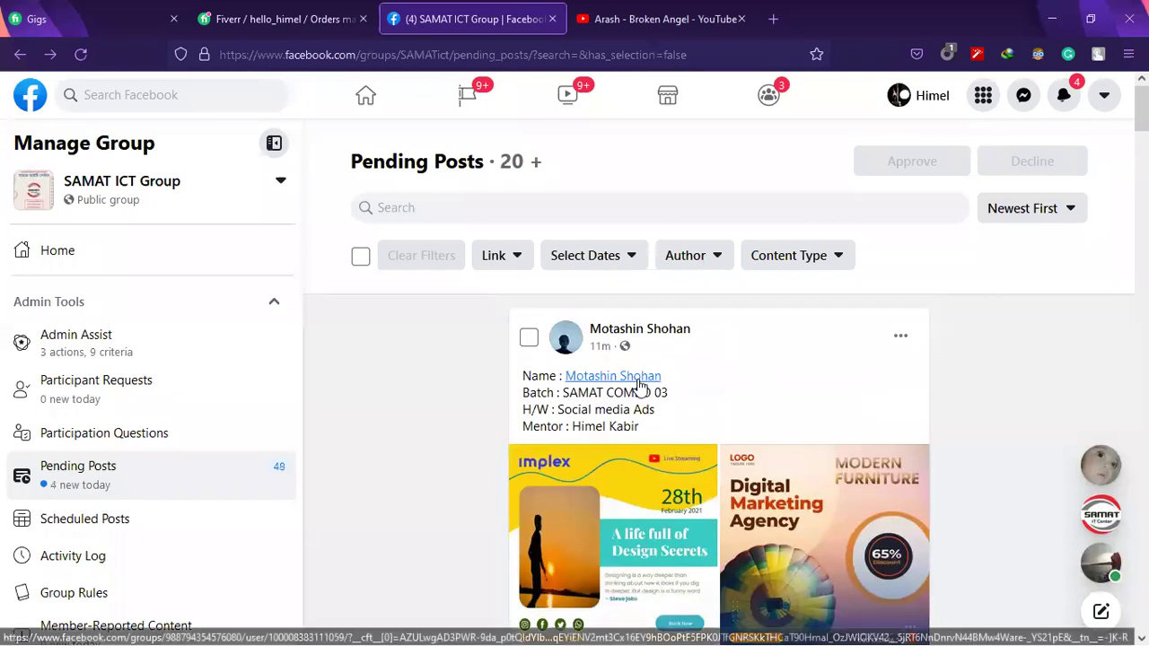
pyautogui.scroll(-2, 629, 404)
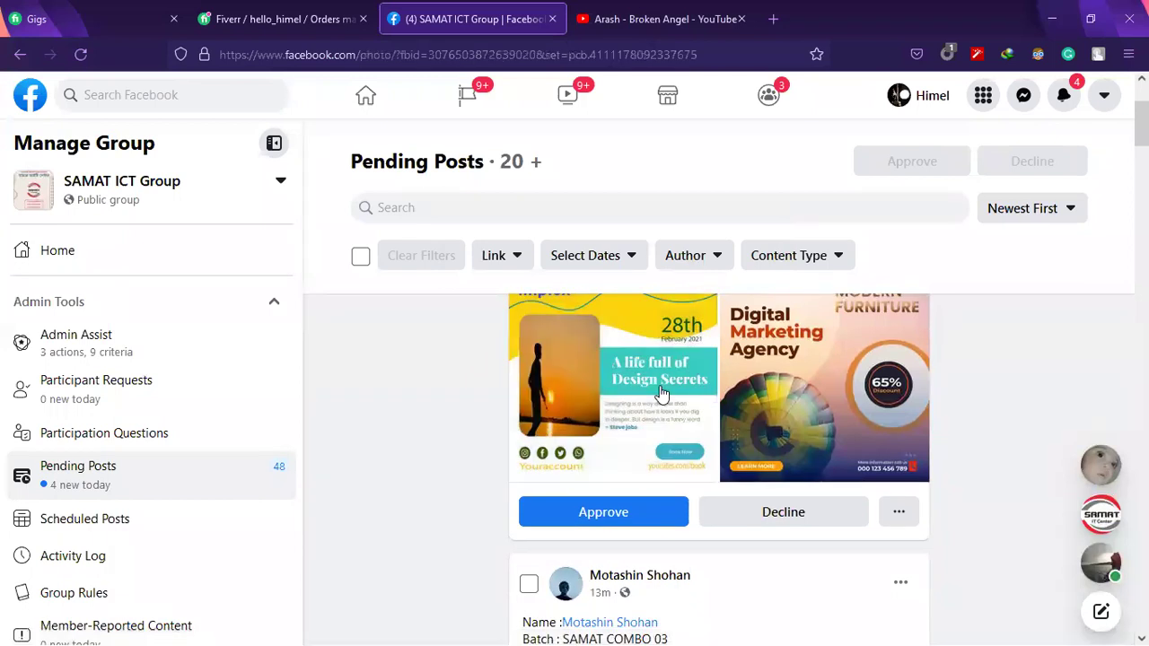
pyautogui.click(660, 388)
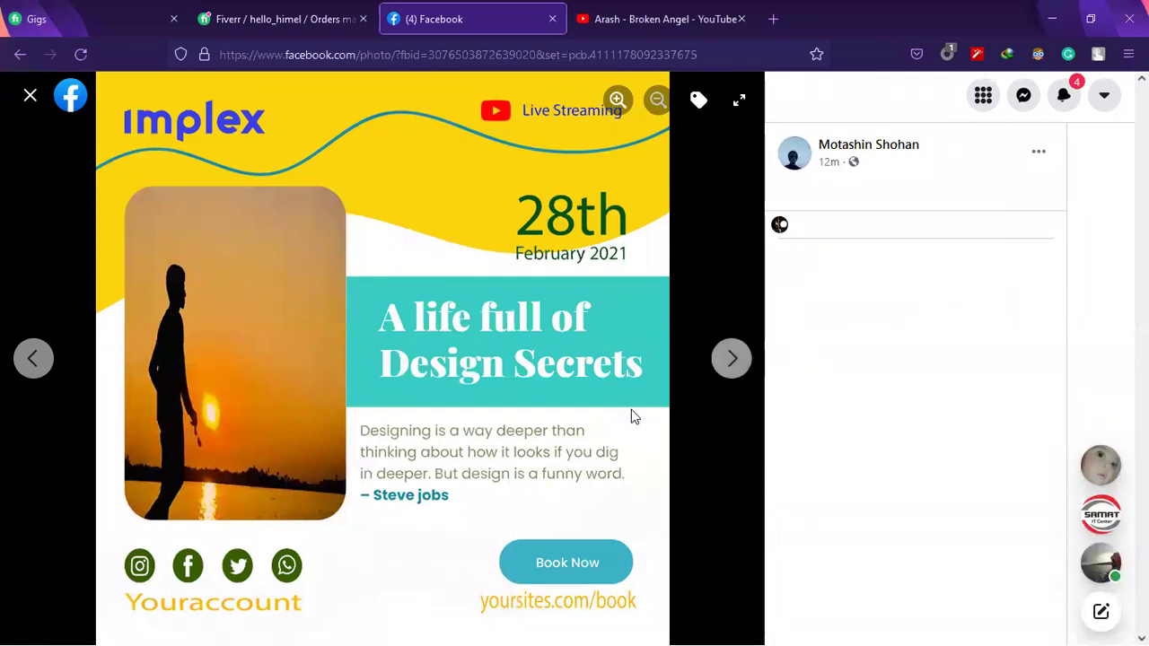
pyautogui.click(732, 368)
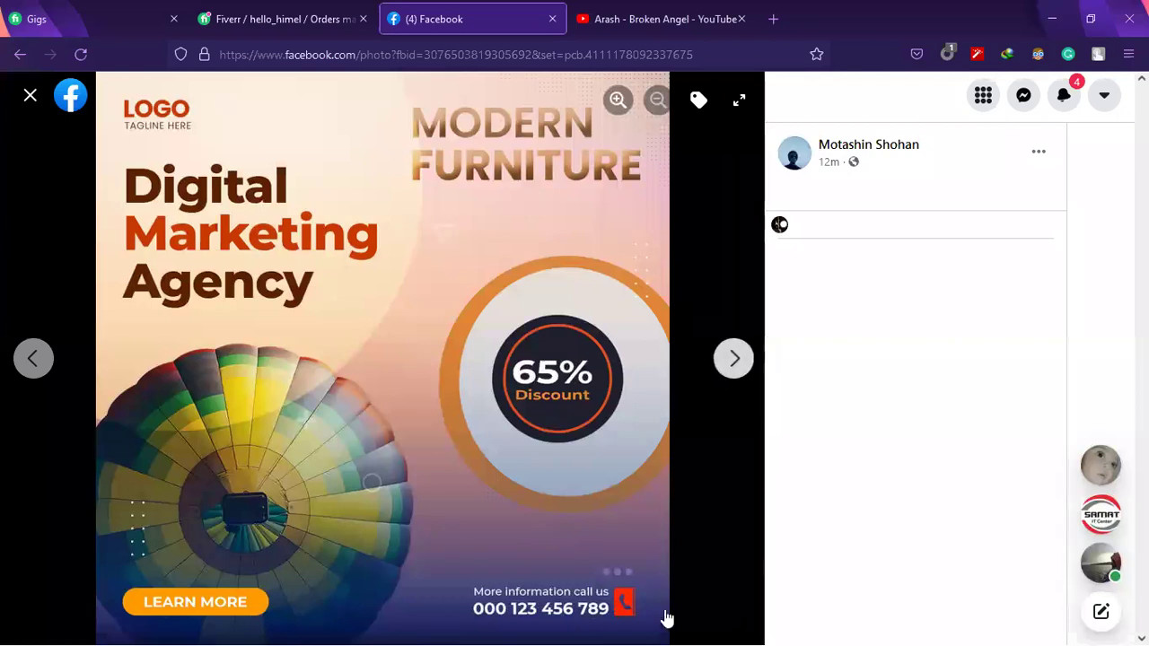
pyautogui.click(735, 360)
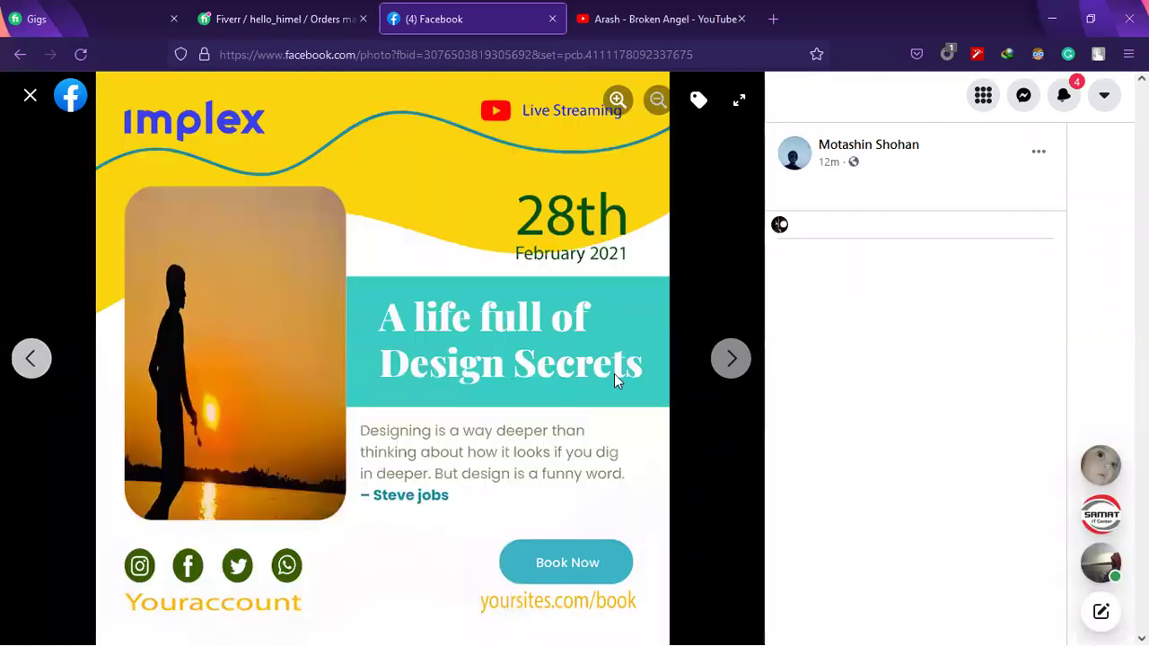
pyautogui.press('Left')
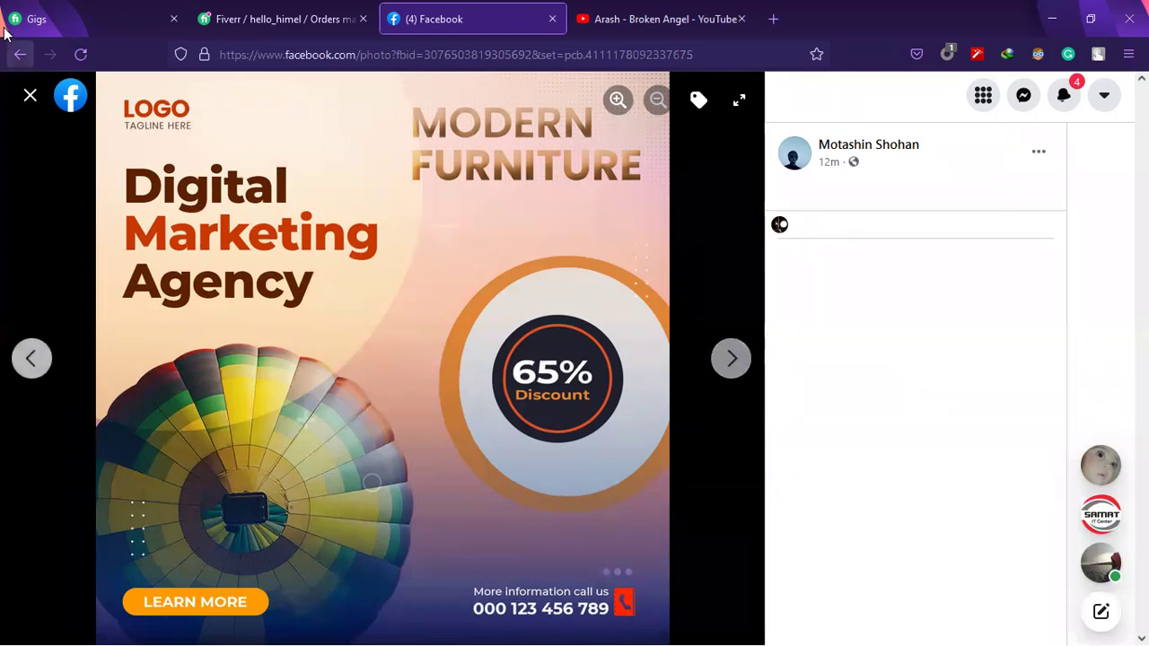
# Close the enlarged image and approve the pending Social media Ads homework post.
pyautogui.click(30, 97)
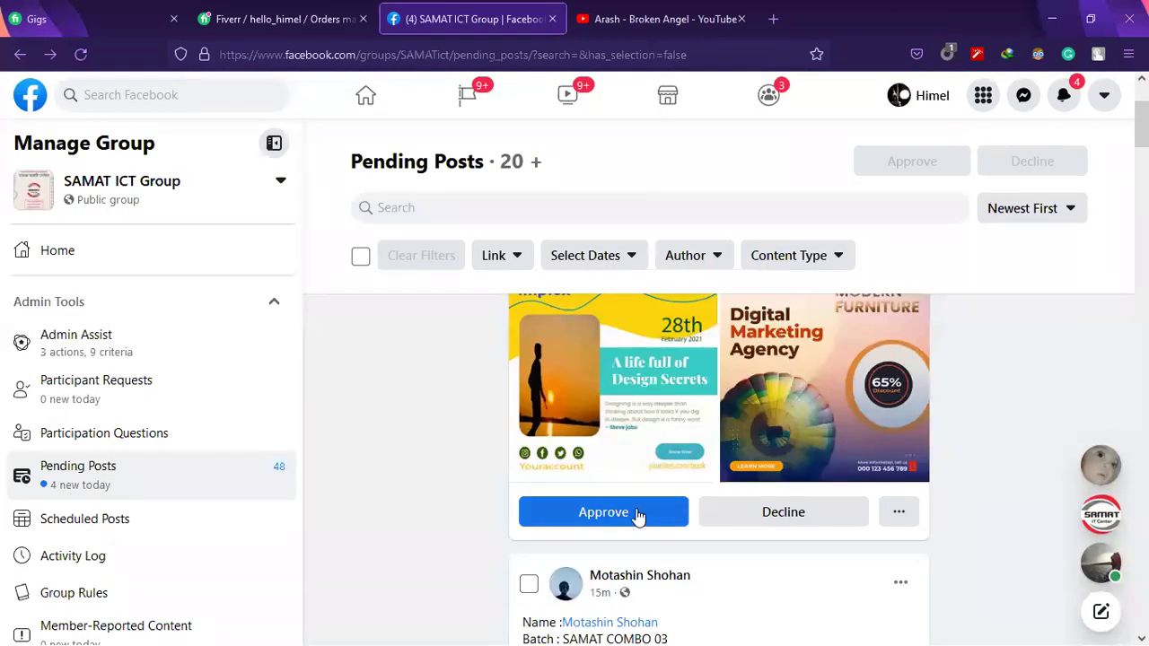
pyautogui.click(637, 516)
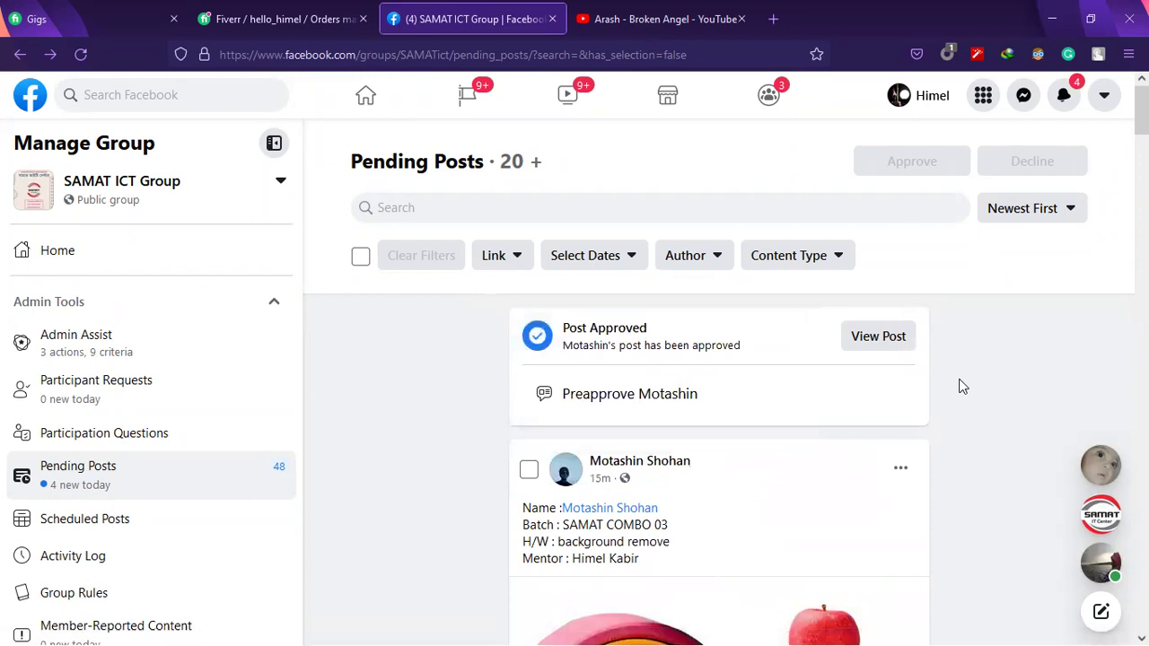
pyautogui.scroll(-2, 500, 492)
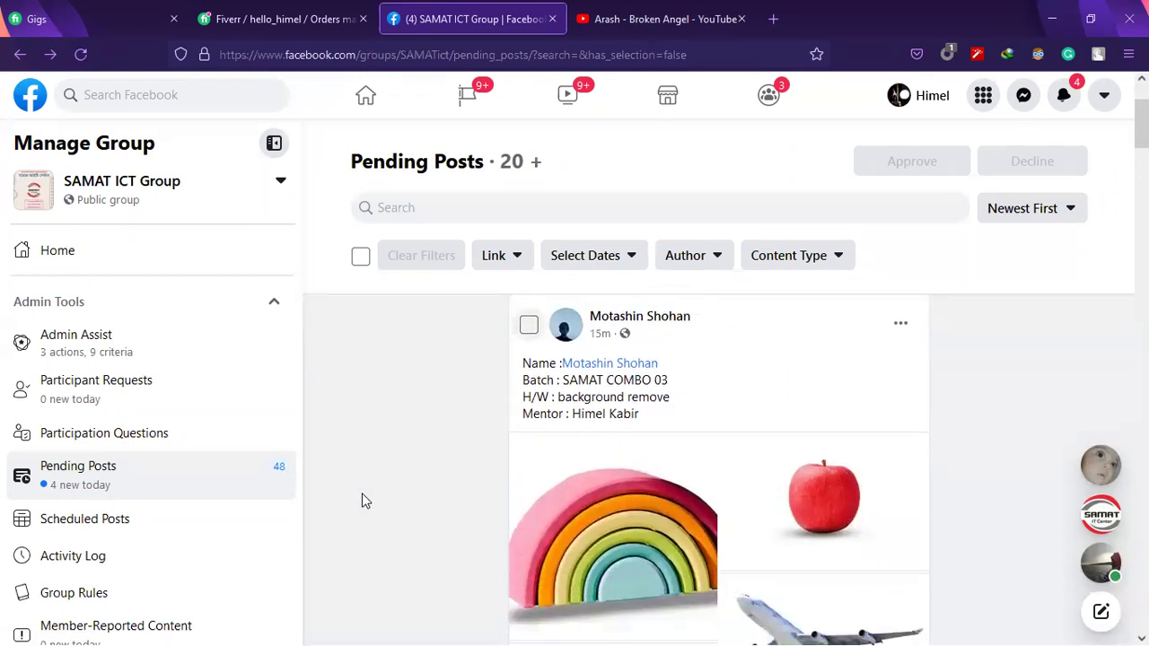
pyautogui.scroll(2, 595, 405)
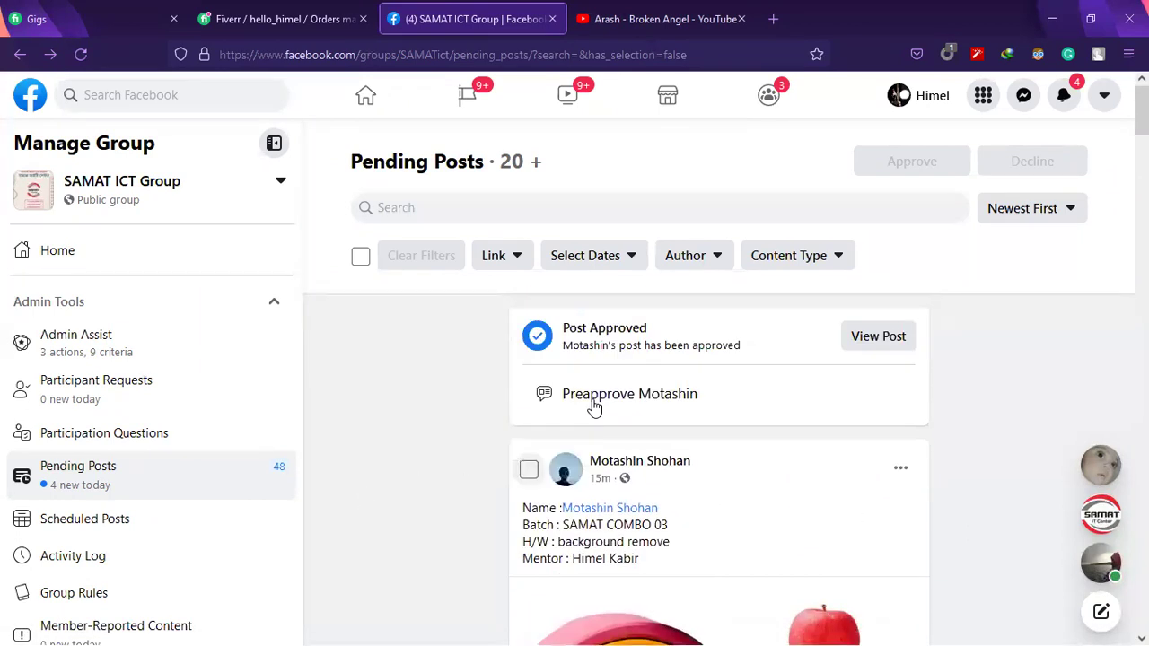
# Open the pending background remove homework images enlarged and examine the rainbow, cardboard figure and apple cutouts.
pyautogui.scroll(-3, 593, 402)
pyautogui.click(595, 383)
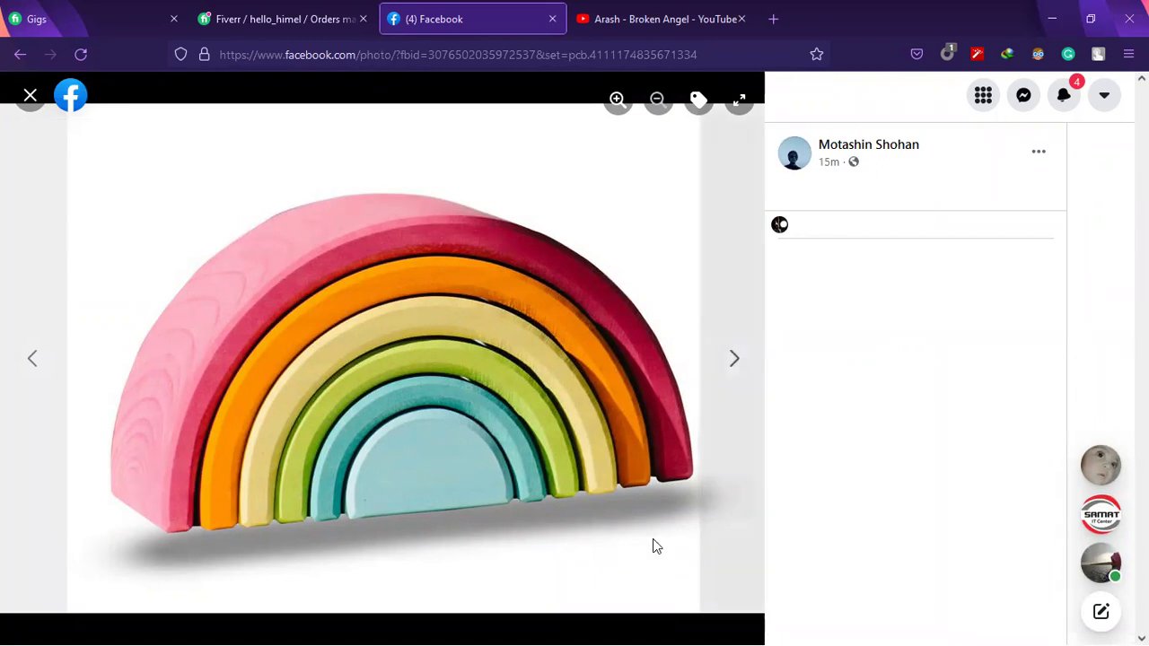
pyautogui.click(729, 361)
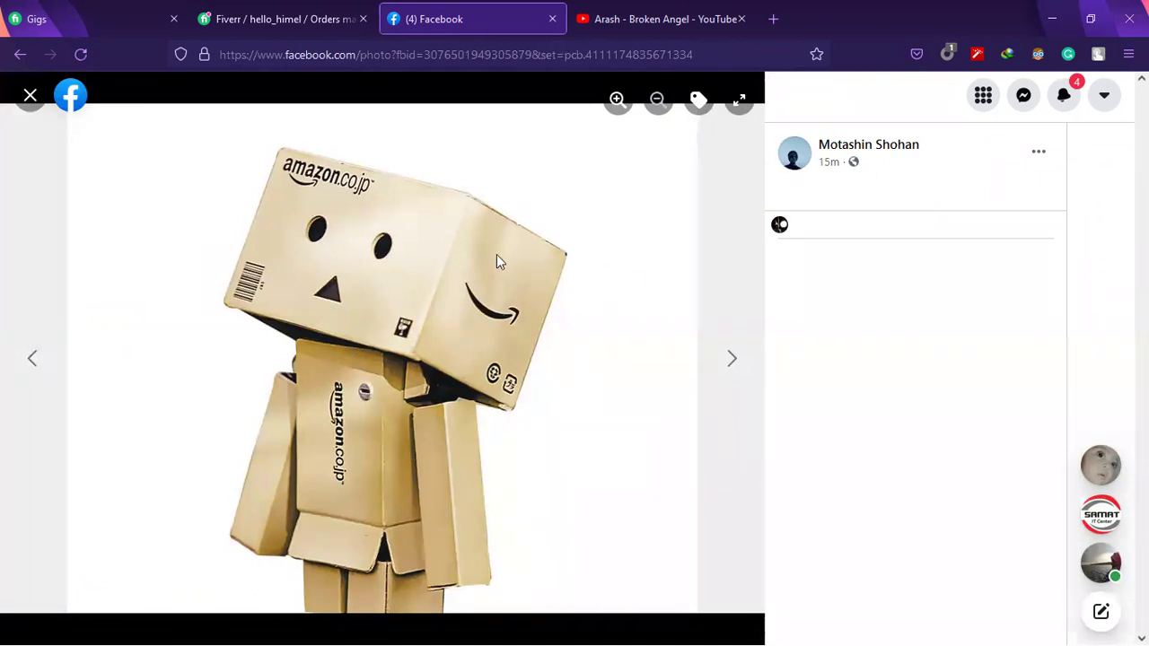
pyautogui.click(29, 361)
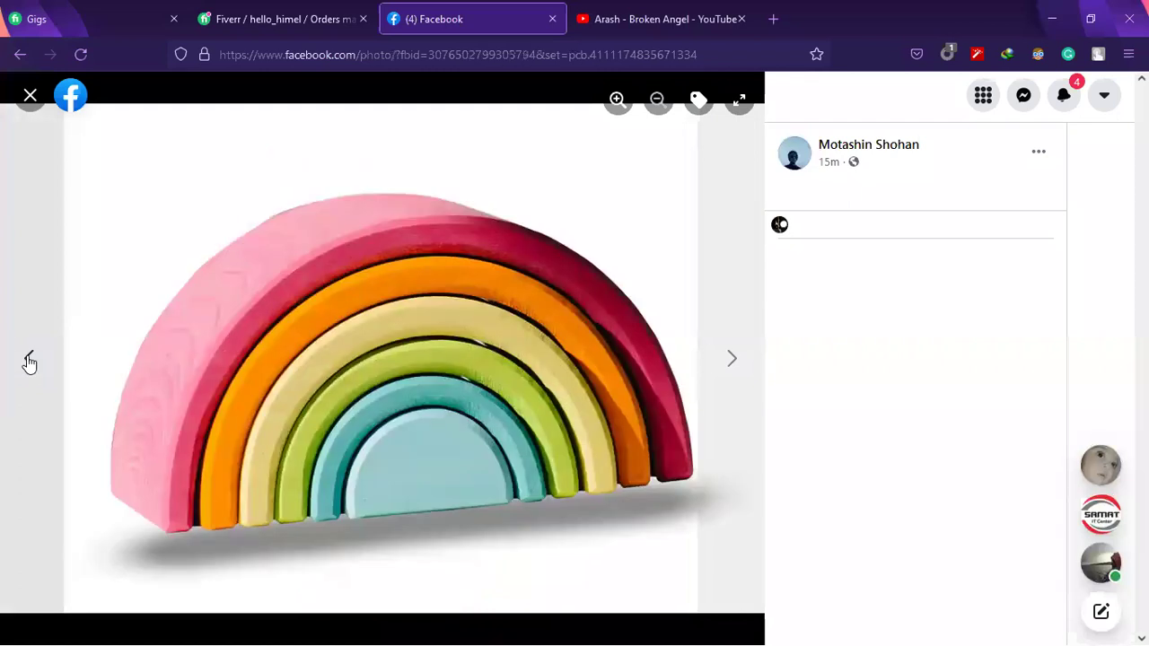
pyautogui.click(29, 361)
pyautogui.click(741, 377)
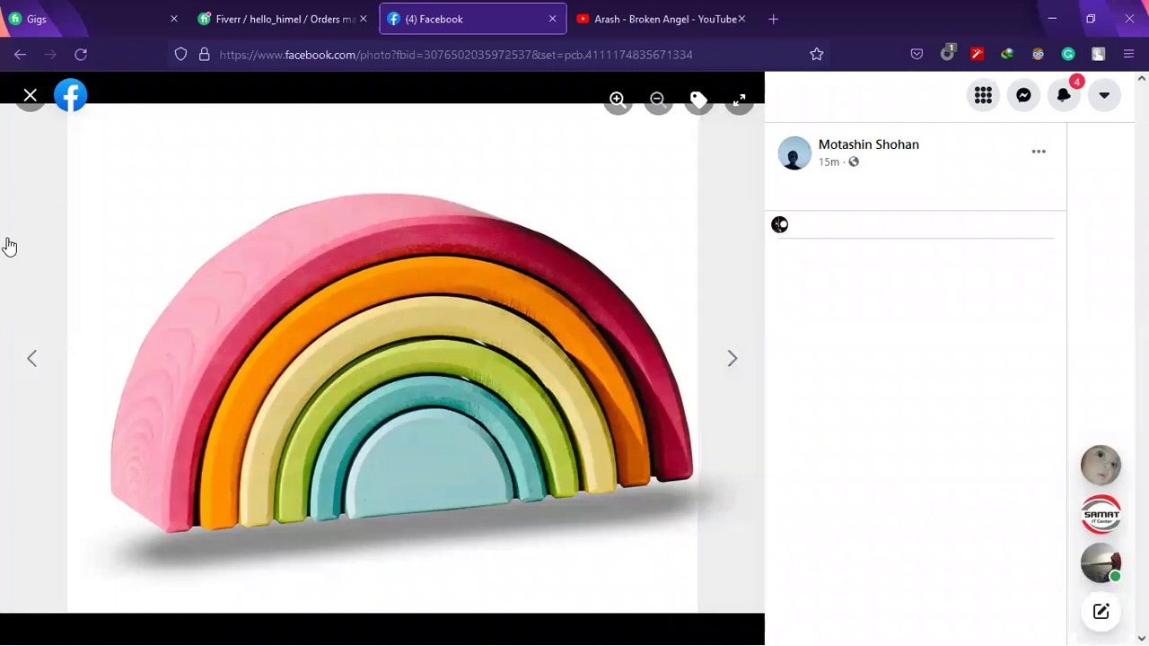
pyautogui.click(736, 363)
pyautogui.click(736, 364)
pyautogui.click(736, 363)
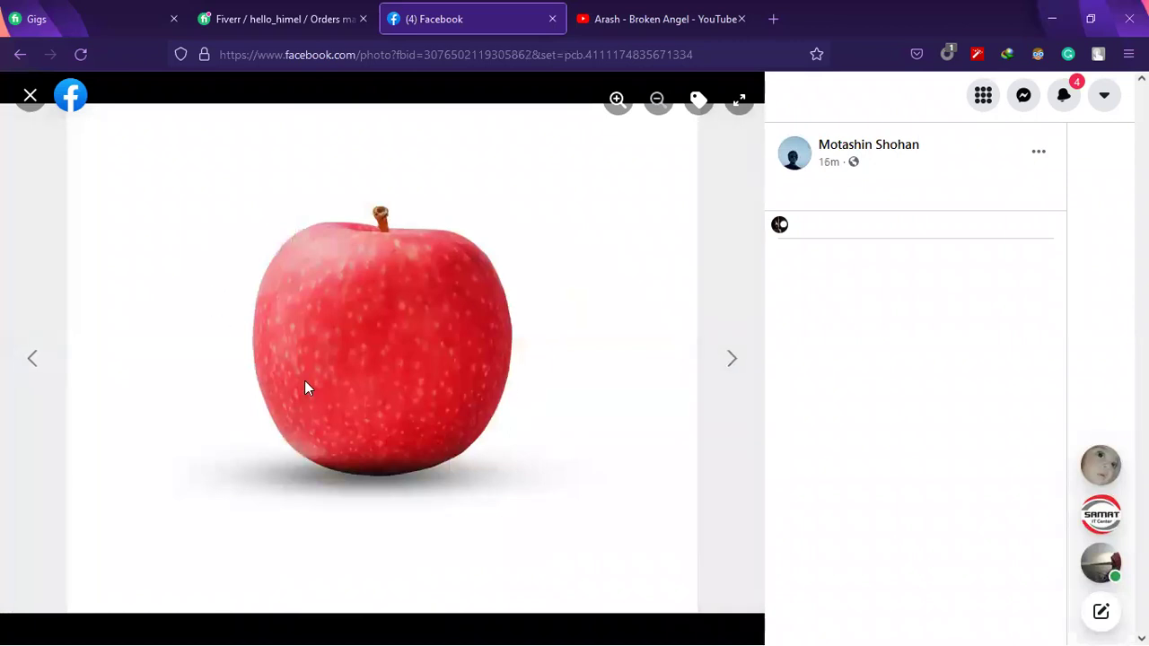
# Examine the airplane, book stack, brown bottle and cap cutouts in the background remove homework.
pyautogui.click(738, 361)
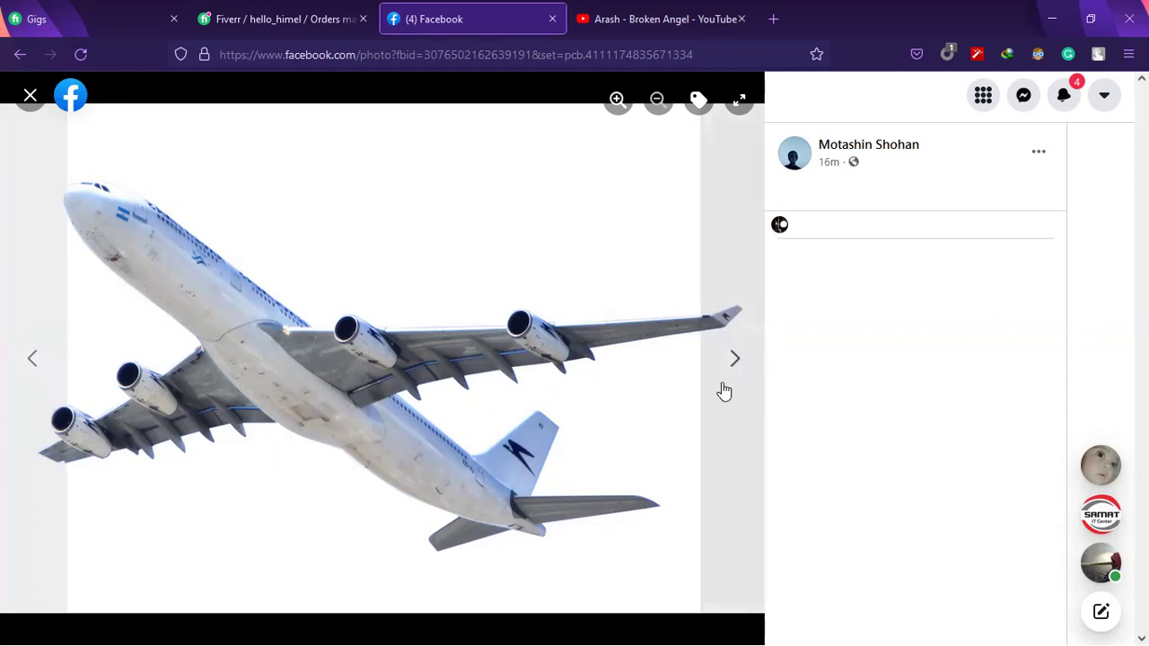
pyautogui.click(730, 356)
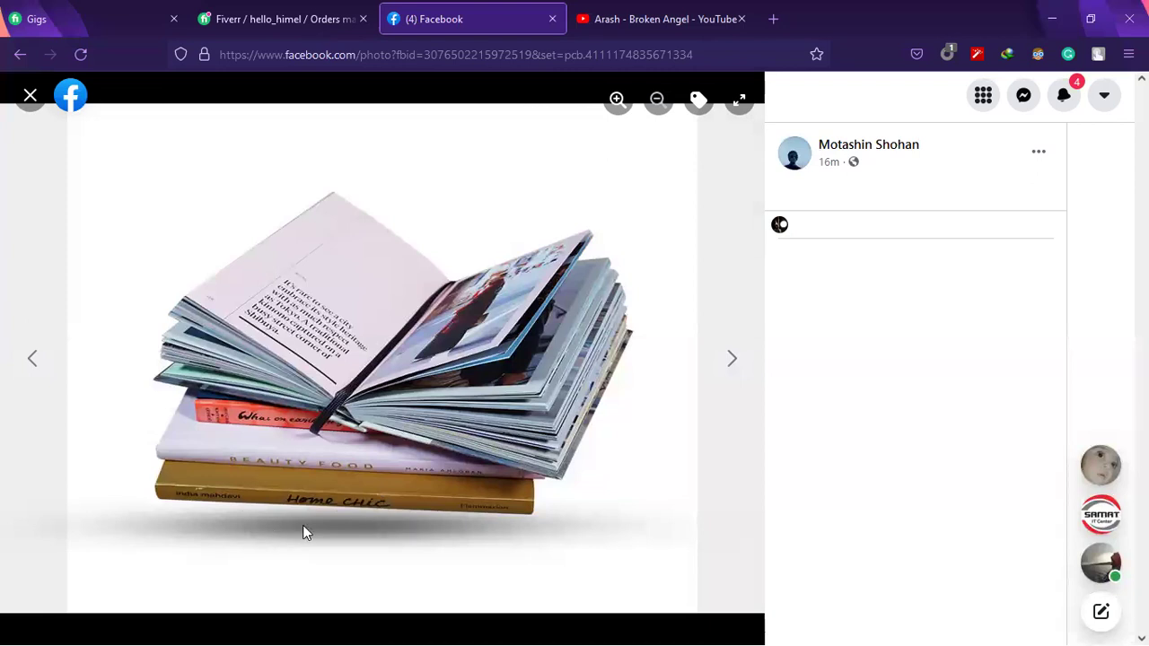
pyautogui.click(731, 359)
pyautogui.click(14, 379)
pyautogui.click(719, 368)
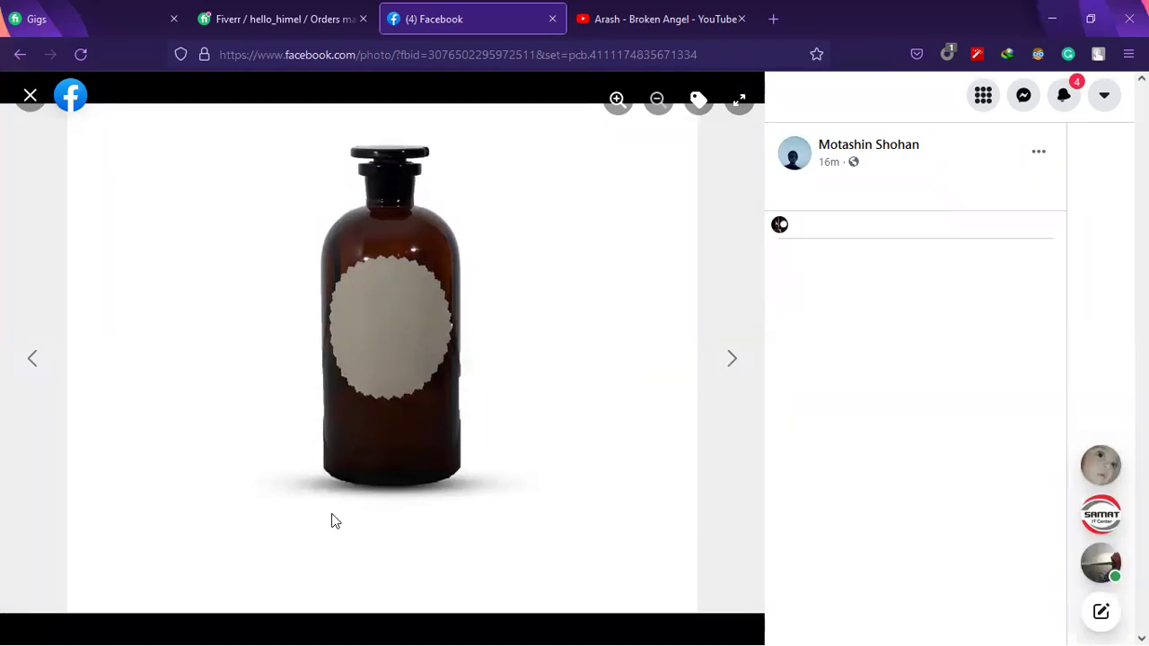
pyautogui.click(735, 364)
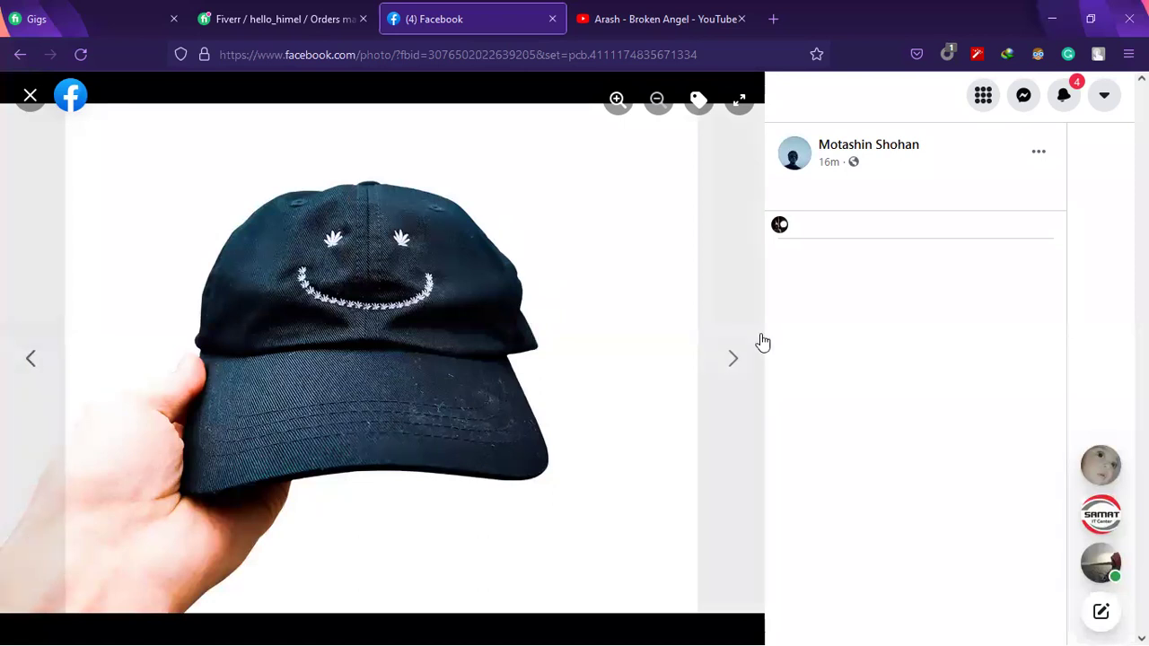
# Examine the car, dog, empty wine glass and dark drink cutouts in the background remove homework.
pyautogui.click(729, 358)
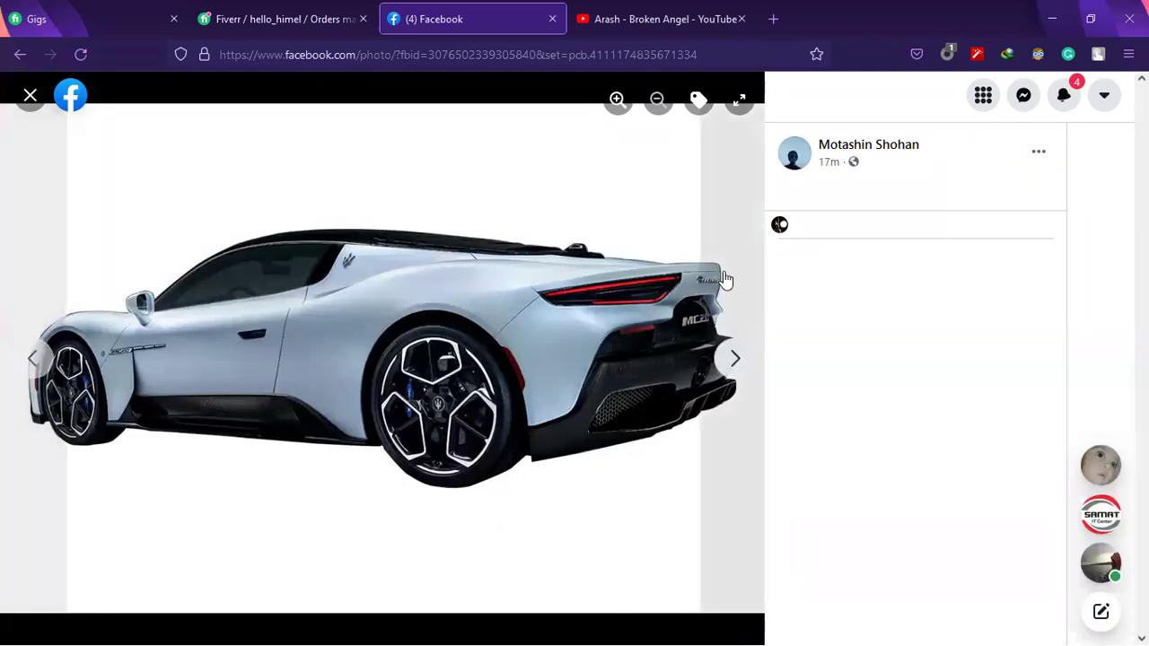
pyautogui.click(733, 358)
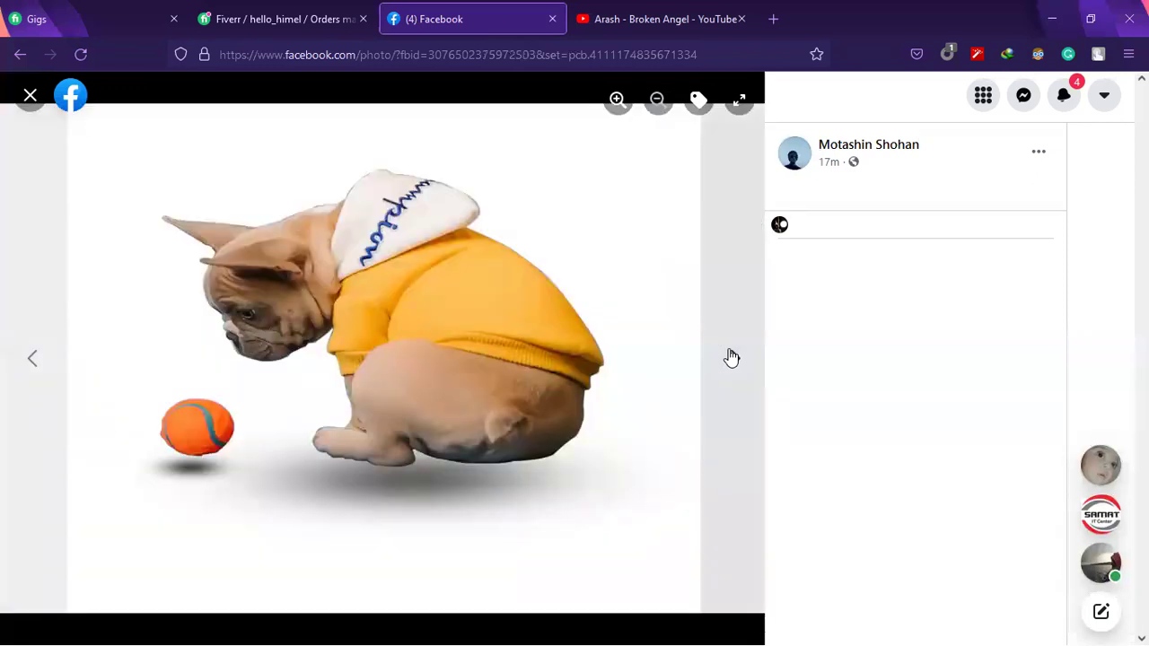
pyautogui.click(733, 358)
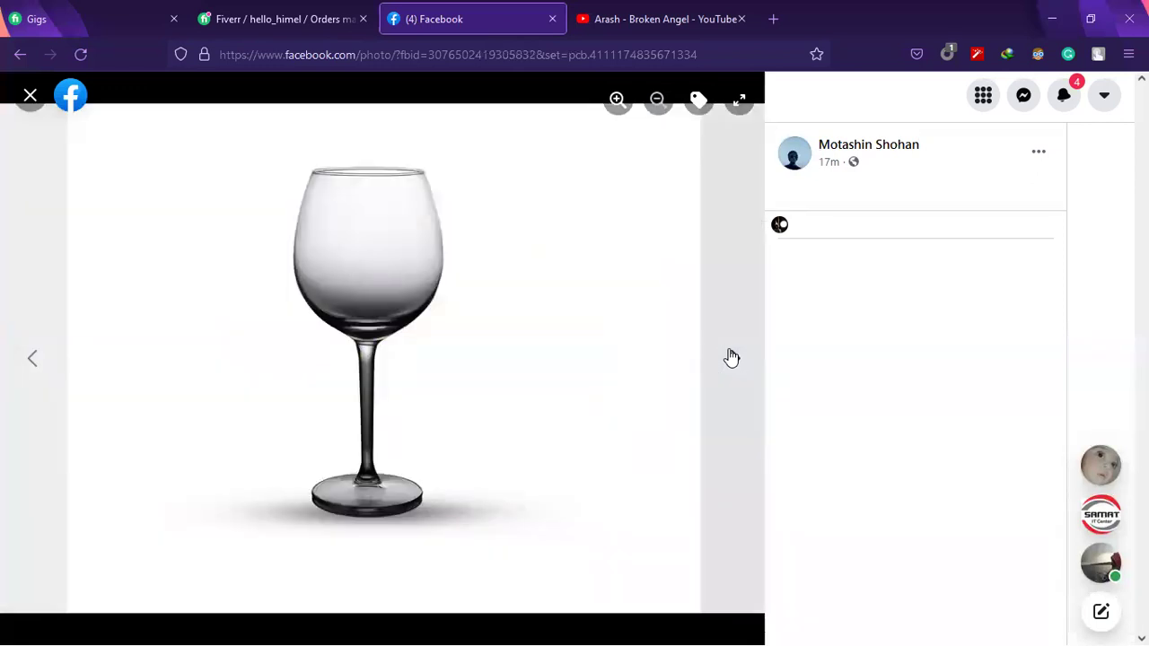
pyautogui.click(732, 358)
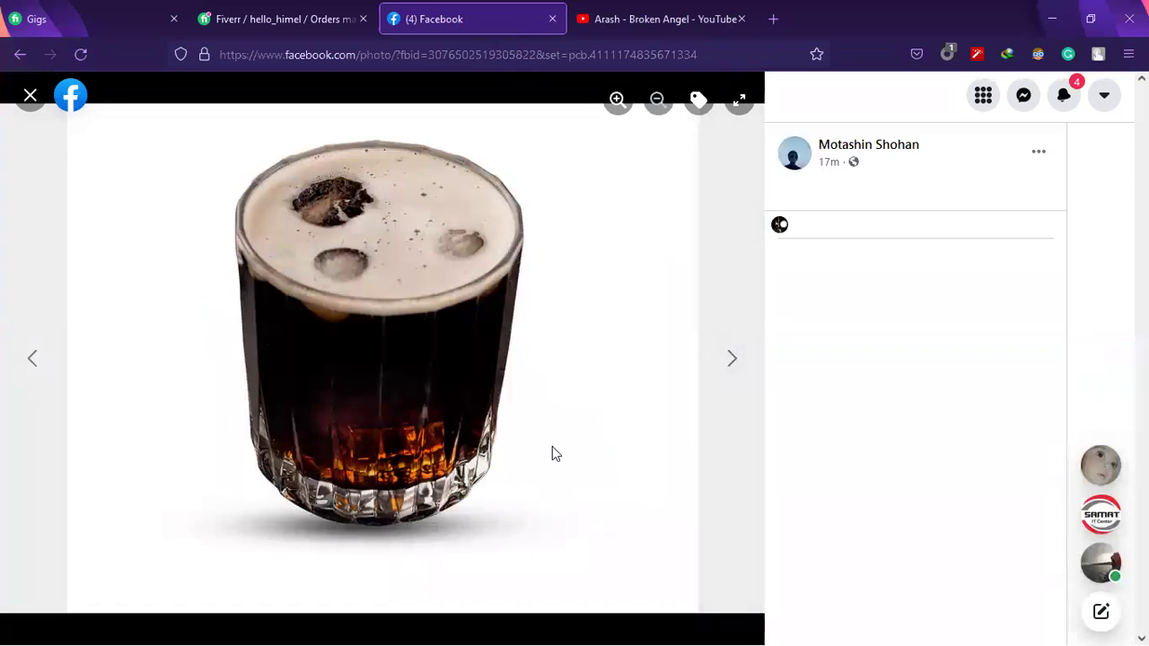
# Examine the water glass, red cocktail and star-with-hands cutouts, going back over them for a second look.
pyautogui.click(734, 361)
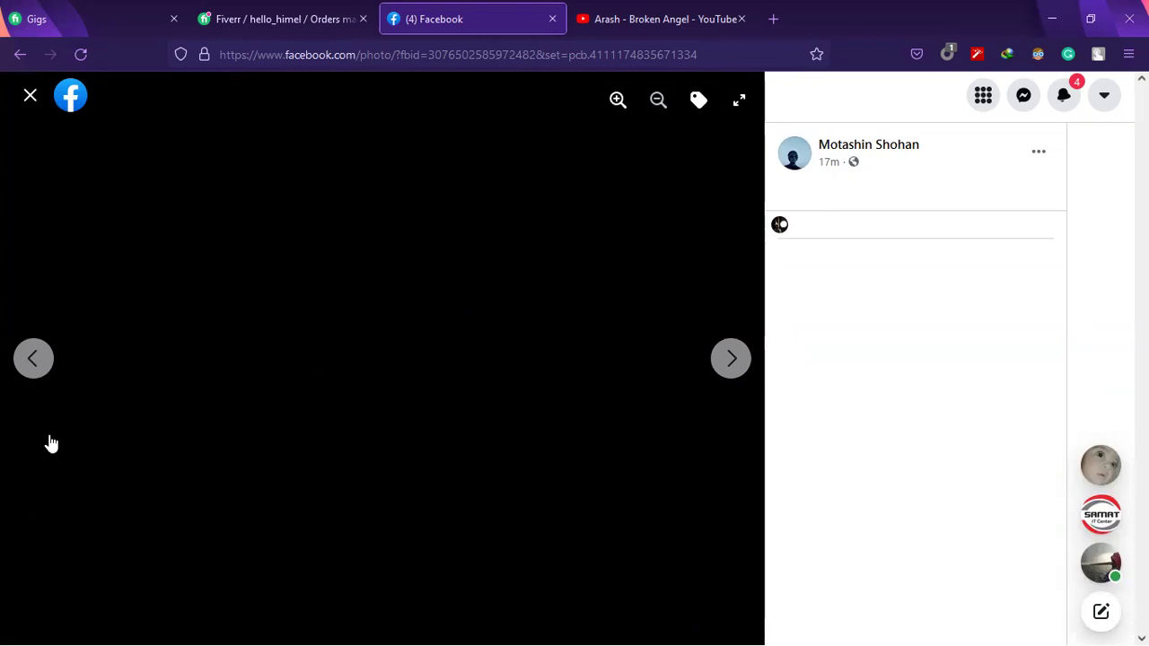
pyautogui.click(32, 359)
pyautogui.click(729, 362)
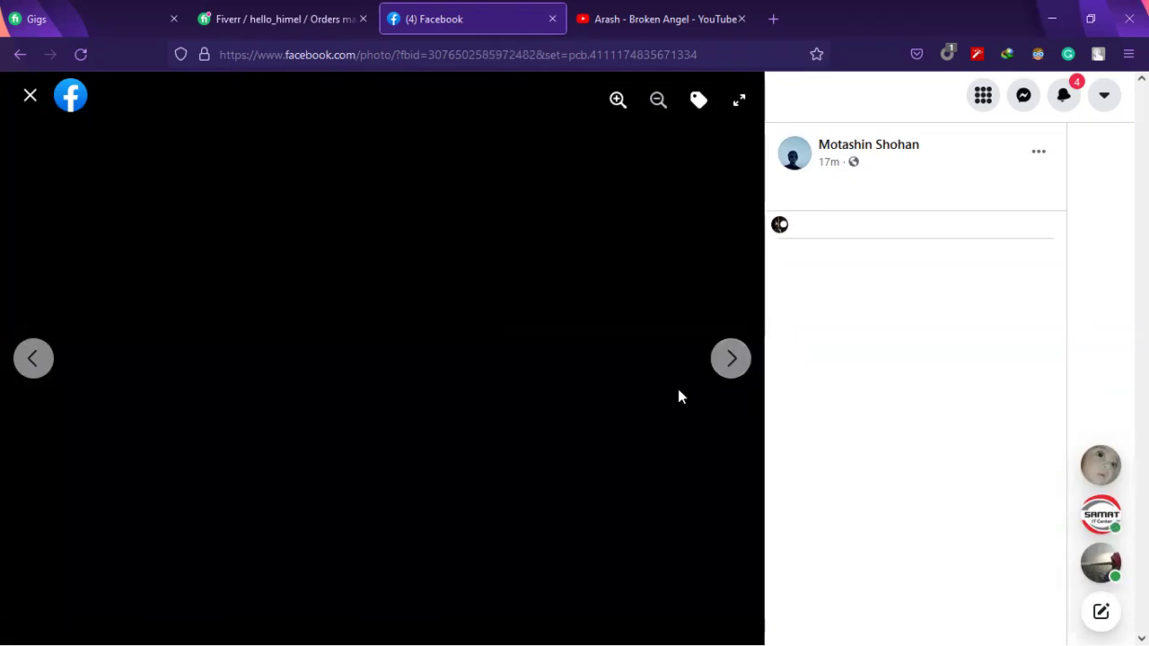
pyautogui.click(729, 359)
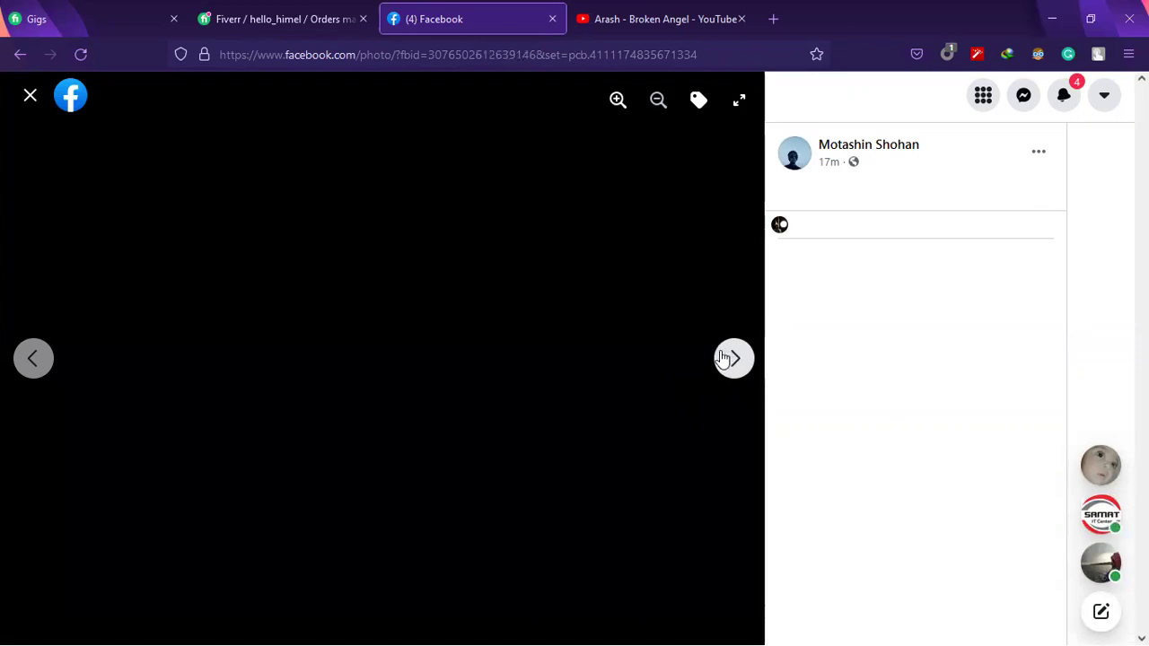
pyautogui.click(729, 360)
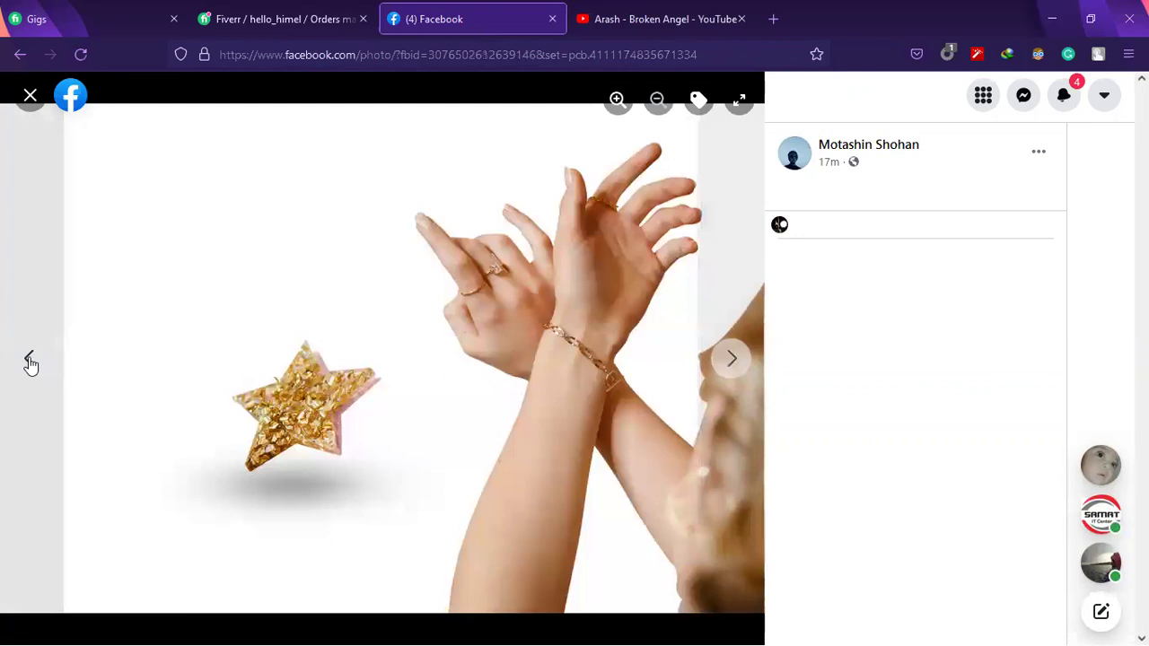
pyautogui.click(32, 361)
pyautogui.click(33, 360)
pyautogui.click(34, 360)
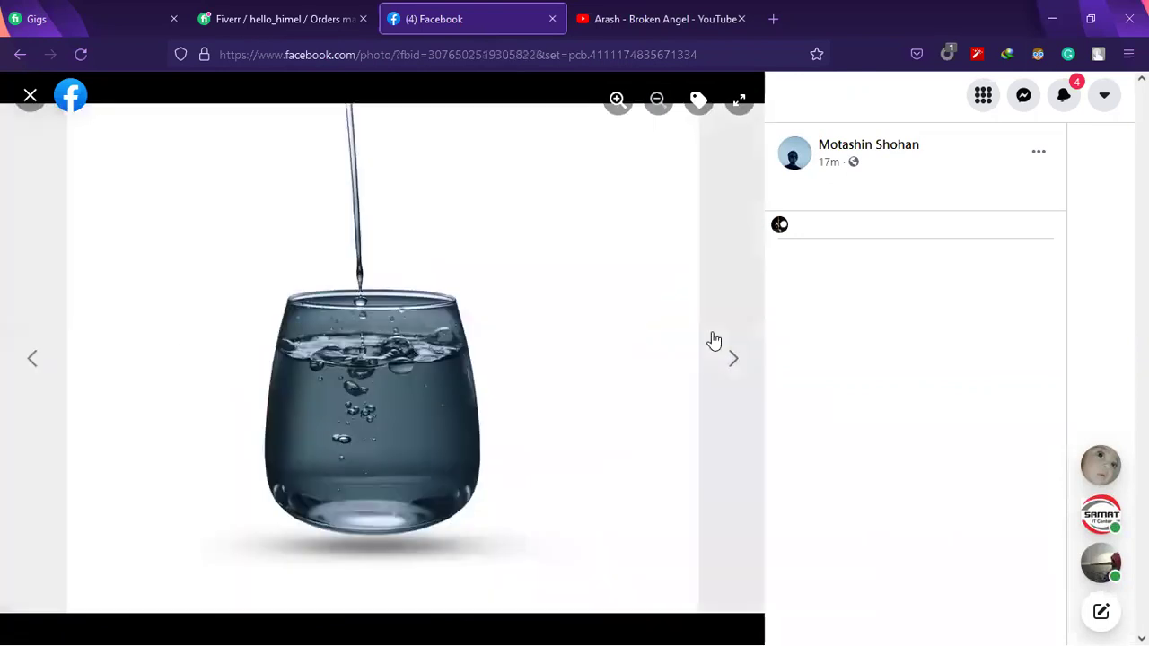
pyautogui.click(729, 369)
pyautogui.click(739, 359)
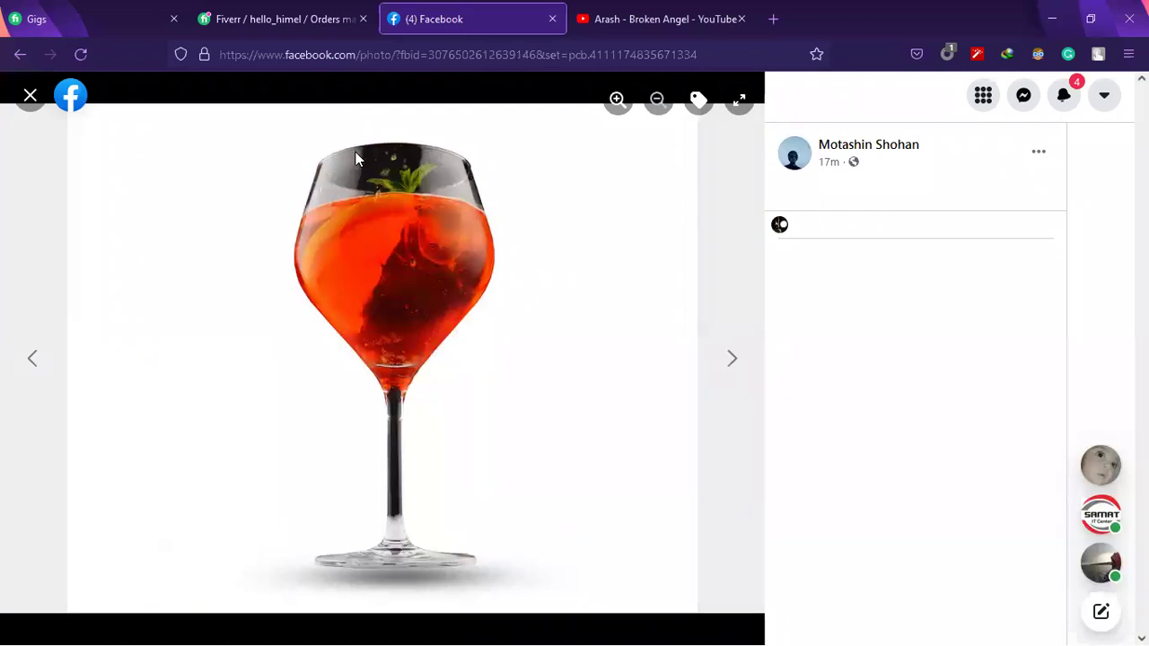
pyautogui.click(737, 360)
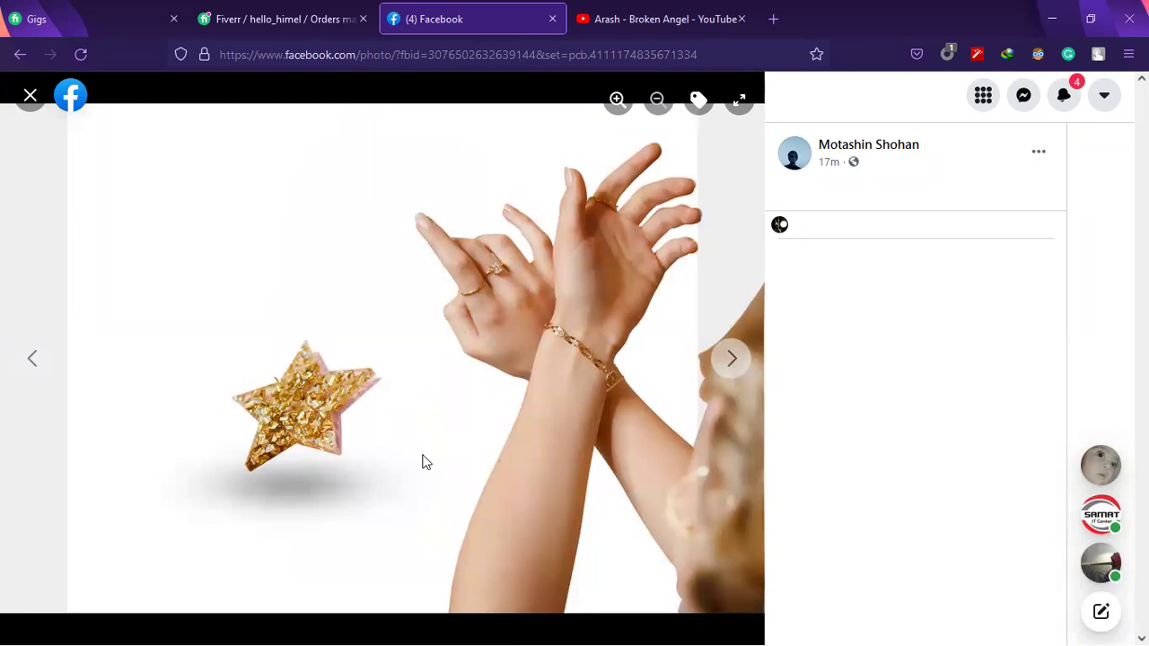
# Examine the skyscraper, headphones, helmet and ice cream cutouts in the background remove homework.
pyautogui.click(734, 363)
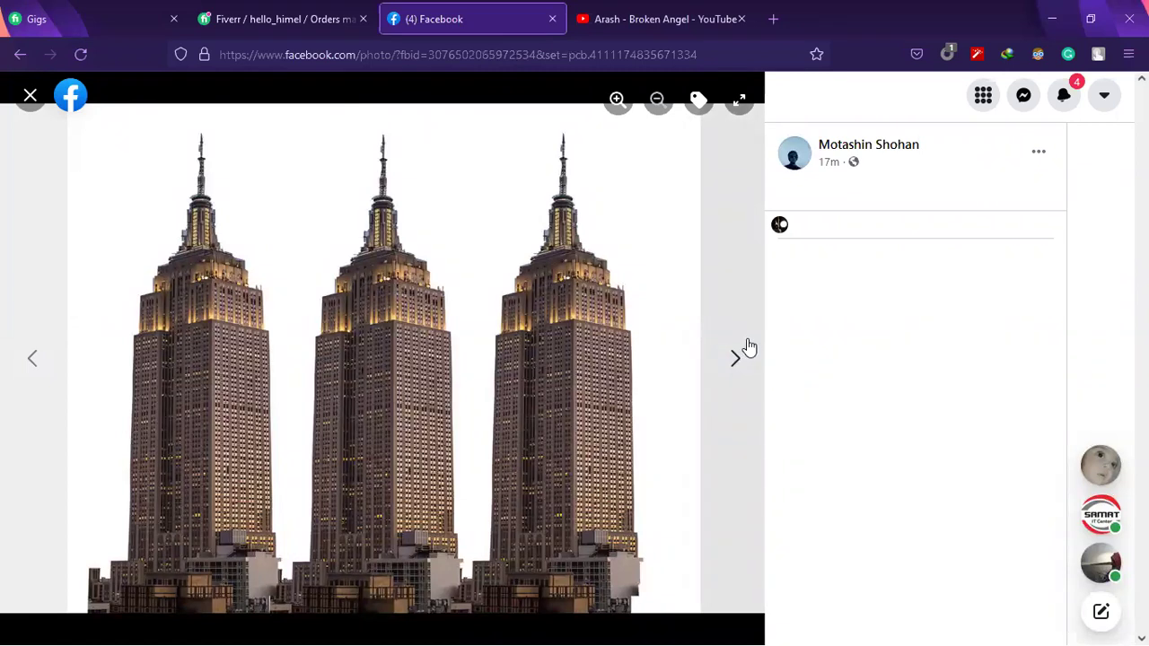
pyautogui.click(751, 348)
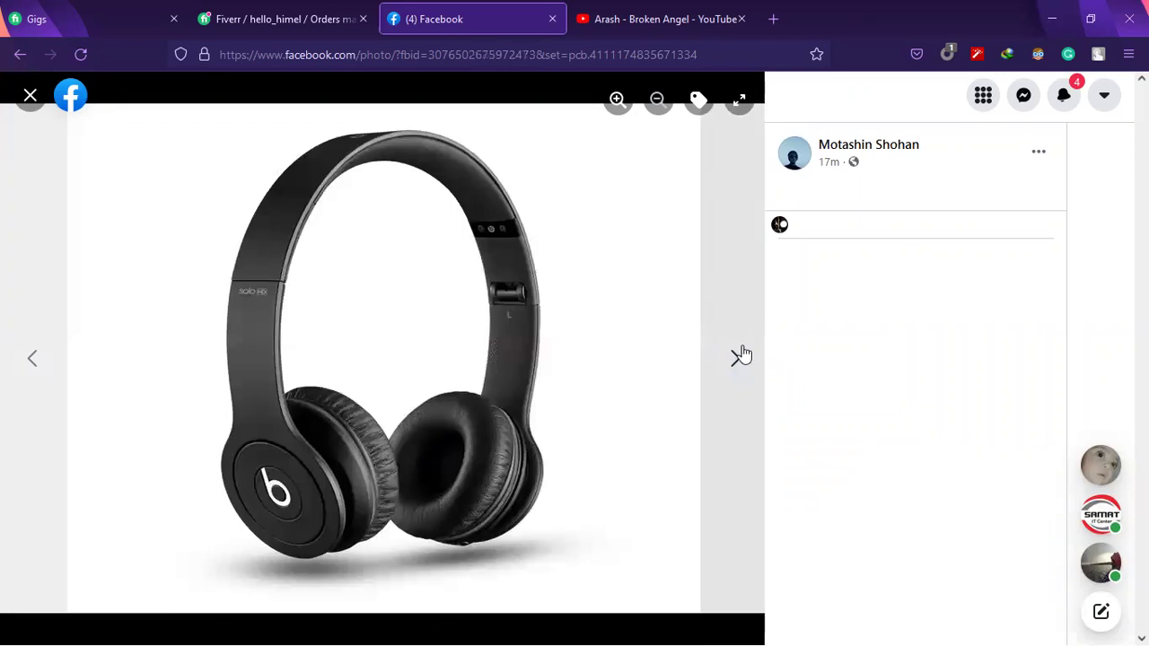
pyautogui.click(740, 355)
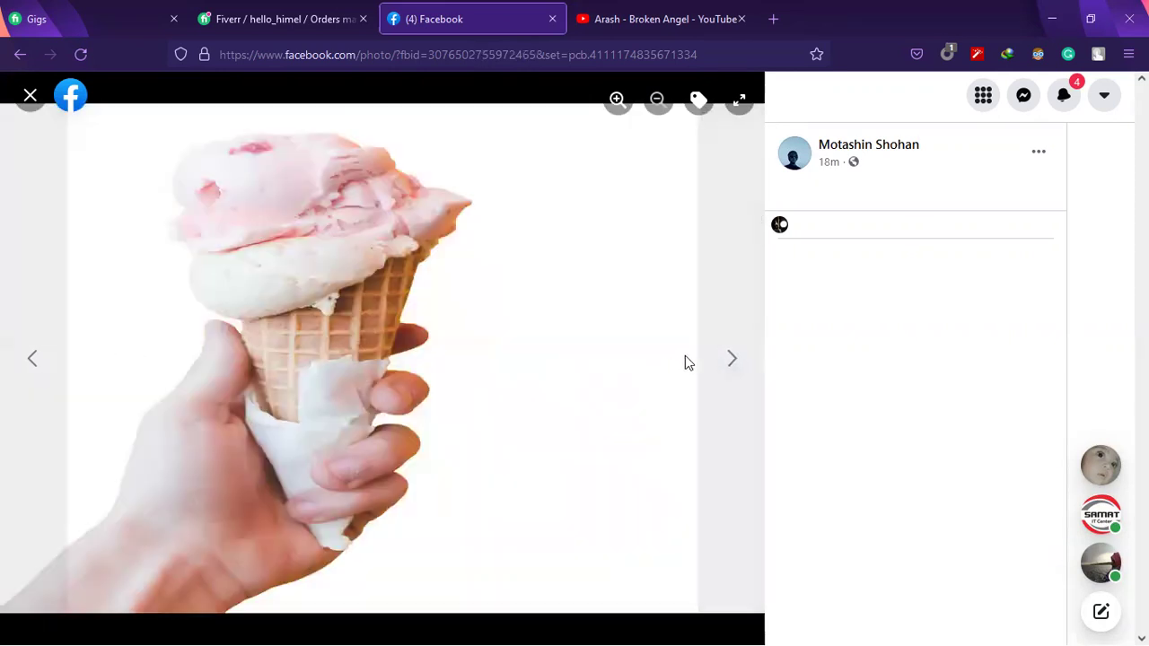
pyautogui.click(56, 362)
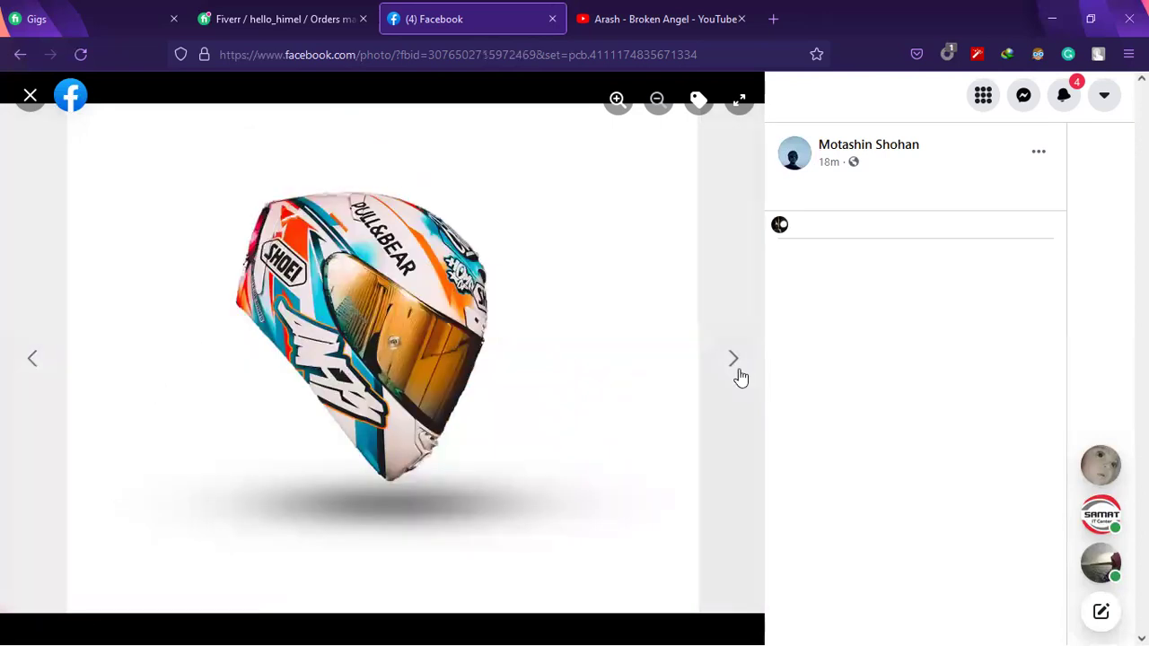
pyautogui.click(739, 375)
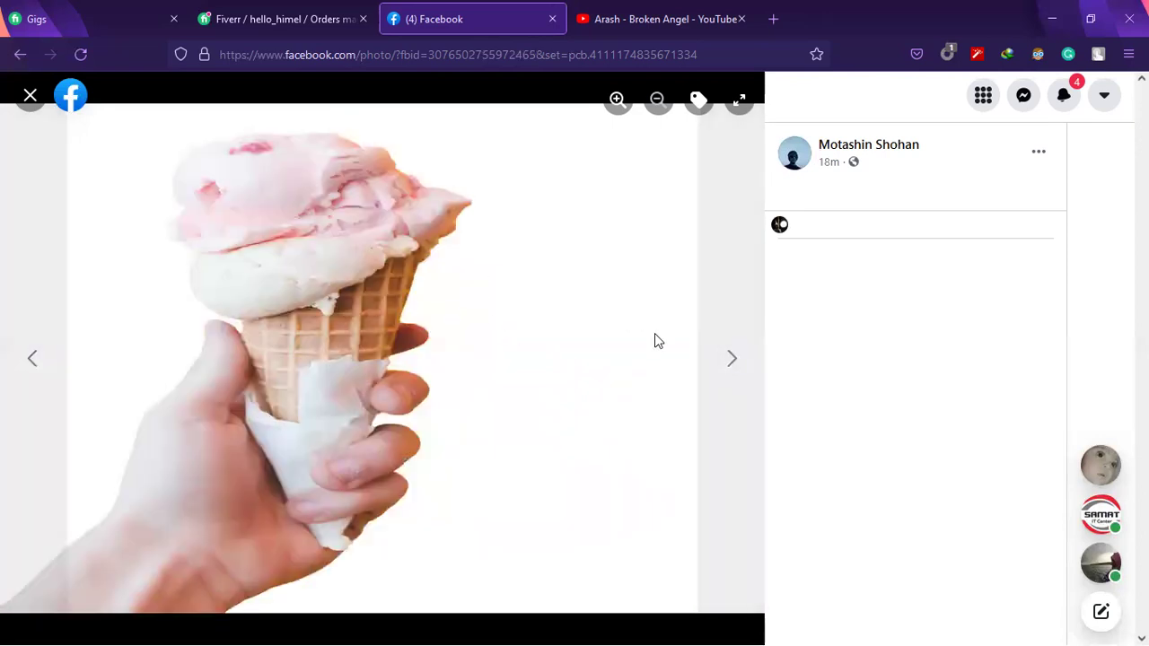
# Examine the laptop, lime, makeup case, fountain pen, paintbrush and hot-air balloon cutouts in the background remove homework.
pyautogui.click(734, 359)
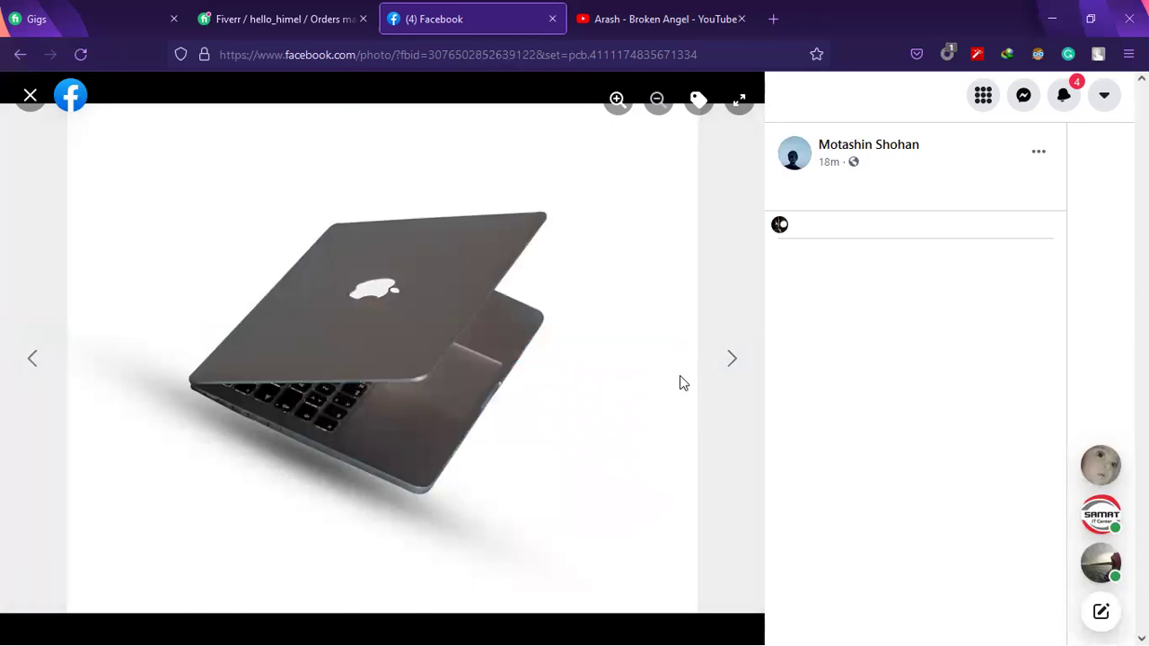
pyautogui.click(760, 359)
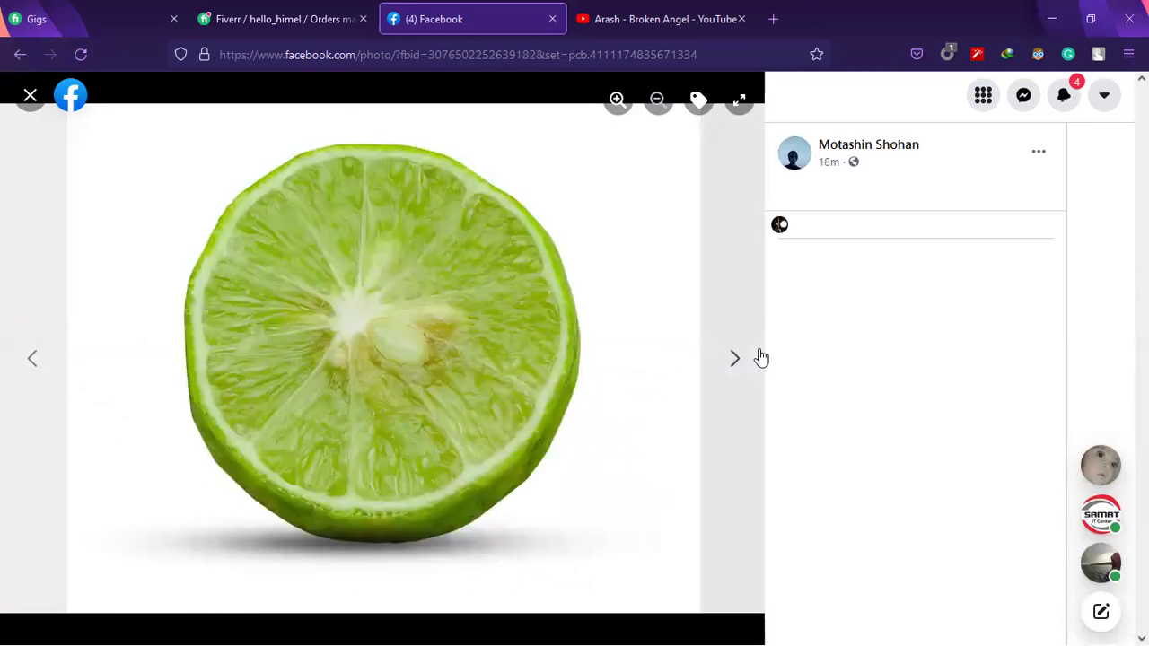
pyautogui.click(738, 358)
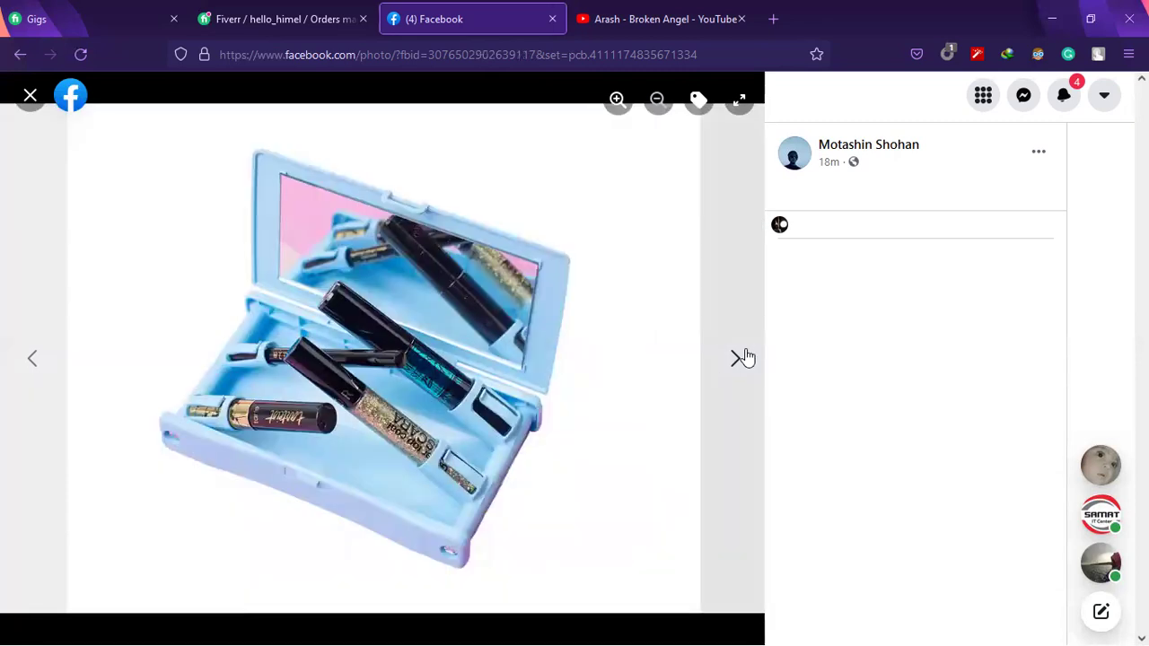
pyautogui.click(742, 357)
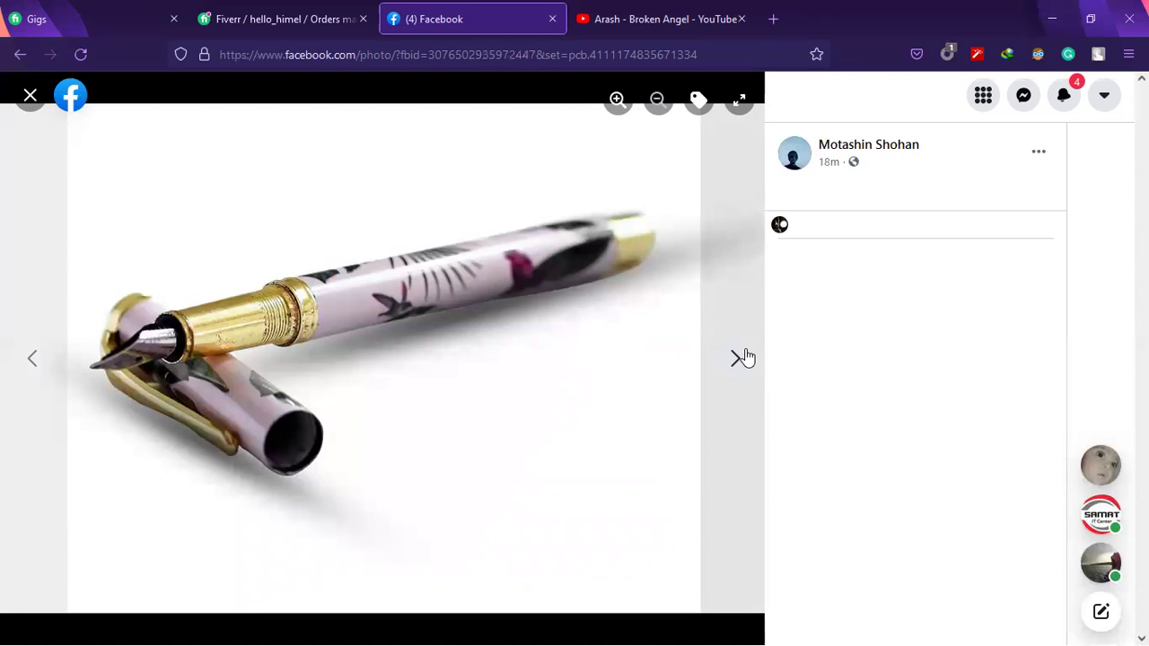
pyautogui.click(741, 359)
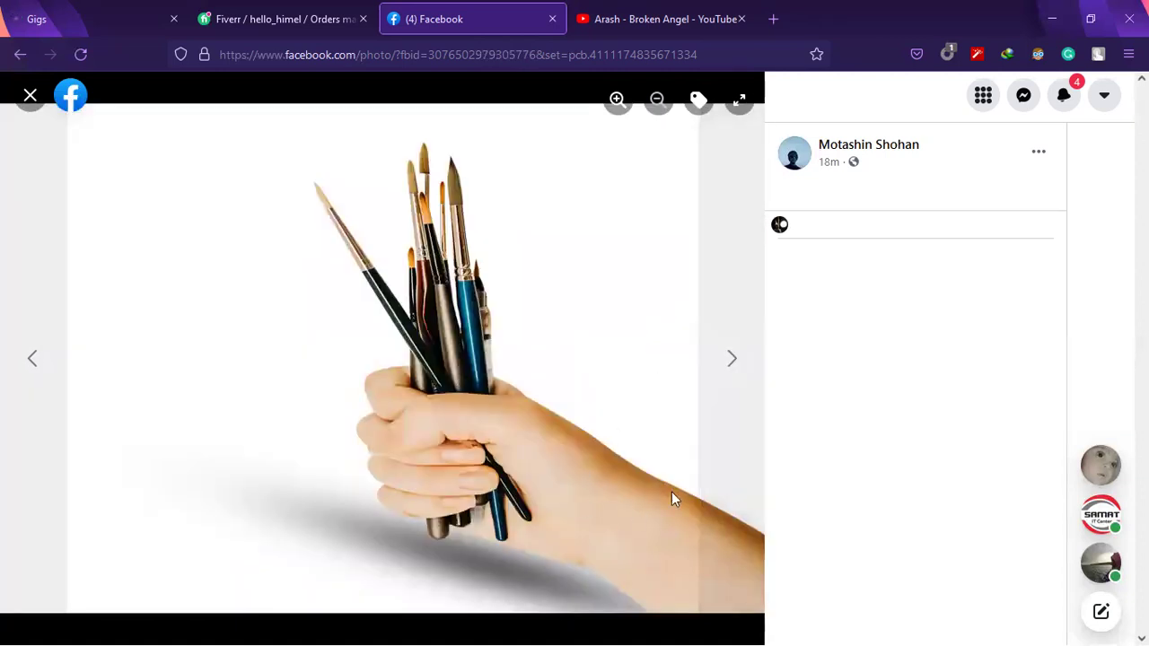
pyautogui.click(734, 364)
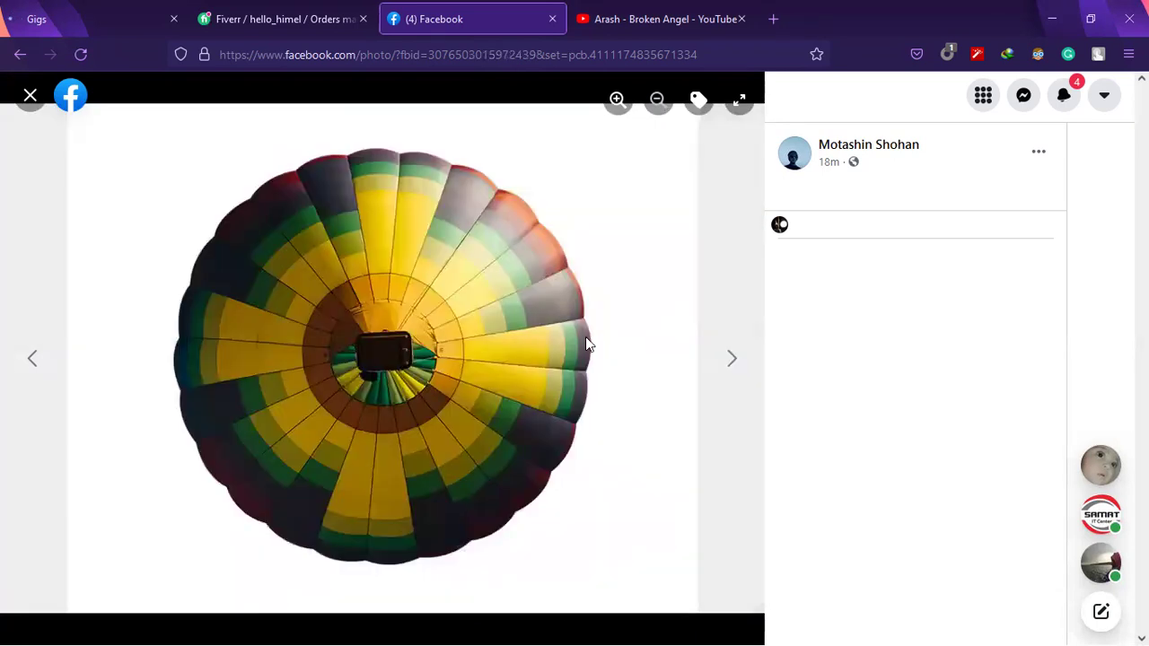
# Examine the phone, microphone, perfume bottle and burger cutouts in the background remove homework.
pyautogui.click(732, 360)
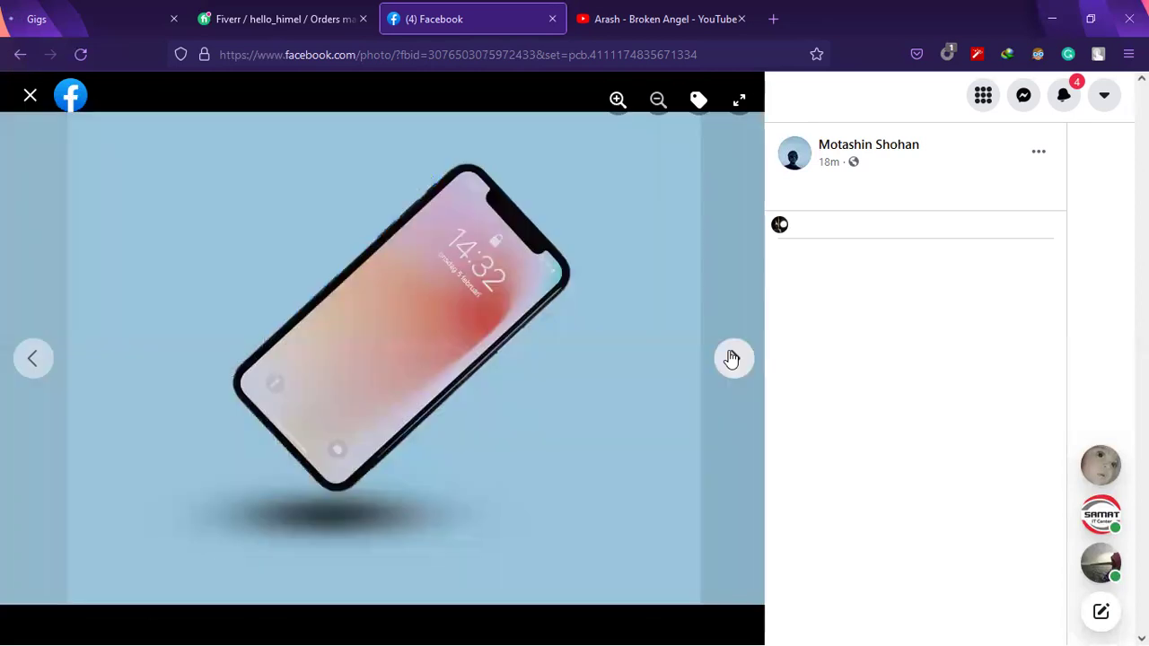
pyautogui.click(732, 360)
pyautogui.click(732, 359)
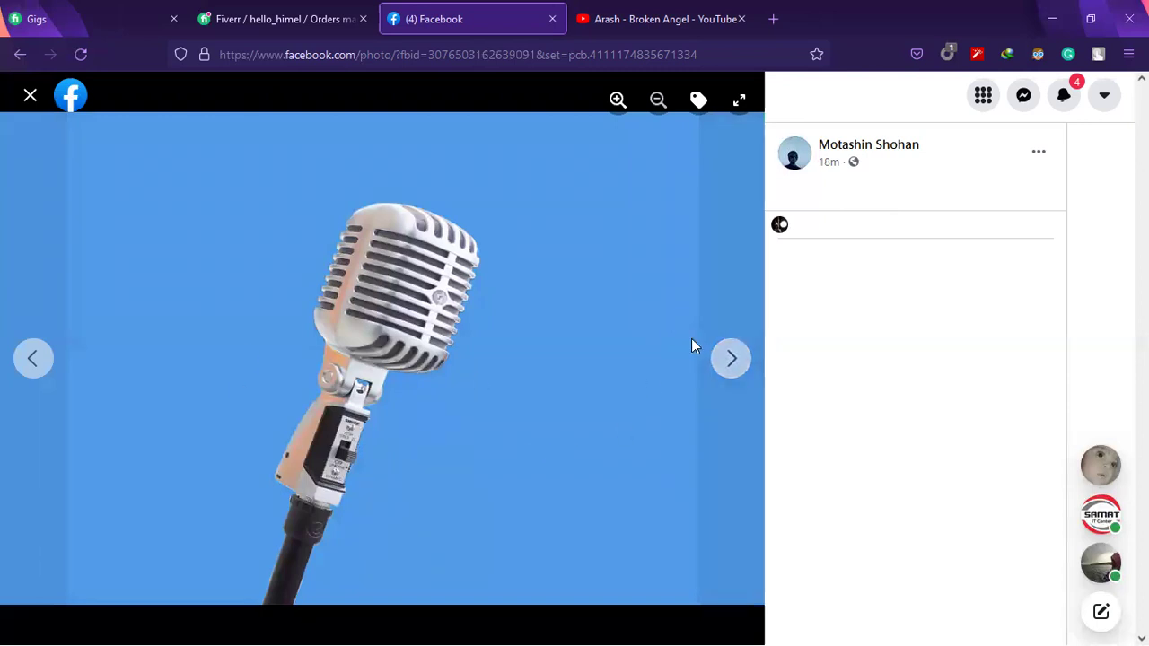
pyautogui.click(742, 356)
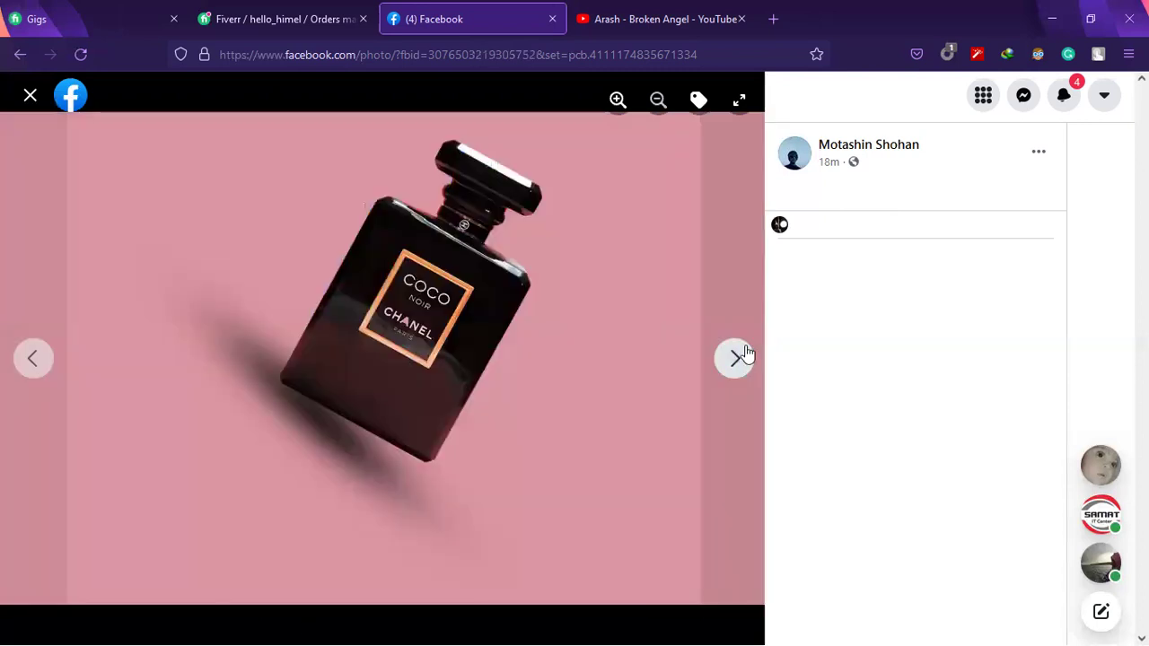
pyautogui.click(741, 355)
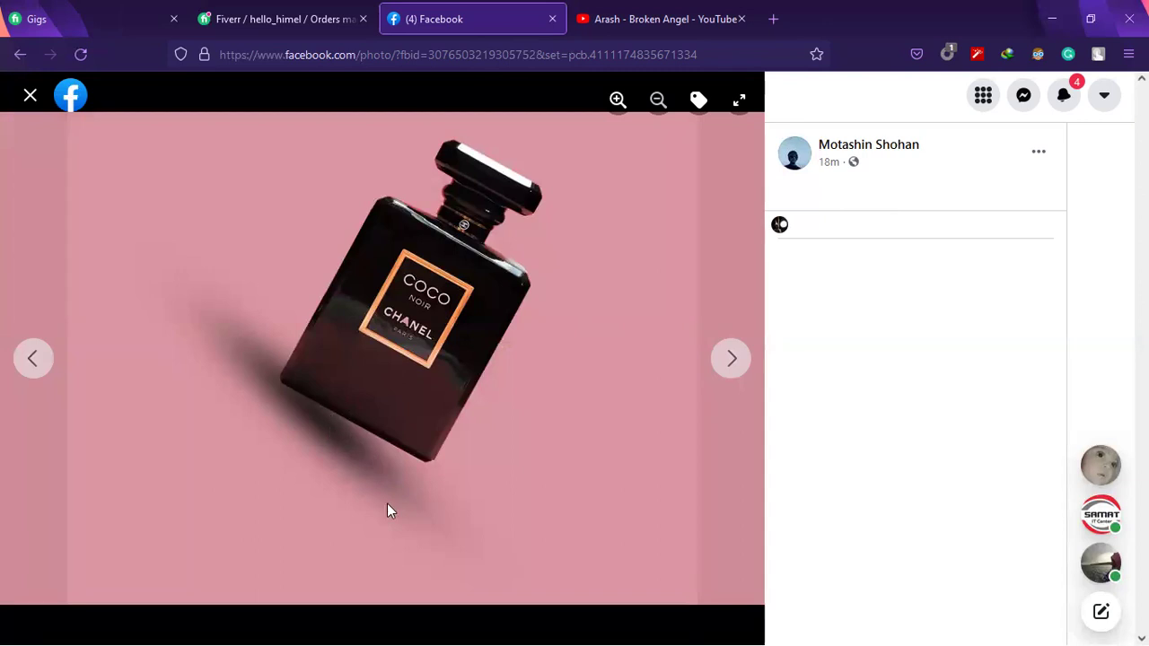
pyautogui.click(744, 365)
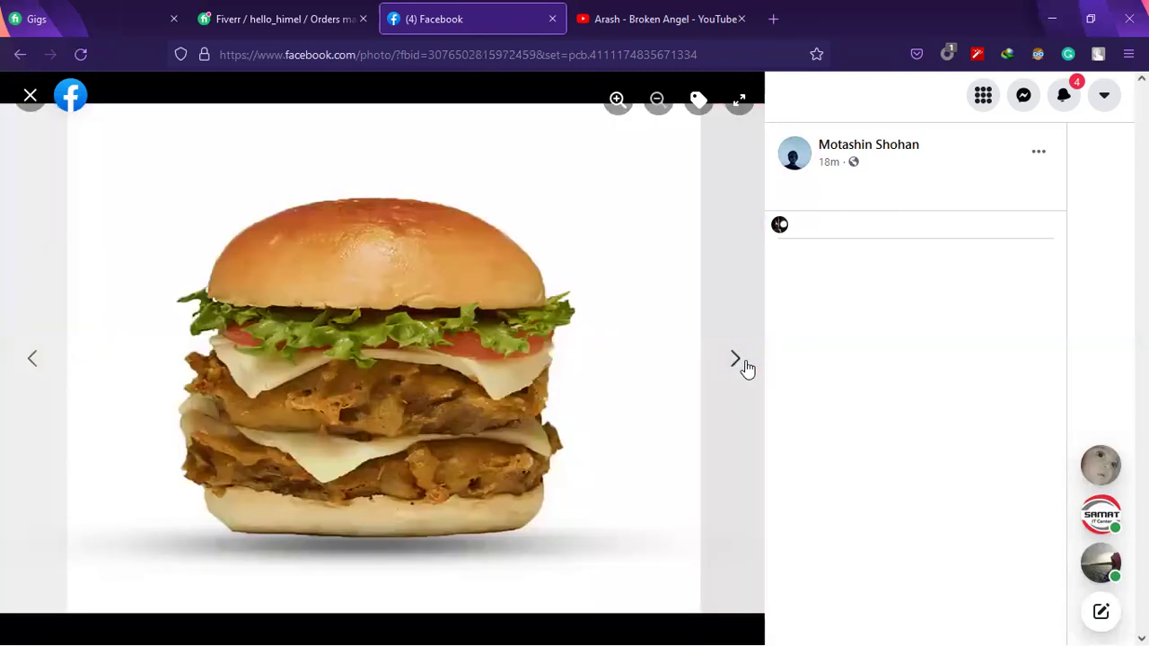
pyautogui.click(744, 367)
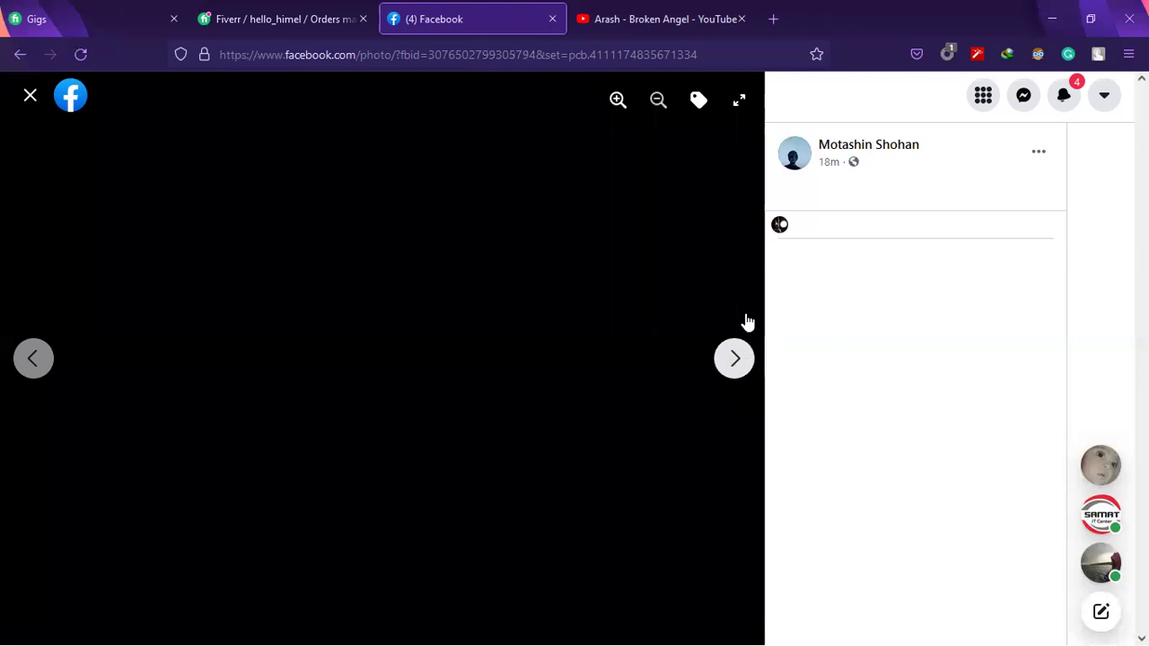
# Go back over the burger and paintbrush cutouts, view the cardboard robot cutout, and close the photo viewer.
pyautogui.click(27, 361)
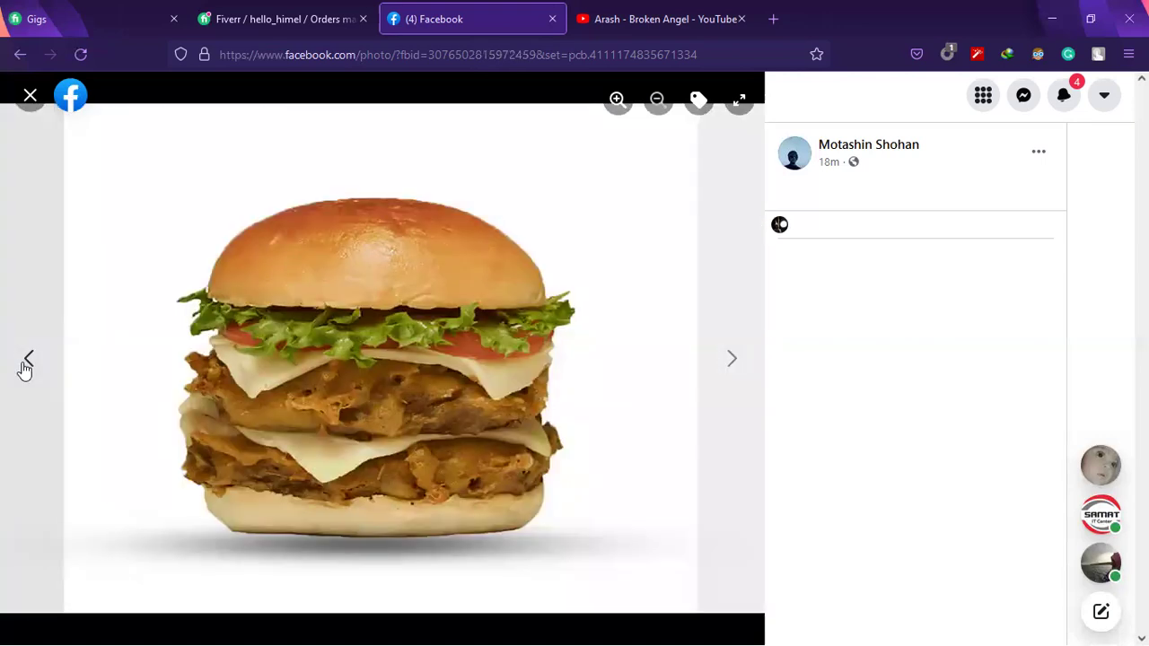
pyautogui.click(739, 359)
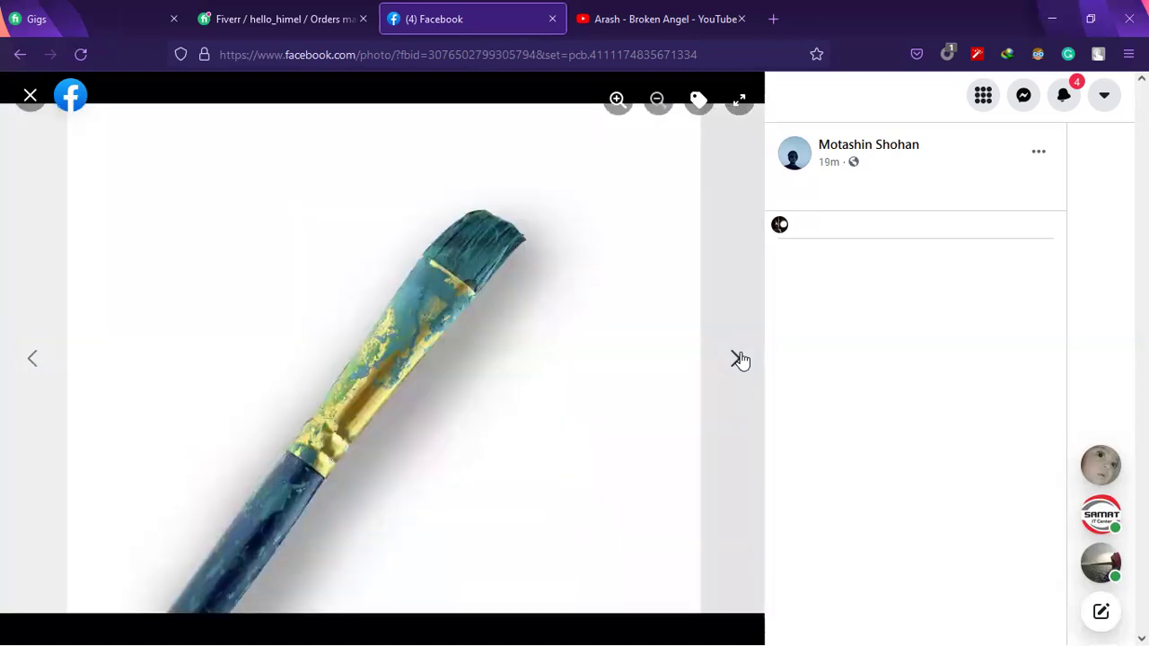
pyautogui.click(739, 359)
pyautogui.click(738, 359)
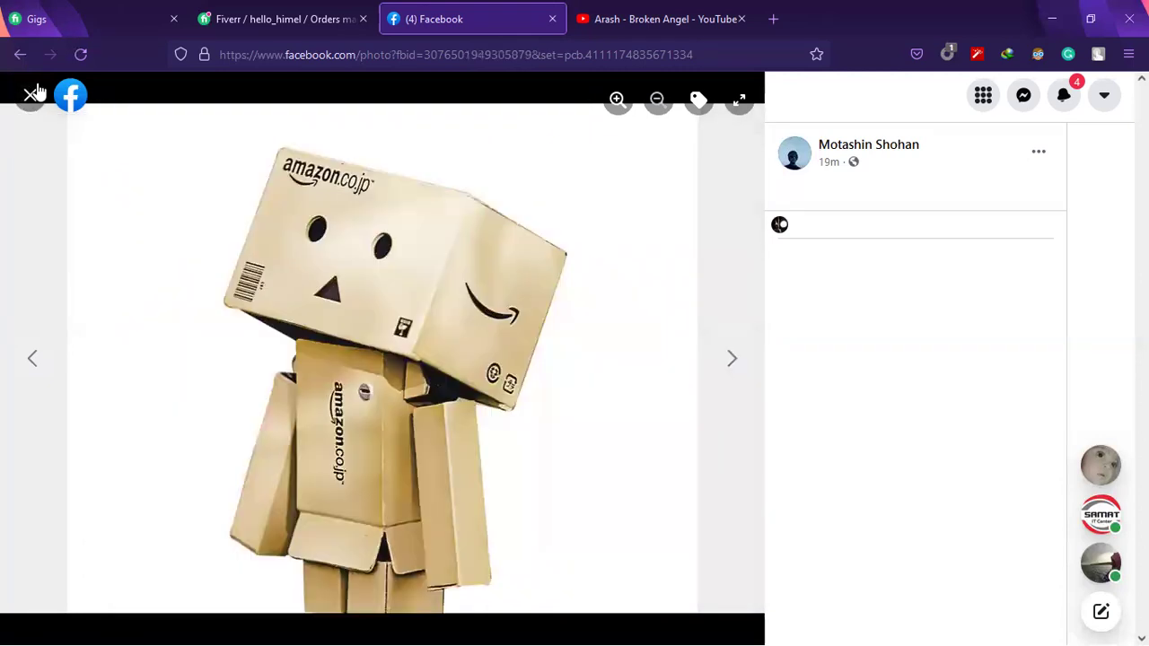
pyautogui.click(32, 93)
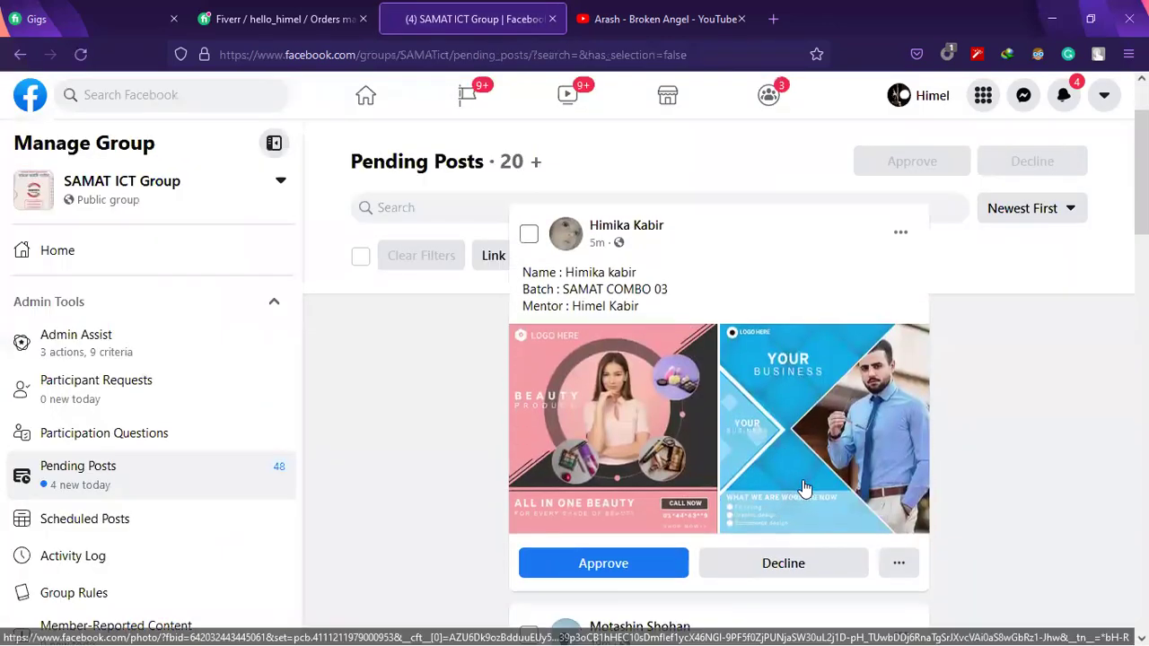
# Approve the two pending background remove homework posts from the Samat combo-03 student.
pyautogui.scroll(-10, 805, 489)
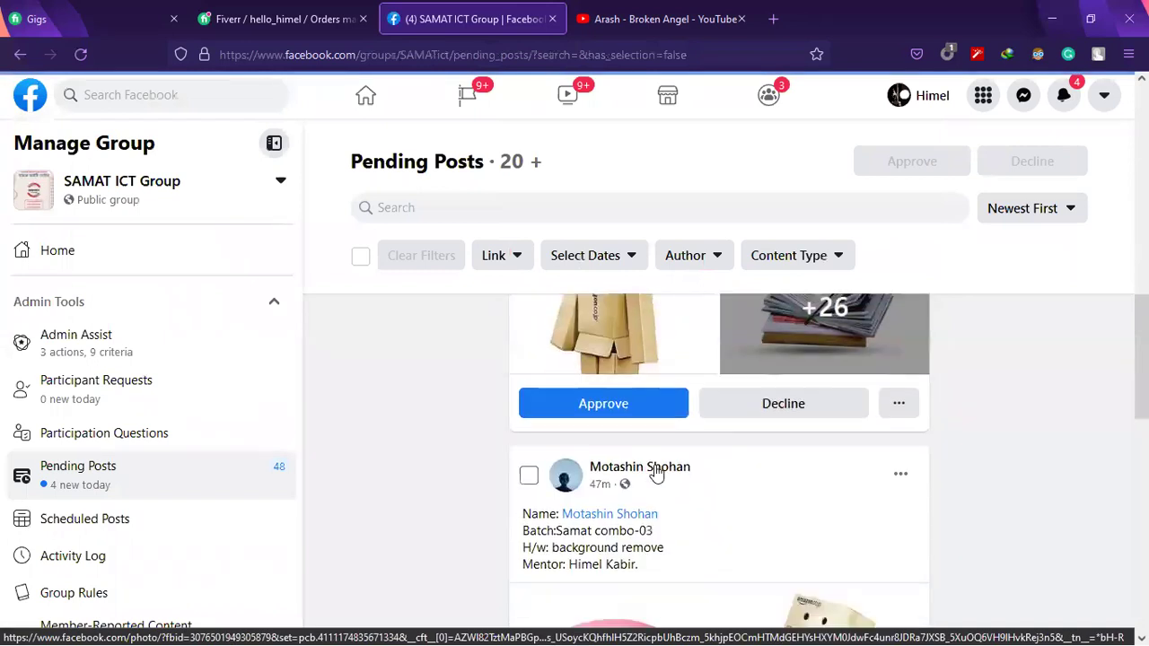
pyautogui.scroll(-1, 657, 475)
pyautogui.click(629, 360)
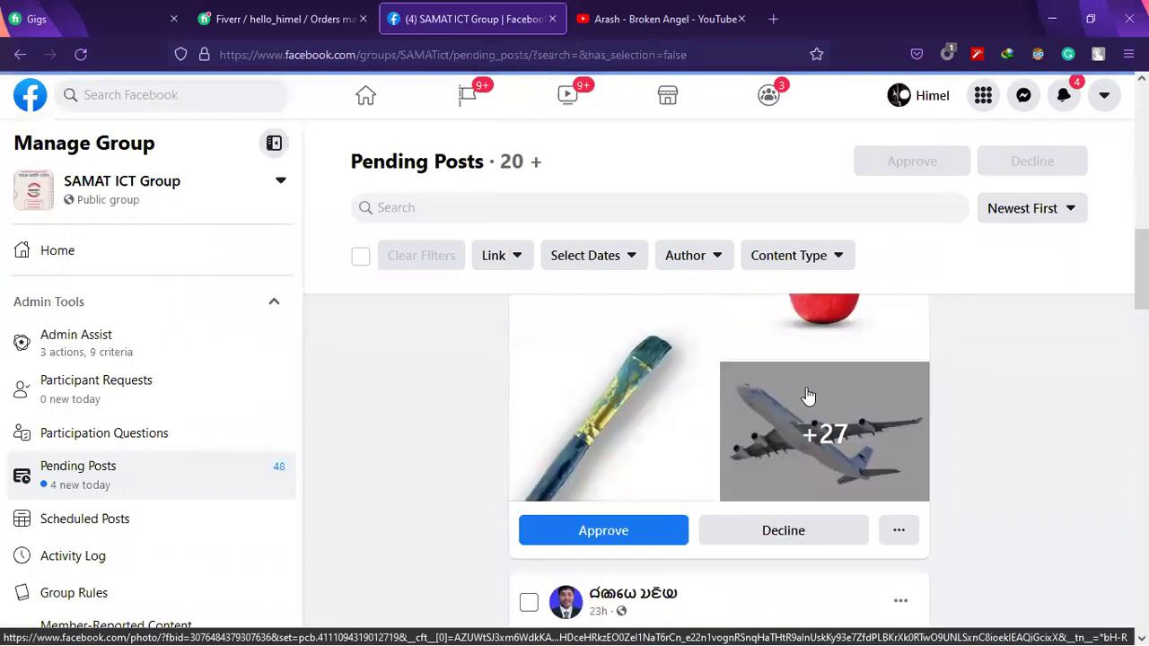
pyautogui.scroll(-2, 808, 396)
pyautogui.click(777, 326)
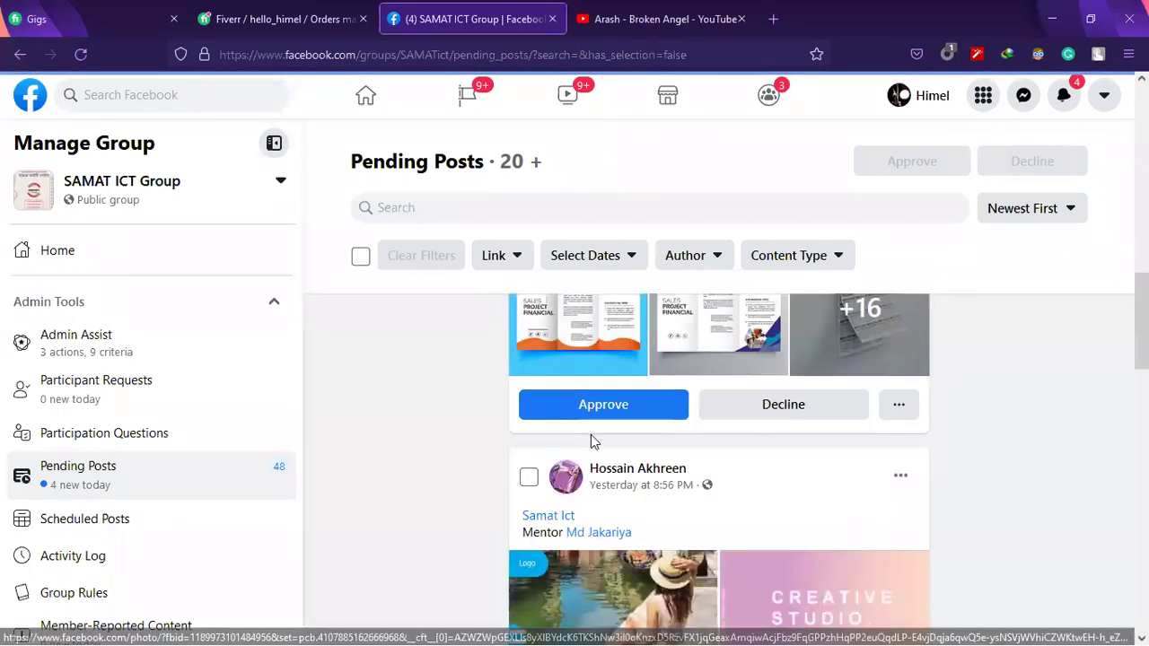
# Examine the pink beauty product and blue business social media designs in the newest pending post, and close the photo viewer.
pyautogui.scroll(5, 590, 442)
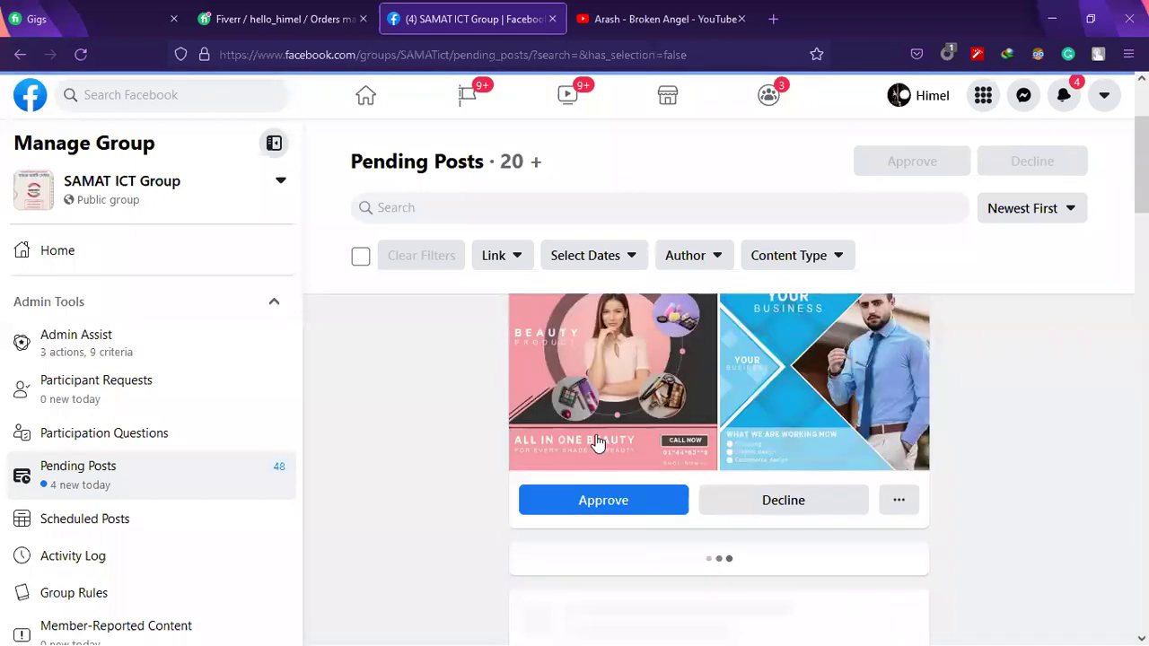
pyautogui.scroll(2, 628, 431)
pyautogui.scroll(-1, 761, 403)
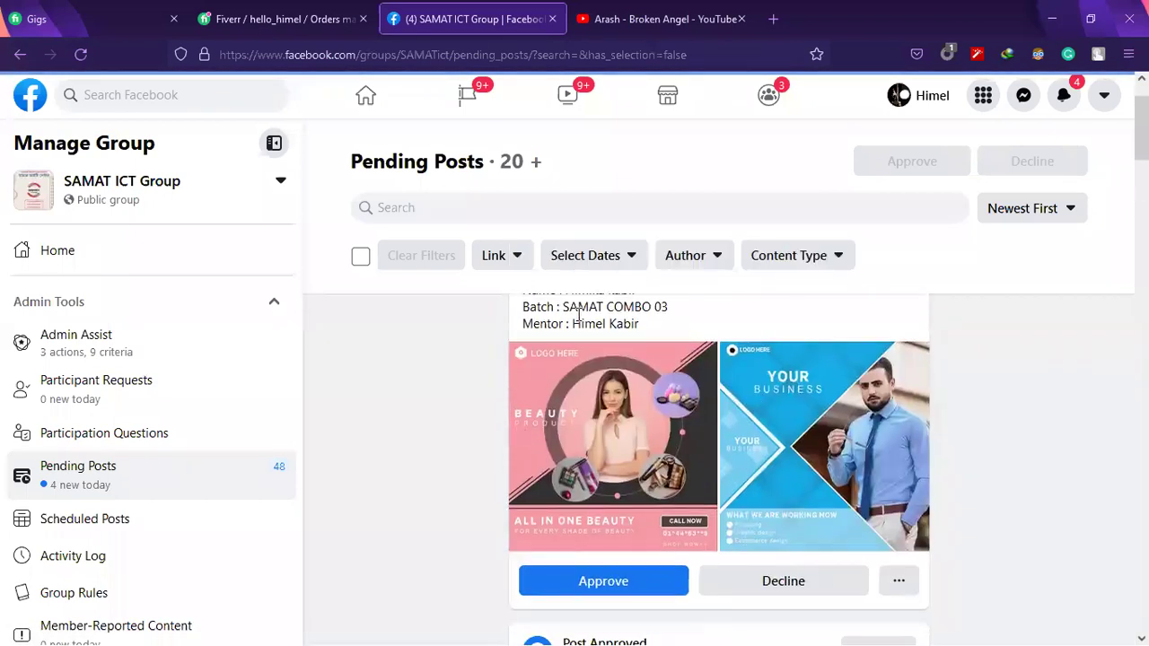
pyautogui.scroll(1, 579, 449)
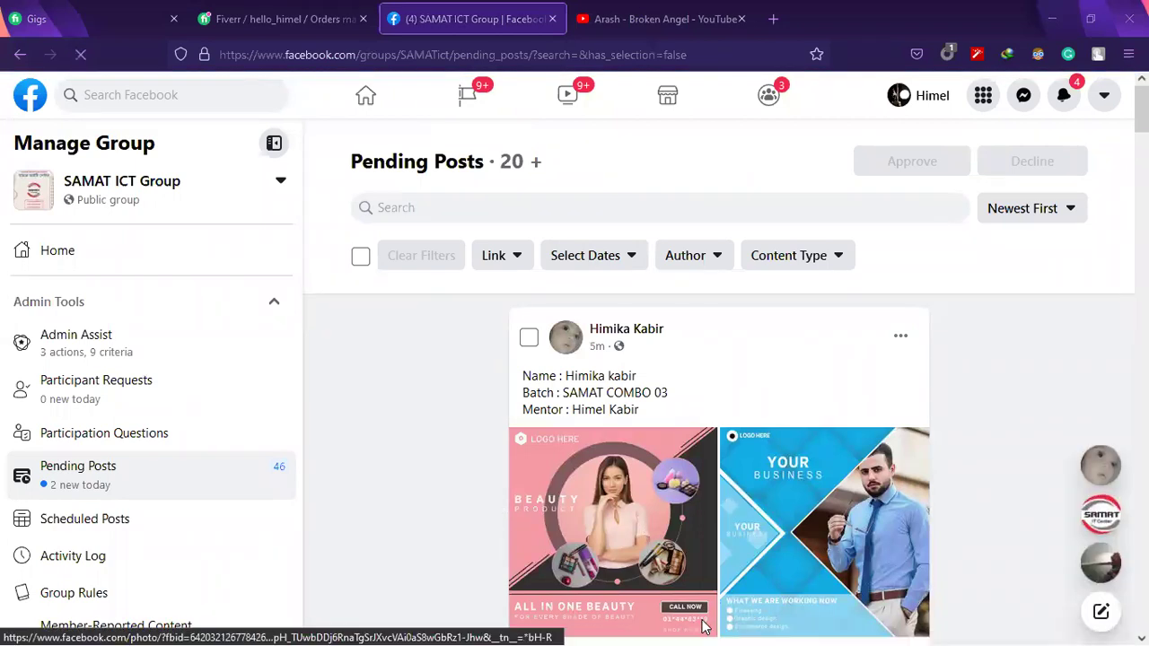
pyautogui.click(617, 470)
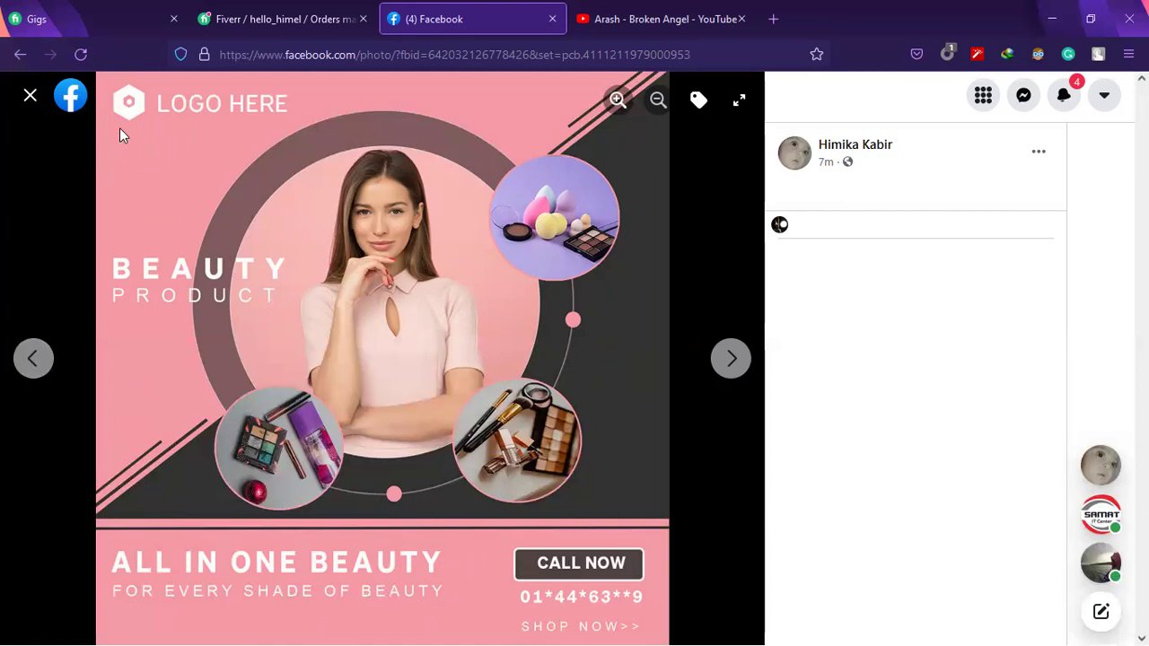
pyautogui.click(732, 356)
pyautogui.click(32, 96)
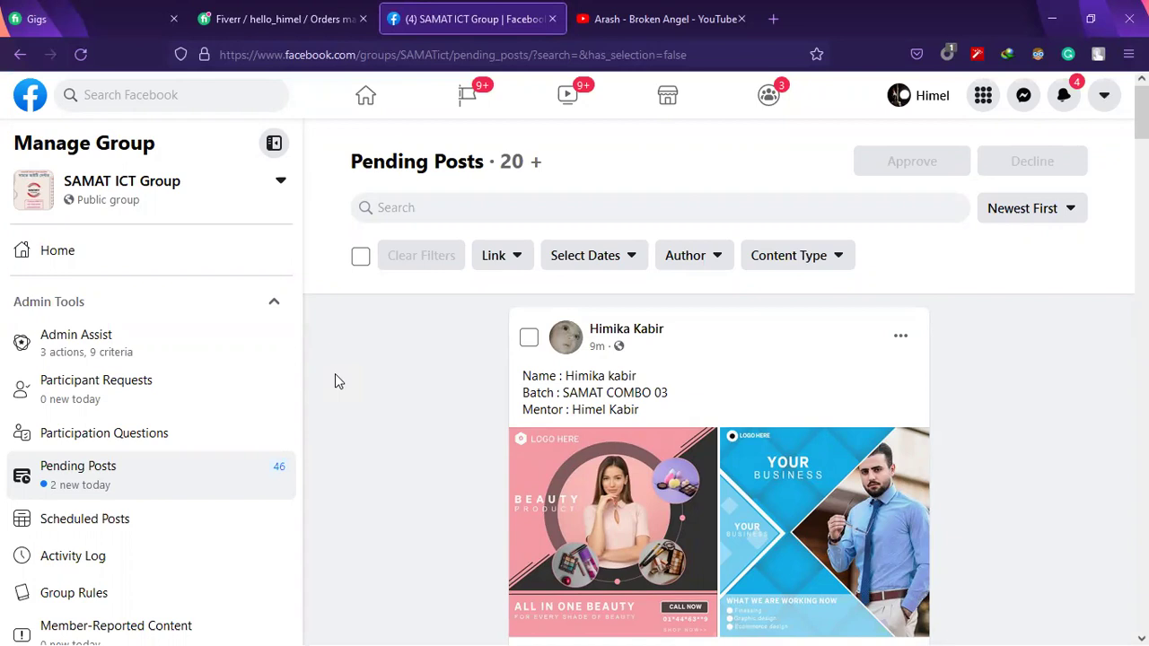
# Close the group's pending posts page and the music video page, and open the YouTube home page in a new tab.
pyautogui.scroll(-5, 705, 482)
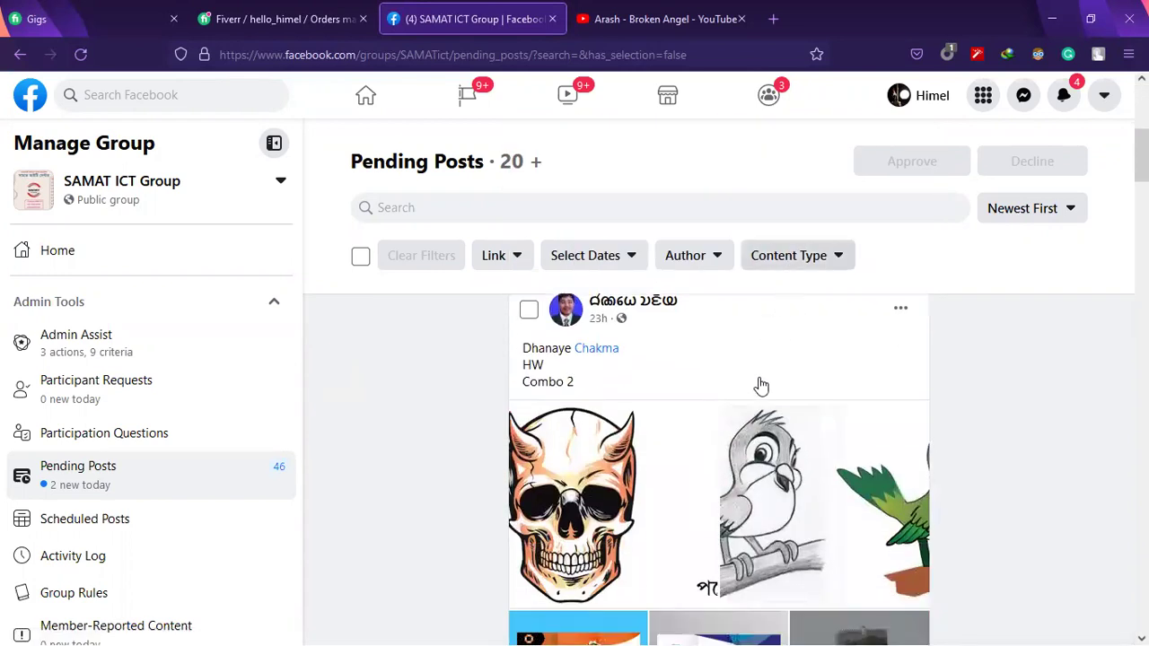
pyautogui.scroll(2, 760, 386)
pyautogui.scroll(-3, 782, 416)
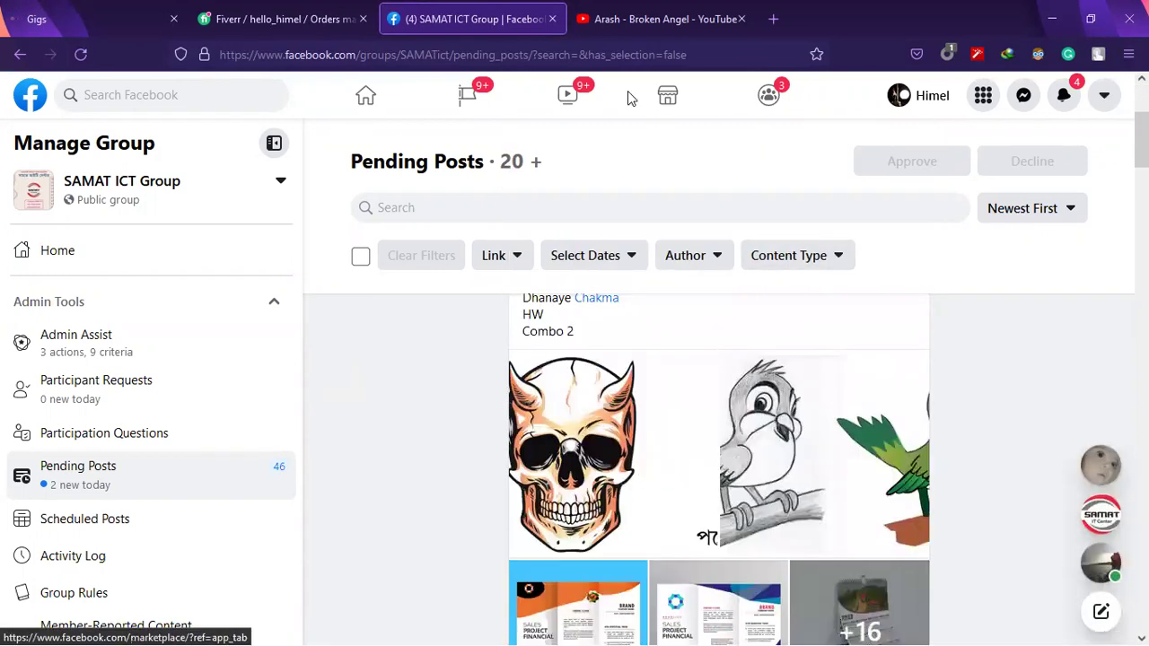
pyautogui.hotkey('ctrl', 'w')
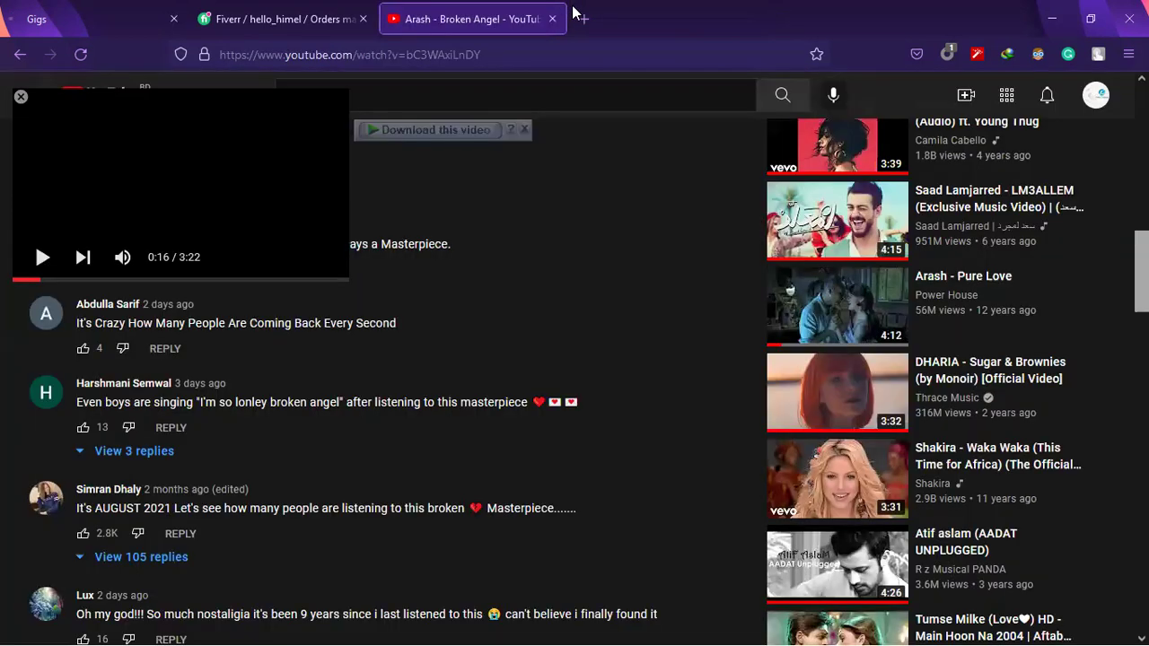
pyautogui.hotkey('ctrl', 't')
pyautogui.click(548, 19)
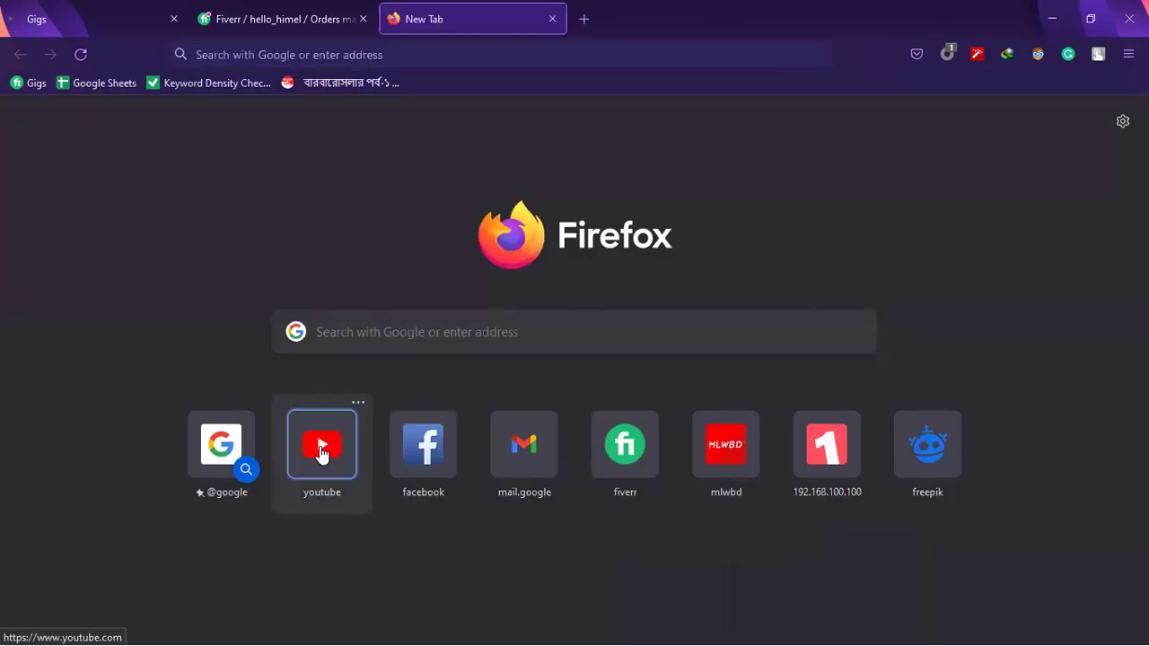
pyautogui.click(322, 446)
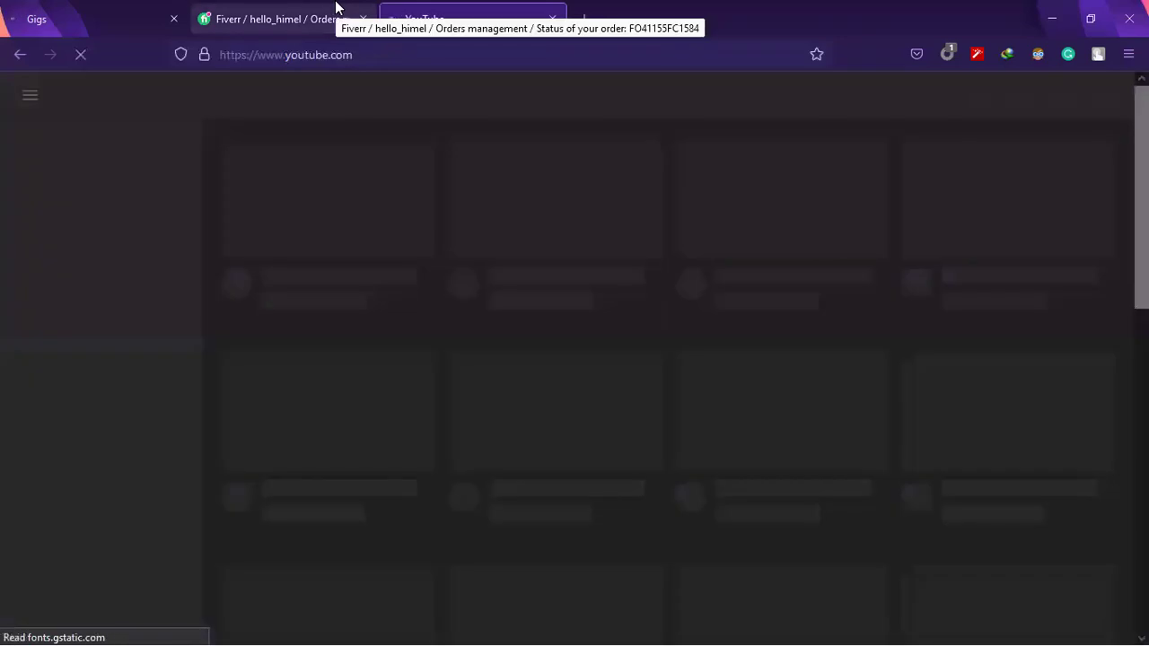
# Switch to the Fiverr order page, read the buyer's newest inbox message, and close the page.
pyautogui.click(270, 8)
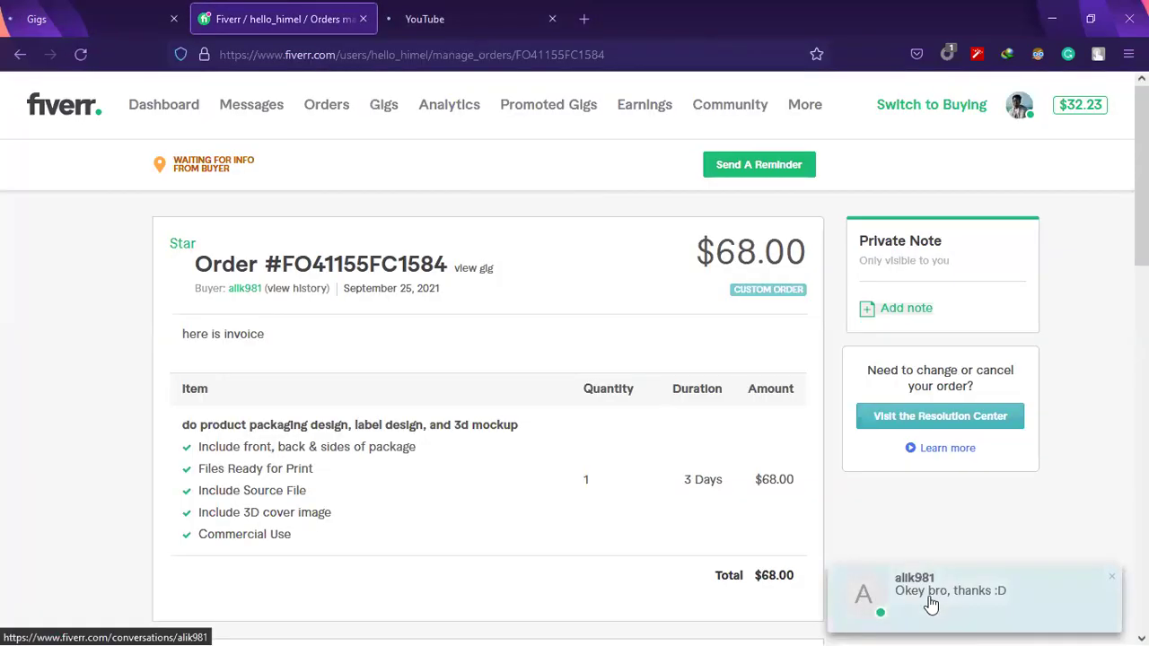
pyautogui.click(79, 56)
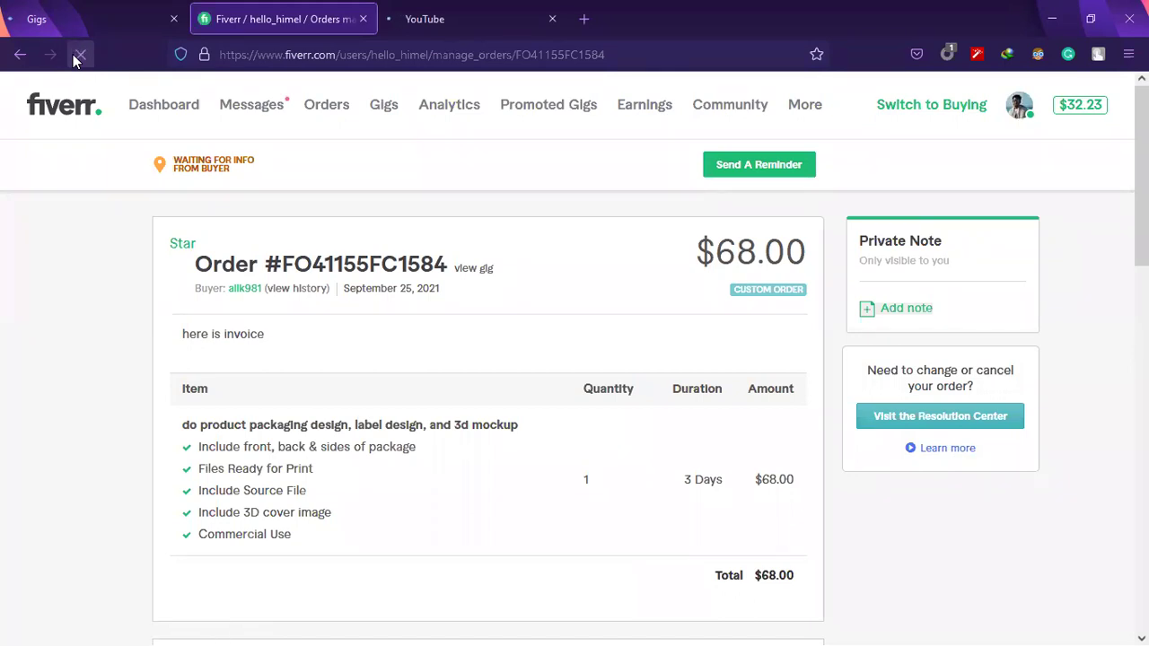
pyautogui.click(78, 57)
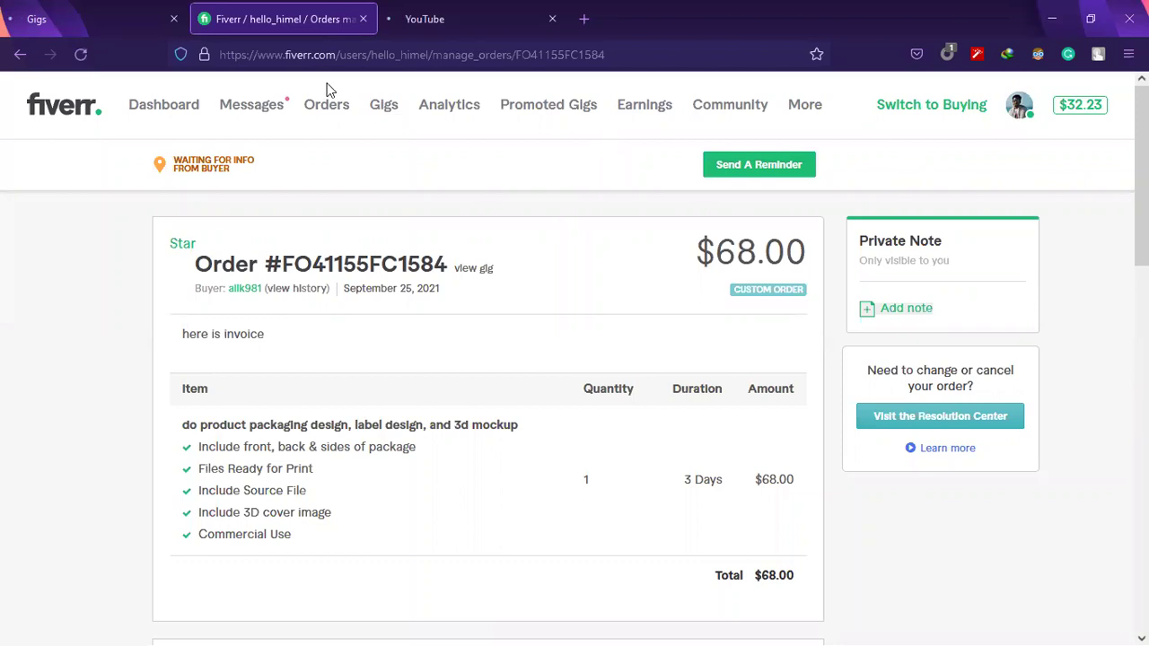
pyautogui.click(255, 109)
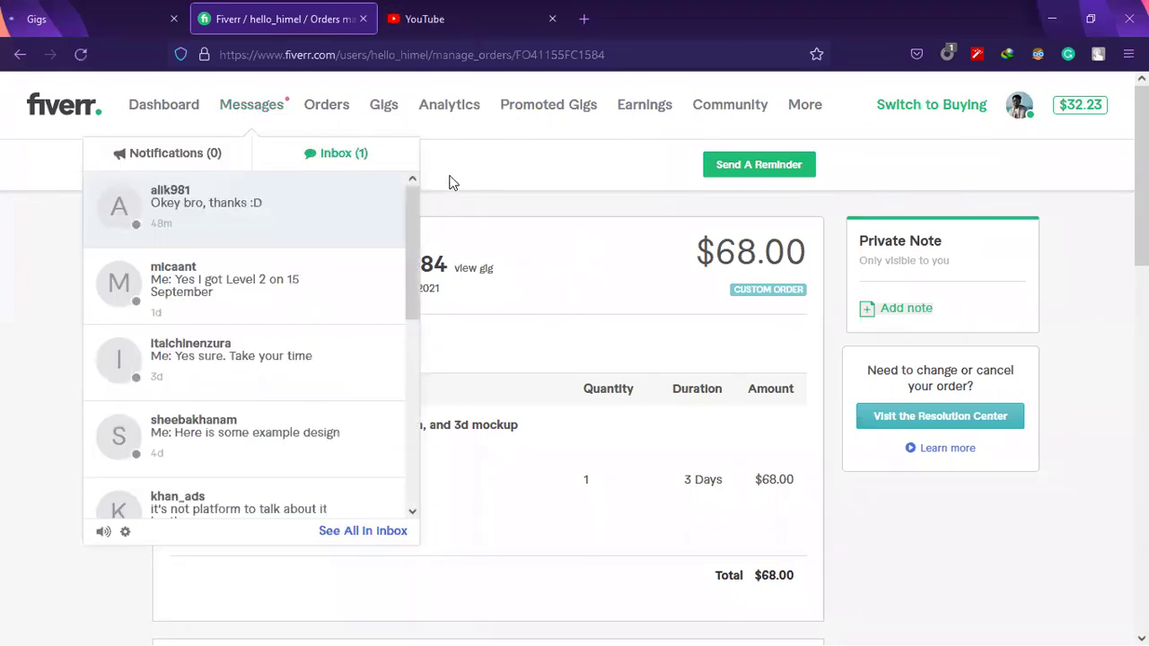
pyautogui.click(192, 207)
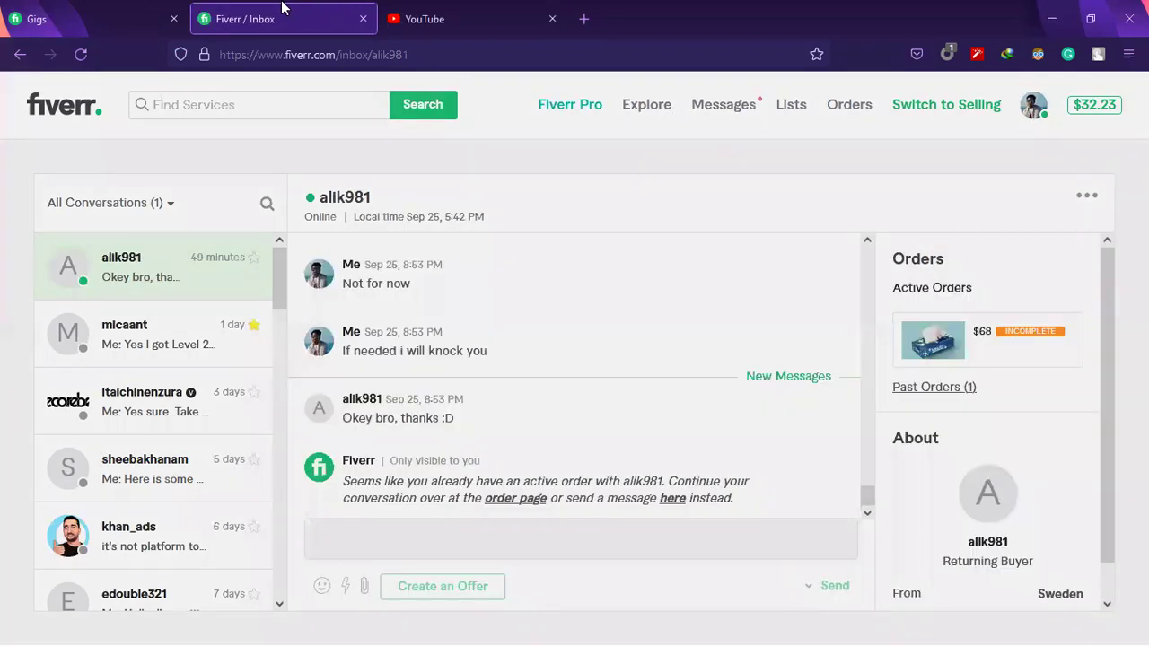
pyautogui.middleClick(282, 7)
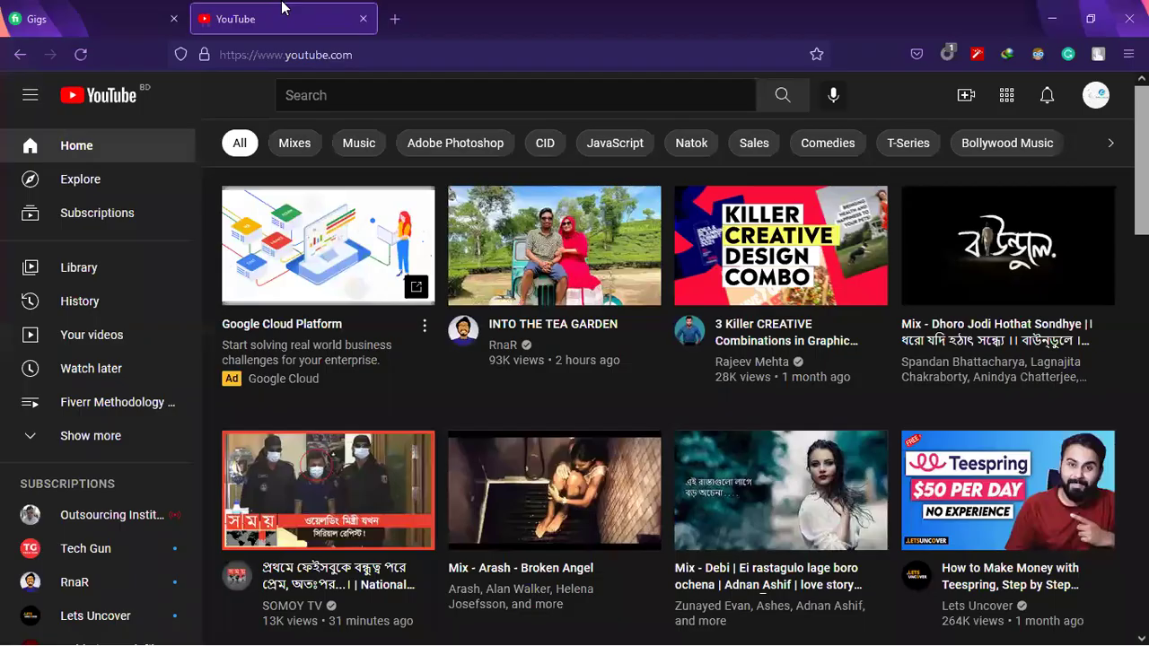
# Search YouTube for the fellow mentor's channel by name and look through the first results.
pyautogui.click(504, 94)
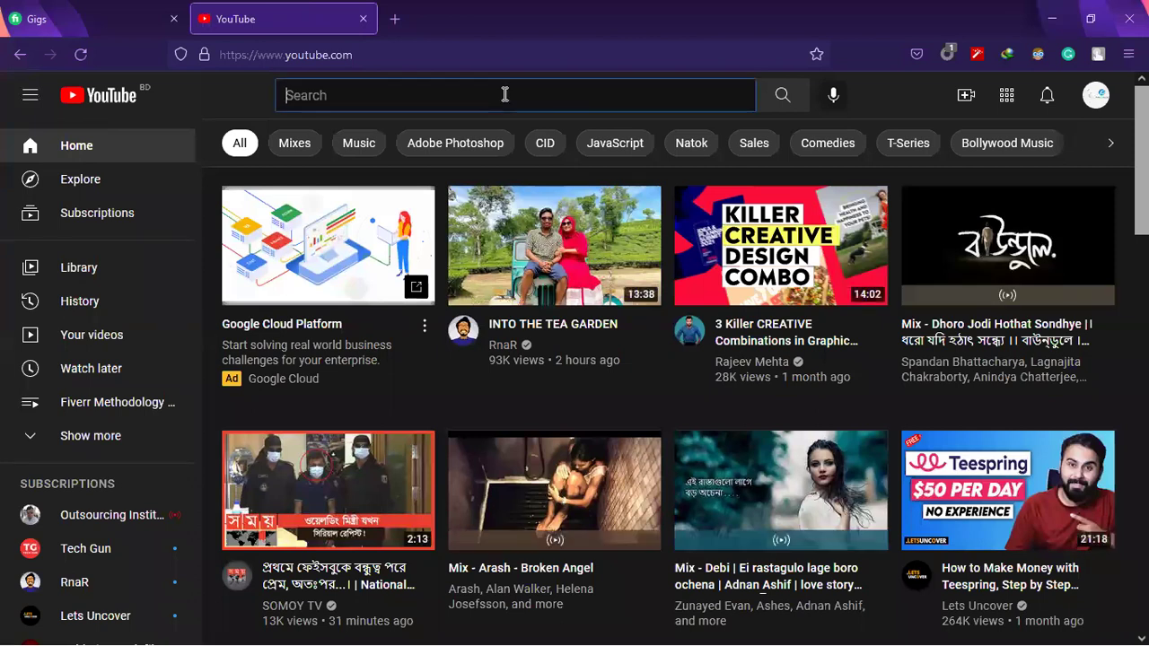
pyautogui.click(148, 7)
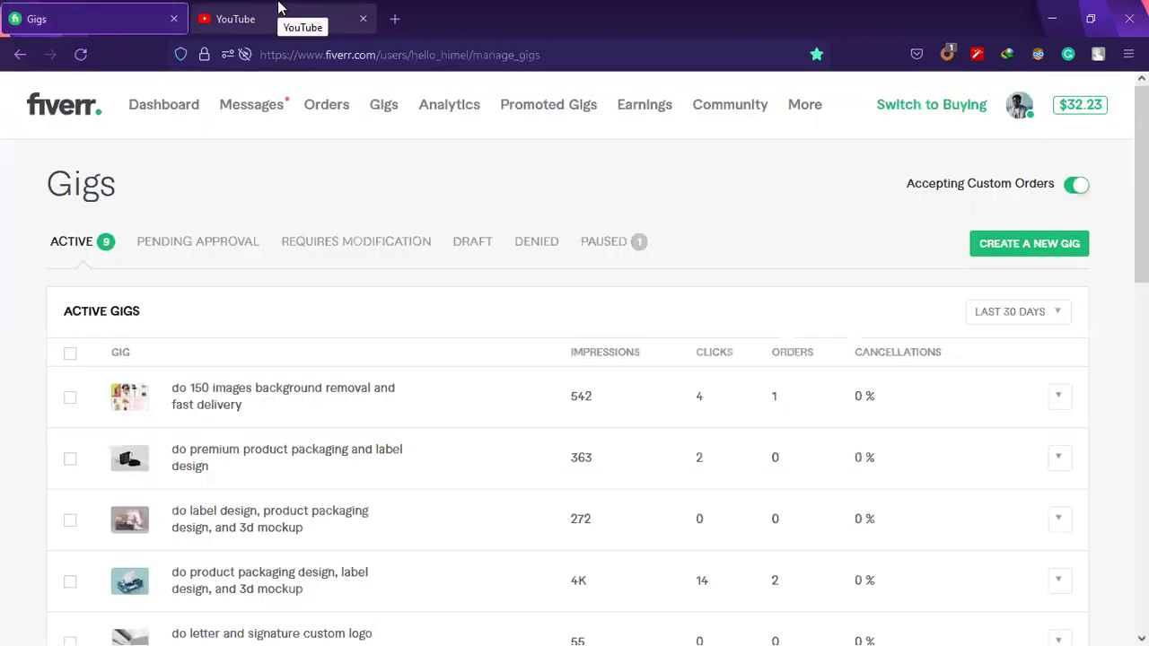
pyautogui.click(278, 7)
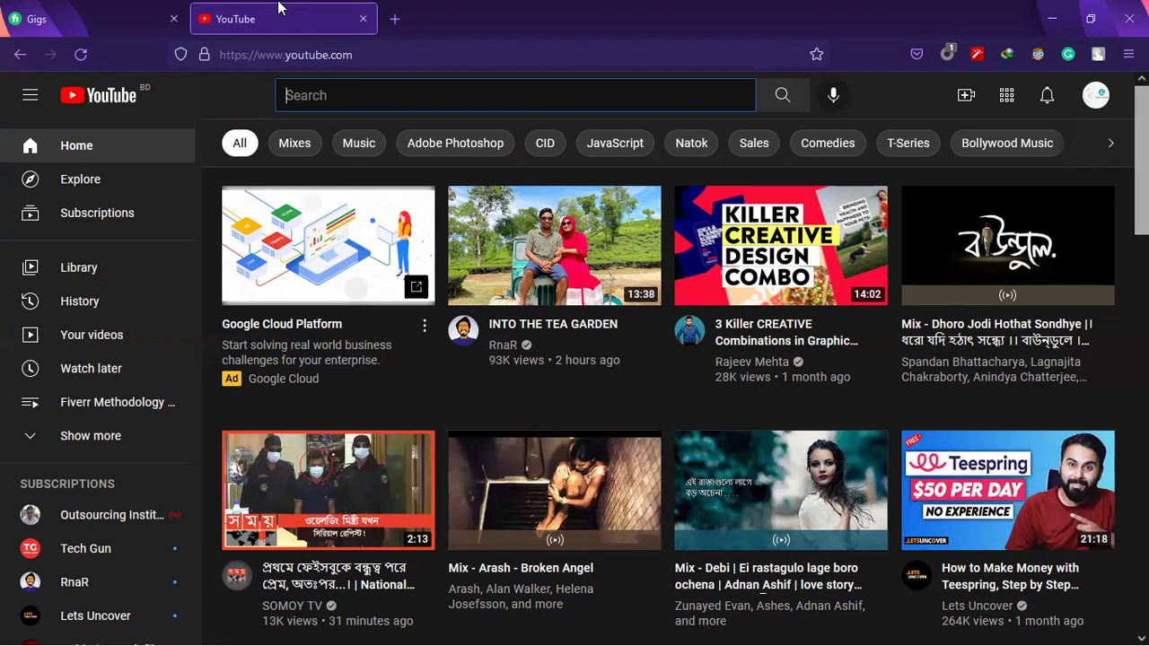
pyautogui.write('iakaria')
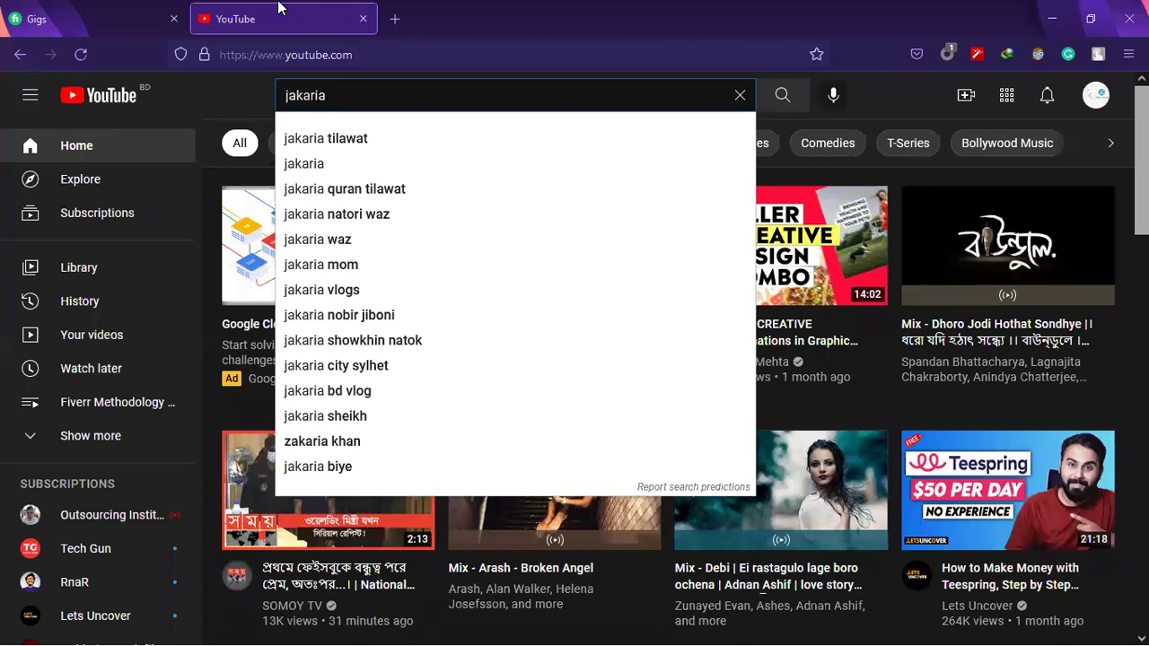
pyautogui.press('Return')
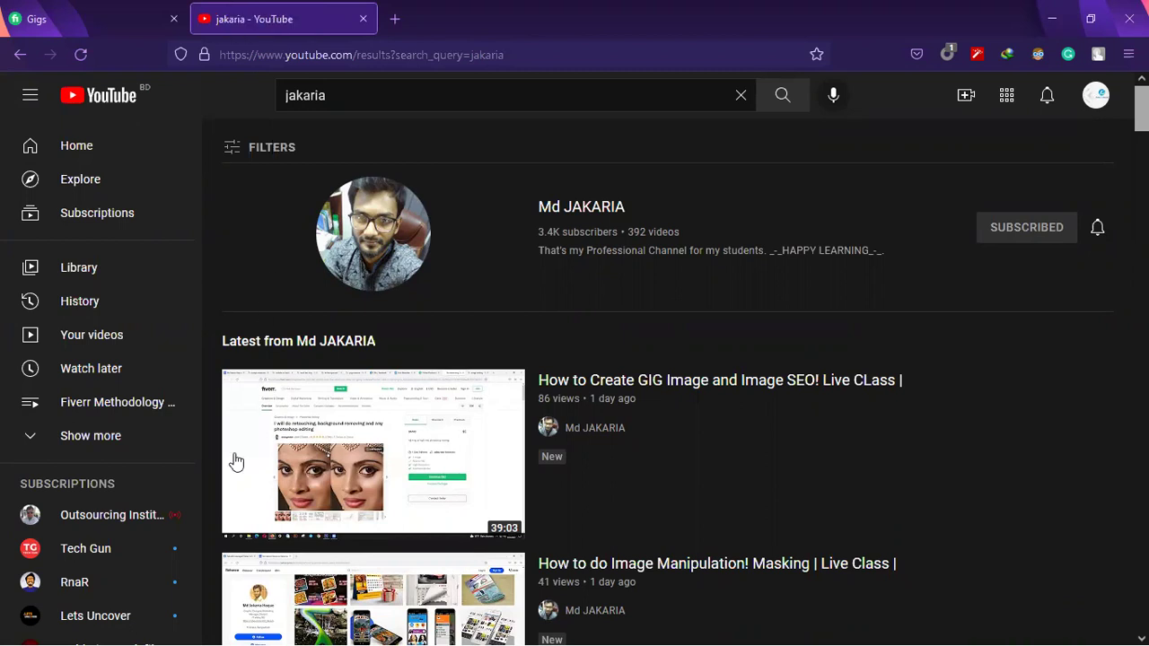
pyautogui.scroll(-1, 95, 547)
pyautogui.scroll(-1, 359, 404)
pyautogui.scroll(1, 436, 346)
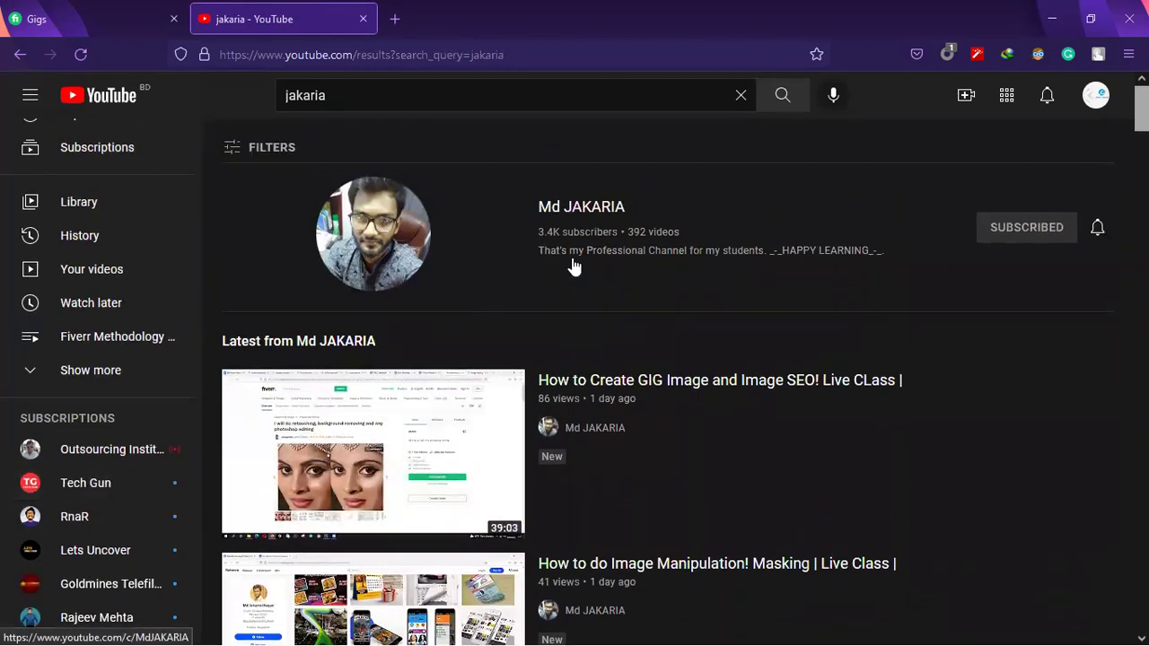
# Open the fellow mentor's channel from the search results and show its full list of uploaded videos.
pyautogui.click(583, 208)
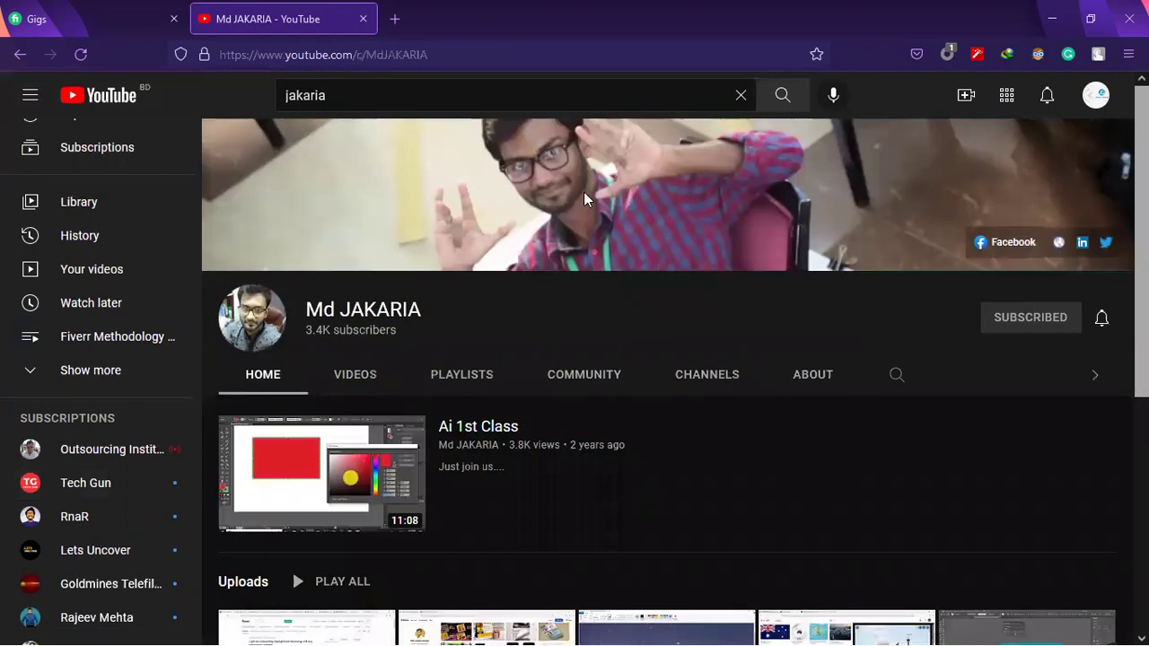
pyautogui.scroll(-4, 601, 409)
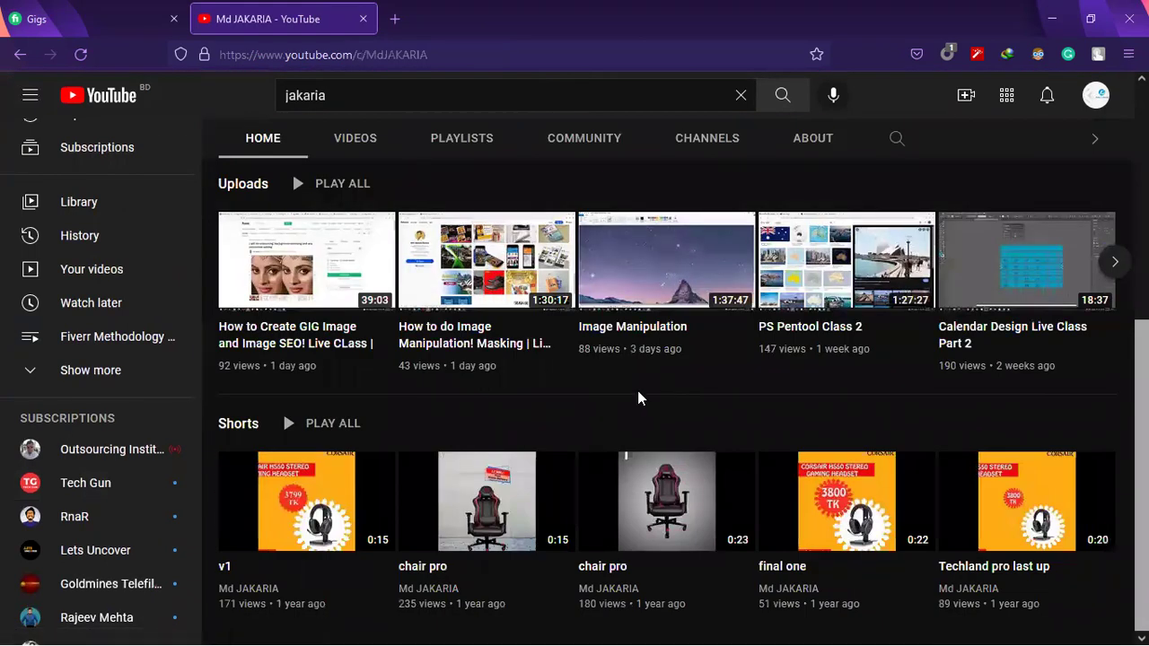
pyautogui.click(337, 142)
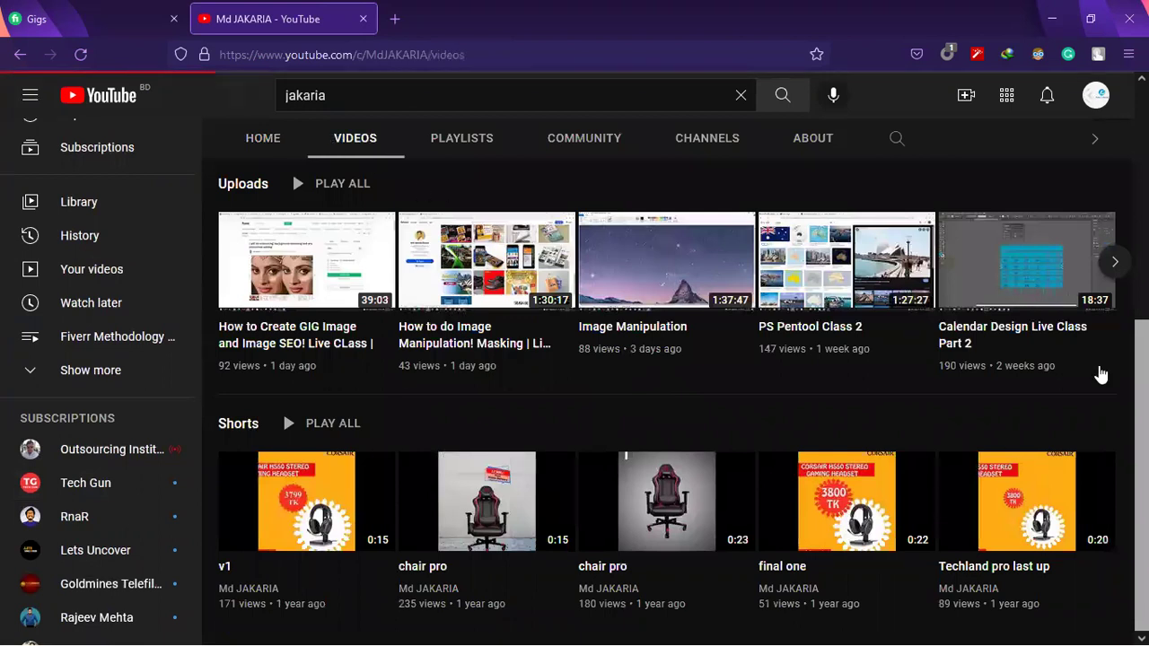
# Look through the channel's uploaded class videos from the newest down to the earliest ones.
pyautogui.scroll(-10, 528, 484)
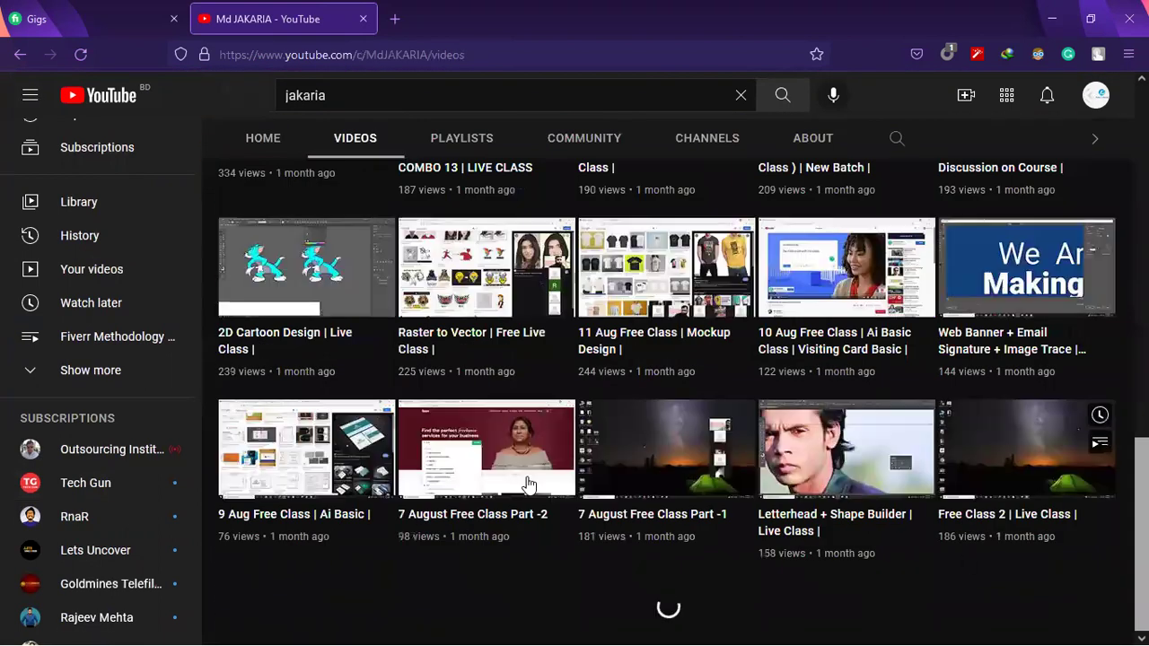
pyautogui.scroll(-15, 538, 484)
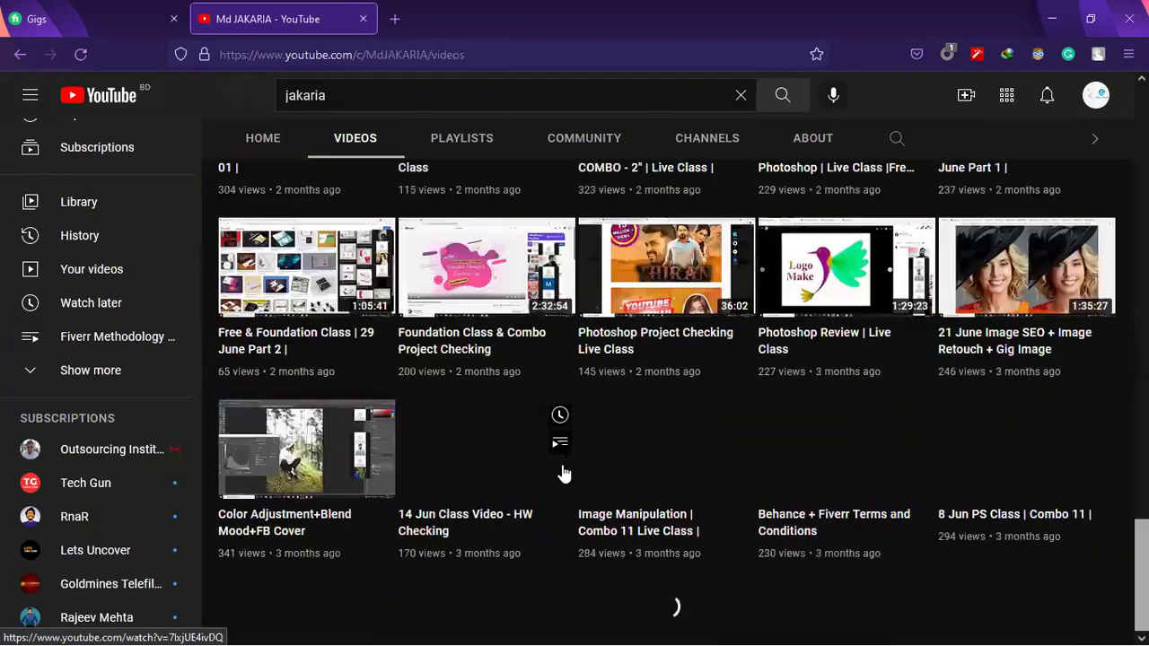
pyautogui.scroll(-15, 563, 474)
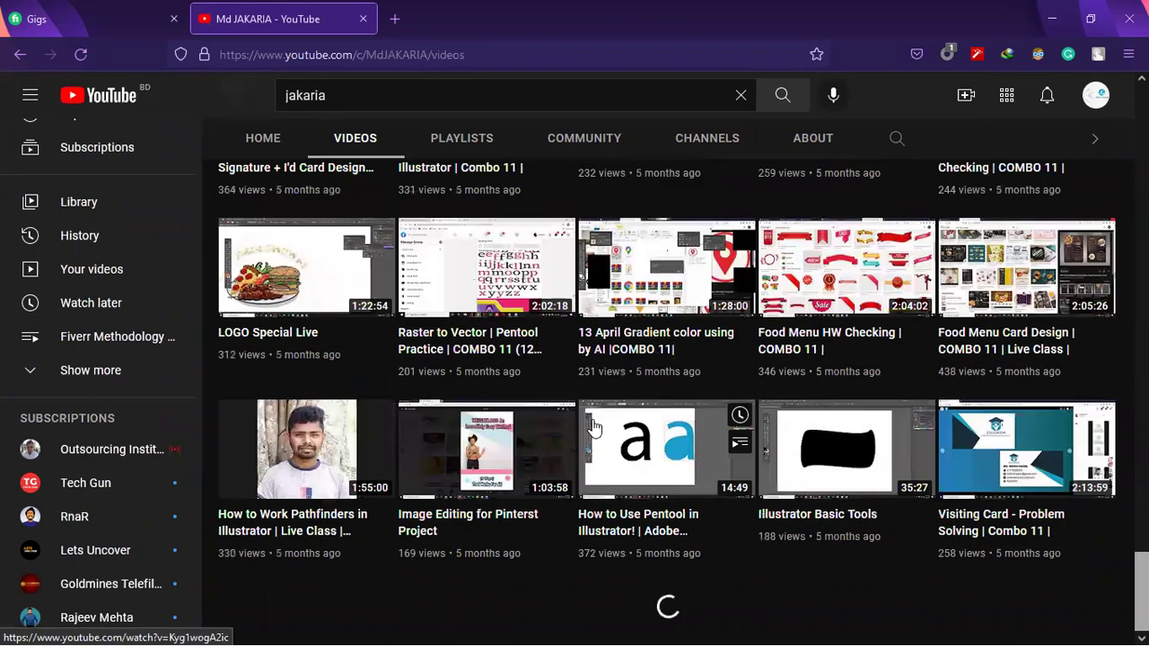
pyautogui.scroll(-10, 602, 399)
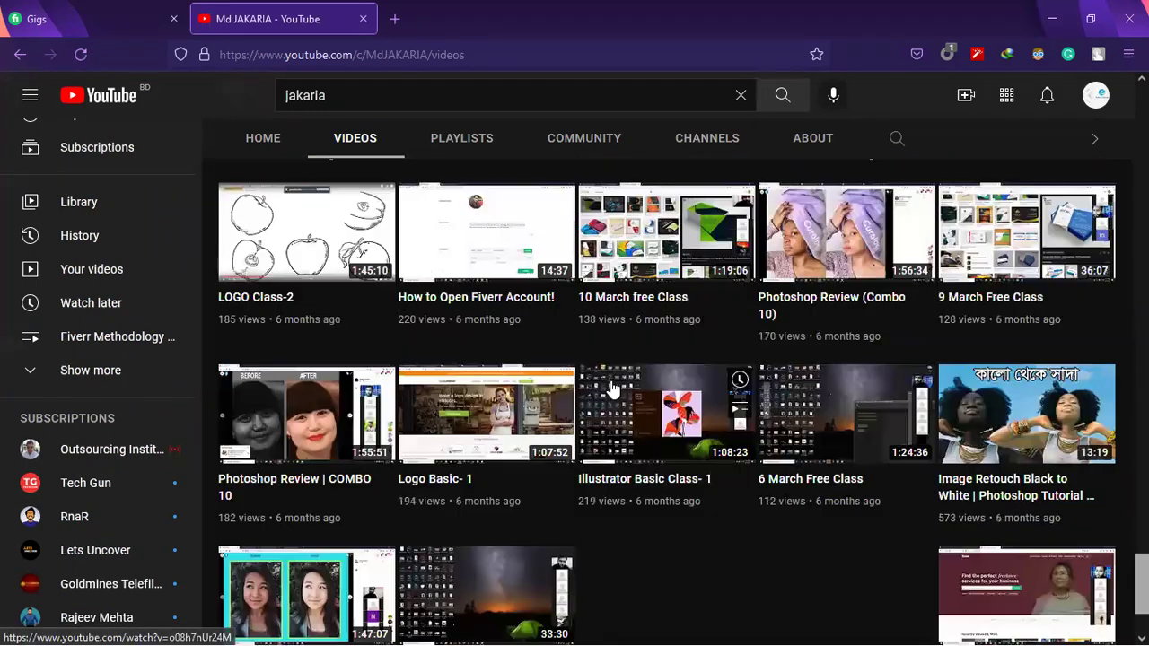
pyautogui.scroll(-6, 611, 388)
pyautogui.scroll(-8, 614, 388)
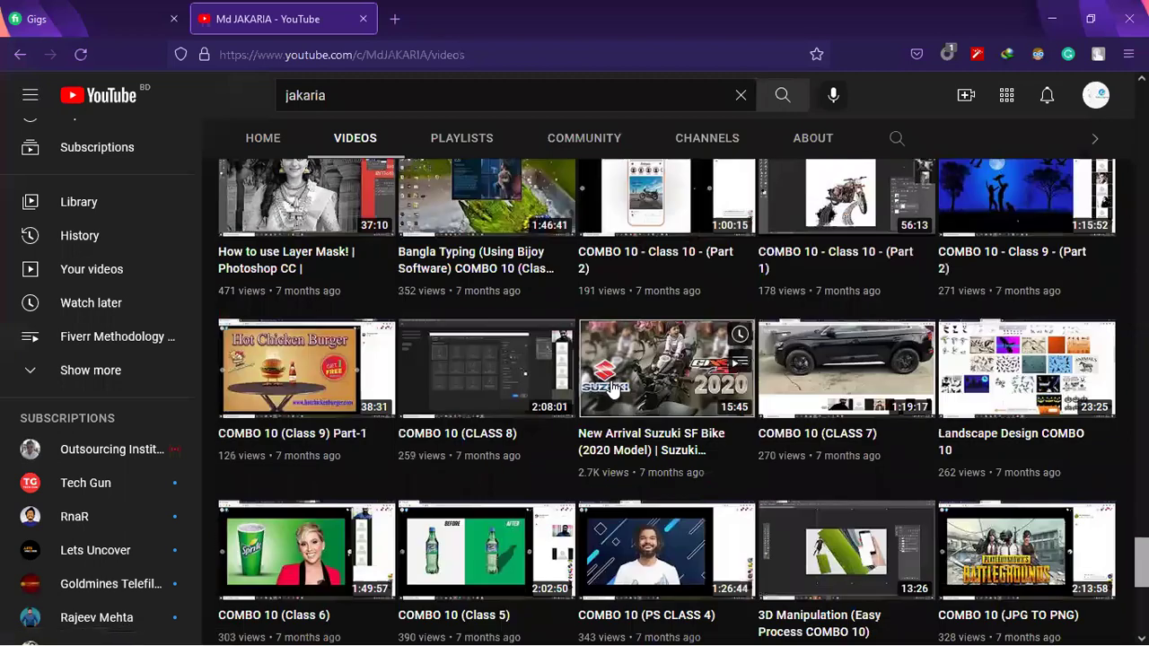
pyautogui.scroll(-12, 469, 411)
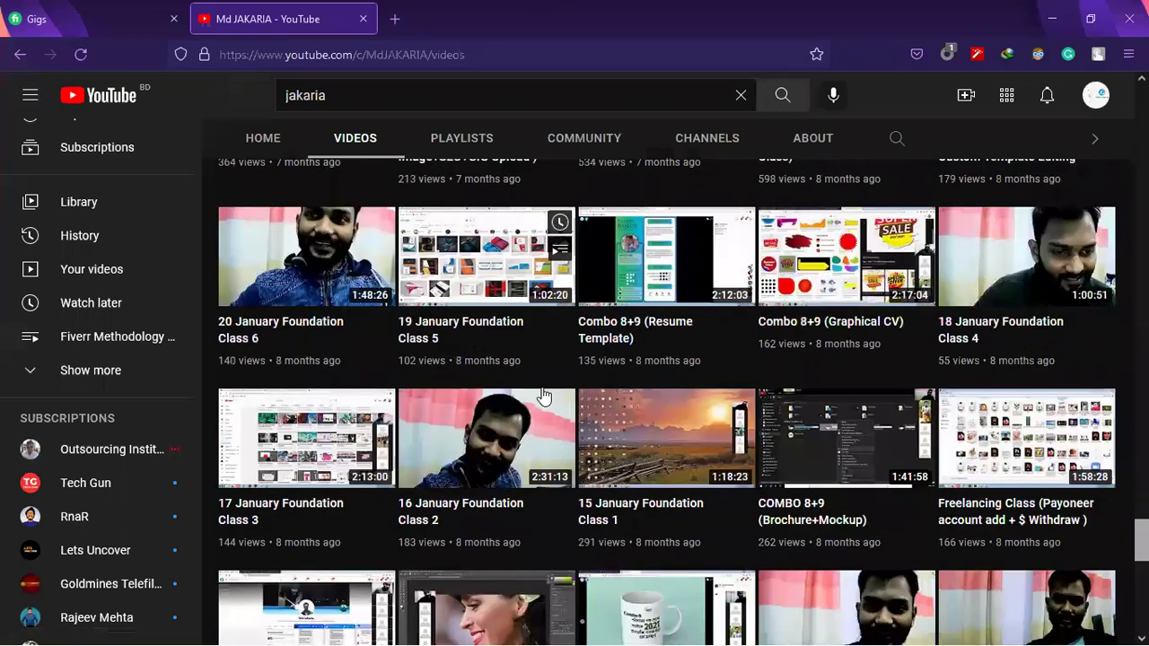
pyautogui.scroll(-8, 517, 456)
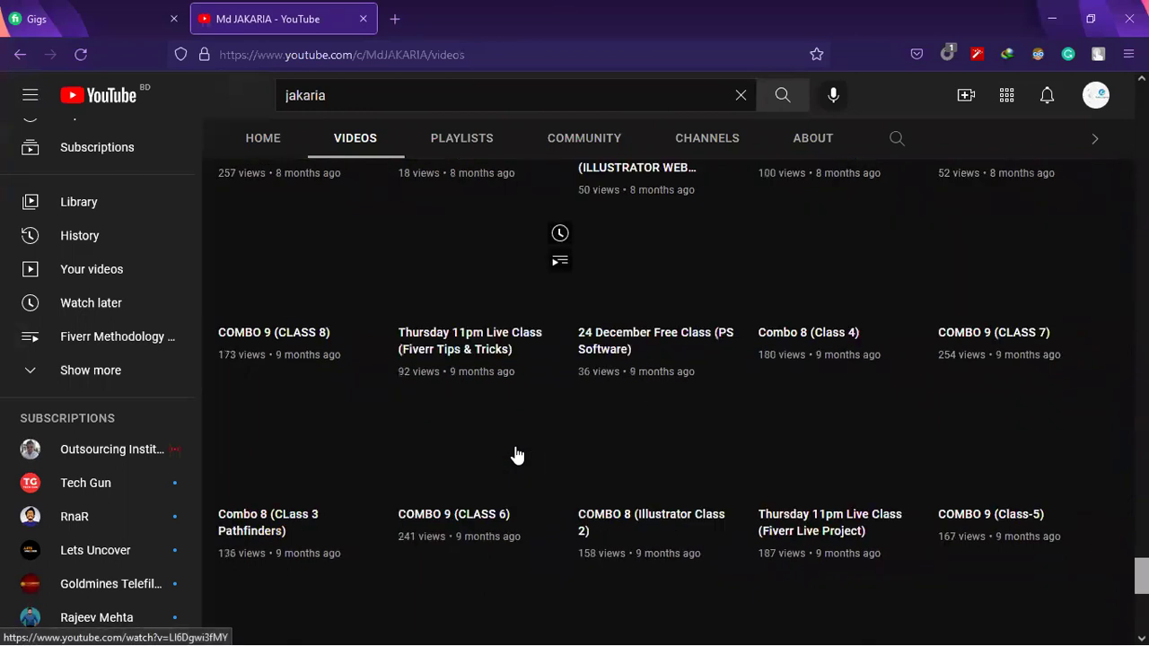
pyautogui.scroll(-5, 516, 454)
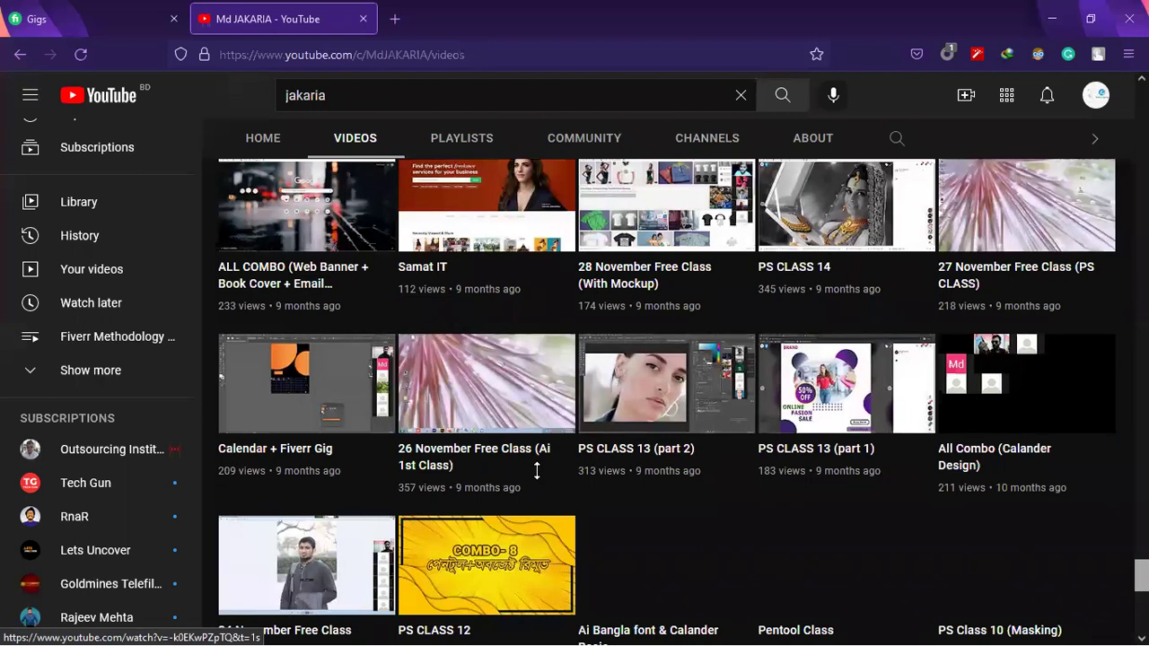
pyautogui.scroll(-5, 485, 406)
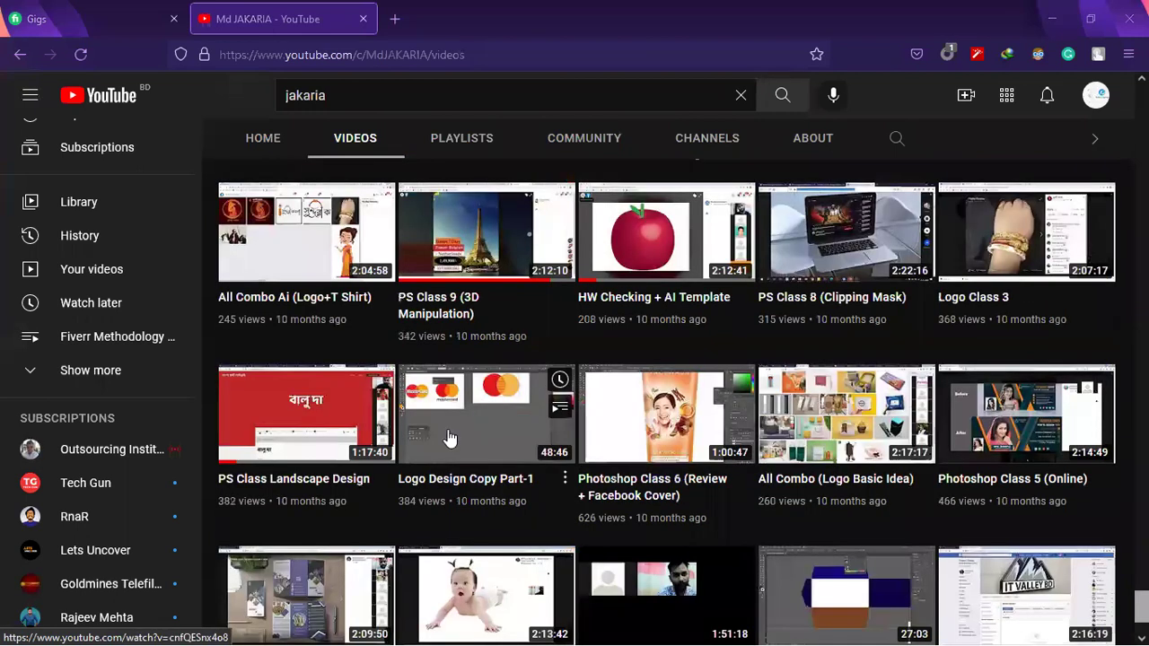
pyautogui.scroll(-2, 450, 438)
pyautogui.scroll(-5, 370, 492)
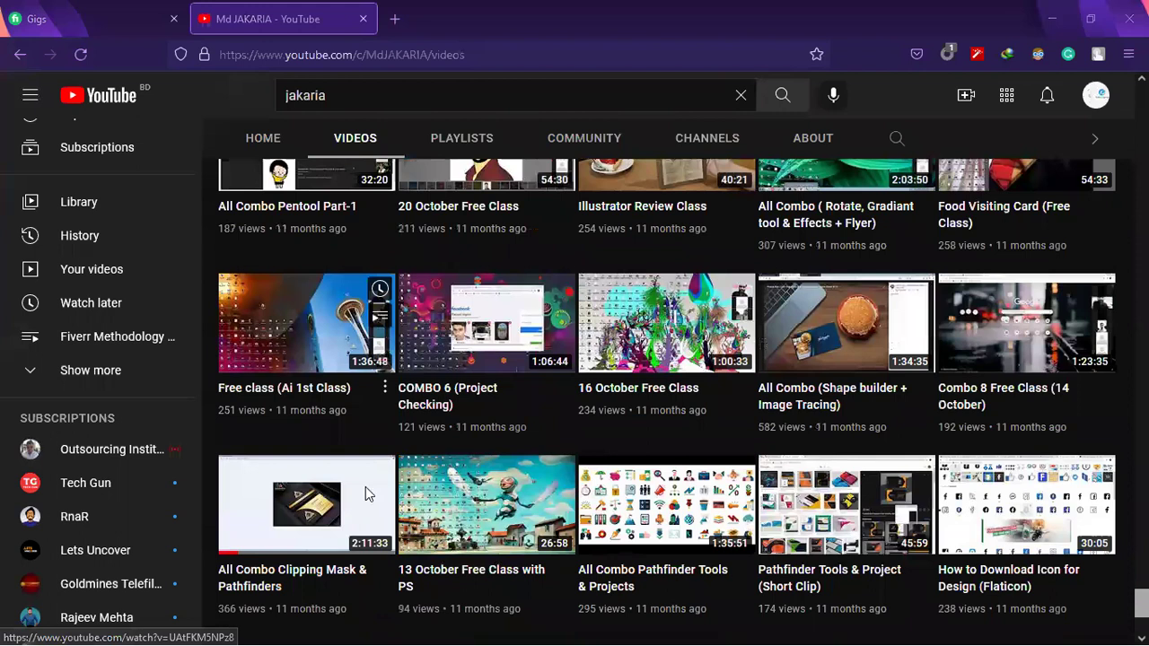
pyautogui.scroll(-4, 365, 489)
pyautogui.scroll(-3, 359, 498)
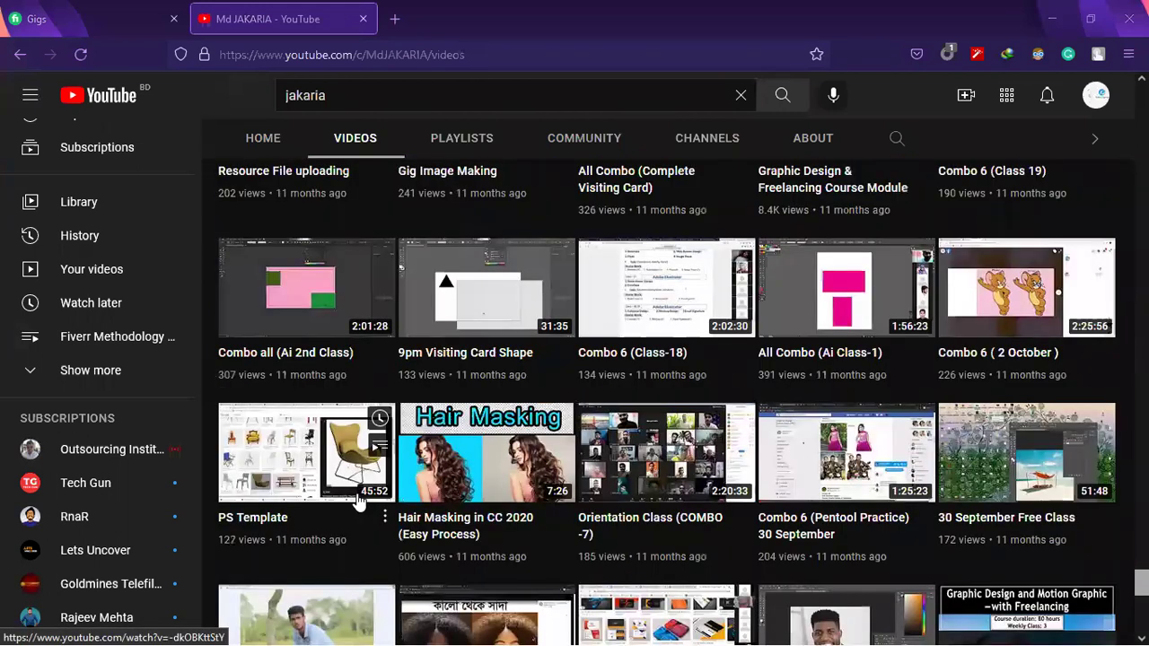
pyautogui.scroll(-8, 359, 499)
pyautogui.scroll(-8, 359, 496)
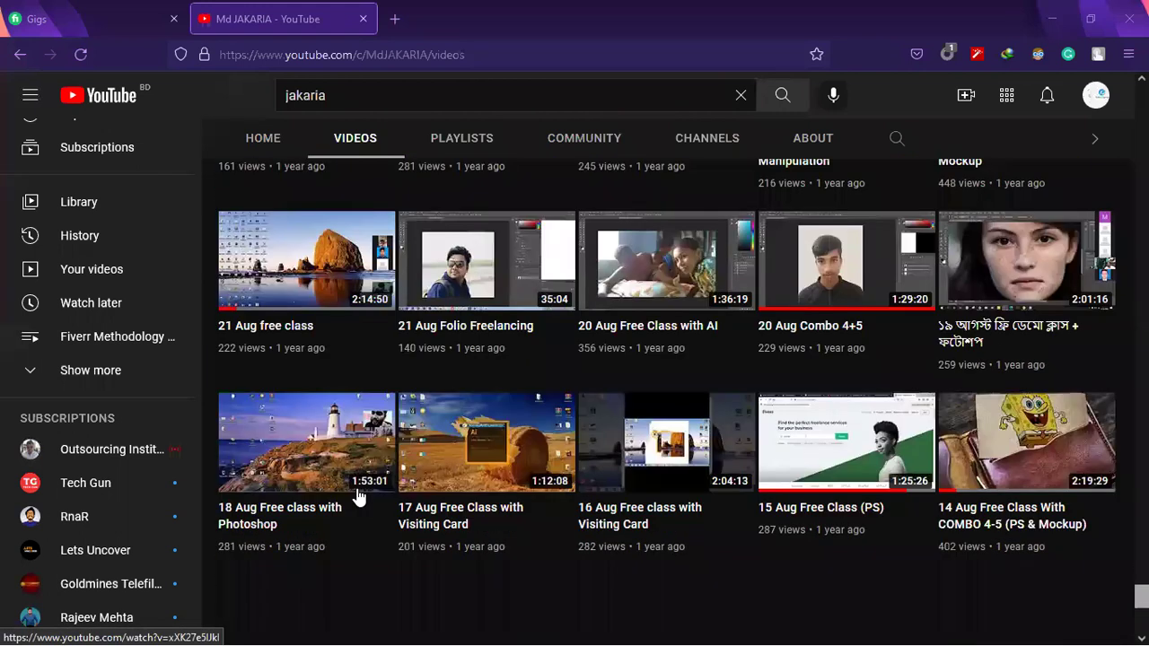
pyautogui.scroll(-1, 359, 496)
pyautogui.scroll(-5, 357, 497)
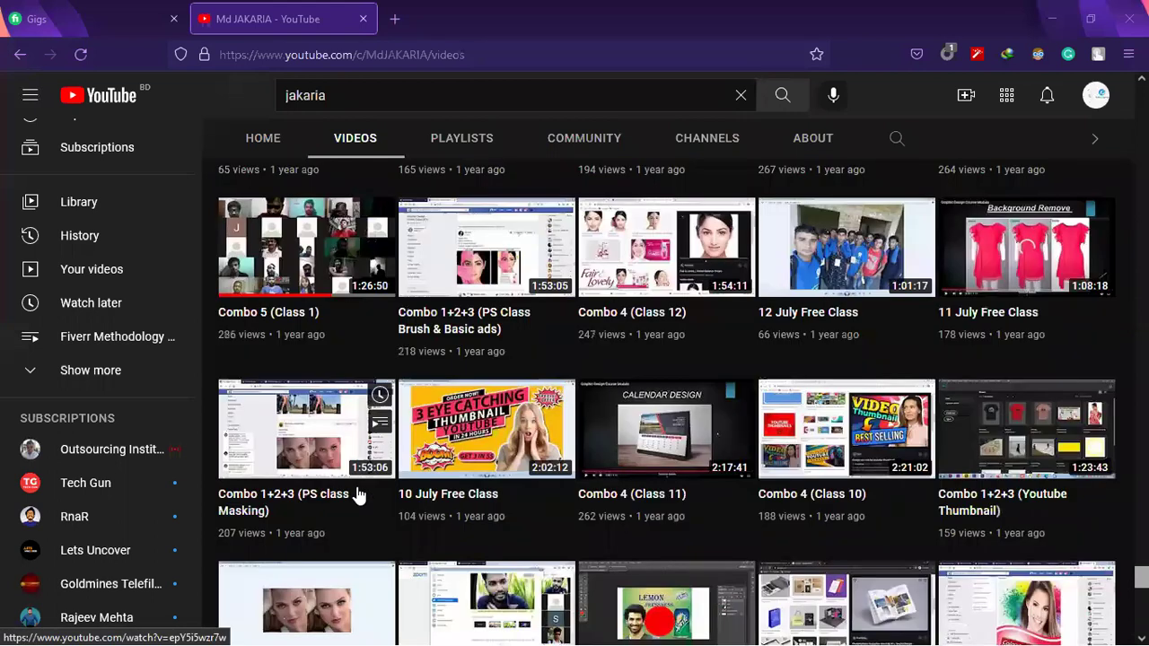
pyautogui.scroll(-2, 359, 497)
pyautogui.scroll(-3, 357, 497)
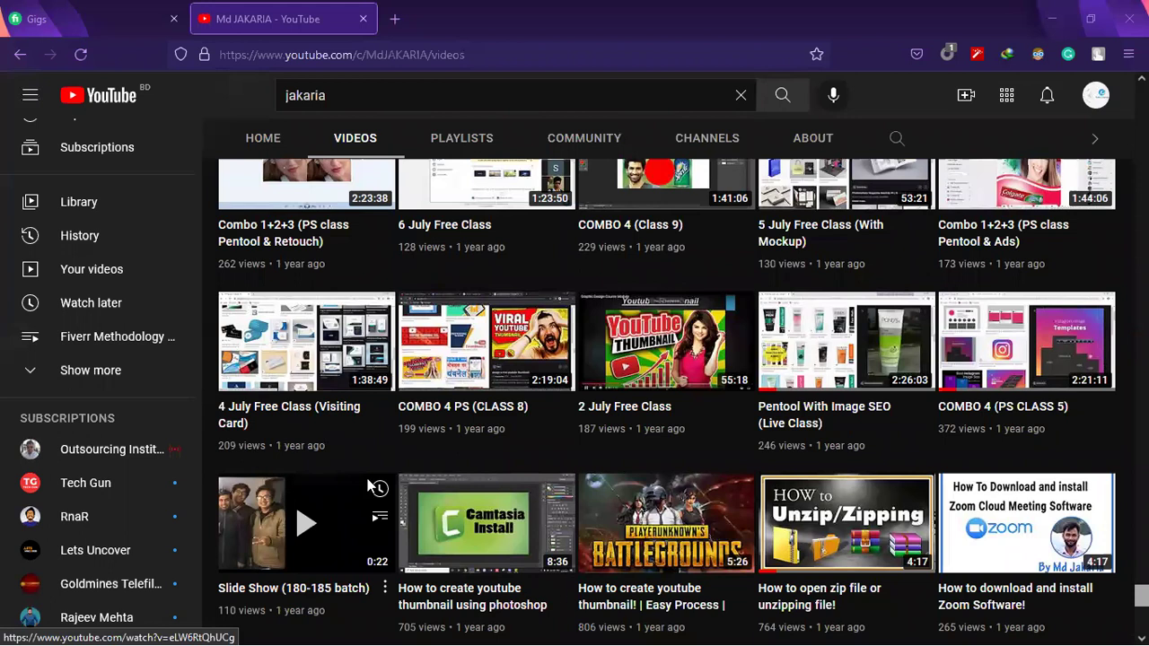
pyautogui.scroll(-2, 371, 476)
pyautogui.scroll(-2, 374, 474)
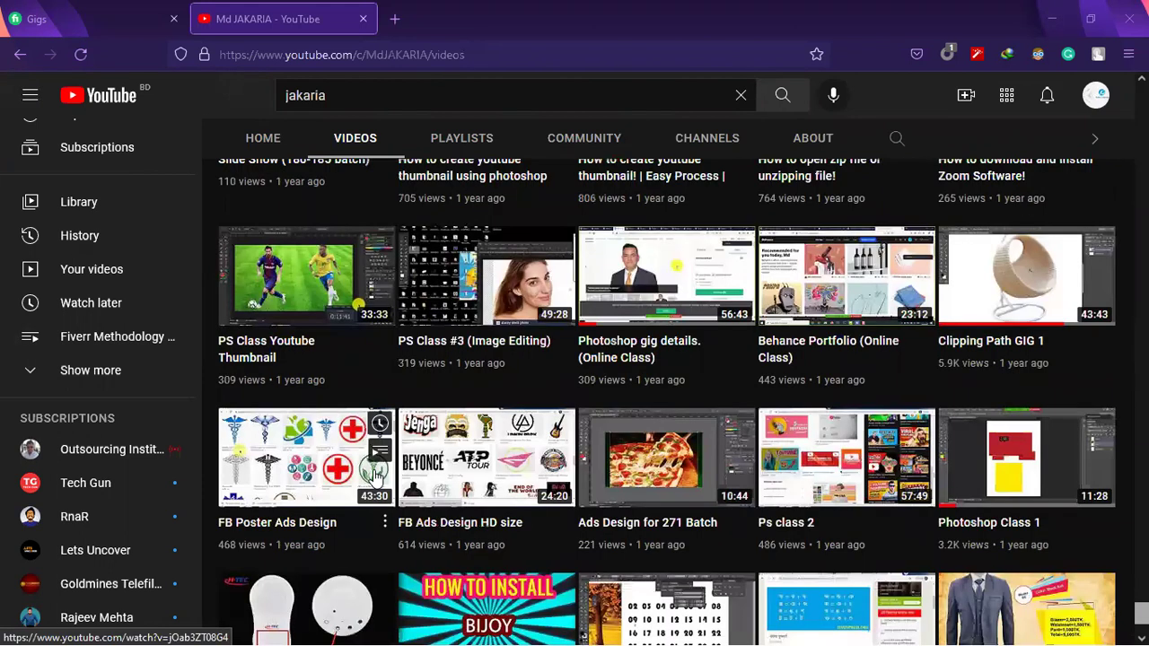
pyautogui.scroll(-4, 375, 476)
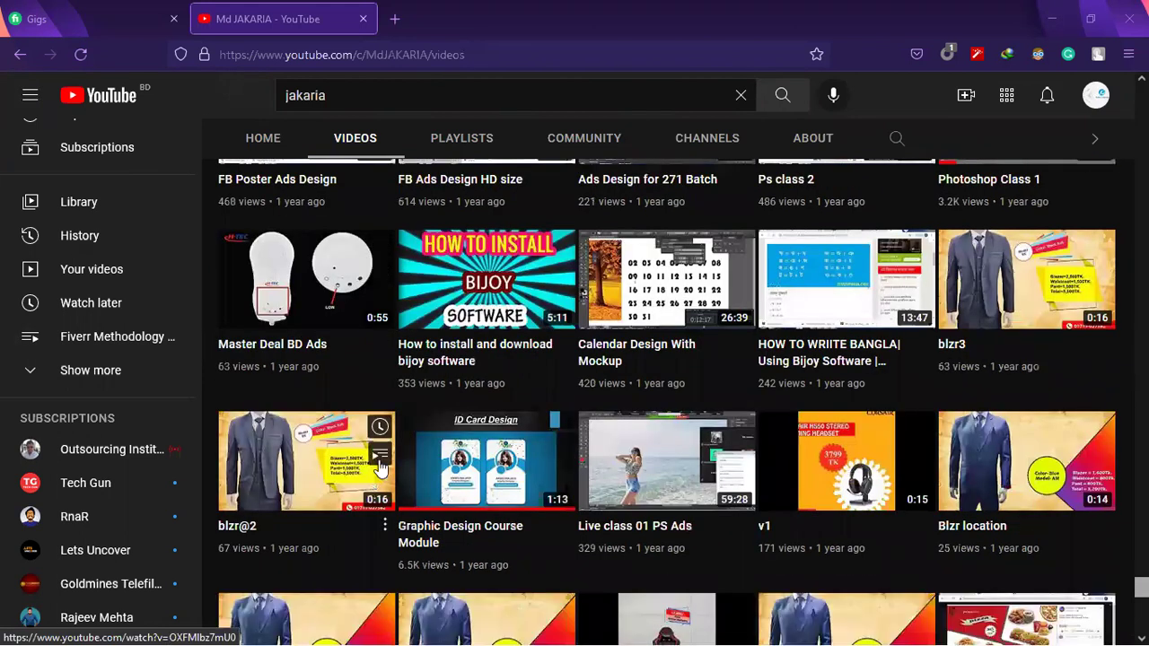
pyautogui.moveTo(382, 465)
pyautogui.scroll(-2, 382, 465)
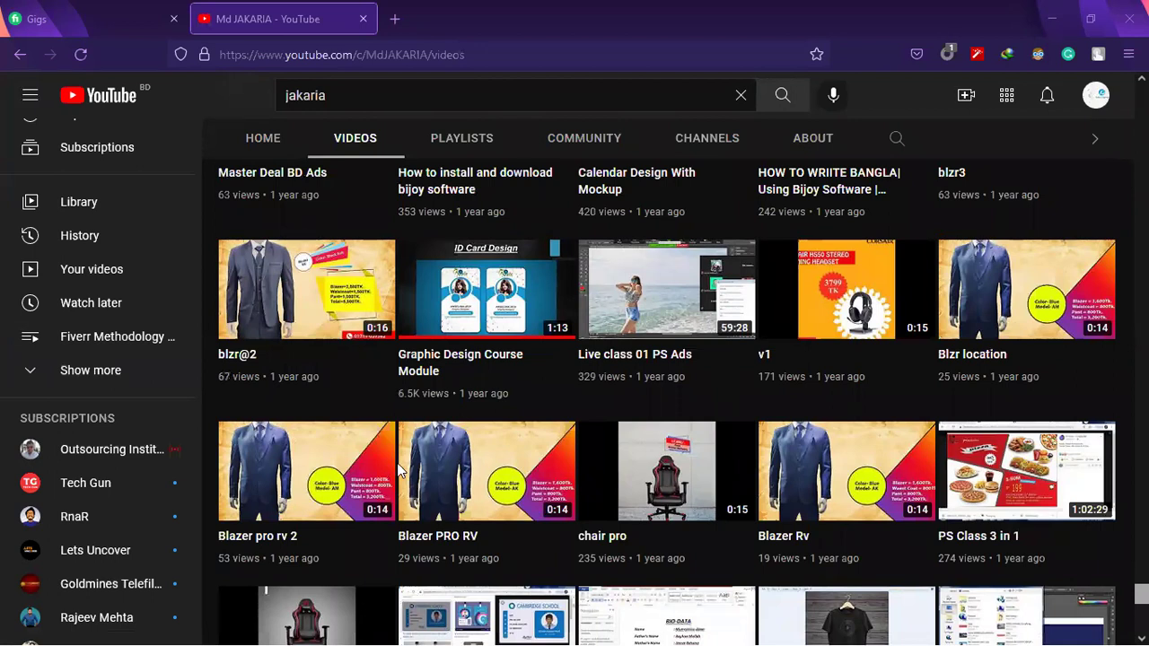
pyautogui.scroll(-2, 401, 470)
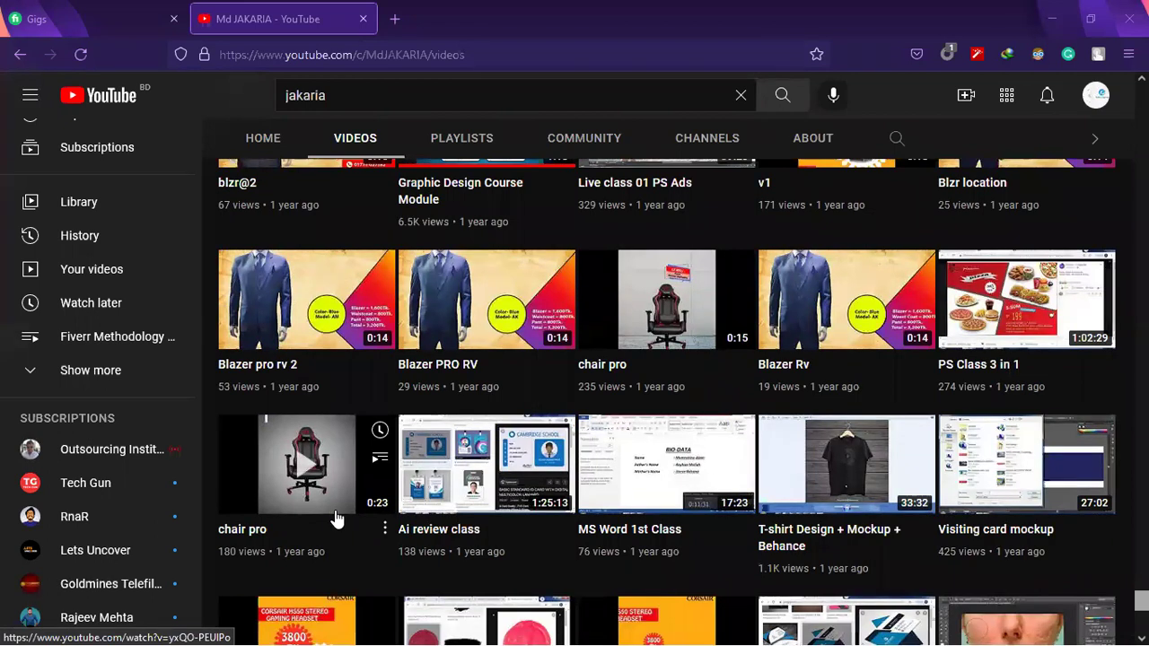
pyautogui.scroll(-2, 334, 519)
pyautogui.scroll(-2, 334, 508)
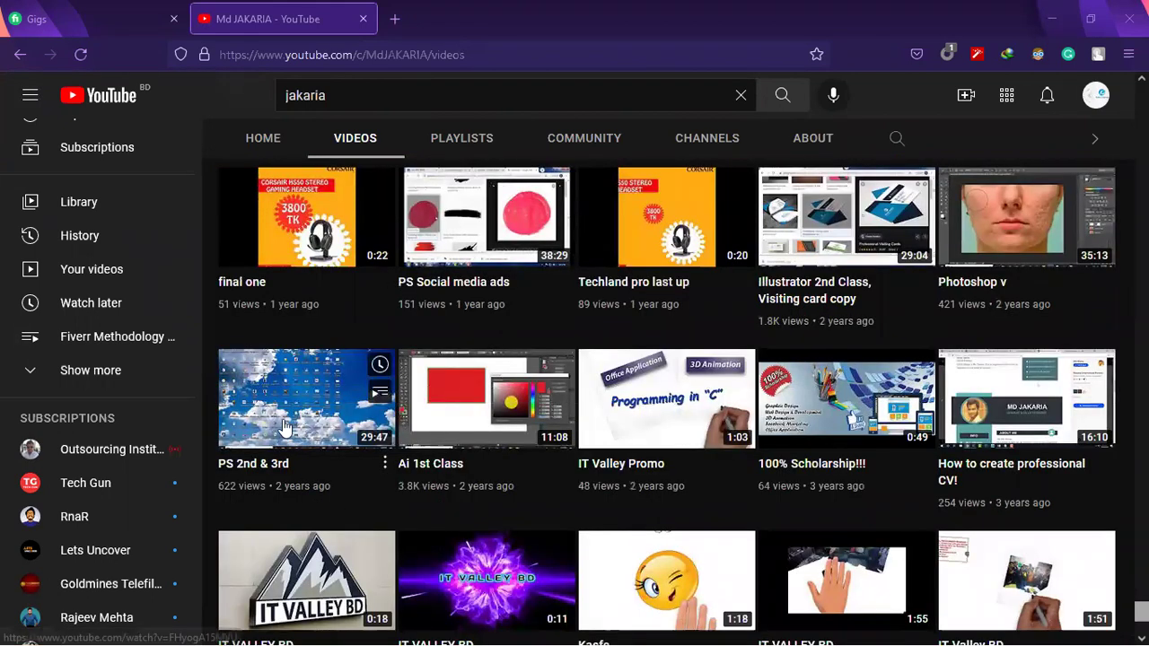
pyautogui.scroll(-2, 285, 431)
# Search back up through the older uploads towards the October class videos for the course module overview.
pyautogui.scroll(3, 286, 431)
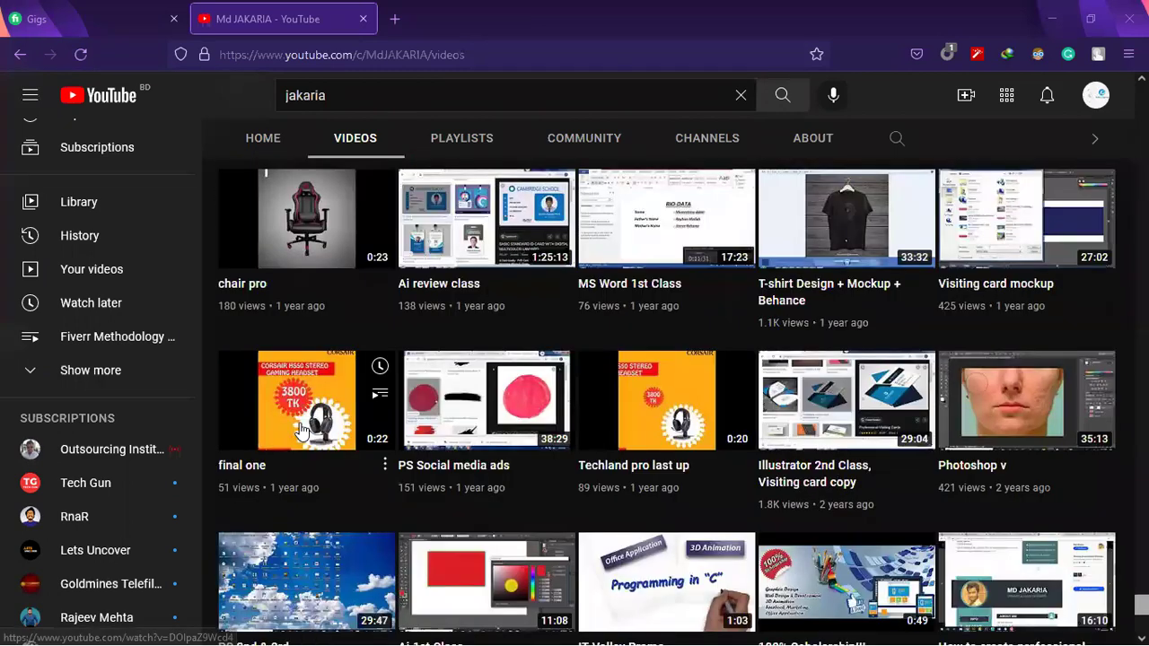
pyautogui.scroll(2, 300, 423)
pyautogui.scroll(5, 300, 423)
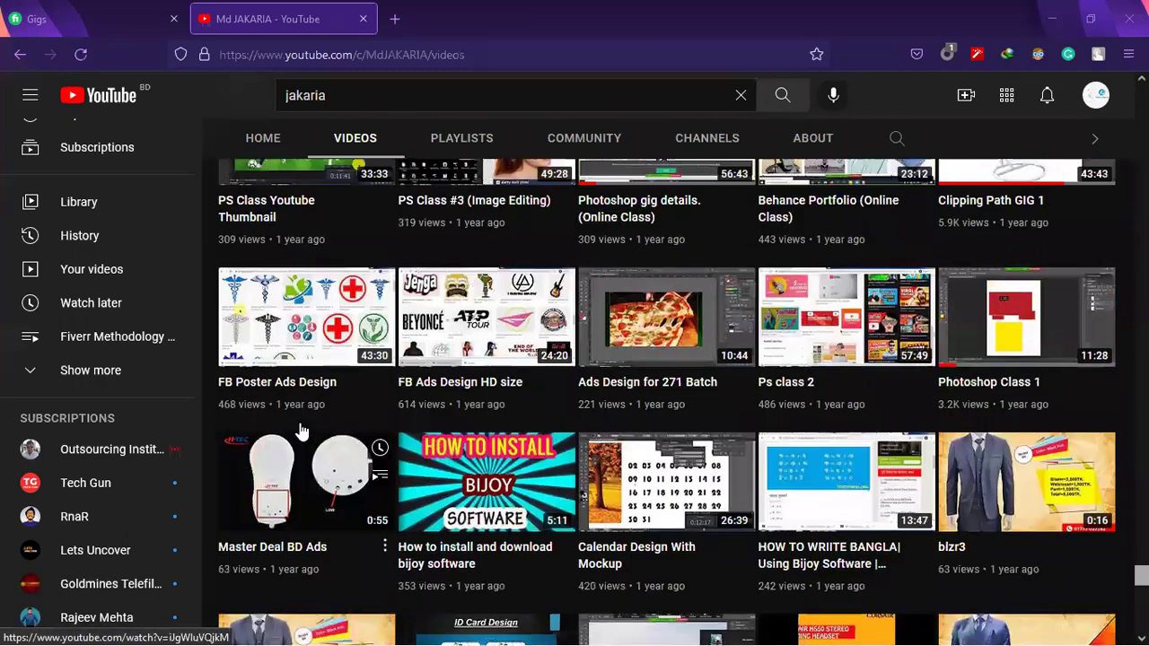
pyautogui.scroll(3, 300, 431)
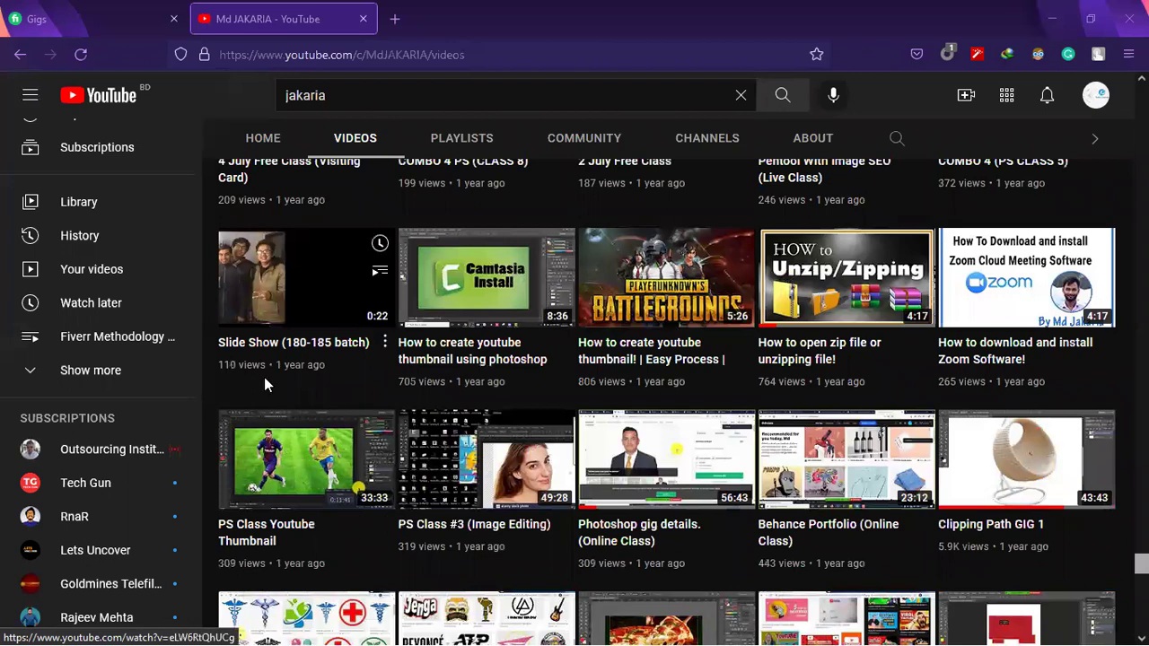
pyautogui.scroll(1, 264, 381)
pyautogui.scroll(2, 264, 380)
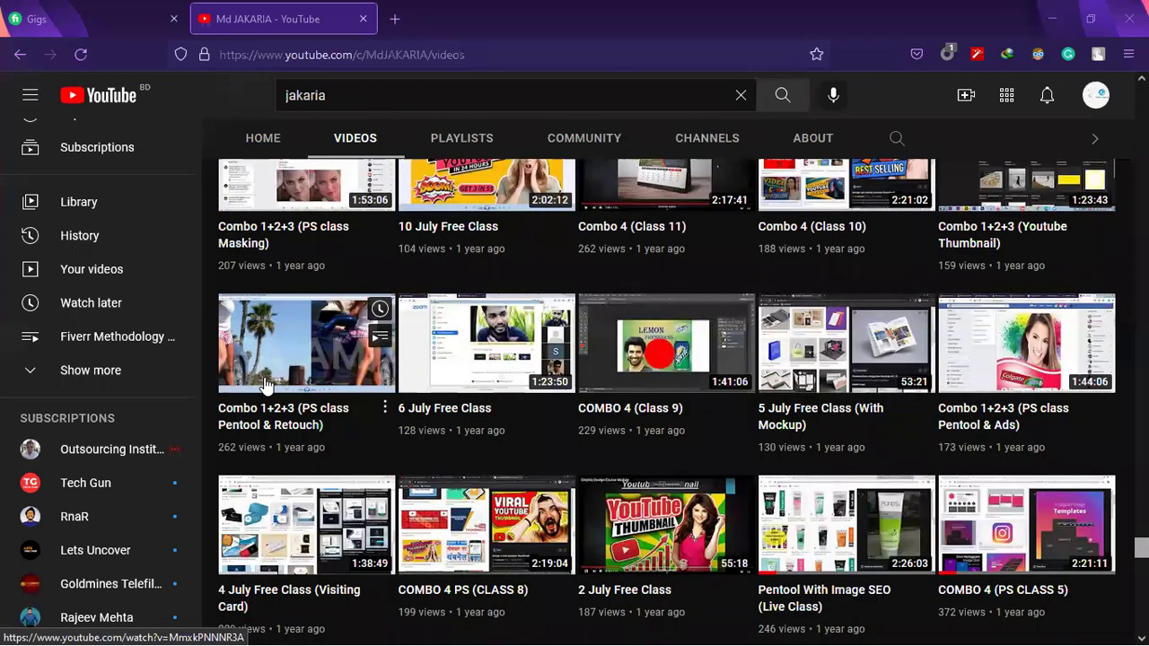
pyautogui.scroll(2, 315, 437)
pyautogui.scroll(-3, 317, 436)
pyautogui.scroll(-9, 328, 436)
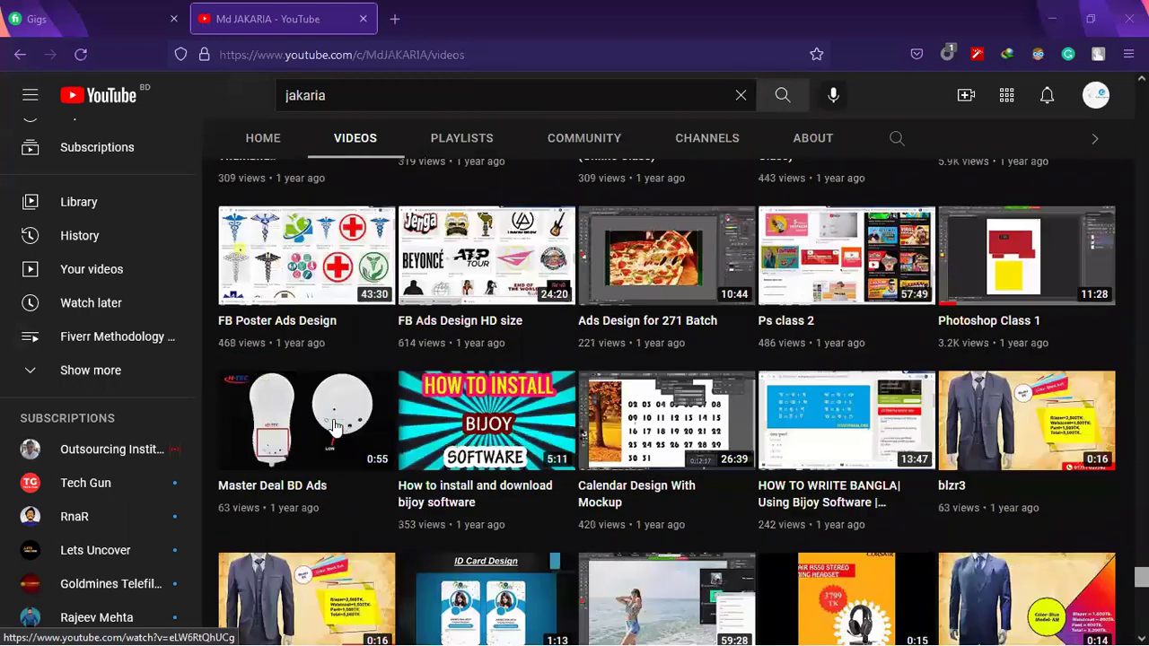
pyautogui.scroll(10, 353, 391)
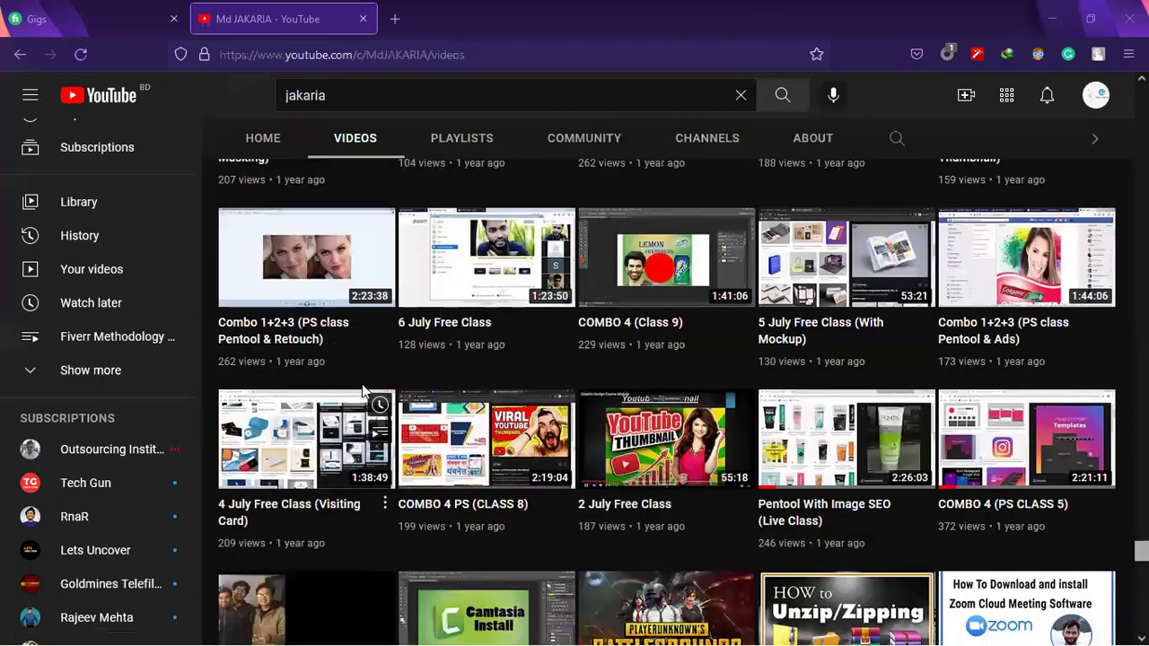
pyautogui.scroll(6, 364, 392)
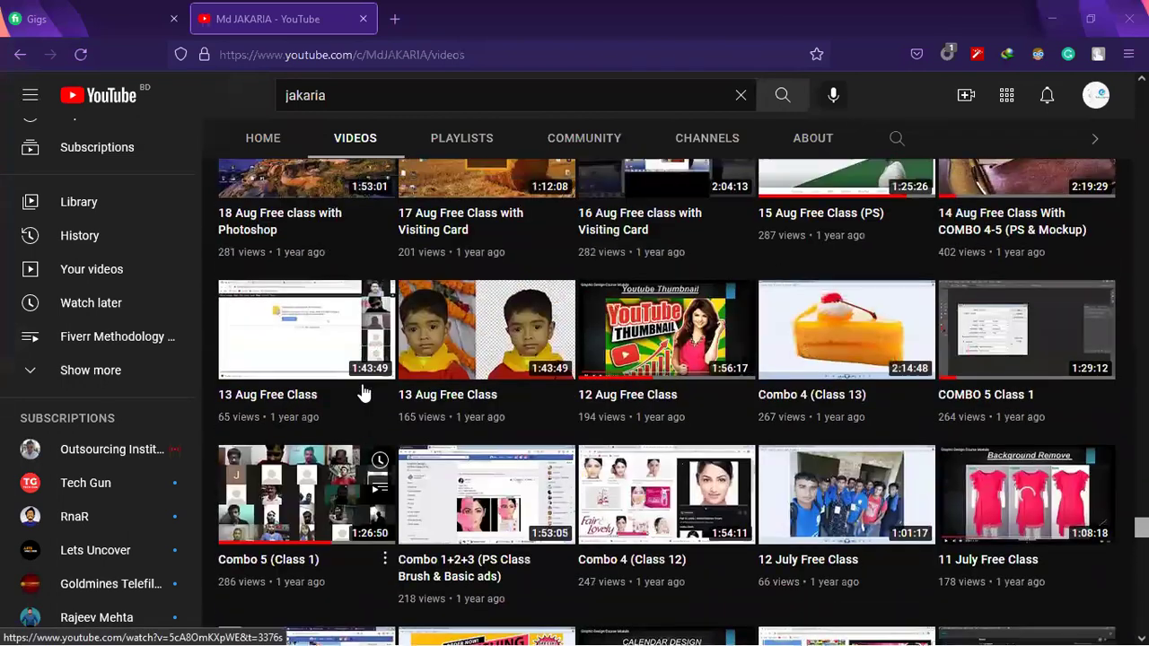
pyautogui.scroll(5, 364, 392)
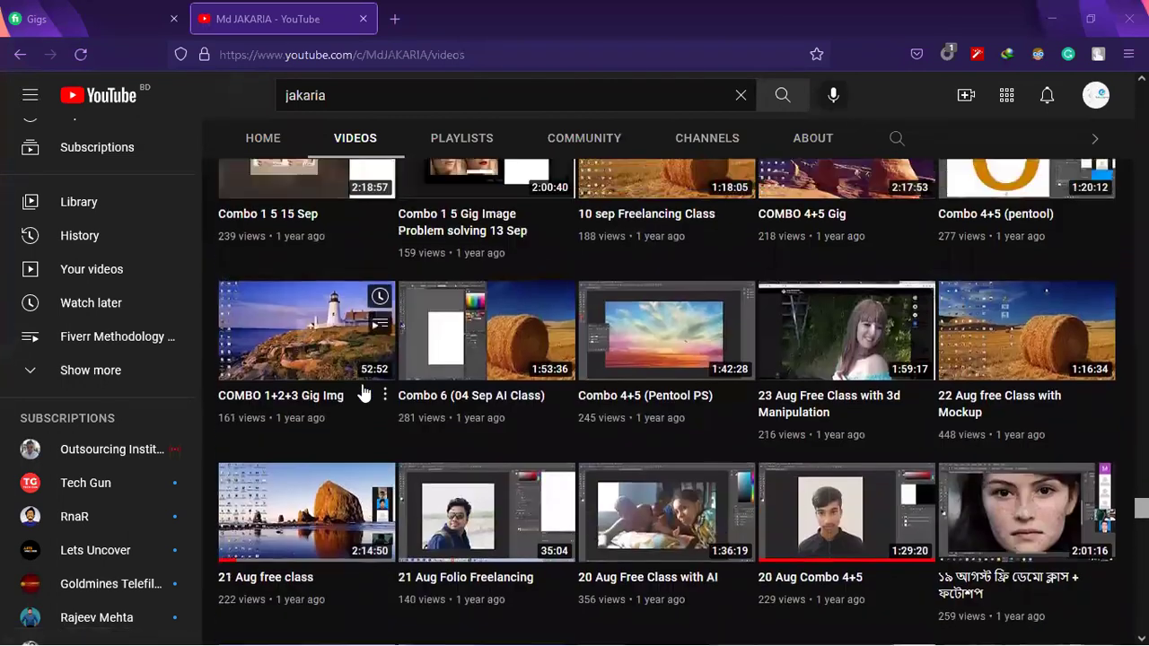
pyautogui.scroll(5, 364, 392)
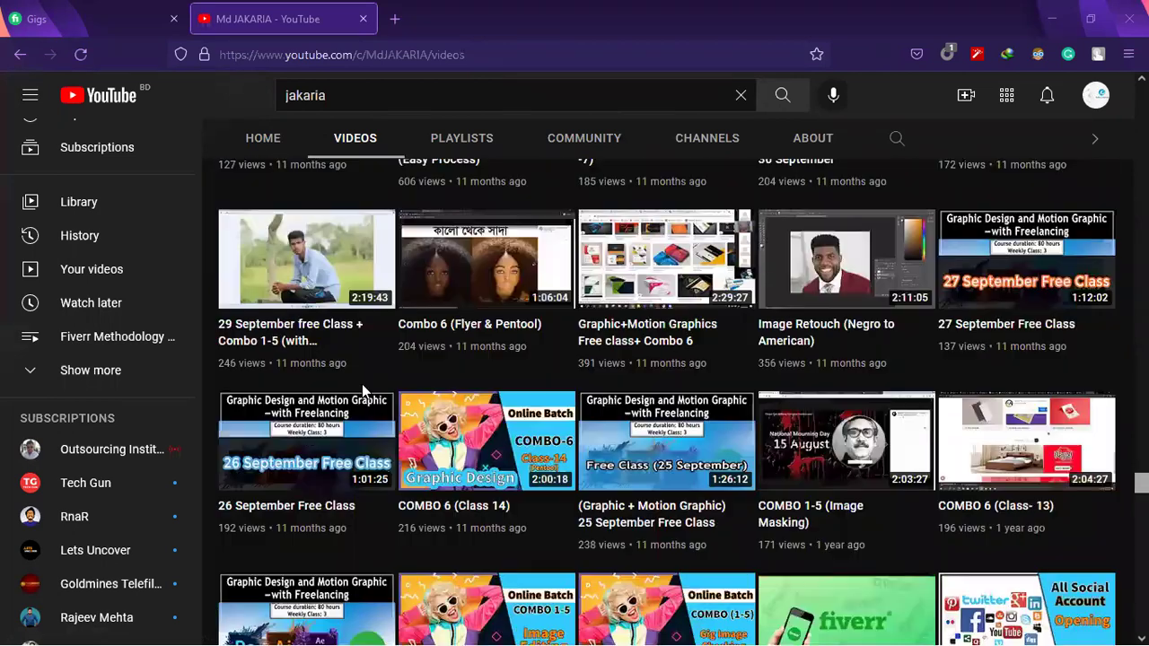
pyautogui.scroll(5, 362, 384)
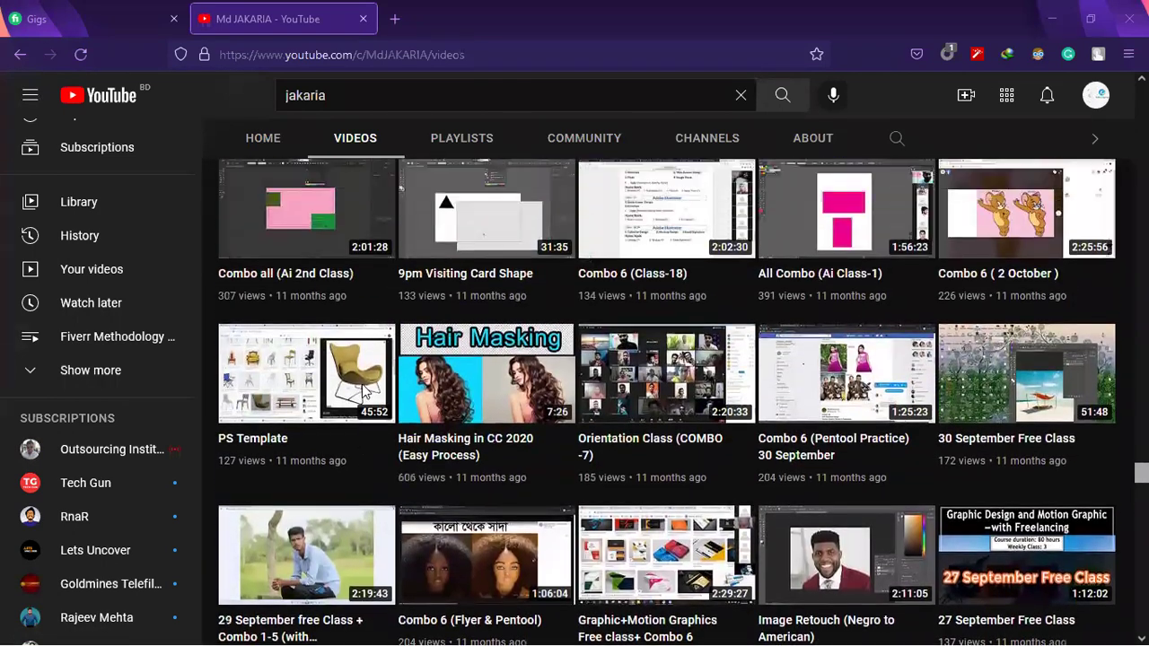
pyautogui.scroll(6, 679, 446)
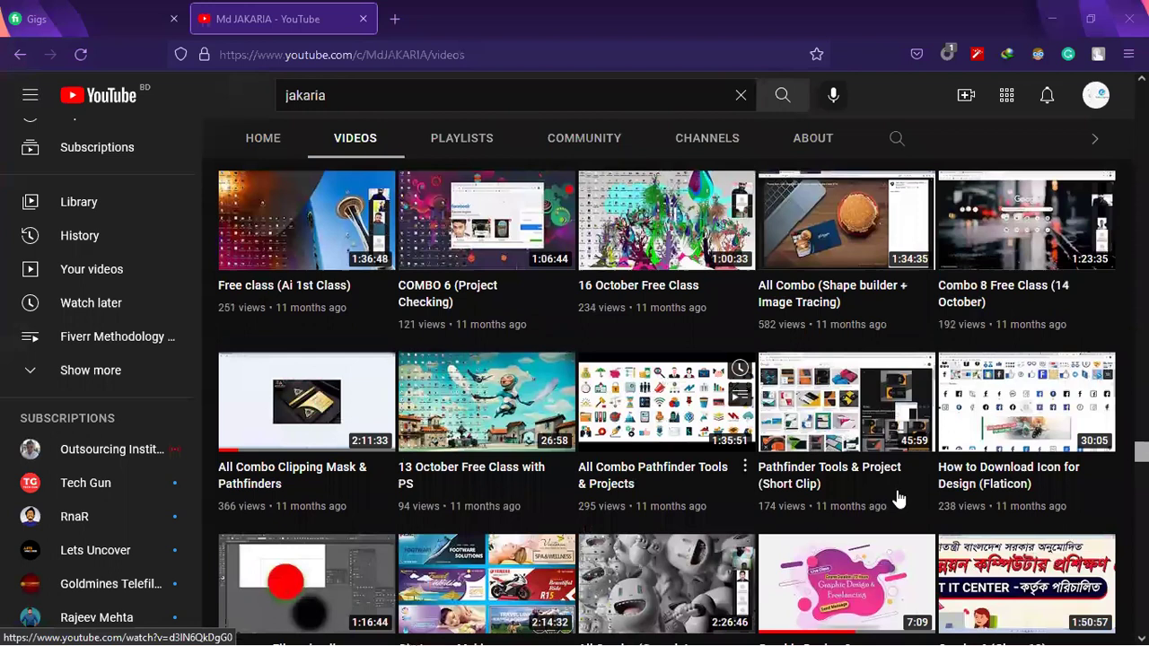
# Open the "Graphic Design & Freelancing Course Module" video in a new tab and switch to it.
pyautogui.scroll(-2, 849, 449)
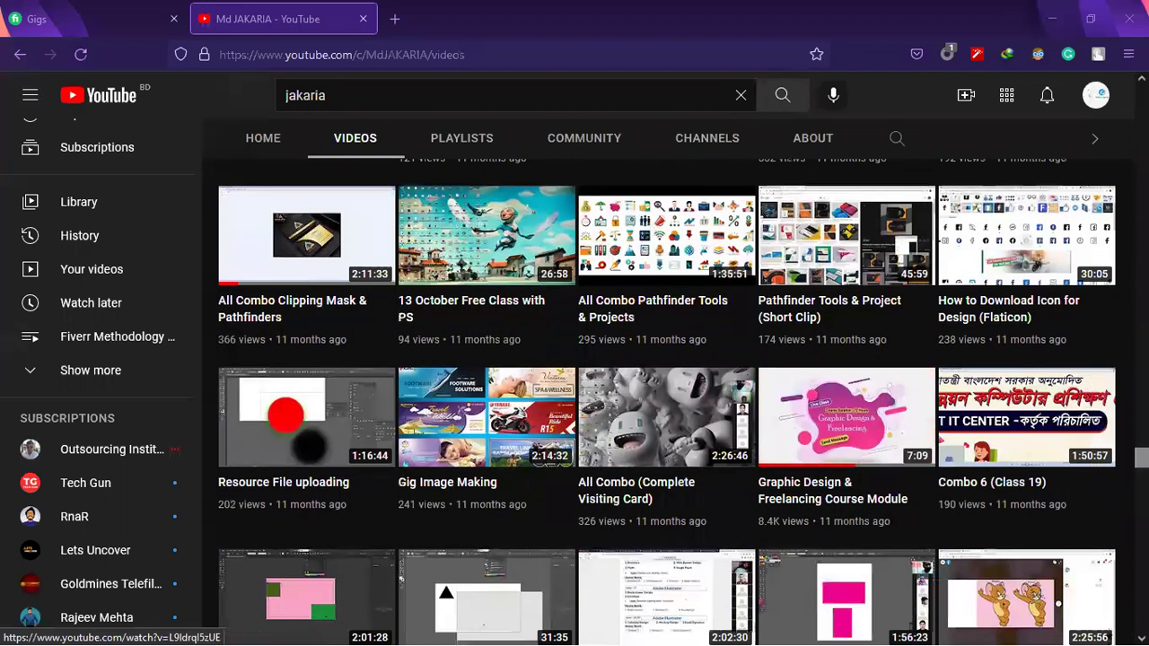
pyautogui.rightClick(853, 415)
pyautogui.click(880, 121)
pyautogui.click(425, 6)
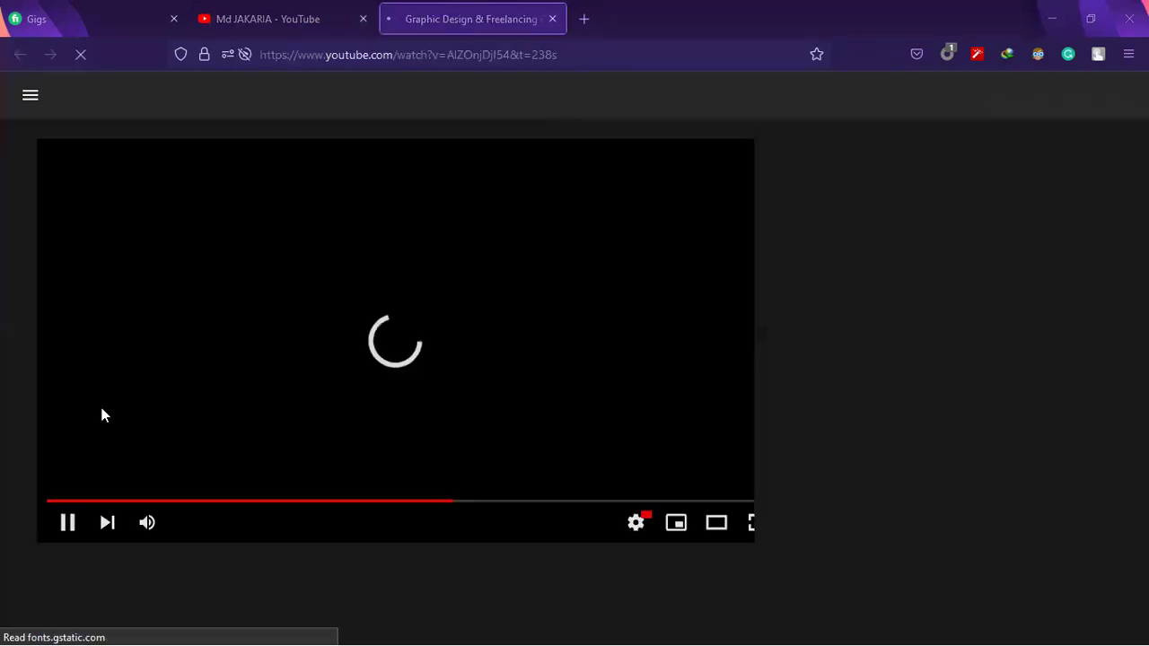
# Pause the course module video and return to the newest uploads on the mentor's channel.
pyautogui.click(59, 523)
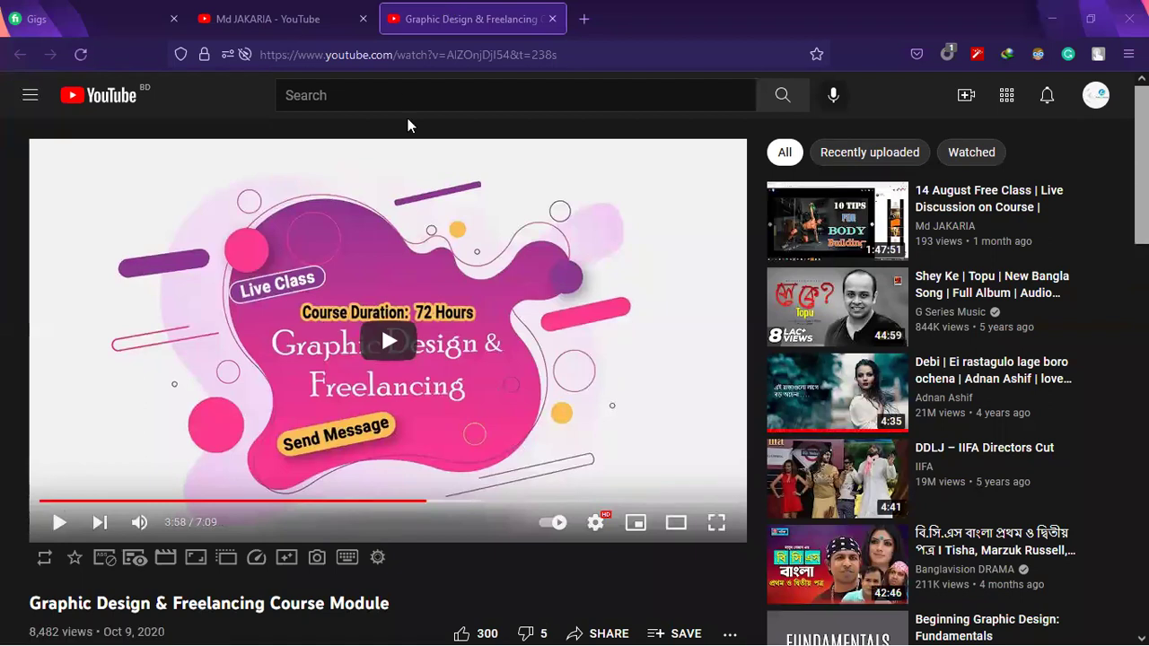
pyautogui.click(313, 7)
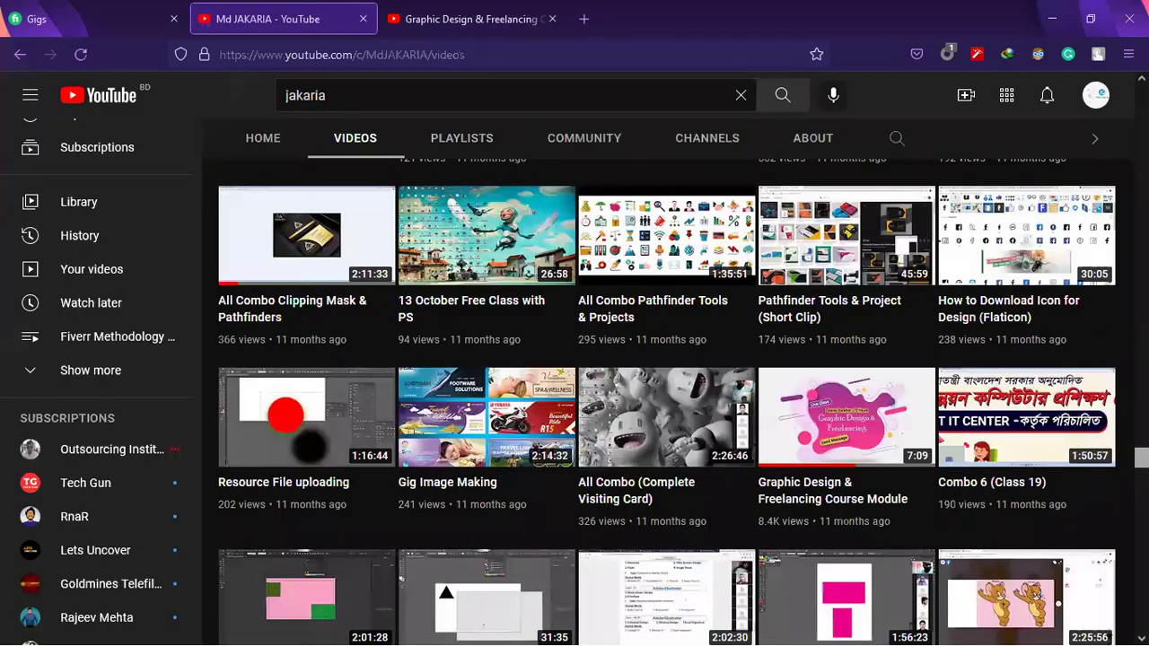
pyautogui.scroll(15, 1097, 318)
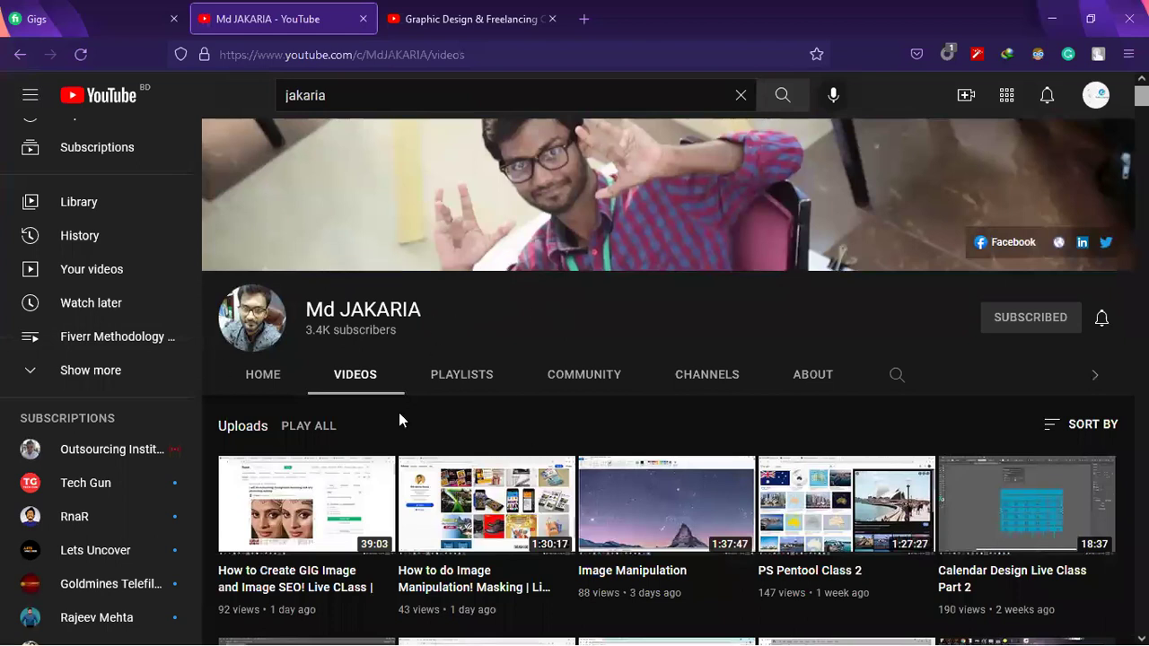
# Look through the newest class uploads on the channel, from the gig image class to the Photoshop and flyer design classes.
pyautogui.scroll(-2, 399, 412)
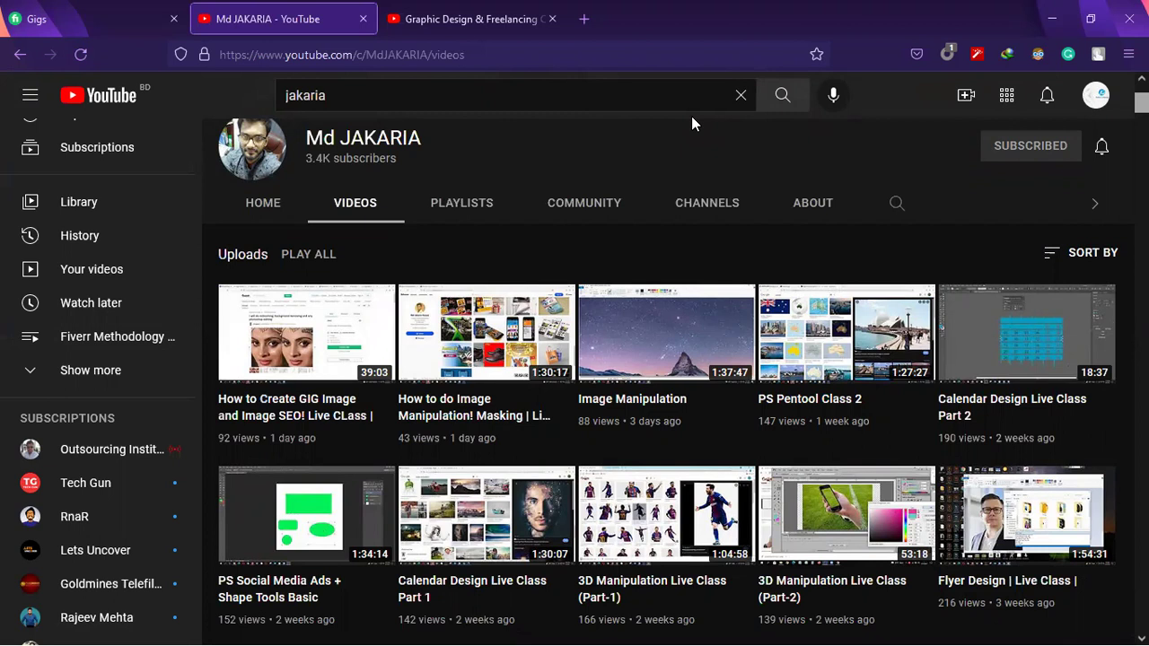
pyautogui.scroll(-2, 381, 326)
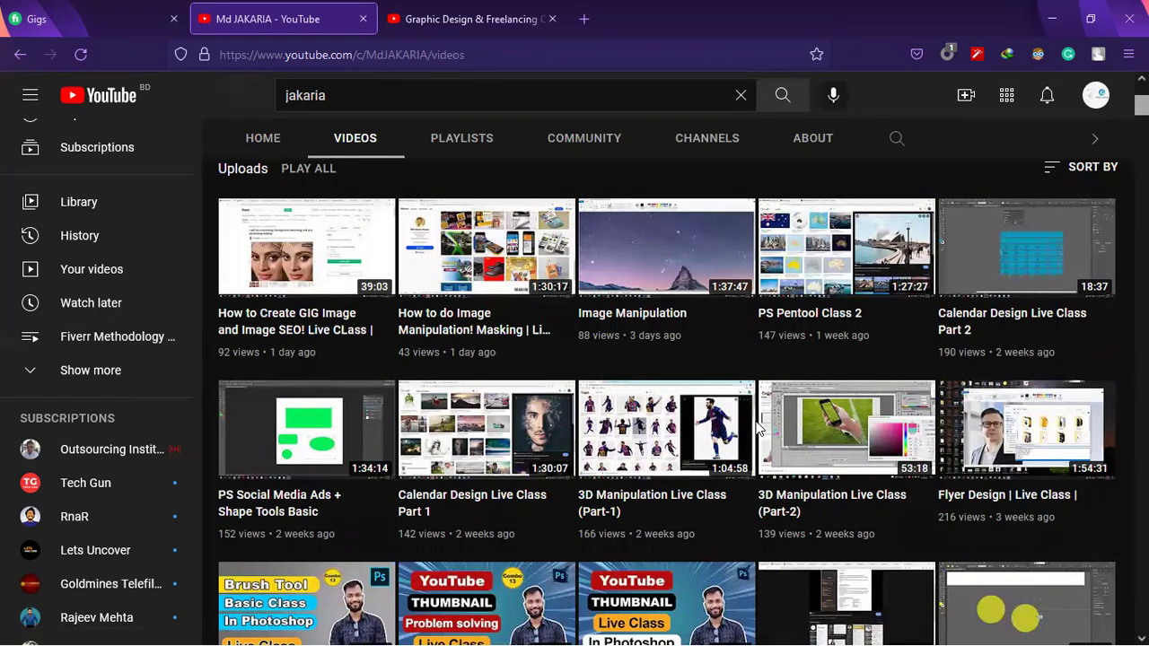
pyautogui.scroll(3, 655, 437)
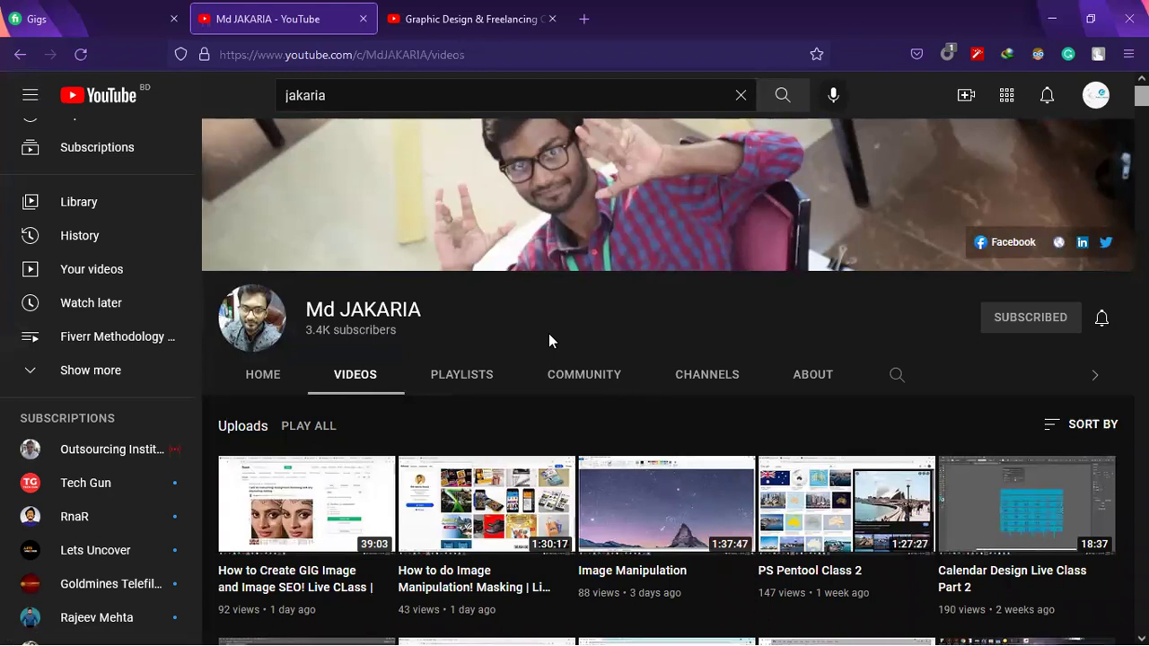
pyautogui.moveTo(418, 475)
pyautogui.scroll(-3, 513, 279)
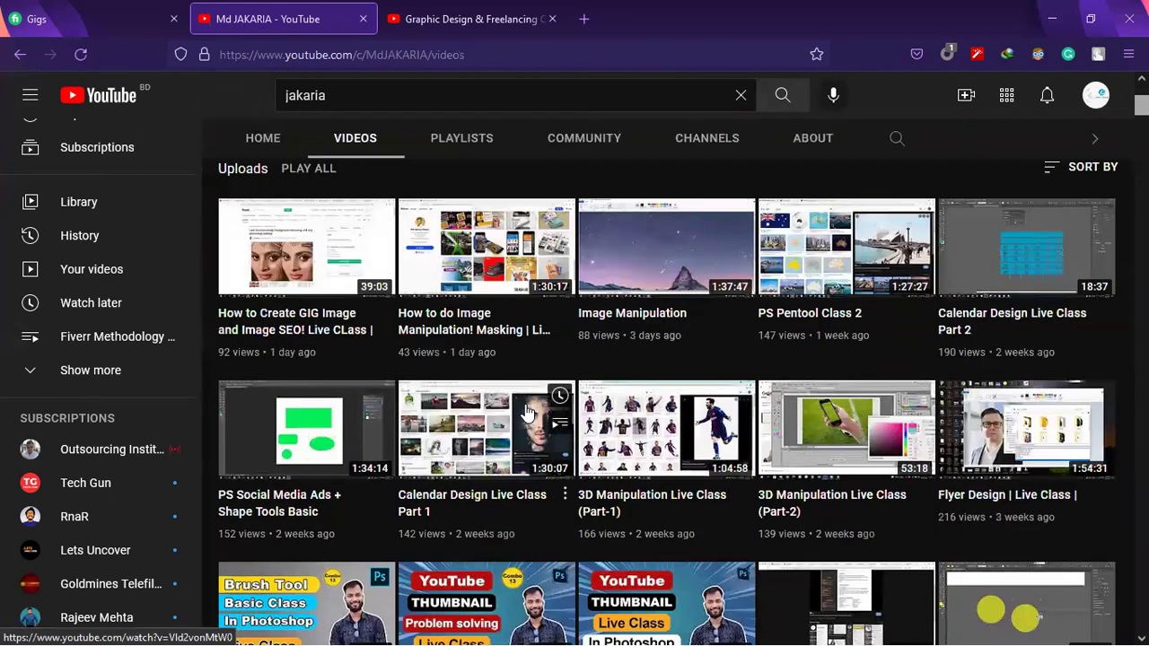
pyautogui.scroll(3, 525, 404)
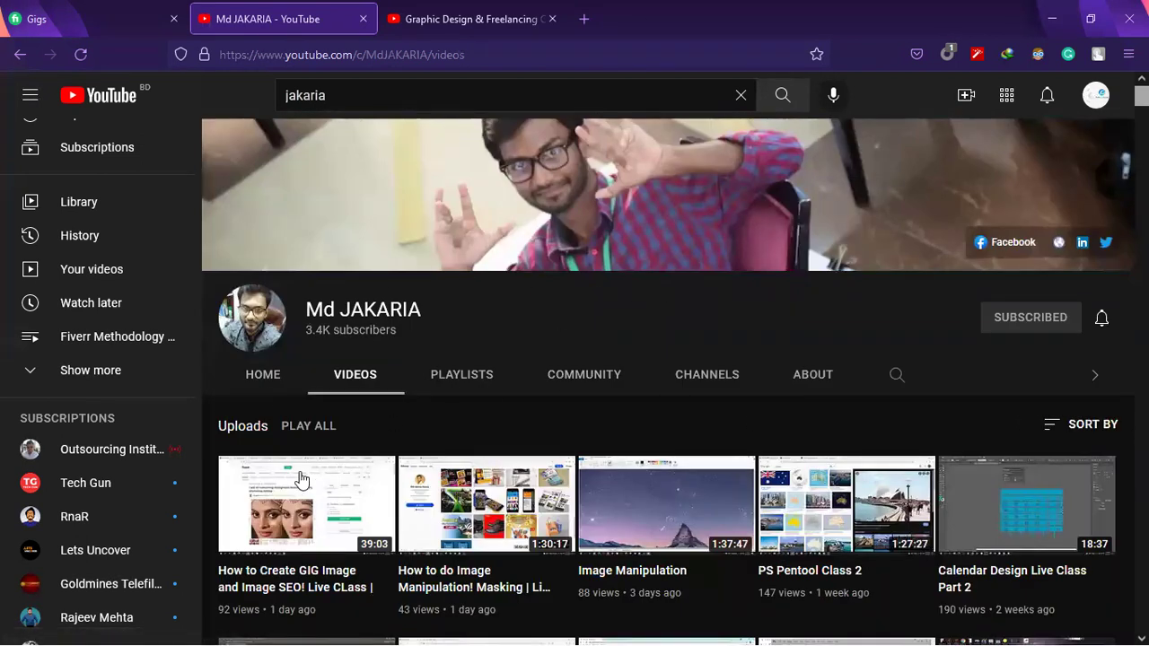
pyautogui.scroll(-1, 567, 497)
pyautogui.scroll(1, 548, 467)
pyautogui.scroll(-5, 503, 336)
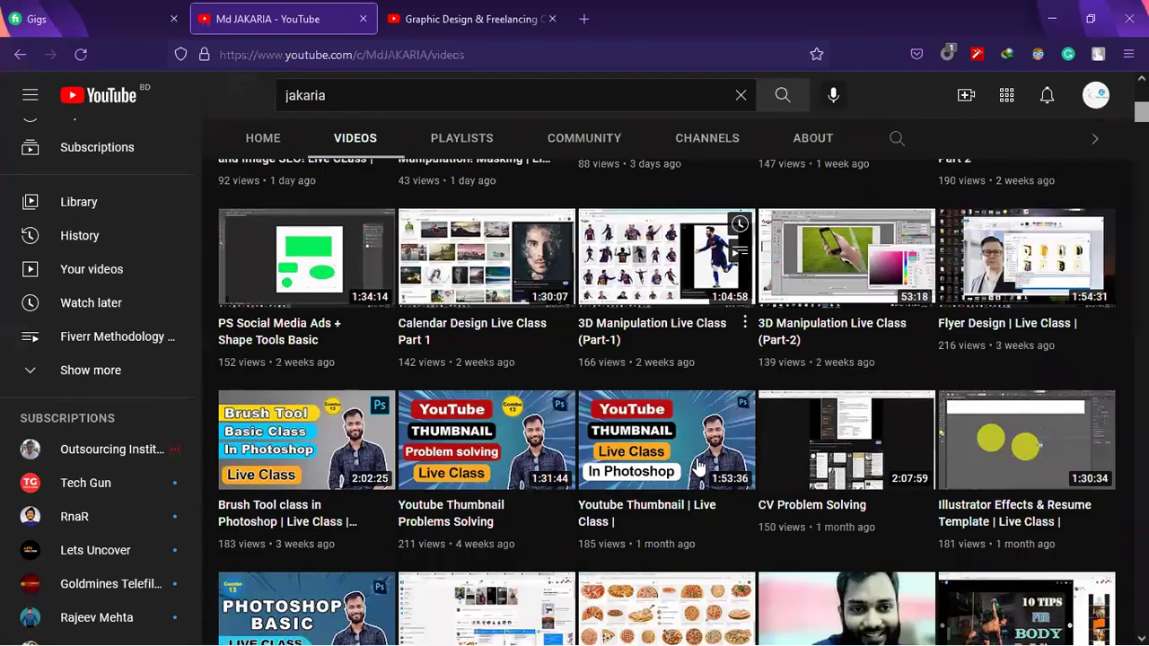
pyautogui.scroll(-1, 699, 465)
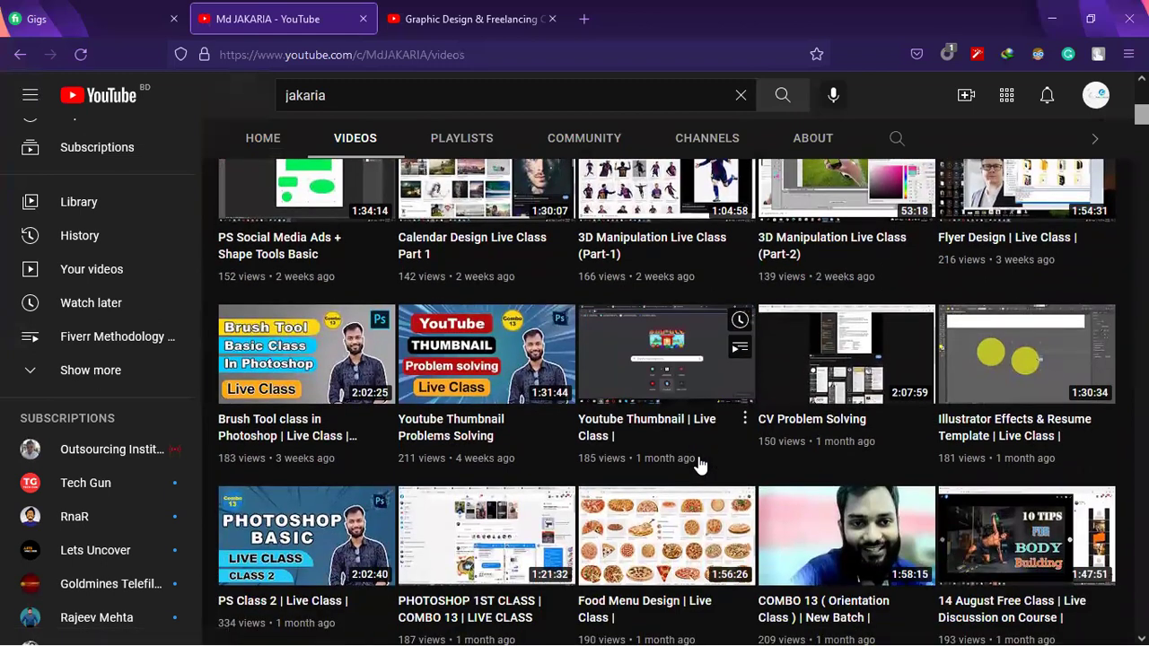
pyautogui.scroll(-2, 700, 465)
pyautogui.scroll(8, 763, 480)
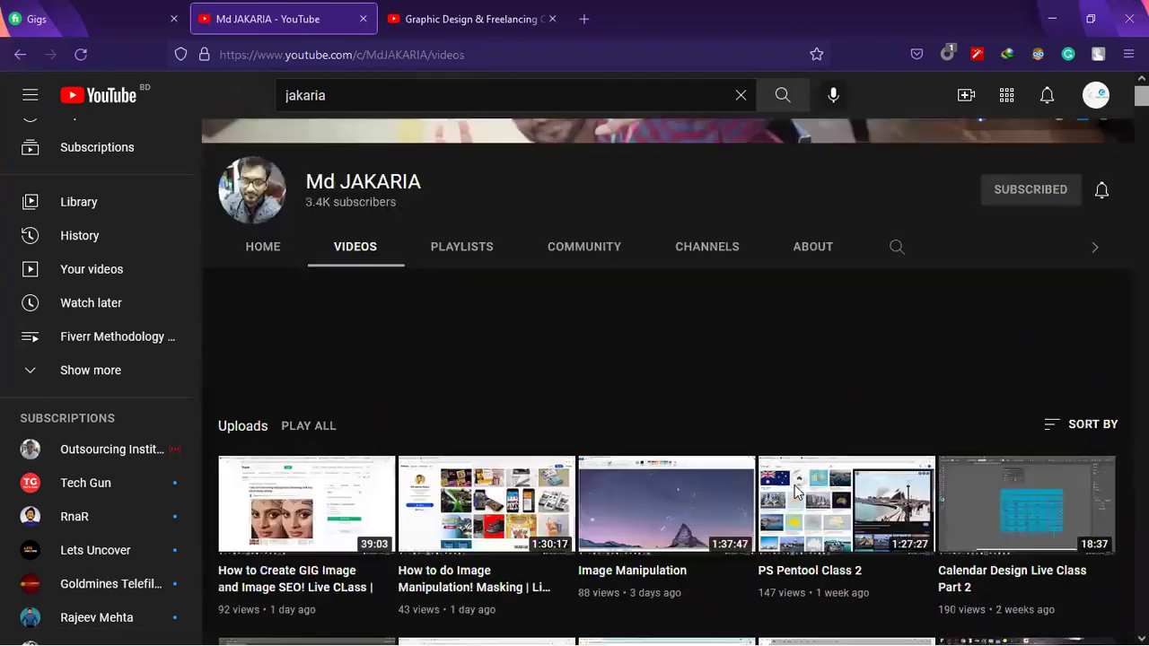
# Return to the course module video, closing the channel's tab, and mute the video.
pyautogui.click(468, 18)
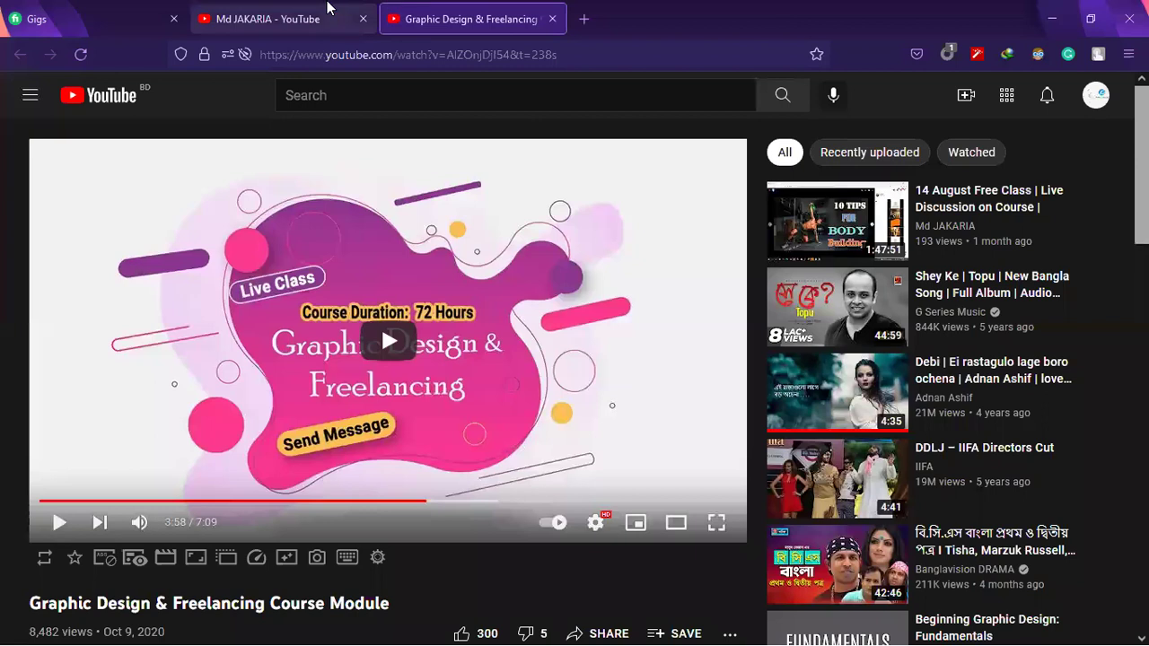
pyautogui.click(363, 19)
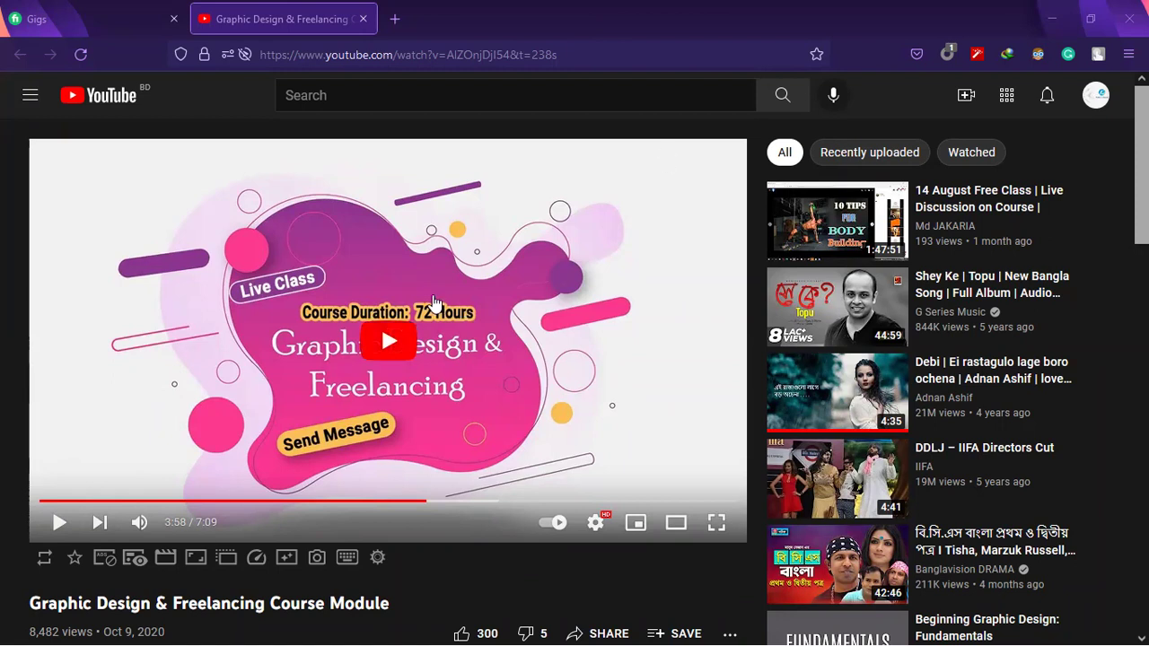
pyautogui.click(139, 522)
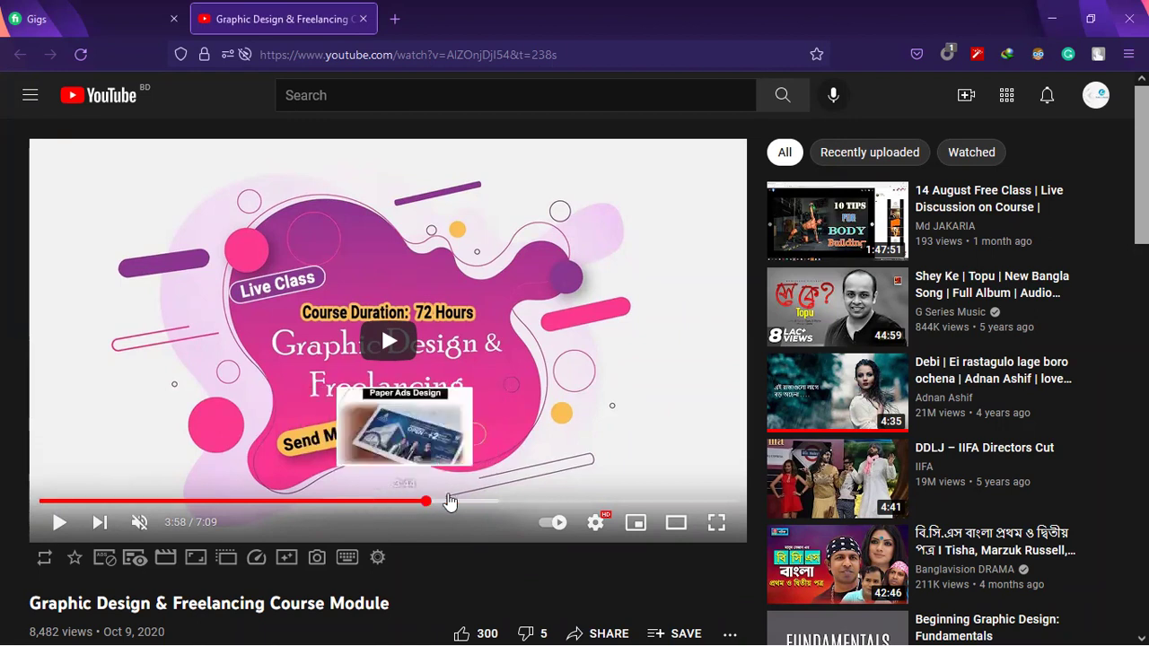
# Play the course module video from 3:35, skip ahead through the design topics to Color Correction, and pause it at 4:19.
pyautogui.click(390, 501)
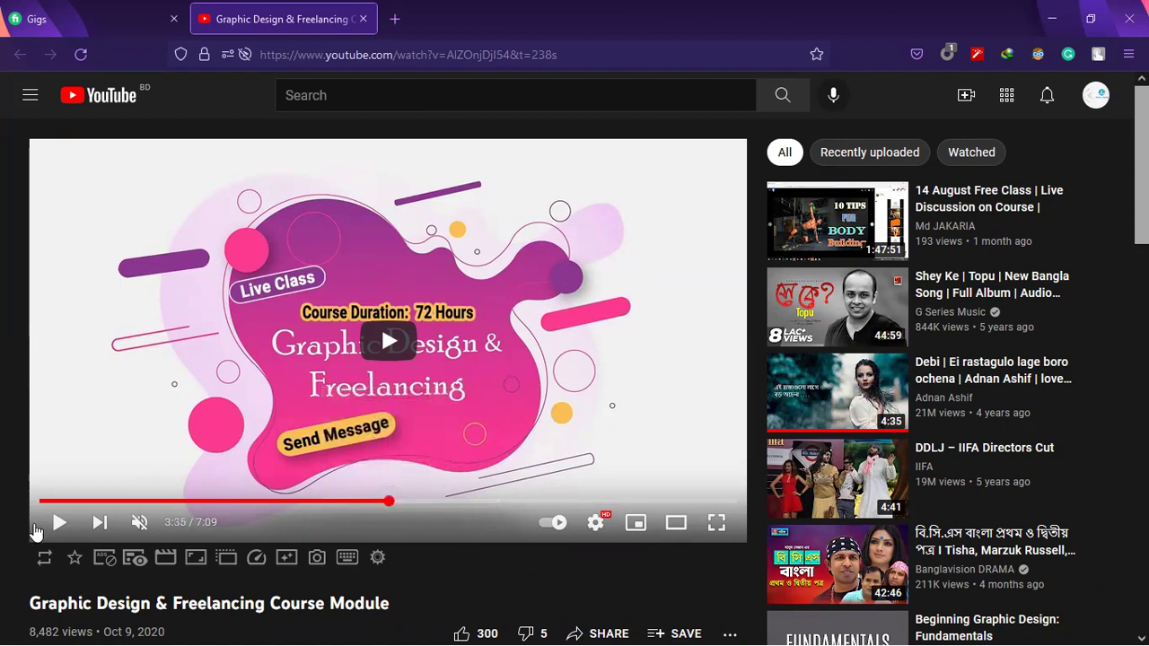
pyautogui.click(61, 524)
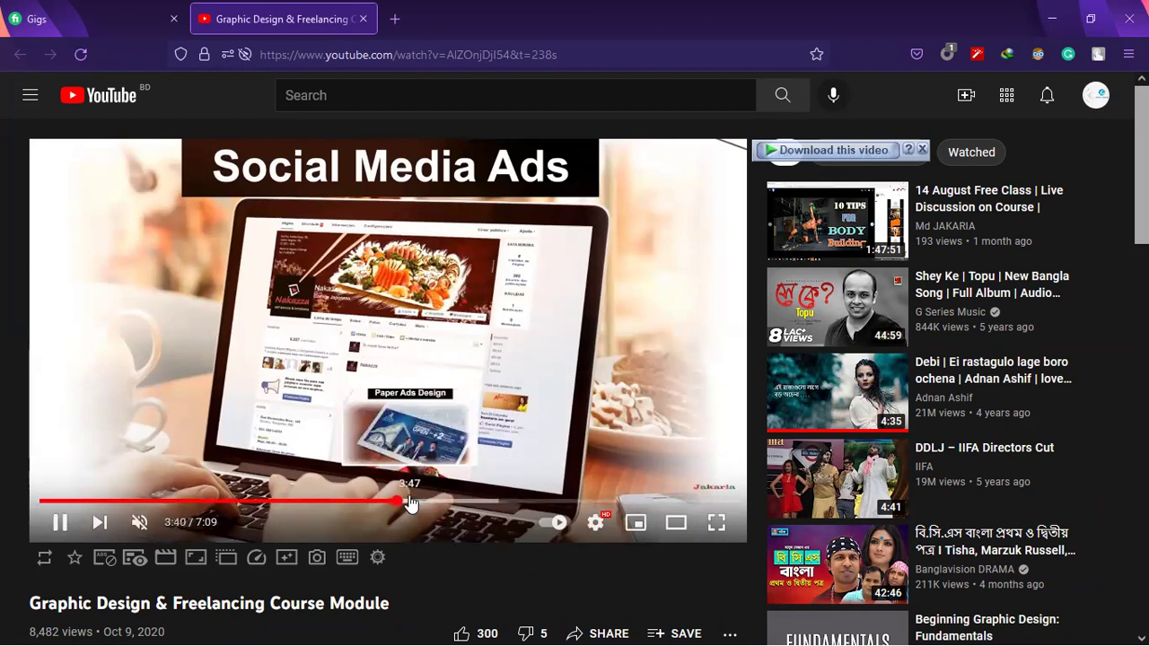
pyautogui.click(409, 502)
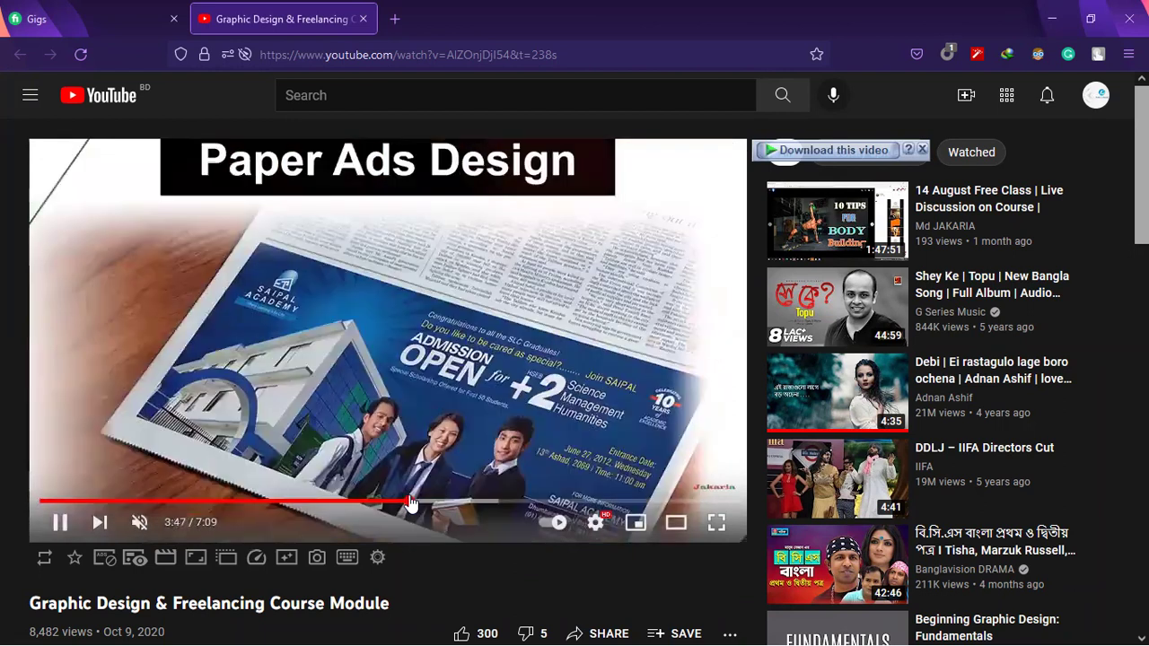
pyautogui.moveTo(431, 503); pyautogui.dragTo(428, 505)
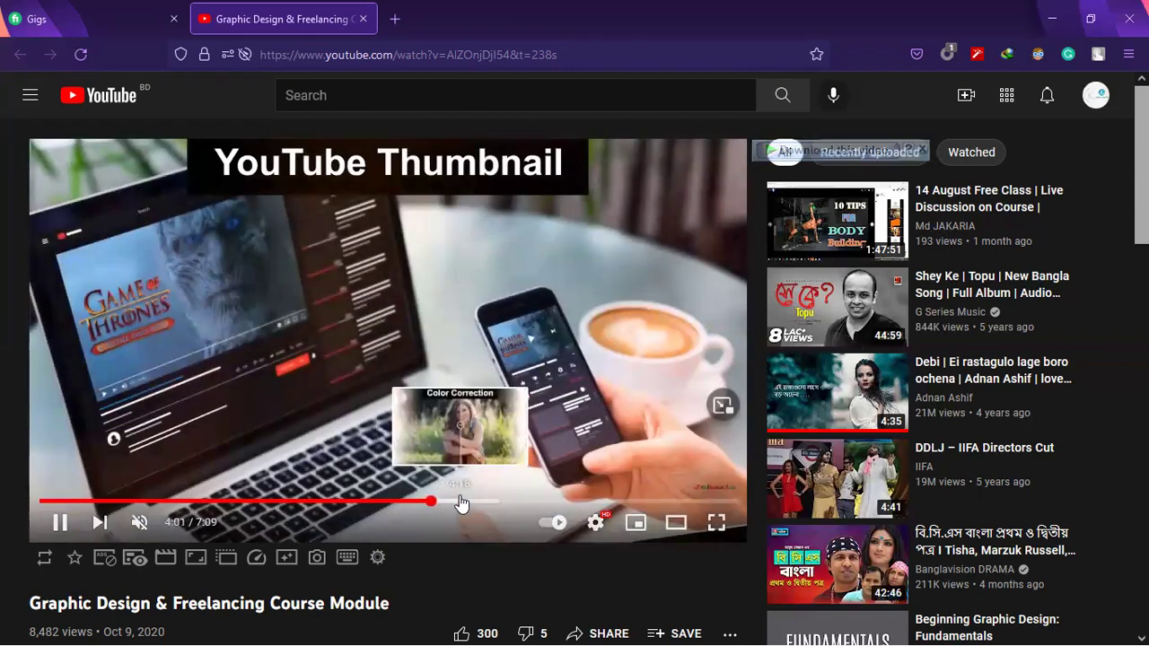
pyautogui.click(456, 504)
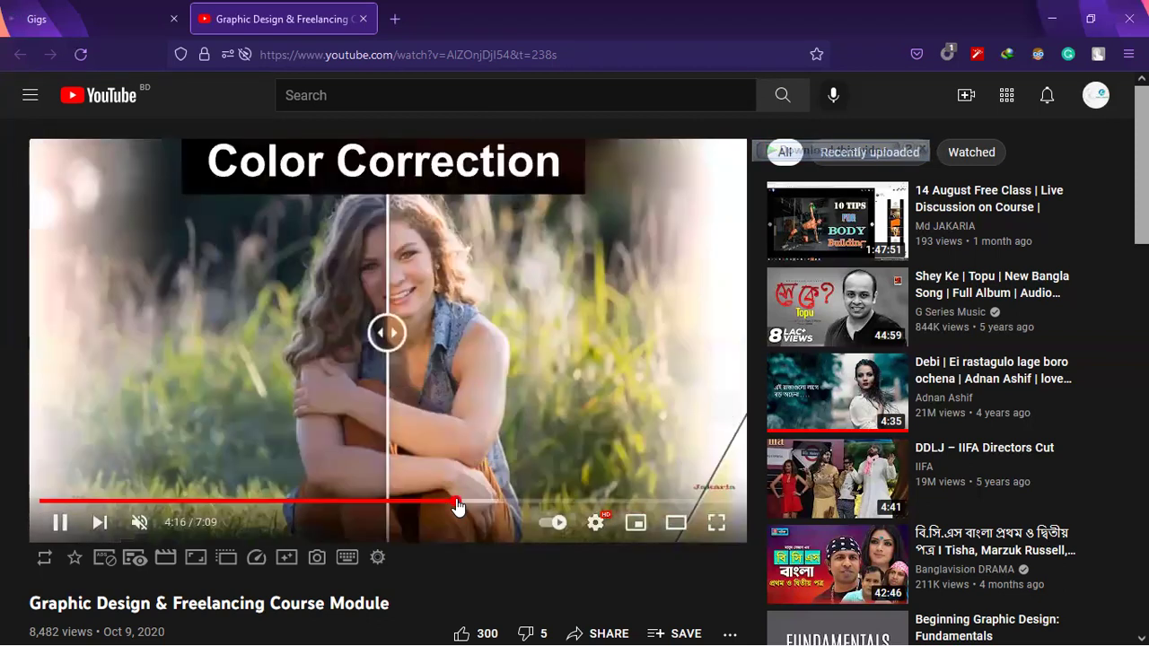
pyautogui.click(56, 527)
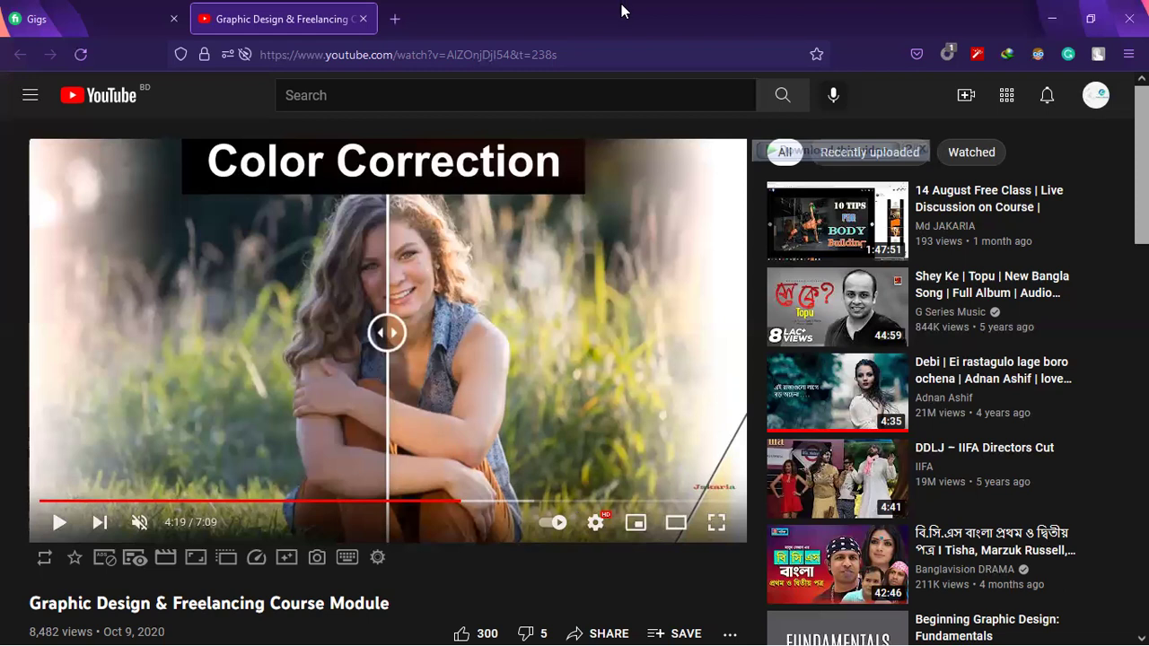
pyautogui.scroll(-4, 441, 365)
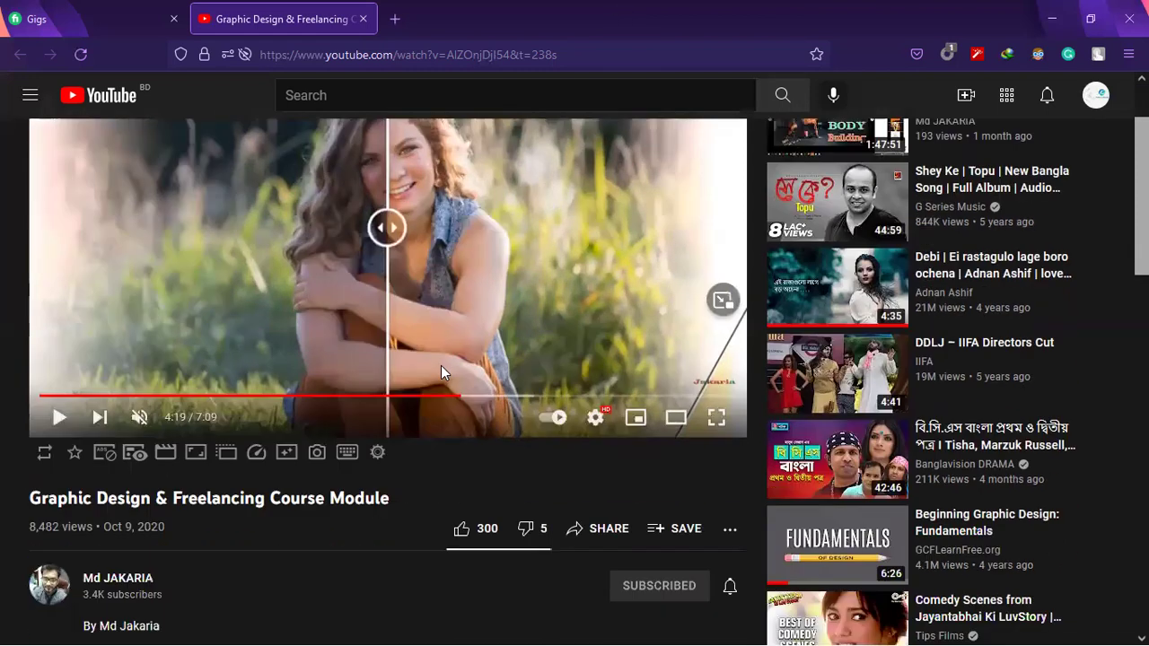
pyautogui.scroll(4, 441, 366)
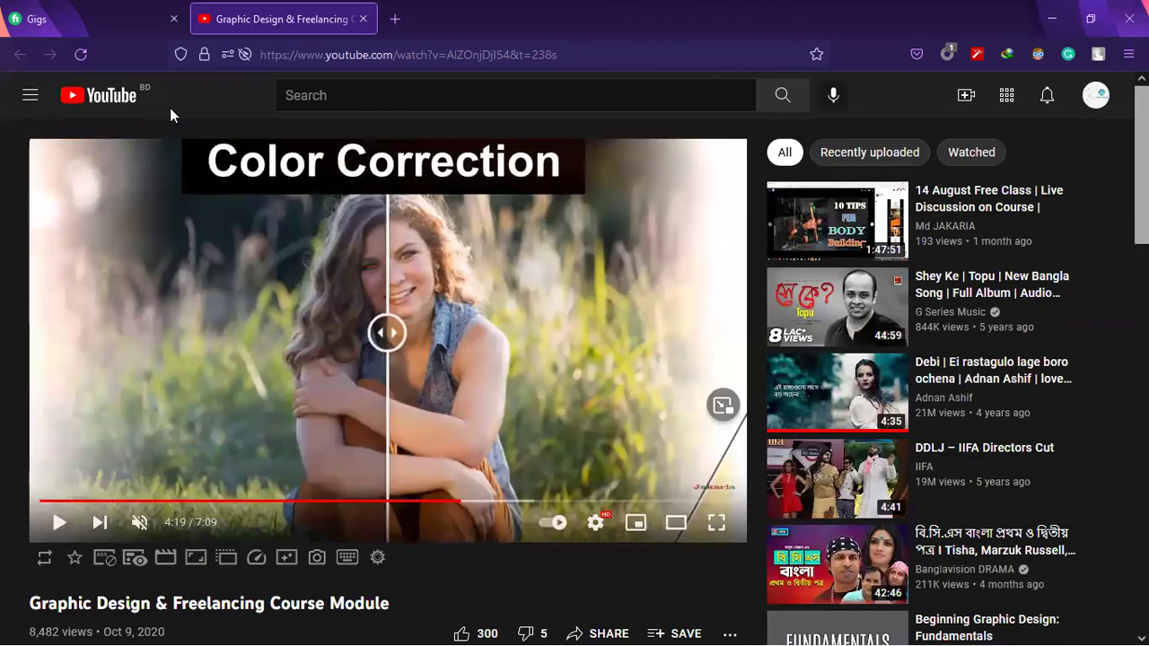
# Search Google for "yellow teeth" in a new tab and preview the life-like.com smile photo in the image results.
pyautogui.click(395, 18)
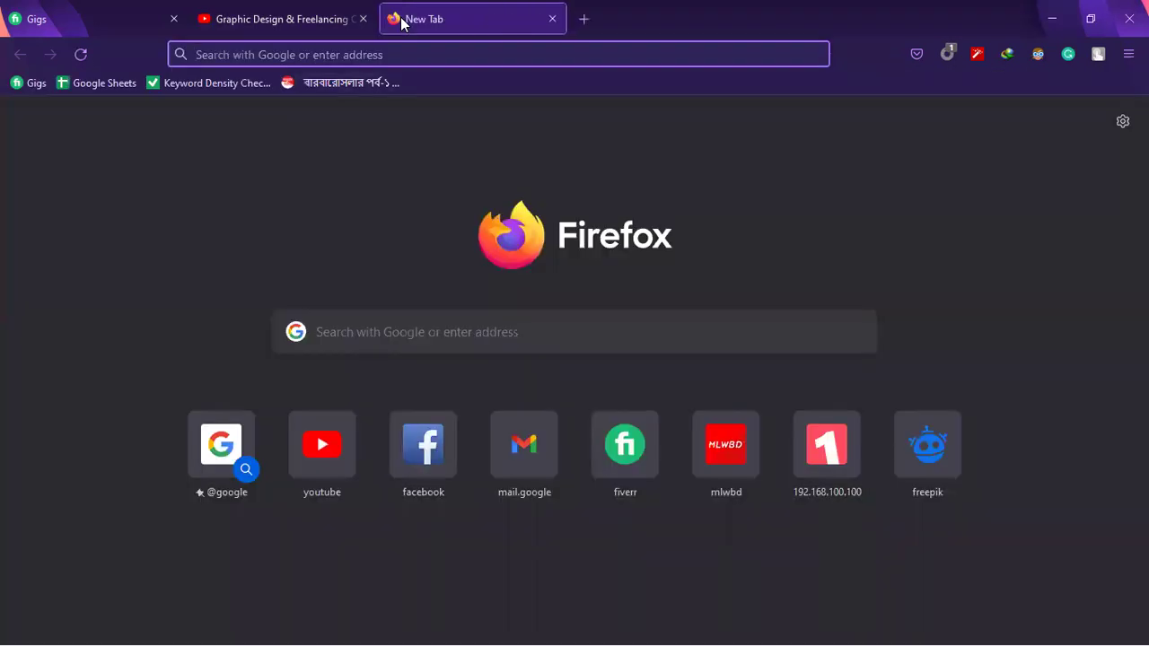
pyautogui.click(489, 58)
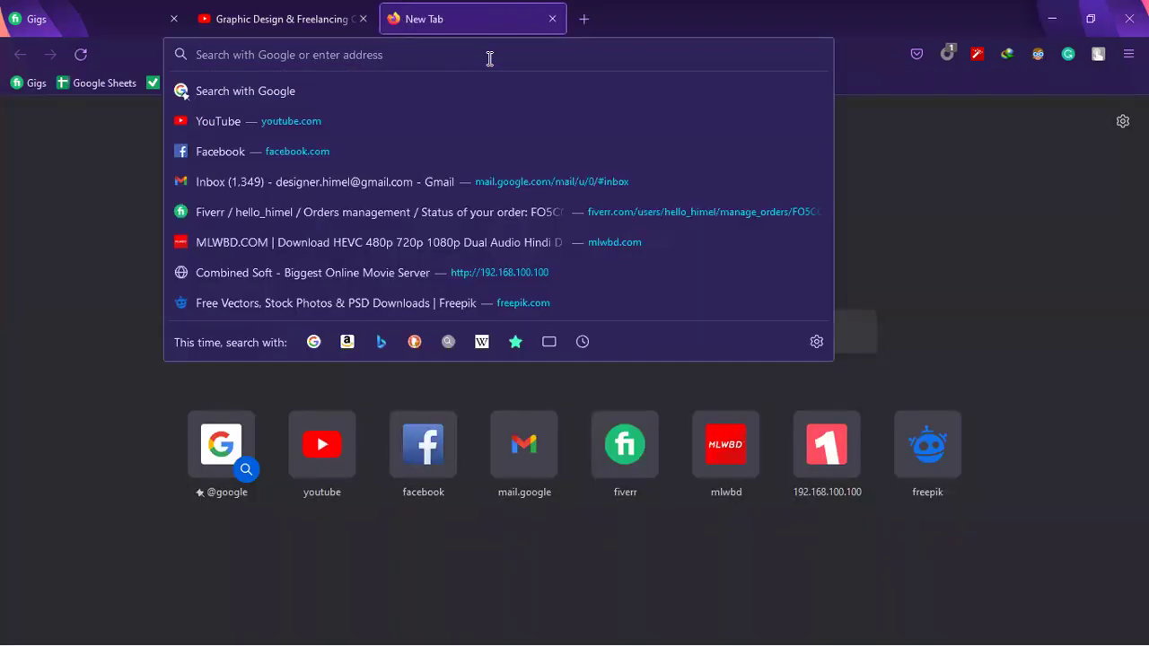
pyautogui.write('yell')
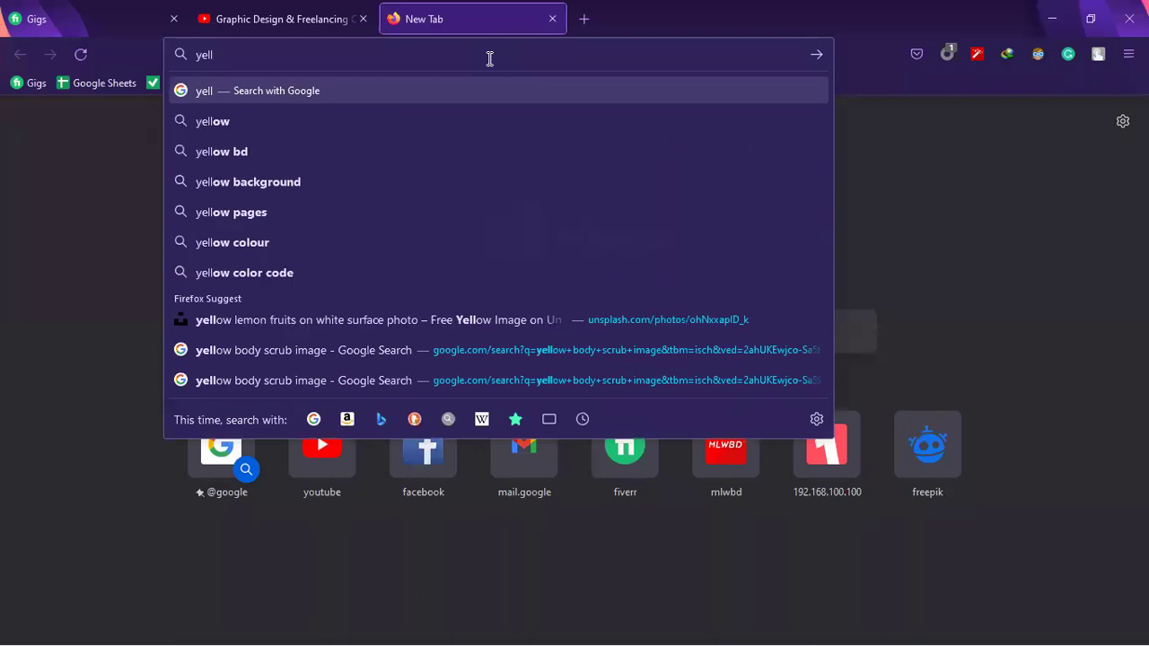
pyautogui.write('ow teeth')
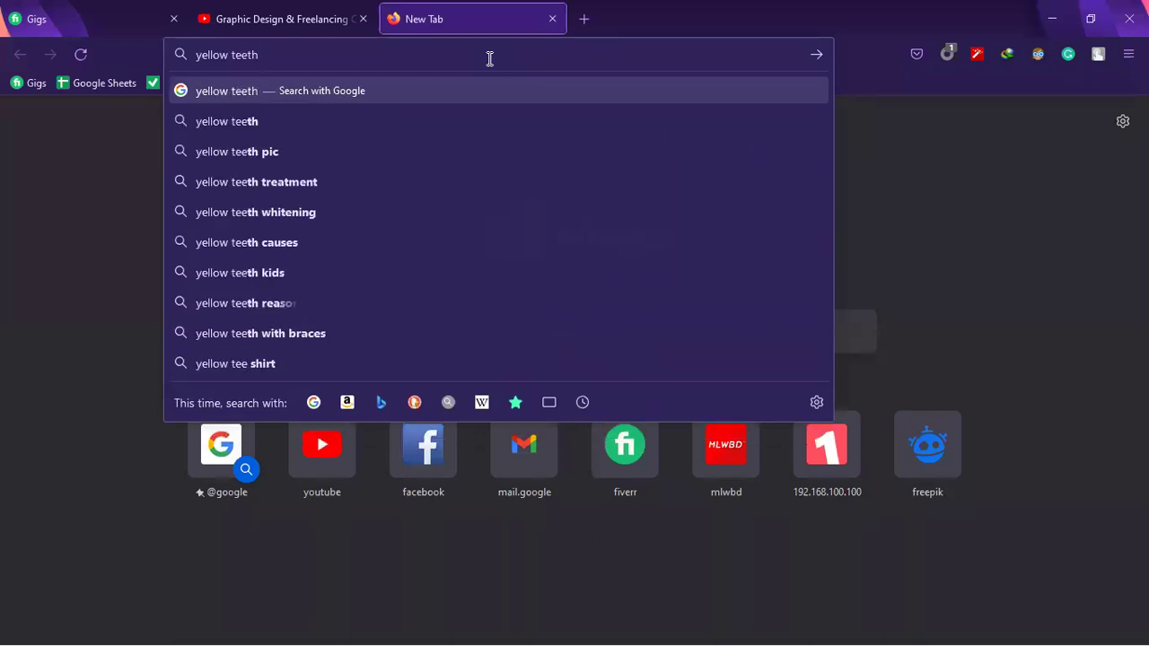
pyautogui.press('Return')
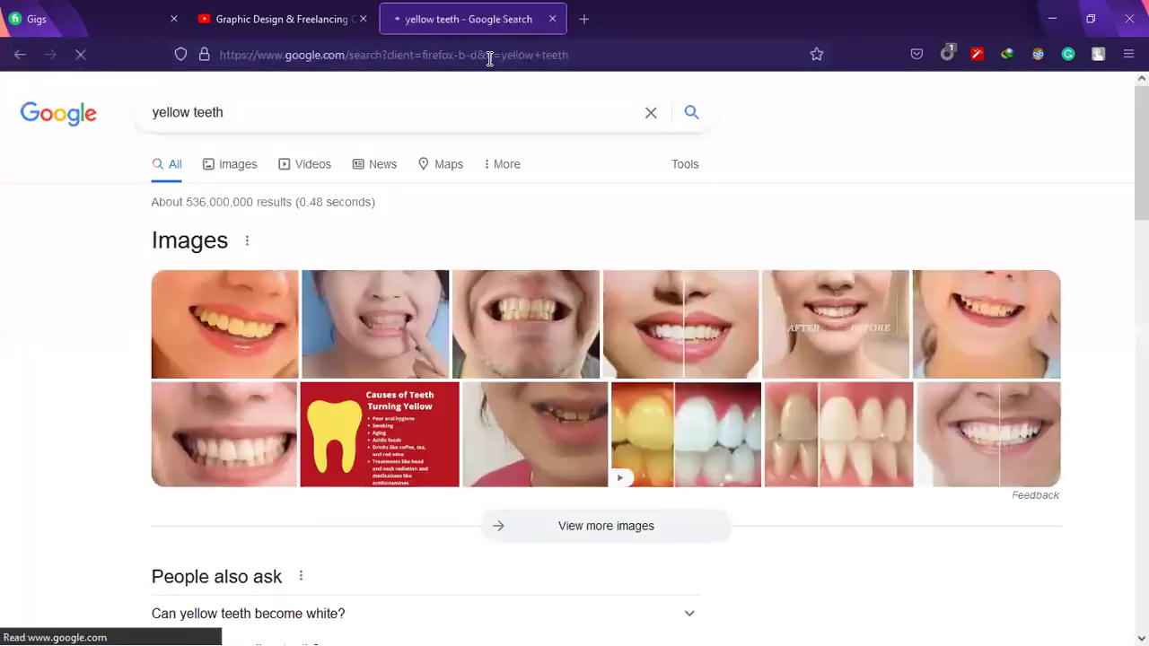
pyautogui.click(200, 333)
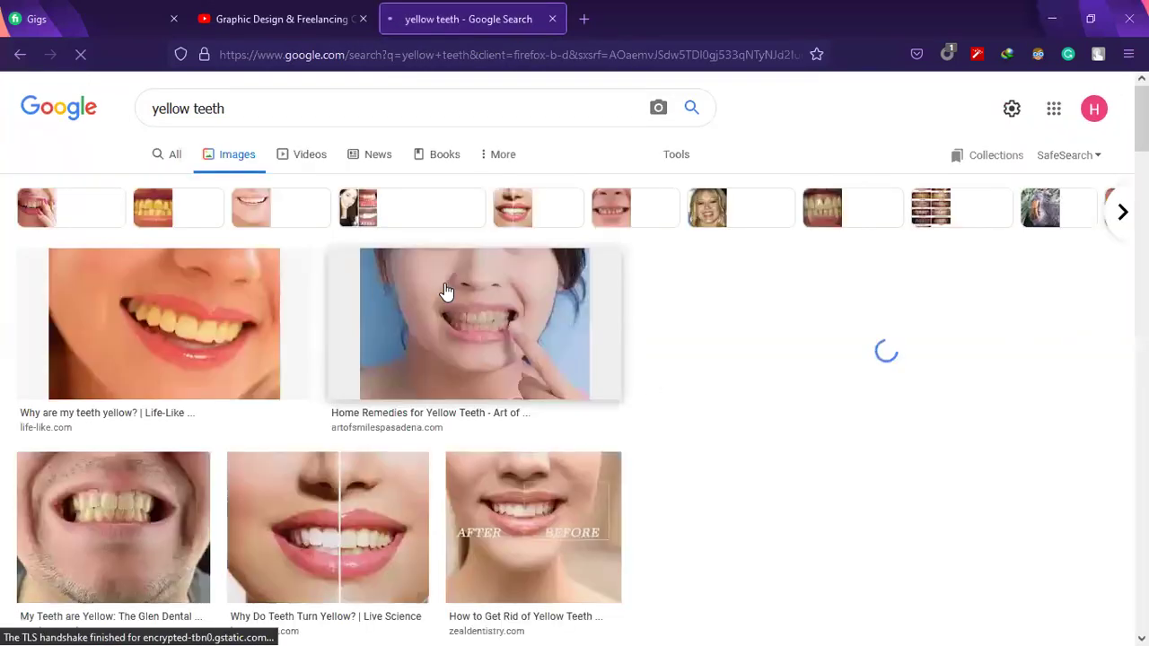
pyautogui.click(172, 316)
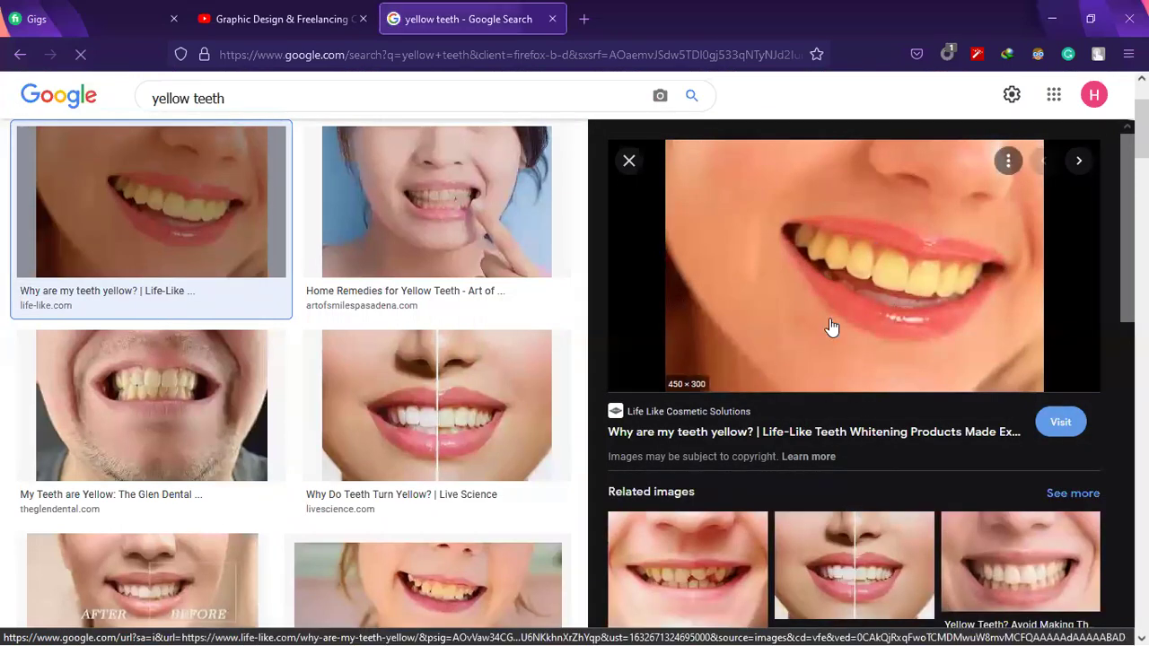
pyautogui.rightClick(833, 255)
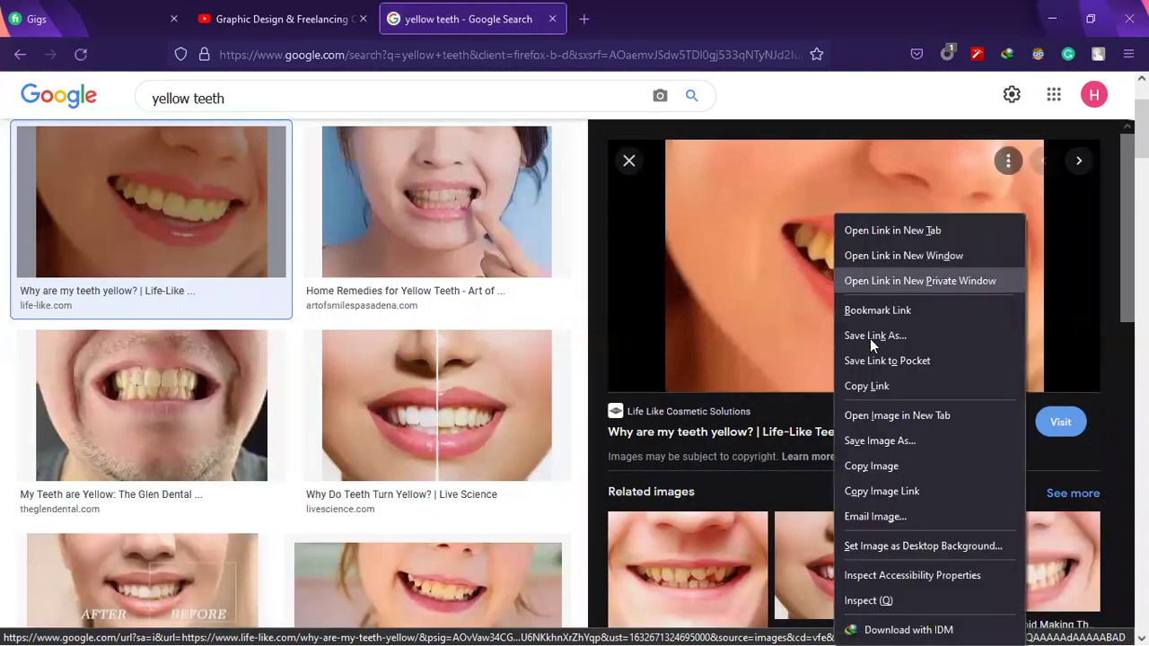
pyautogui.click(891, 437)
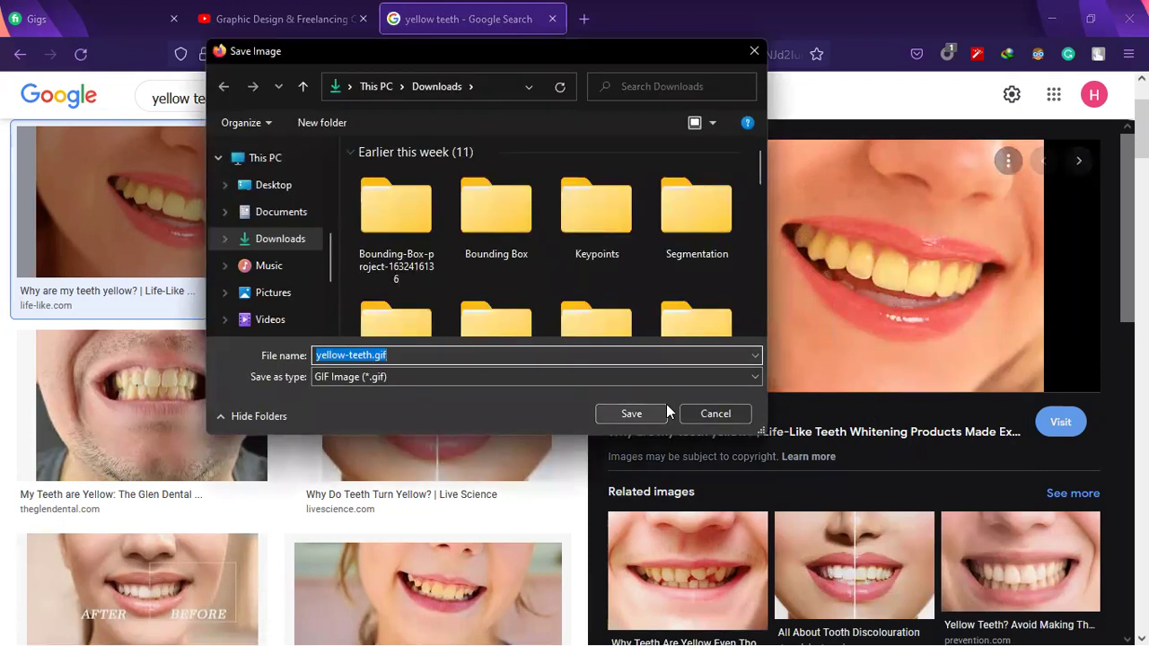
pyautogui.click(718, 411)
# Find the Find Health Tips yellow teeth photo among the related images and save it to the computer.
pyautogui.scroll(-8, 933, 287)
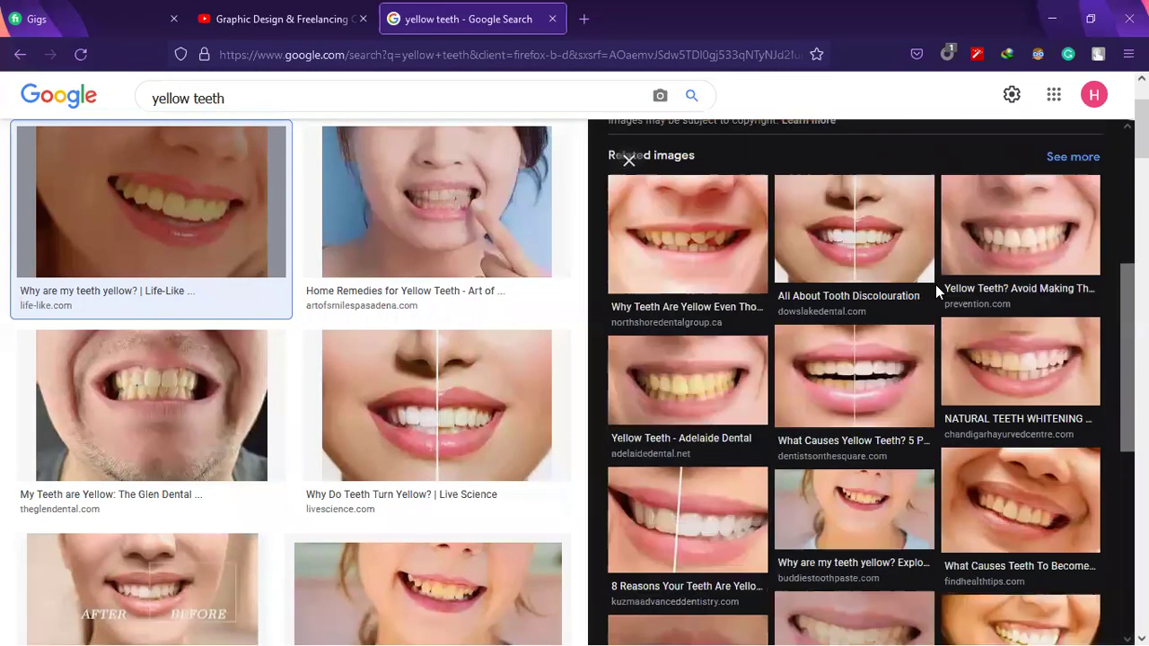
pyautogui.scroll(-2, 941, 379)
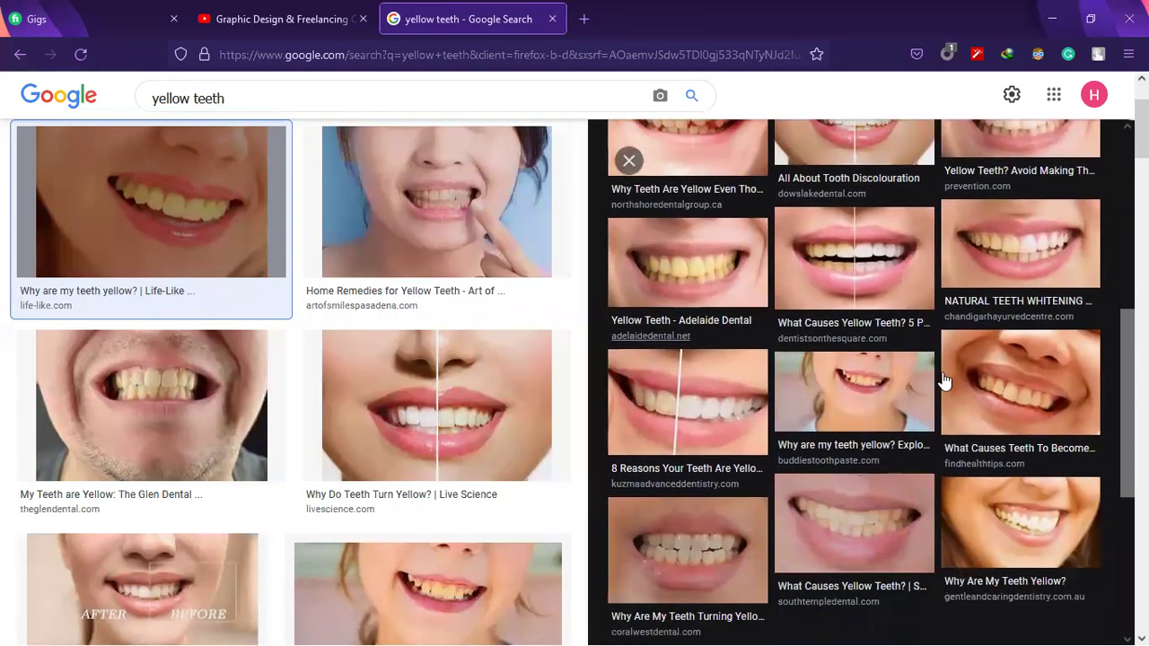
pyautogui.click(1040, 386)
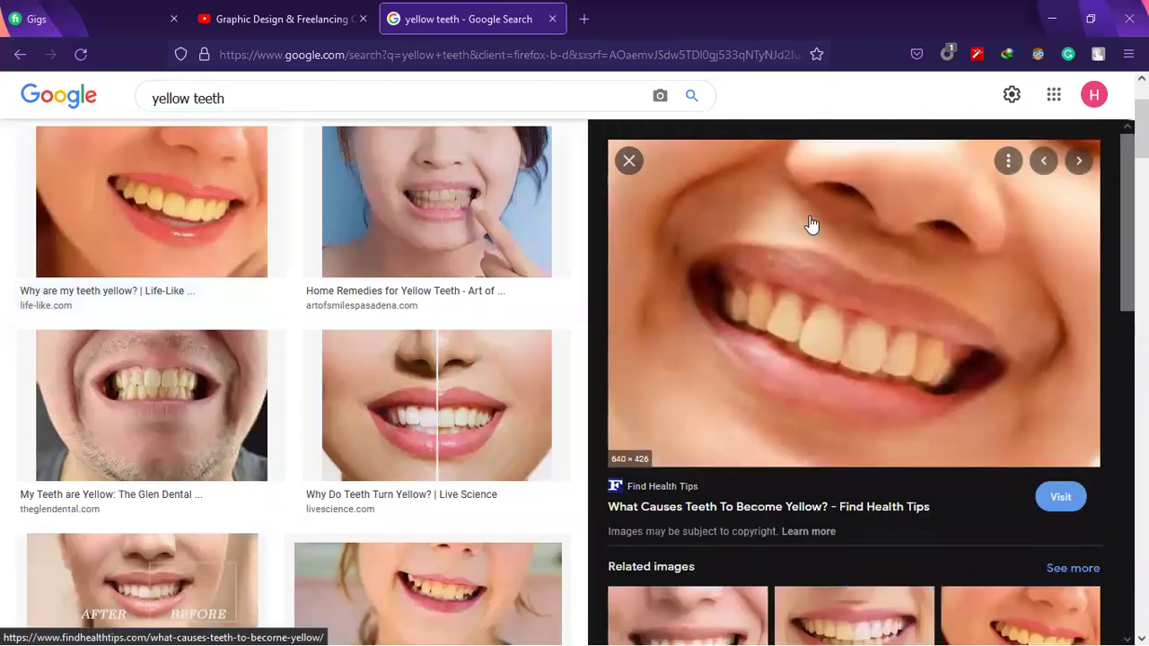
pyautogui.rightClick(785, 217)
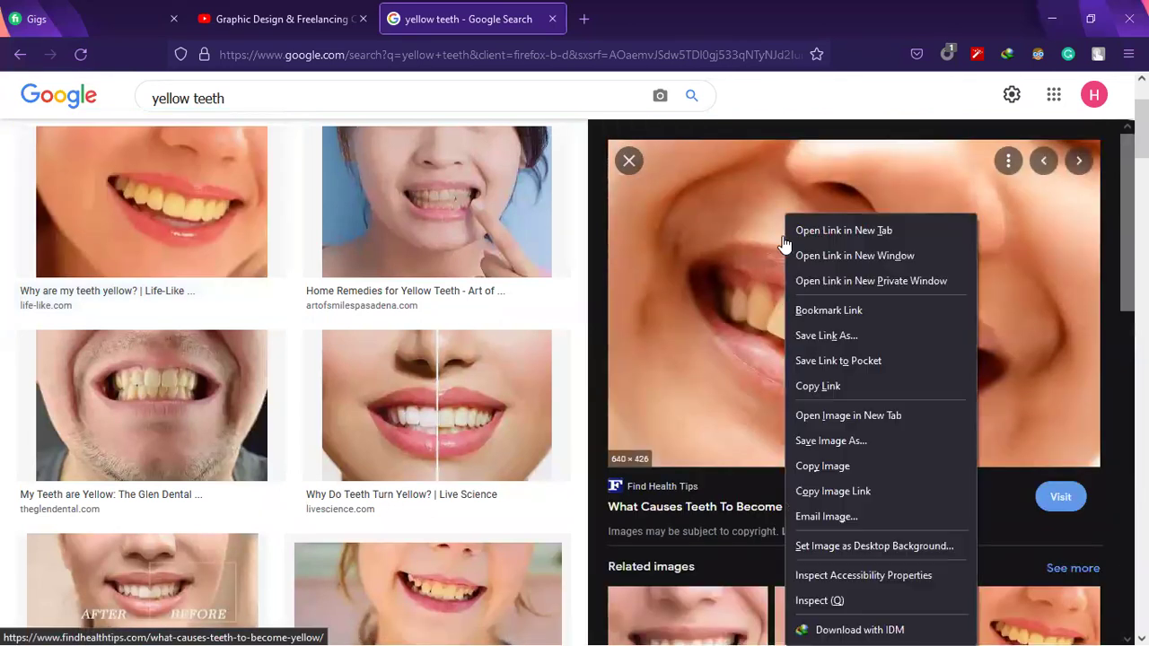
pyautogui.click(820, 440)
pyautogui.click(631, 414)
# Browse more related yellow teeth images, previewing the Wilkinson Dental before-and-after photo and the Glen Dental photo.
pyautogui.scroll(-3, 645, 411)
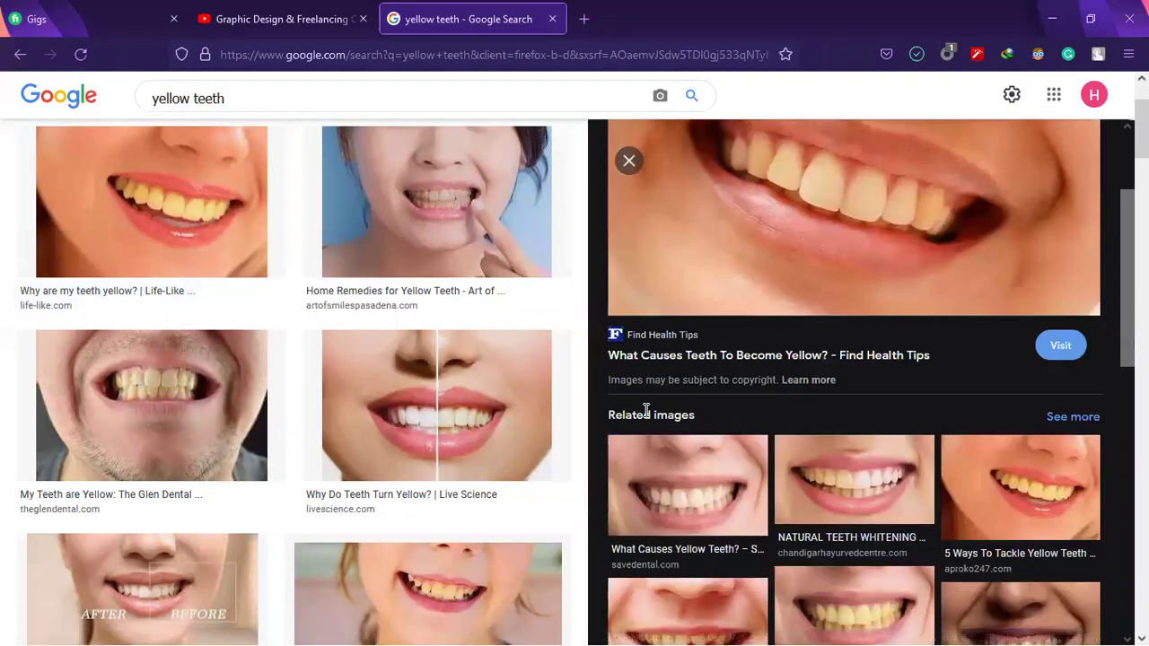
pyautogui.scroll(-3, 645, 413)
pyautogui.scroll(-3, 643, 417)
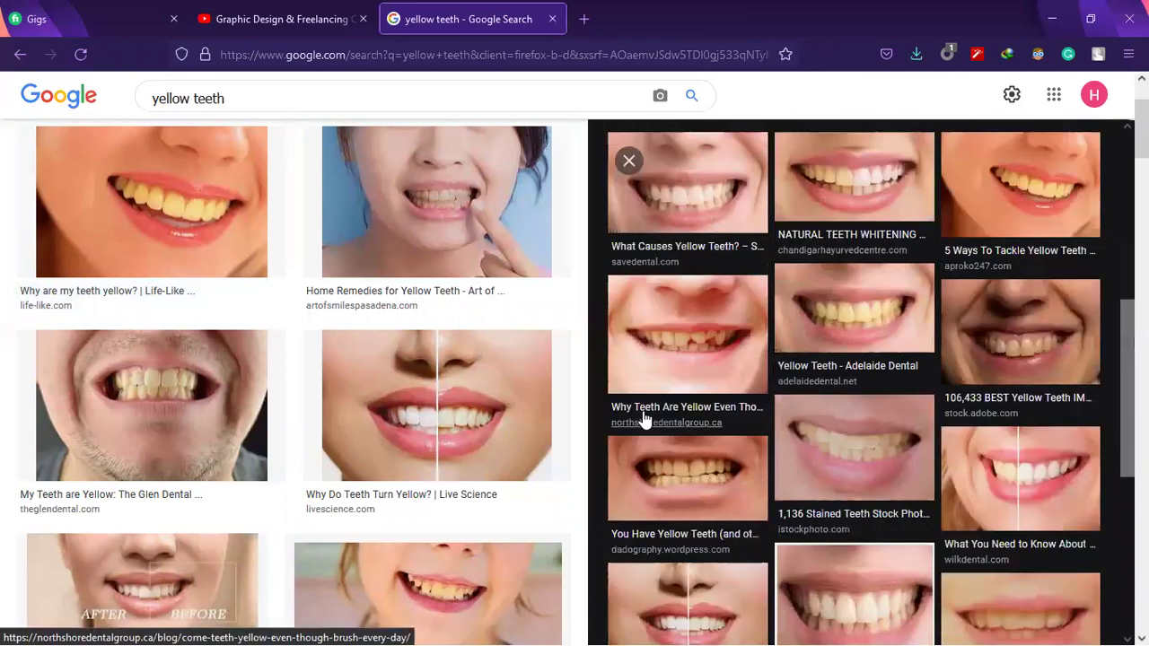
pyautogui.scroll(-4, 644, 419)
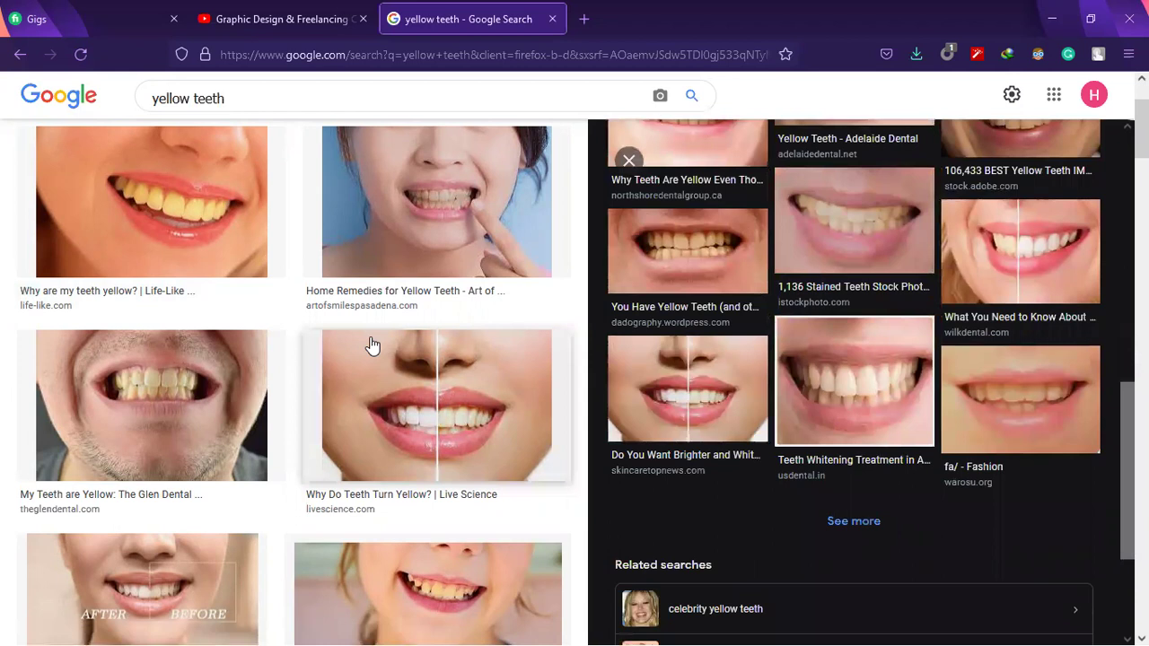
pyautogui.click(1019, 251)
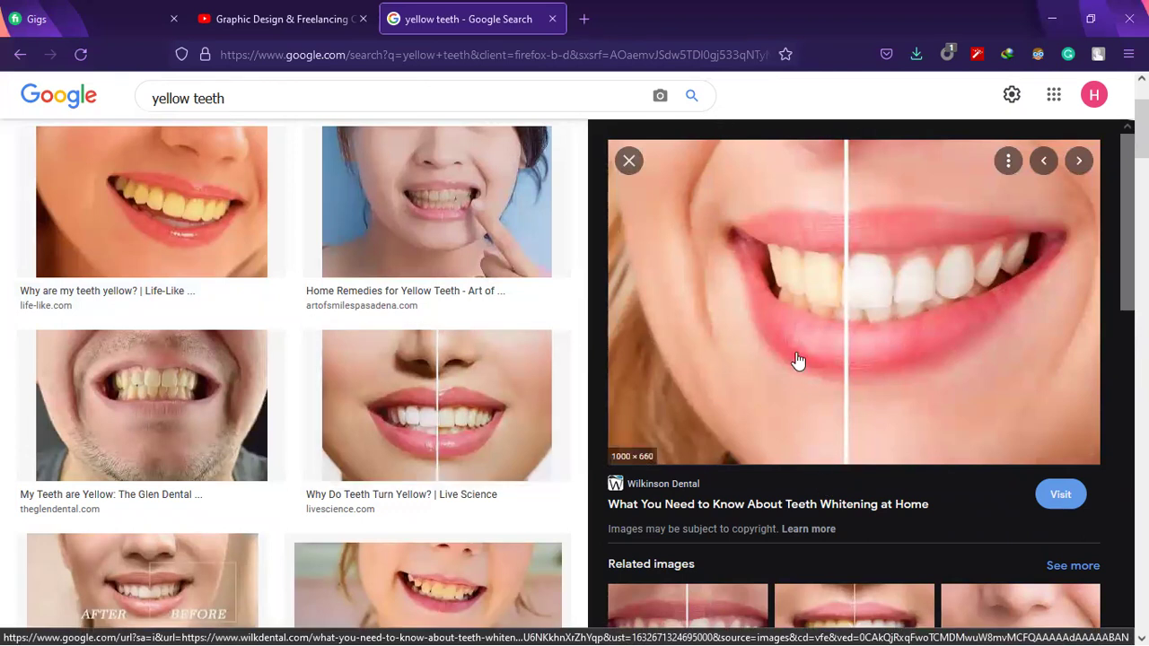
pyautogui.click(143, 431)
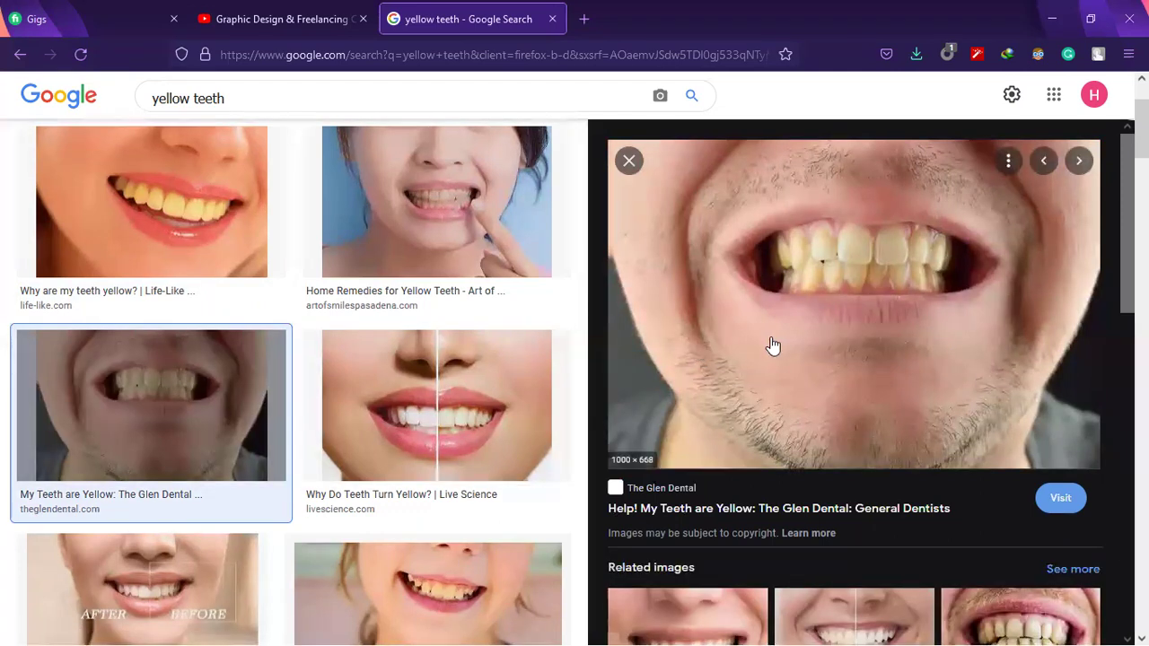
pyautogui.scroll(-5, 772, 345)
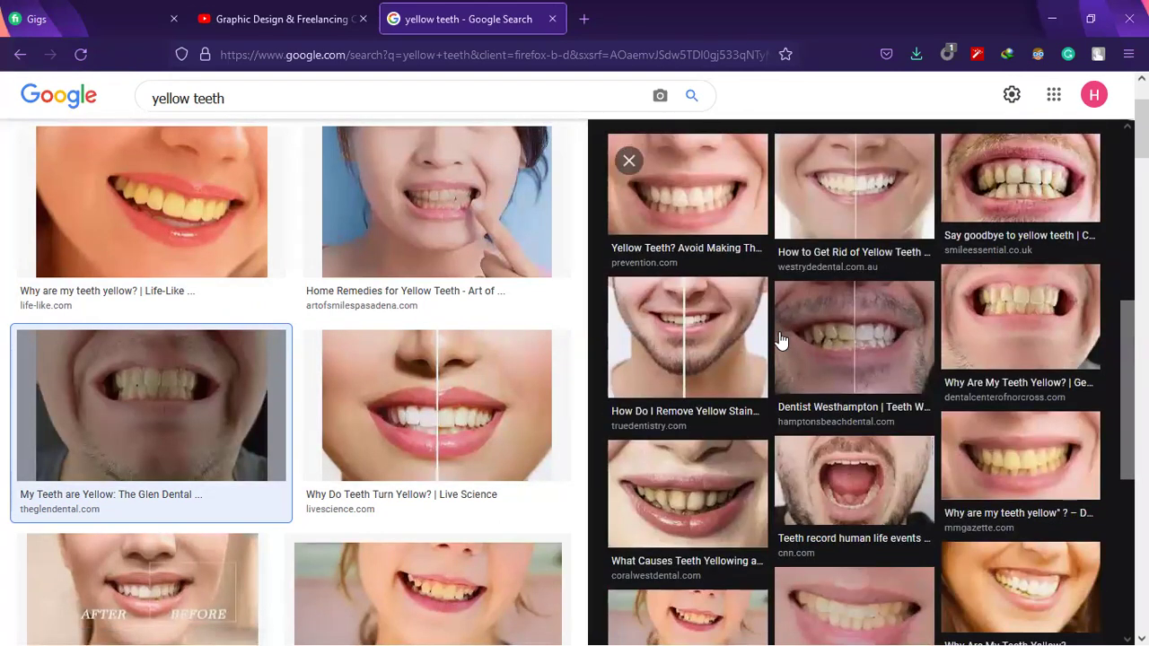
pyautogui.scroll(-5, 779, 340)
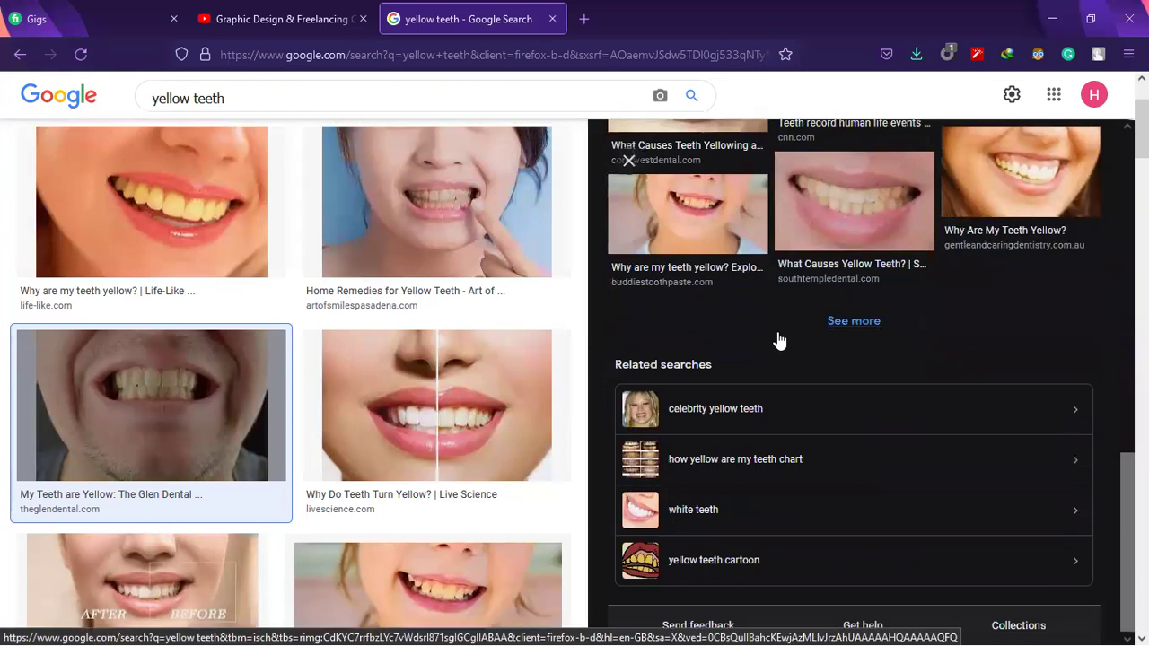
pyautogui.scroll(-2, 779, 340)
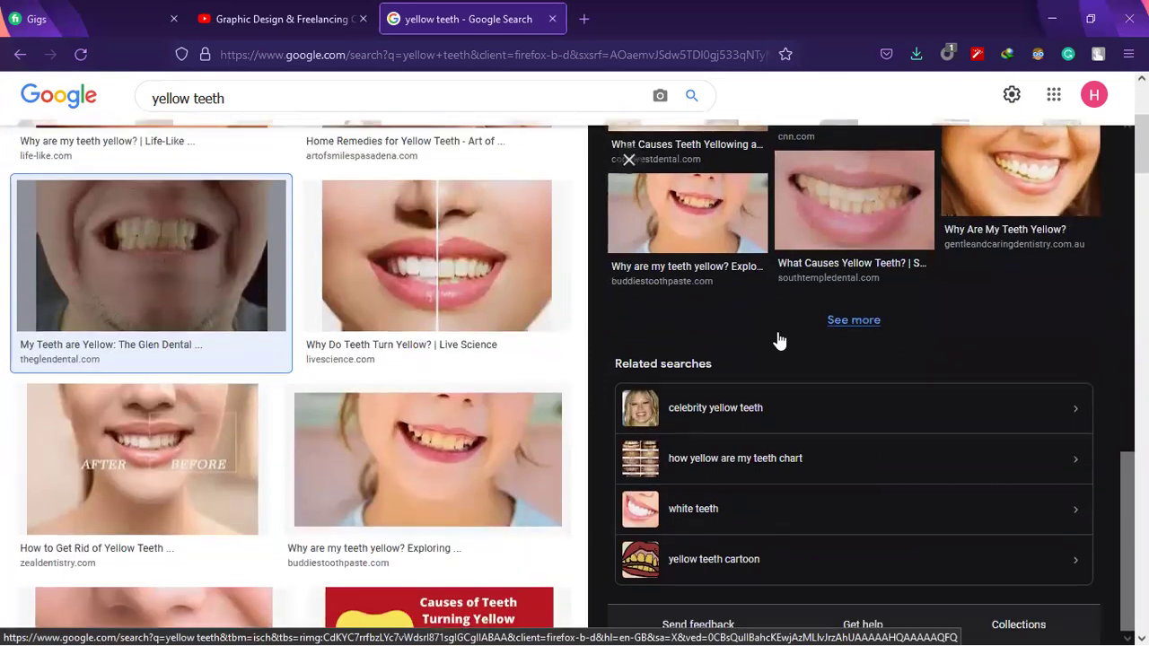
pyautogui.scroll(3, 780, 340)
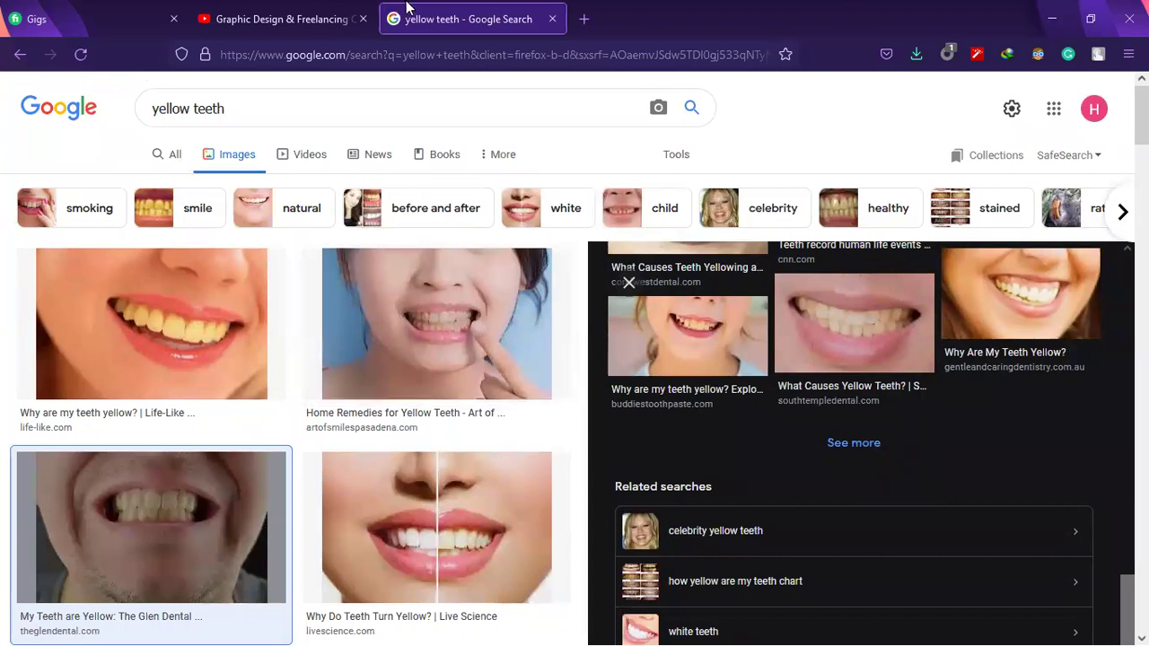
# Search Google Images for "image for color correction", preview the Complete Color Correction Process in Photoshop result, and highlight its uploader, PiXimperfect.
pyautogui.moveTo(223, 108); pyautogui.dragTo(49, 113)
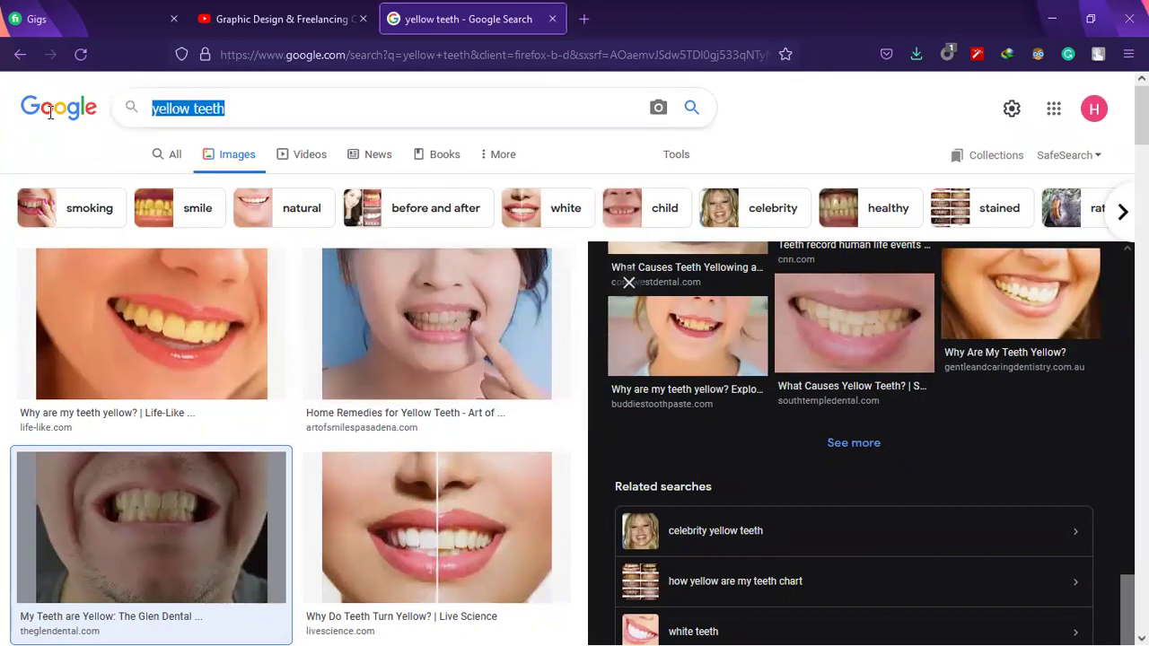
pyautogui.write('c')
pyautogui.press('BackSpace')
pyautogui.write('image for ')
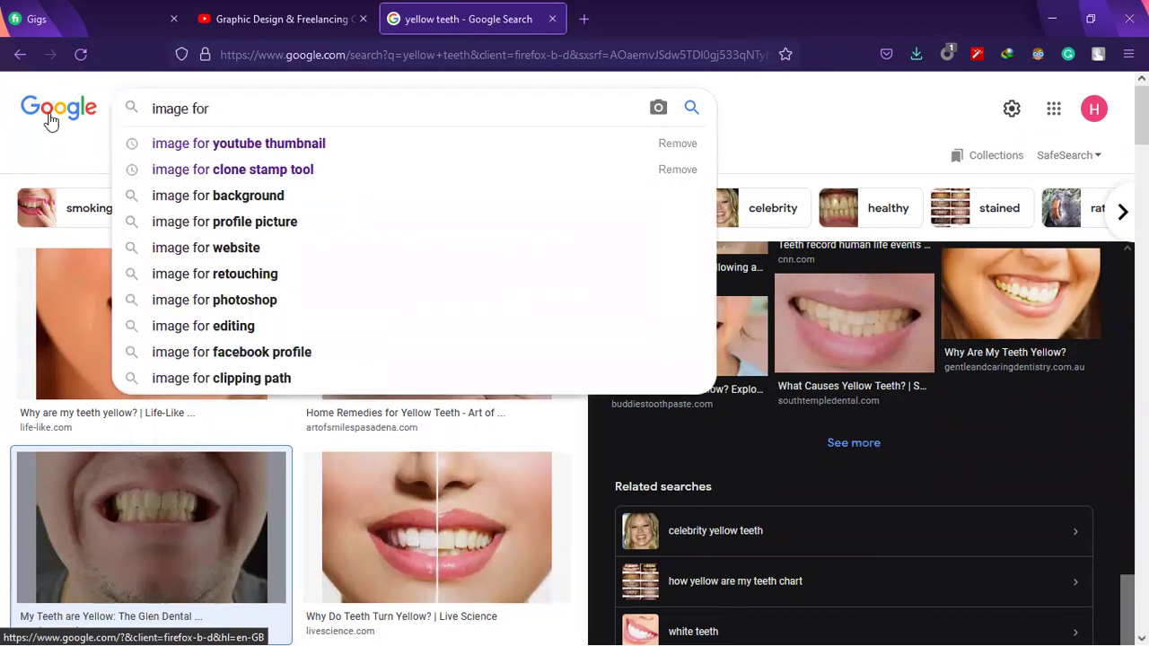
pyautogui.write('color')
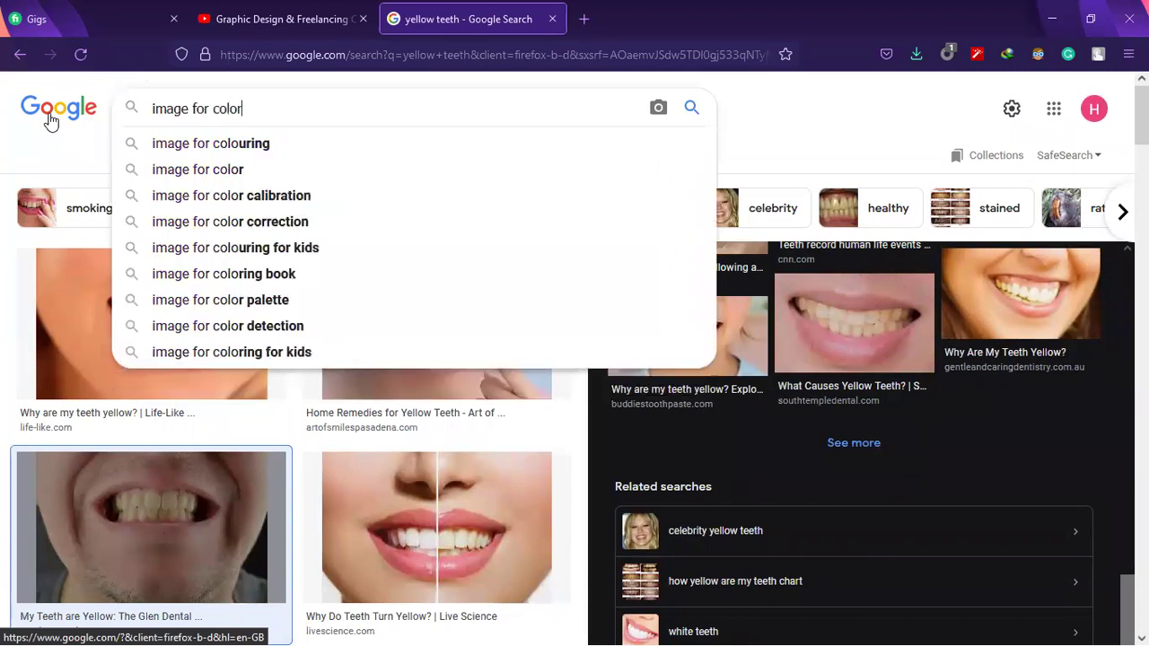
pyautogui.press('Down')
pyautogui.press('Down')
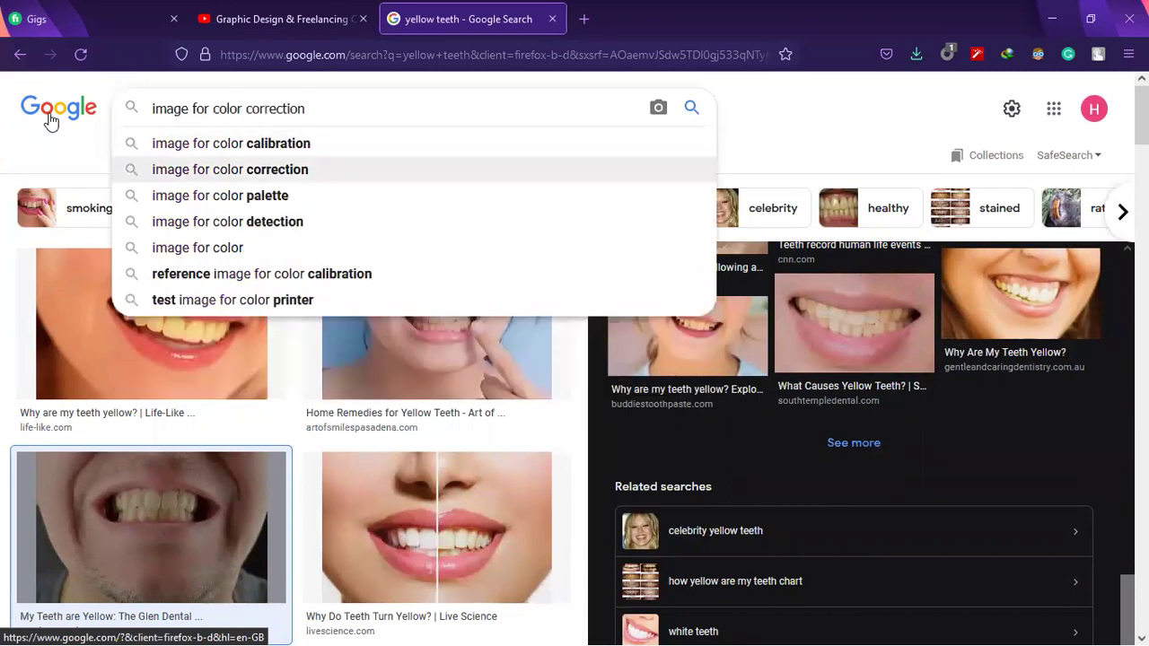
pyautogui.press('Return')
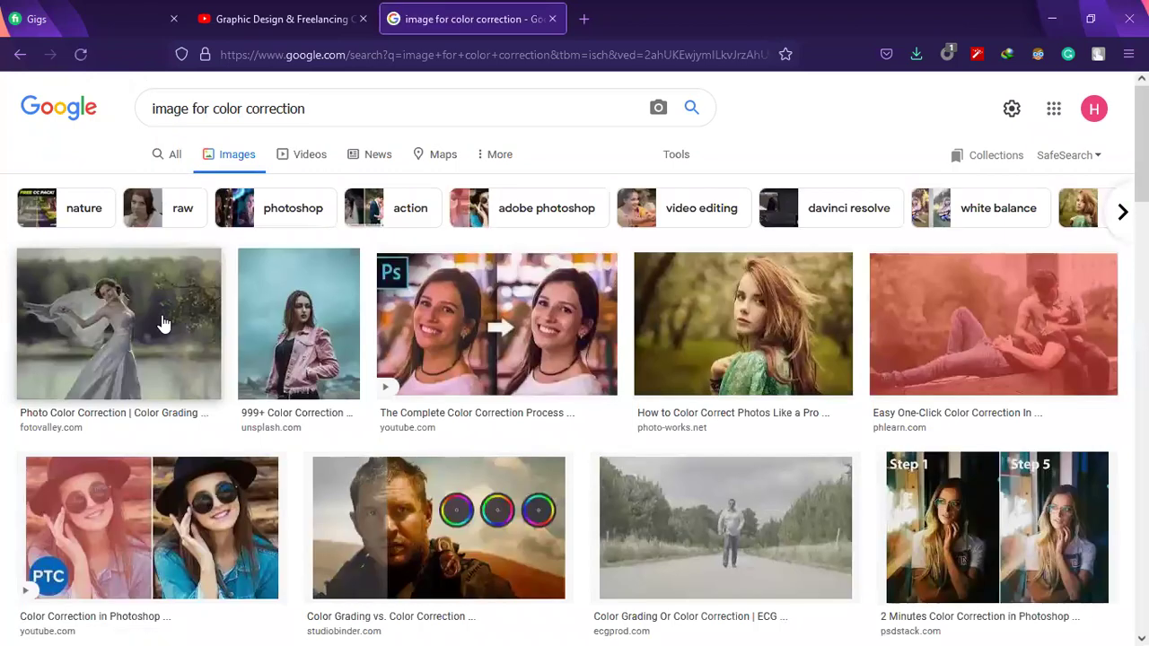
pyautogui.click(459, 329)
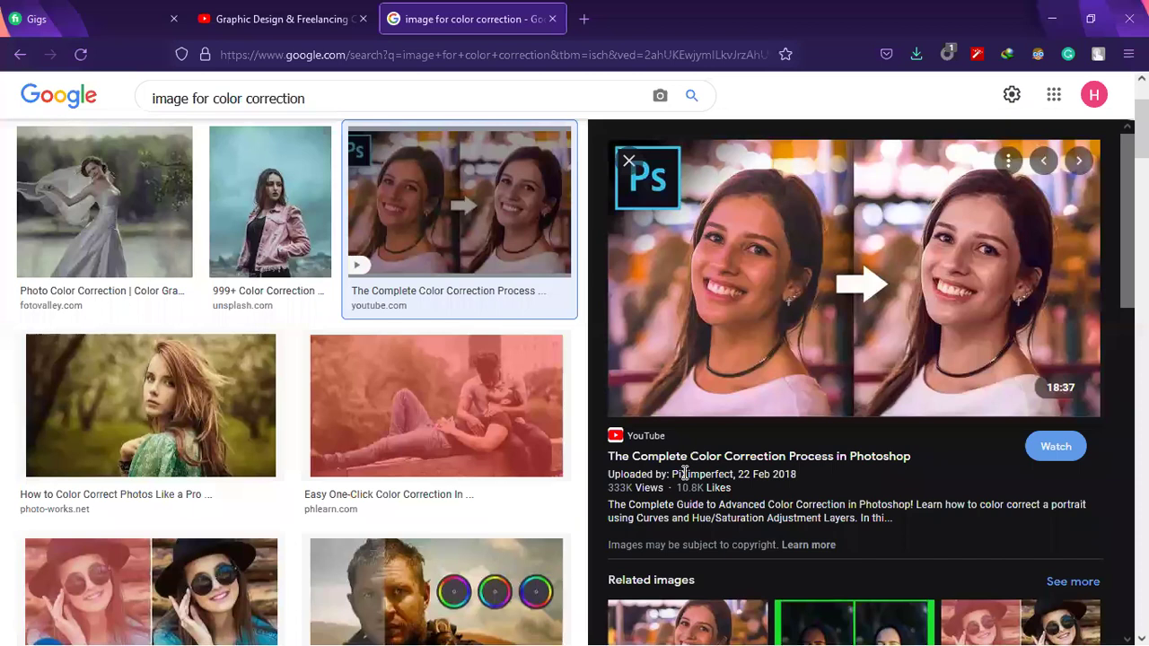
pyautogui.moveTo(675, 474); pyautogui.dragTo(726, 470)
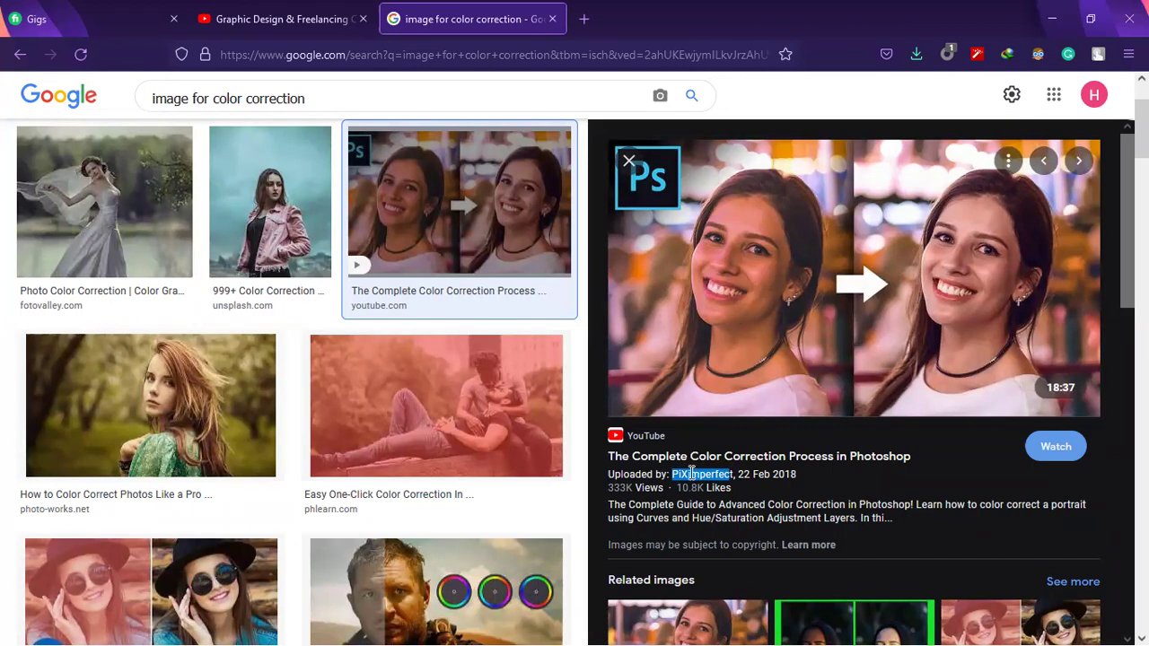
# Switch to the YouTube tab with the course module video and search for "piximperfect".
pyautogui.click(260, 13)
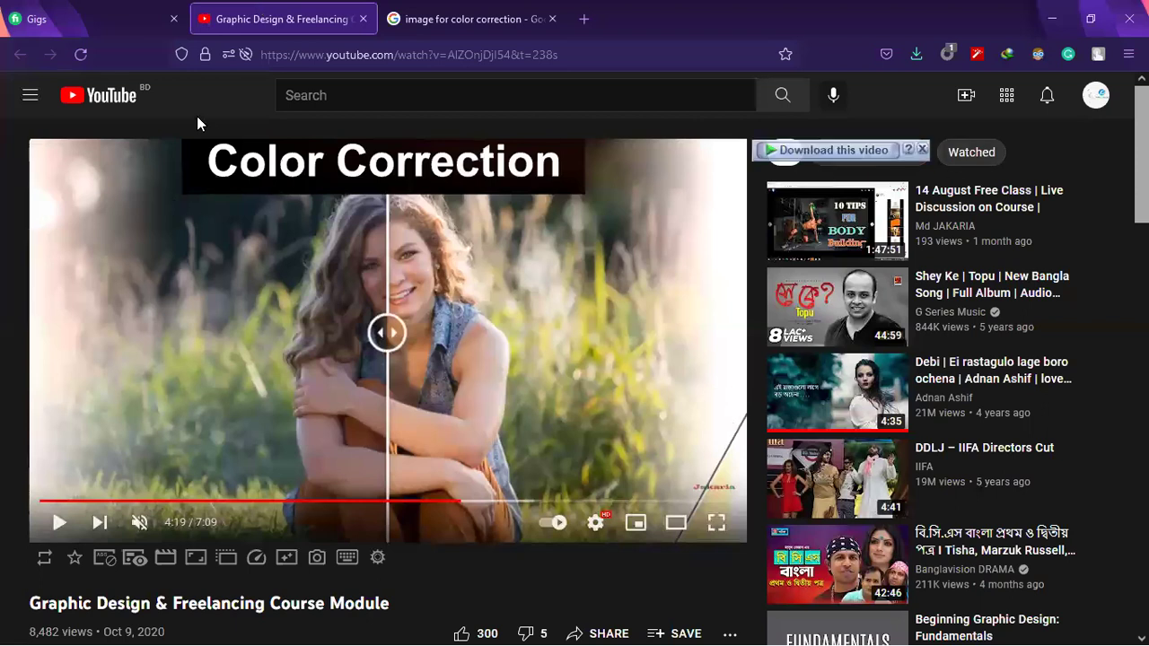
pyautogui.write('/')
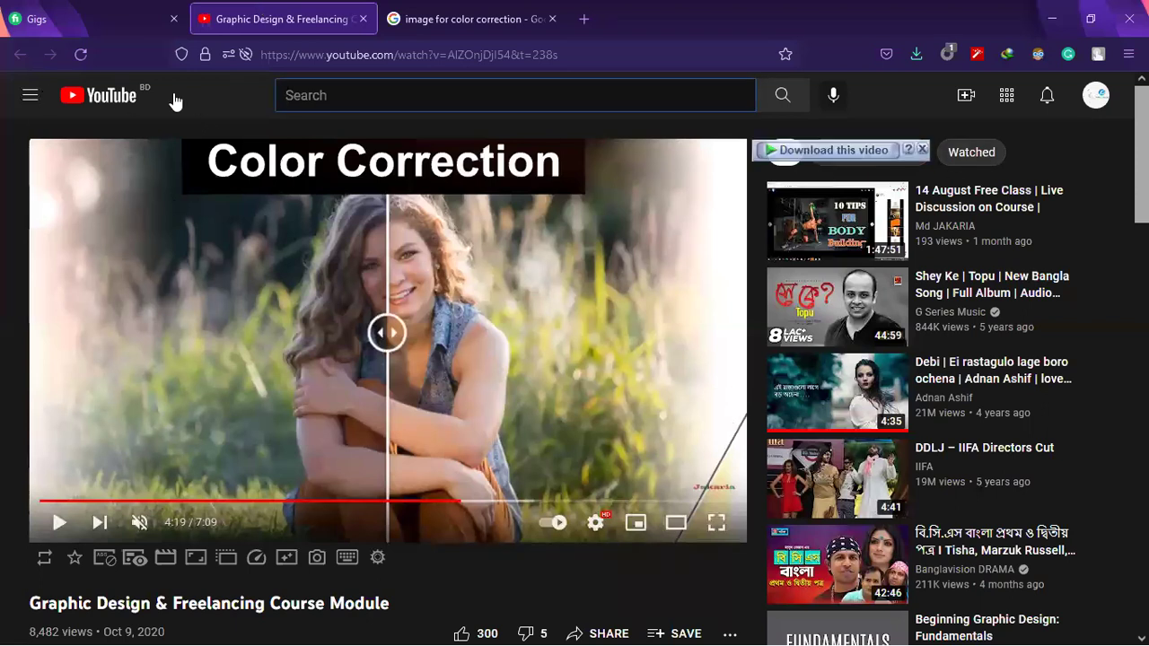
pyautogui.write('pixim')
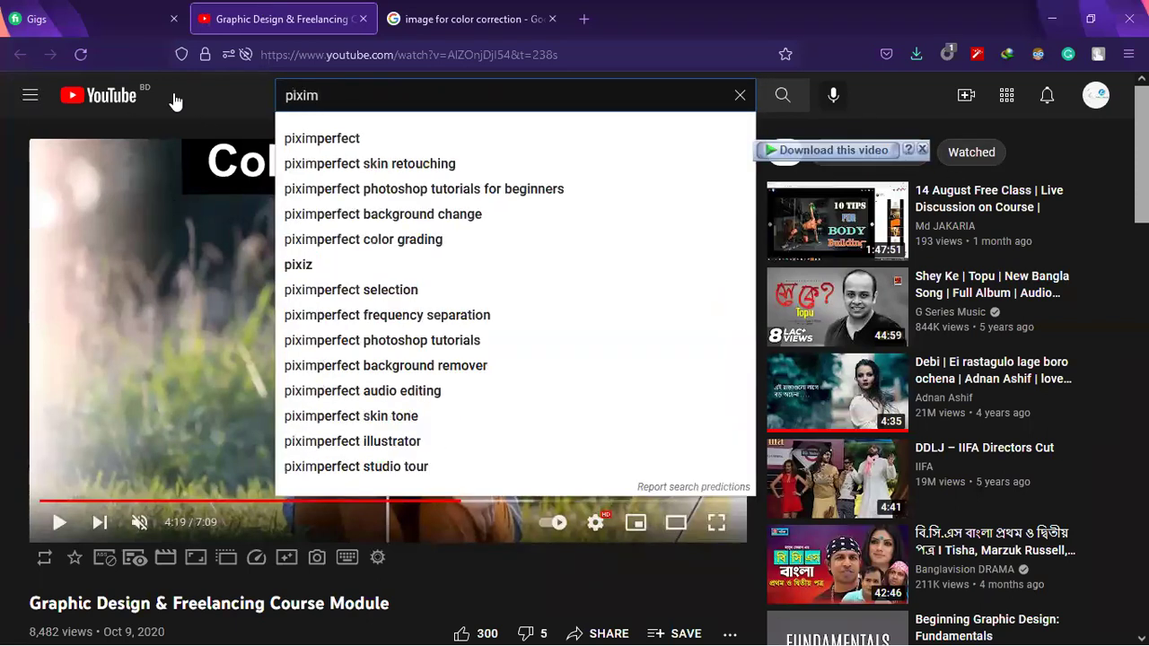
pyautogui.press('Down')
pyautogui.press('Return')
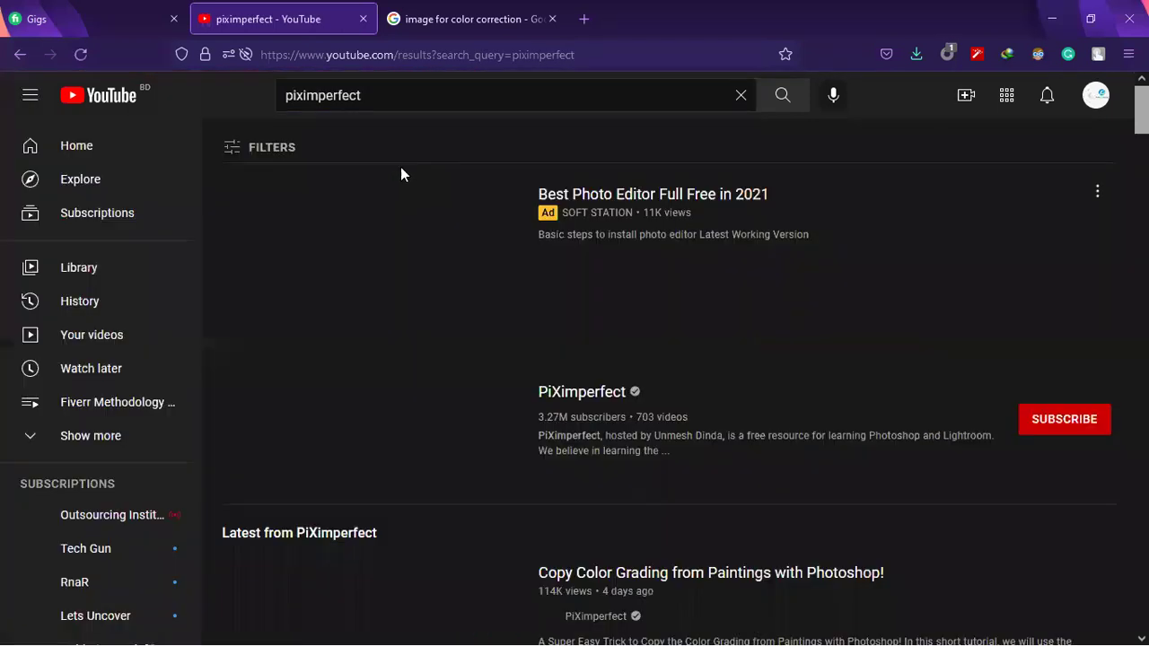
# Open the PiXimperfect channel from the search results and show its uploaded videos.
pyautogui.scroll(-2, 567, 320)
pyautogui.click(568, 321)
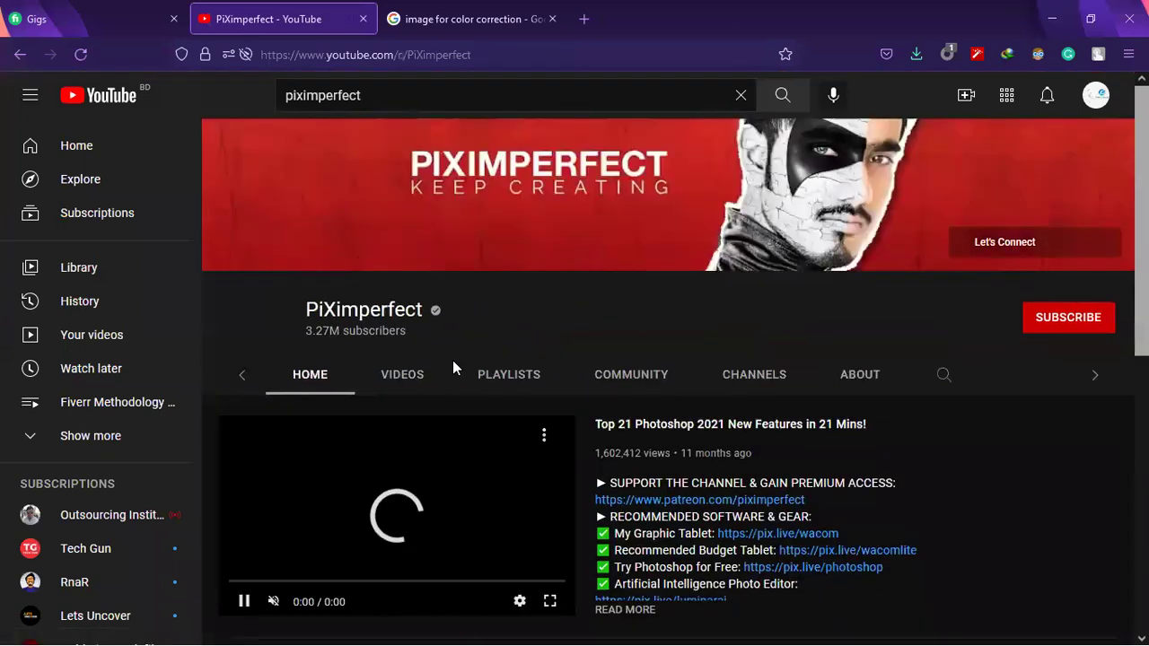
pyautogui.click(405, 374)
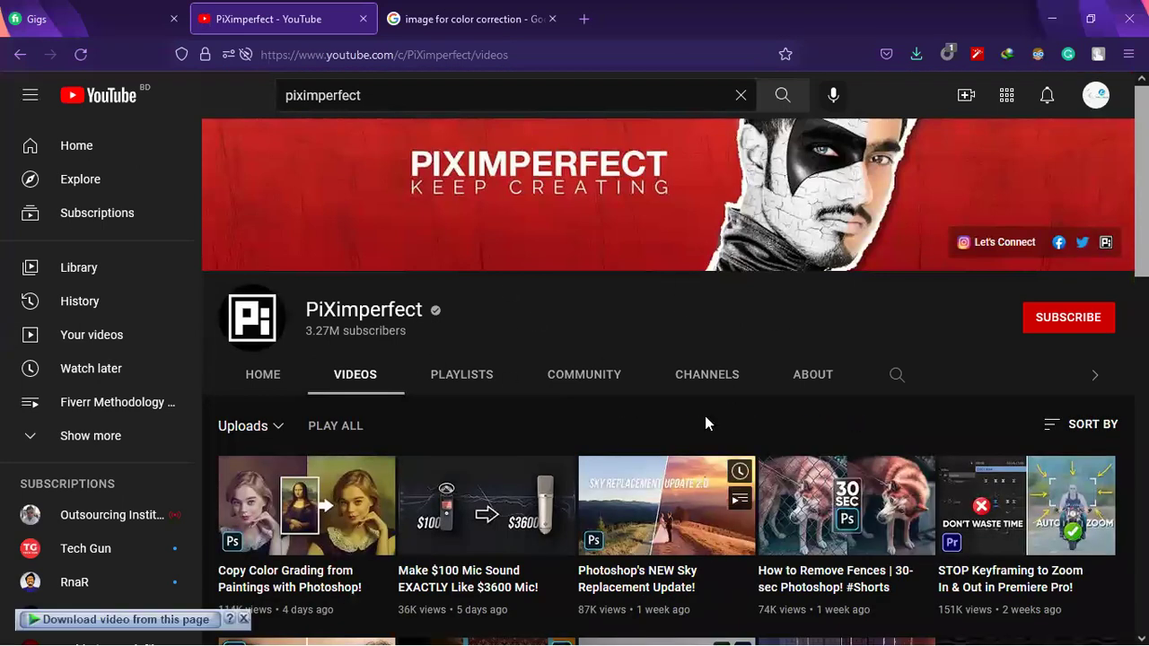
# Look through the channel's newest uploads, previewing the sky replacement update, 3D ice text and blur-to-sharpen videos.
pyautogui.moveTo(689, 541)
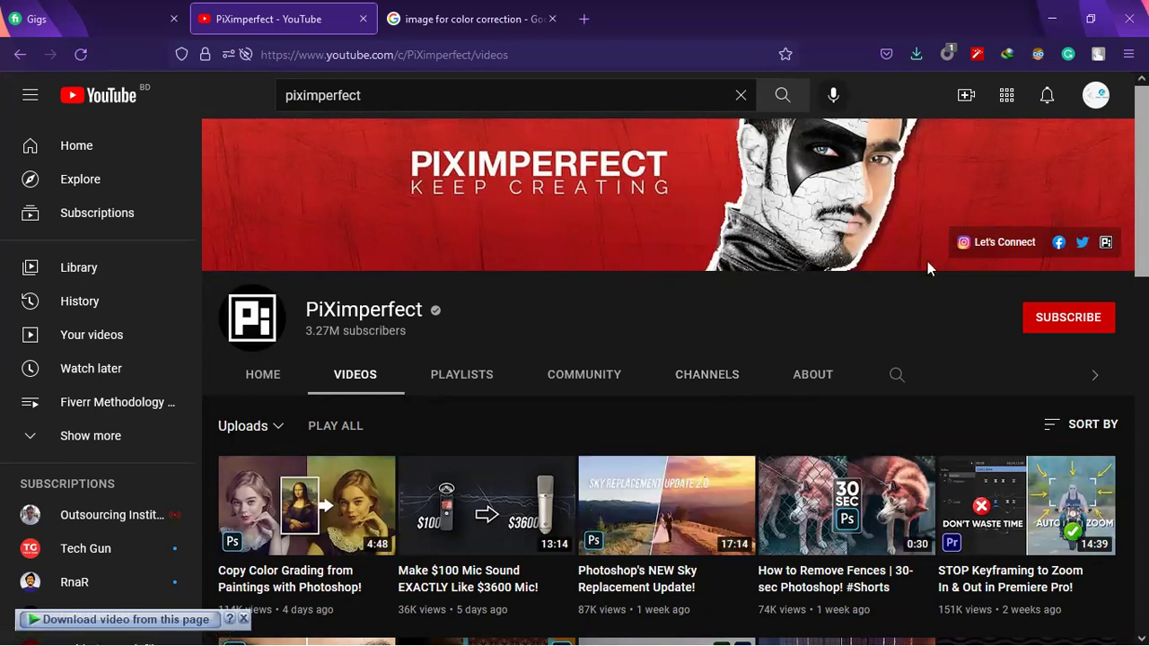
pyautogui.scroll(-3, 770, 377)
pyautogui.moveTo(571, 418)
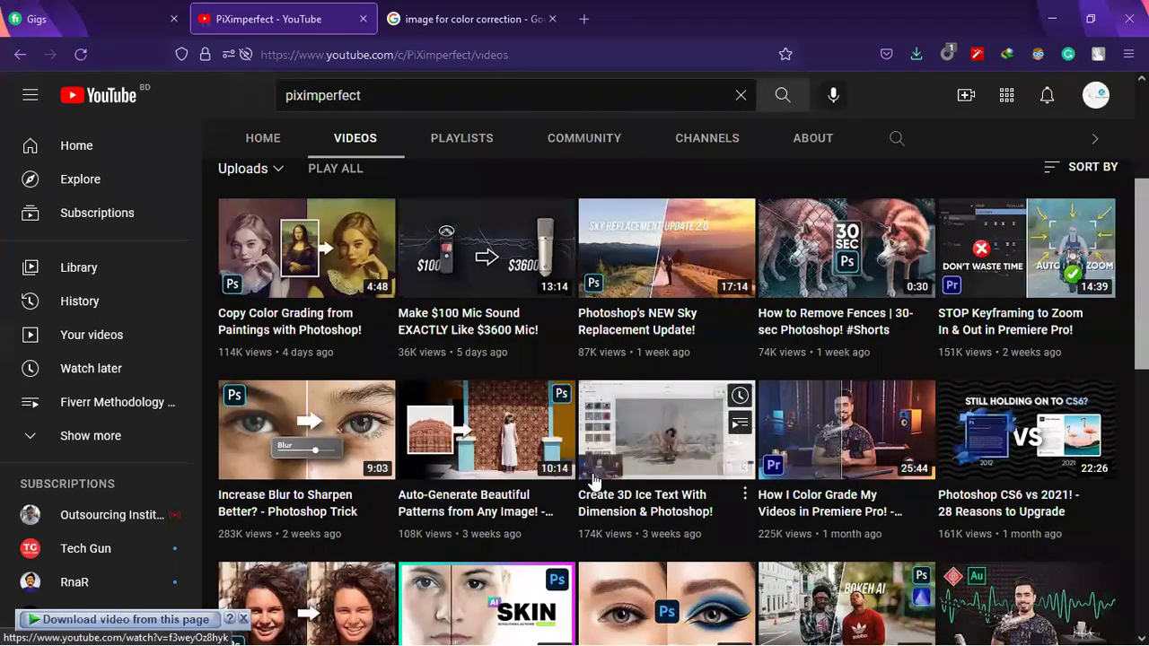
pyautogui.moveTo(662, 272)
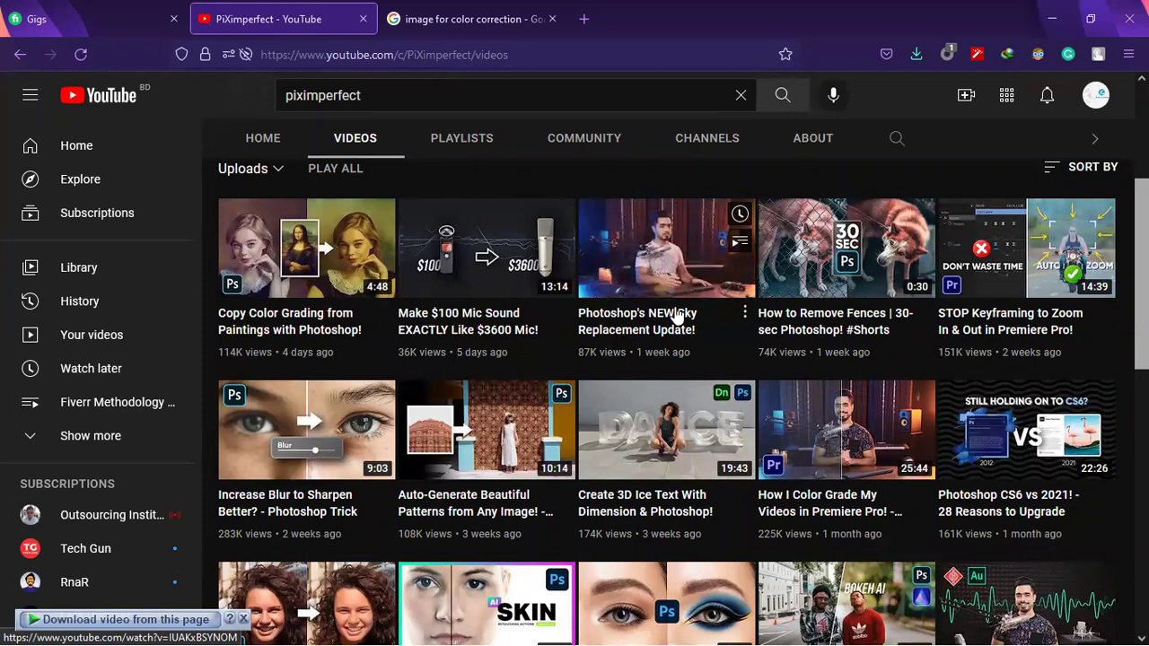
pyautogui.moveTo(623, 257)
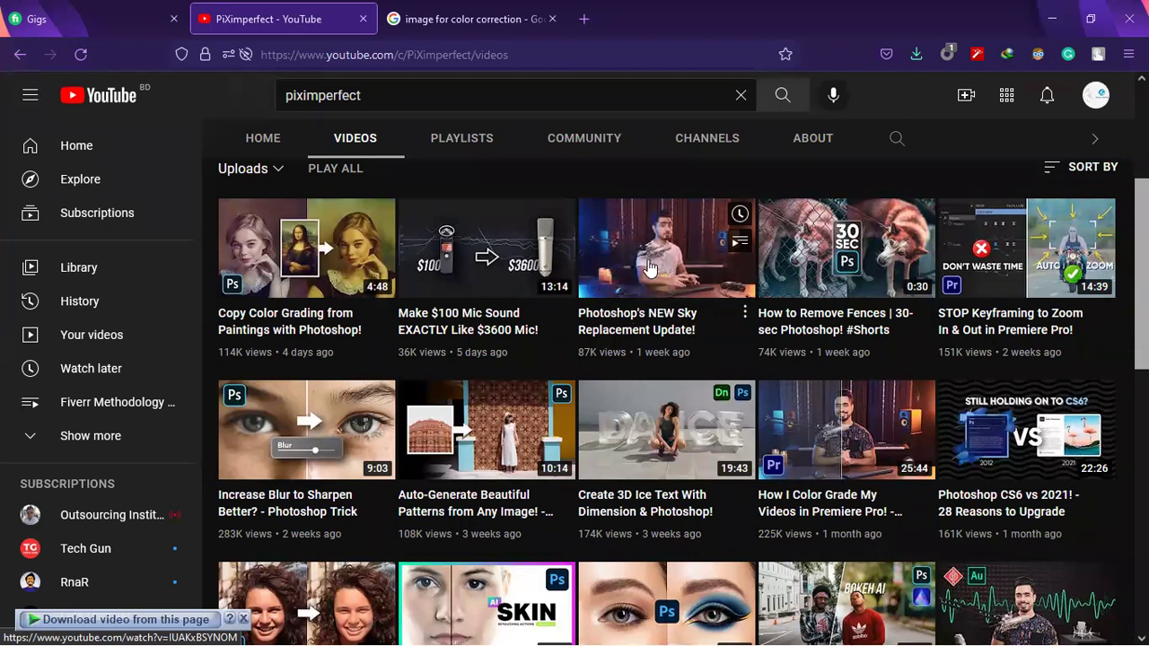
pyautogui.moveTo(371, 419)
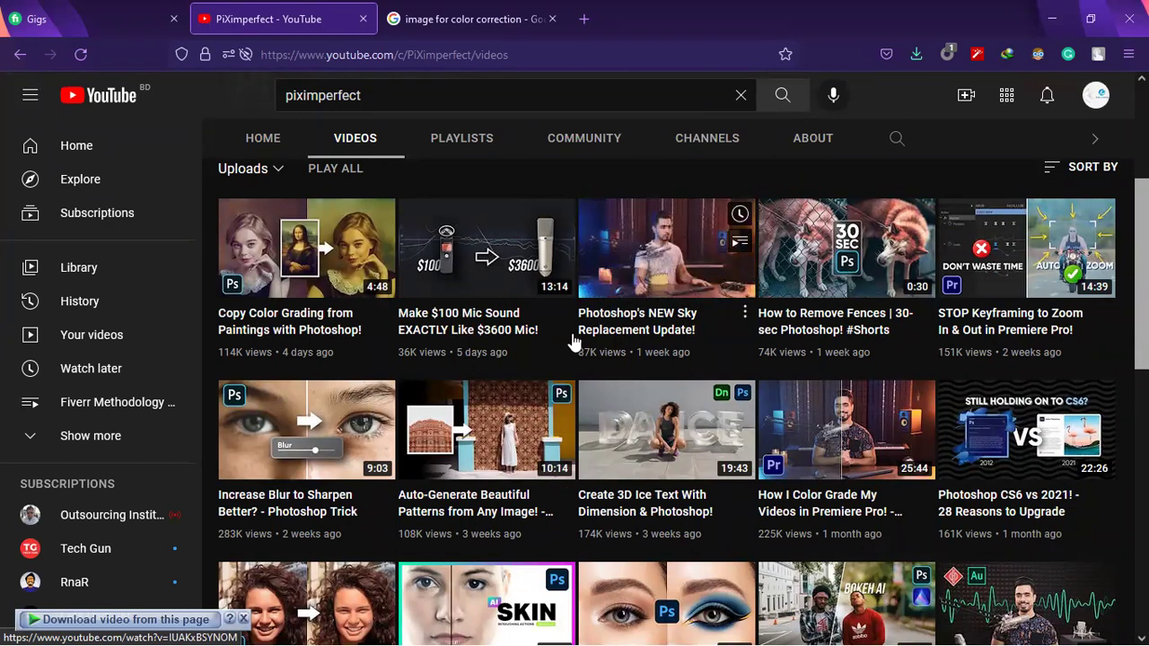
pyautogui.moveTo(647, 242)
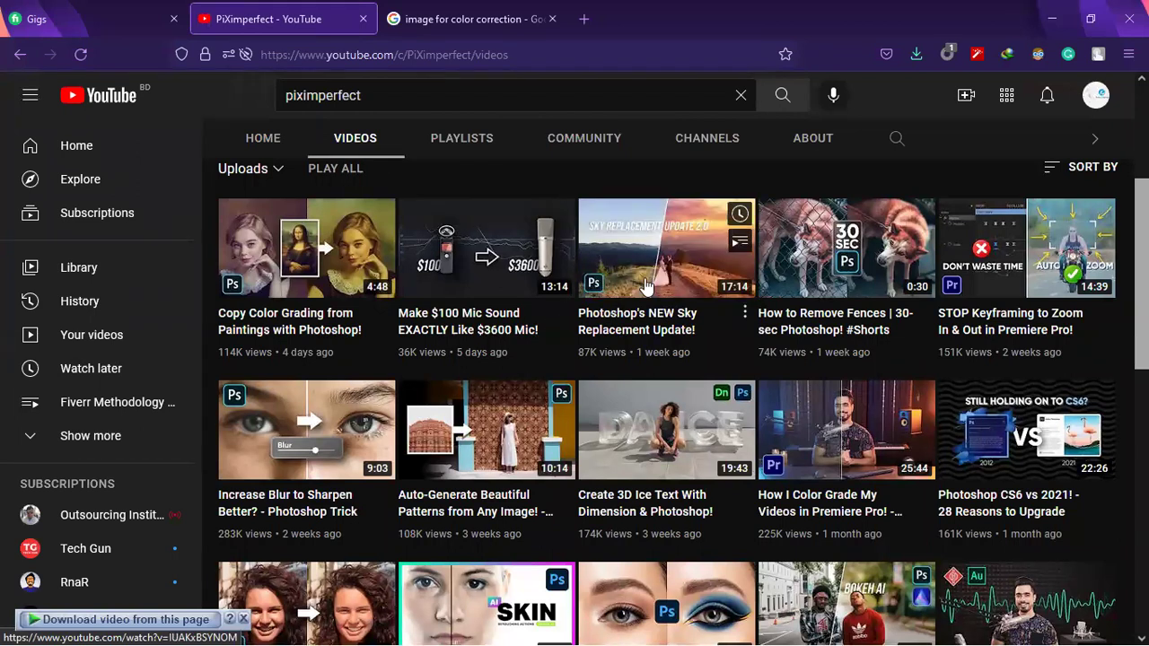
pyautogui.moveTo(348, 441)
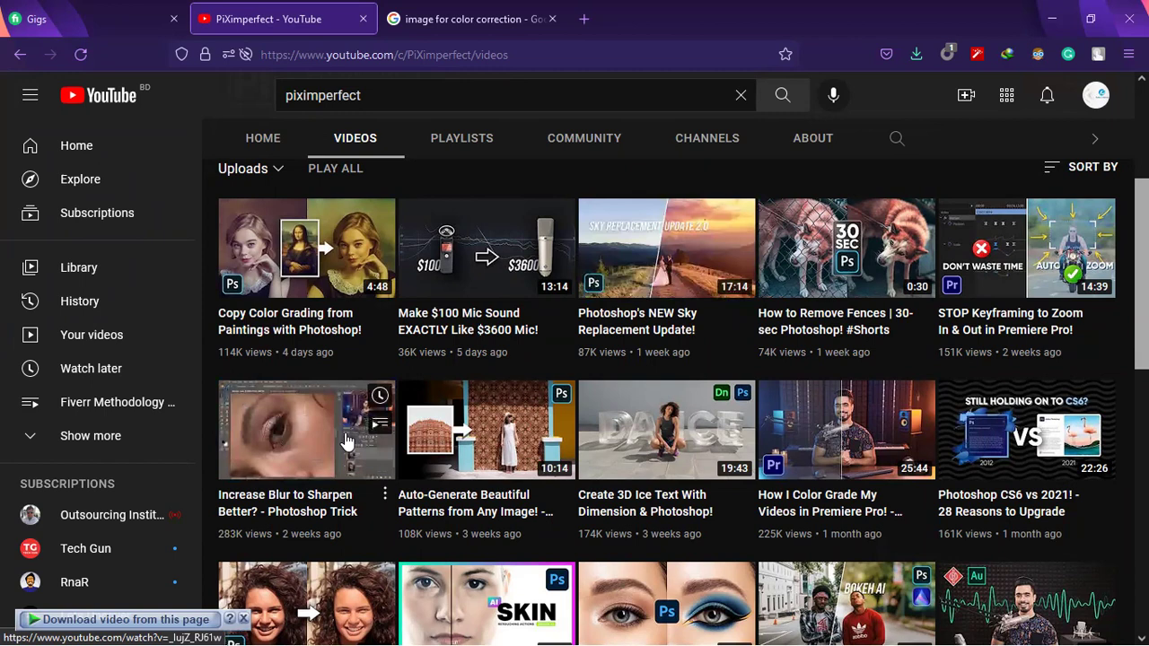
pyautogui.scroll(-2, 974, 429)
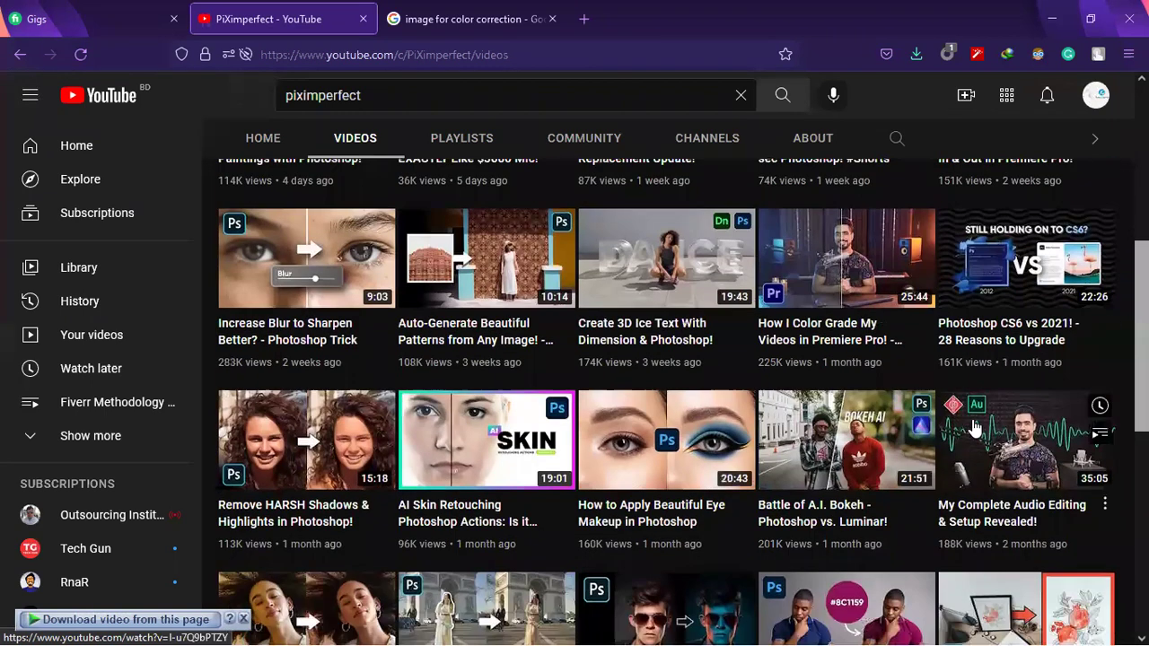
pyautogui.scroll(-1, 974, 429)
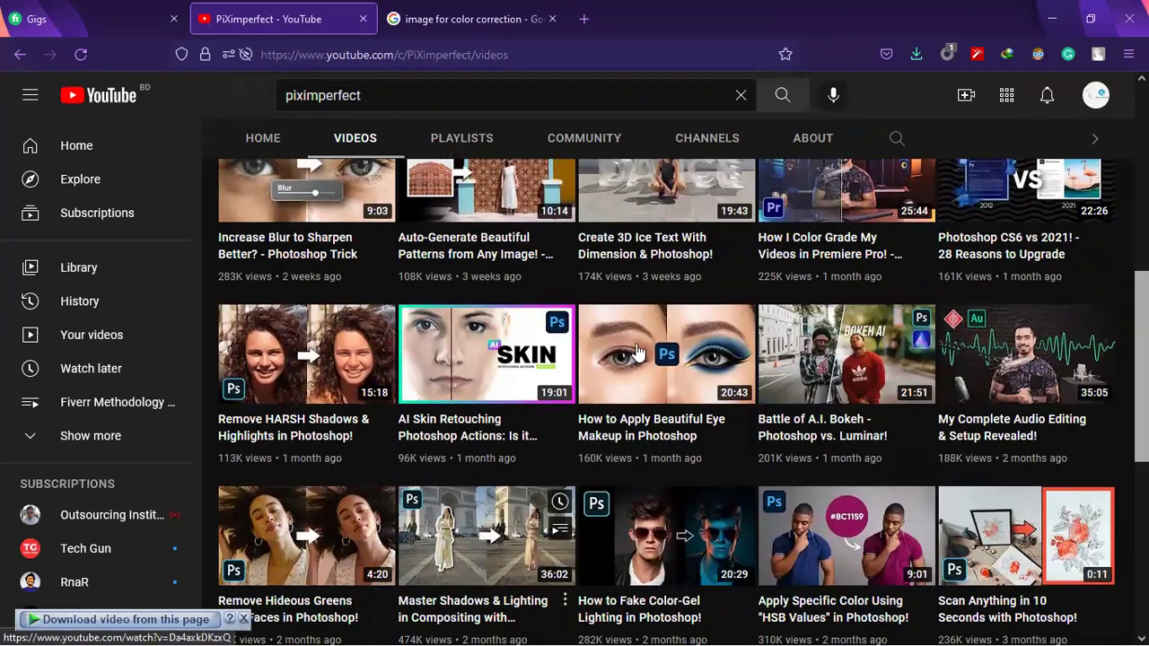
# Highlight the PiXimperfect channel name and look through the channel's older Photoshop tutorial uploads.
pyautogui.scroll(10, 635, 353)
pyautogui.moveTo(307, 310); pyautogui.dragTo(439, 310)
pyautogui.click(329, 309)
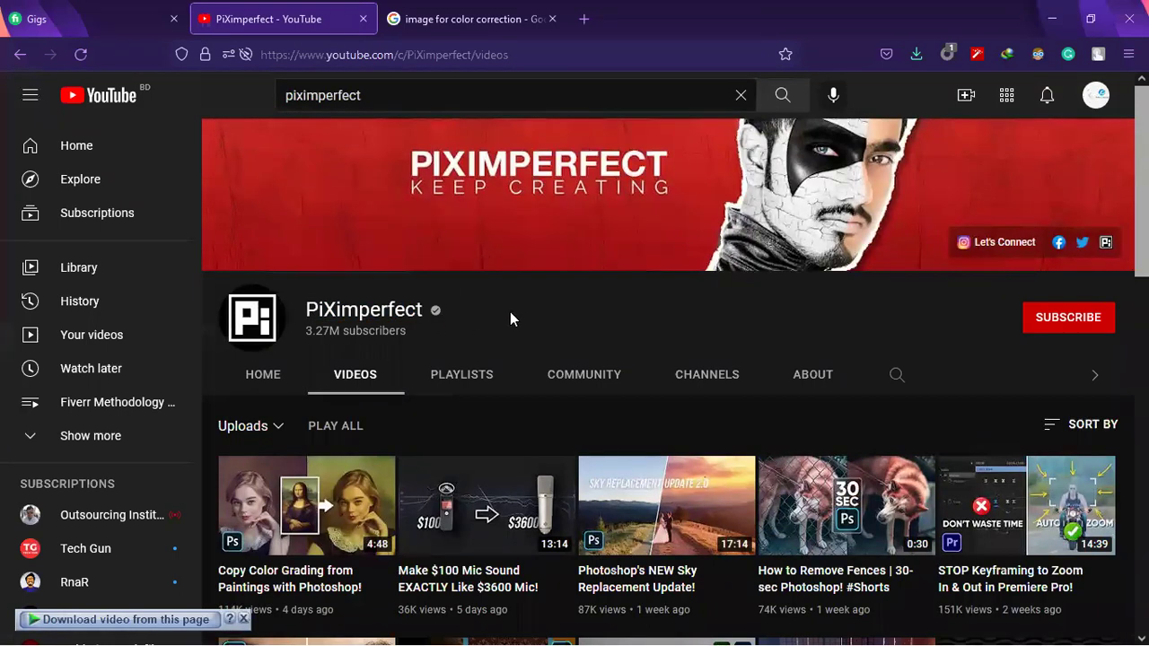
pyautogui.scroll(-10, 509, 319)
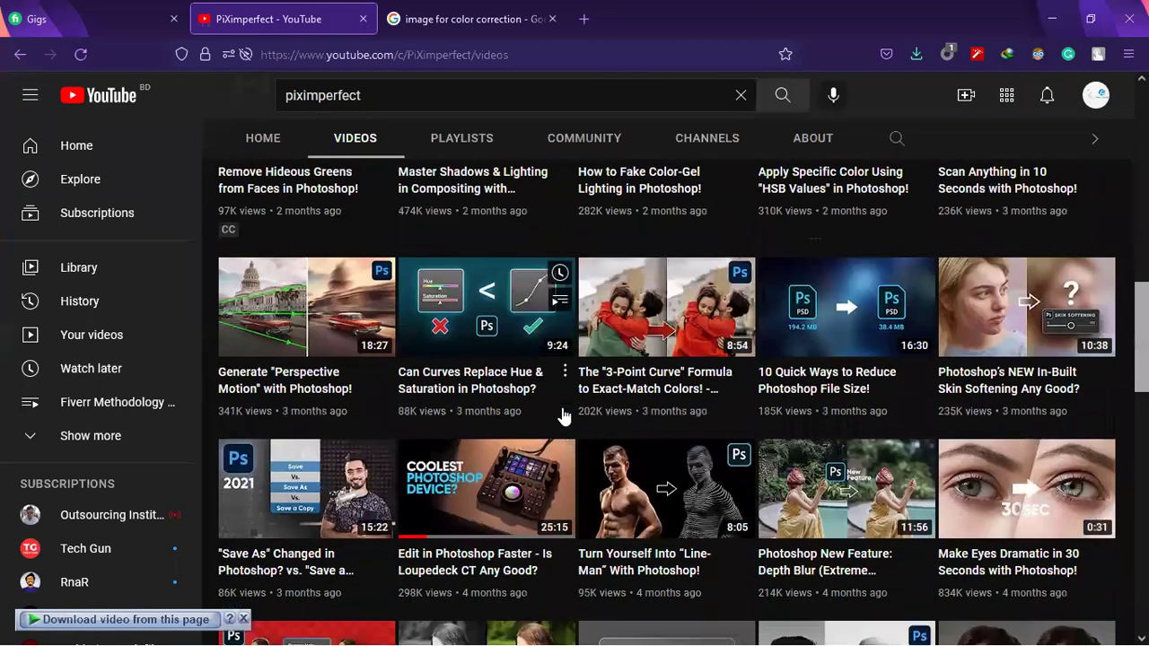
pyautogui.scroll(-5, 564, 415)
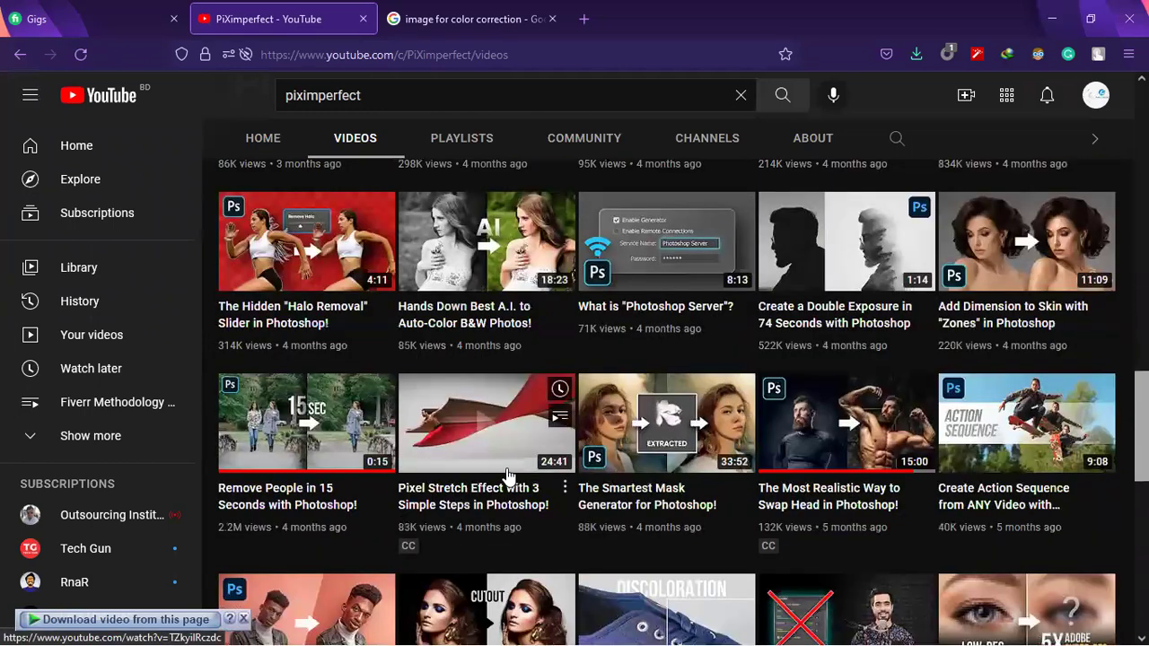
pyautogui.scroll(-2, 507, 474)
pyautogui.scroll(15, 507, 474)
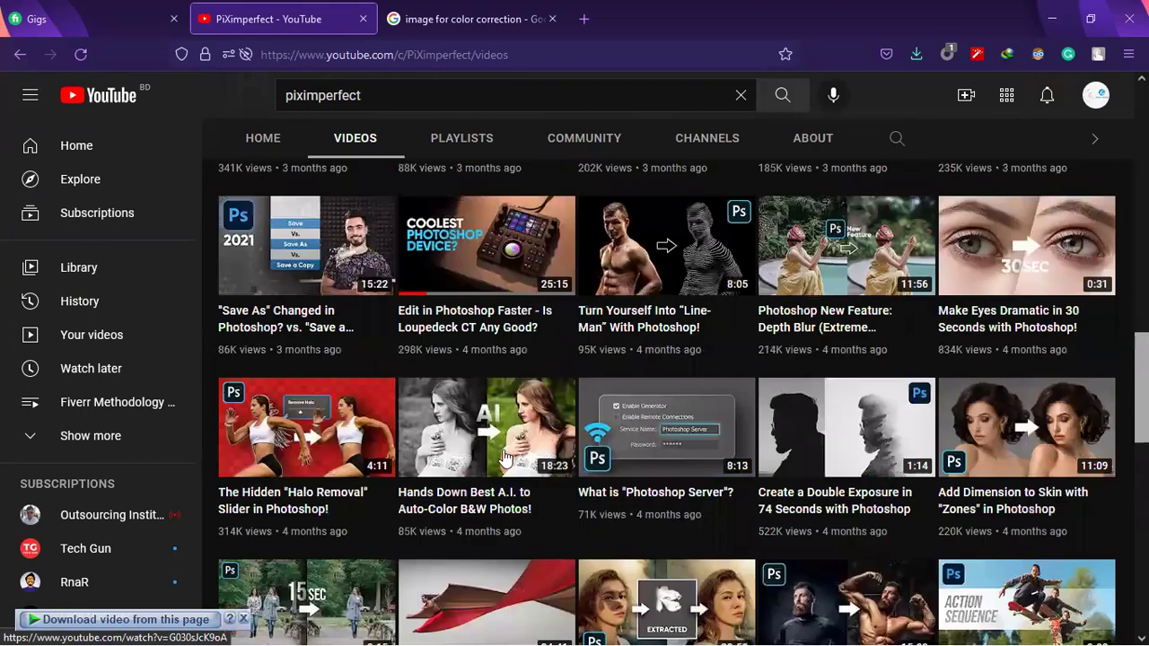
# Switch to the Google Images results and preview the related image "How to Master Color & Tone in Photoshop".
pyautogui.click(465, 8)
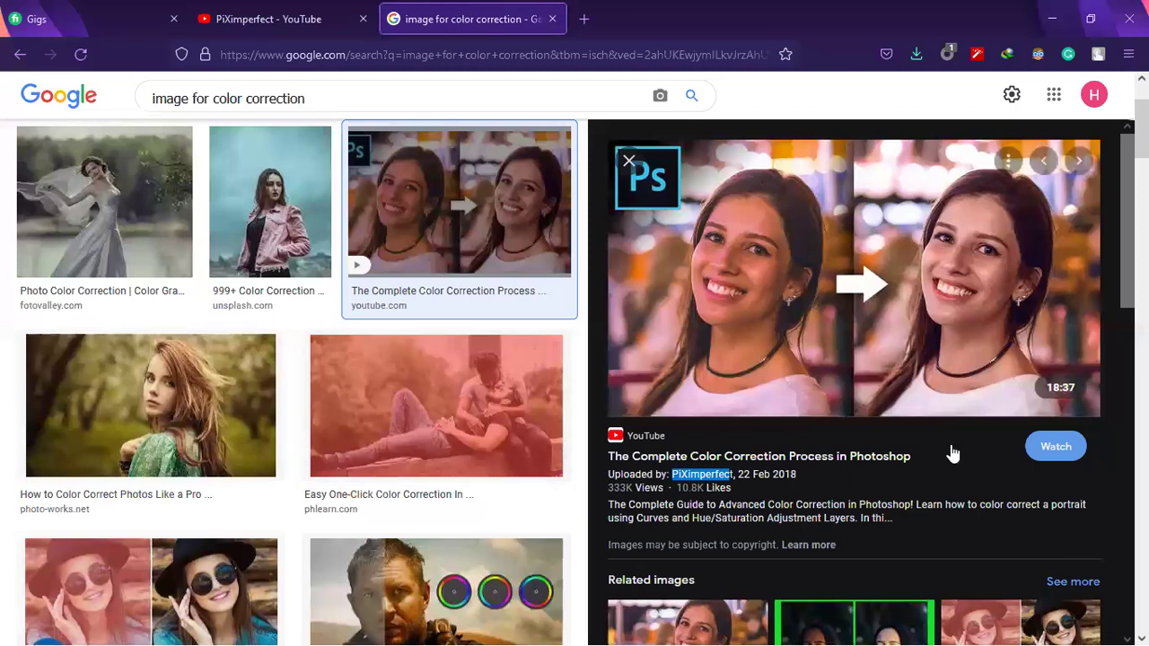
pyautogui.scroll(-2, 736, 344)
pyautogui.scroll(-2, 831, 350)
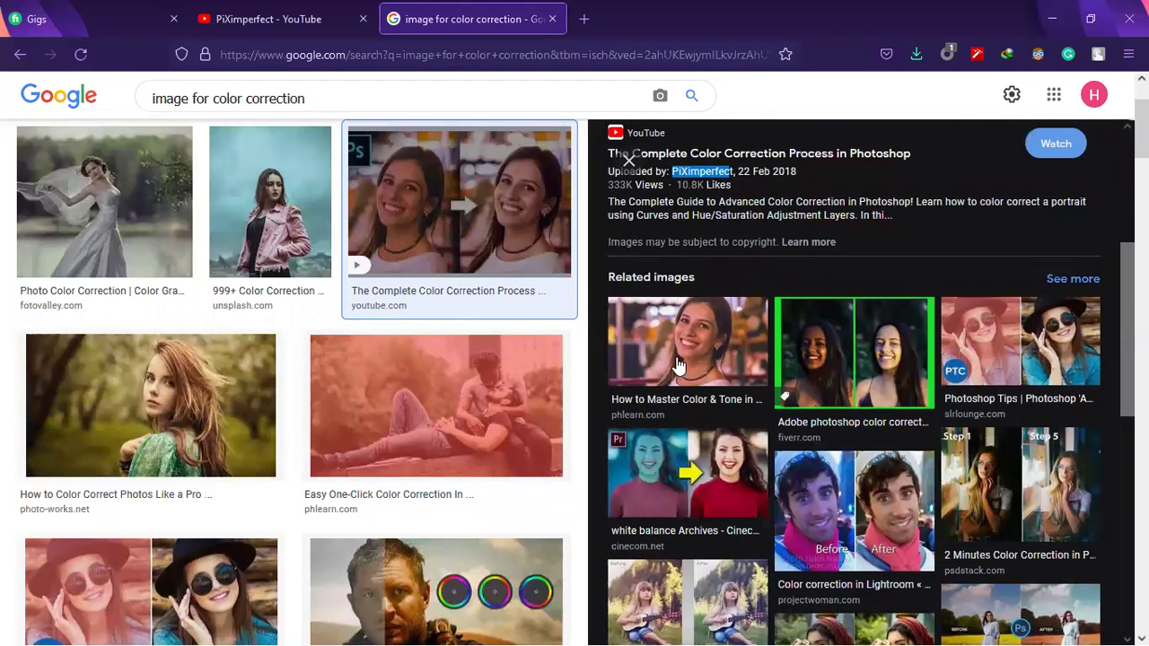
pyautogui.click(680, 356)
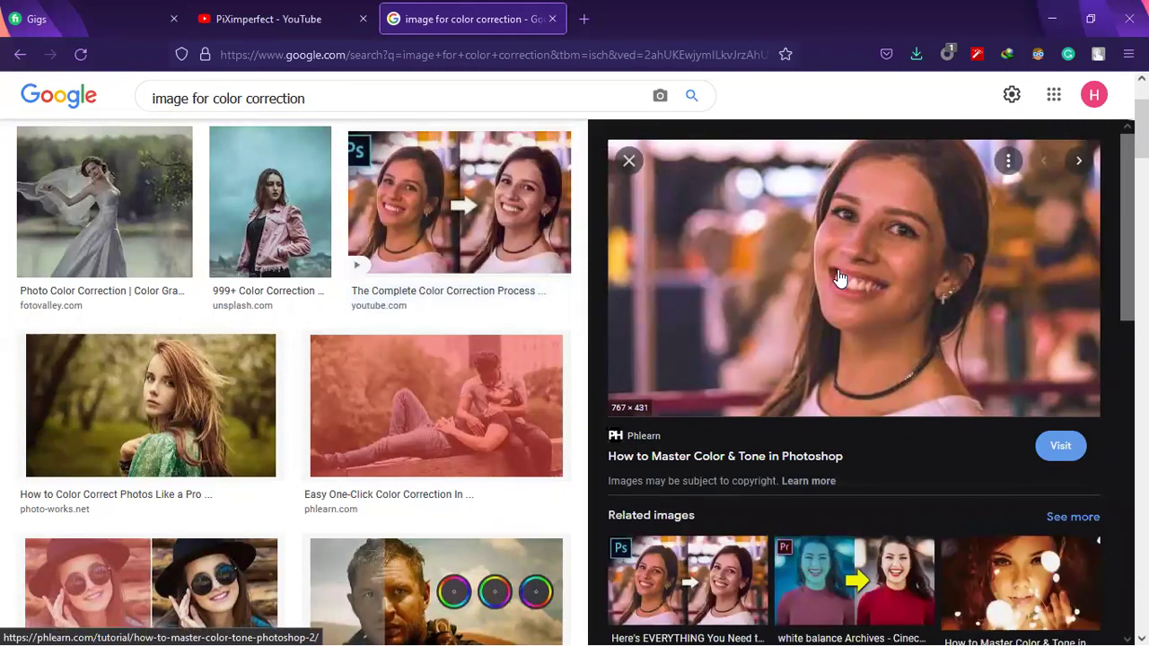
pyautogui.rightClick(839, 278)
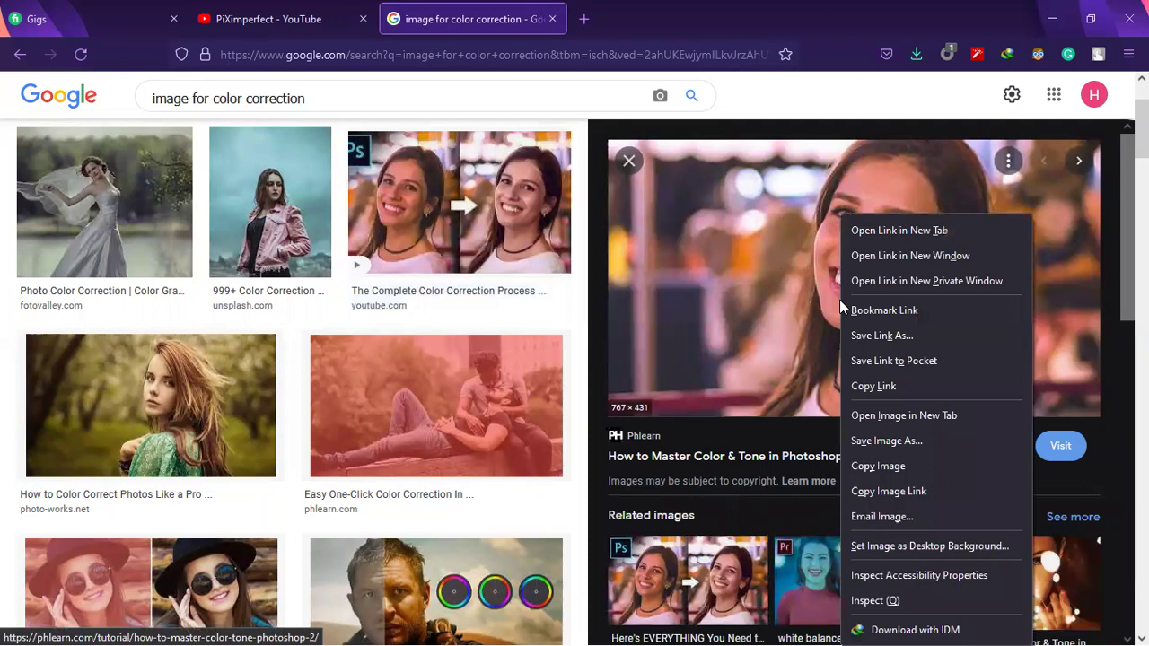
pyautogui.click(870, 441)
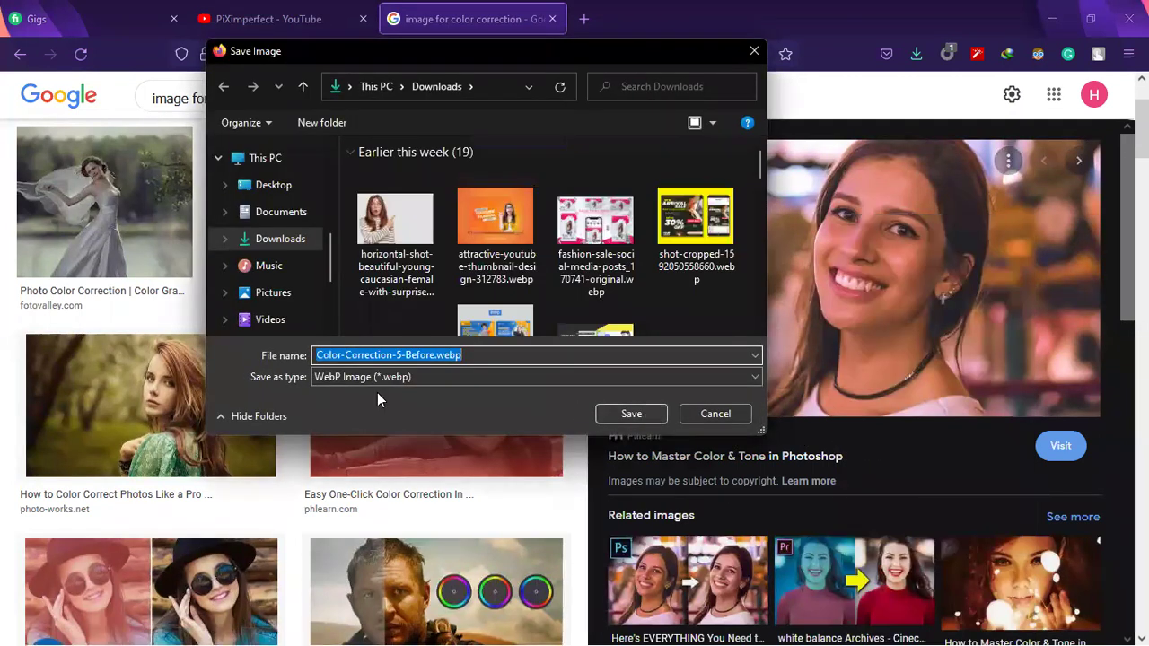
pyautogui.click(716, 414)
# Look through the related images below the portrait preview for other color correction photos.
pyautogui.scroll(-3, 464, 431)
pyautogui.scroll(-2, 834, 440)
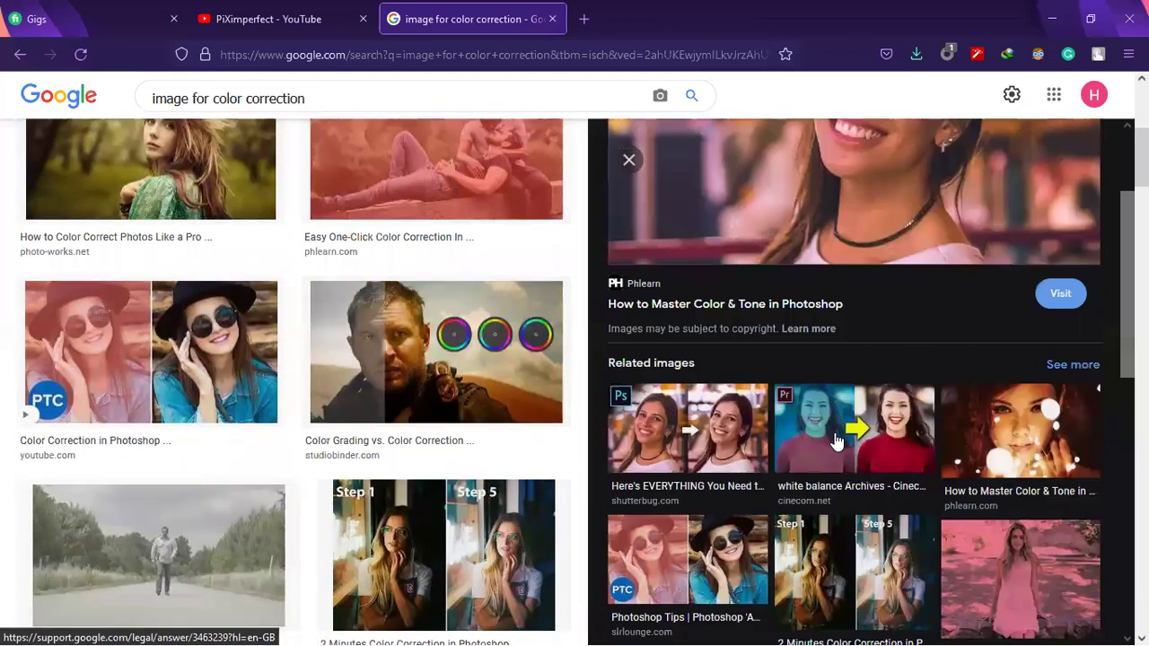
pyautogui.scroll(-2, 835, 440)
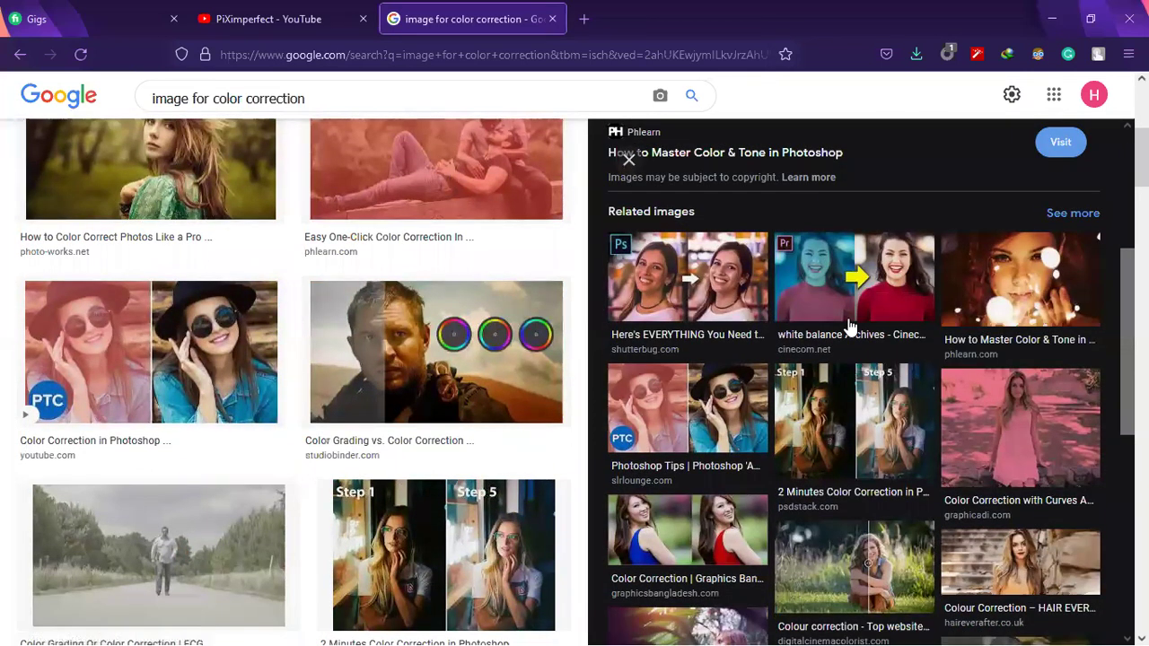
pyautogui.scroll(-1, 849, 326)
pyautogui.scroll(-2, 851, 395)
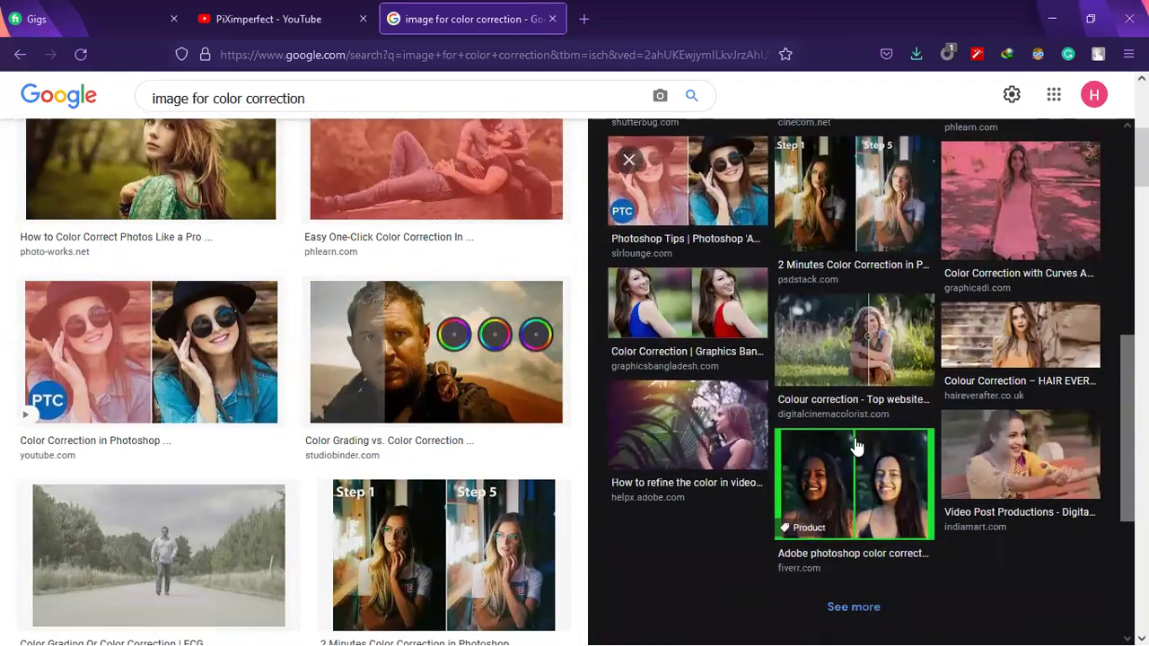
pyautogui.scroll(5, 856, 447)
pyautogui.scroll(-8, 1082, 287)
pyautogui.scroll(3, 1082, 287)
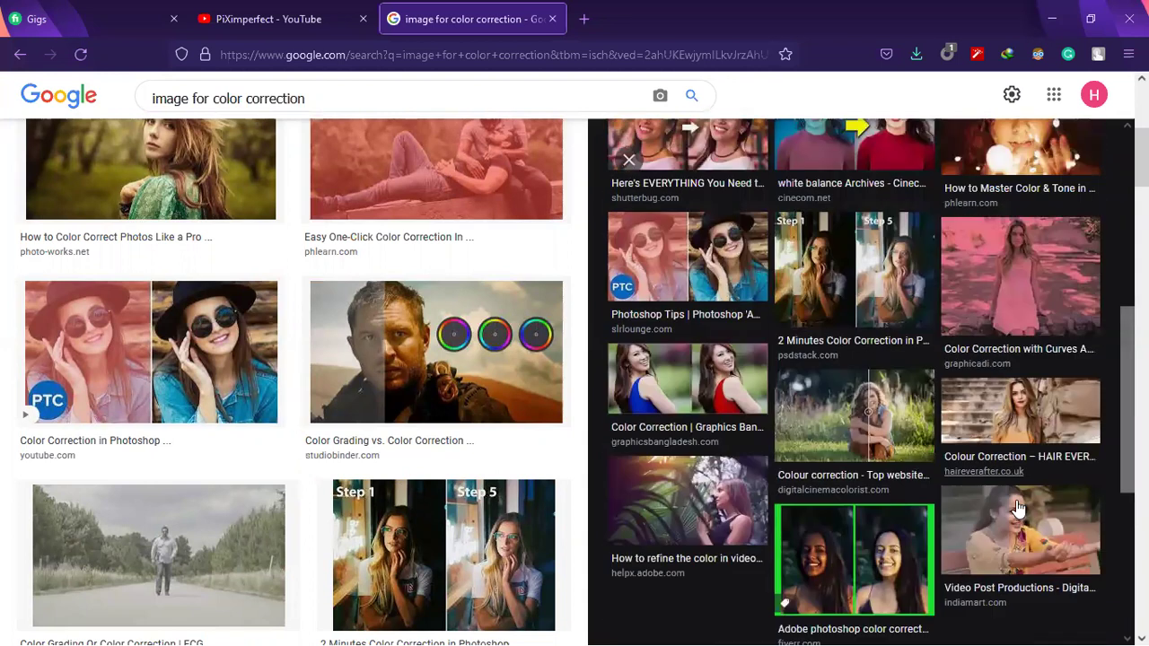
# Copy the previewed Phlearn portrait image to the clipboard and switch to Photoshop.
pyautogui.click(825, 296)
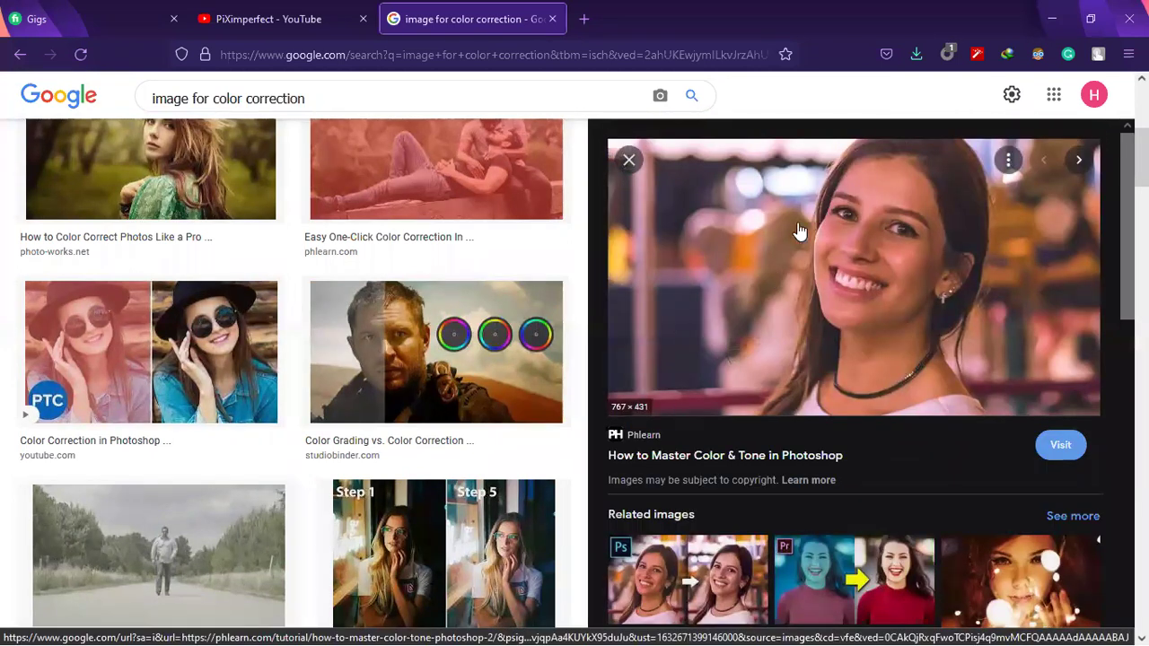
pyautogui.rightClick(733, 204)
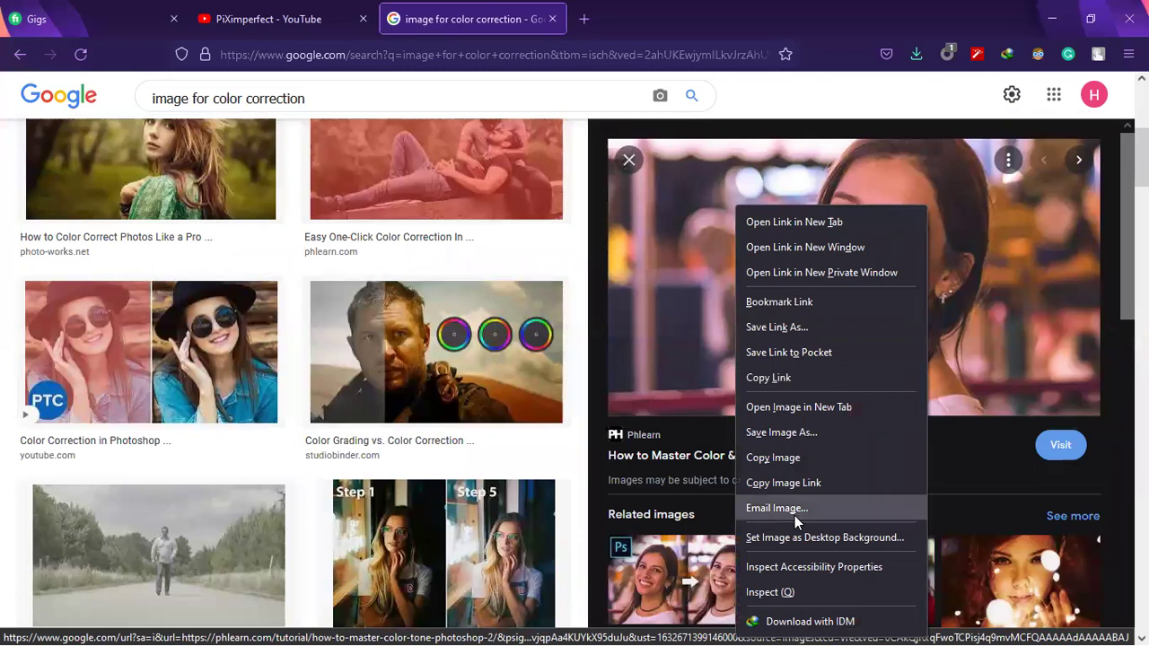
pyautogui.click(773, 458)
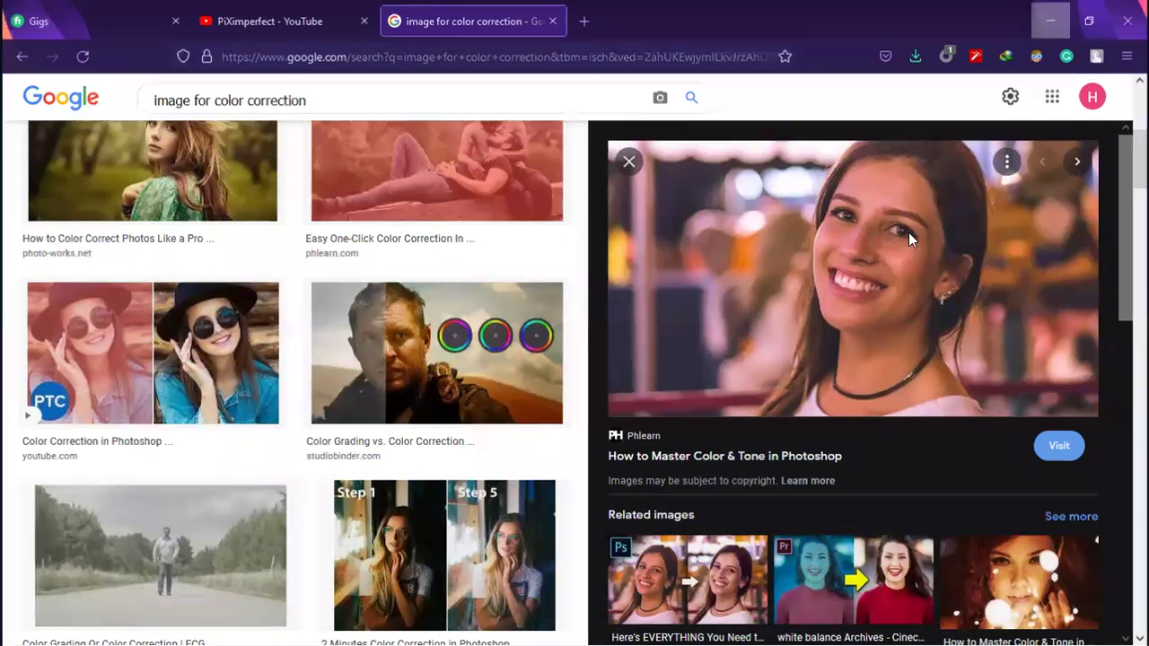
pyautogui.click(1052, 18)
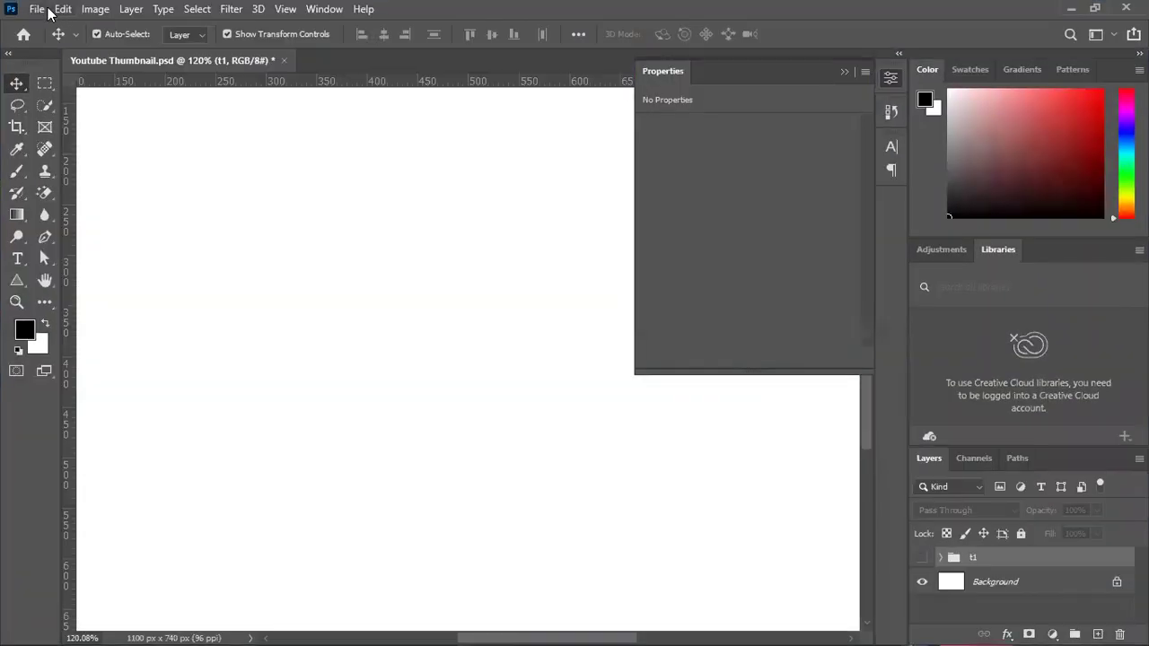
# Set up a new clipboard-sized document with a resolution of 96 pixels/inch.
pyautogui.click(37, 9)
pyautogui.click(167, 196)
pyautogui.hotkey('ctrl', 'n')
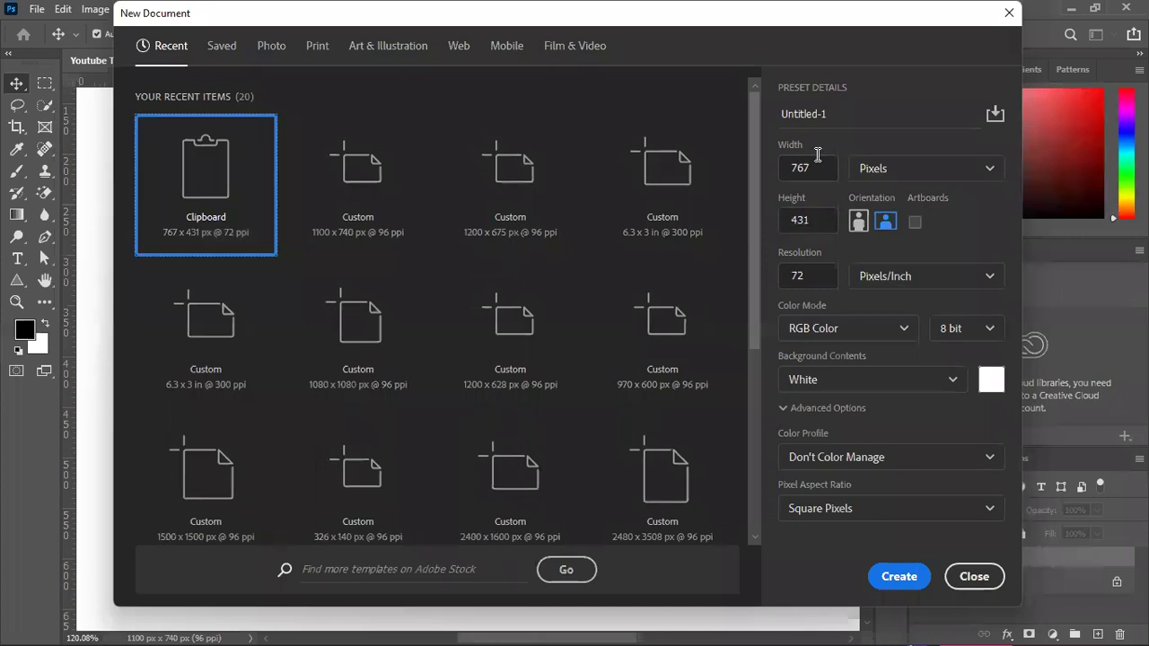
pyautogui.doubleClick(818, 278)
pyautogui.press('BackSpace')
pyautogui.hotkey('ctrl', 'z')
pyautogui.write('96')
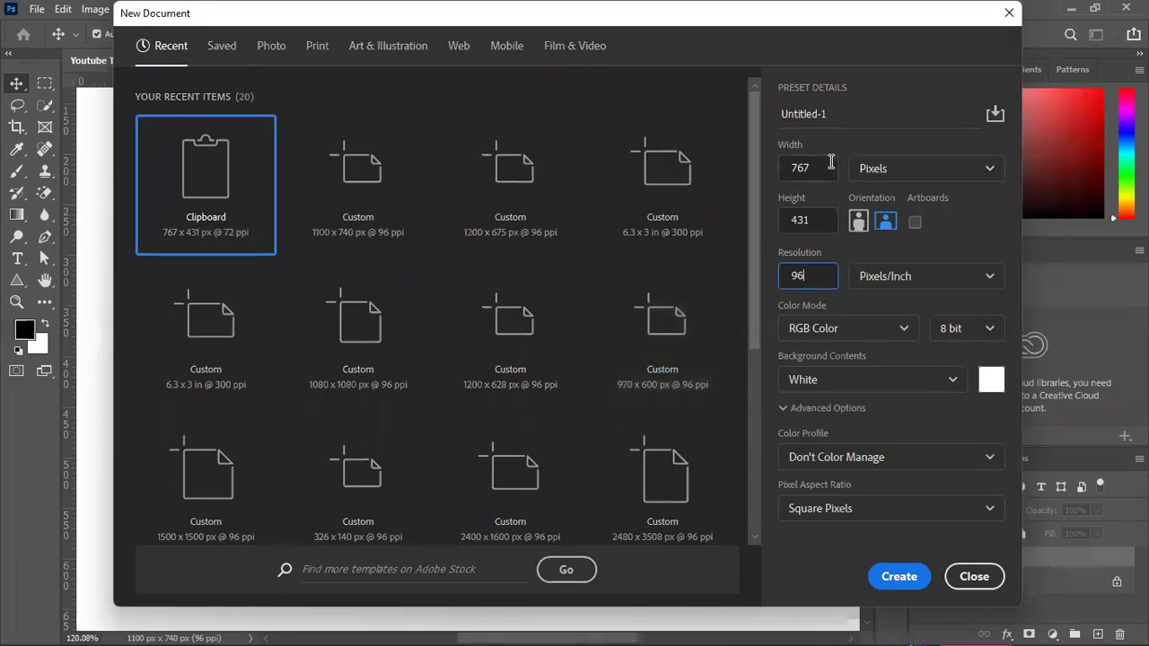
# Create the 767 x 431 px document and paste the copied portrait into it.
pyautogui.click(821, 169)
pyautogui.doubleClick(808, 225)
pyautogui.click(817, 169)
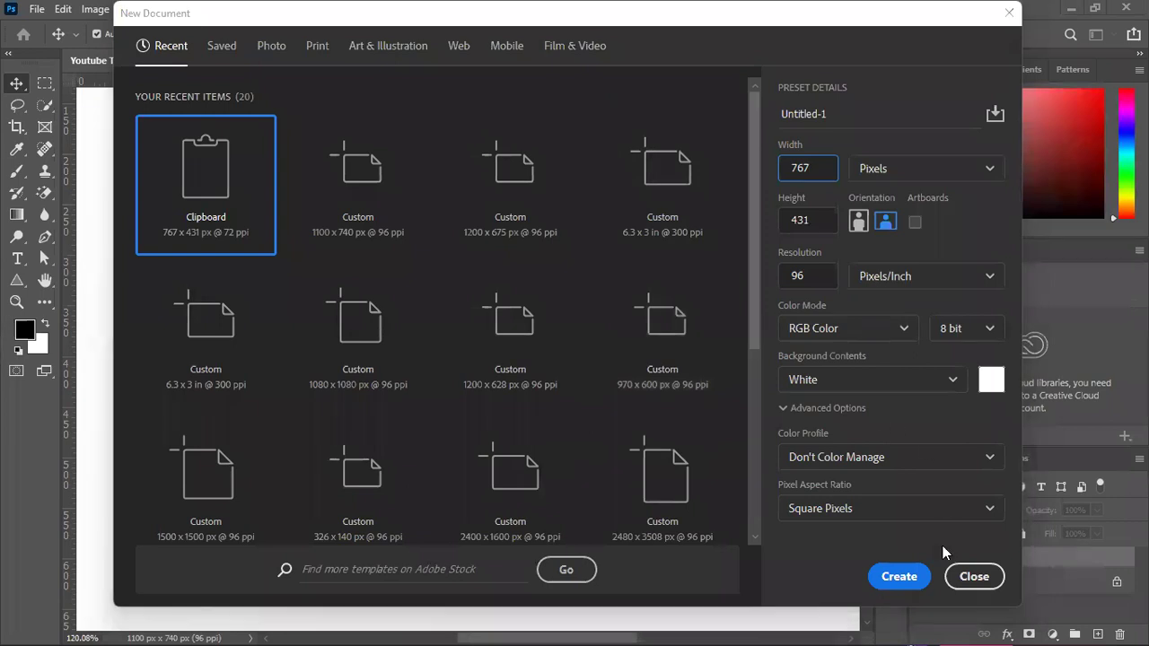
pyautogui.click(898, 577)
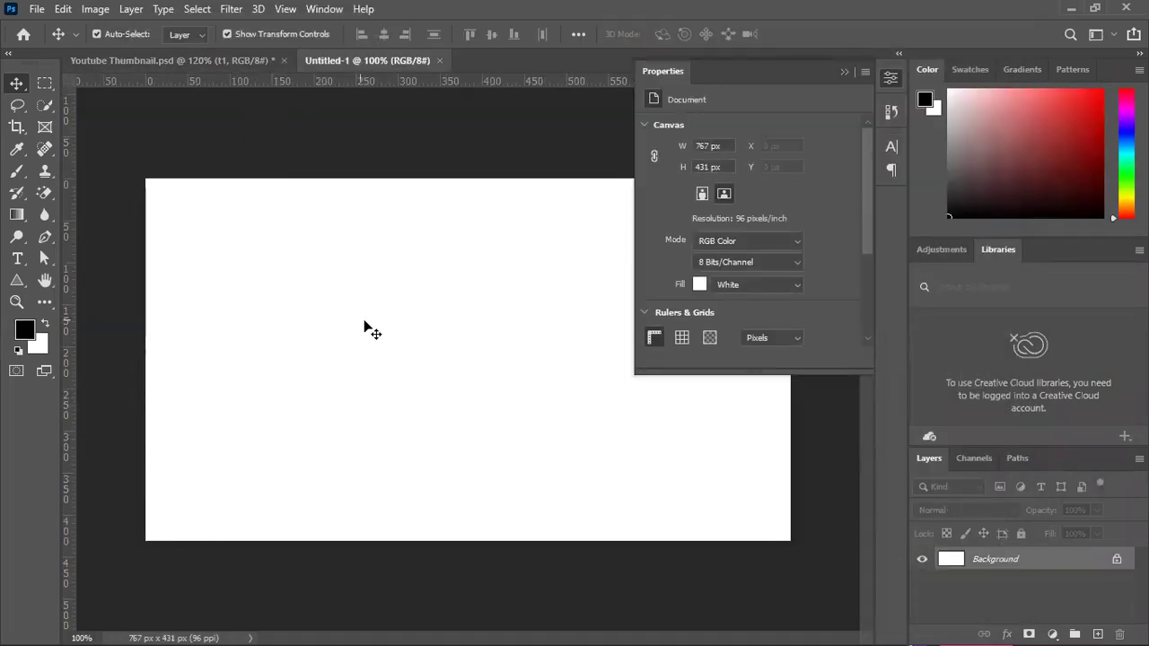
pyautogui.hotkey('ctrl', 'v')
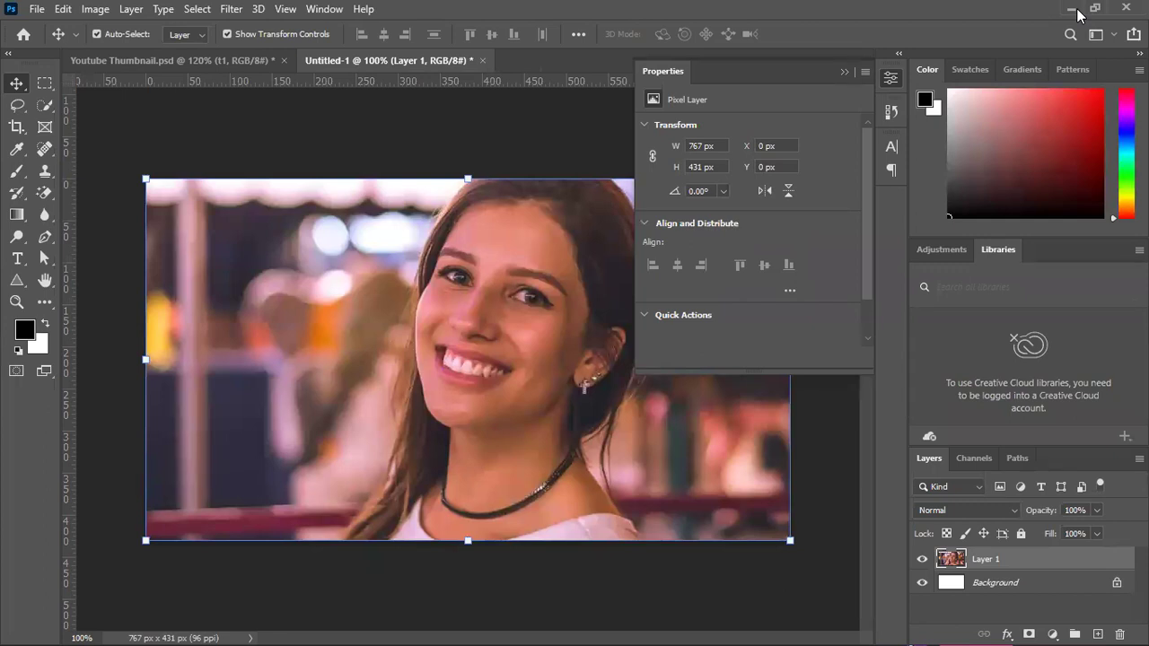
pyautogui.click(1077, 14)
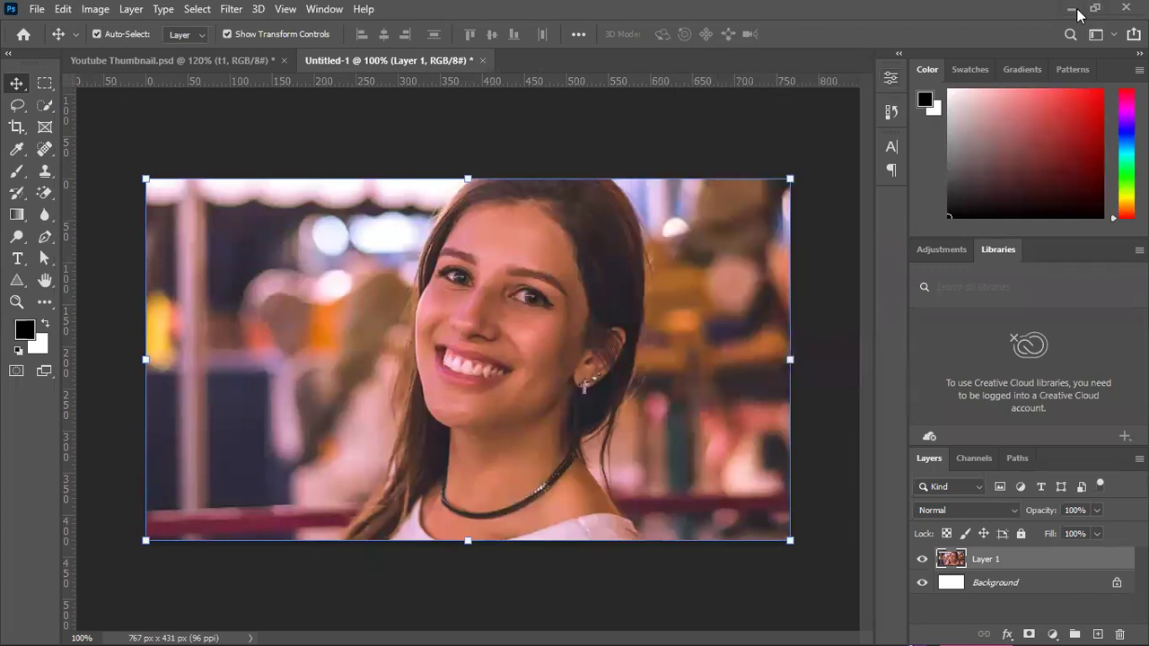
# Close the Youtube Thumbnail.psd document without saving its changes.
pyautogui.click(231, 61)
pyautogui.click(283, 60)
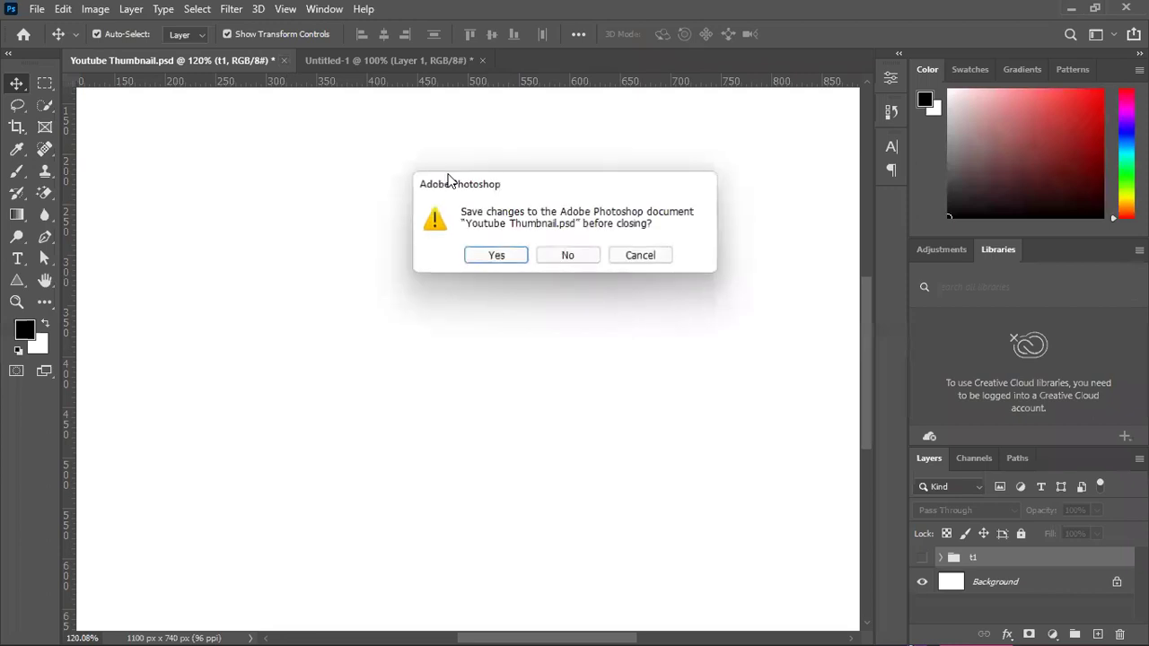
pyautogui.click(565, 255)
# Open yellow-teeth-reason.jpg from the Downloads folder.
pyautogui.click(37, 9)
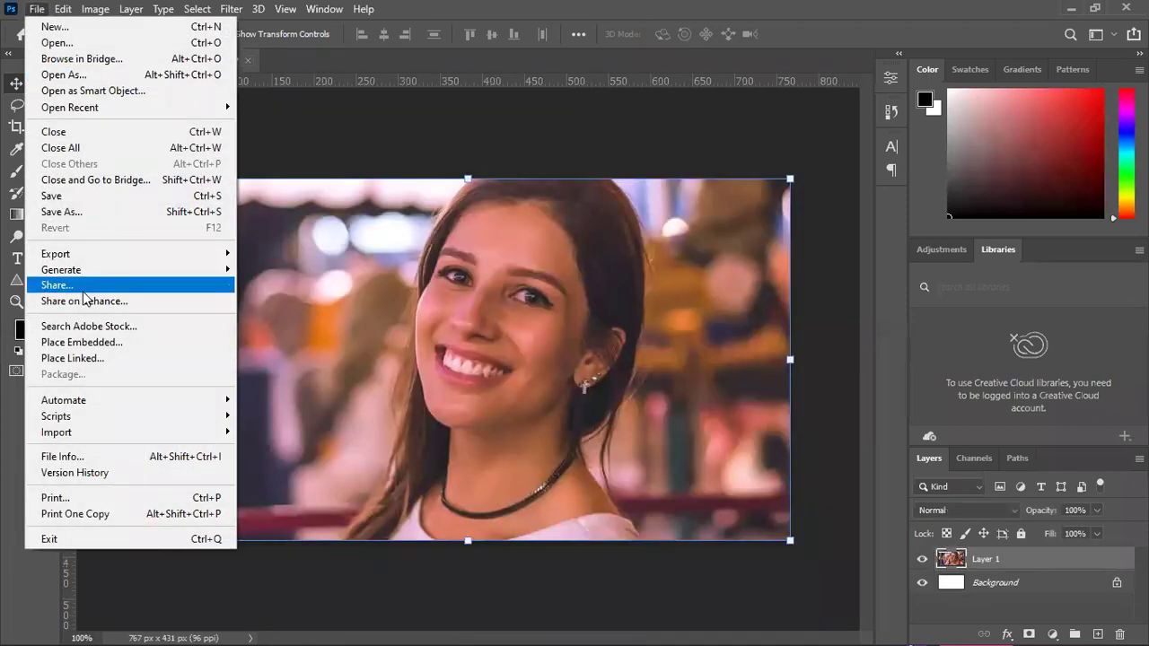
pyautogui.click(54, 43)
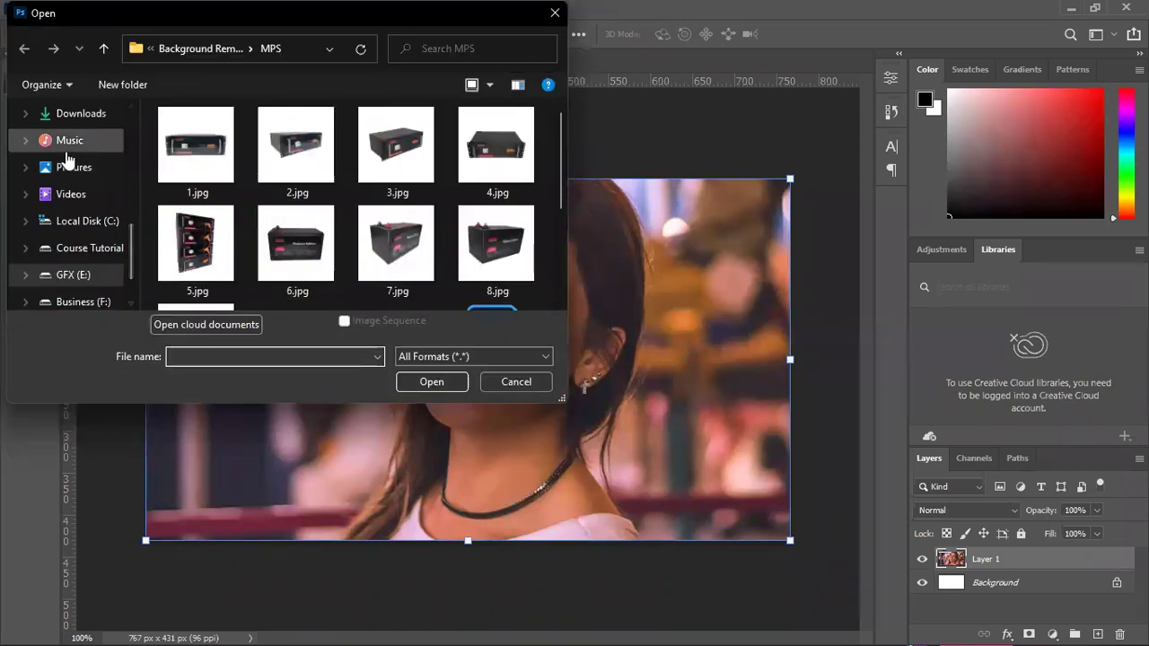
pyautogui.click(79, 278)
pyautogui.scroll(2, 77, 179)
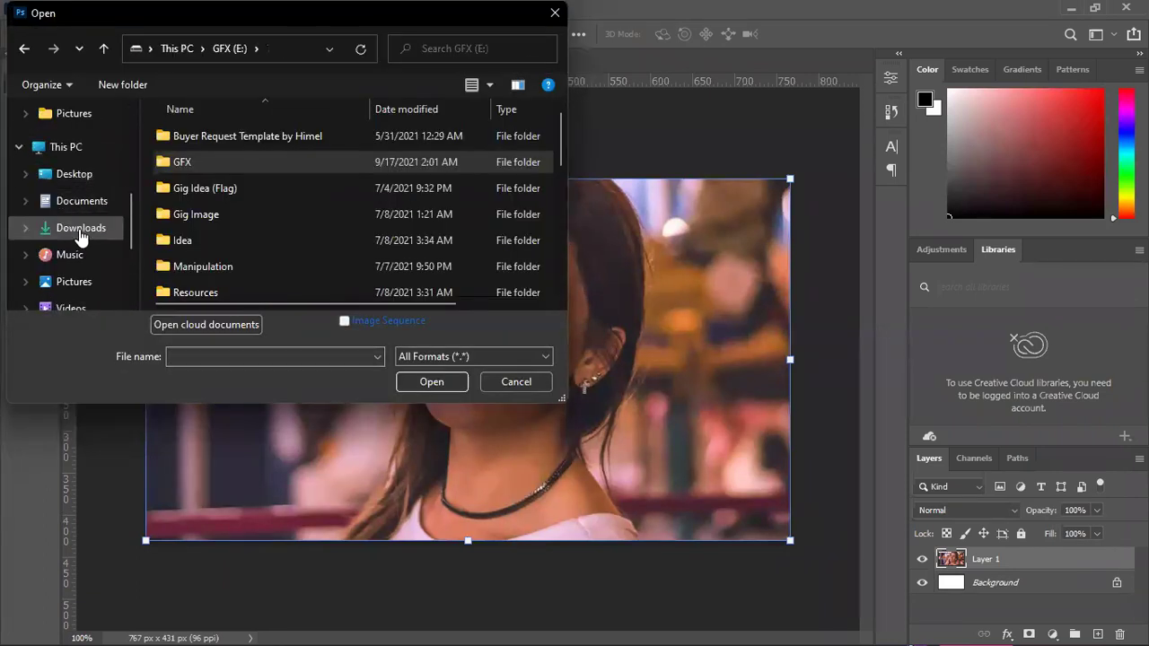
pyautogui.click(81, 227)
pyautogui.click(196, 177)
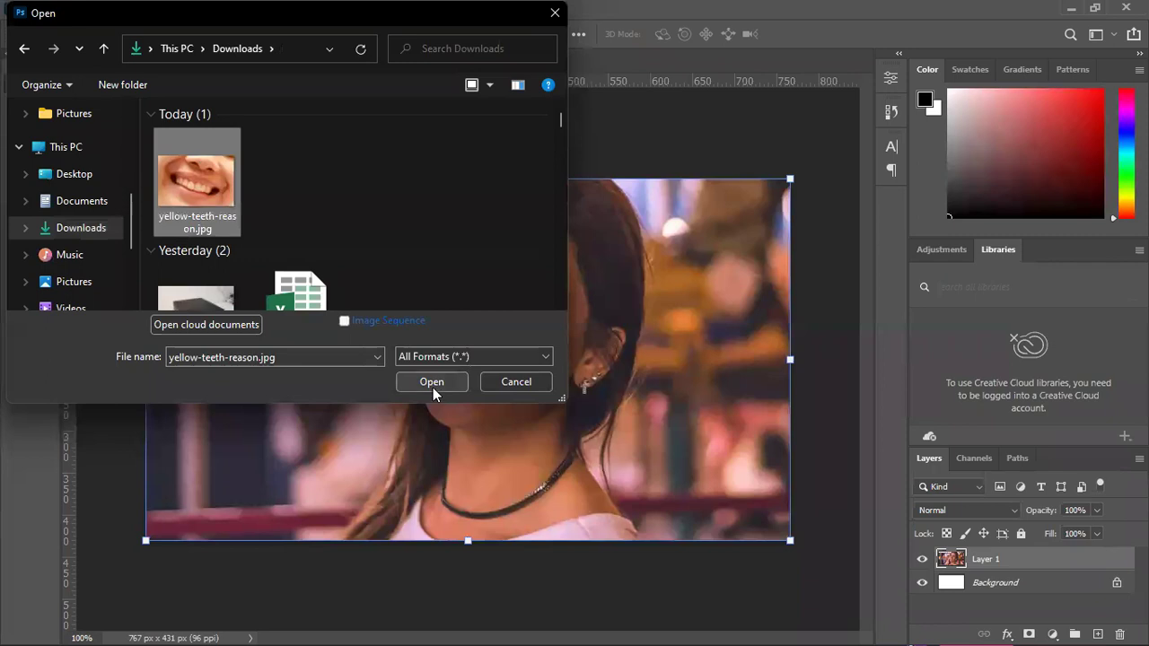
pyautogui.click(432, 382)
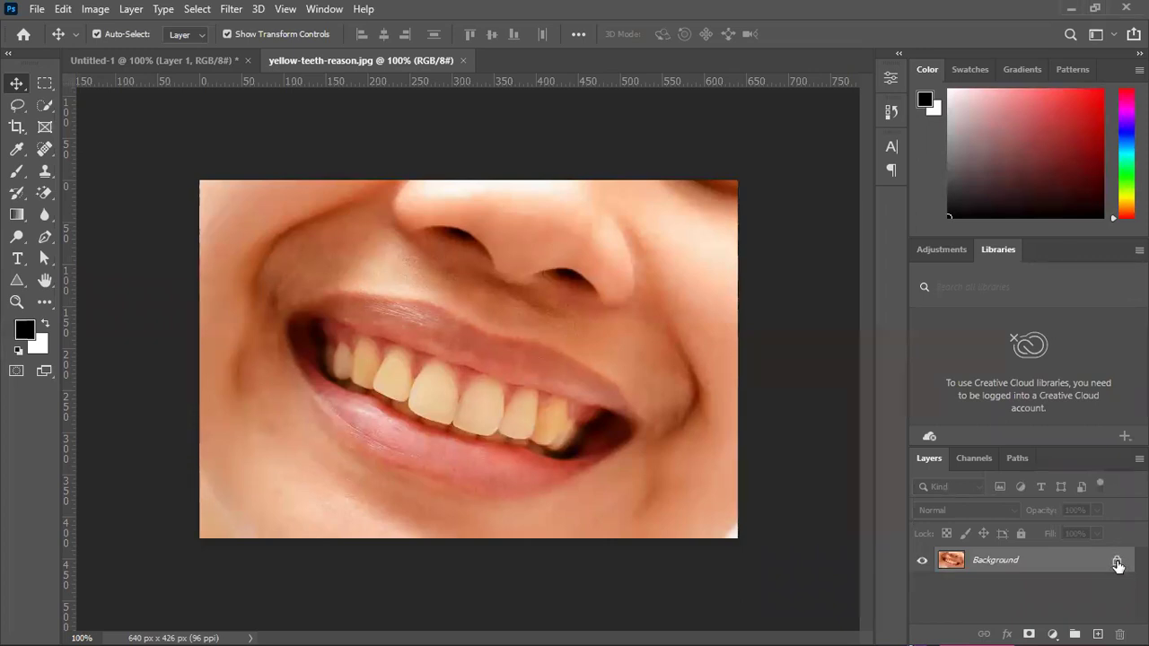
# Duplicate the yellow teeth photo's Background layer and hide the original.
pyautogui.hotkey('ctrl', 'j')
pyautogui.click(922, 587)
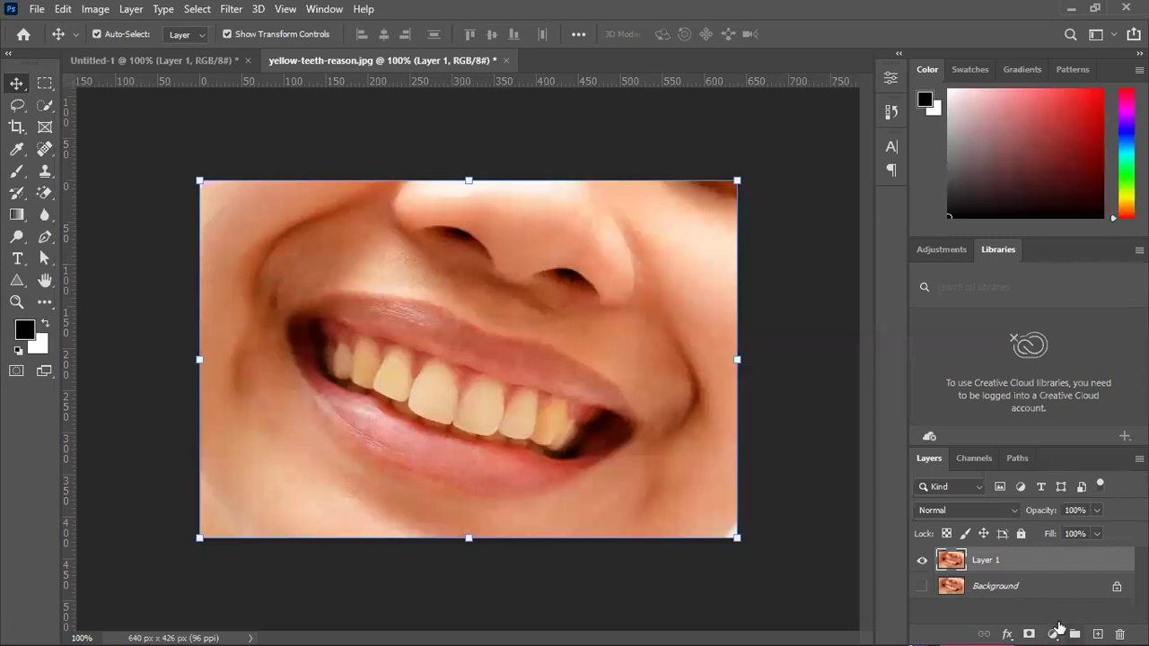
pyautogui.click(1053, 632)
pyautogui.press('Escape')
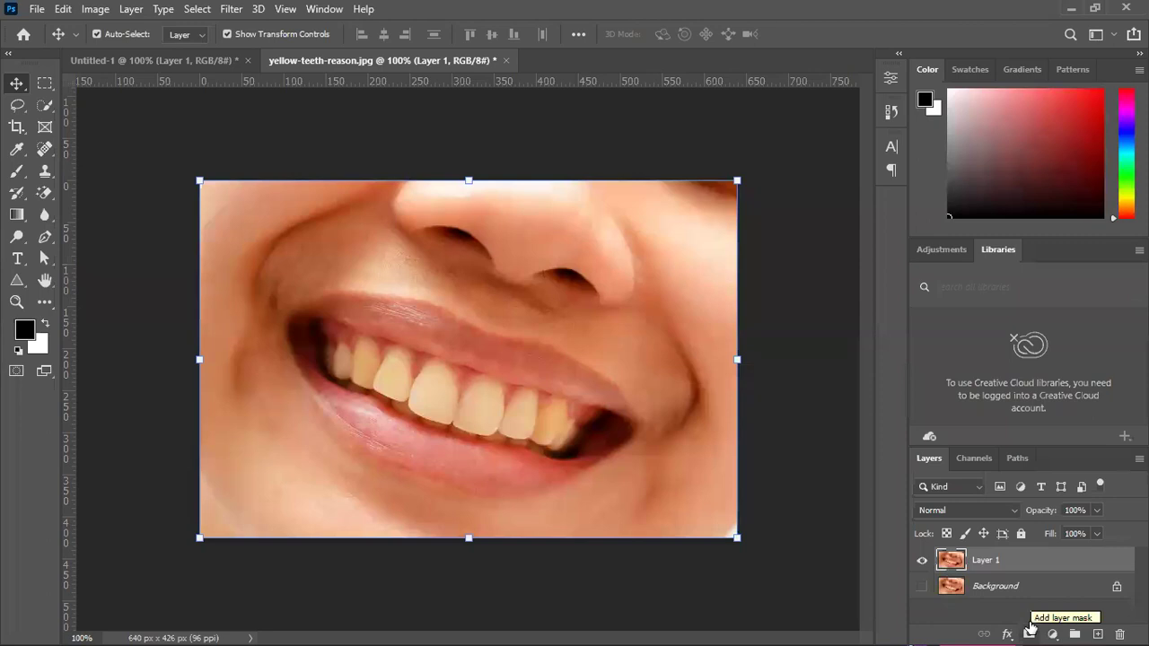
# Start Replace Color on Layer 1, sample the front tooth's yellow and set the fuzziness to 56.
pyautogui.click(93, 11)
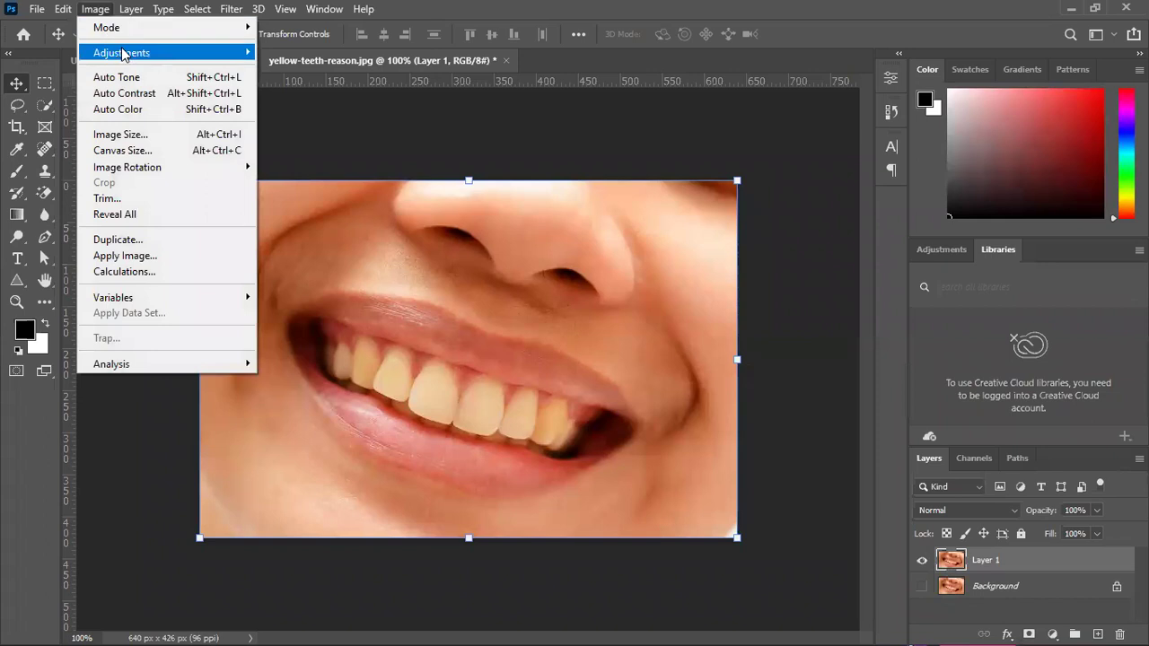
pyautogui.moveTo(122, 51)
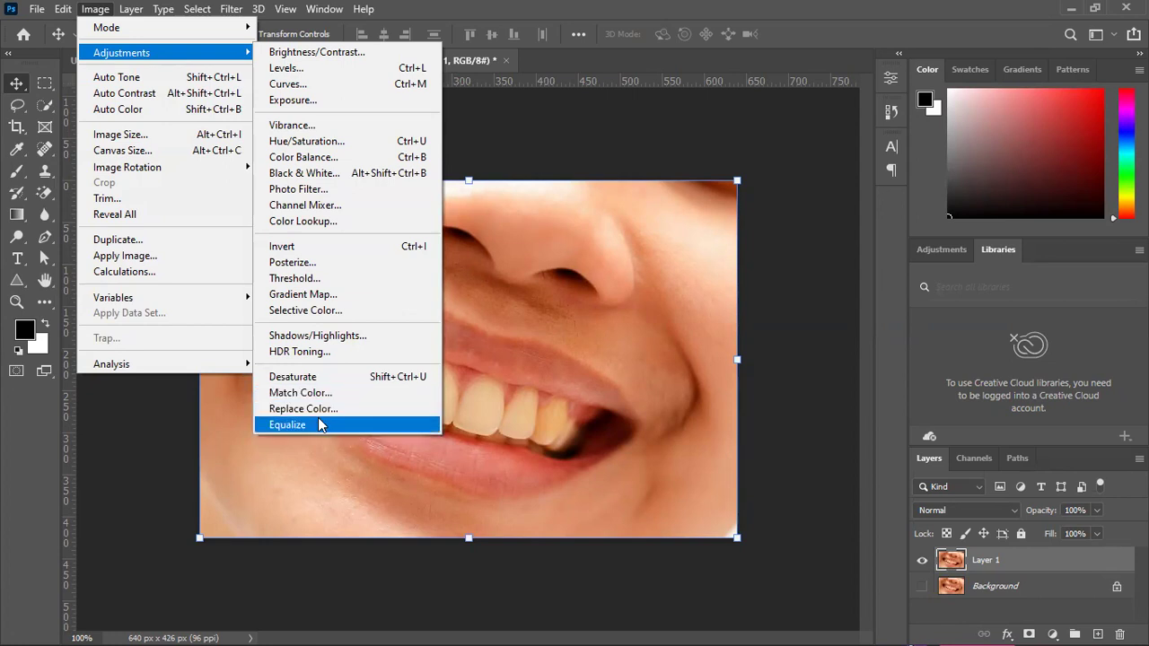
pyautogui.click(320, 409)
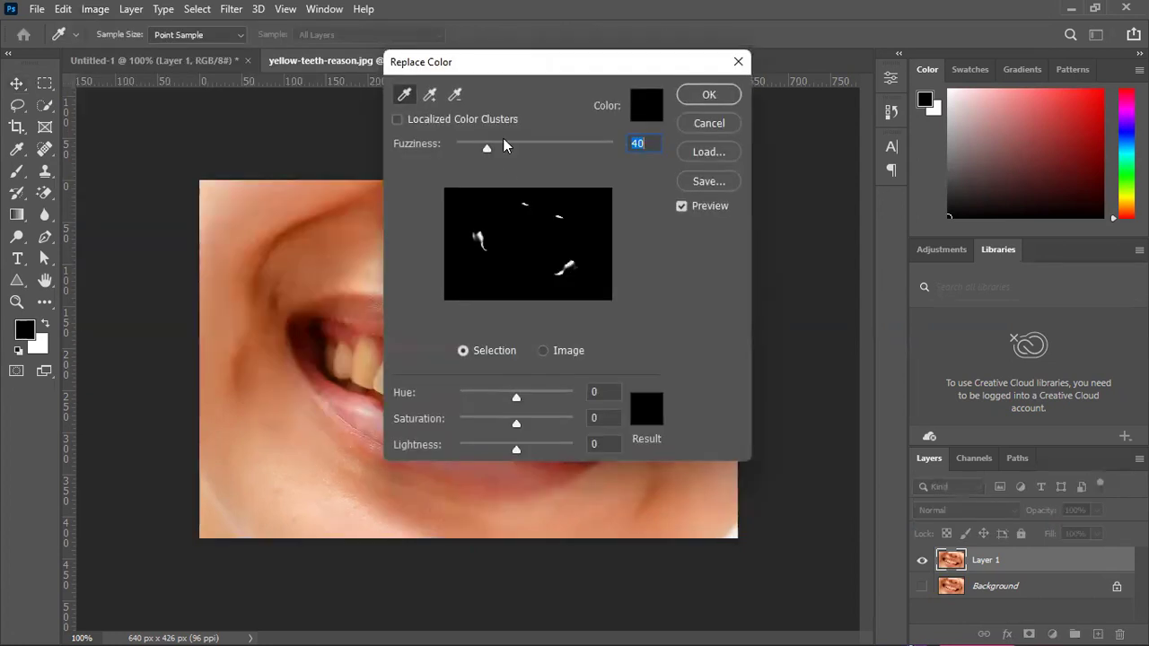
pyautogui.moveTo(506, 74); pyautogui.dragTo(792, 134)
pyautogui.click(635, 169)
pyautogui.click(635, 170)
pyautogui.click(630, 150)
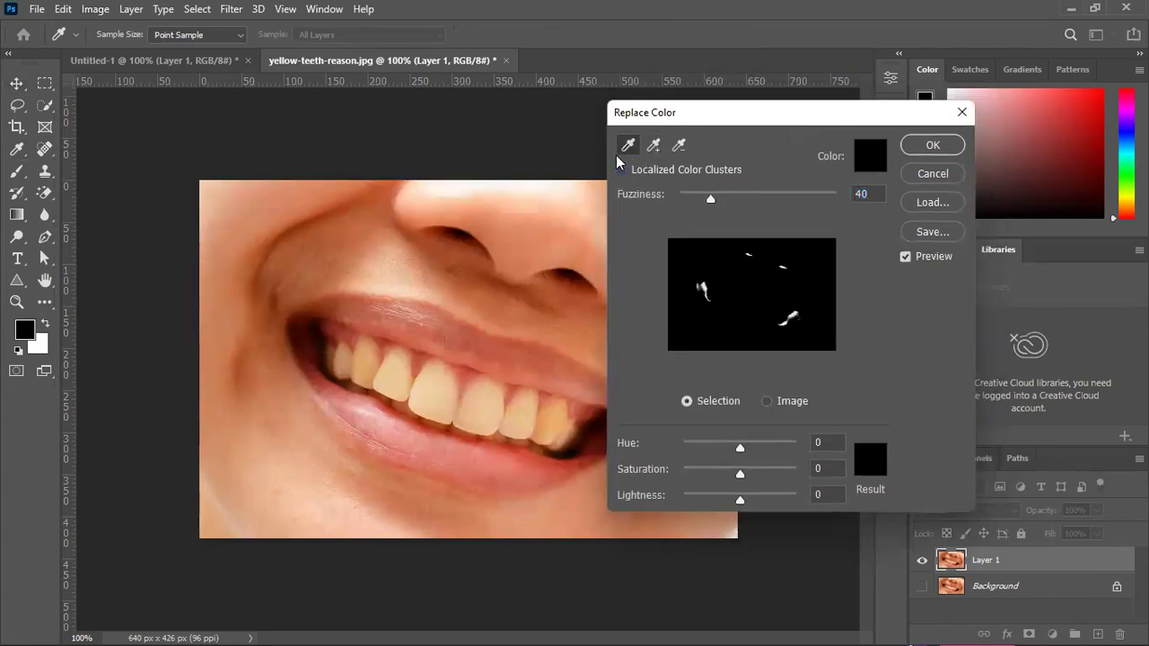
pyautogui.click(433, 400)
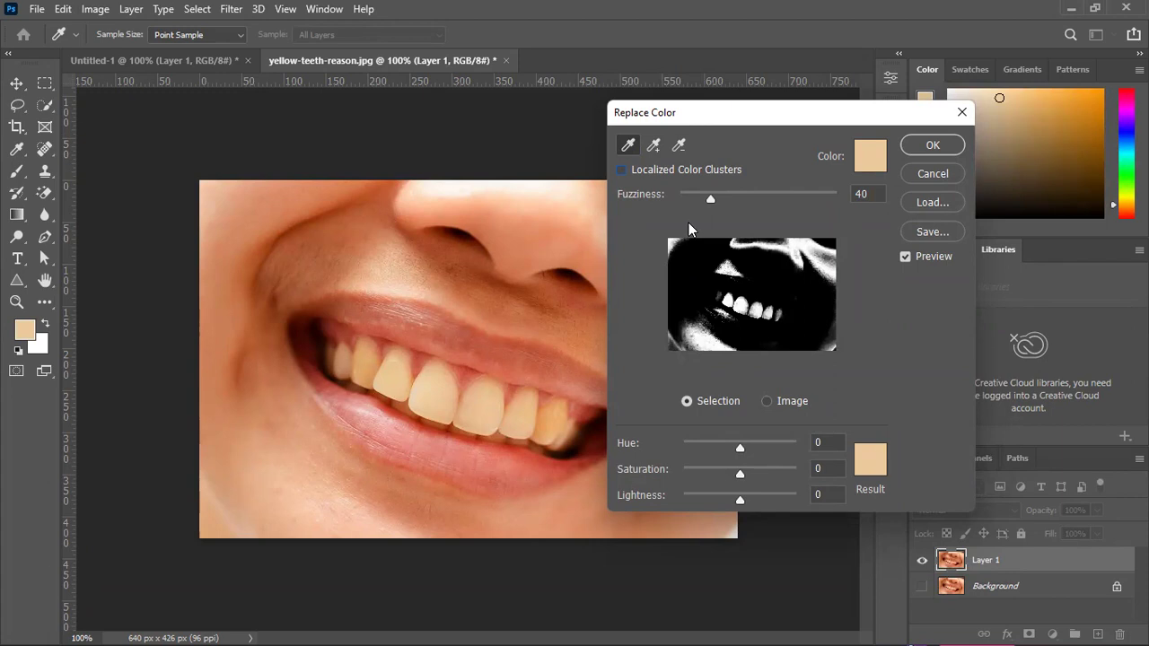
pyautogui.moveTo(717, 197)
pyautogui.mouseDown()
pyautogui.moveTo(678, 196)
pyautogui.moveTo(766, 194)
pyautogui.moveTo(710, 199)
pyautogui.moveTo(723, 199)
pyautogui.mouseUp()
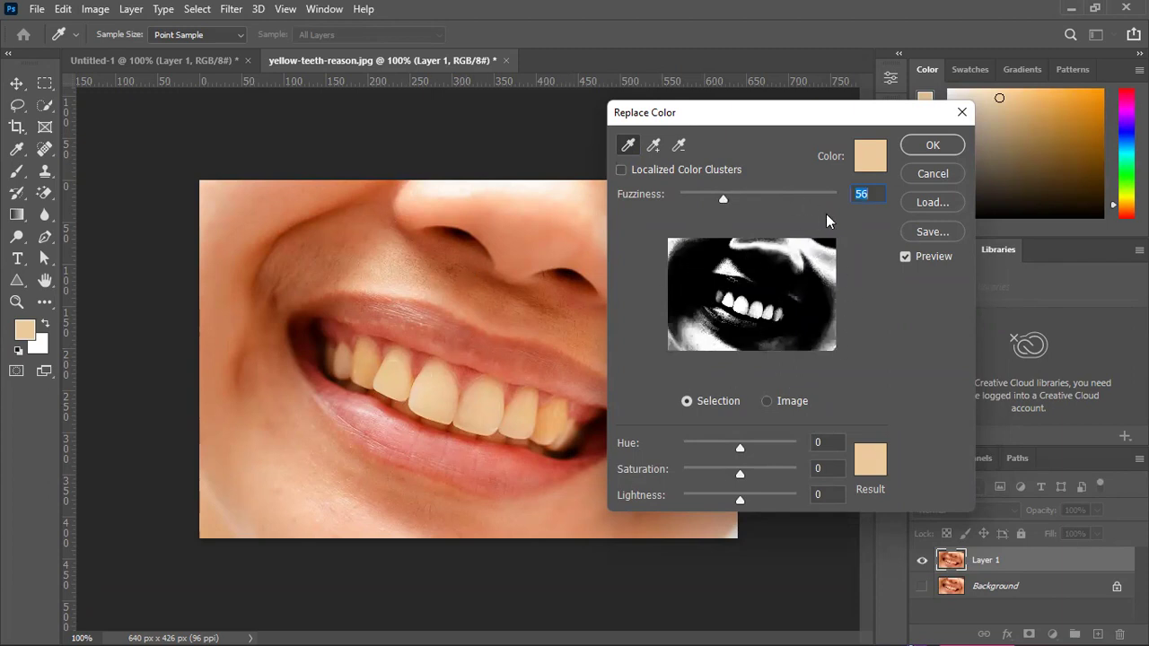
# Try replacing the sampled tooth color with hue -15 and saturation -100, and cancel the replacement.
pyautogui.moveTo(743, 449); pyautogui.dragTo(772, 446)
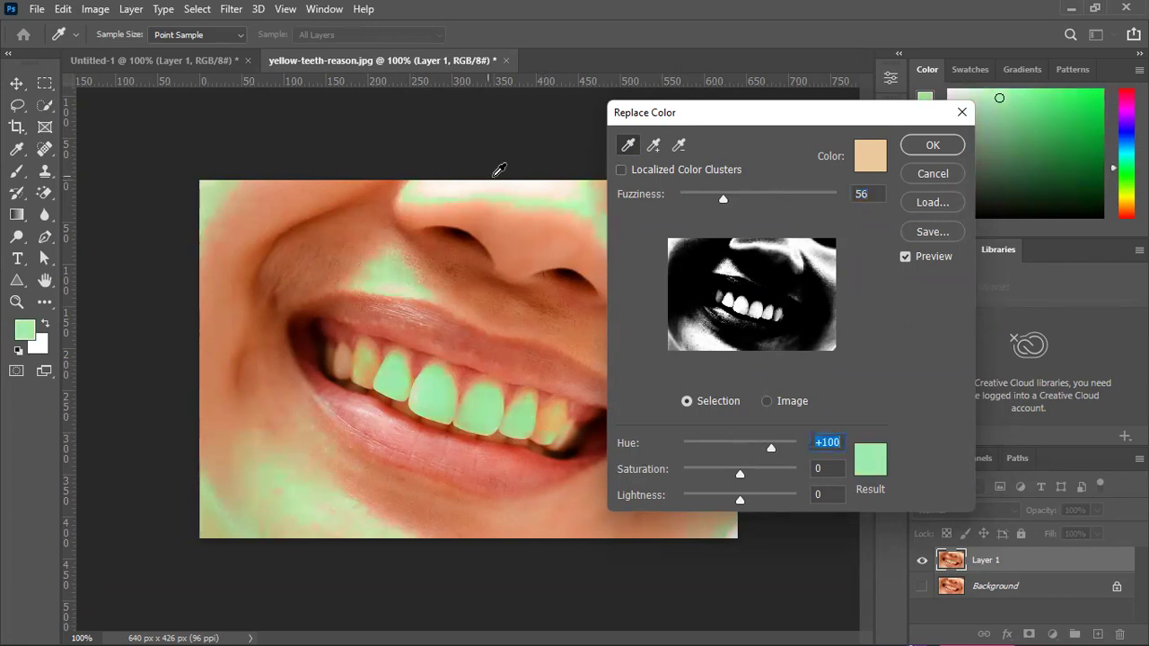
pyautogui.moveTo(739, 473); pyautogui.dragTo(647, 478)
pyautogui.moveTo(770, 447); pyautogui.dragTo(734, 447)
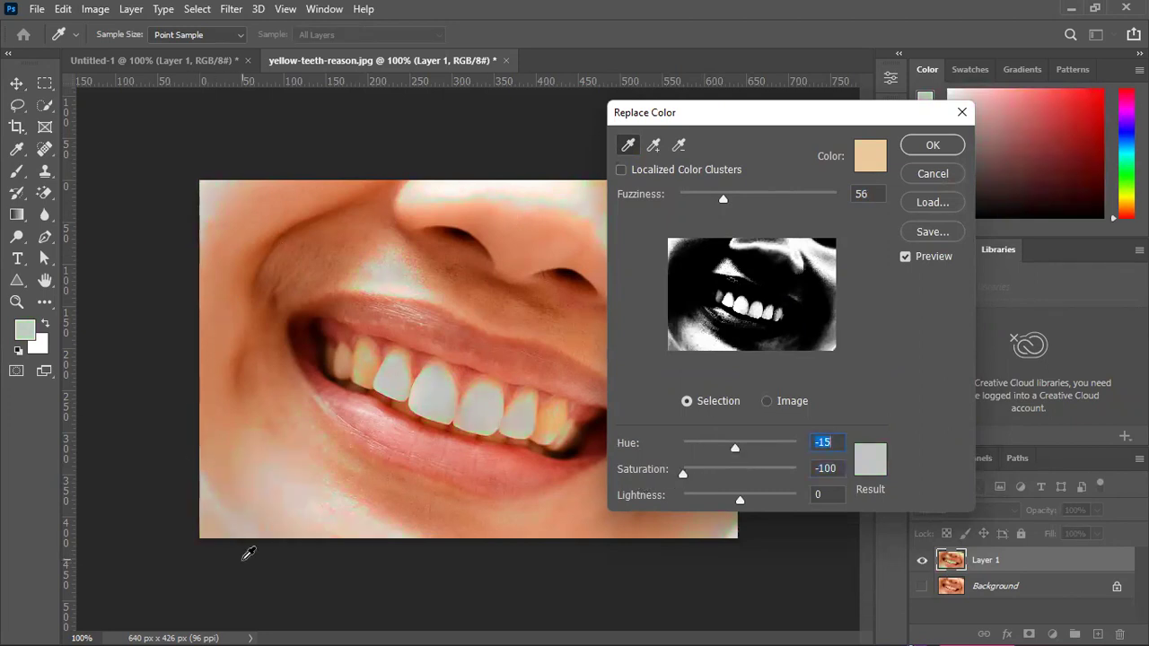
pyautogui.moveTo(684, 475)
pyautogui.mouseDown()
pyautogui.moveTo(770, 475)
pyautogui.moveTo(672, 483)
pyautogui.mouseUp()
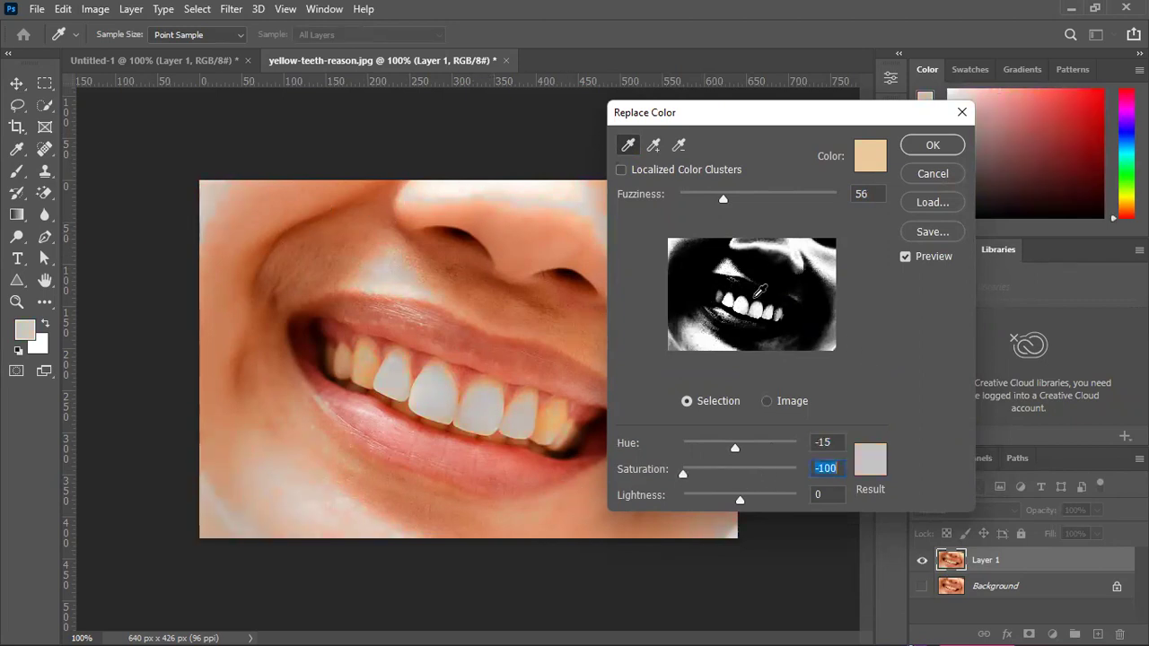
pyautogui.click(939, 173)
pyautogui.press('v')
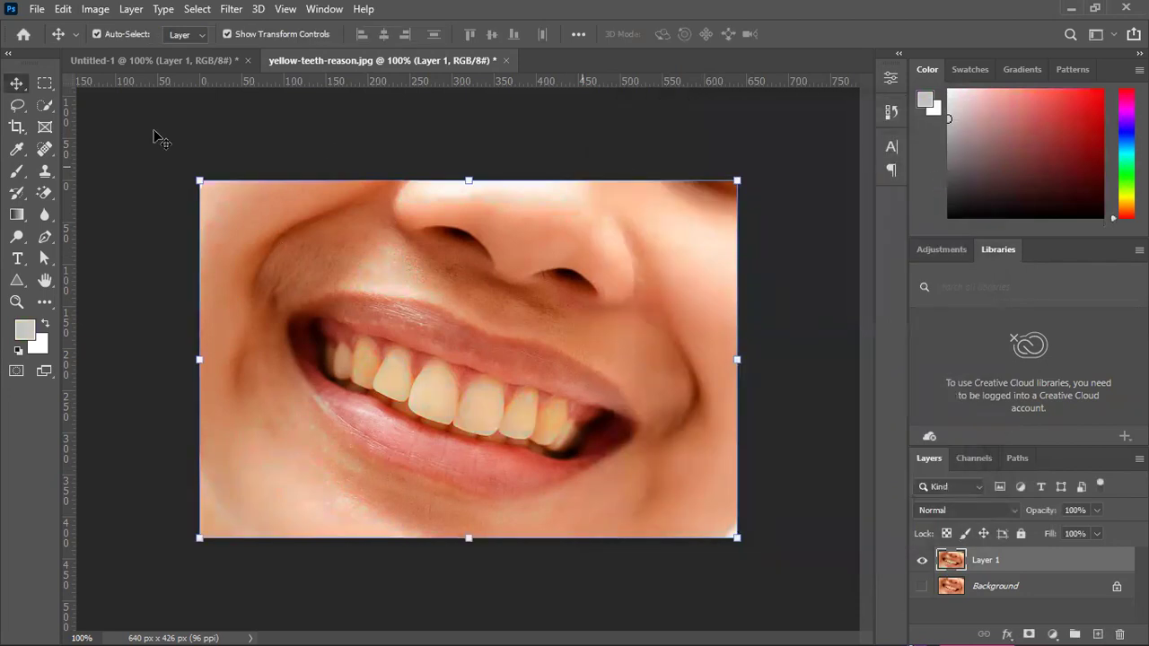
pyautogui.click(105, 9)
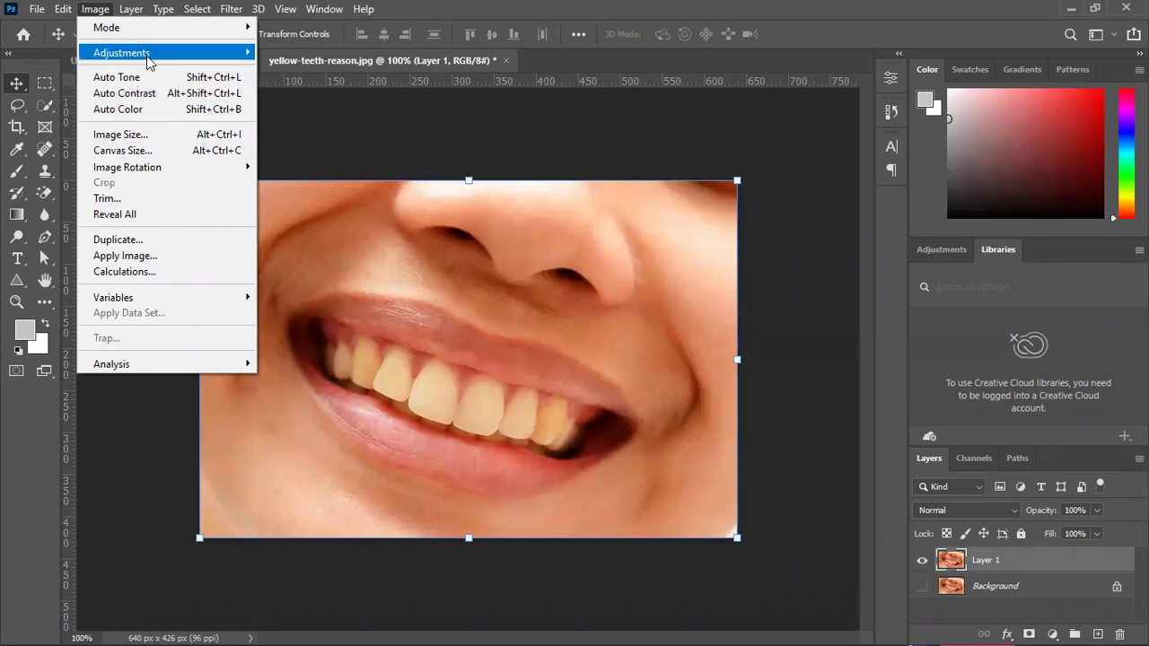
pyautogui.moveTo(166, 55)
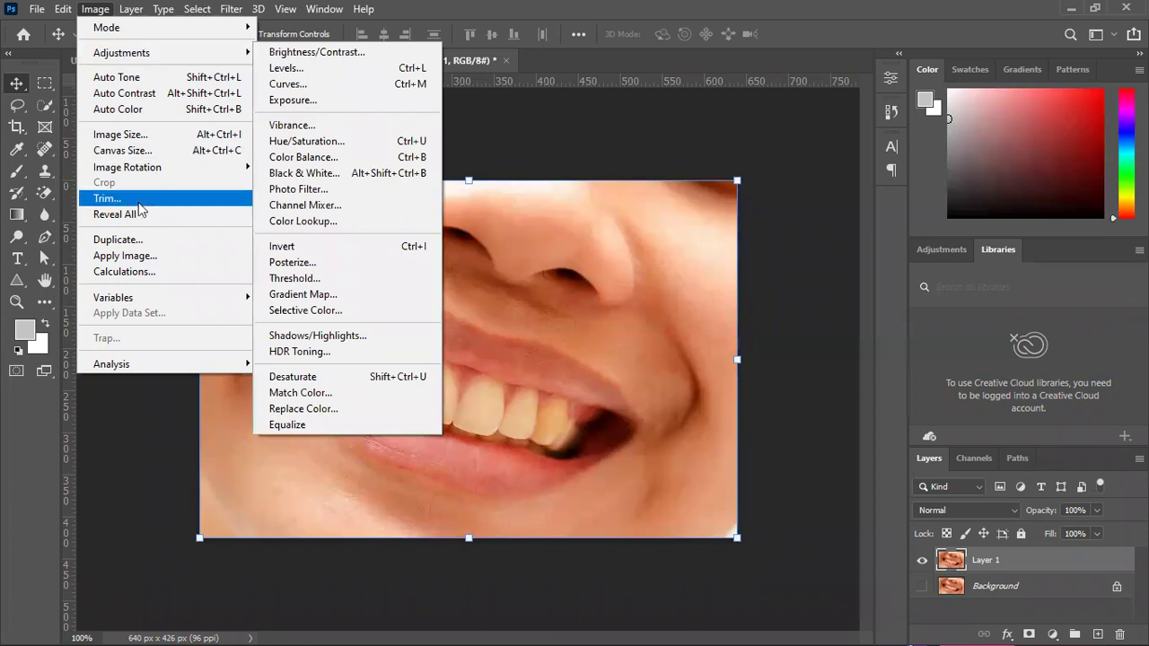
pyautogui.click(95, 9)
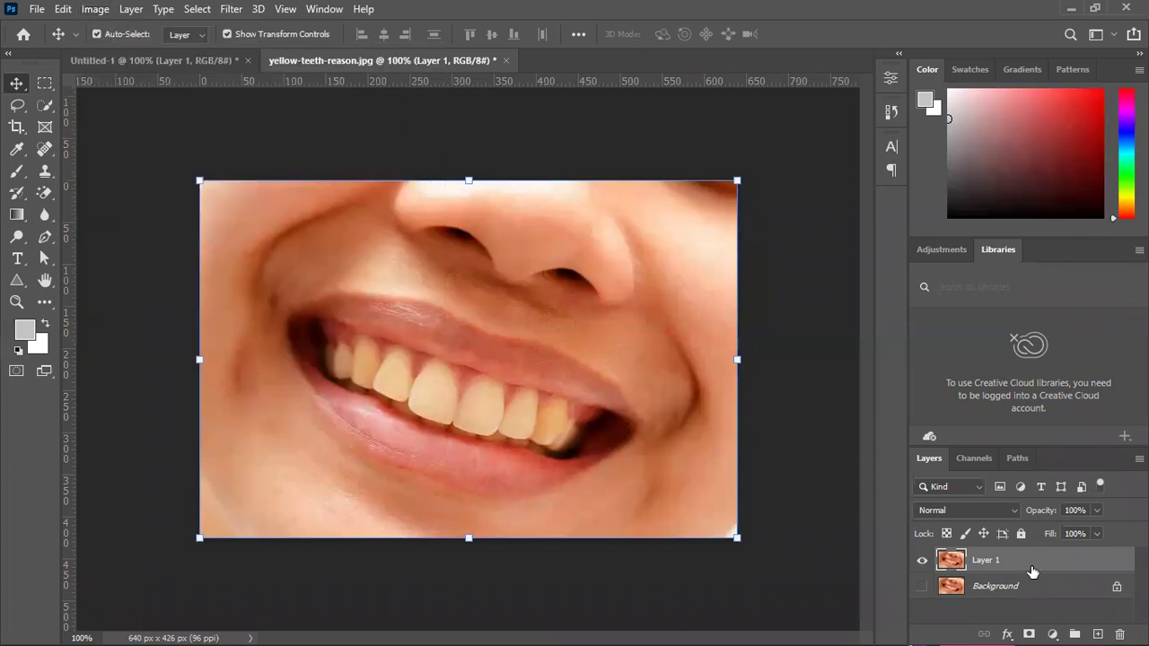
# Add a Curves adjustment layer above Layer 1 and clip it to that layer.
pyautogui.click(1052, 634)
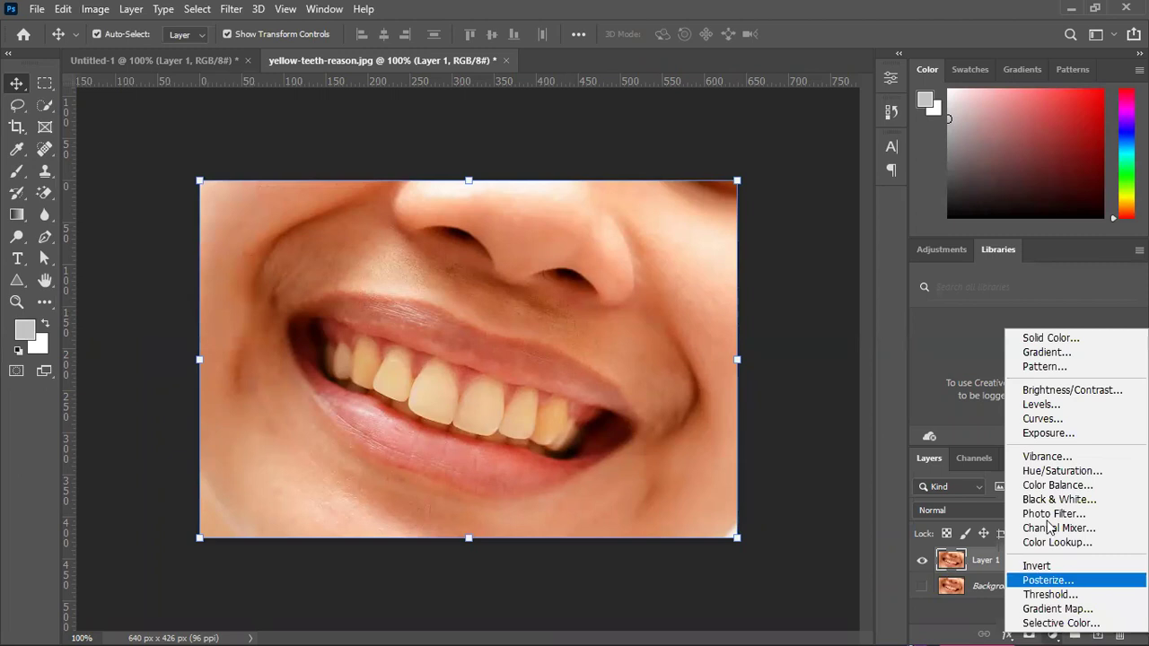
pyautogui.click(1058, 424)
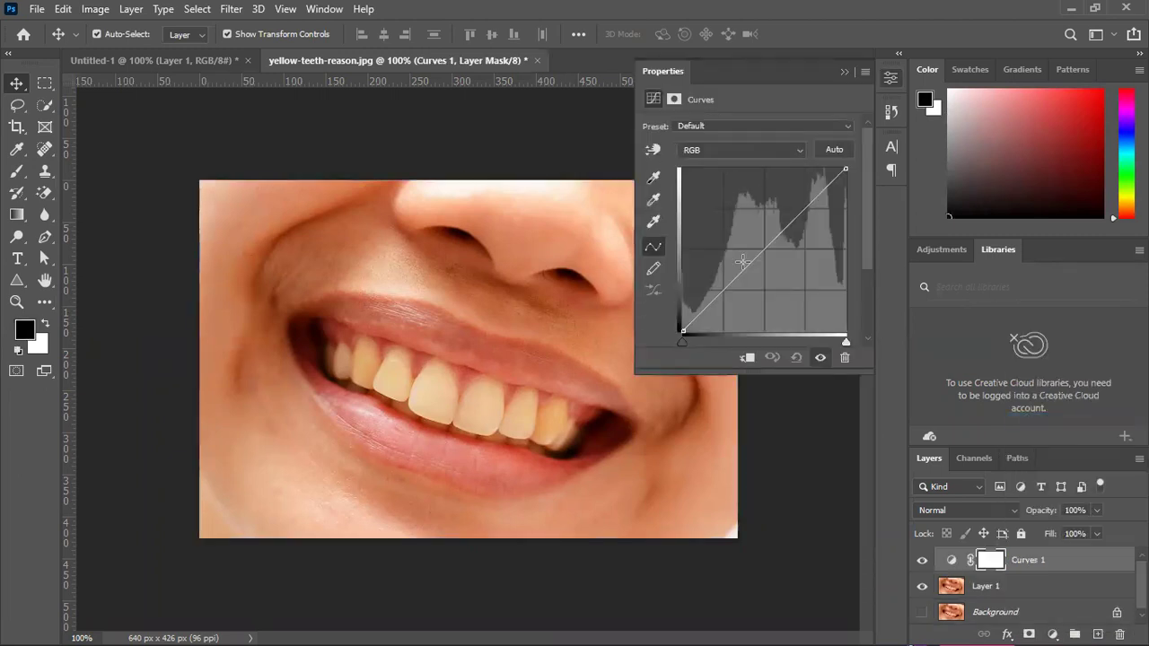
pyautogui.click(747, 359)
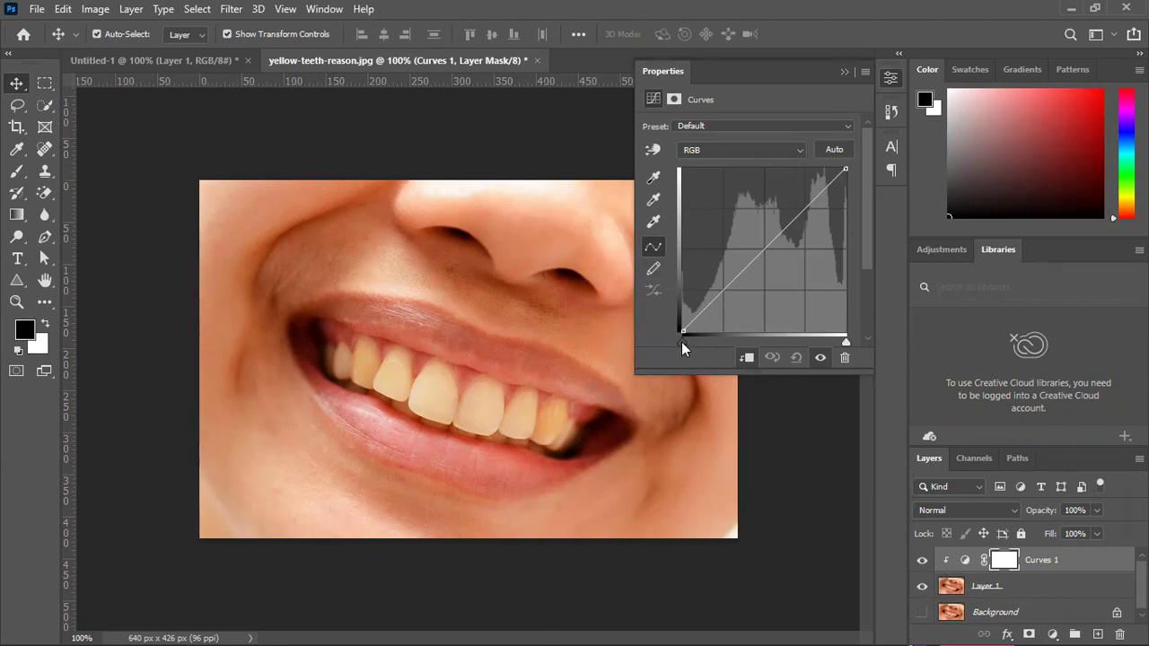
# Try shifting the black and white points of the RGB curve, undoing the white point change.
pyautogui.moveTo(682, 342); pyautogui.dragTo(642, 339)
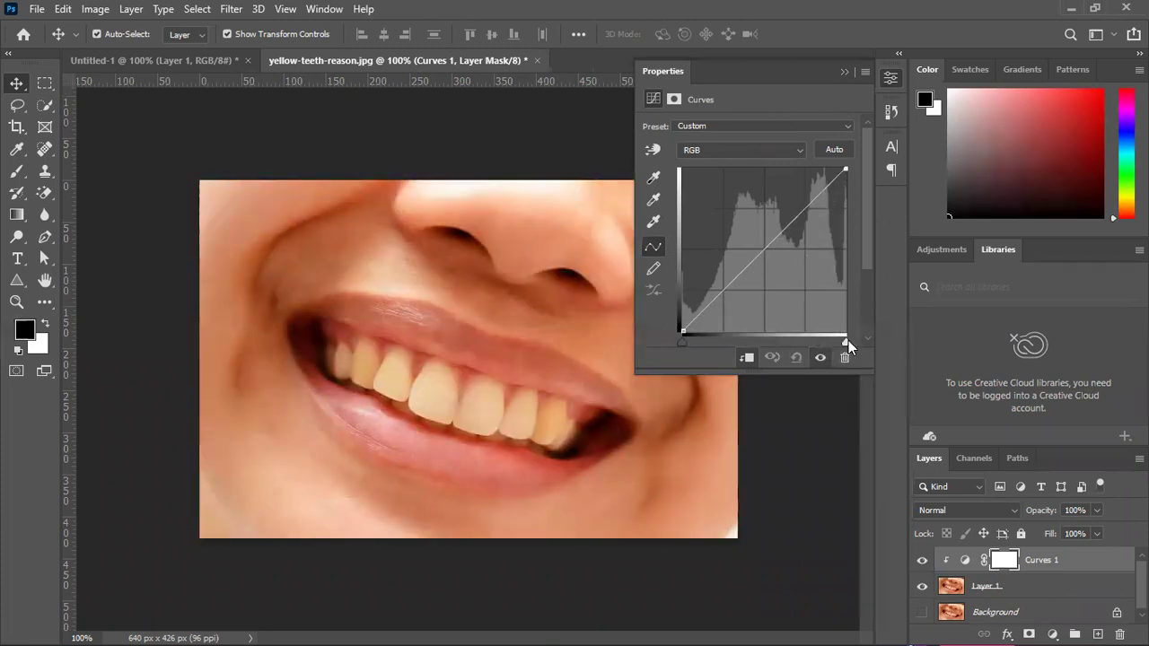
pyautogui.moveTo(849, 341); pyautogui.dragTo(738, 342)
pyautogui.hotkey('ctrl', 'z')
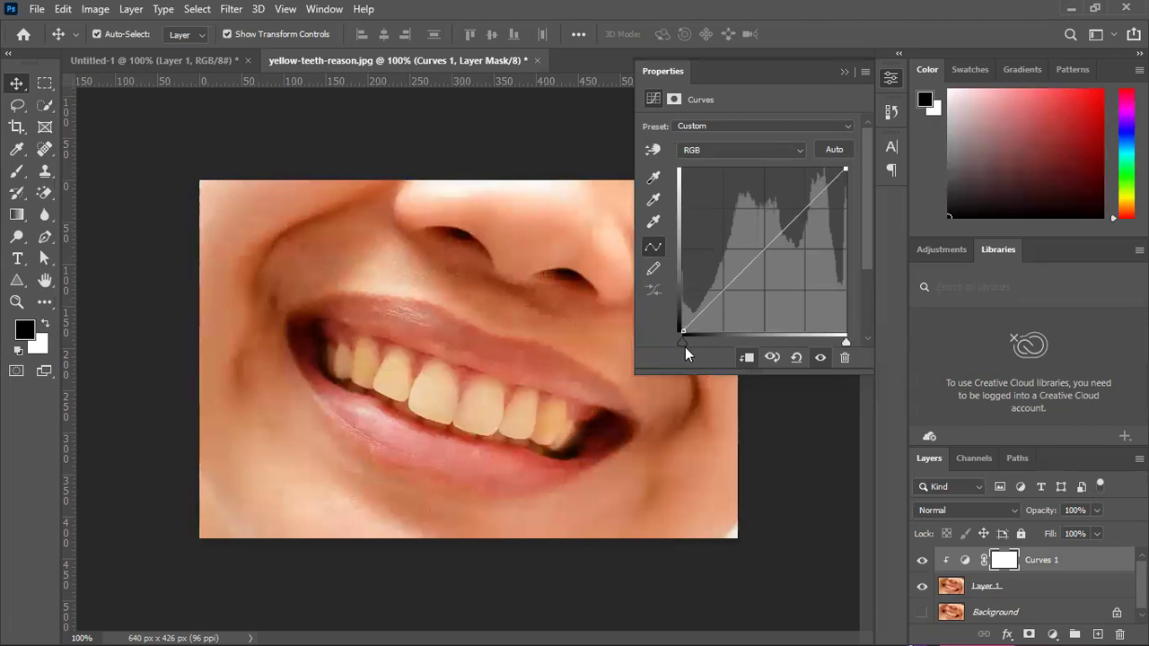
pyautogui.moveTo(681, 343); pyautogui.dragTo(655, 342)
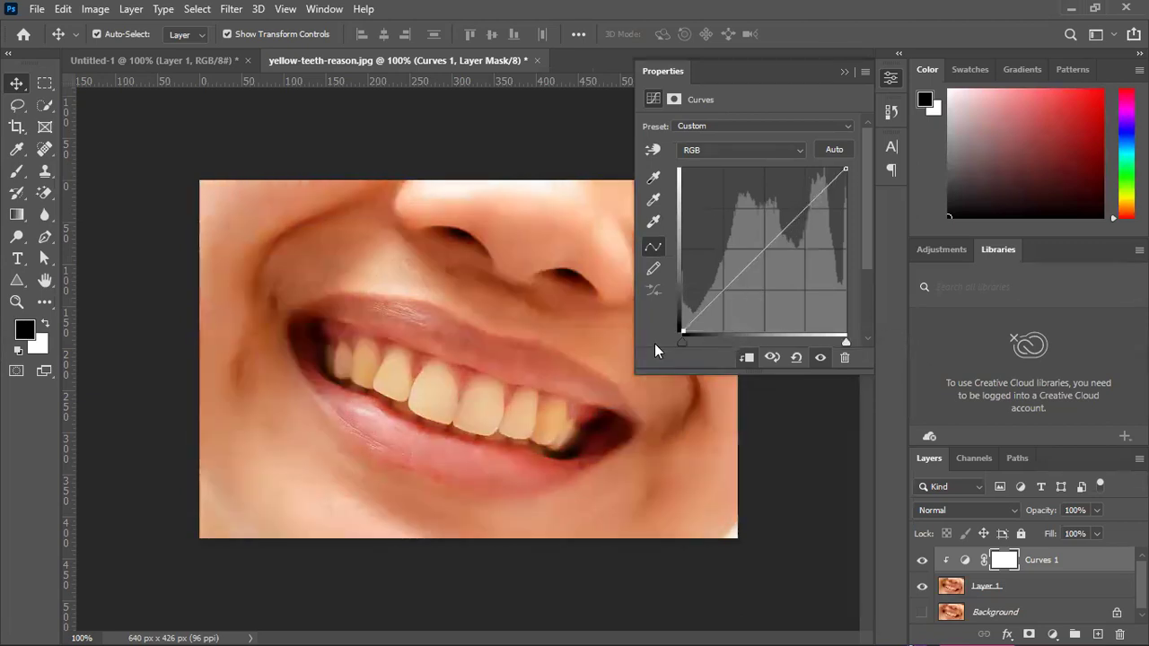
# Add two points to the RGB curve and reshape it into a slightly darkening curve below the diagonal.
pyautogui.click(764, 248)
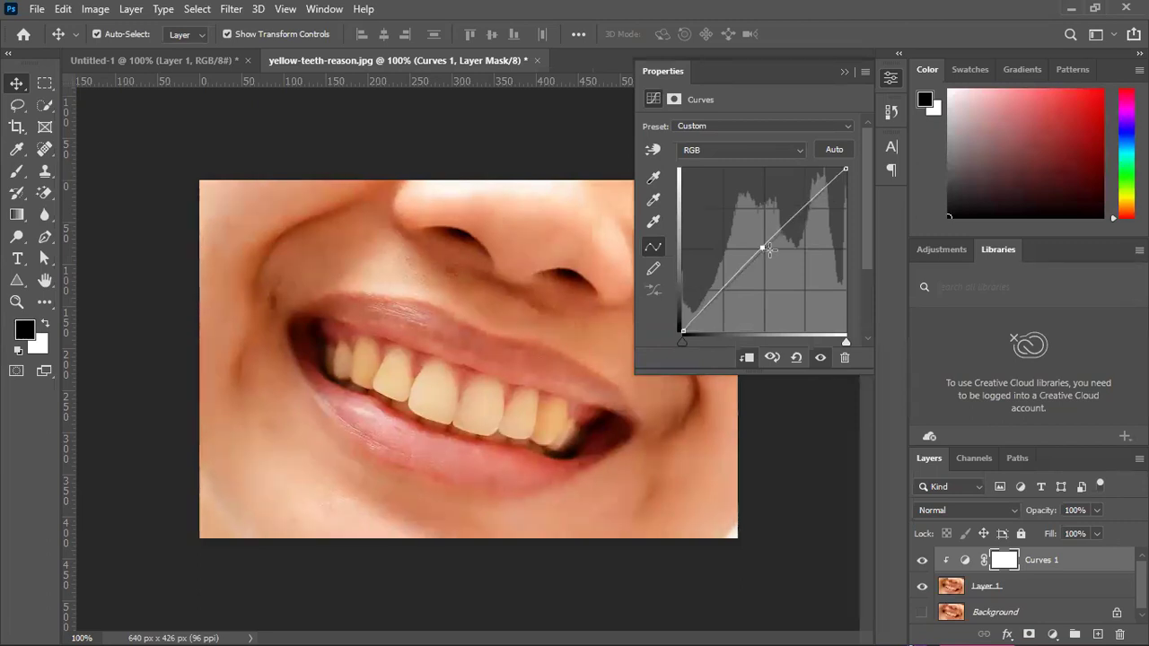
pyautogui.moveTo(763, 248); pyautogui.dragTo(757, 224)
pyautogui.moveTo(719, 271); pyautogui.dragTo(736, 281)
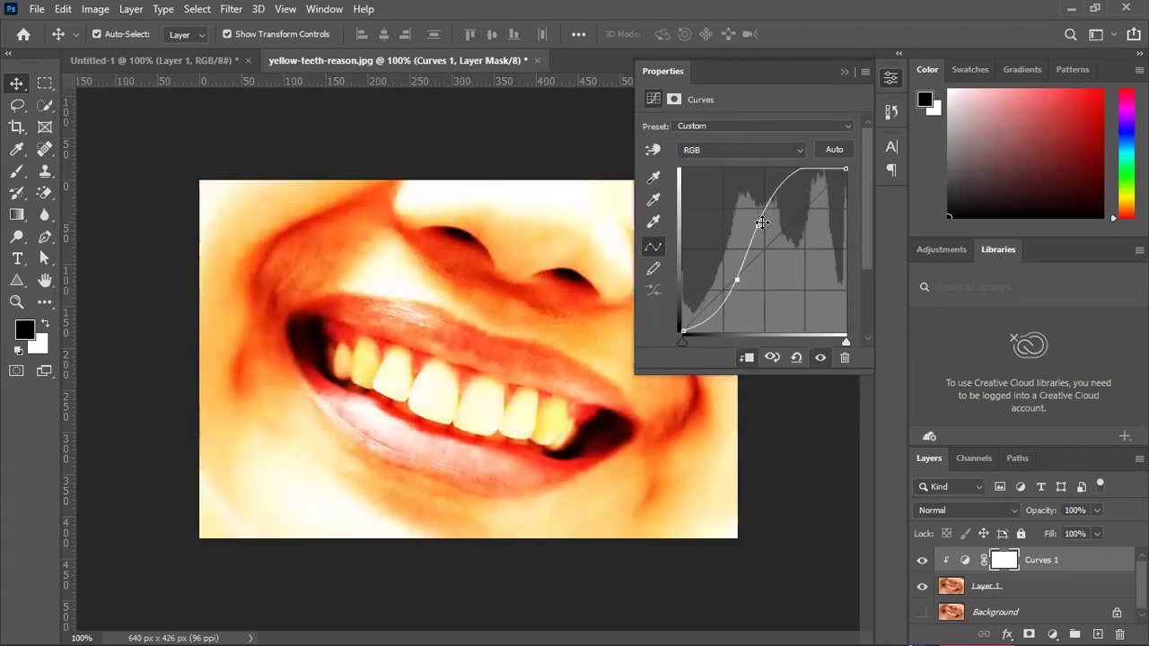
pyautogui.moveTo(758, 225); pyautogui.dragTo(773, 239)
pyautogui.moveTo(737, 280); pyautogui.dragTo(805, 218)
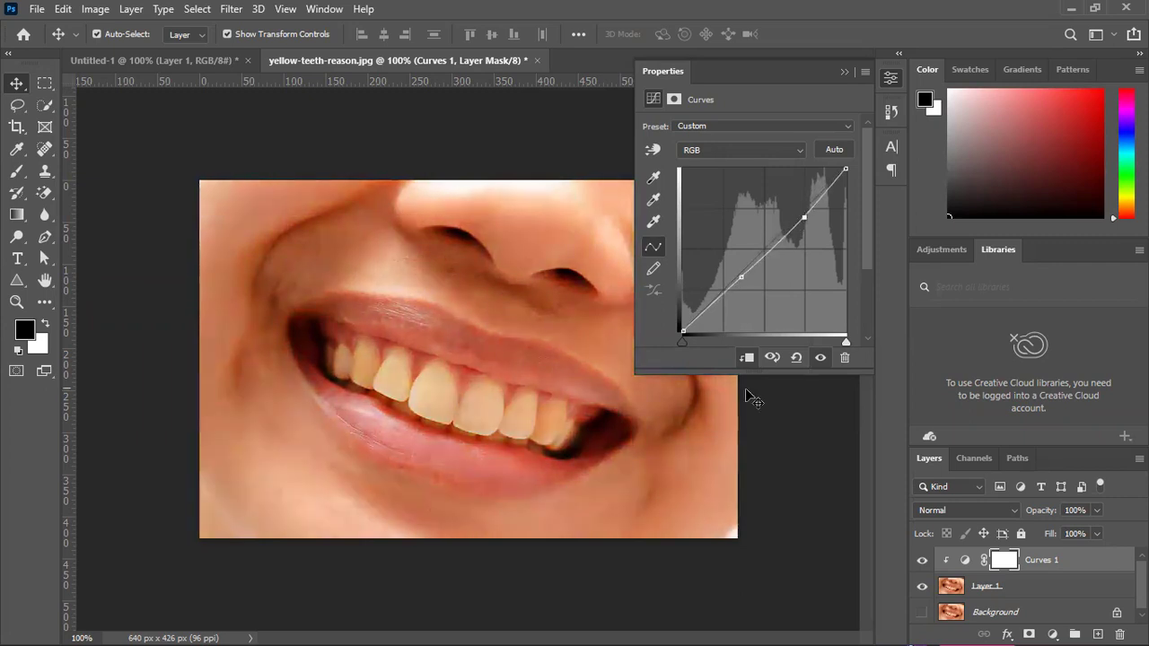
# Compare the photo with and without the Curves adjustment.
pyautogui.click(923, 562)
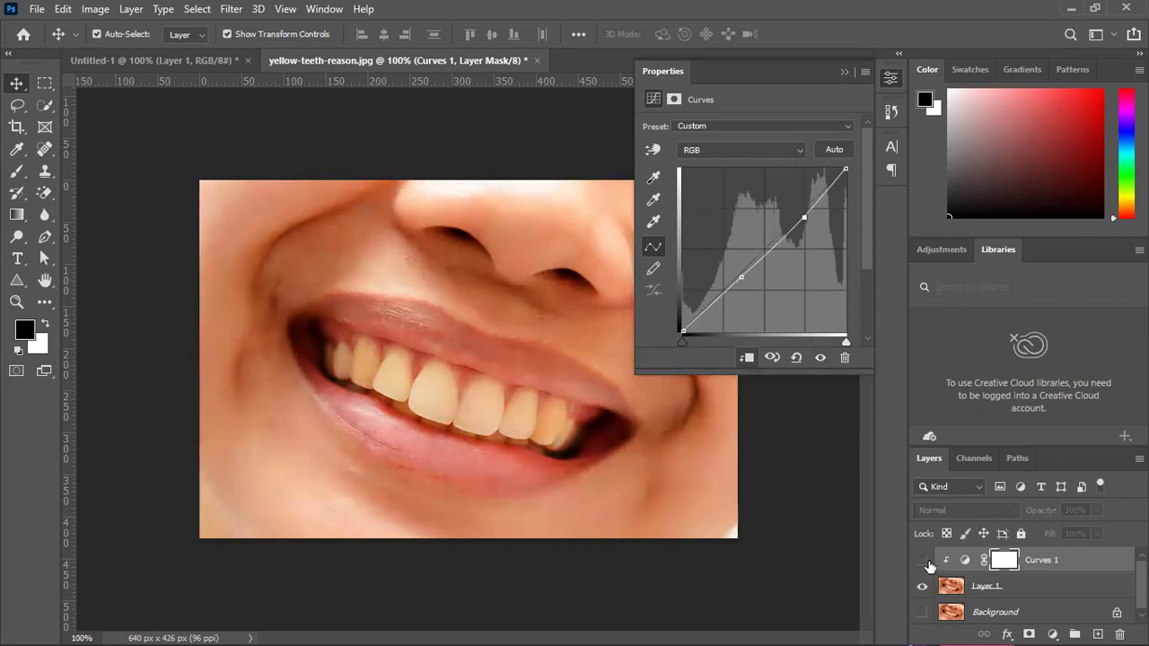
pyautogui.click(925, 562)
pyautogui.click(927, 562)
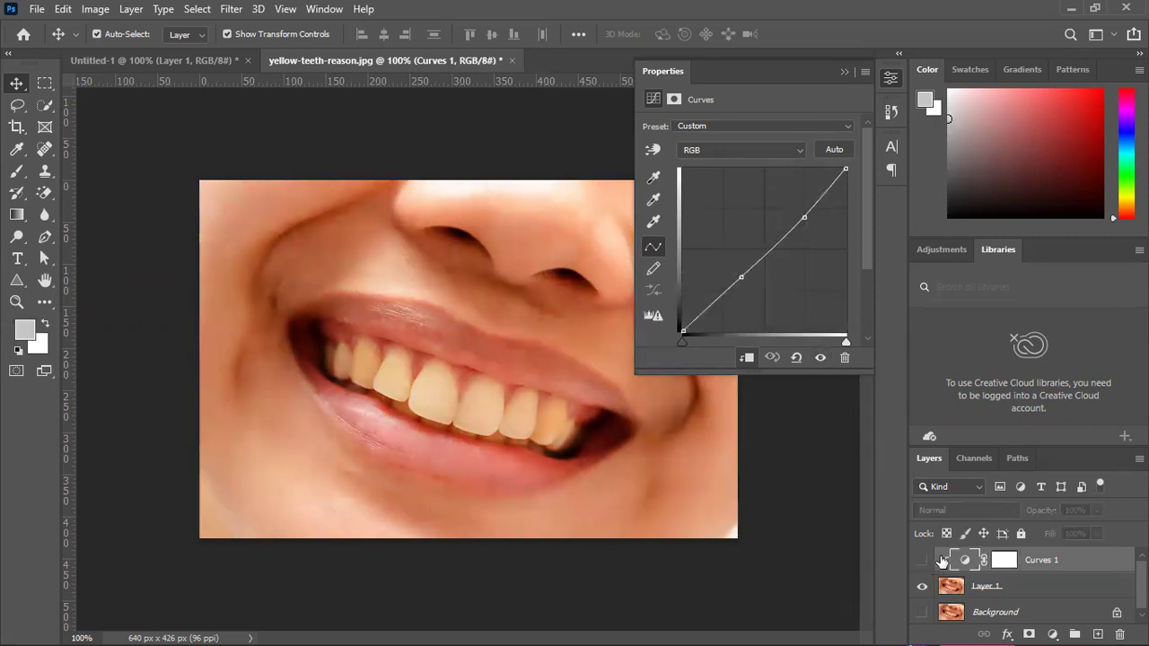
pyautogui.click(924, 562)
pyautogui.click(925, 562)
pyautogui.click(925, 562)
pyautogui.click(925, 562)
pyautogui.click(925, 562)
pyautogui.click(925, 562)
pyautogui.click(925, 562)
pyautogui.click(924, 562)
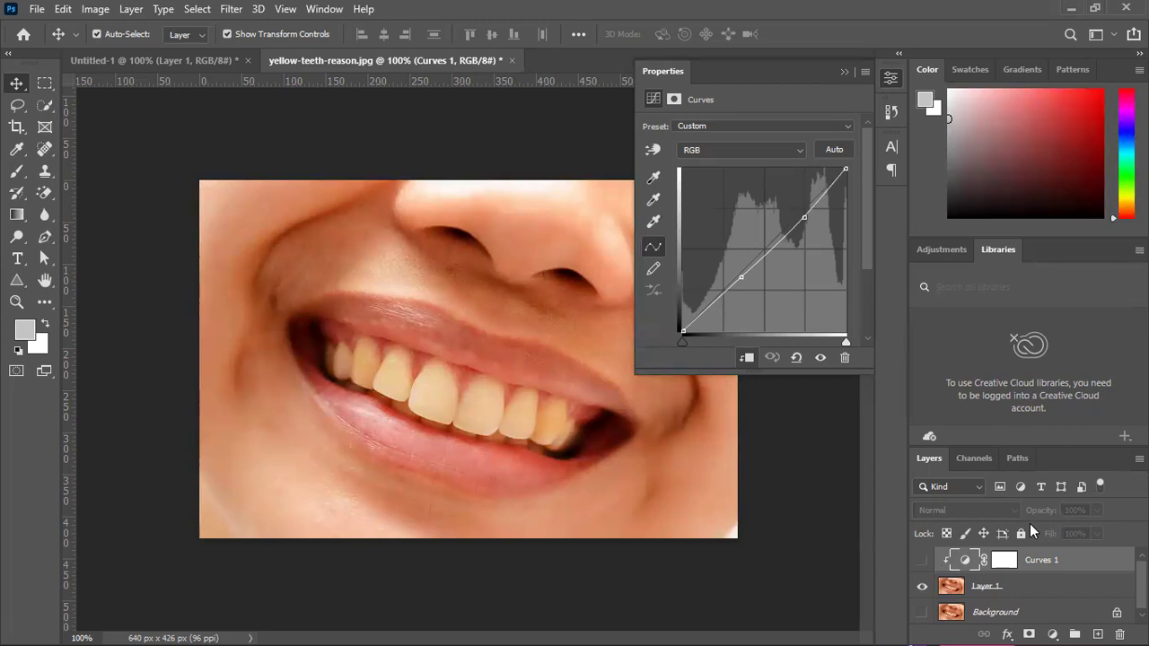
# Delete the Curves adjustment layer and collapse the layer properties.
pyautogui.press('Delete')
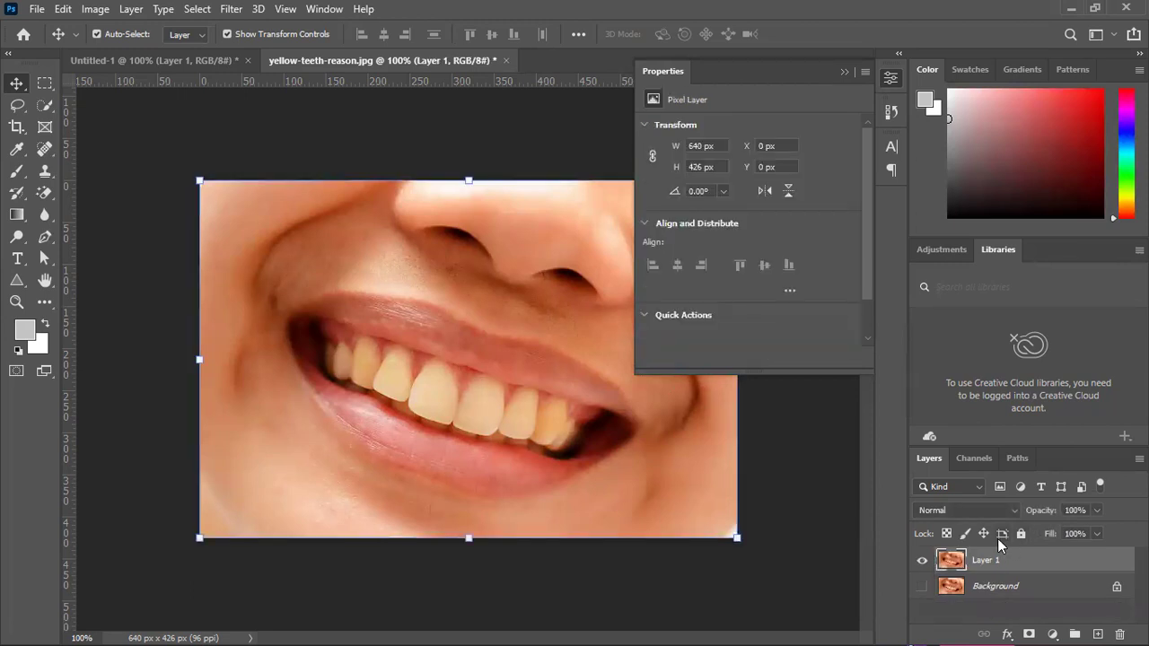
pyautogui.click(843, 72)
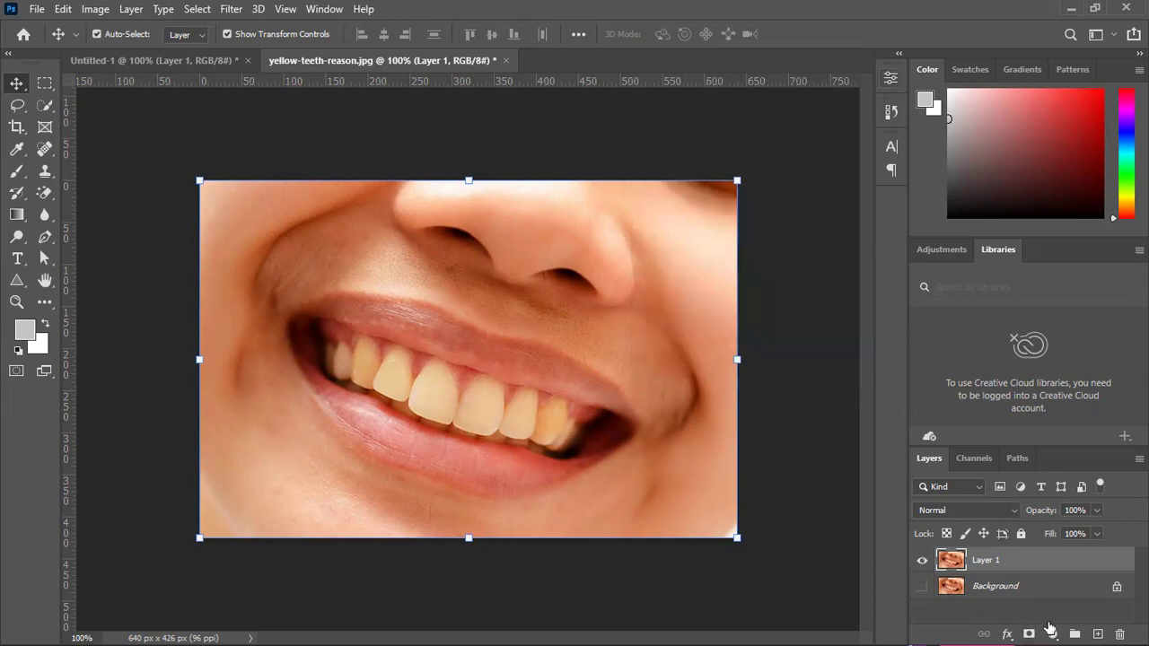
# Add a Vibrance adjustment layer above Layer 1 with the vibrance at +99.
pyautogui.click(1052, 633)
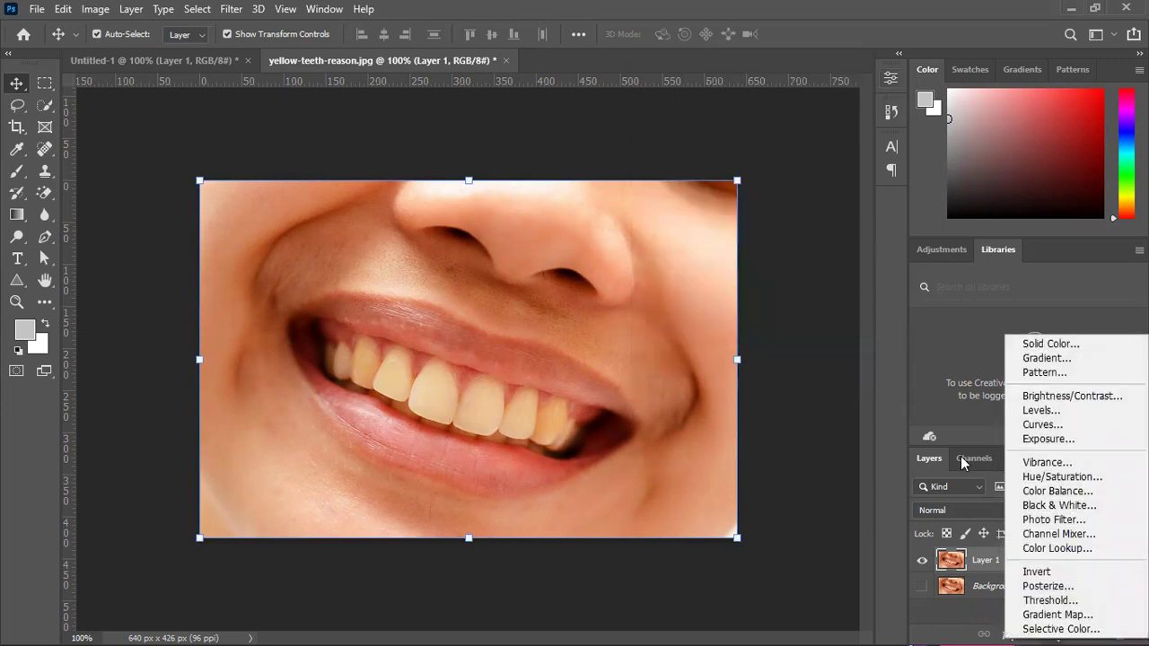
pyautogui.click(1062, 463)
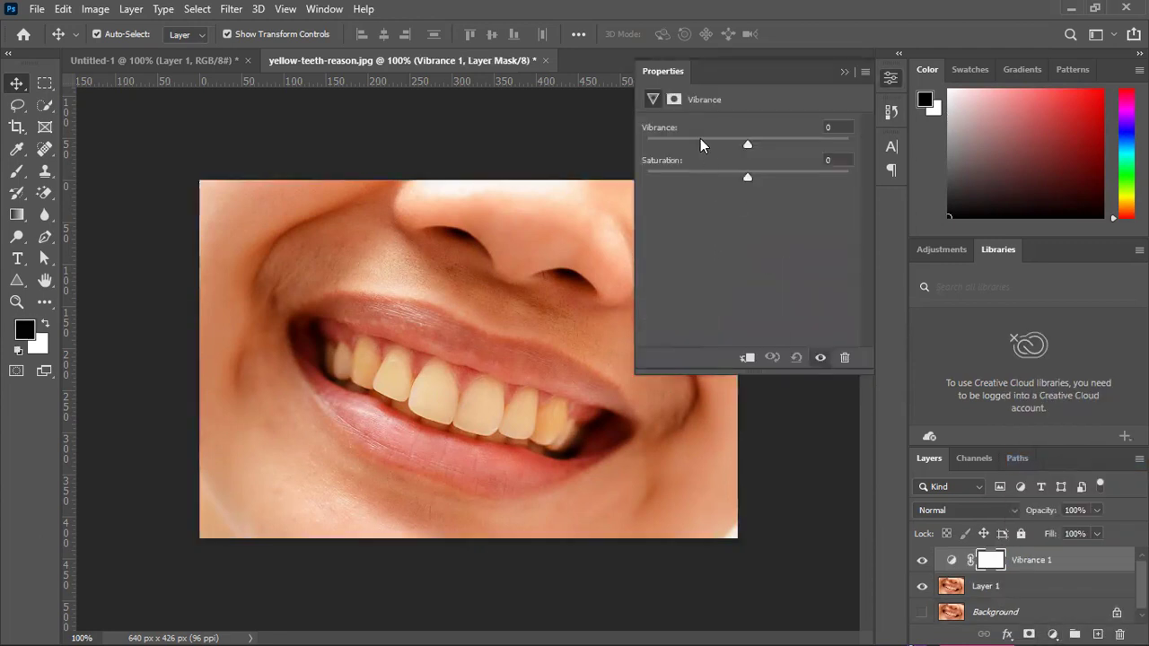
pyautogui.moveTo(742, 145); pyautogui.dragTo(840, 145)
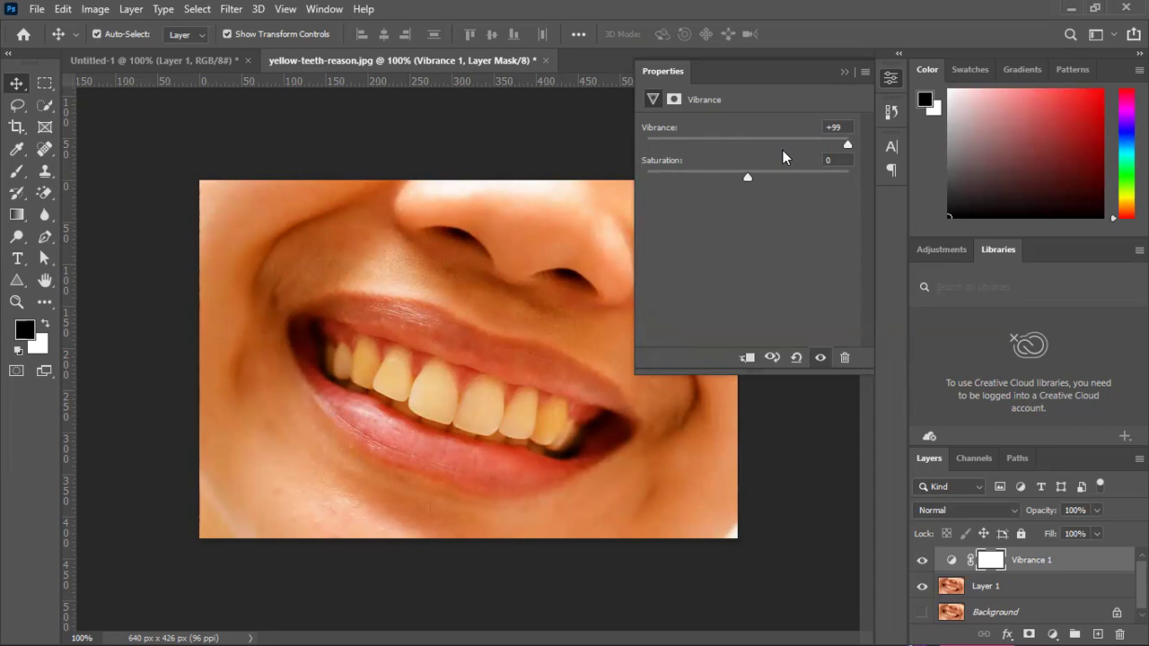
# Compare the photo with and without the strong Vibrance adjustment.
pyautogui.click(922, 561)
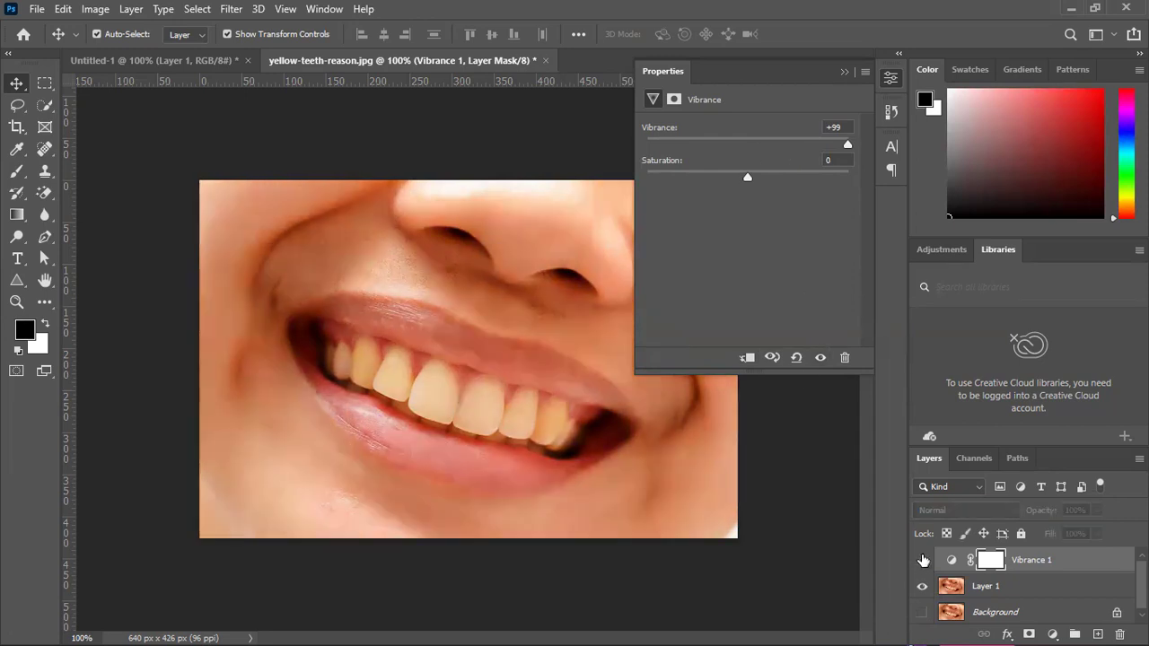
pyautogui.click(922, 560)
pyautogui.click(922, 560)
pyautogui.click(922, 561)
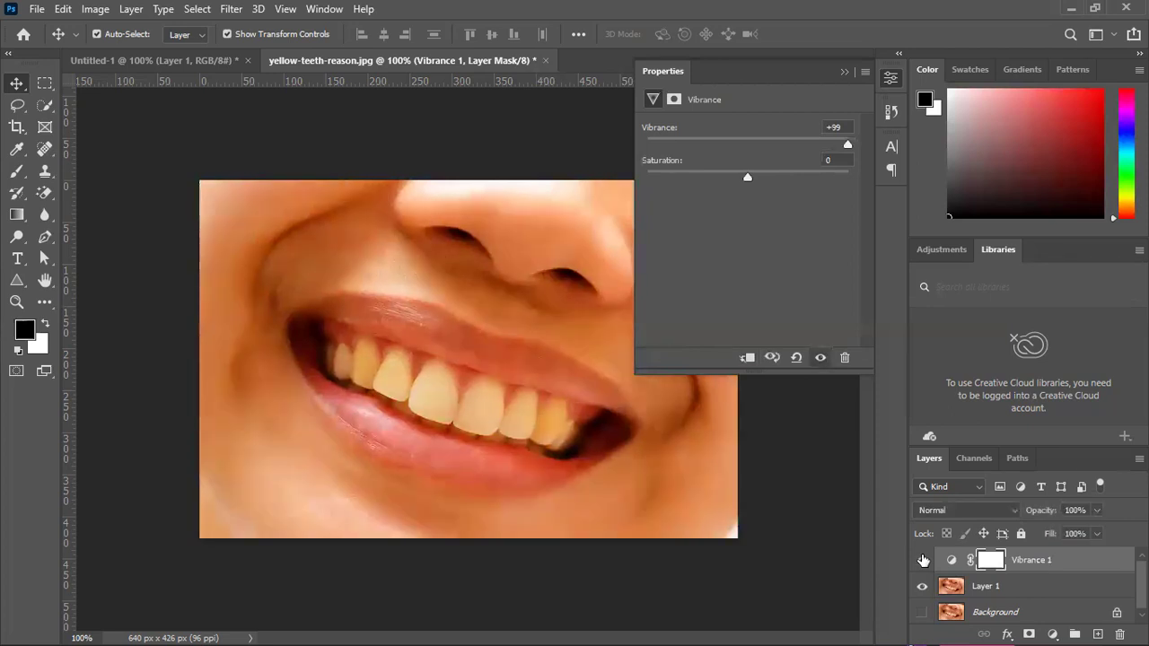
pyautogui.click(922, 561)
pyautogui.click(922, 560)
pyautogui.click(922, 560)
pyautogui.click(922, 560)
# Try vibrance +75 with saturation -50 on the adjustment layer, and reset both values to 0.
pyautogui.moveTo(848, 145); pyautogui.dragTo(818, 132)
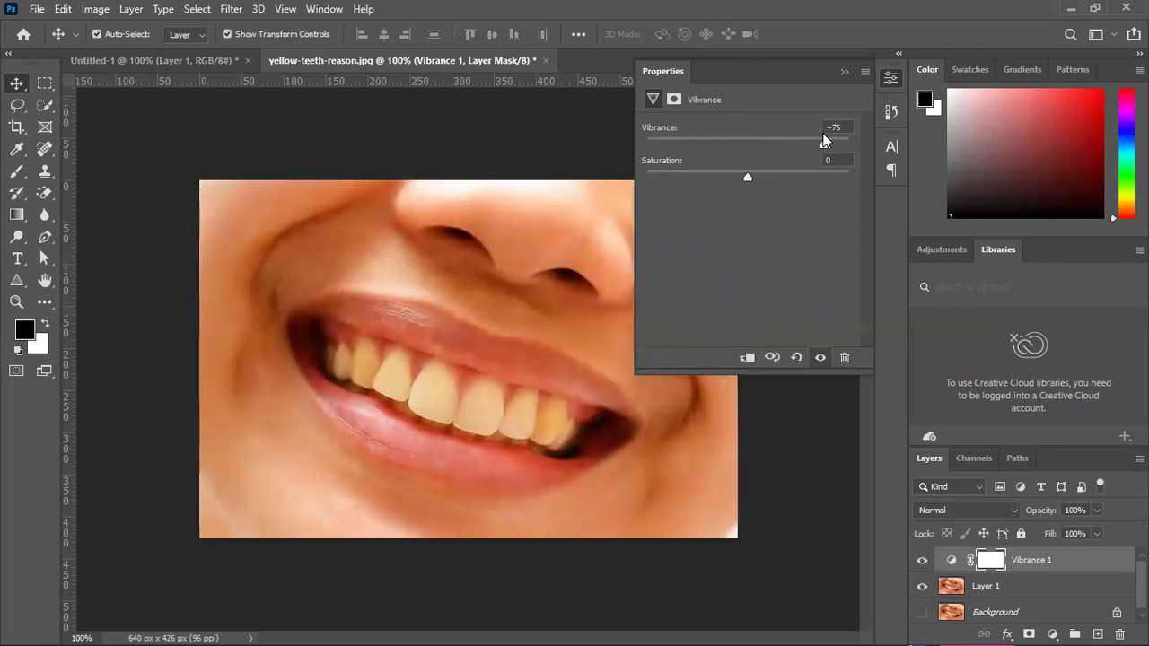
pyautogui.moveTo(749, 175); pyautogui.dragTo(698, 166)
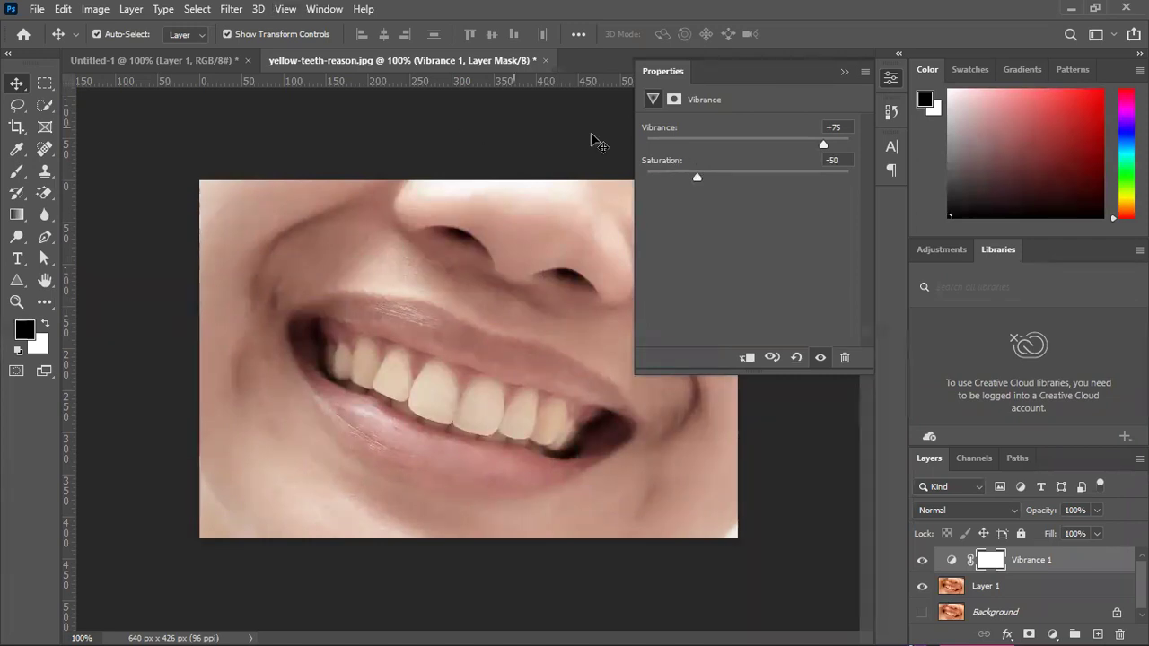
pyautogui.click(828, 162)
pyautogui.write('0')
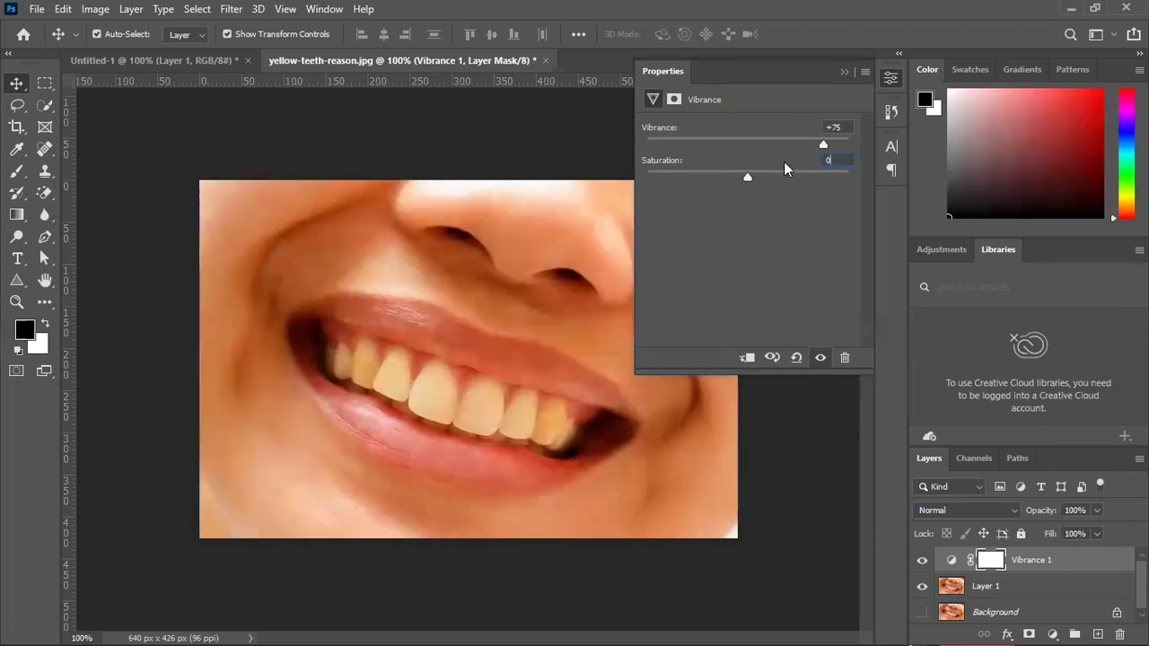
pyautogui.hotkey('shift', 'Tab')
pyautogui.write('0')
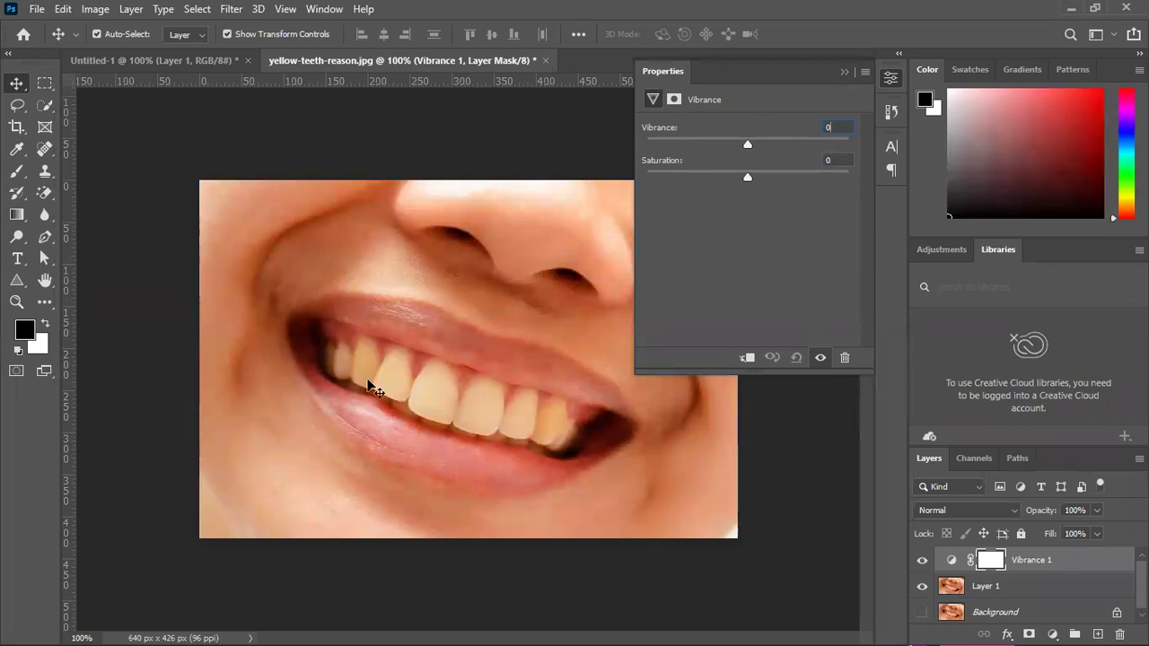
# Raise the adjustment layer's vibrance to +33, comparing the photo with and without the effect along the way.
pyautogui.moveTo(749, 145); pyautogui.dragTo(770, 146)
pyautogui.click(921, 560)
pyautogui.click(922, 560)
pyautogui.click(925, 559)
pyautogui.click(925, 559)
pyautogui.moveTo(776, 145); pyautogui.dragTo(789, 146)
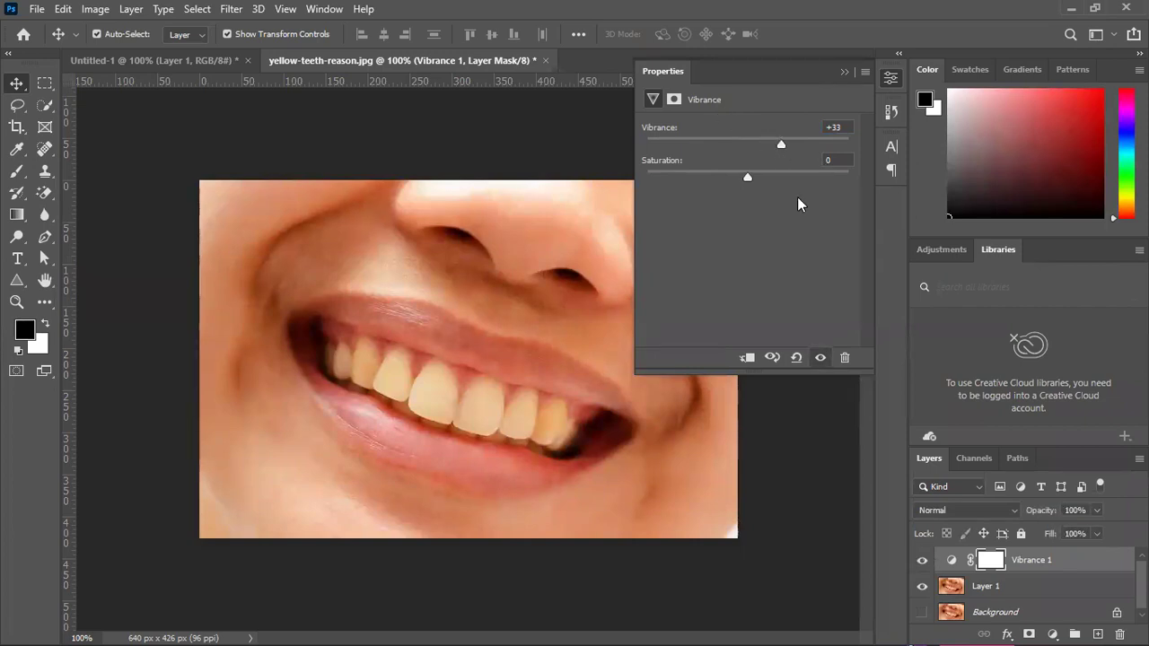
# Check the photo without the Vibrance adjustment once more and delete the Vibrance layer.
pyautogui.click(928, 562)
pyautogui.click(925, 560)
pyautogui.moveTo(1048, 565); pyautogui.dragTo(1117, 631)
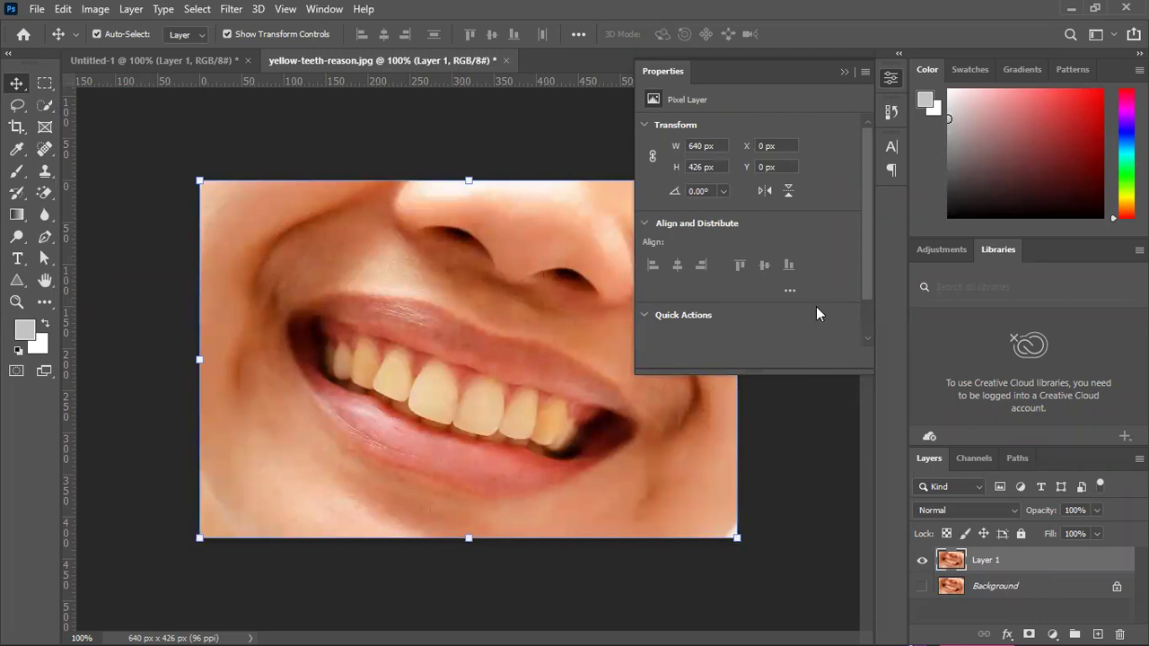
pyautogui.click(843, 72)
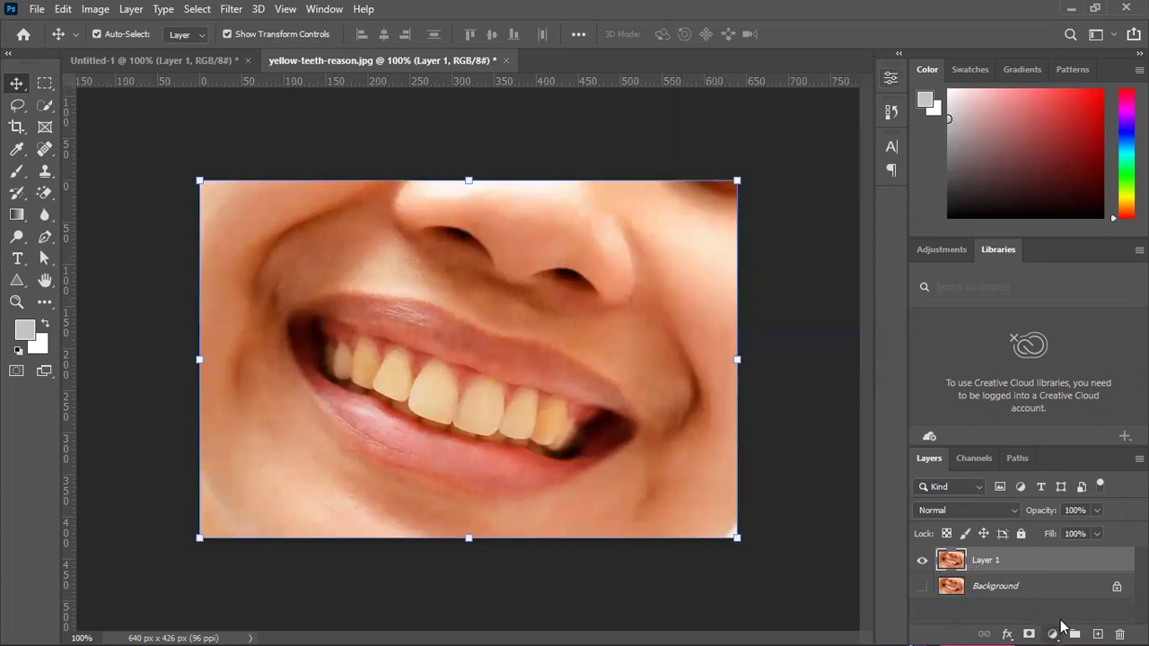
pyautogui.click(1053, 633)
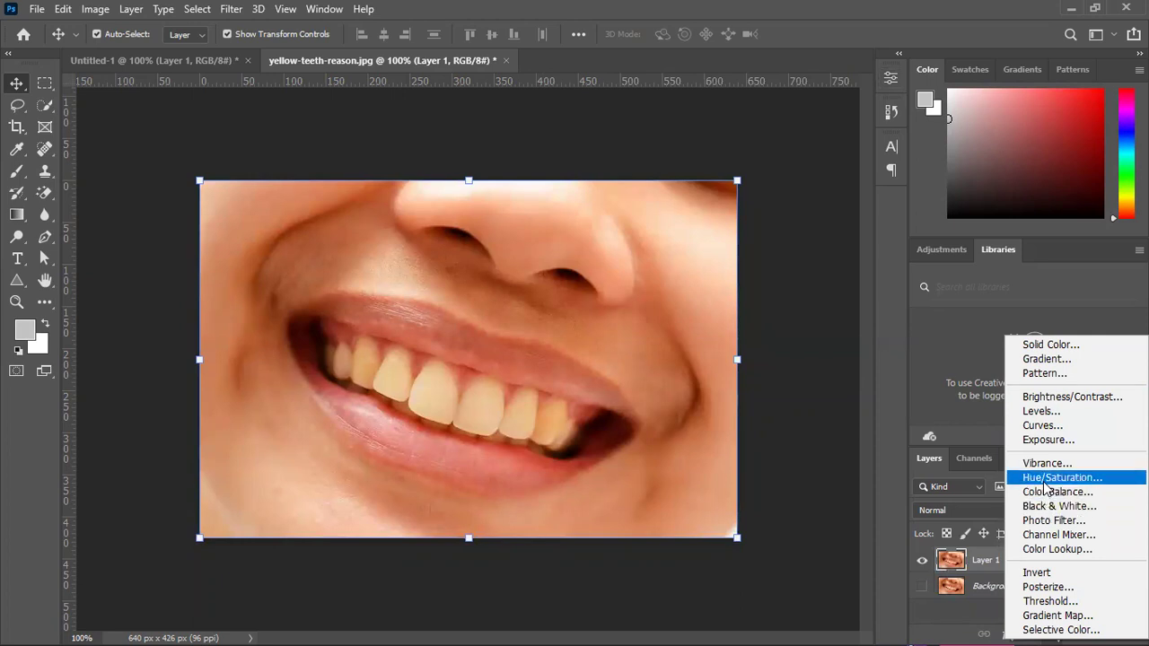
pyautogui.click(795, 385)
pyautogui.click(922, 560)
pyautogui.click(922, 560)
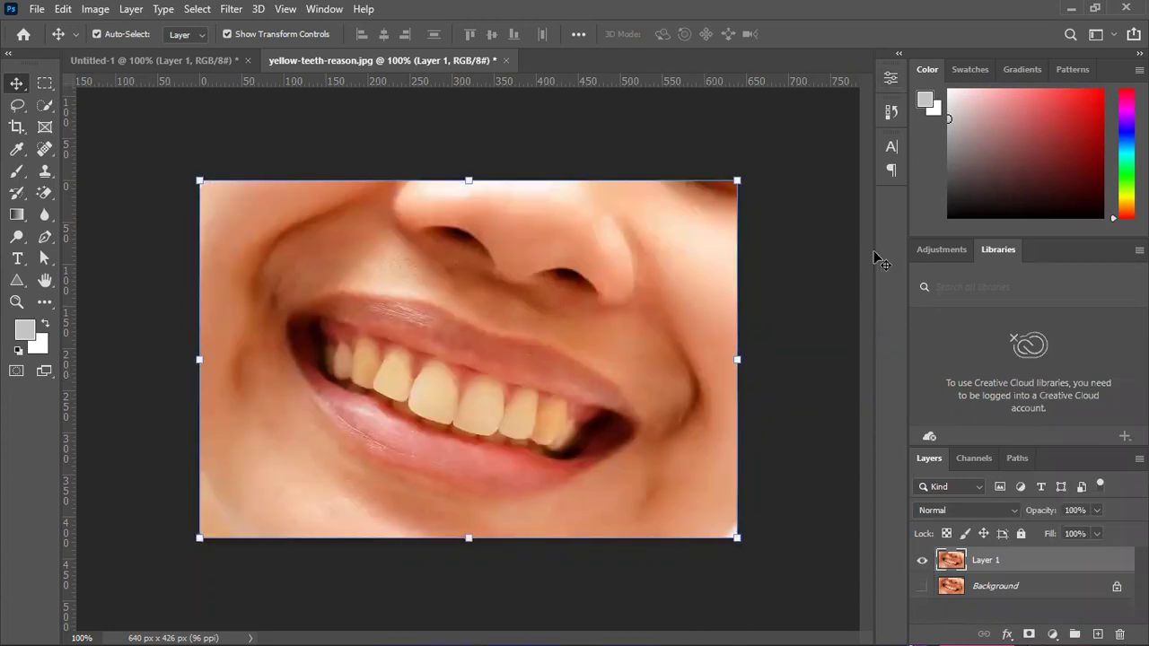
# Switch to the Firefox browser and return to the earlier Google Images results for "yellow teeth".
pyautogui.click(1071, 8)
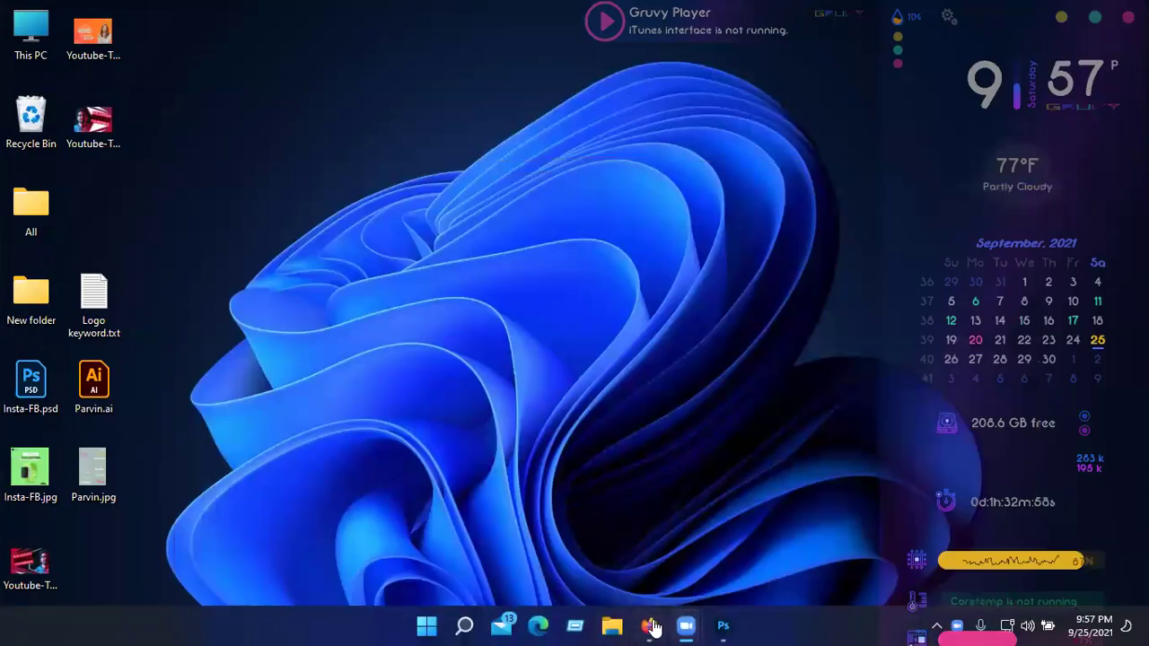
pyautogui.click(648, 631)
pyautogui.scroll(5, 283, 446)
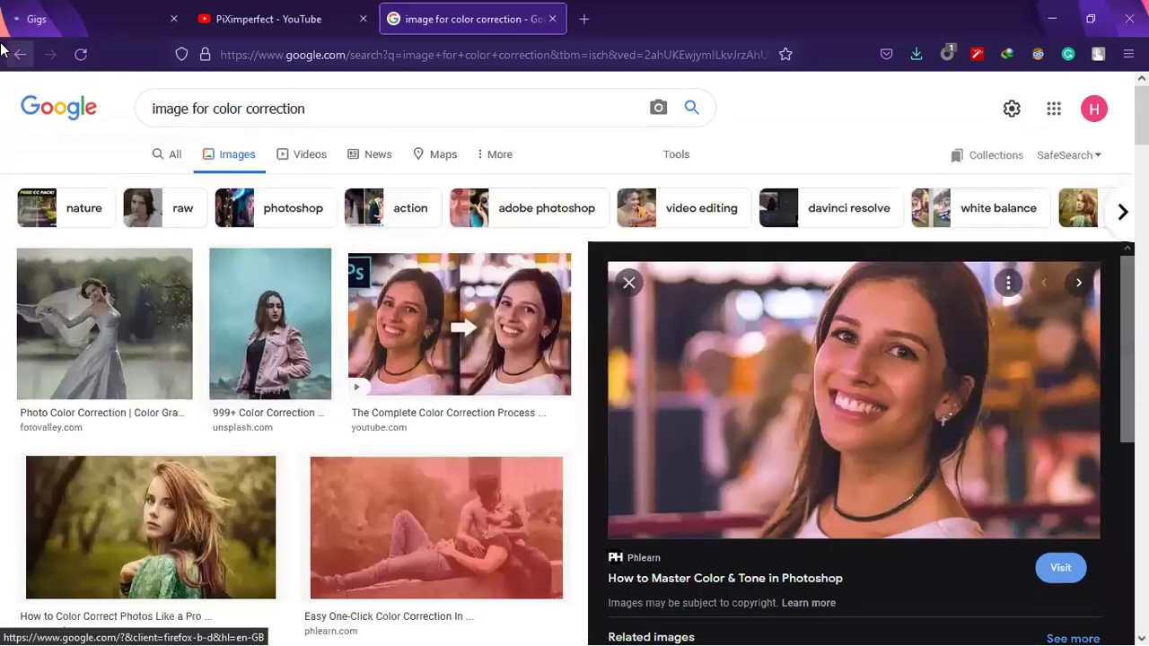
pyautogui.click(11, 54)
pyautogui.click(11, 54)
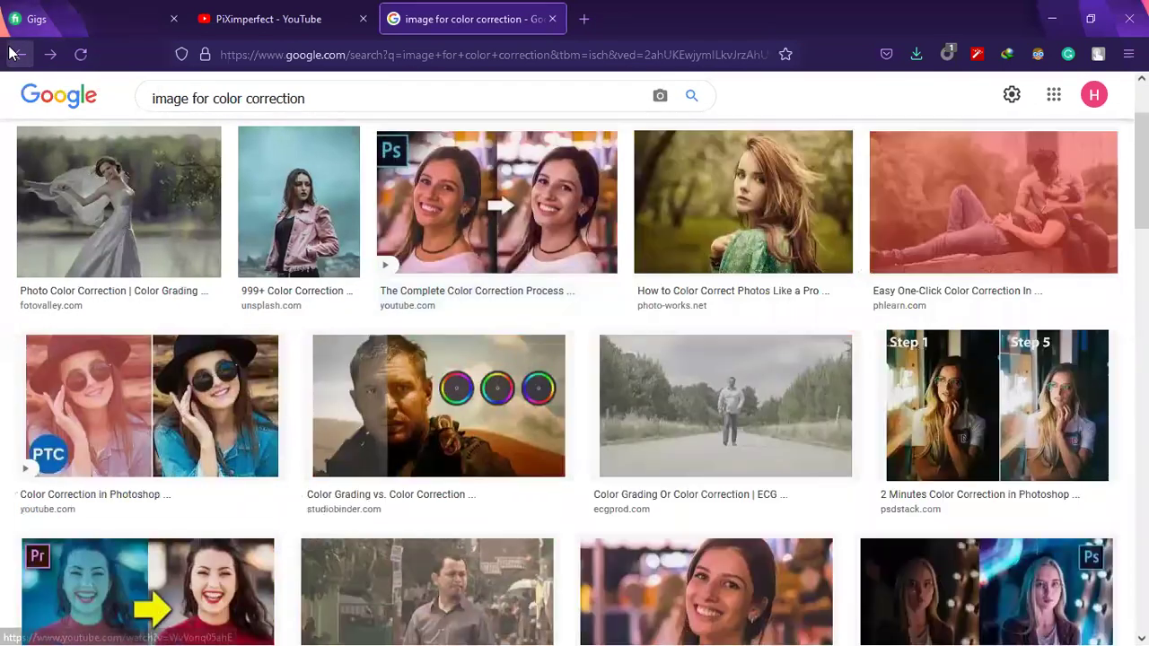
pyautogui.click(10, 54)
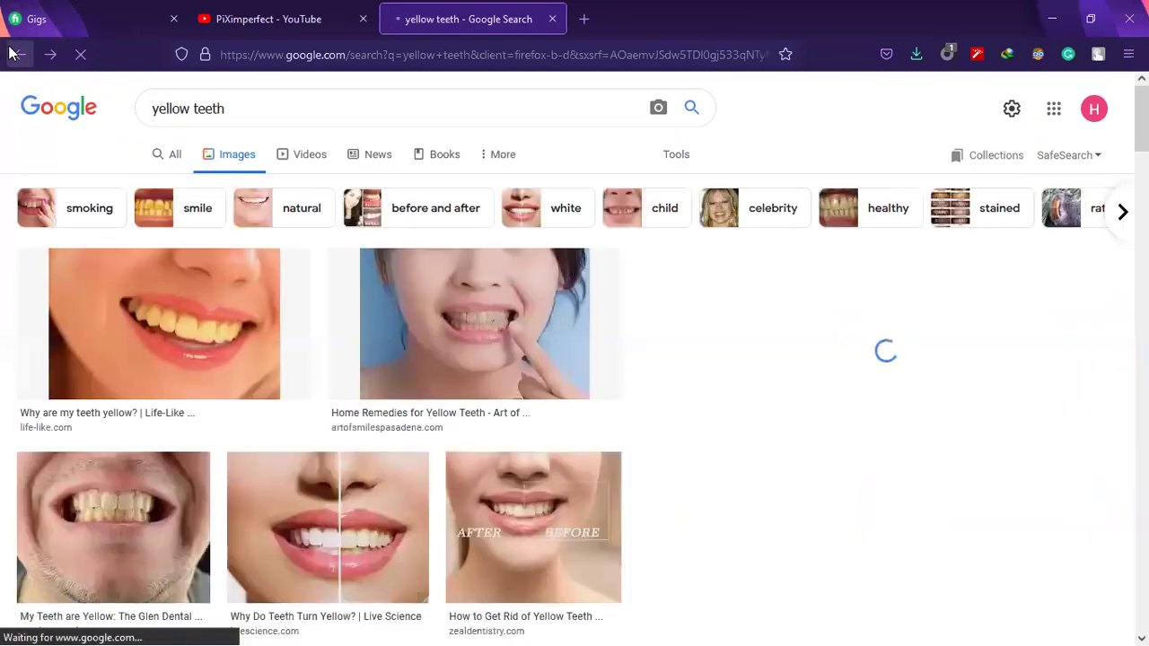
# Preview several yellow-teeth photos among the results and related images to compare candidates.
pyautogui.scroll(-2, 102, 525)
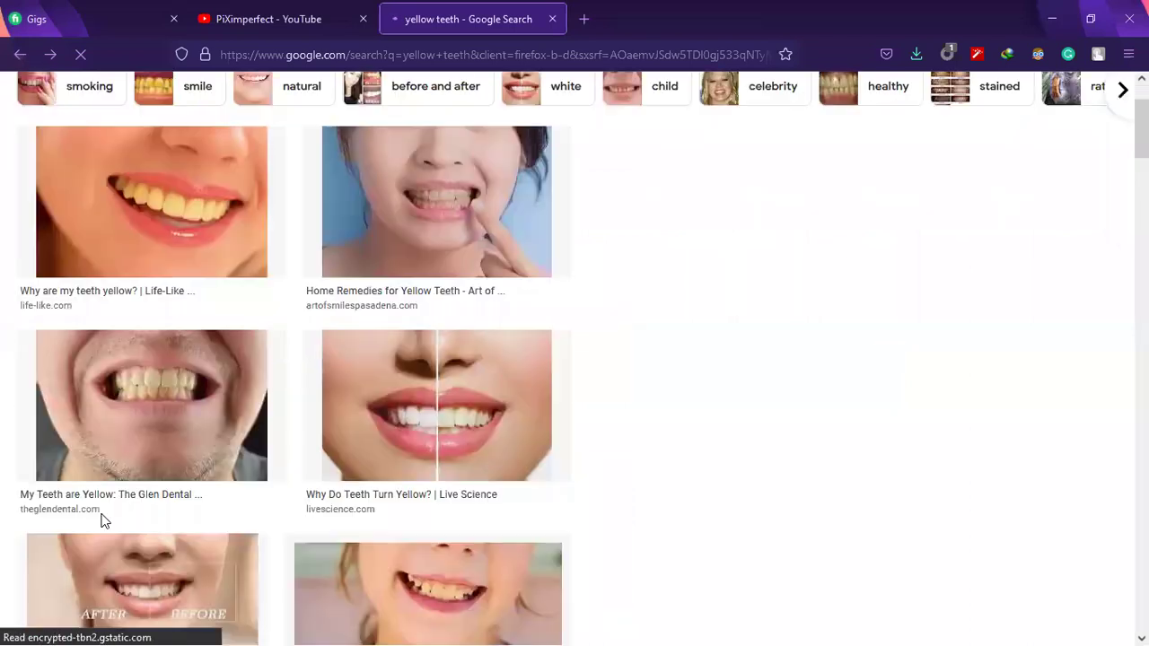
pyautogui.click(102, 521)
pyautogui.scroll(-5, 896, 407)
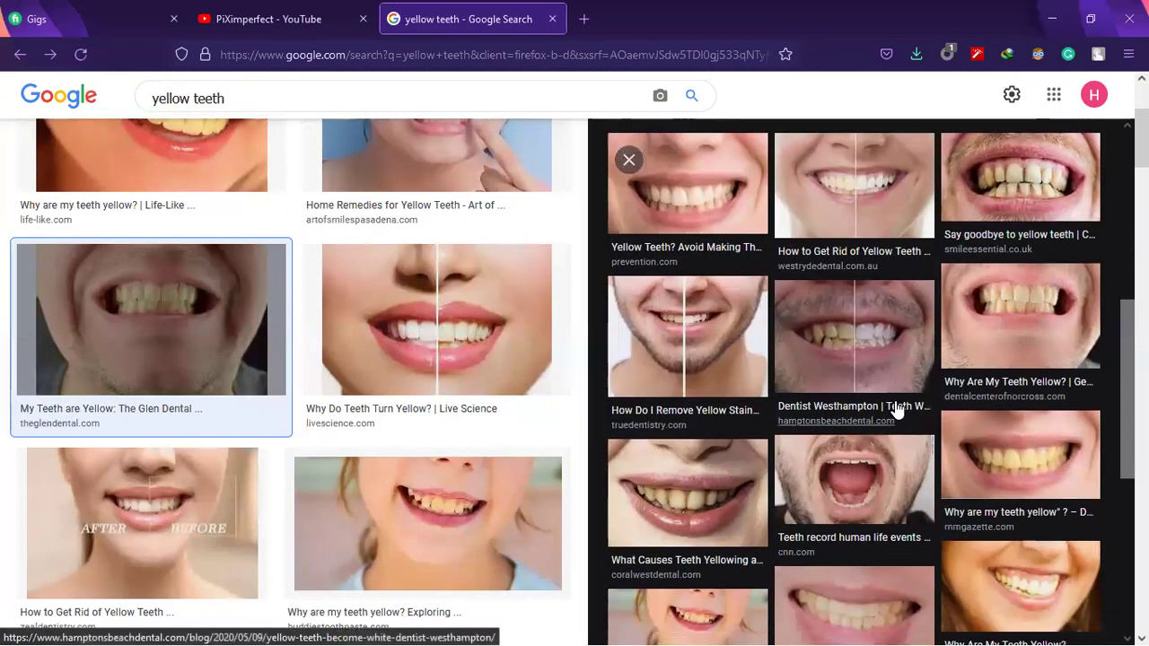
pyautogui.click(1055, 449)
pyautogui.scroll(-4, 969, 287)
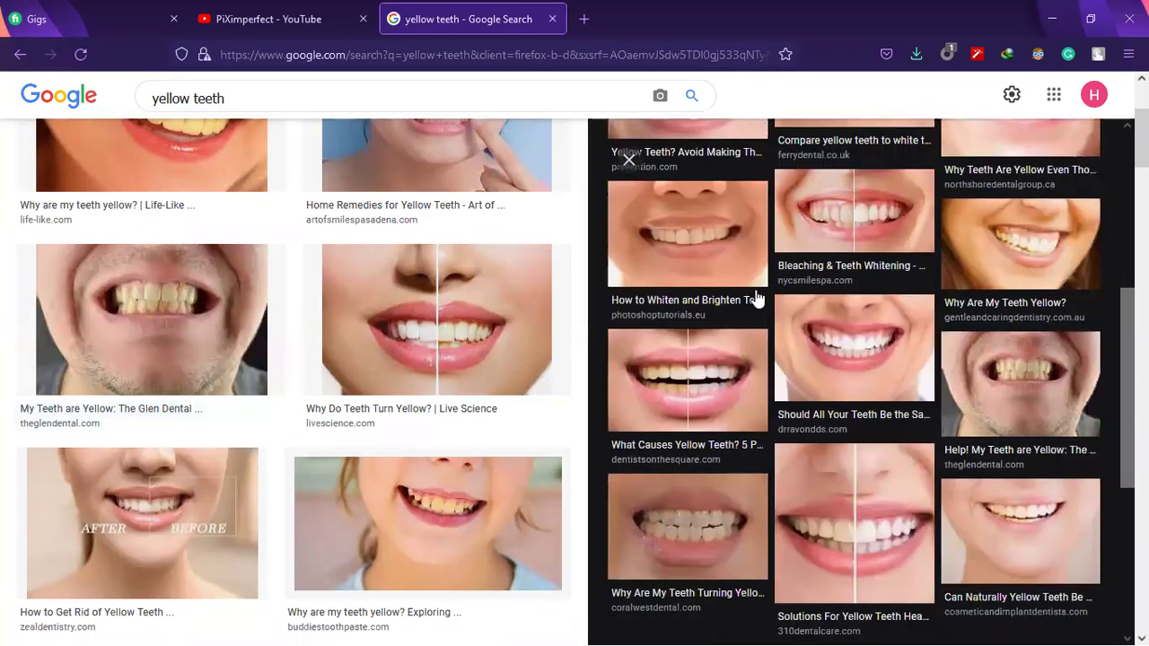
pyautogui.click(1003, 225)
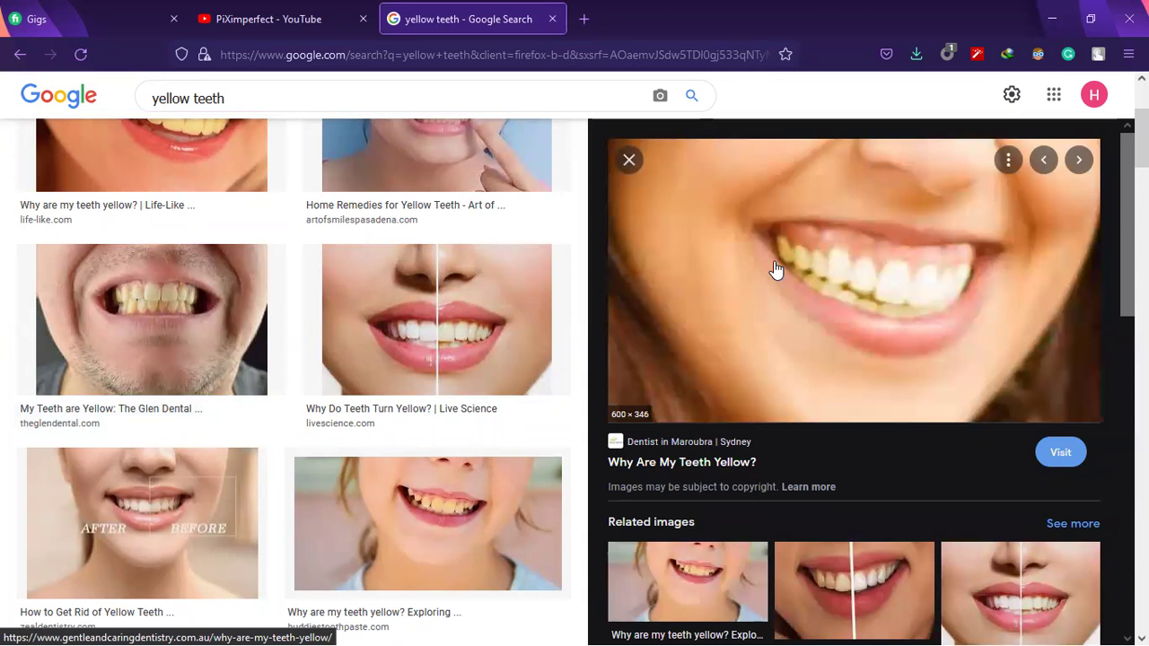
# Copy the life-like.com photo "Why are my teeth yellow?" and paste it into yellow-teeth-reason.jpg in Photoshop.
pyautogui.scroll(2, 272, 346)
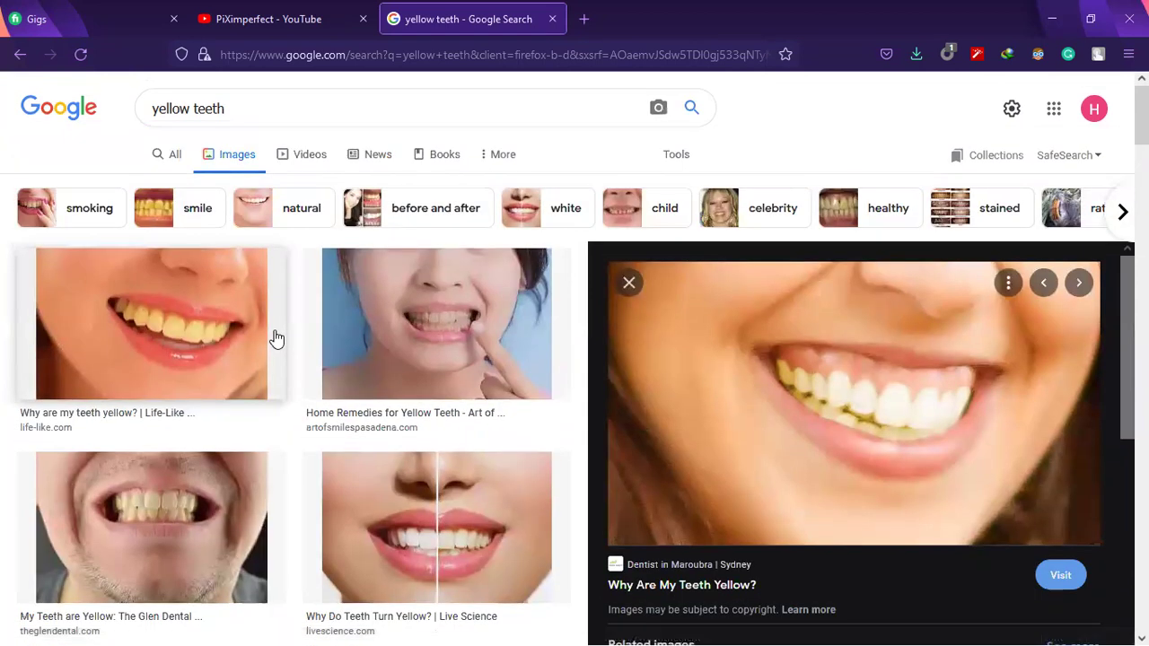
pyautogui.click(254, 318)
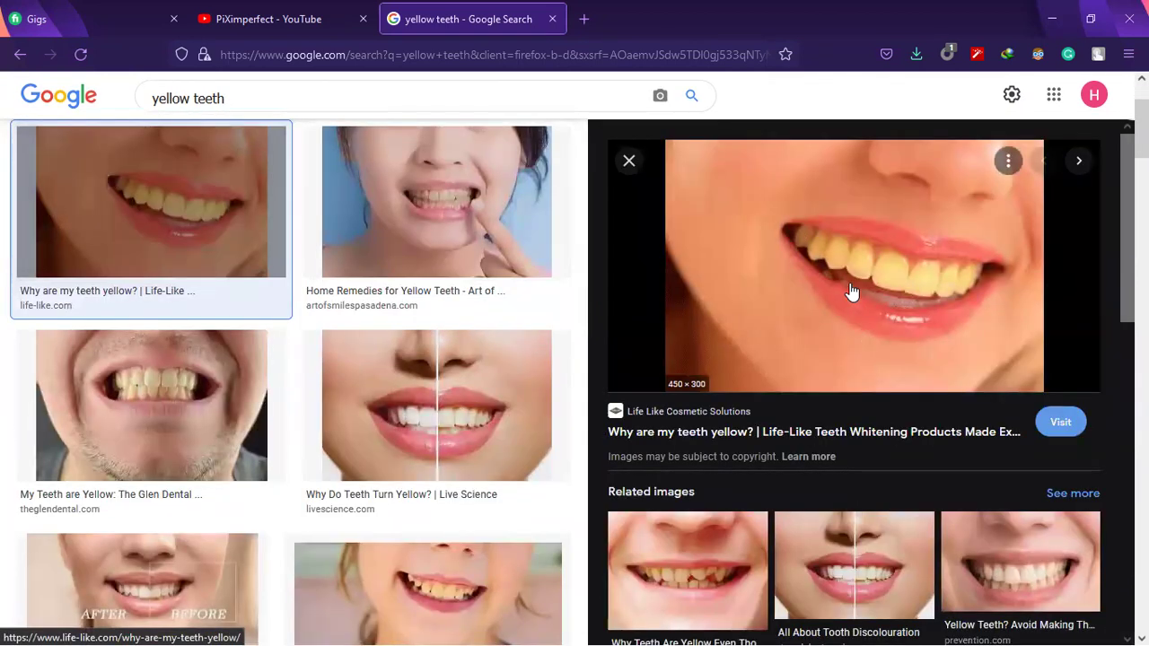
pyautogui.rightClick(852, 292)
pyautogui.click(891, 469)
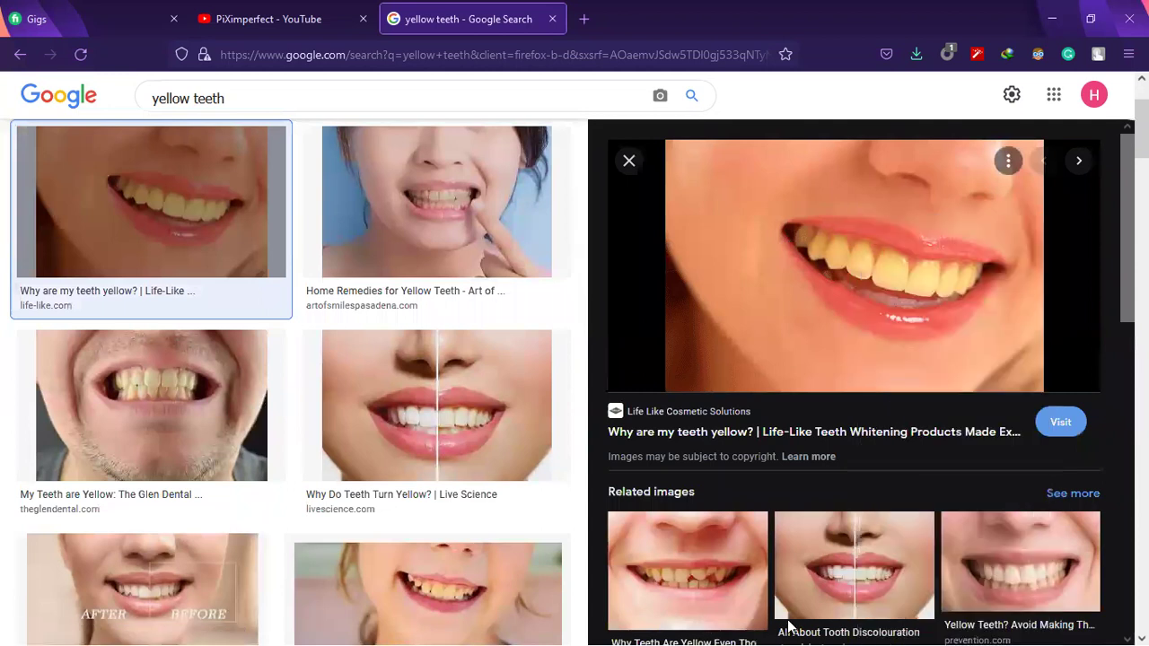
pyautogui.click(1052, 18)
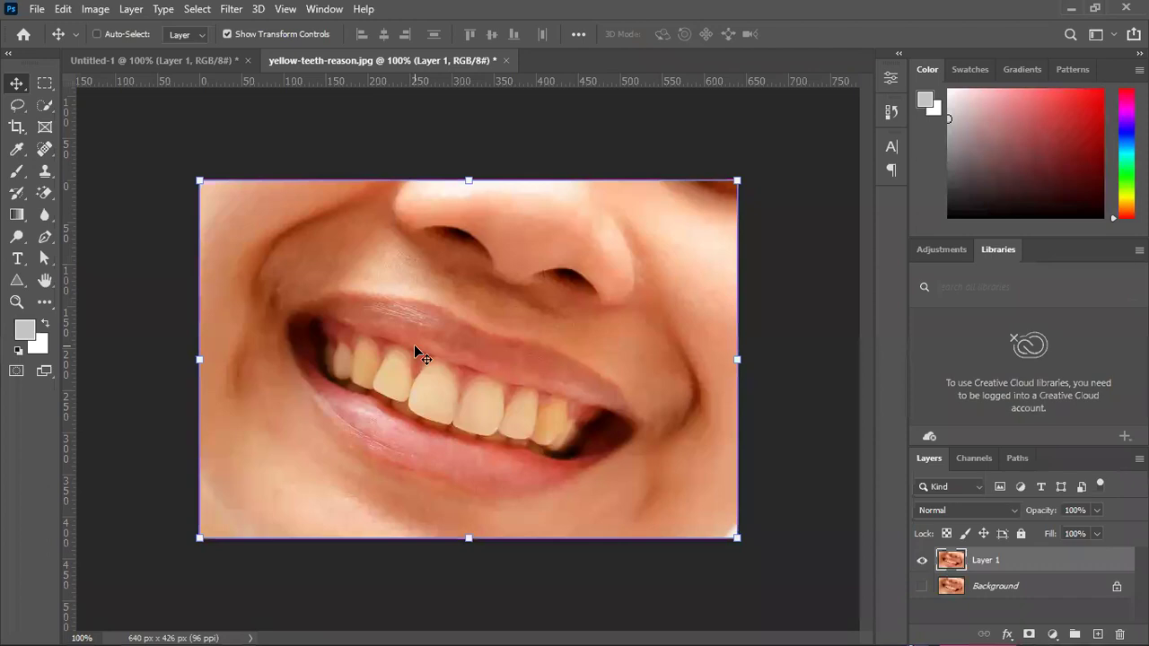
pyautogui.hotkey('ctrl', 'v')
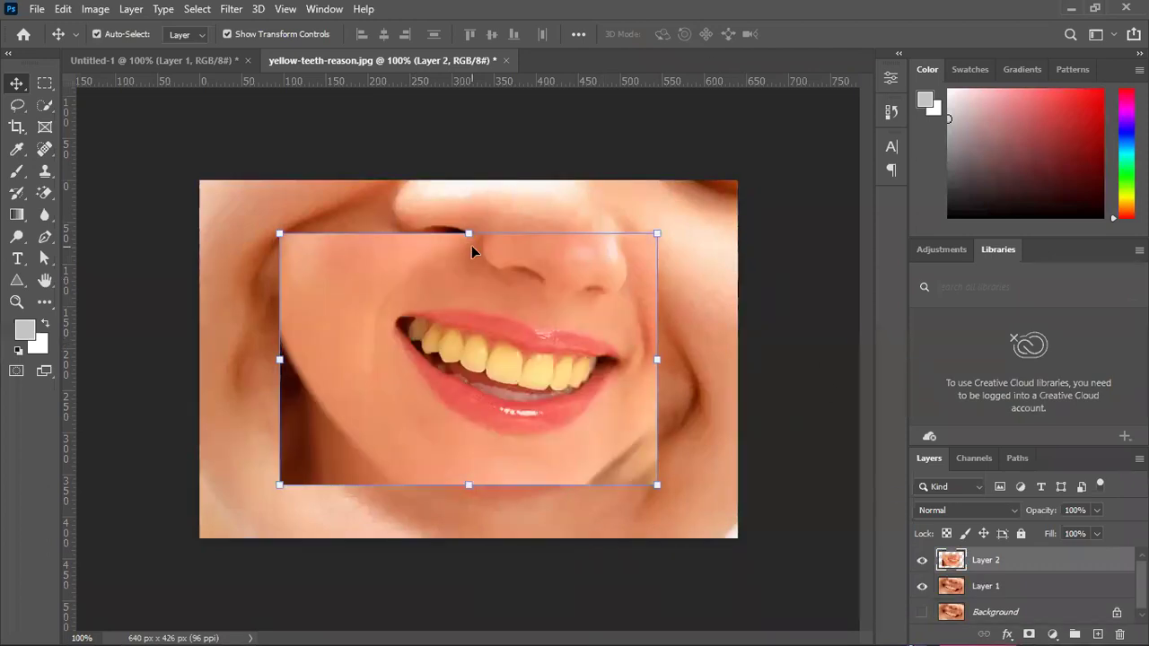
# Delete the old Layer 1 and Background layers and duplicate the pasted Layer 2.
pyautogui.click(779, 409)
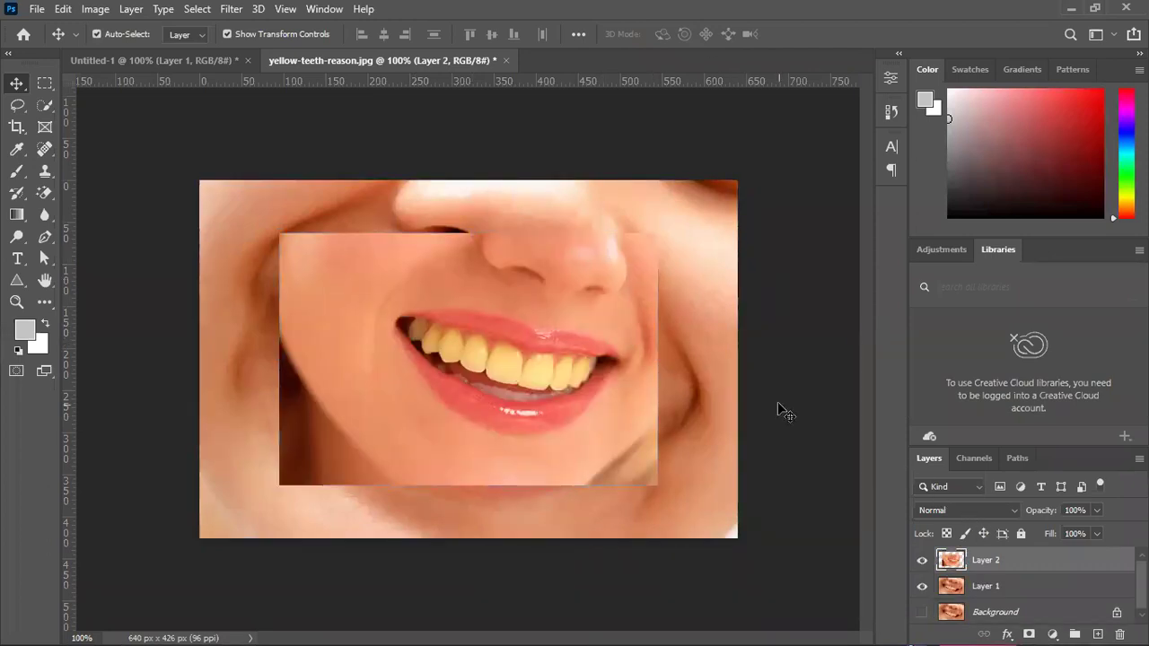
pyautogui.click(707, 424)
pyautogui.press('Delete')
pyautogui.press('Delete')
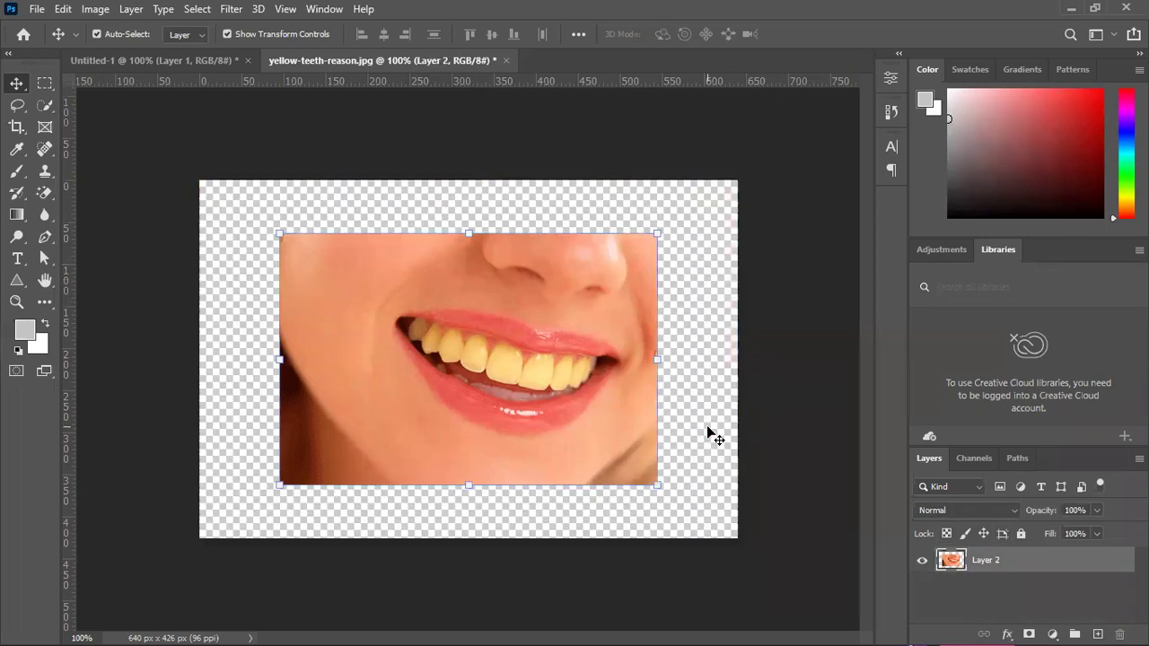
pyautogui.click(777, 441)
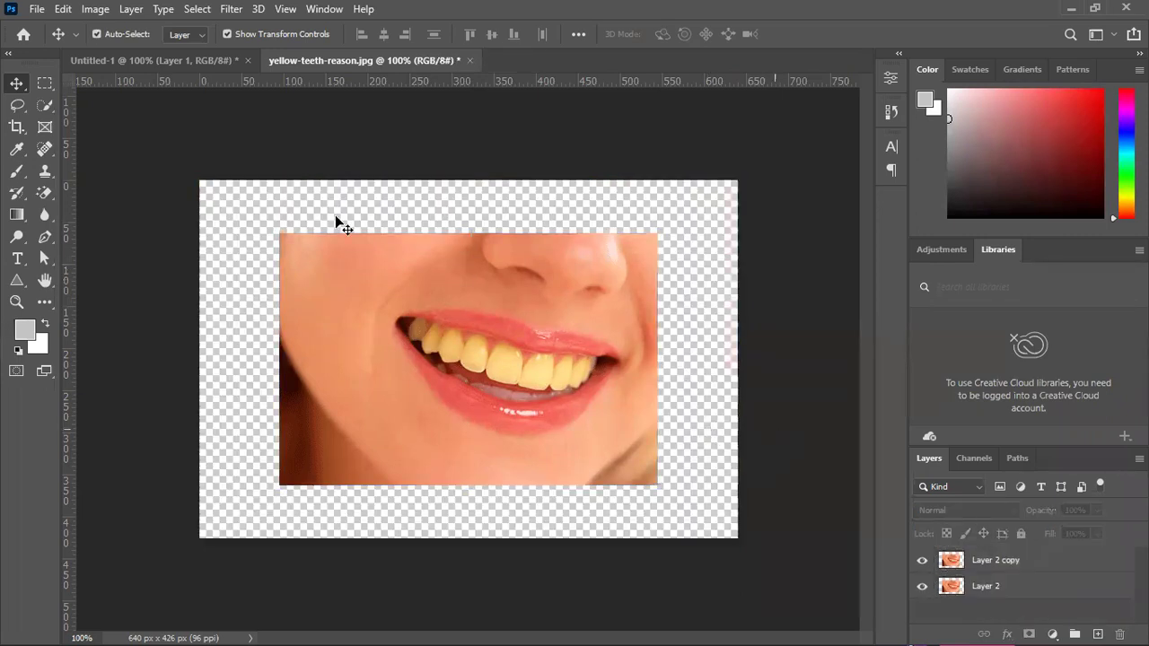
# Crop the canvas to the edges of the pasted smile photo, 450 px by 300 px.
pyautogui.click(16, 127)
pyautogui.moveTo(206, 188); pyautogui.dragTo(257, 231)
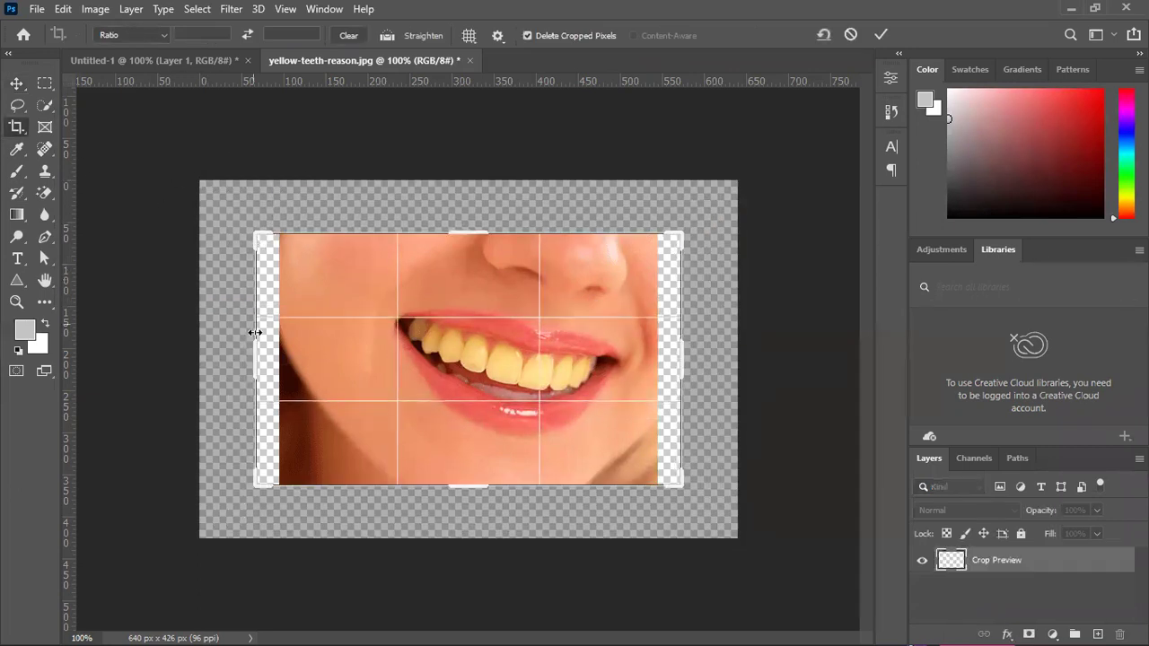
pyautogui.moveTo(257, 354); pyautogui.dragTo(280, 357)
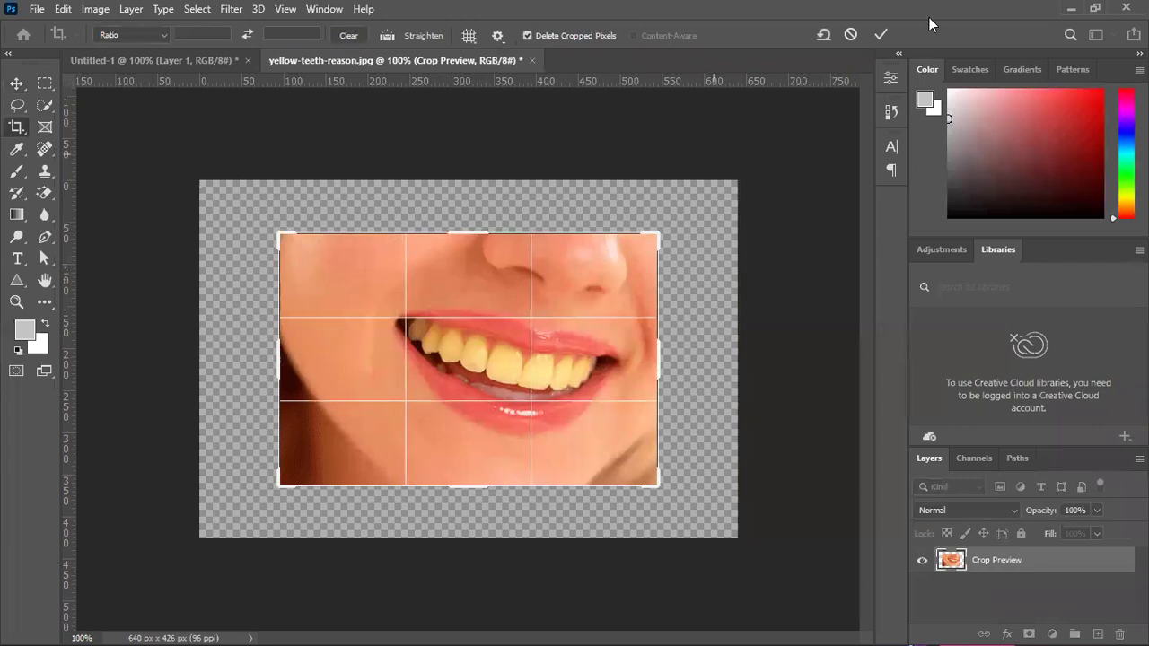
pyautogui.click(878, 35)
pyautogui.click(16, 83)
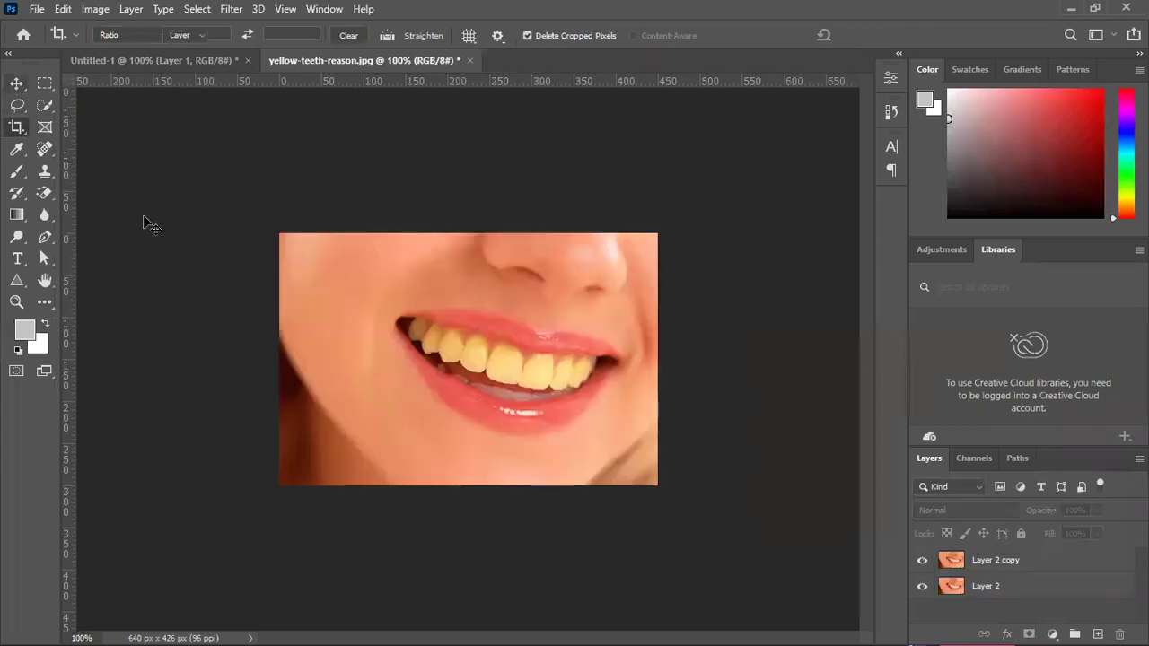
# Hide Layer 2 and add a Color Balance adjustment layer above Layer 2 copy.
pyautogui.hotkey('ctrl', '0')
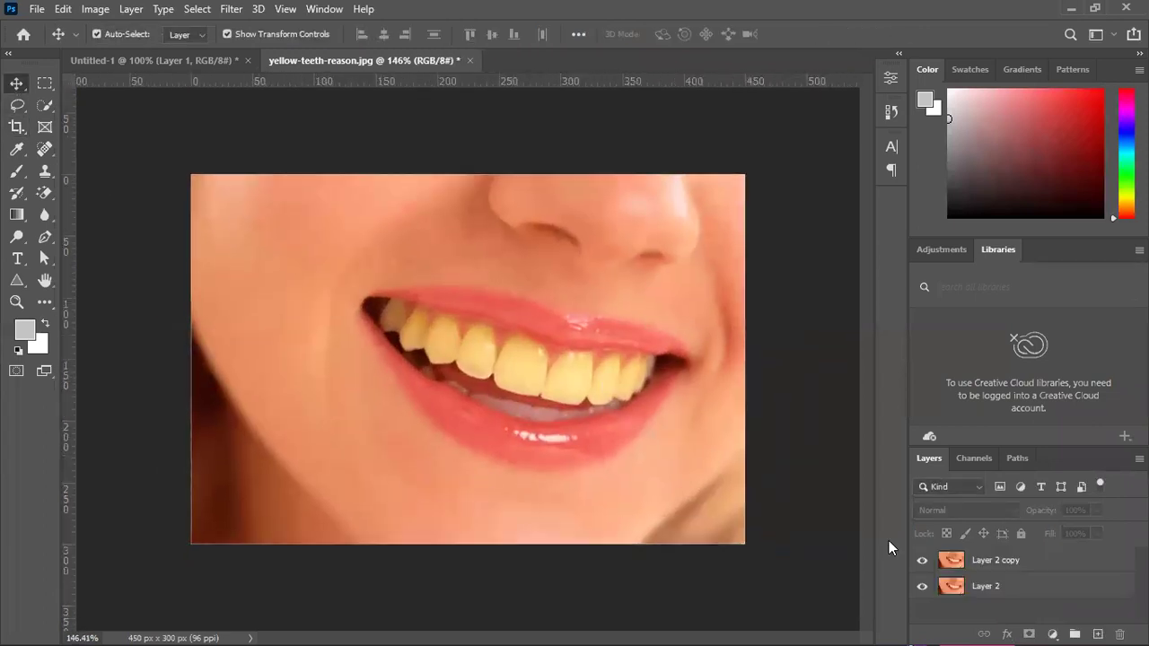
pyautogui.click(1049, 569)
pyautogui.click(922, 587)
pyautogui.click(1054, 630)
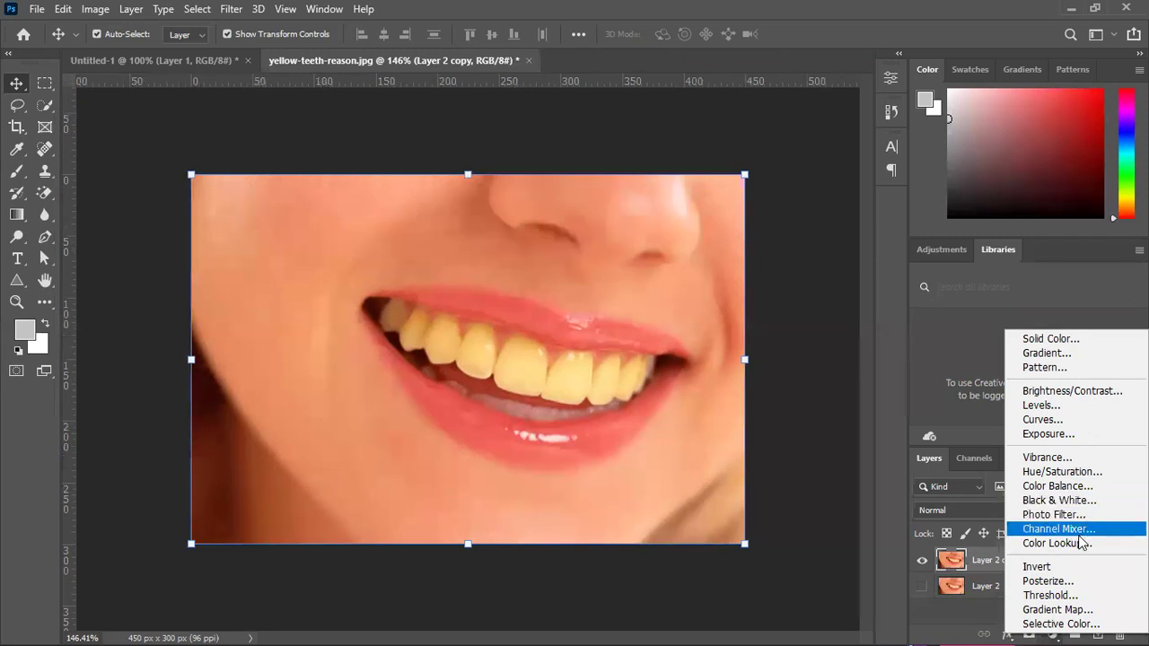
pyautogui.click(1058, 486)
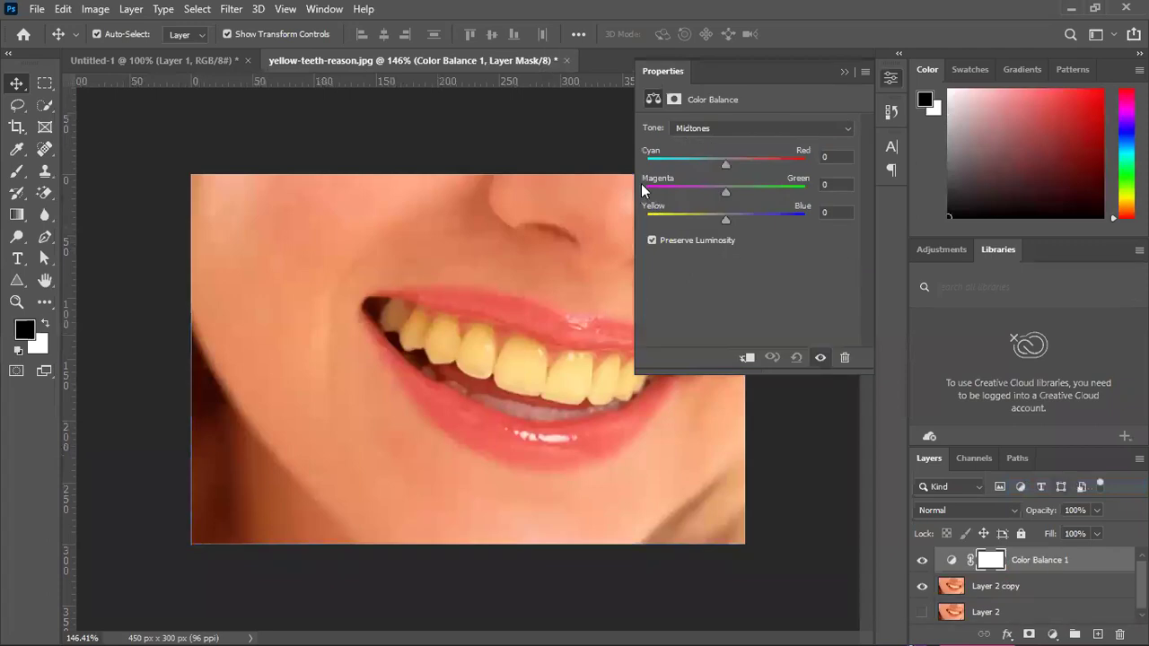
pyautogui.click(715, 128)
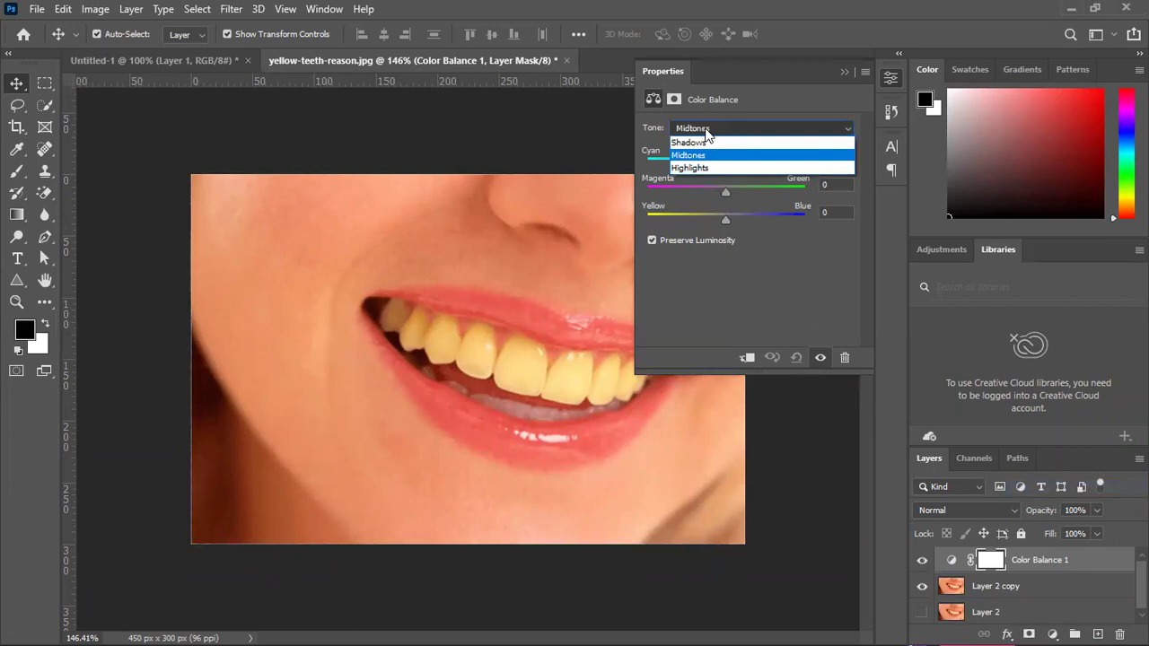
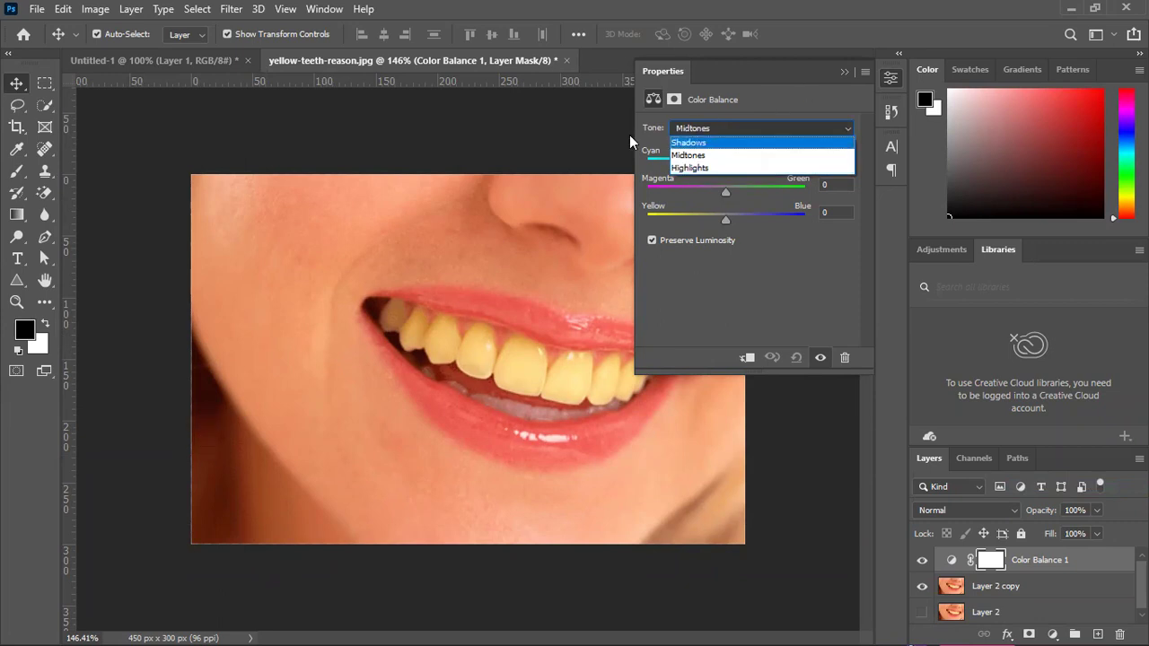
pyautogui.click(804, 88)
pyautogui.click(742, 125)
pyautogui.click(739, 129)
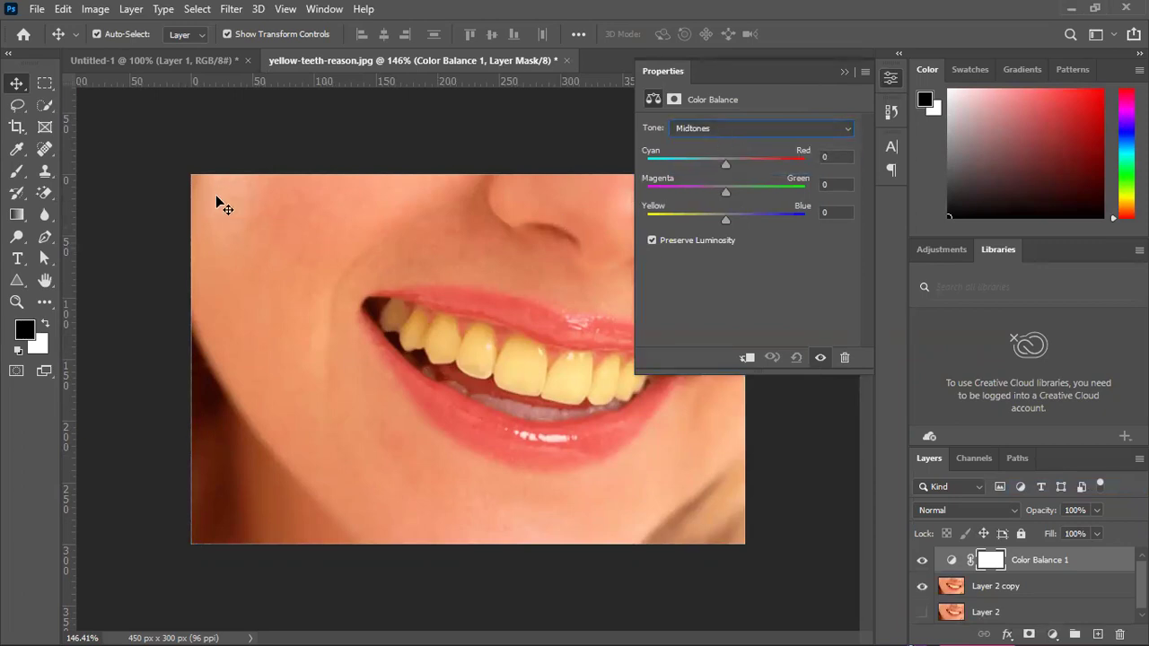
pyautogui.click(814, 76)
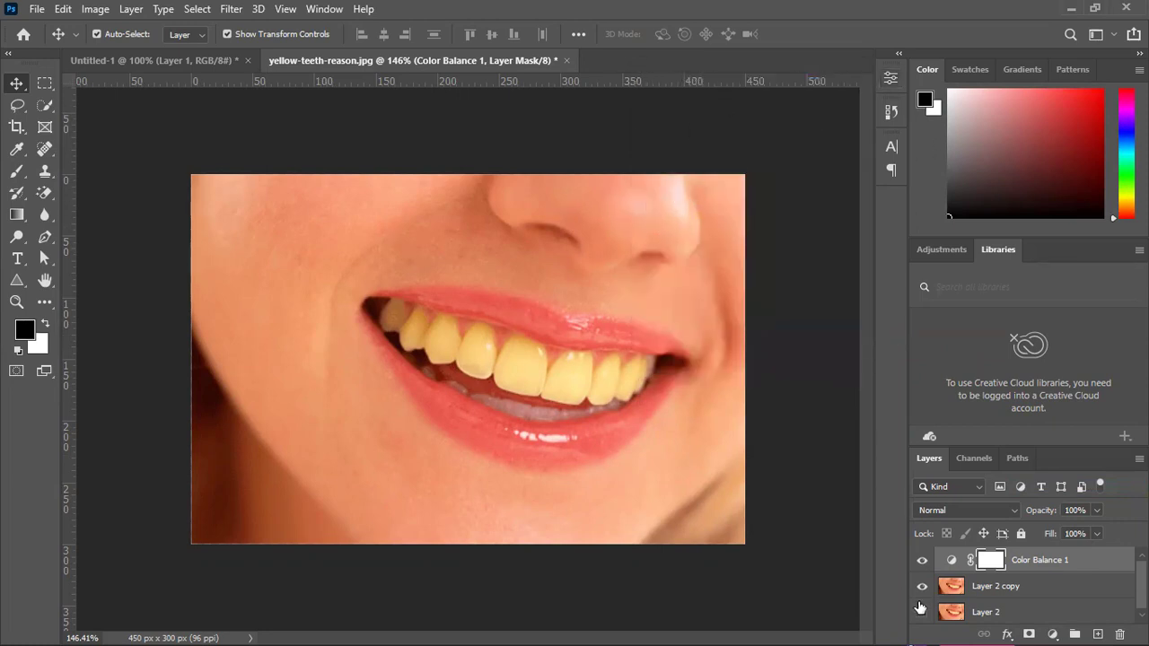
# Reopen the Color Balance 1 adjustment settings and set the tone to Highlights.
pyautogui.click(953, 562)
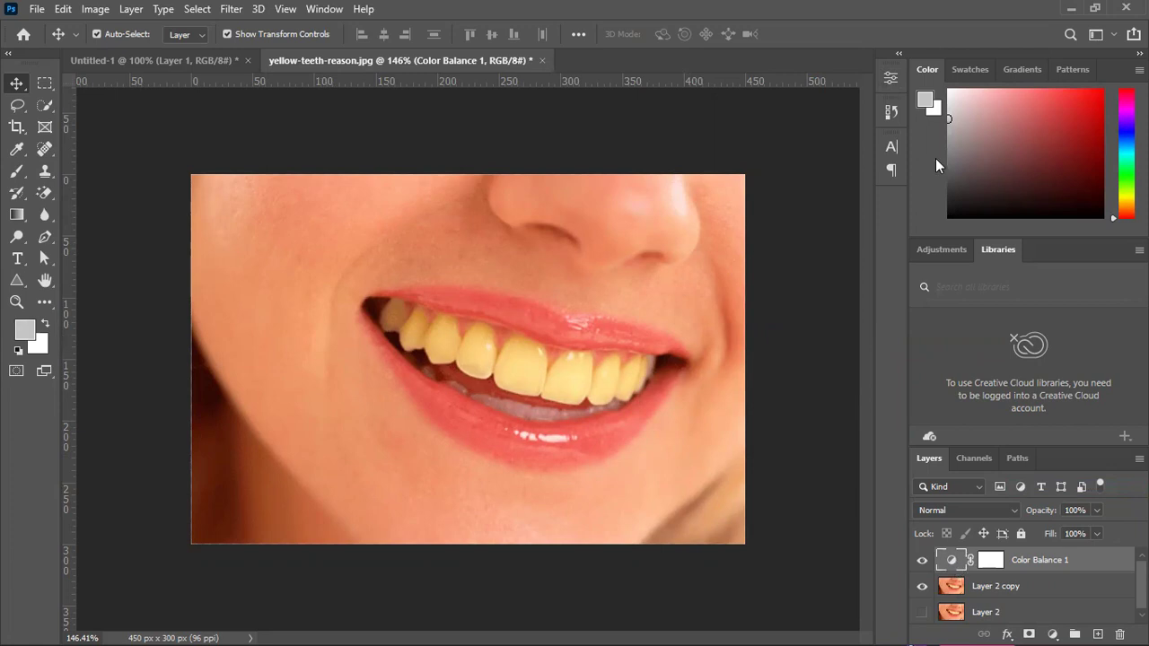
pyautogui.doubleClick(952, 561)
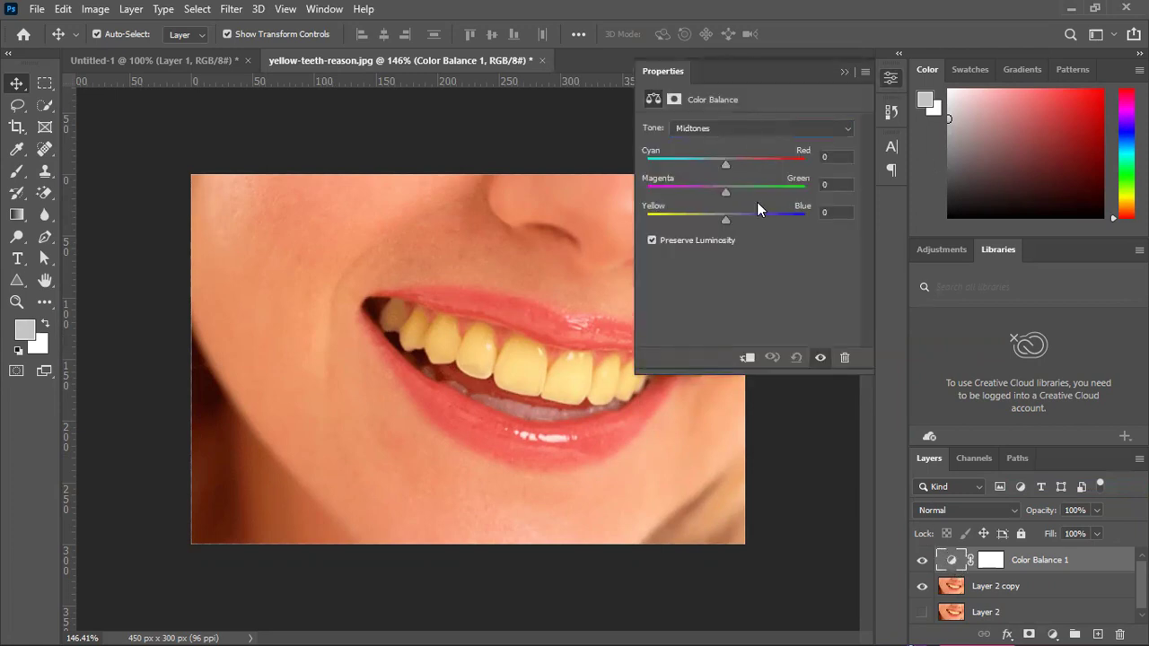
pyautogui.click(705, 128)
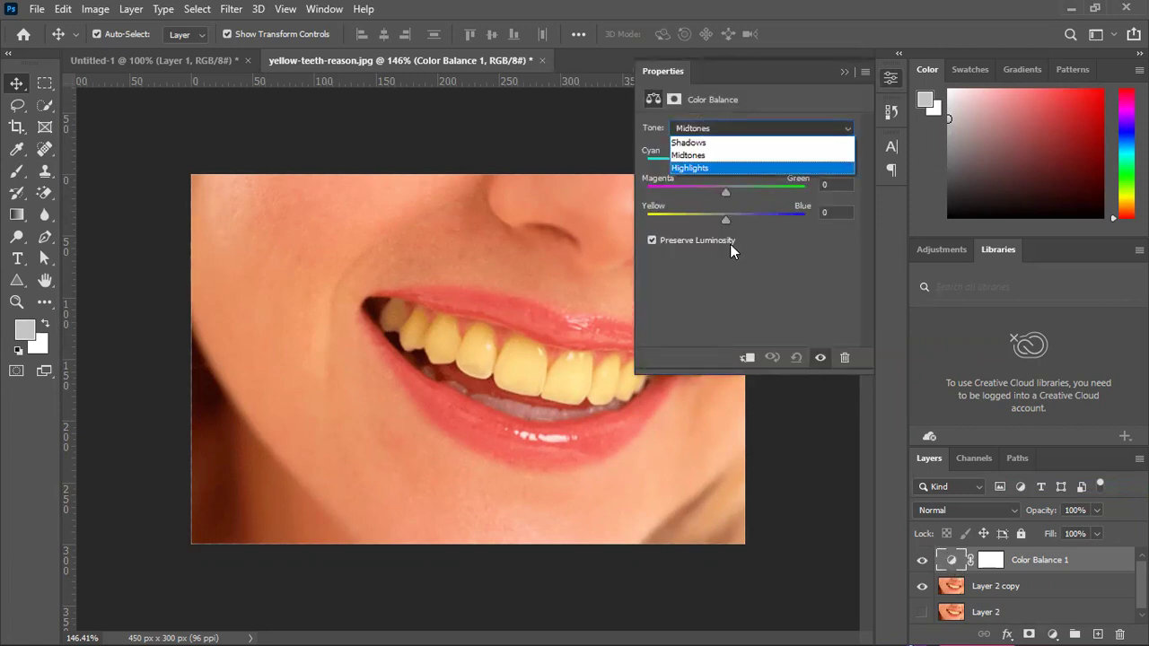
pyautogui.click(730, 244)
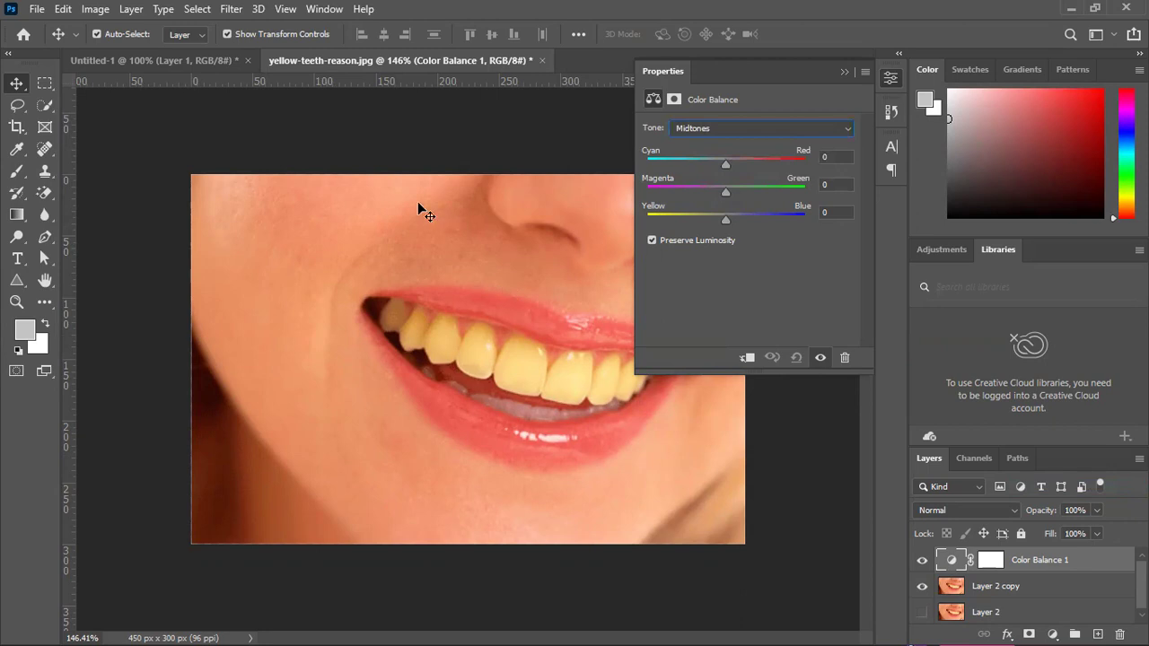
pyautogui.click(712, 126)
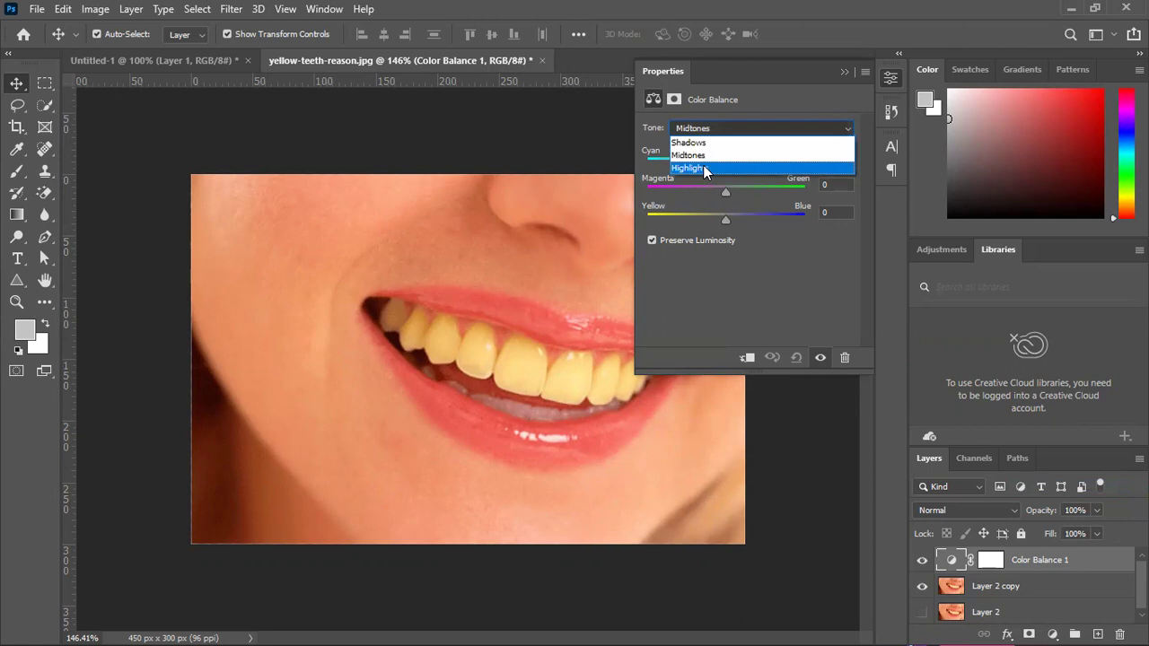
pyautogui.click(703, 166)
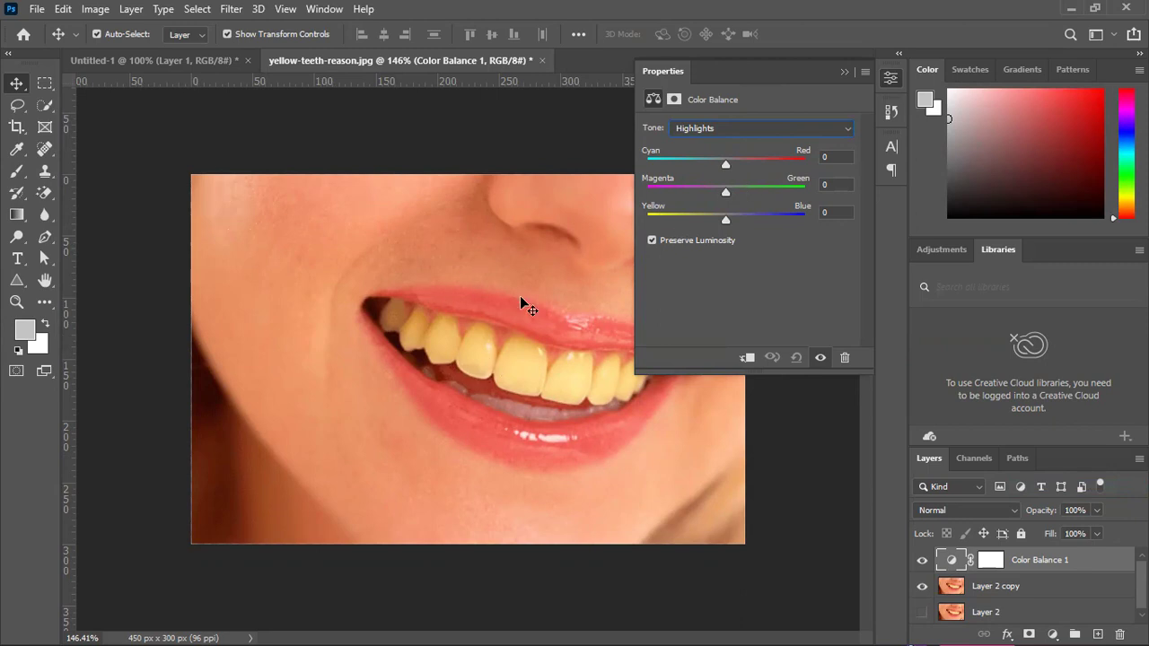
# Examine the yellow teeth in the smile photo on Layer 2 copy at higher magnification.
pyautogui.click(389, 339)
pyautogui.scroll(2, 440, 334)
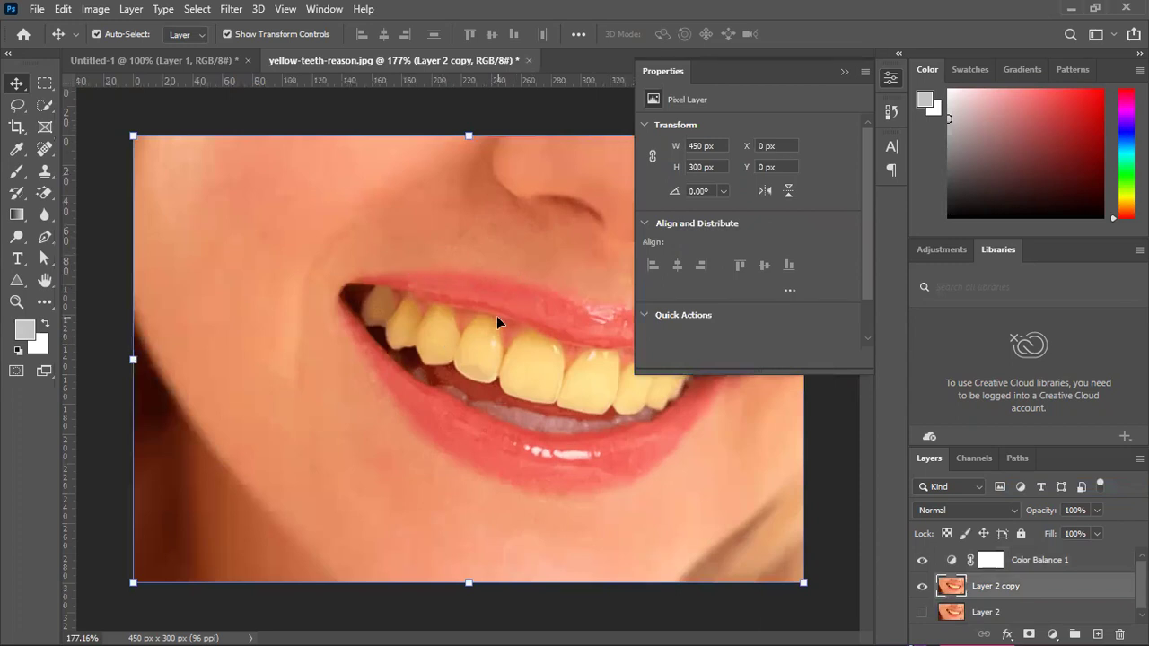
pyautogui.scroll(2, 498, 318)
pyautogui.scroll(3, 502, 312)
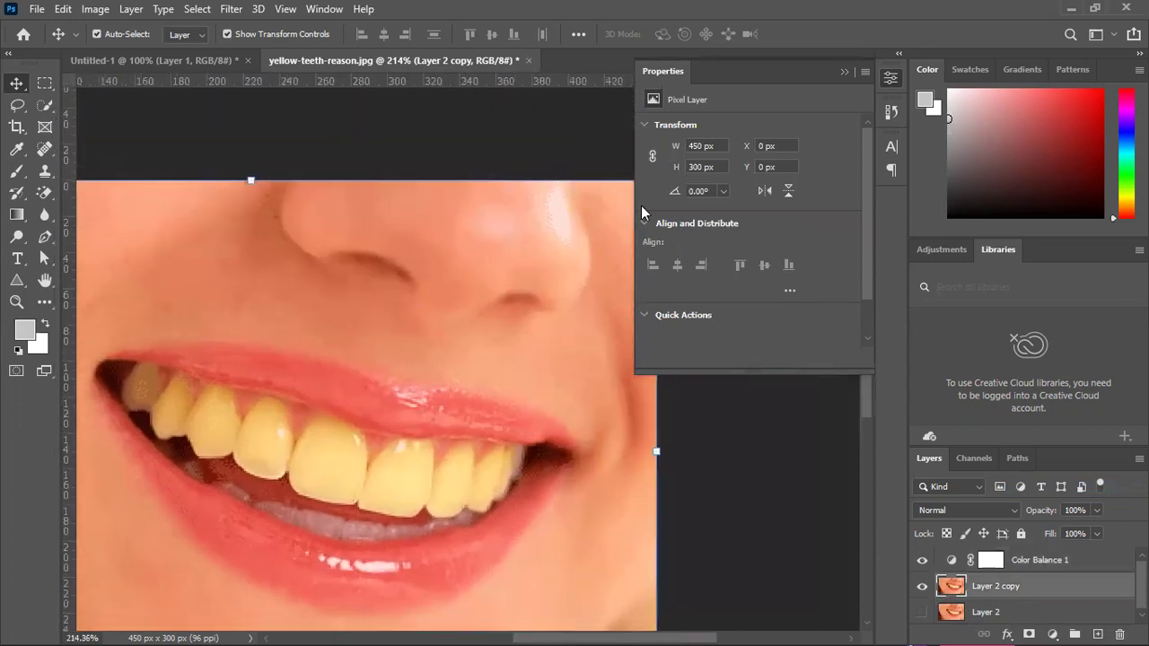
pyautogui.hscroll(-3, 599, 232)
pyautogui.scroll(-2, 599, 232)
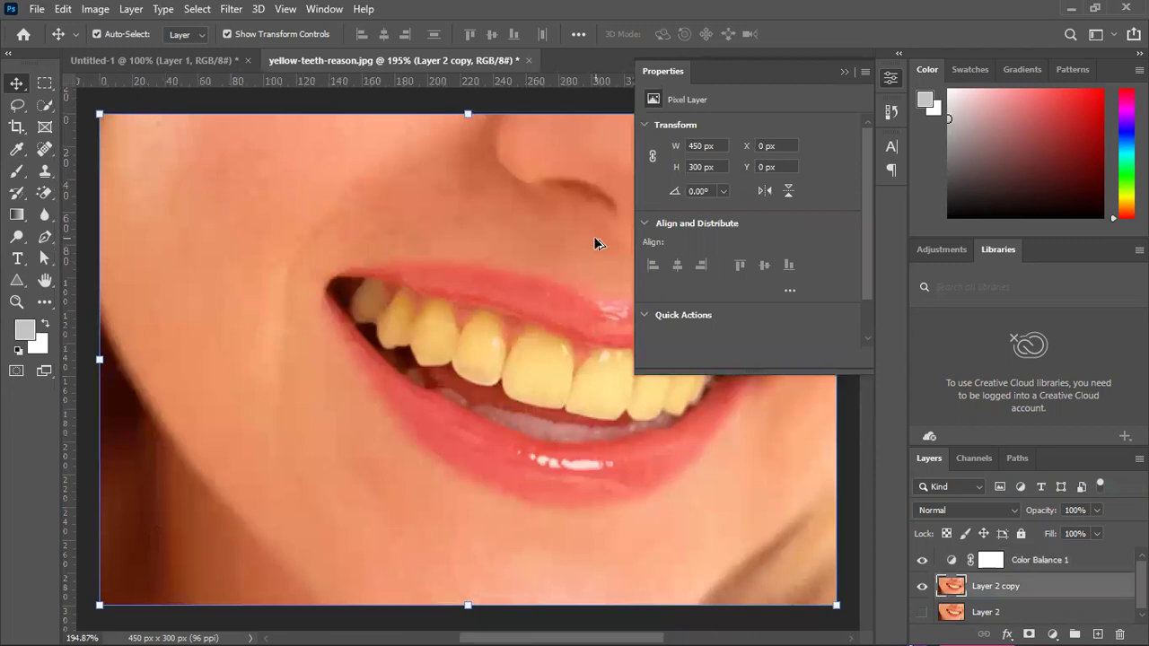
pyautogui.hscroll(3, 587, 217)
pyautogui.scroll(2, 333, 336)
pyautogui.scroll(-1, 336, 267)
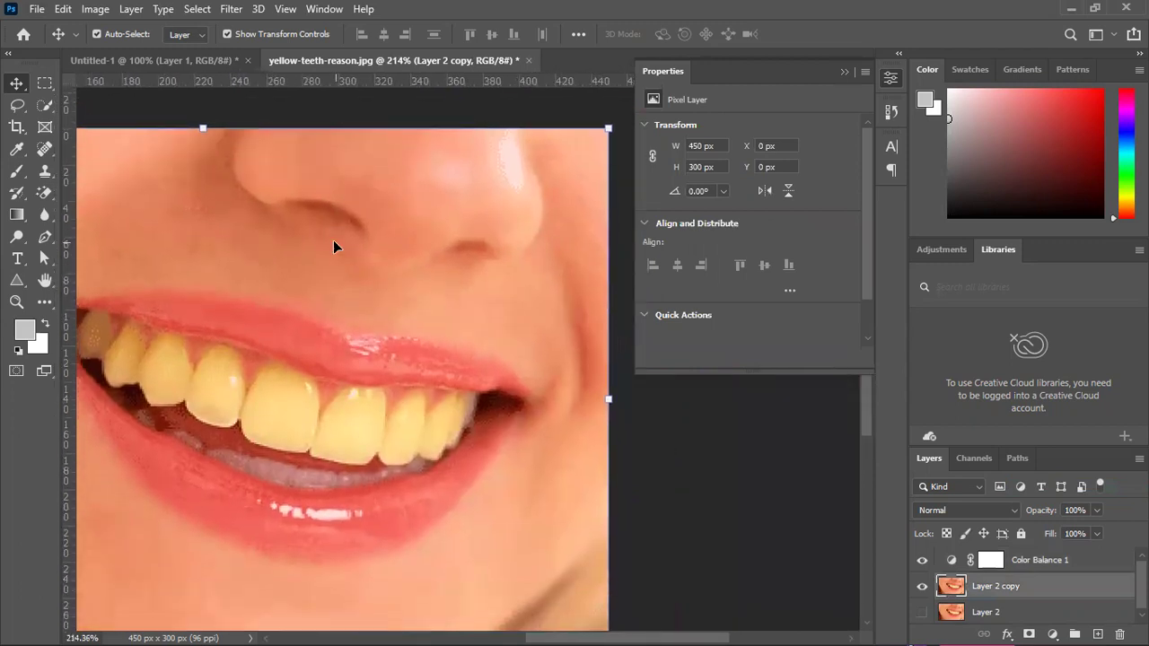
# Reopen the Color Balance 1 settings and set the Highlights' Cyan–Red balance to +100.
pyautogui.click(949, 563)
pyautogui.click(709, 128)
pyautogui.click(696, 168)
pyautogui.moveTo(726, 166); pyautogui.dragTo(829, 162)
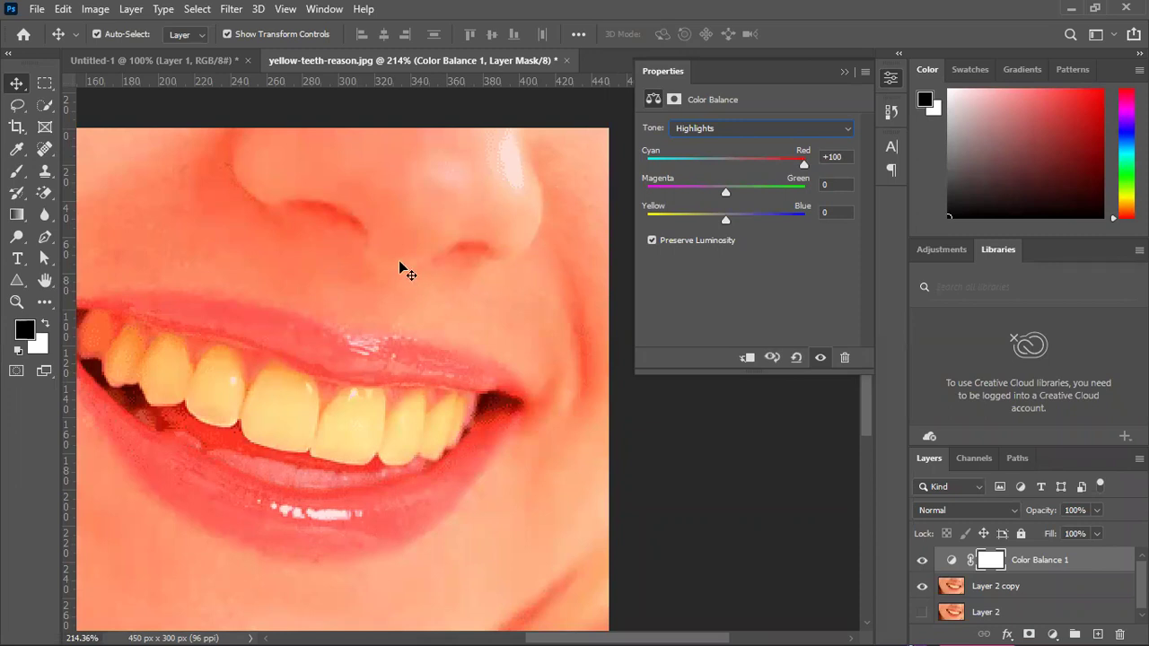
# Try shifting the Highlights toward cyan, undo it, and reset their Cyan–Red balance to 0.
pyautogui.hotkey('ctrl', '-')
pyautogui.hotkey('ctrl', '-')
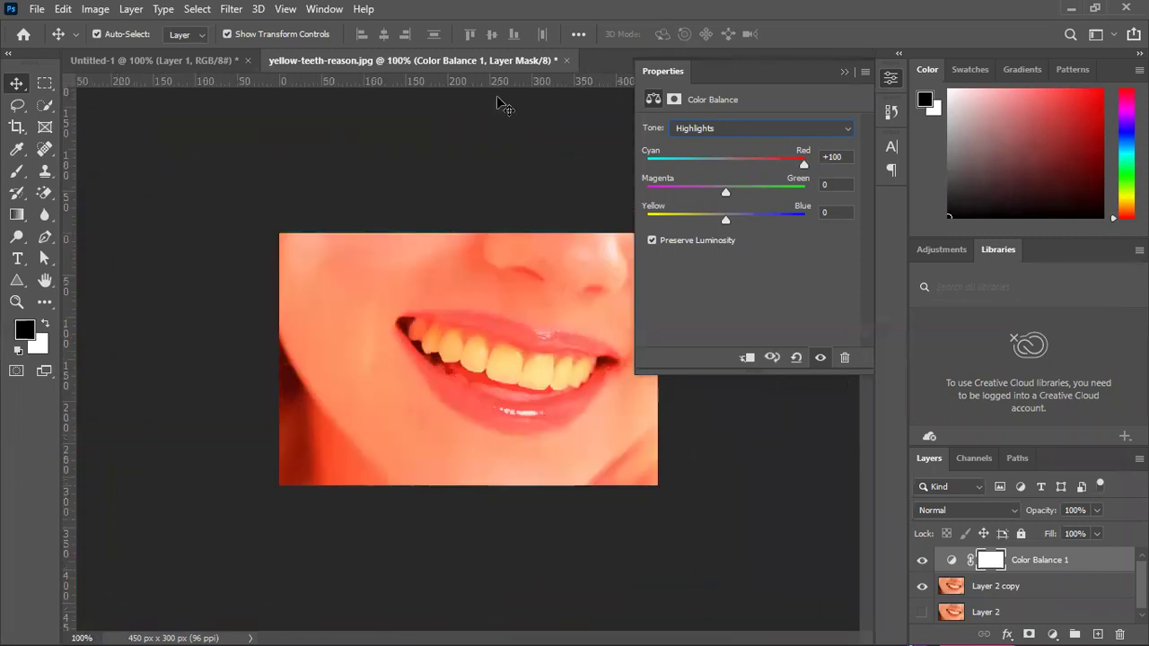
pyautogui.moveTo(804, 164); pyautogui.dragTo(591, 172)
pyautogui.hotkey('ctrl', 'z')
pyautogui.click(836, 156)
pyautogui.write('0')
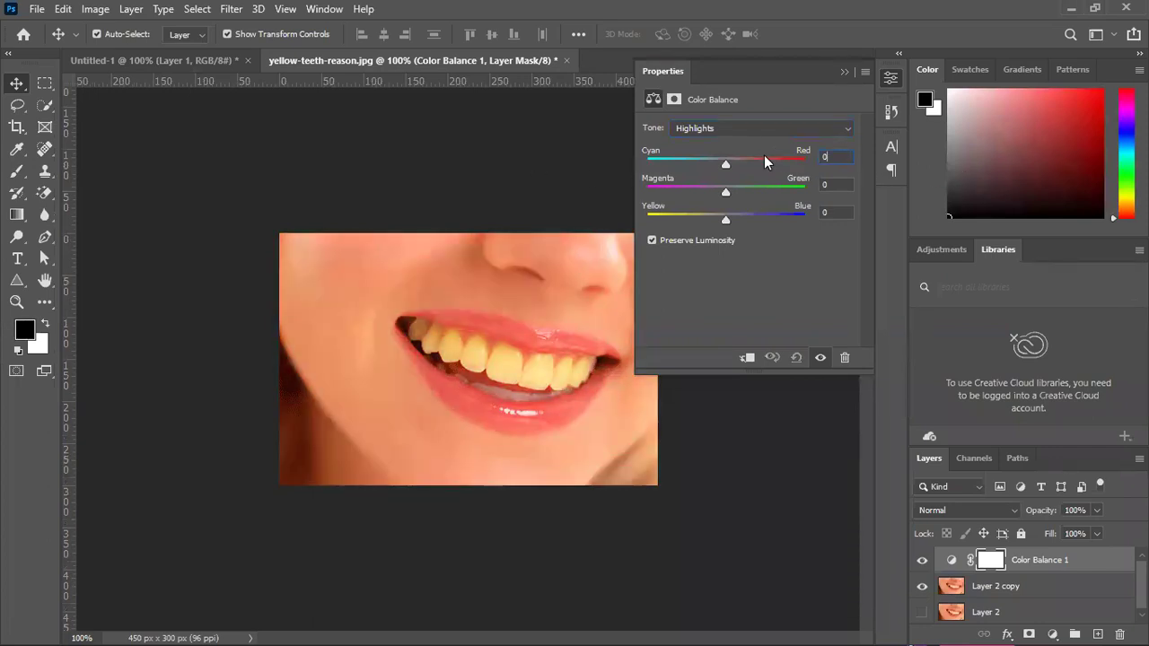
# Try the Highlights' Magenta–Green balance at -20 and reset it to 0.
pyautogui.moveTo(724, 195)
pyautogui.mouseDown()
pyautogui.moveTo(766, 195)
pyautogui.moveTo(691, 212)
pyautogui.moveTo(712, 213)
pyautogui.mouseUp()
pyautogui.click(839, 184)
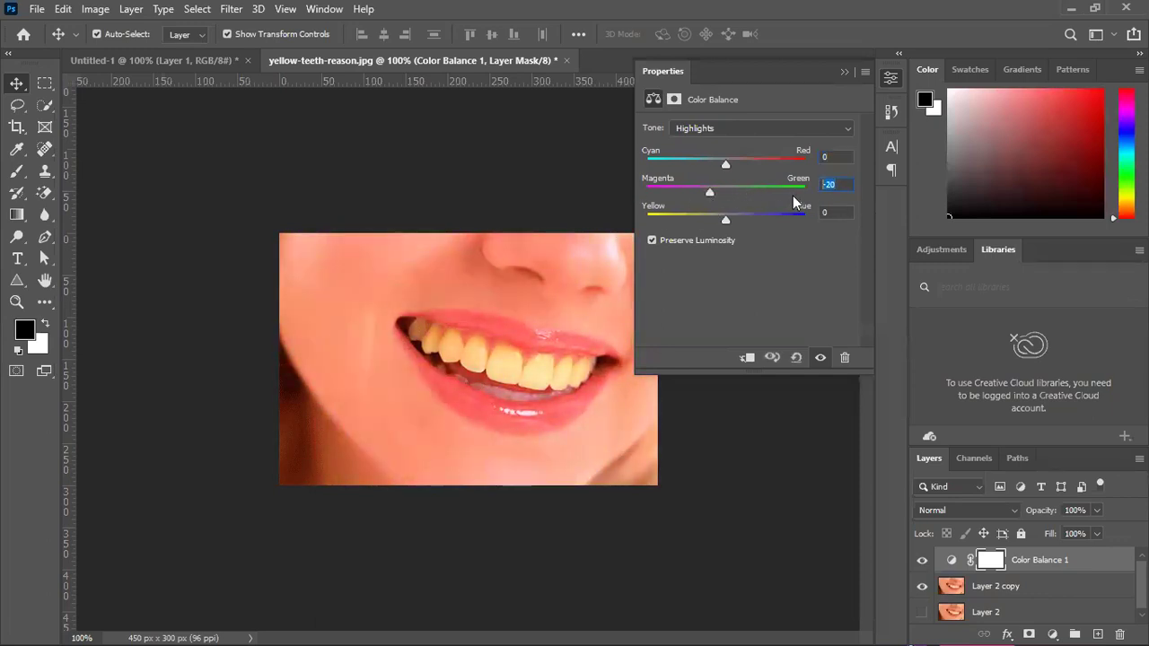
pyautogui.write('0')
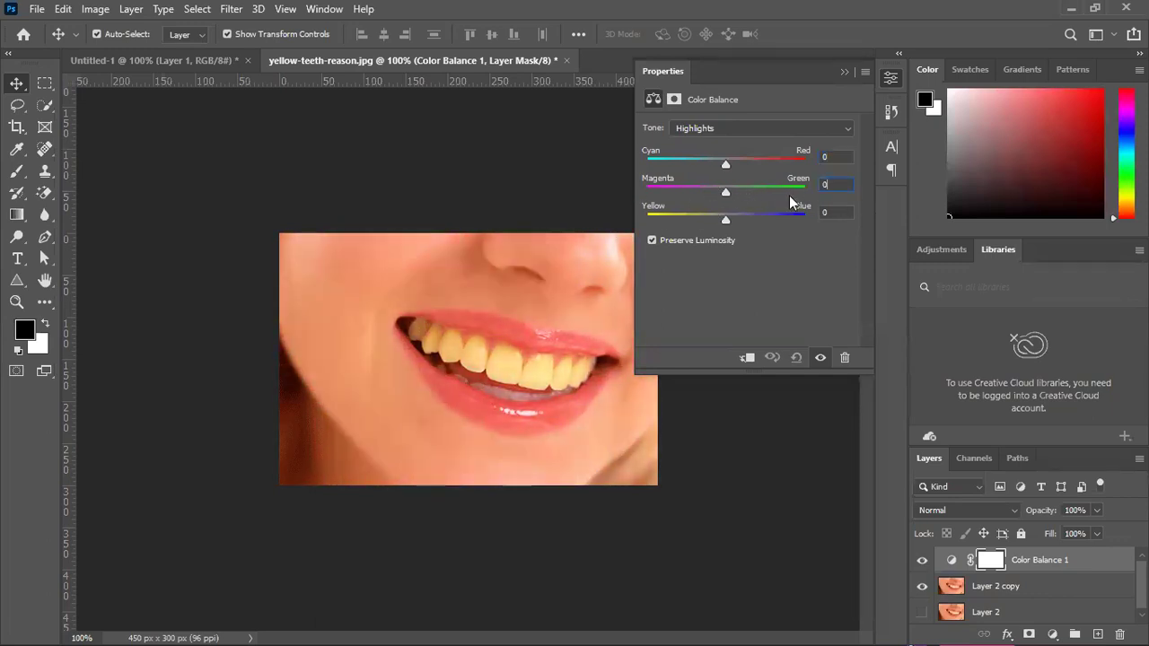
# Try the Shadows' Cyan–Red balance toward cyan and at +100, and reset it to 0.
pyautogui.click(769, 129)
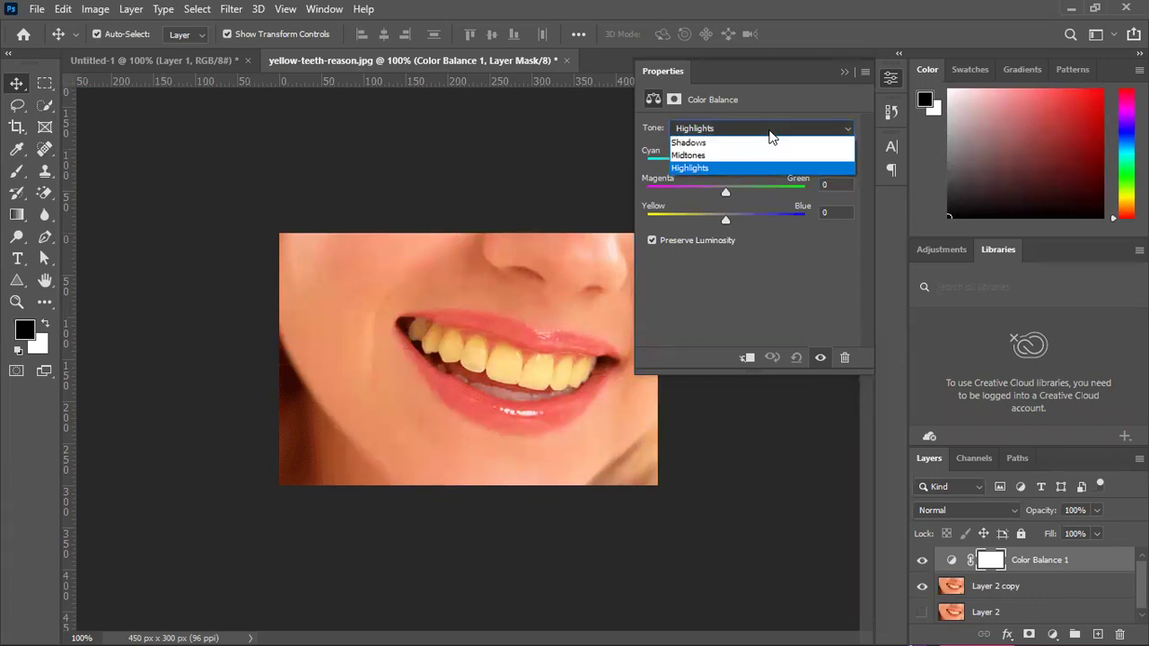
pyautogui.click(704, 144)
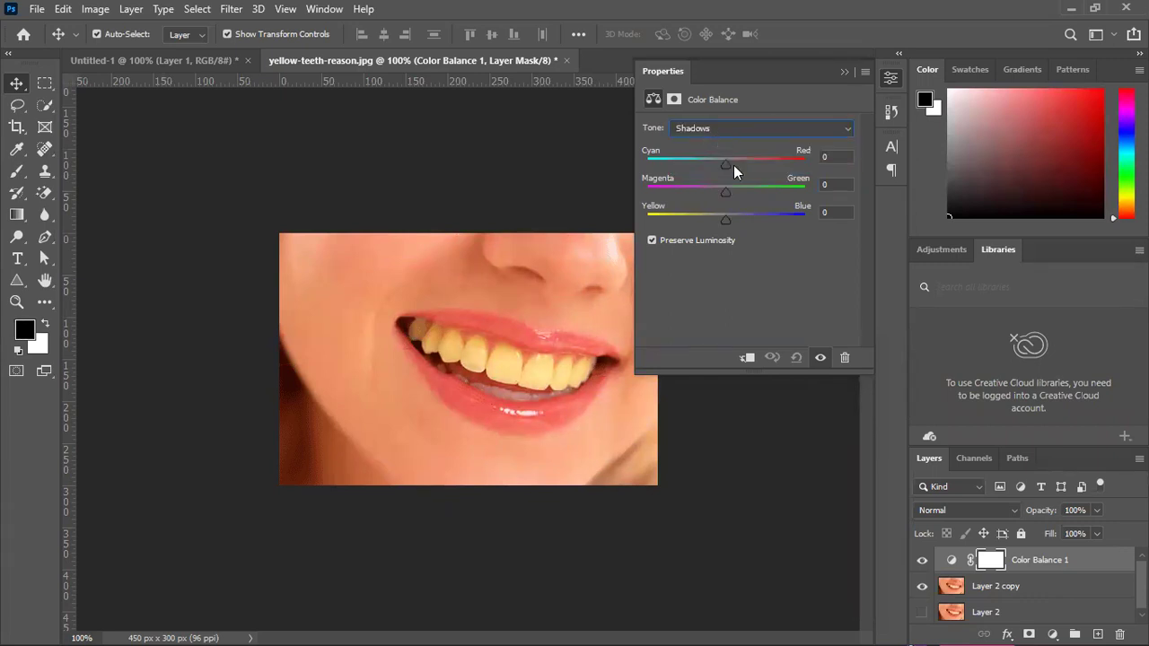
pyautogui.moveTo(725, 167); pyautogui.dragTo(655, 164)
pyautogui.moveTo(768, 167); pyautogui.dragTo(836, 161)
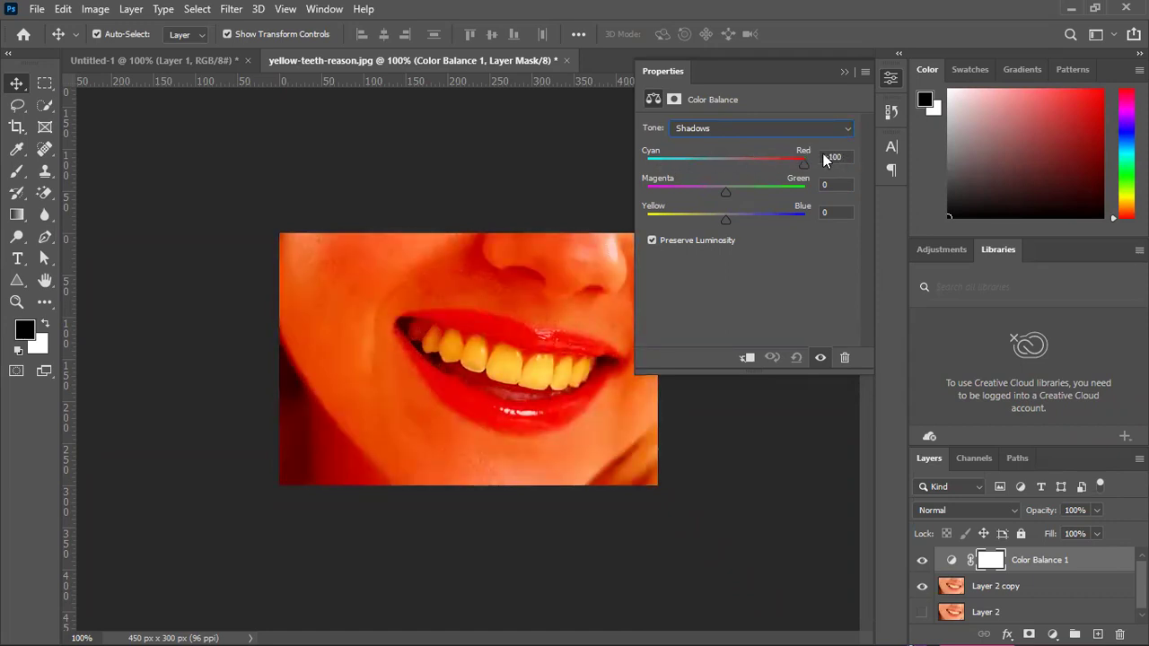
pyautogui.moveTo(803, 161)
pyautogui.mouseDown()
pyautogui.moveTo(745, 159)
pyautogui.moveTo(831, 148)
pyautogui.moveTo(753, 151)
pyautogui.moveTo(812, 154)
pyautogui.mouseUp()
pyautogui.click(833, 157)
pyautogui.write('0')
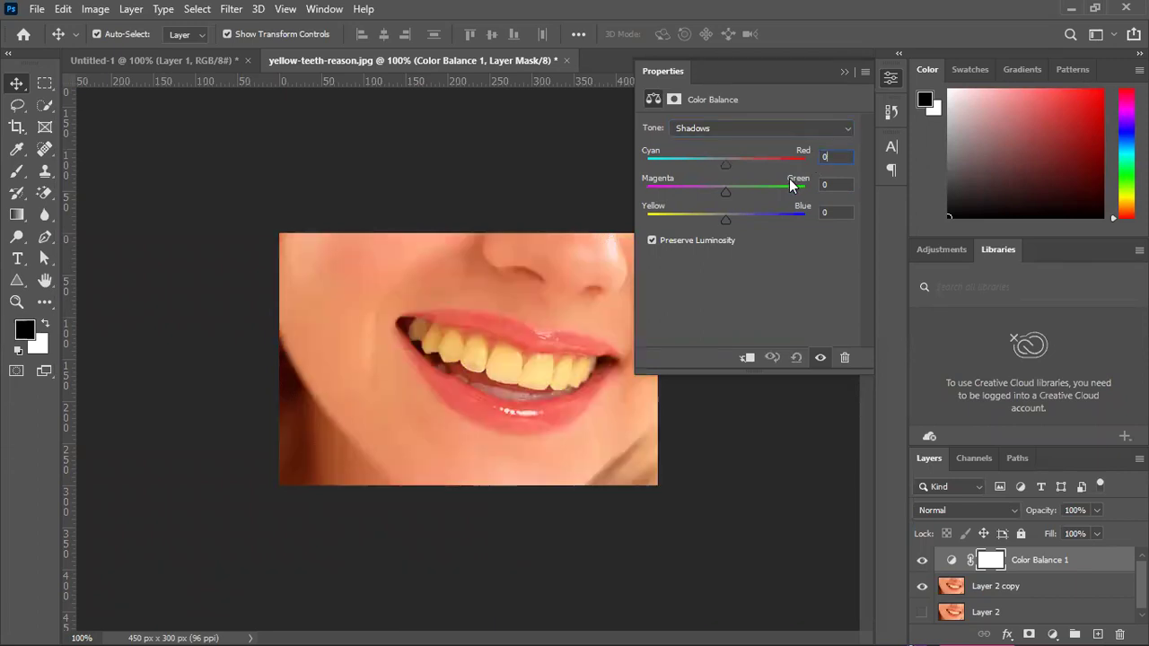
# Try the Midtones' Cyan–Red balance at +100 and reset it to 0.
pyautogui.click(764, 129)
pyautogui.click(730, 155)
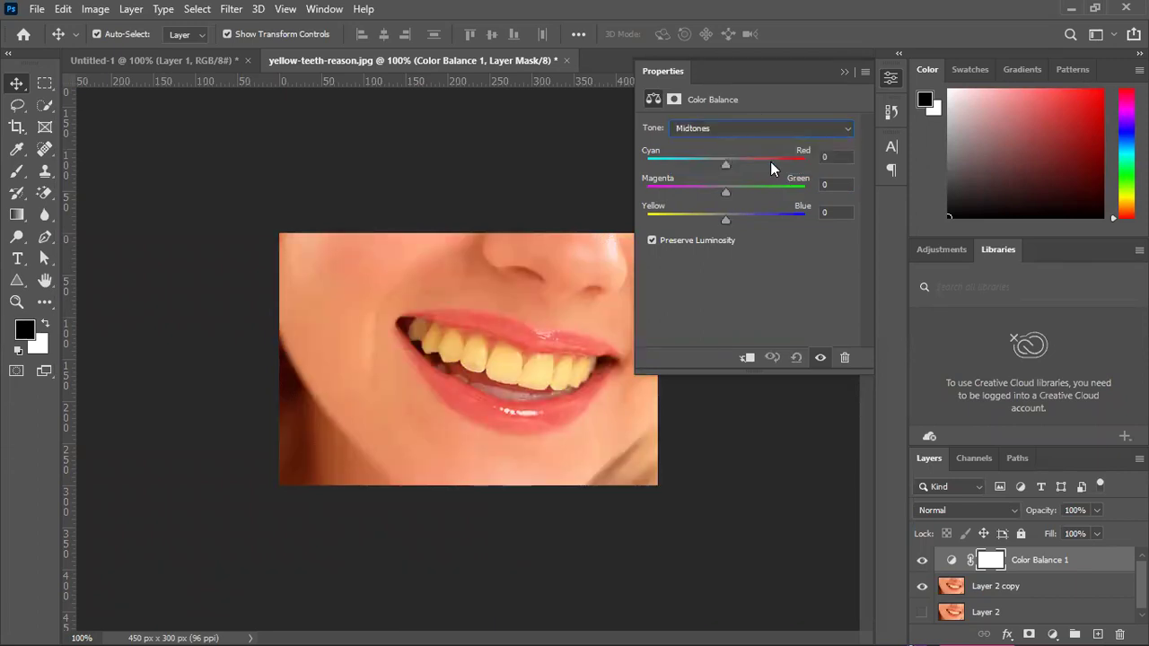
pyautogui.moveTo(726, 165); pyautogui.dragTo(830, 159)
pyautogui.click(831, 159)
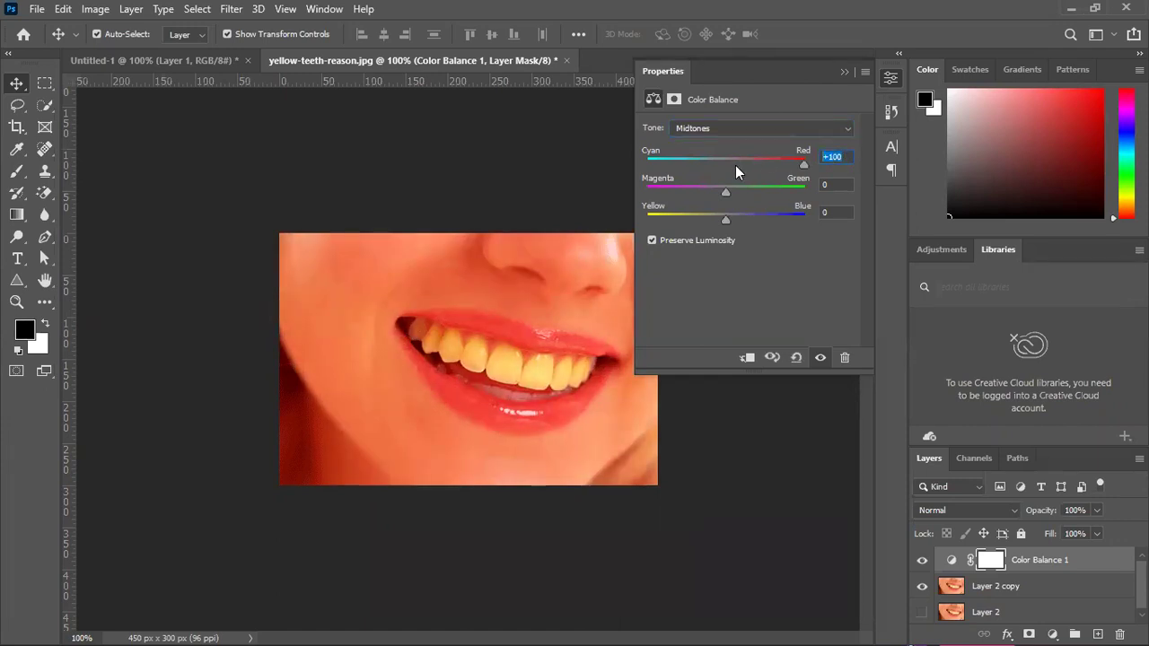
pyautogui.write('0')
pyautogui.press('Return')
# Return to the Highlights, try their Cyan–Red balance at +100 again, and reset it to 0.
pyautogui.click(730, 130)
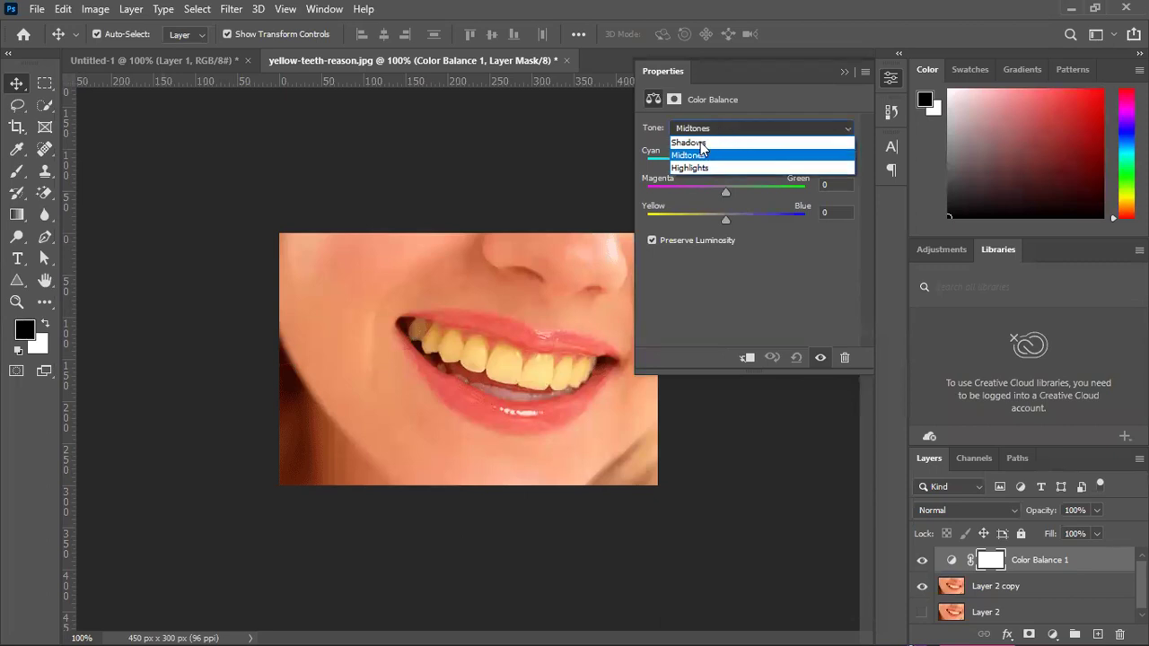
pyautogui.click(700, 144)
pyautogui.click(722, 127)
pyautogui.click(717, 167)
pyautogui.moveTo(726, 164); pyautogui.dragTo(877, 165)
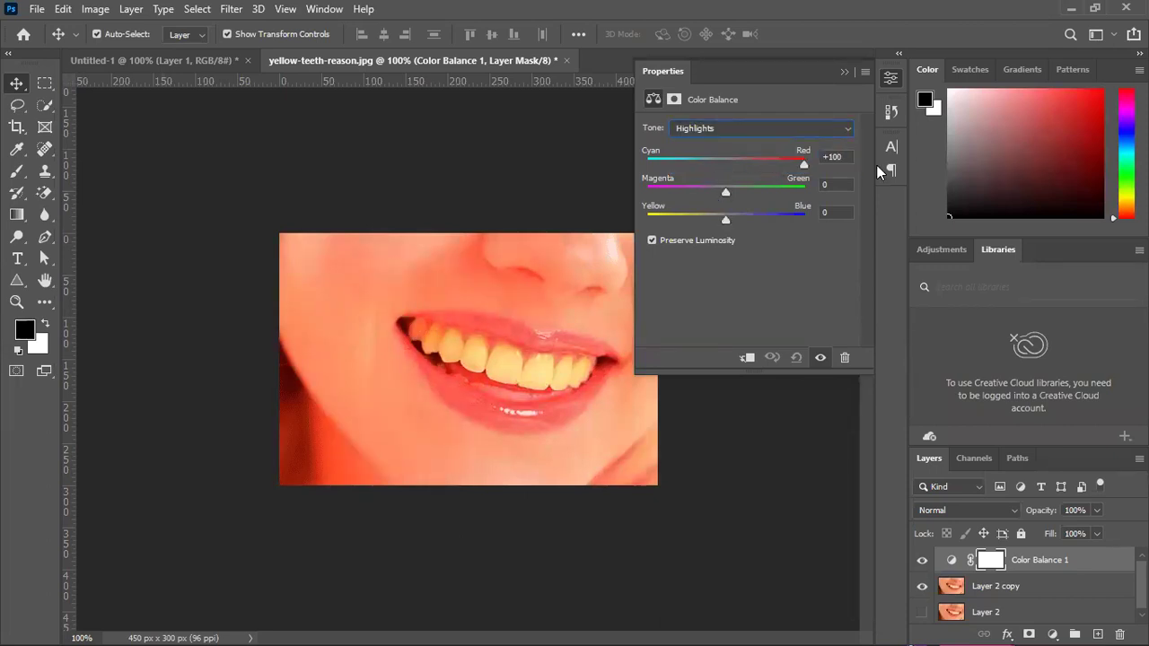
pyautogui.doubleClick(835, 157)
pyautogui.write('0')
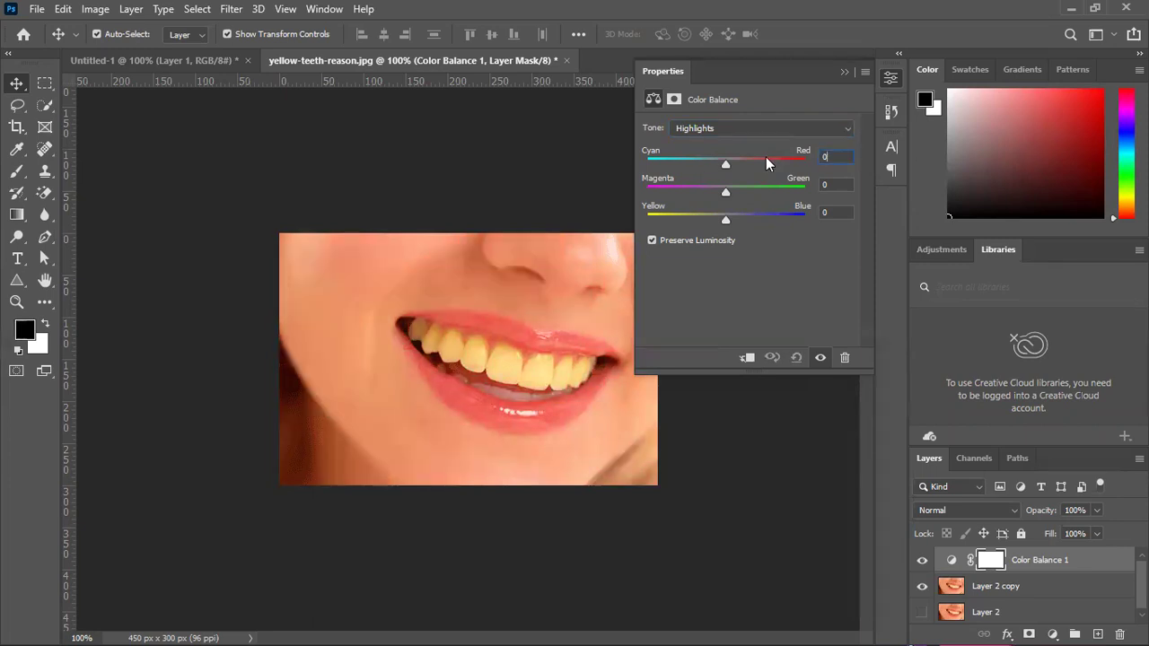
# Close the adjustment settings and delete the Color Balance 1 layer together with its mask.
pyautogui.click(842, 73)
pyautogui.press('Delete')
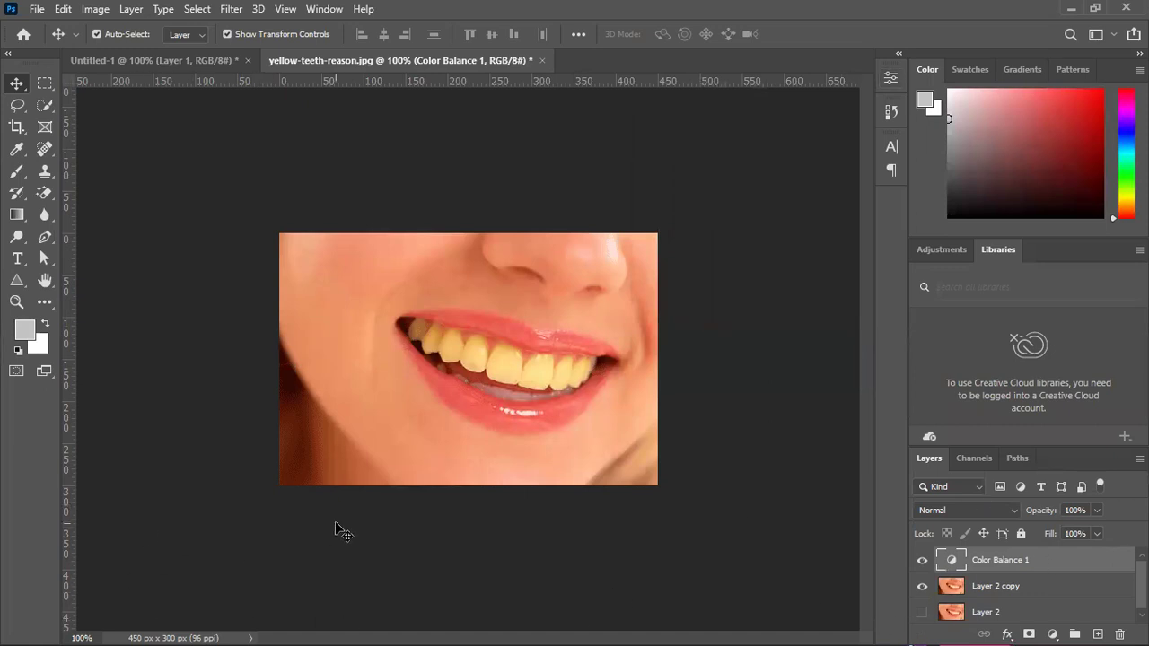
pyautogui.scroll(5, 427, 485)
pyautogui.press('Delete')
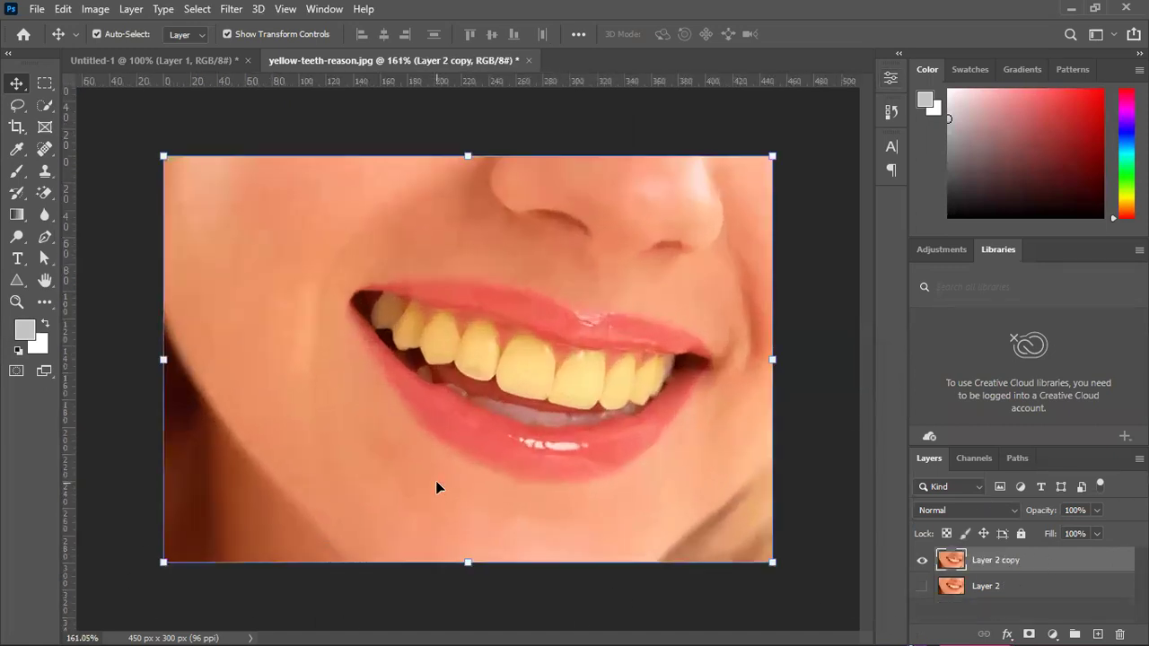
# Add a Hue/Saturation adjustment layer above Layer 2 copy and clip it to that layer.
pyautogui.click(1053, 633)
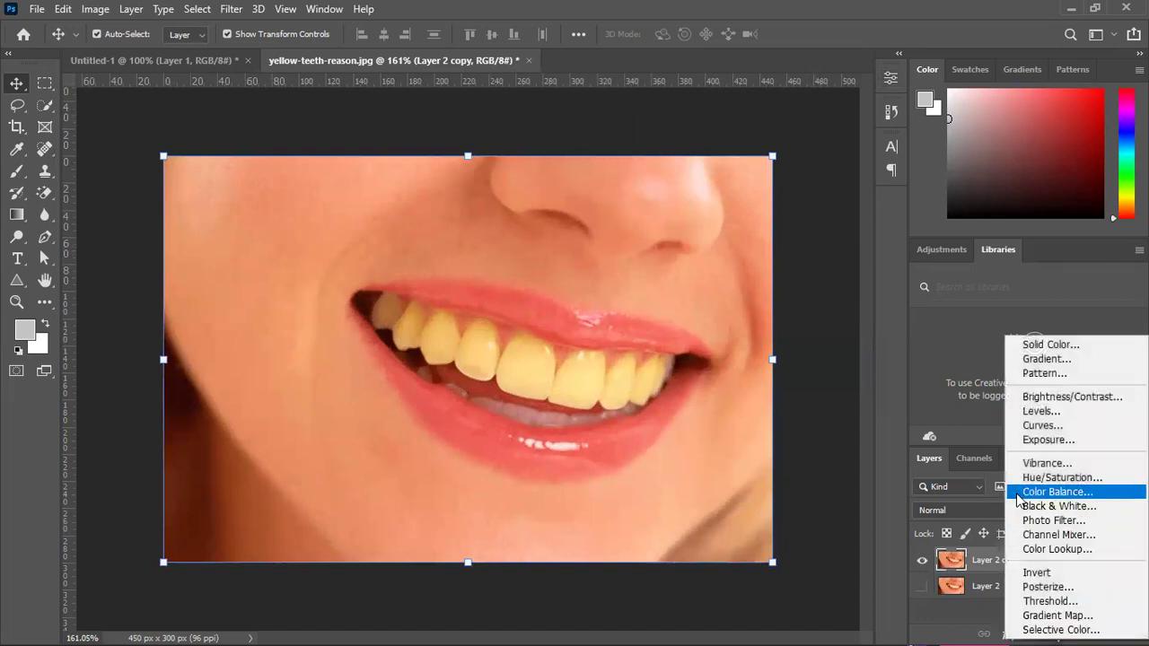
pyautogui.click(1052, 478)
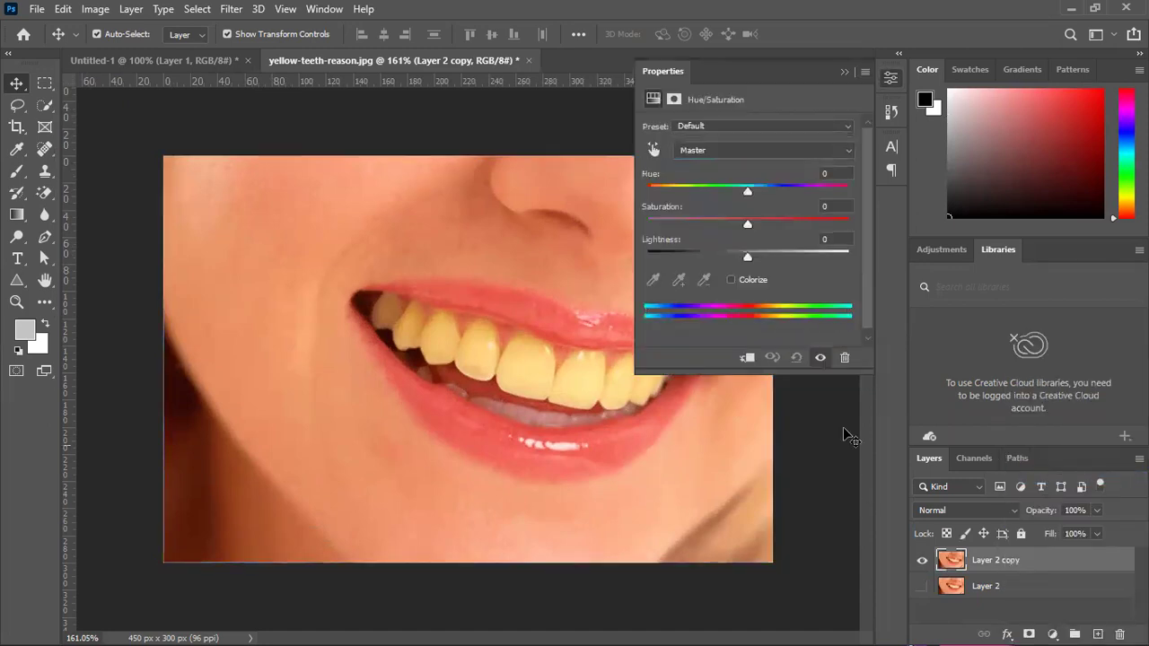
pyautogui.click(748, 361)
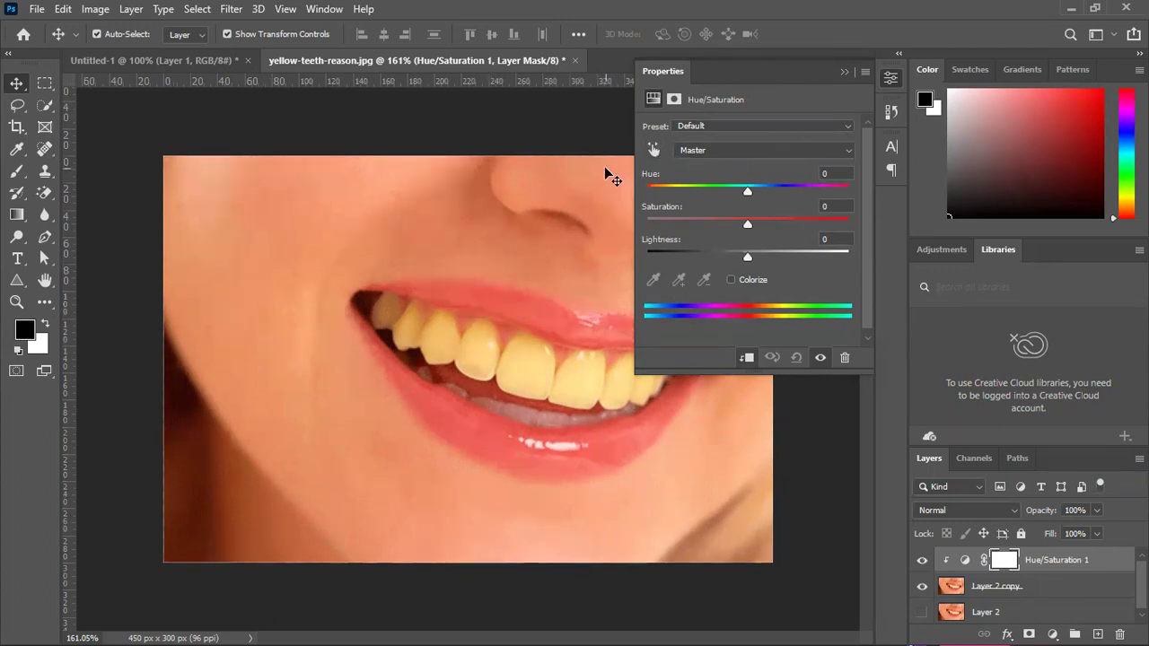
# Restrict the Hue/Saturation adjustment to Yellows and set their saturation to -100.
pyautogui.click(729, 150)
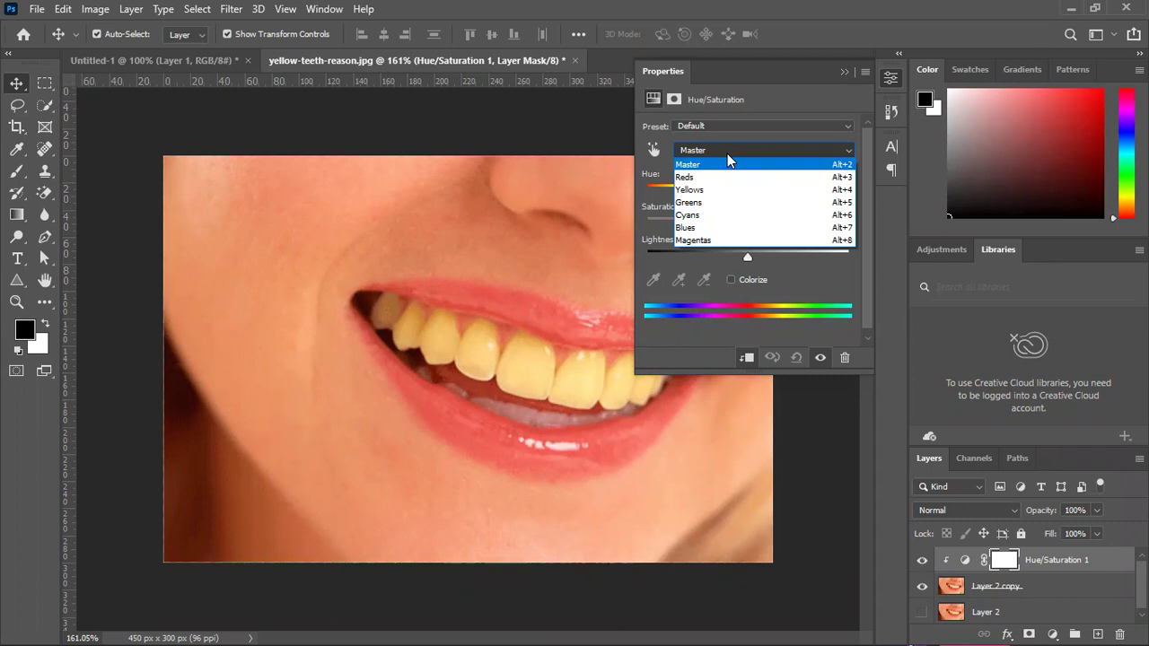
pyautogui.click(693, 189)
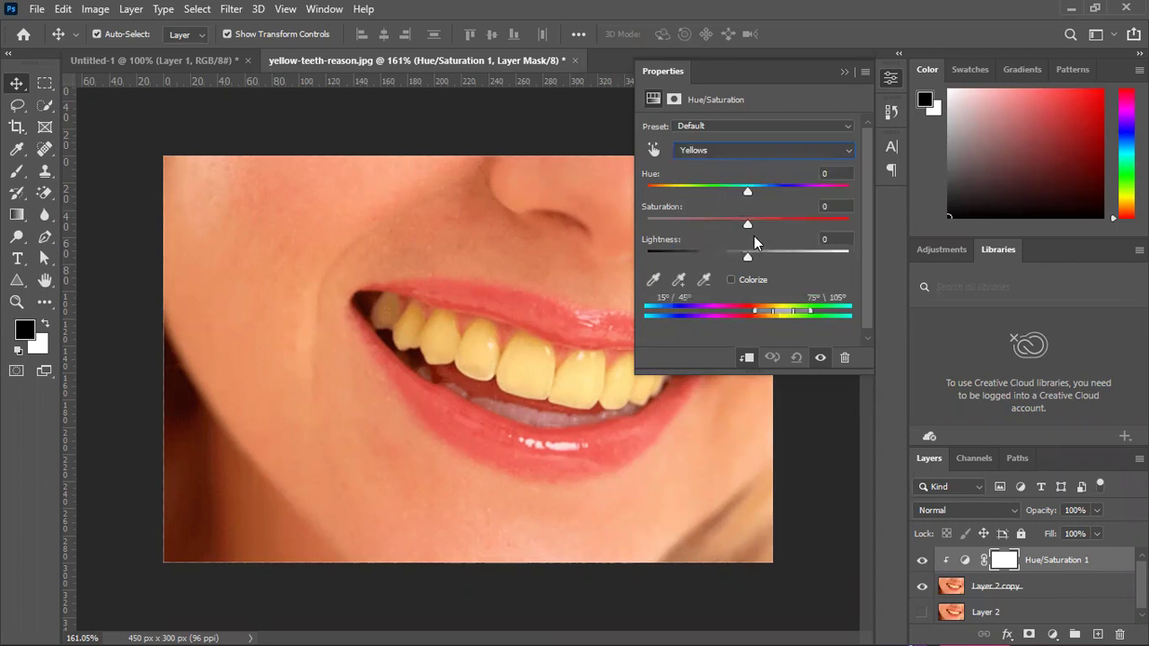
pyautogui.moveTo(748, 223); pyautogui.dragTo(596, 221)
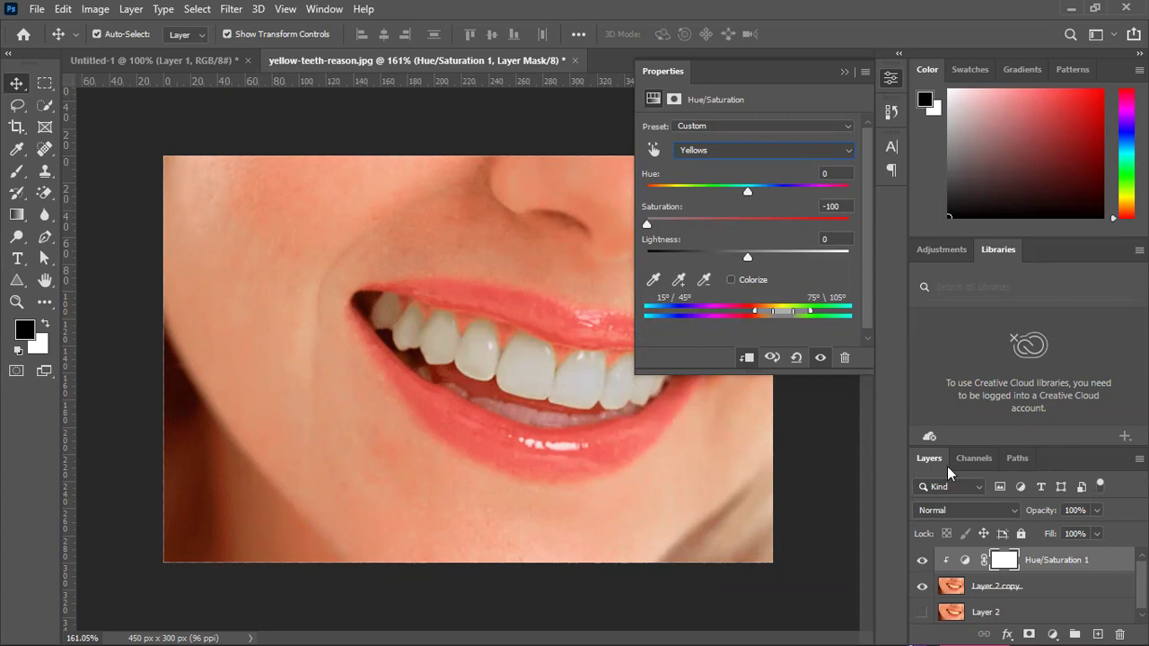
# Toggle the Hue/Saturation 1 layer's visibility repeatedly to compare the teeth before and after.
pyautogui.click(923, 561)
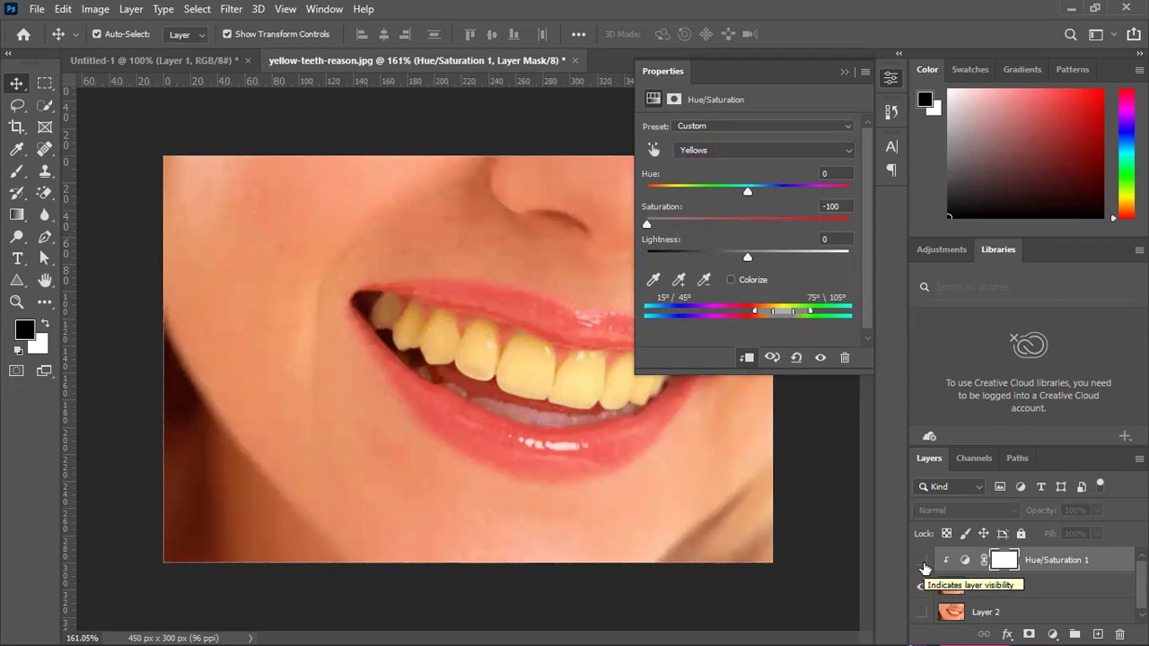
pyautogui.click(923, 561)
pyautogui.click(923, 562)
pyautogui.click(923, 561)
pyautogui.click(923, 561)
pyautogui.click(923, 561)
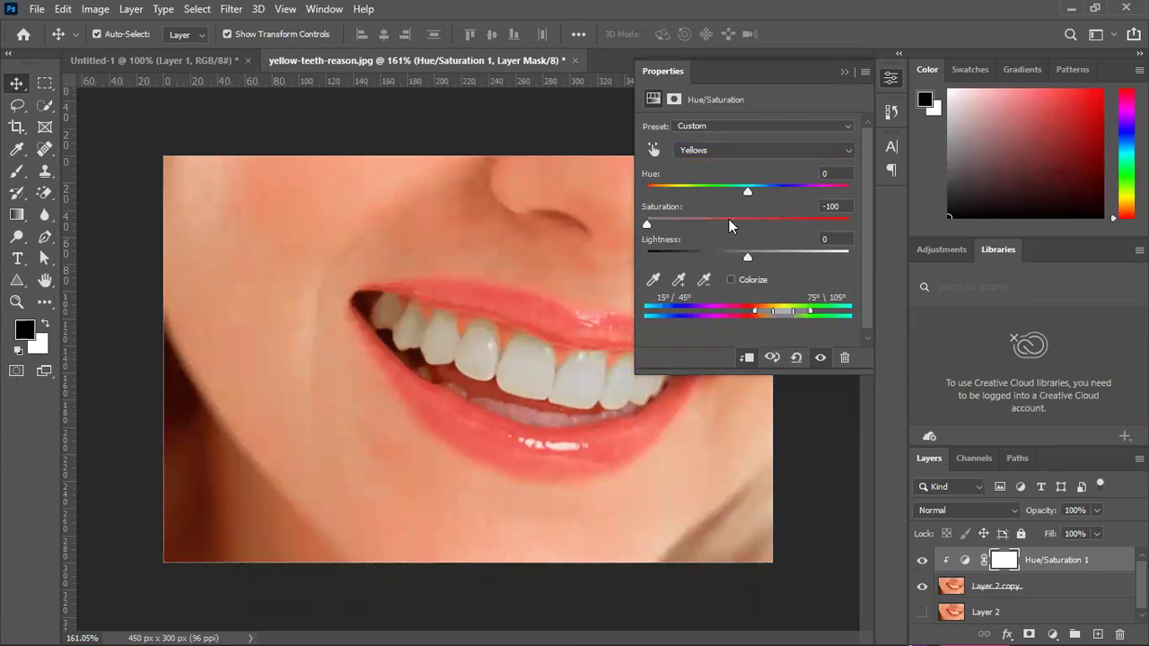
# Try weaker desaturation of the Yellows and reset their saturation to 0.
pyautogui.moveTo(647, 224); pyautogui.dragTo(680, 227)
pyautogui.click(719, 222)
pyautogui.click(831, 207)
pyautogui.write('0')
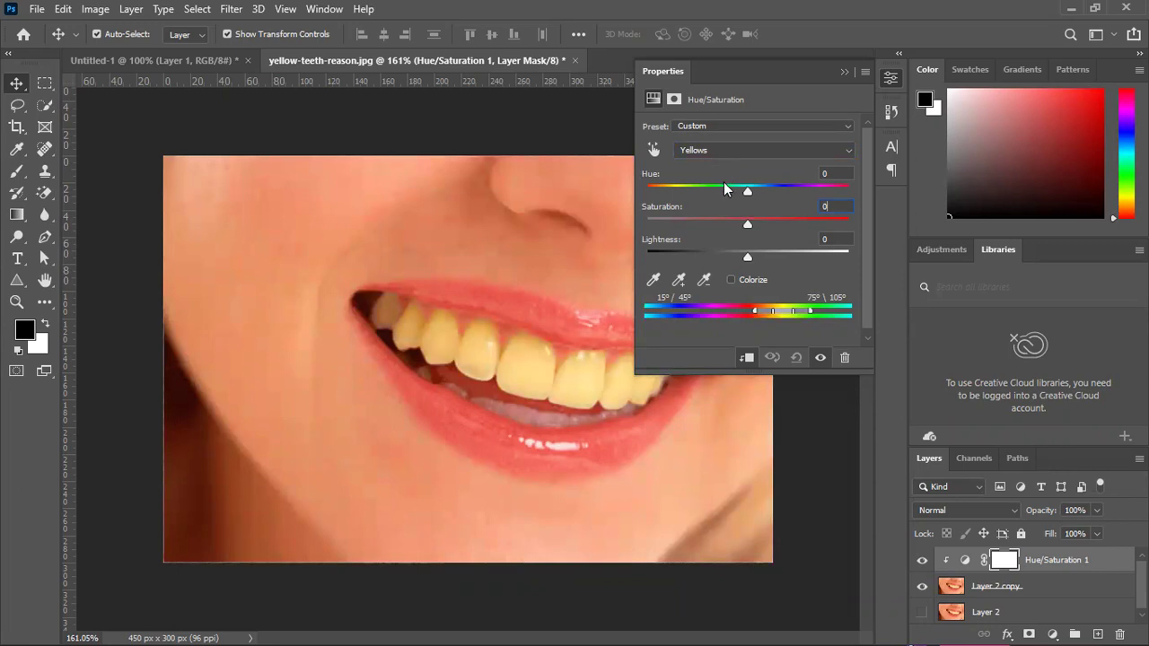
# Try a small hue shift on the Yellows, reset it to 0, and switch the color range back to Master.
pyautogui.moveTo(747, 188)
pyautogui.mouseDown()
pyautogui.moveTo(664, 188)
pyautogui.moveTo(866, 185)
pyautogui.moveTo(678, 185)
pyautogui.moveTo(695, 190)
pyautogui.moveTo(636, 198)
pyautogui.moveTo(755, 191)
pyautogui.mouseUp()
pyautogui.hotkey('shift', 'Tab')
pyautogui.write('0')
pyautogui.click(699, 156)
pyautogui.click(702, 157)
pyautogui.click(705, 153)
pyautogui.click(705, 166)
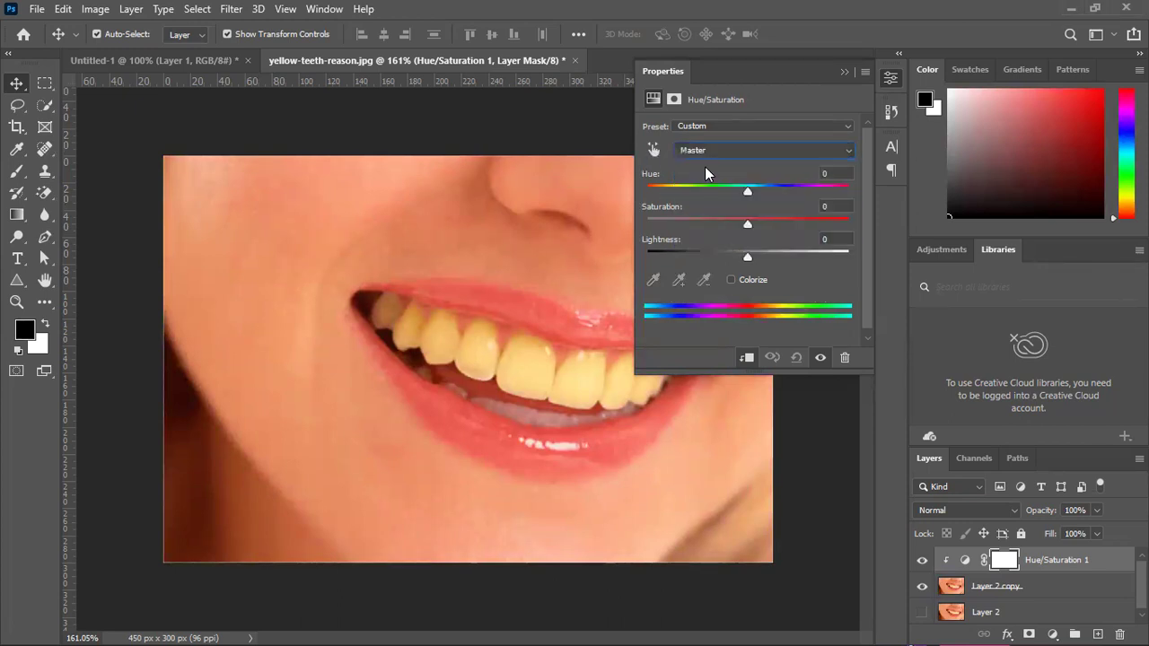
# Sample a yellow tooth with the on-image adjustment tool to target the Yellows range.
pyautogui.click(653, 150)
pyautogui.click(654, 151)
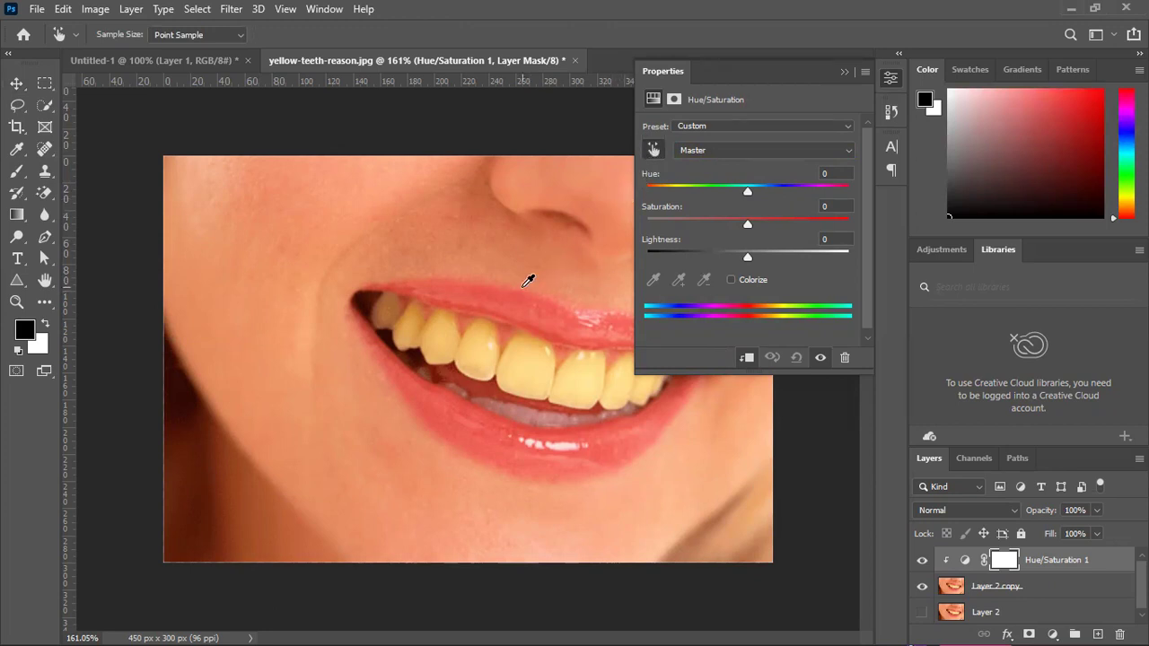
pyautogui.click(483, 329)
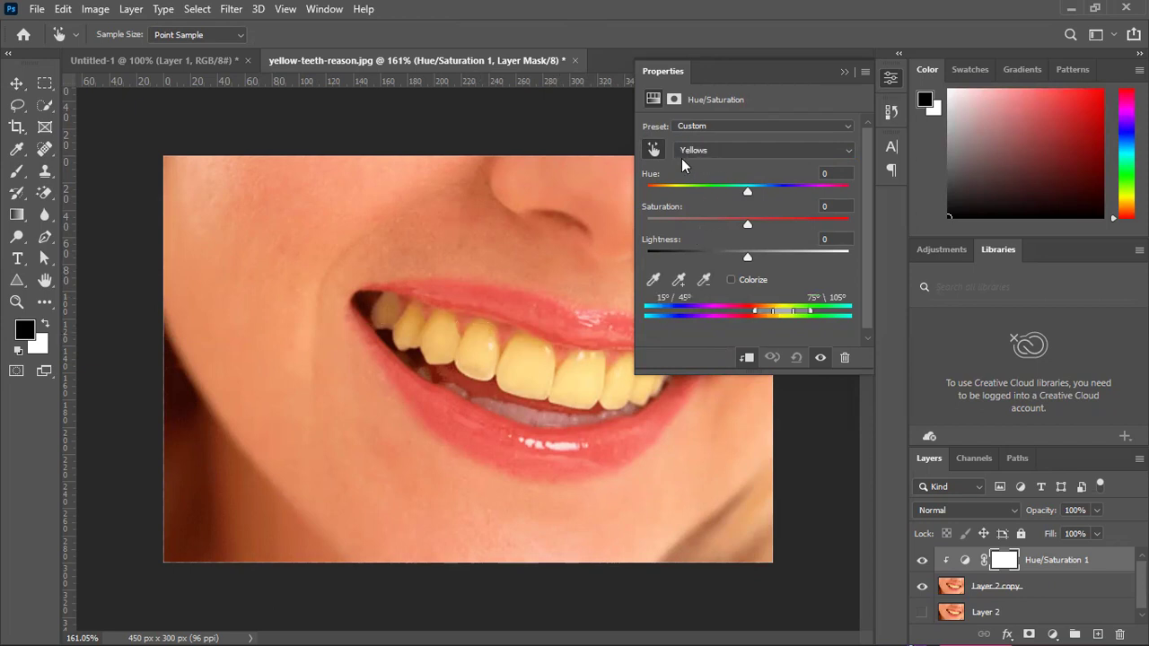
# Turn on Colorize for the Hue/Saturation adjustment and tint the photo with hue 120 and saturation +47.
pyautogui.click(731, 279)
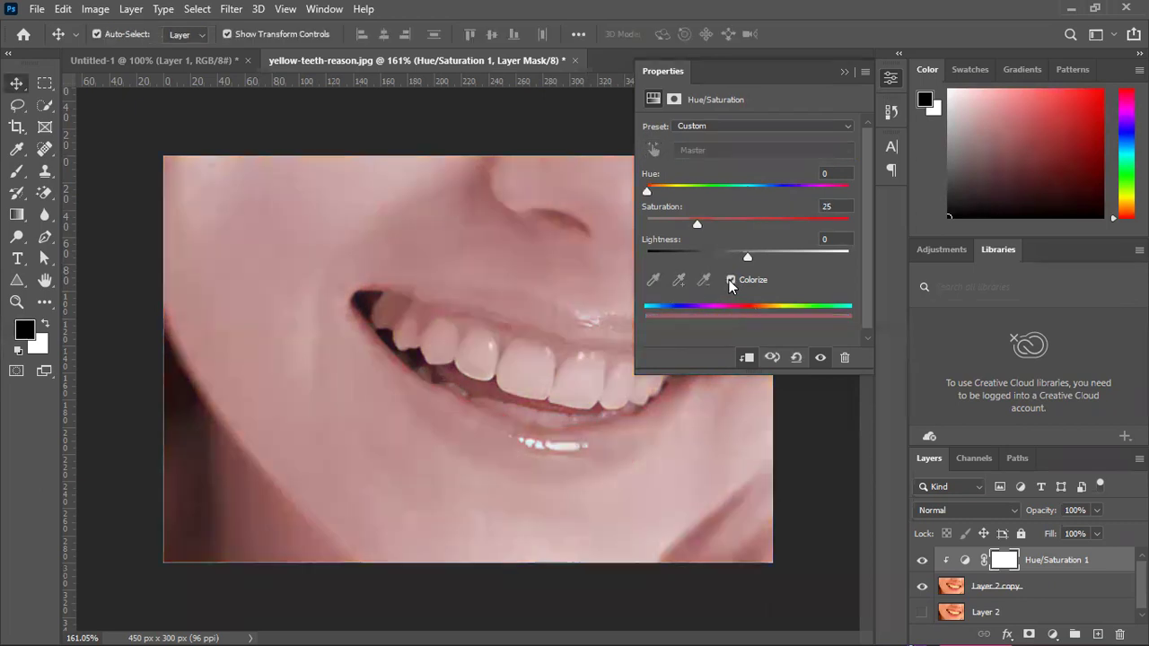
pyautogui.moveTo(646, 191); pyautogui.dragTo(741, 191)
pyautogui.click(827, 207)
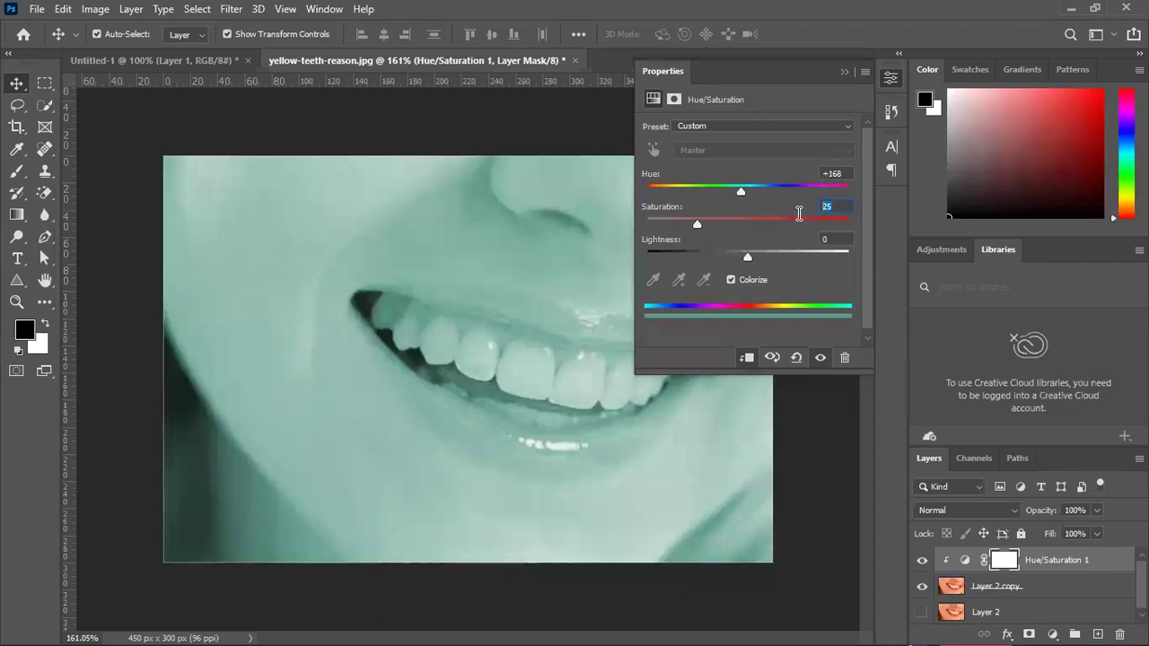
pyautogui.write('0')
pyautogui.moveTo(751, 221); pyautogui.dragTo(707, 195)
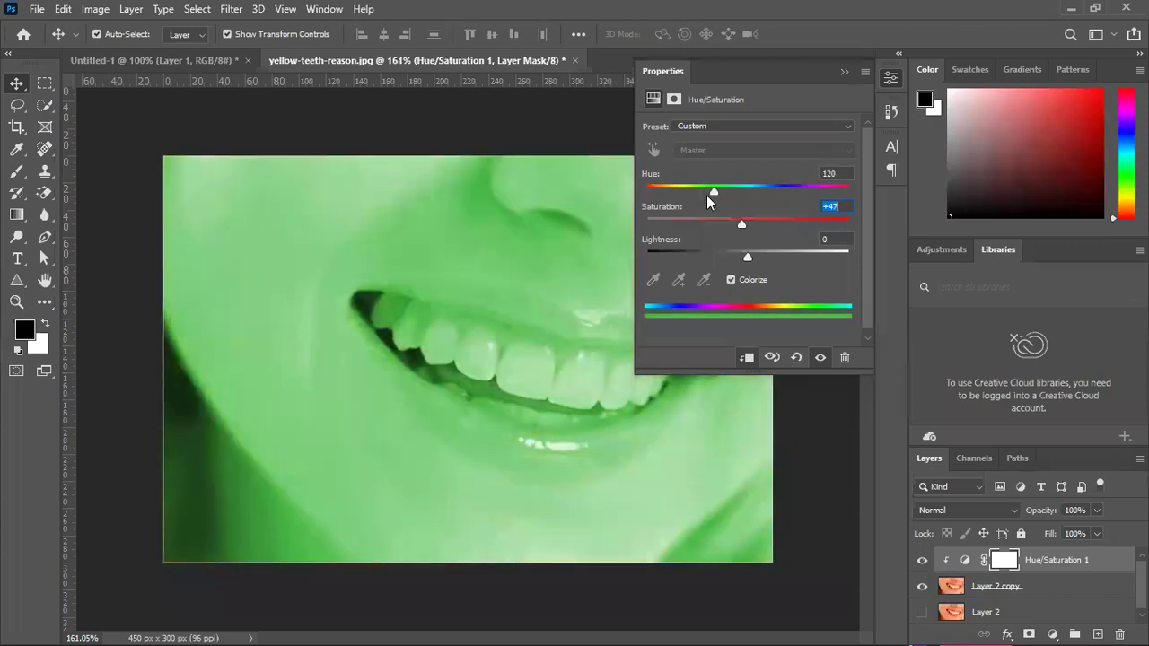
# Turn off Colorize, try desaturating the whole photo to -100, and reset the Master saturation to 0.
pyautogui.click(732, 279)
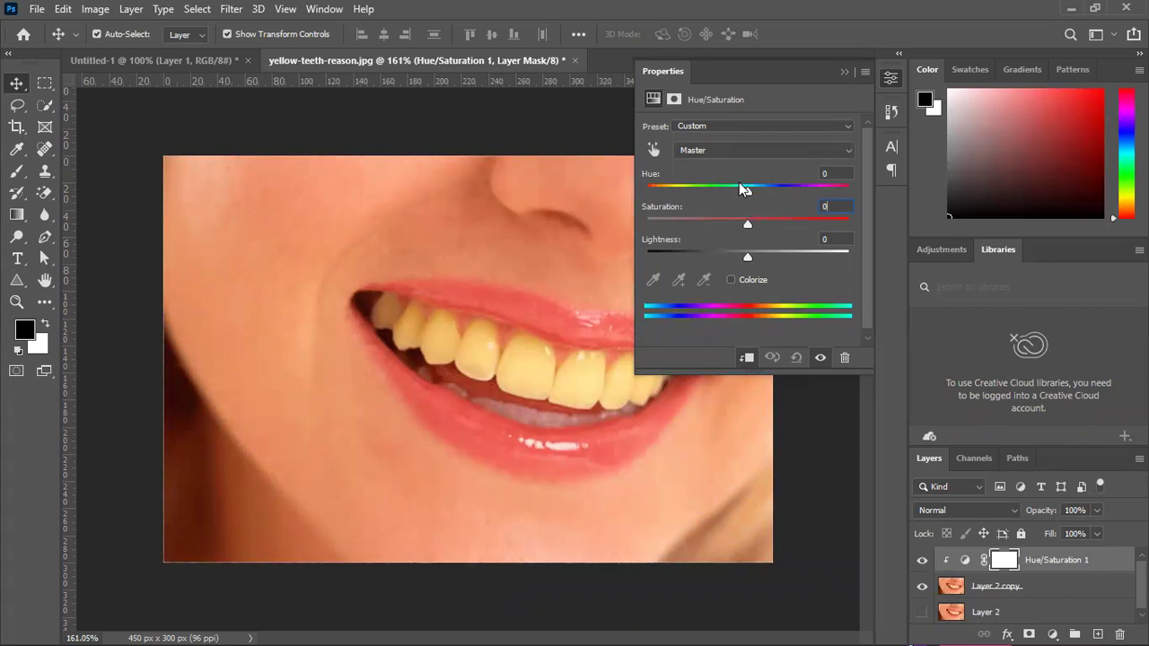
pyautogui.moveTo(749, 225); pyautogui.dragTo(607, 233)
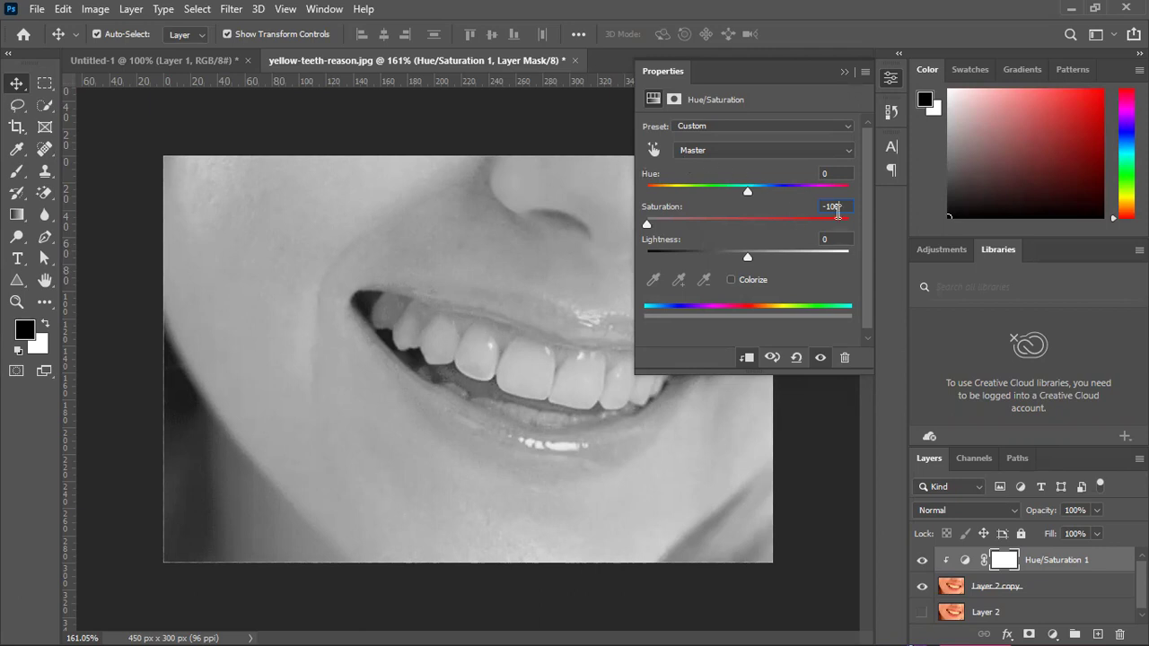
pyautogui.write('0')
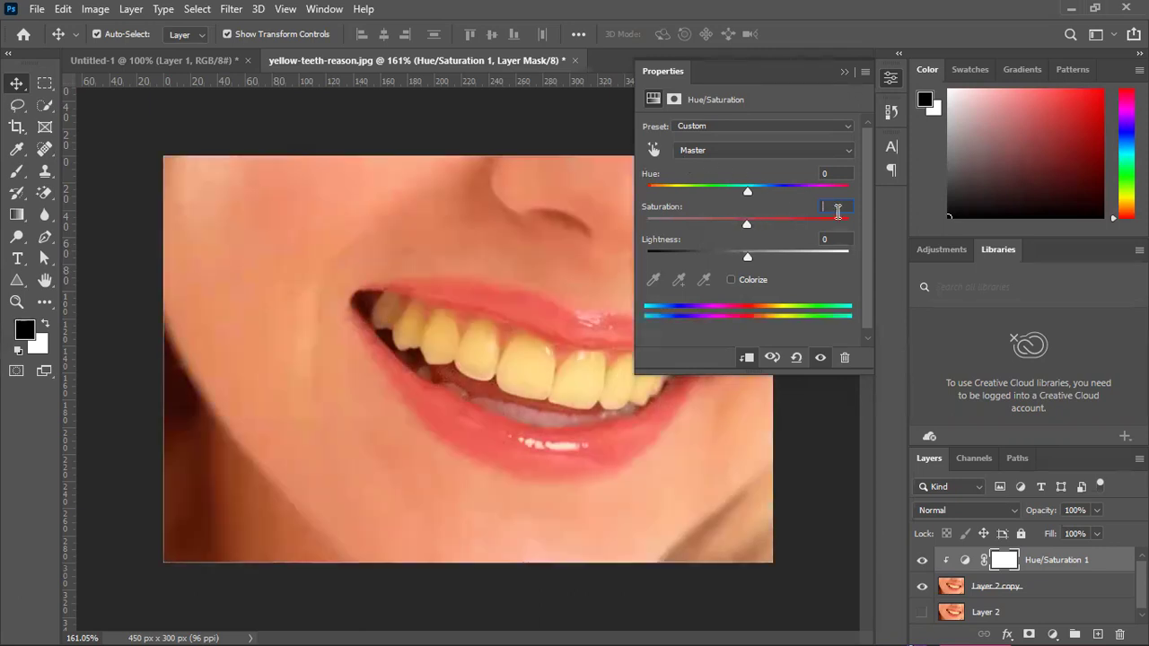
# Target the Yellows by sampling a tooth with the on-image adjustment tool, lower their saturation to -100, and ease it back slightly.
pyautogui.click(654, 151)
pyautogui.click(534, 344)
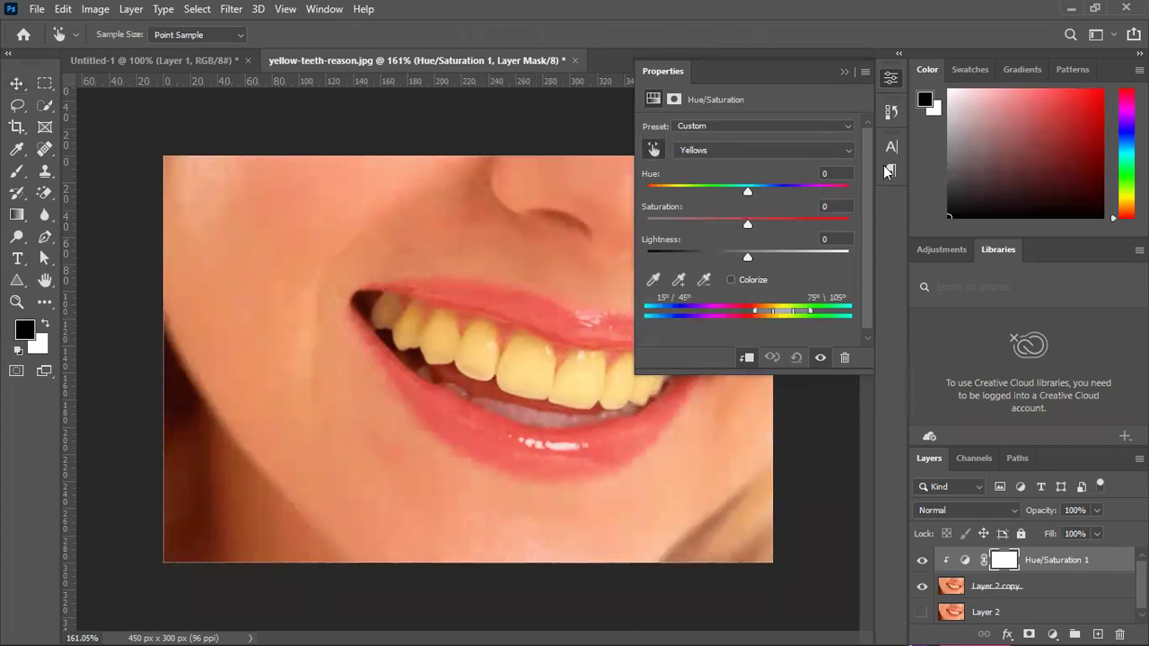
pyautogui.moveTo(746, 224); pyautogui.dragTo(618, 227)
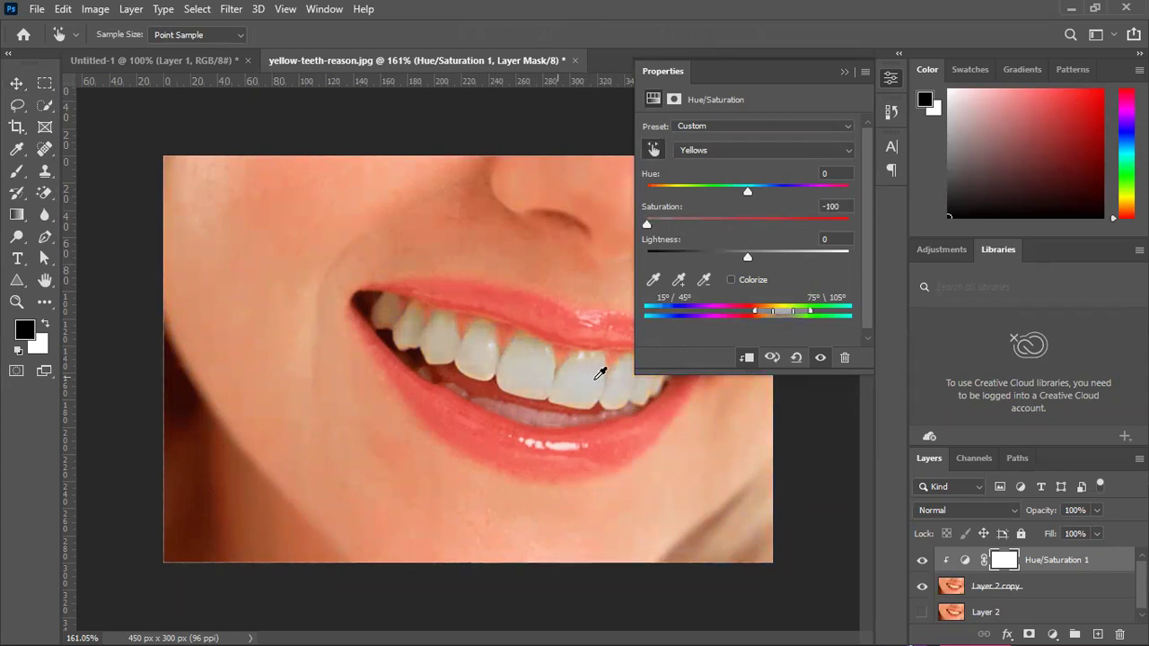
pyautogui.click(649, 226)
pyautogui.moveTo(650, 226); pyautogui.dragTo(667, 229)
pyautogui.click(842, 72)
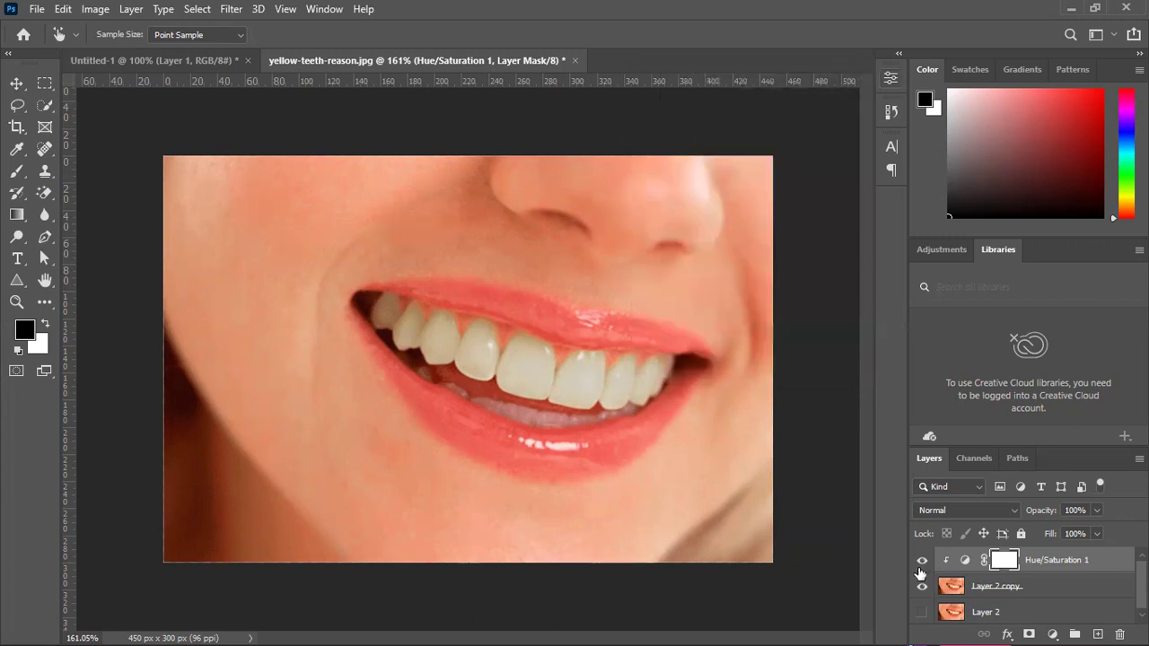
# Toggle the Hue/Saturation layer's visibility to compare the teeth and surrounding skin with and without the correction.
pyautogui.click(922, 561)
pyautogui.click(920, 564)
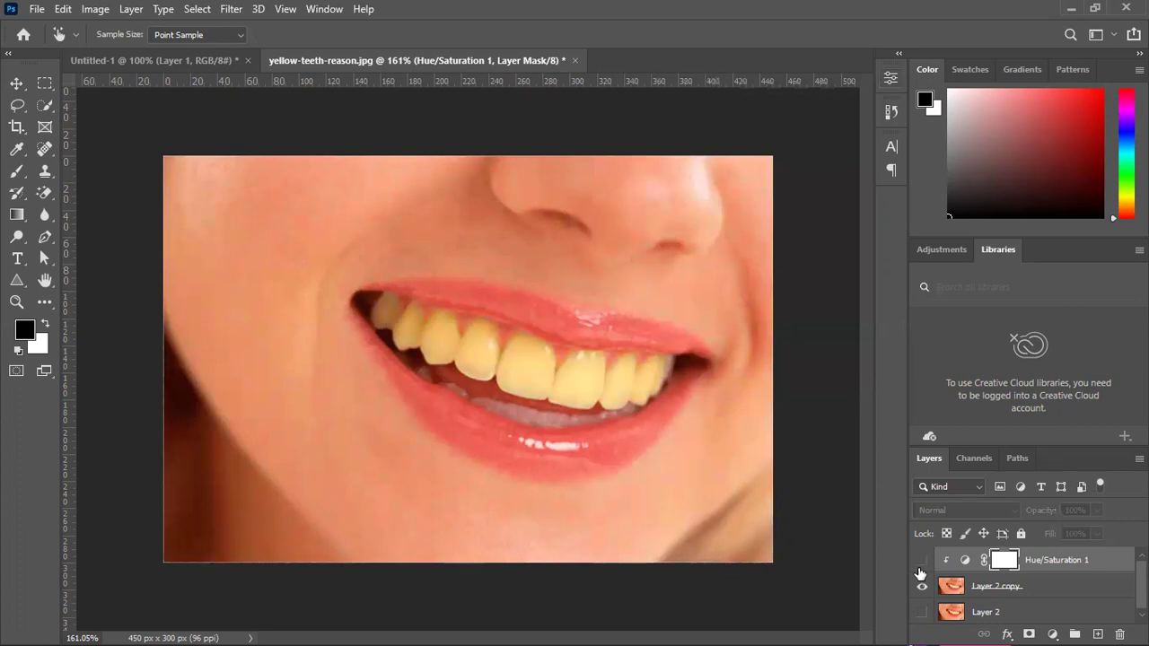
pyautogui.click(921, 562)
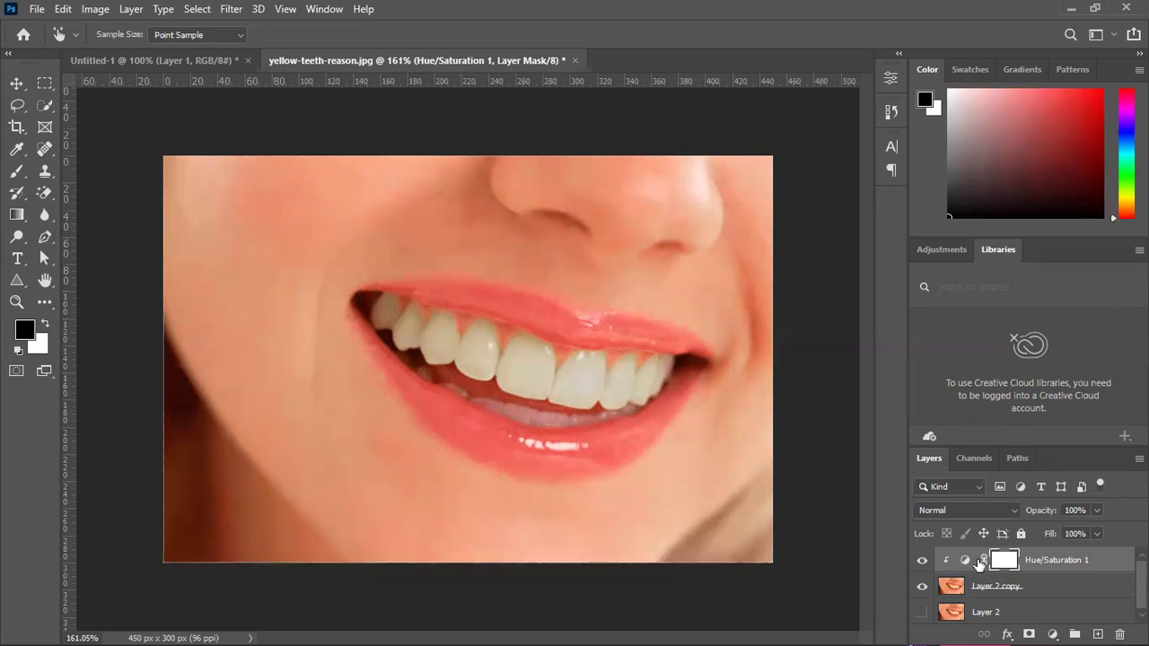
pyautogui.click(922, 561)
pyautogui.click(922, 562)
pyautogui.scroll(3, 521, 344)
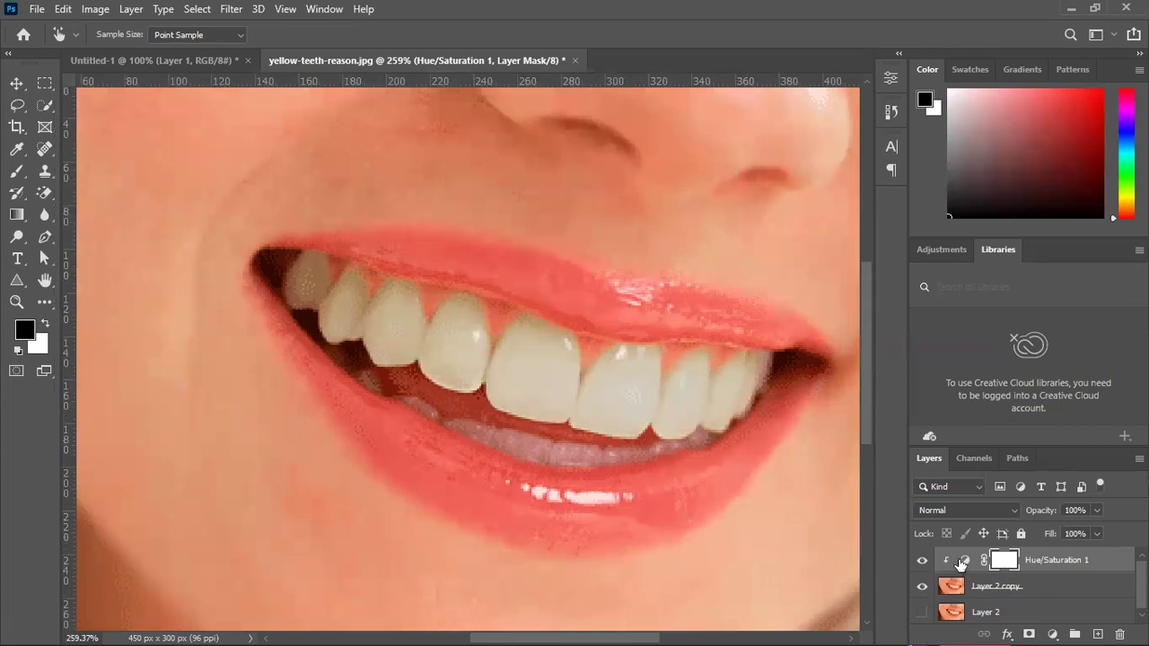
# Invert the Hue/Saturation layer's mask to black so the correction is hidden across the photo.
pyautogui.press('v')
pyautogui.click(965, 562)
pyautogui.doubleClick(965, 562)
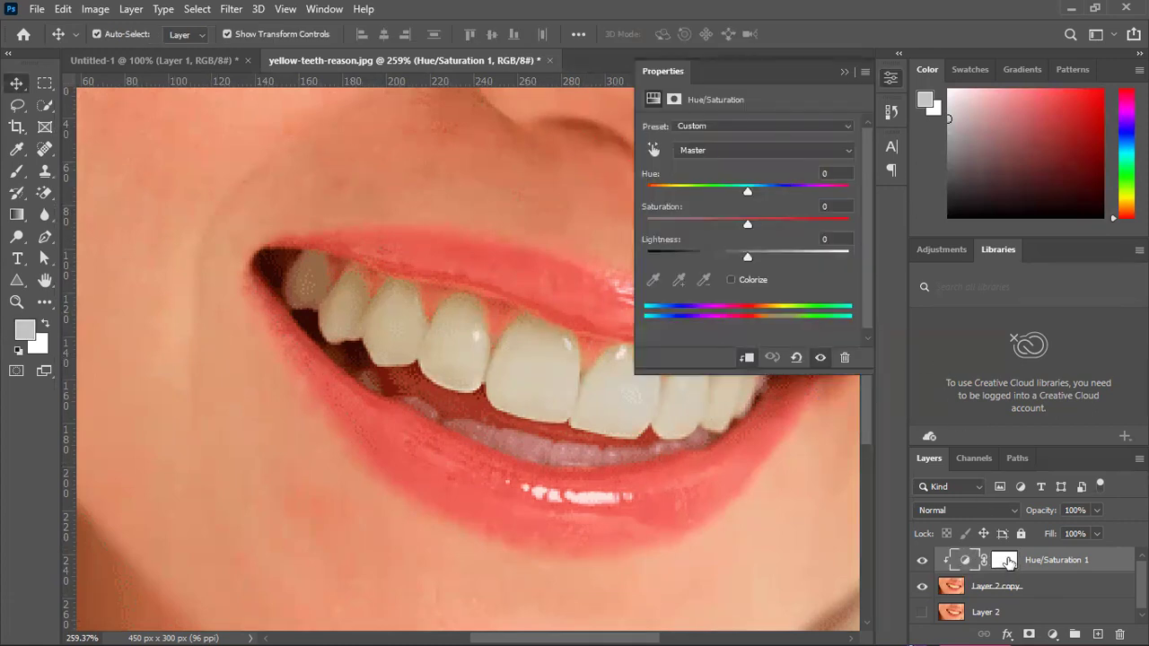
pyautogui.click(1005, 560)
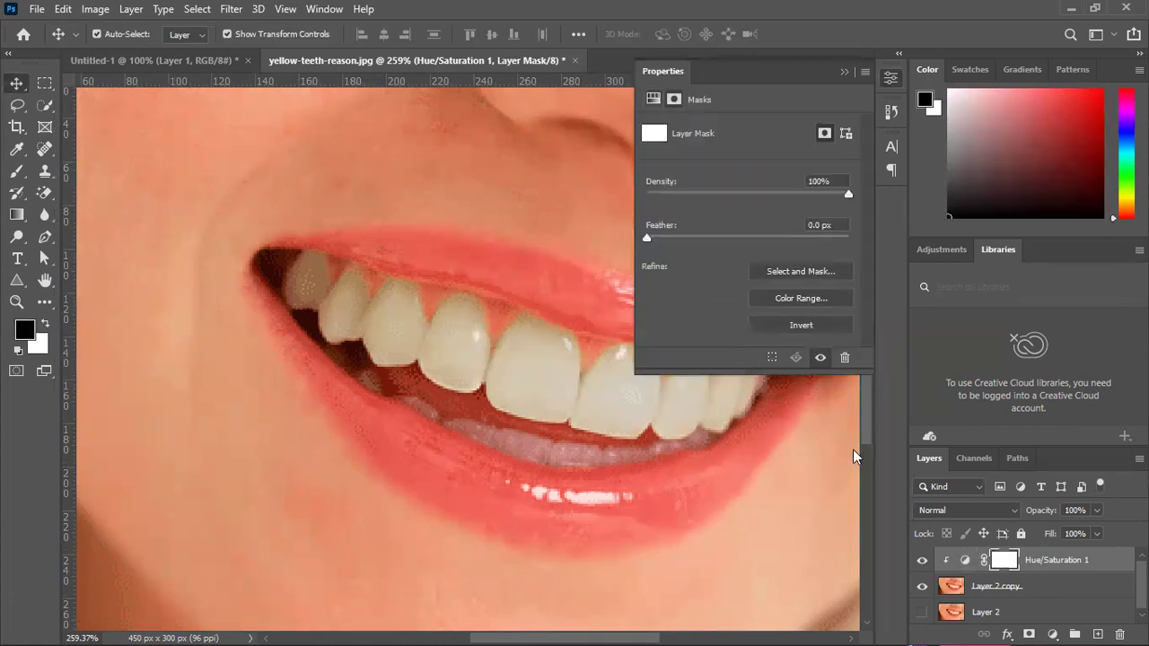
pyautogui.click(811, 325)
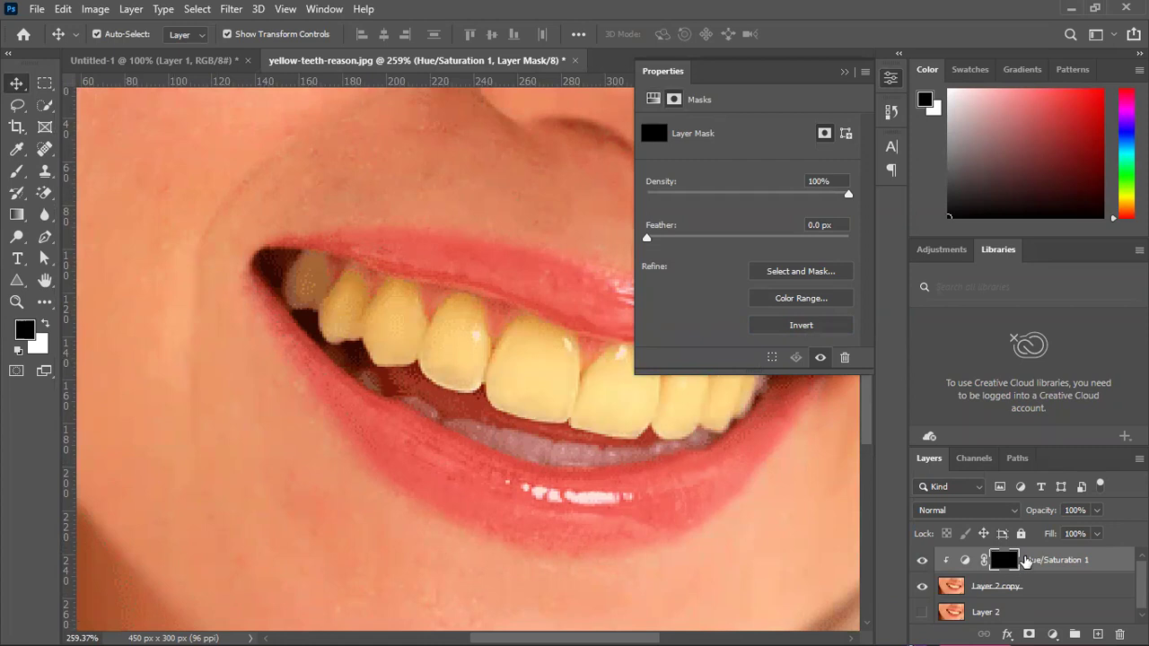
pyautogui.click(845, 72)
# Set up the Brush tool with a size of 15 and a flow of 59% for painting on the teeth.
pyautogui.scroll(-5, 543, 301)
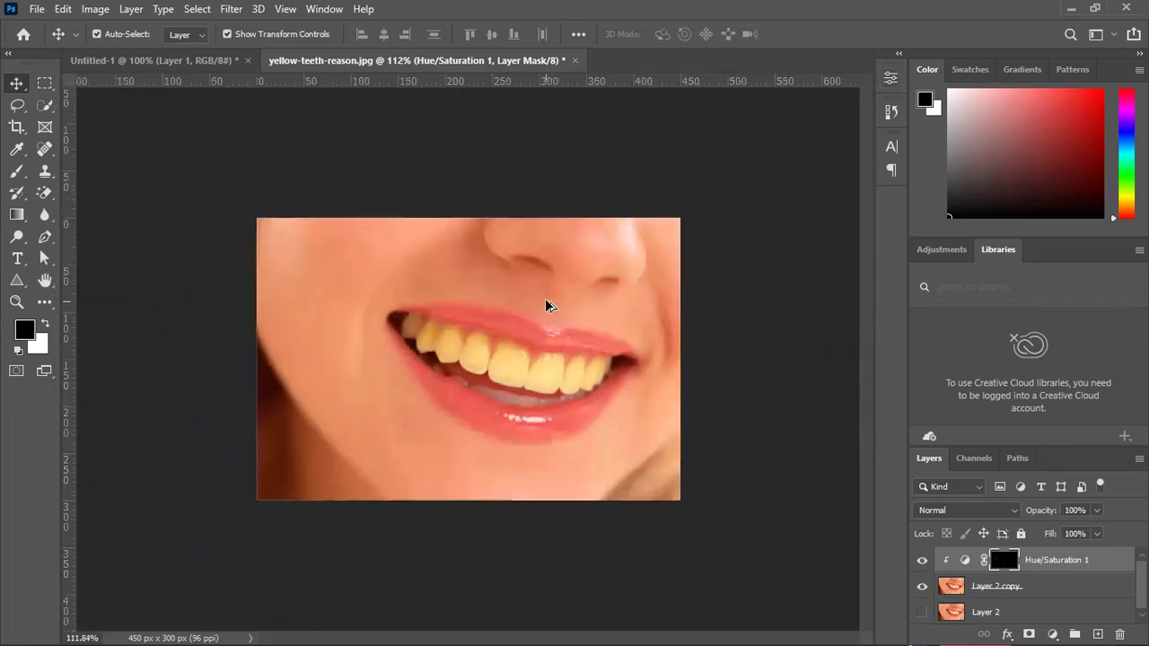
pyautogui.scroll(5, 545, 298)
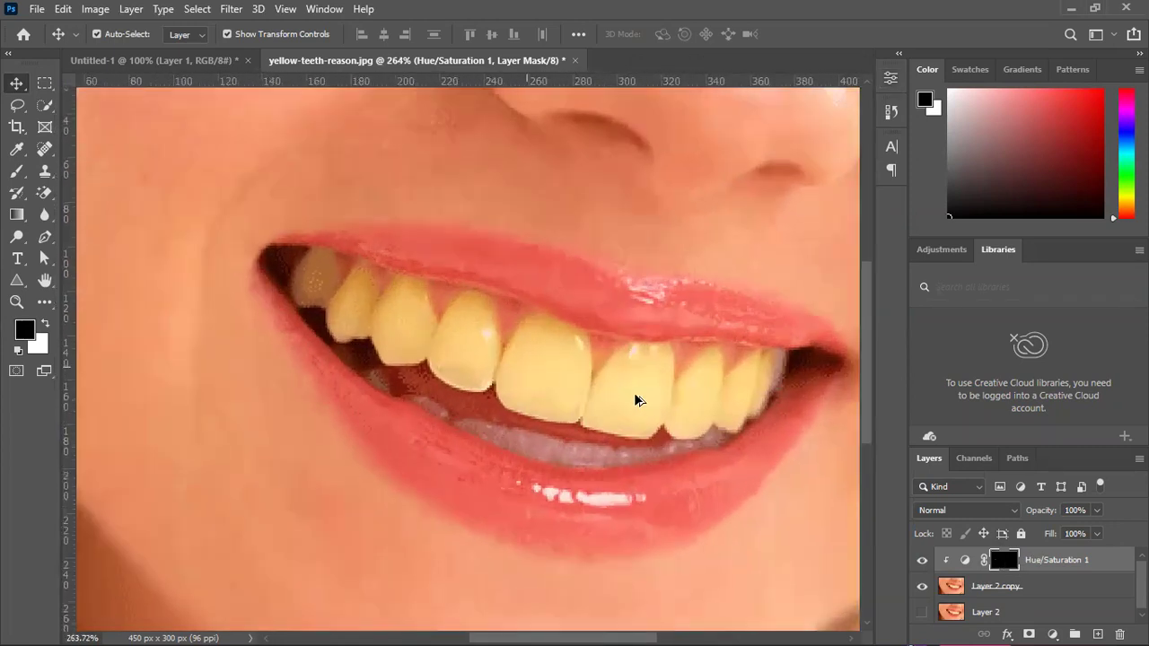
pyautogui.click(17, 170)
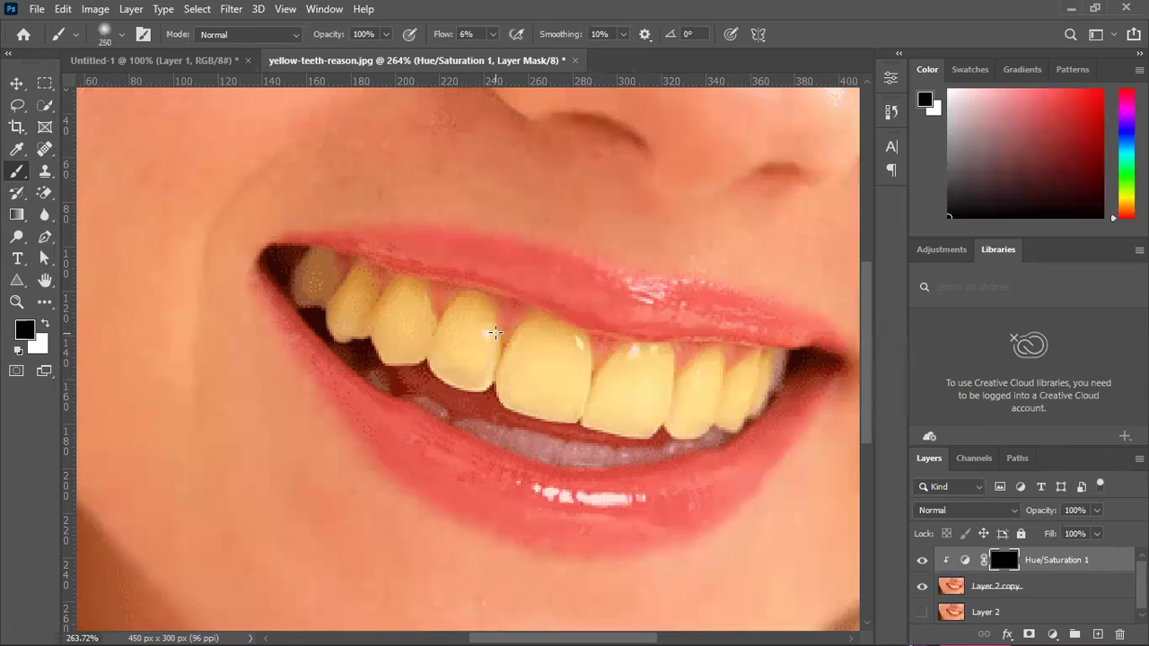
pyautogui.press('[')
pyautogui.press('[')
pyautogui.press('[')
pyautogui.press('[')
pyautogui.press('[')
pyautogui.press('[')
pyautogui.press('[')
pyautogui.press('[')
pyautogui.press('[')
pyautogui.press('[')
pyautogui.press('[')
pyautogui.press('[')
pyautogui.moveTo(446, 36); pyautogui.dragTo(490, 54)
pyautogui.scroll(5, 447, 317)
pyautogui.click(120, 35)
pyautogui.click(120, 36)
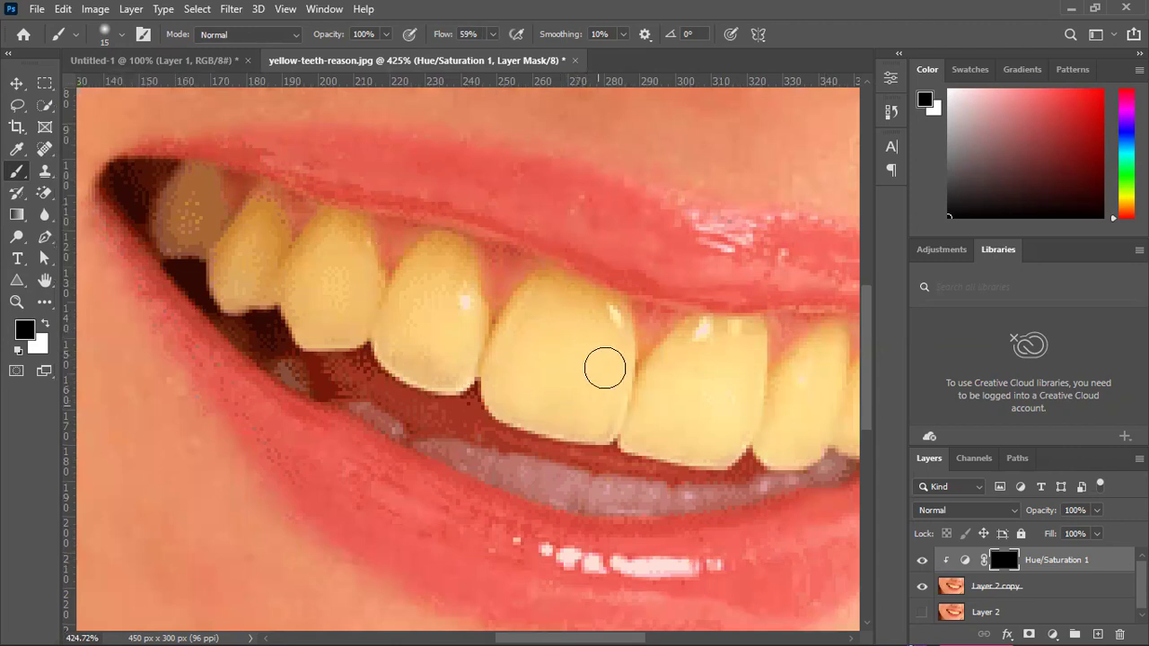
# Paint white on the Hue/Saturation mask over the front teeth and the teeth toward the right corner of the mouth.
pyautogui.click(52, 326)
pyautogui.moveTo(574, 339); pyautogui.dragTo(669, 381)
pyautogui.moveTo(753, 409)
pyautogui.mouseDown()
pyautogui.moveTo(552, 378)
pyautogui.moveTo(667, 423)
pyautogui.moveTo(574, 422)
pyautogui.moveTo(608, 411)
pyautogui.moveTo(494, 386)
pyautogui.moveTo(587, 415)
pyautogui.moveTo(532, 360)
pyautogui.moveTo(572, 374)
pyautogui.moveTo(519, 352)
pyautogui.moveTo(537, 299)
pyautogui.moveTo(495, 357)
pyautogui.moveTo(547, 286)
pyautogui.moveTo(624, 337)
pyautogui.moveTo(549, 307)
pyautogui.moveTo(581, 302)
pyautogui.moveTo(613, 326)
pyautogui.moveTo(583, 298)
pyautogui.moveTo(544, 295)
pyautogui.moveTo(555, 284)
pyautogui.moveTo(541, 306)
pyautogui.moveTo(609, 308)
pyautogui.moveTo(622, 326)
pyautogui.moveTo(611, 317)
pyautogui.moveTo(618, 324)
pyautogui.moveTo(599, 361)
pyautogui.moveTo(478, 387)
pyautogui.moveTo(509, 395)
pyautogui.moveTo(484, 368)
pyautogui.moveTo(413, 369)
pyautogui.moveTo(479, 384)
pyautogui.moveTo(404, 349)
pyautogui.moveTo(405, 283)
pyautogui.moveTo(387, 341)
pyautogui.moveTo(435, 271)
pyautogui.moveTo(430, 255)
pyautogui.moveTo(455, 248)
pyautogui.moveTo(439, 319)
pyautogui.moveTo(460, 262)
pyautogui.moveTo(466, 345)
pyautogui.moveTo(441, 338)
pyautogui.moveTo(440, 324)
pyautogui.moveTo(471, 334)
pyautogui.moveTo(461, 273)
pyautogui.moveTo(467, 319)
pyautogui.moveTo(474, 289)
pyautogui.moveTo(455, 266)
pyautogui.moveTo(413, 273)
pyautogui.moveTo(441, 248)
pyautogui.moveTo(472, 276)
pyautogui.moveTo(458, 245)
pyautogui.moveTo(393, 257)
pyautogui.moveTo(435, 284)
pyautogui.moveTo(432, 295)
pyautogui.moveTo(503, 310)
pyautogui.moveTo(484, 329)
pyautogui.moveTo(490, 302)
pyautogui.moveTo(521, 288)
pyautogui.moveTo(601, 297)
pyautogui.moveTo(544, 282)
pyautogui.moveTo(620, 326)
pyautogui.moveTo(624, 370)
pyautogui.moveTo(766, 371)
pyautogui.moveTo(703, 336)
pyautogui.moveTo(680, 341)
pyautogui.moveTo(734, 329)
pyautogui.moveTo(700, 329)
pyautogui.moveTo(739, 369)
pyautogui.moveTo(746, 437)
pyautogui.moveTo(697, 439)
pyautogui.moveTo(544, 395)
pyautogui.moveTo(453, 398)
pyautogui.mouseUp()
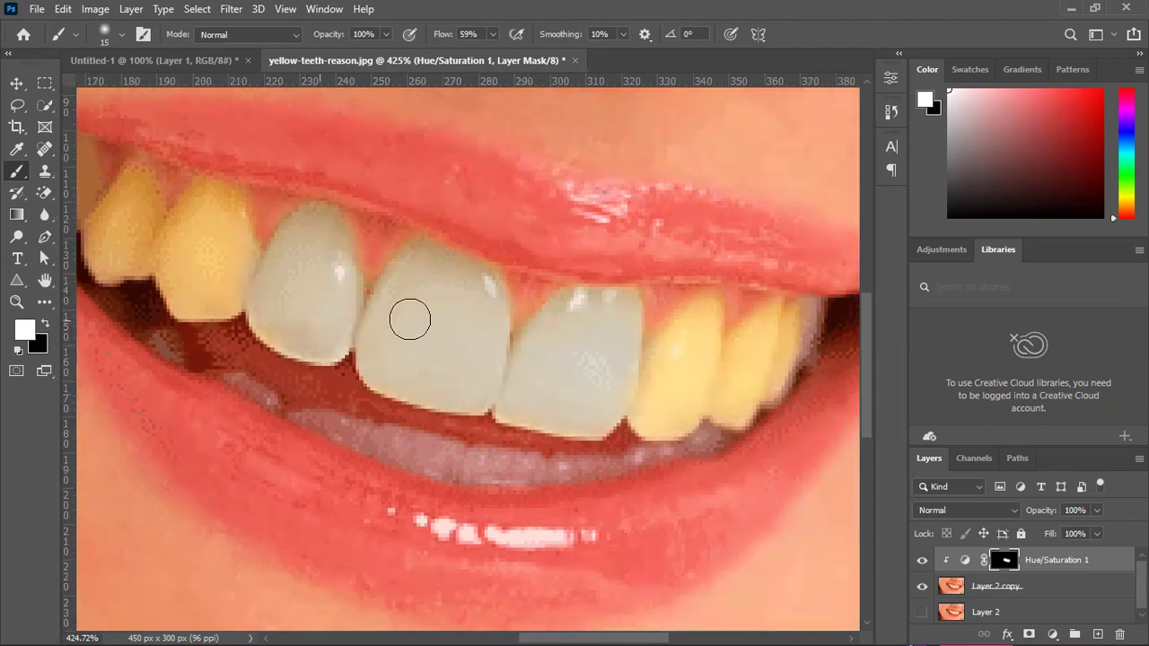
pyautogui.moveTo(616, 419)
pyautogui.mouseDown()
pyautogui.moveTo(688, 421)
pyautogui.moveTo(661, 419)
pyautogui.moveTo(681, 322)
pyautogui.moveTo(653, 373)
pyautogui.moveTo(670, 333)
pyautogui.moveTo(664, 366)
pyautogui.moveTo(703, 345)
pyautogui.moveTo(699, 319)
pyautogui.moveTo(711, 319)
pyautogui.moveTo(696, 397)
pyautogui.moveTo(717, 370)
pyautogui.moveTo(691, 403)
pyautogui.moveTo(766, 358)
pyautogui.moveTo(769, 313)
pyautogui.moveTo(718, 373)
pyautogui.mouseUp()
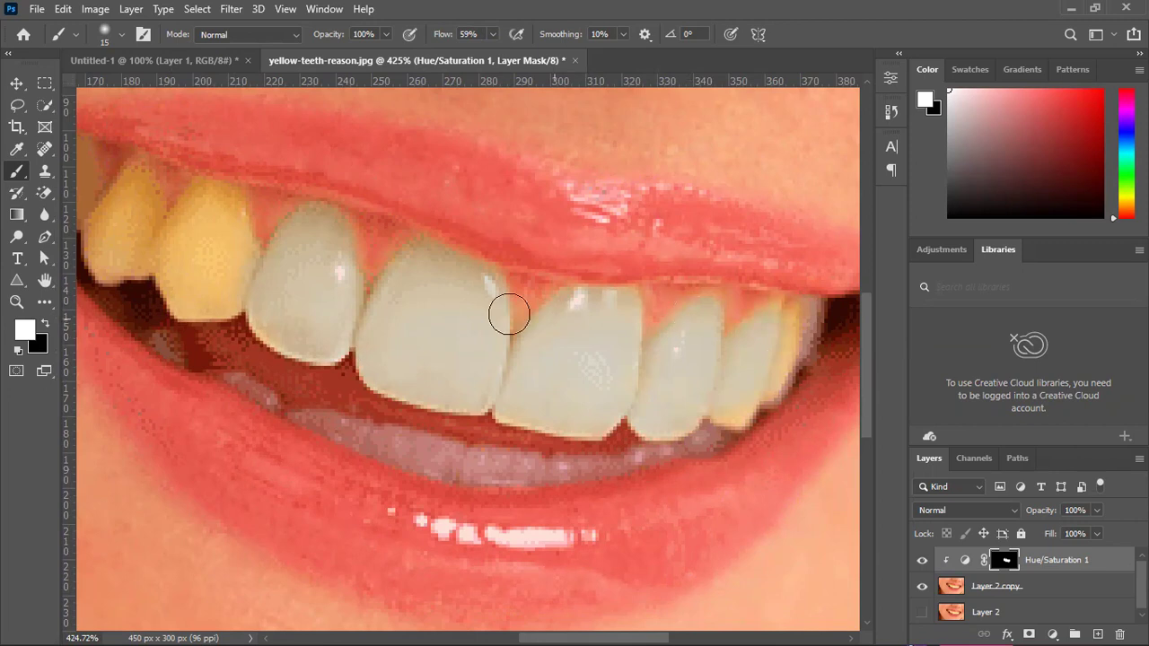
pyautogui.moveTo(841, 319)
pyautogui.mouseDown()
pyautogui.moveTo(738, 350)
pyautogui.moveTo(774, 340)
pyautogui.moveTo(763, 371)
pyautogui.moveTo(713, 412)
pyautogui.moveTo(713, 427)
pyautogui.moveTo(754, 358)
pyautogui.mouseUp()
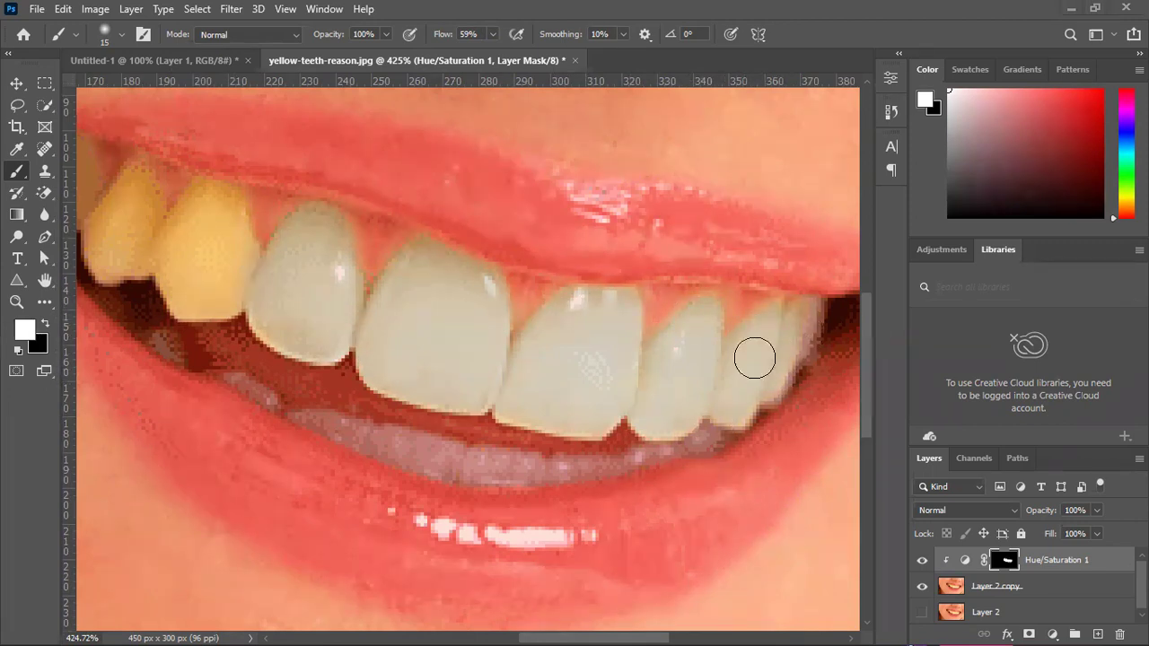
# Raise the brush flow to 79% and paint white on the mask over the remaining yellow teeth toward the left corner of the mouth.
pyautogui.moveTo(444, 41); pyautogui.dragTo(458, 43)
pyautogui.moveTo(757, 359)
pyautogui.mouseDown()
pyautogui.moveTo(813, 314)
pyautogui.moveTo(729, 333)
pyautogui.moveTo(782, 323)
pyautogui.moveTo(699, 398)
pyautogui.moveTo(705, 355)
pyautogui.moveTo(751, 318)
pyautogui.moveTo(607, 317)
pyautogui.moveTo(506, 400)
pyautogui.moveTo(555, 407)
pyautogui.moveTo(492, 421)
pyautogui.moveTo(667, 430)
pyautogui.moveTo(478, 368)
pyautogui.moveTo(368, 305)
pyautogui.moveTo(348, 274)
pyautogui.moveTo(348, 303)
pyautogui.moveTo(259, 273)
pyautogui.moveTo(353, 277)
pyautogui.moveTo(763, 387)
pyautogui.moveTo(668, 369)
pyautogui.mouseUp()
pyautogui.moveTo(599, 360)
pyautogui.mouseDown()
pyautogui.moveTo(467, 395)
pyautogui.moveTo(520, 349)
pyautogui.moveTo(533, 307)
pyautogui.moveTo(555, 356)
pyautogui.moveTo(544, 297)
pyautogui.moveTo(475, 298)
pyautogui.moveTo(525, 291)
pyautogui.moveTo(570, 306)
pyautogui.moveTo(415, 318)
pyautogui.moveTo(541, 323)
pyautogui.moveTo(457, 284)
pyautogui.moveTo(432, 364)
pyautogui.moveTo(413, 322)
pyautogui.moveTo(462, 277)
pyautogui.moveTo(411, 273)
pyautogui.moveTo(403, 264)
pyautogui.moveTo(450, 271)
pyautogui.moveTo(400, 264)
pyautogui.moveTo(376, 235)
pyautogui.moveTo(380, 270)
pyautogui.mouseUp()
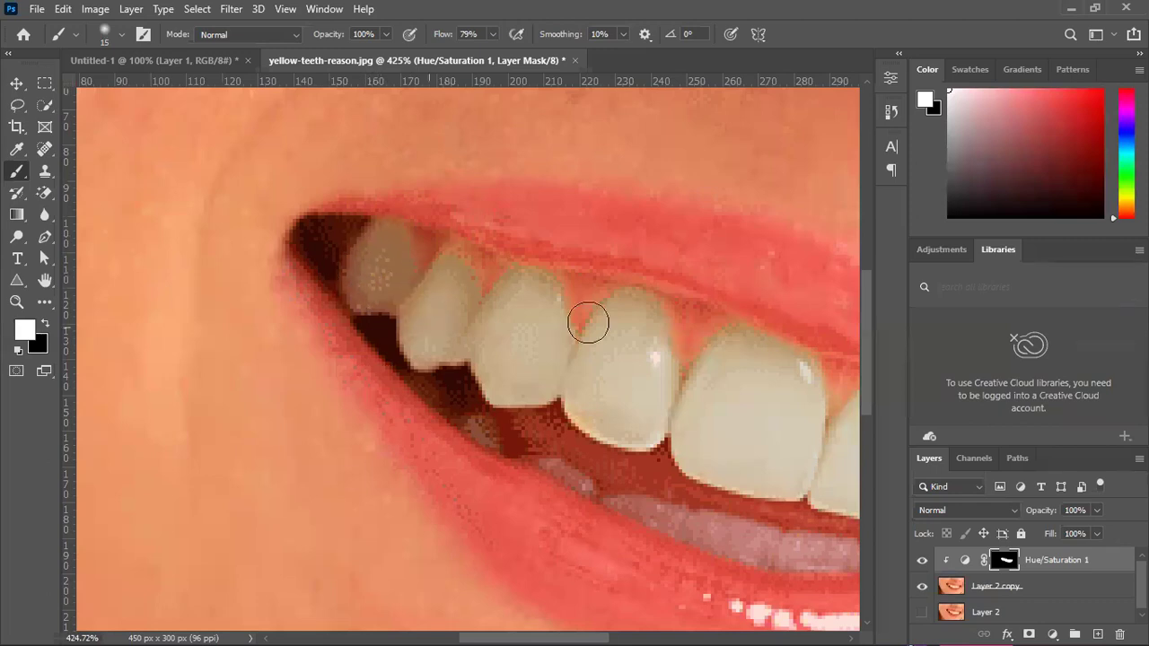
# Turn off the Move tool's transform controls and toggle the Hue/Saturation layer's visibility to compare the teeth before and after whitening.
pyautogui.hotkey('ctrl', '-')
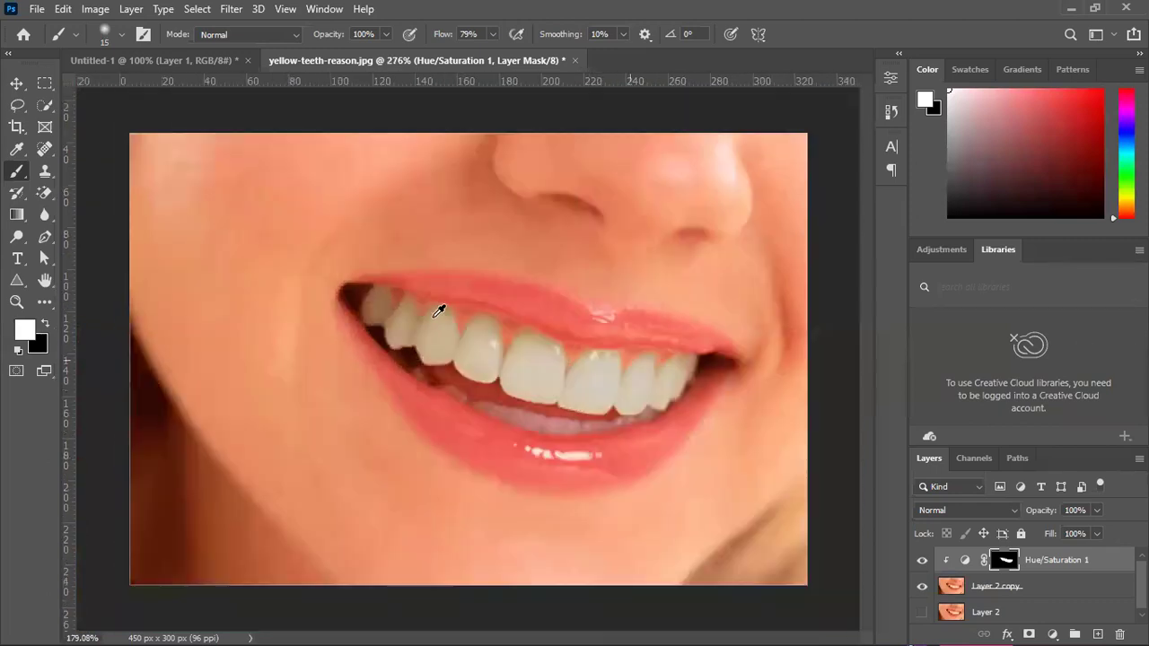
pyautogui.scroll(-3, 439, 310)
pyautogui.scroll(1, 461, 302)
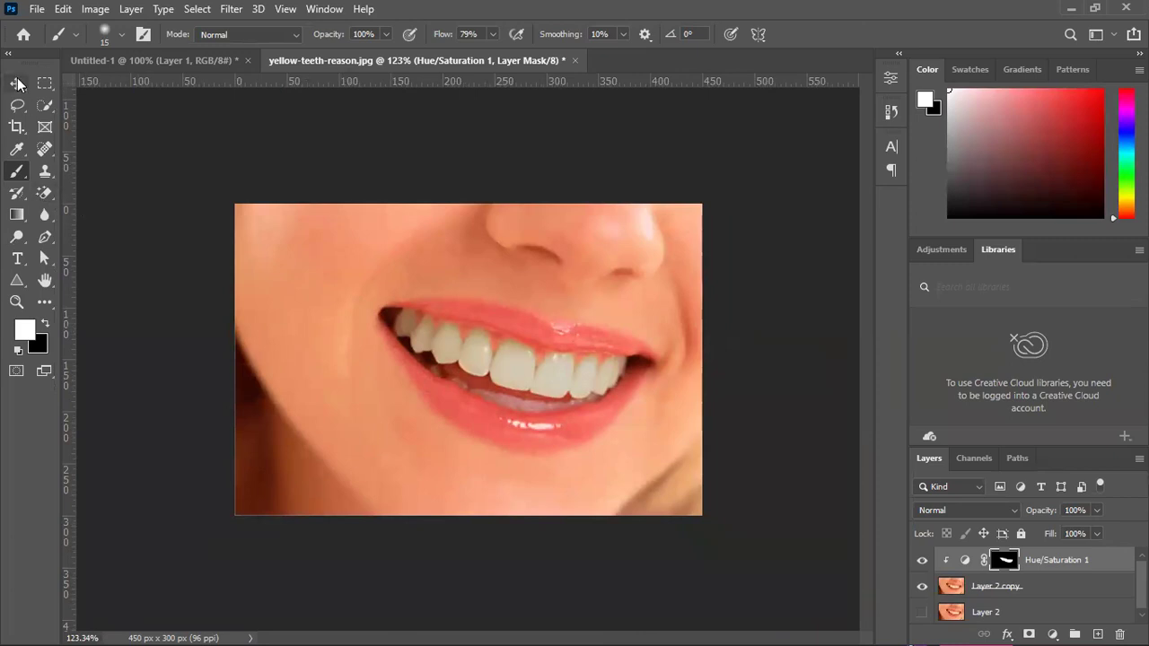
pyautogui.click(18, 84)
pyautogui.click(921, 561)
pyautogui.click(922, 561)
pyautogui.click(922, 561)
pyautogui.click(922, 561)
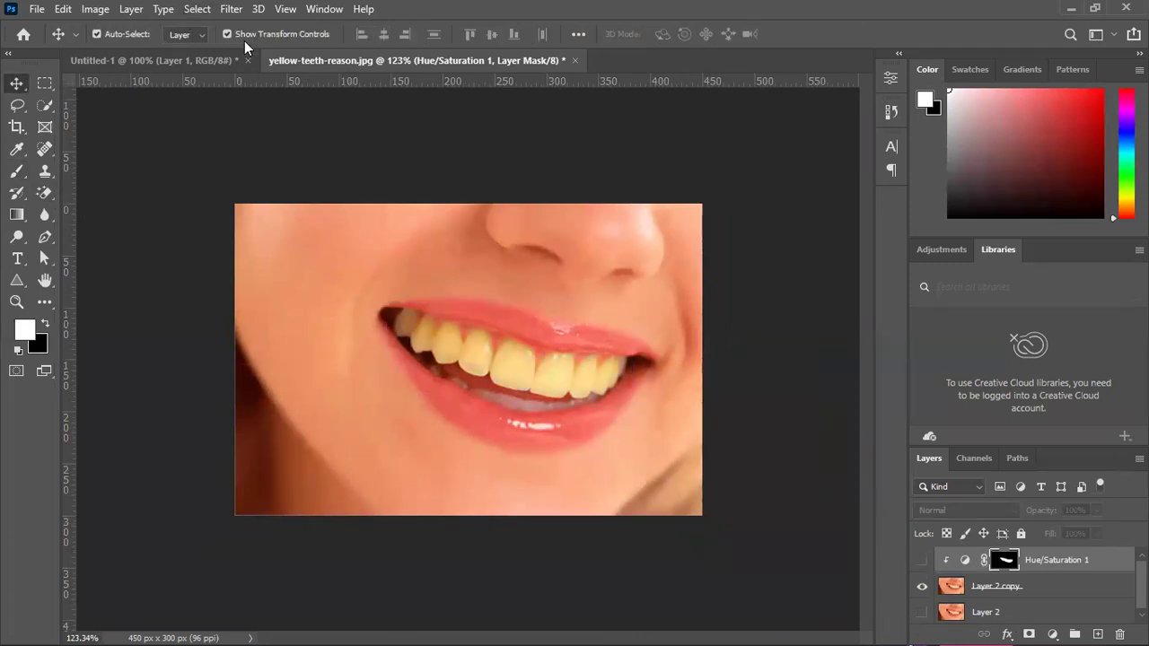
pyautogui.click(244, 34)
pyautogui.click(922, 561)
pyautogui.click(923, 564)
pyautogui.click(923, 562)
pyautogui.click(922, 562)
pyautogui.click(923, 562)
pyautogui.click(802, 335)
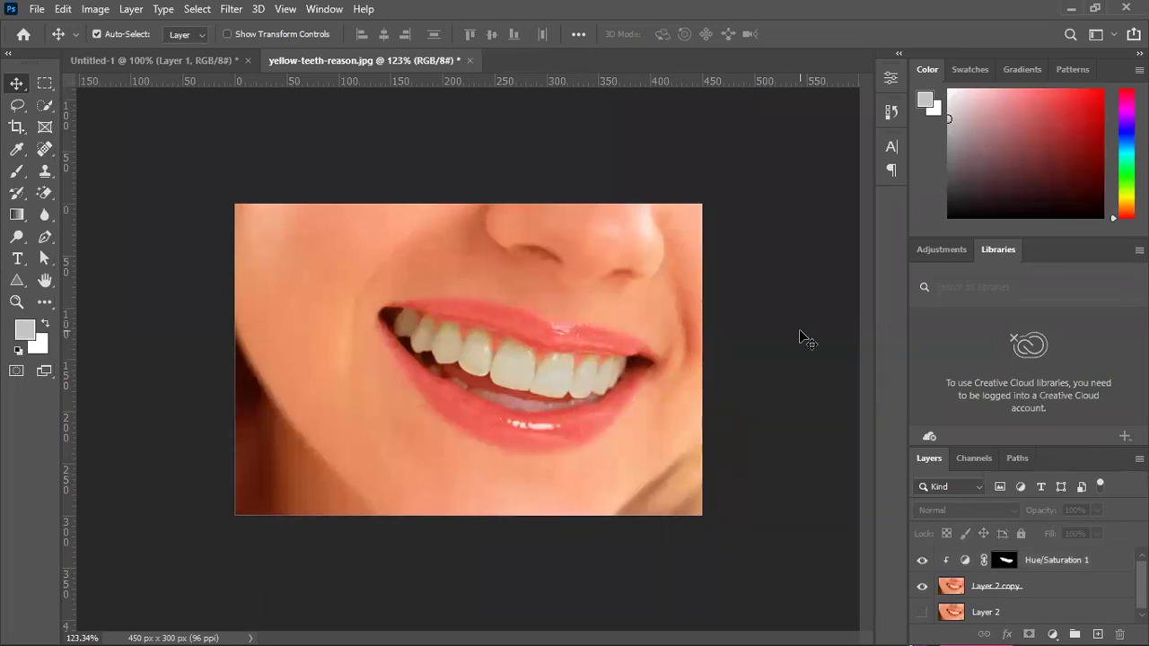
# Group Layer 2 copy with its Hue/Saturation adjustment and name the group "after".
pyautogui.click(1053, 585)
pyautogui.keyDown('shift'); pyautogui.click(1056, 562); pyautogui.keyUp('shift')
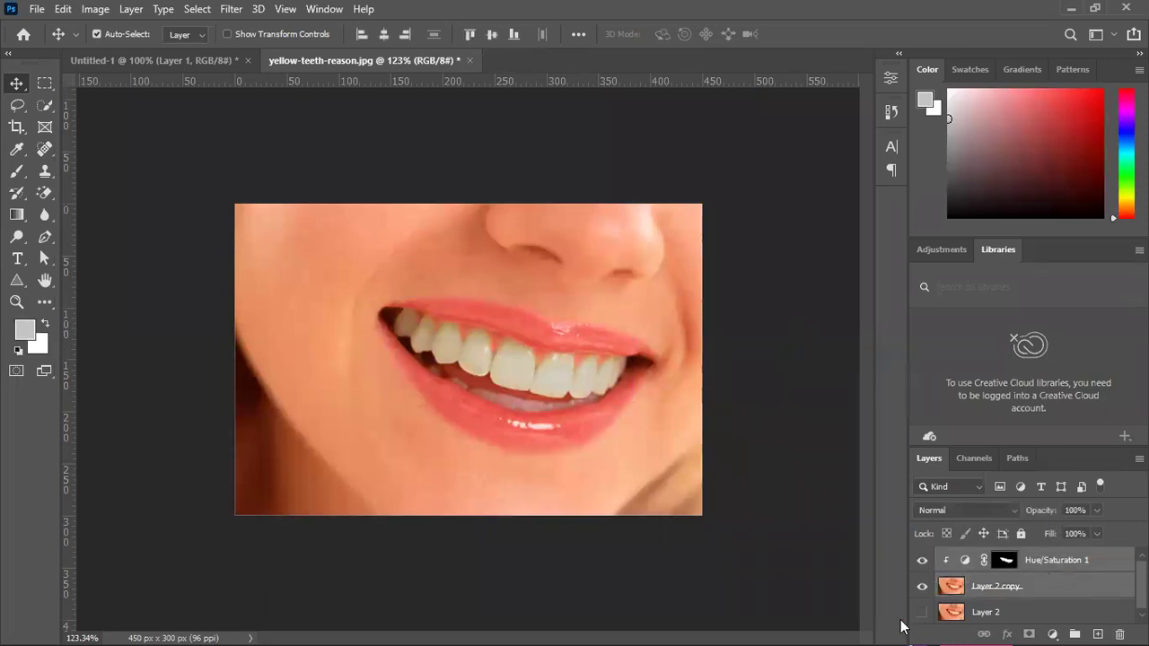
pyautogui.hotkey('ctrl', 'g')
pyautogui.doubleClick(979, 559)
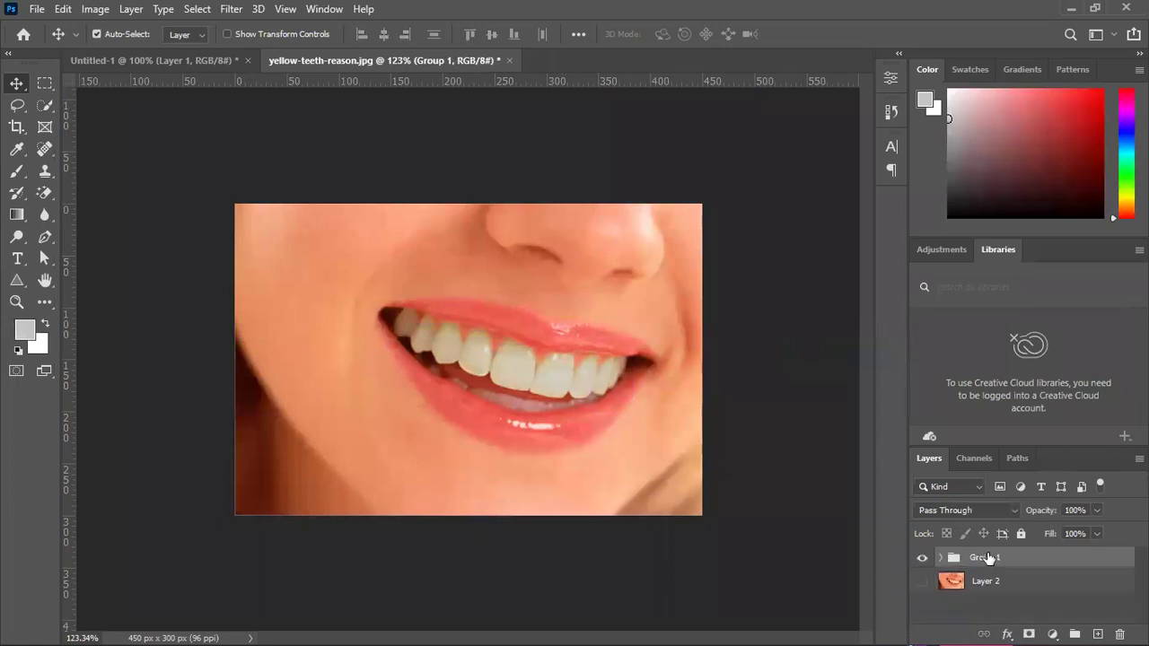
pyautogui.write('after')
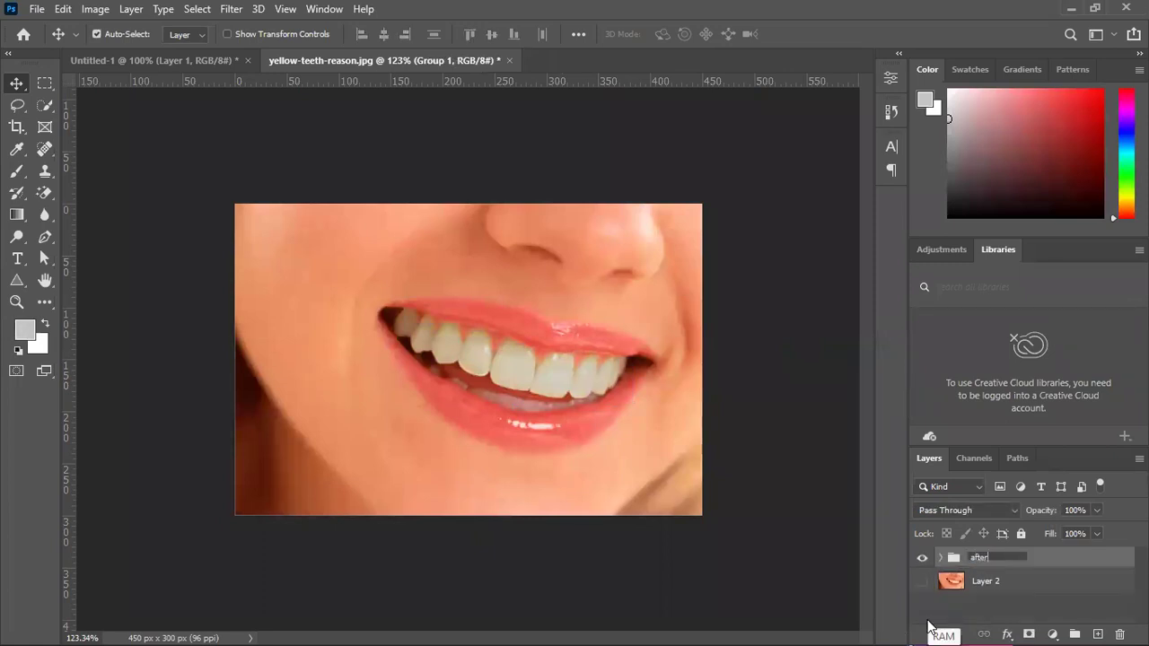
pyautogui.press('Return')
# Make Layer 2 visible and rename it "before".
pyautogui.click(922, 581)
pyautogui.click(965, 584)
pyautogui.doubleClick(988, 580)
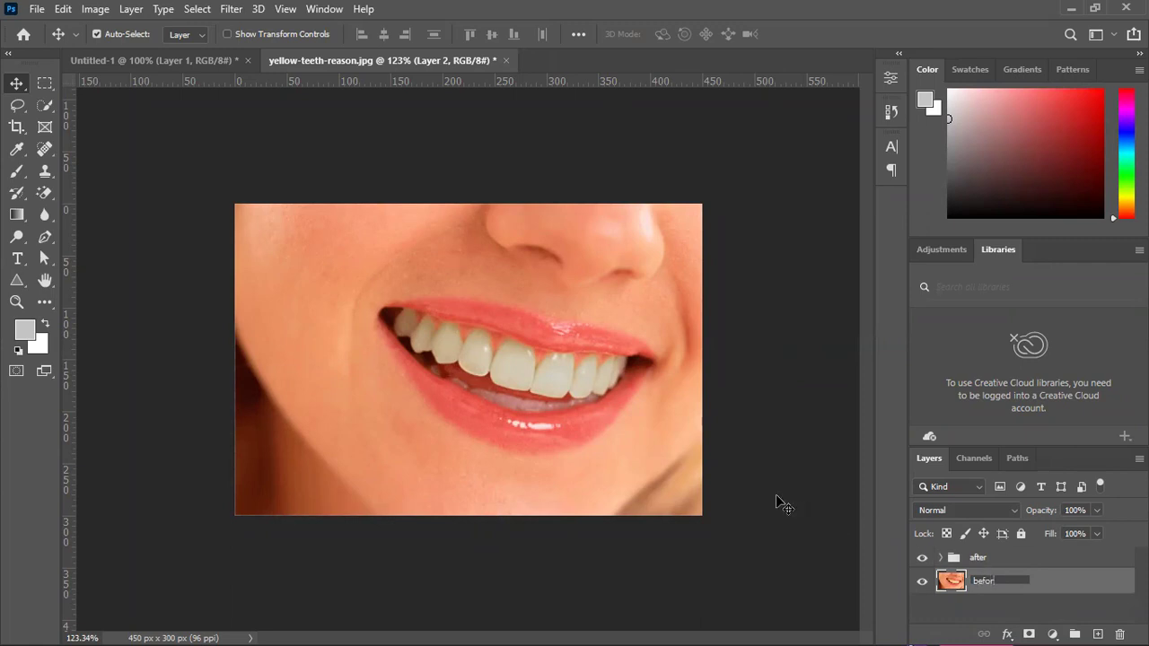
pyautogui.write('e')
pyautogui.press('Return')
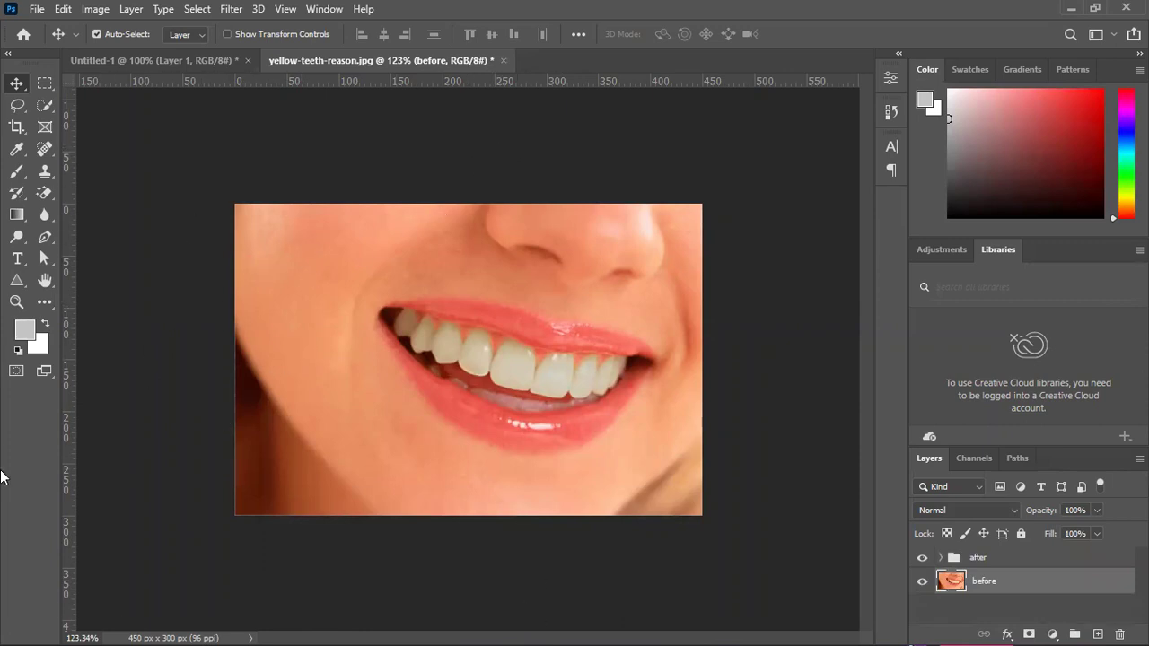
# Add a layer mask to the "after" group and select the photo's left part, about 275 px wide and full height, with a rectangular marquee.
pyautogui.click(1028, 564)
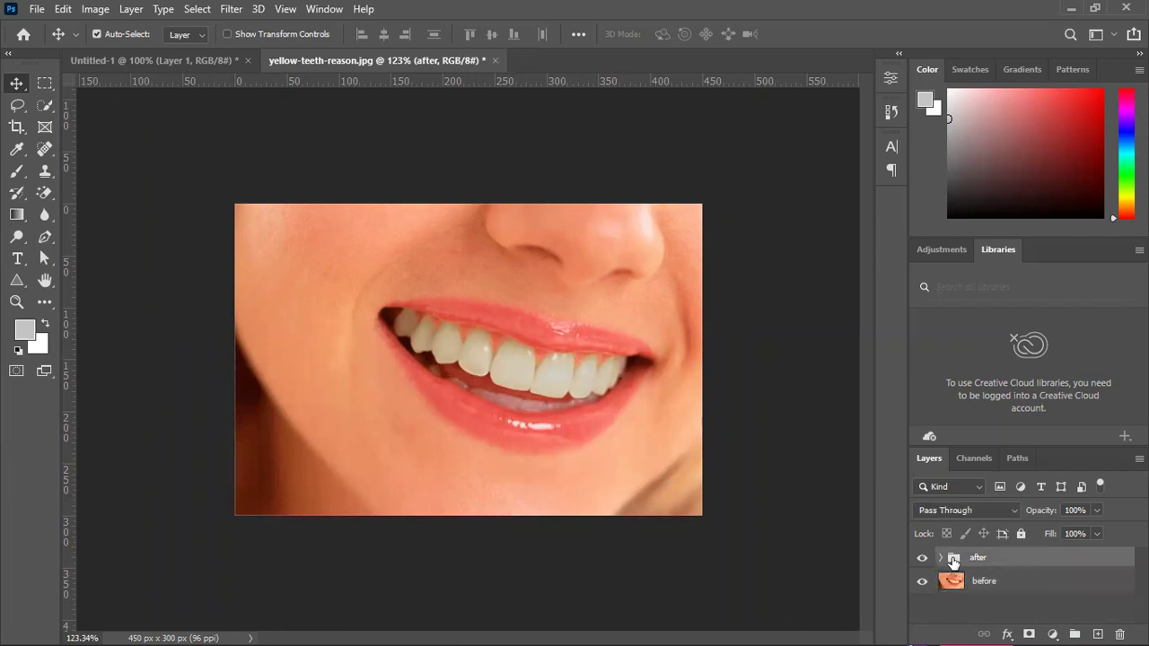
pyautogui.click(1030, 633)
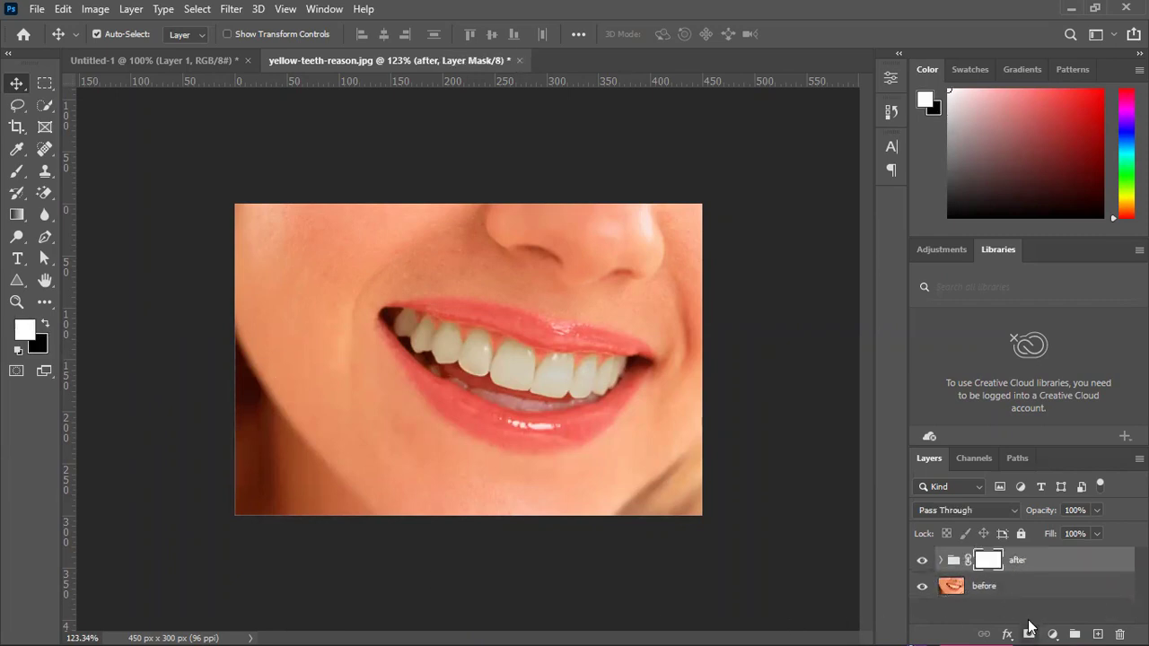
pyautogui.click(45, 324)
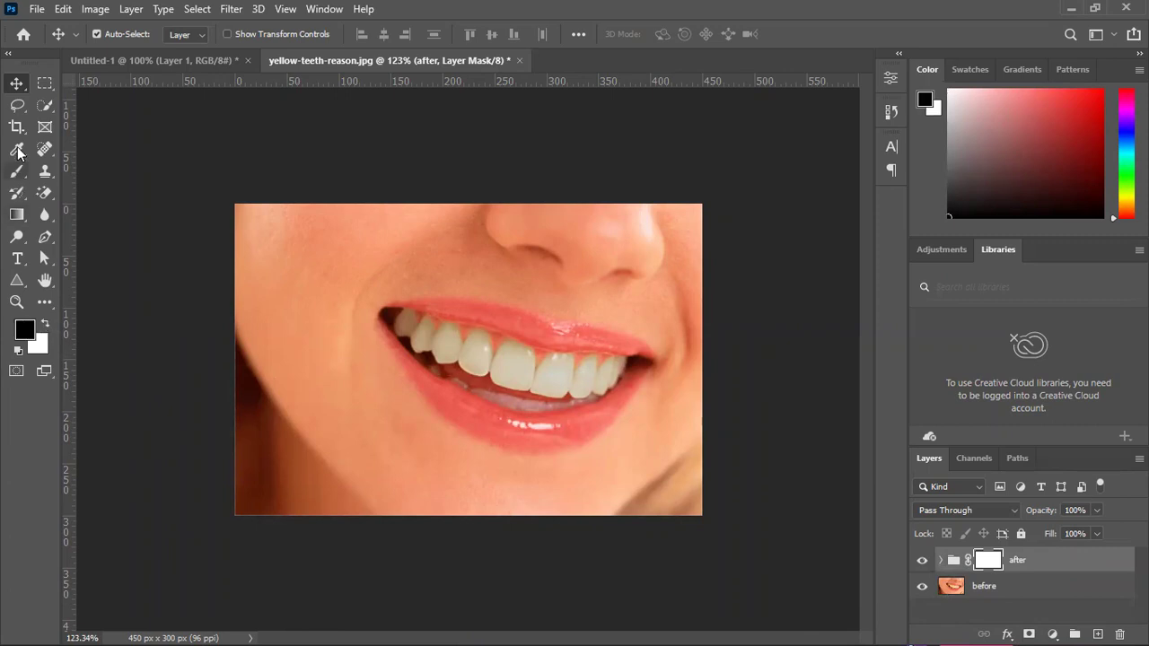
pyautogui.click(45, 83)
pyautogui.moveTo(179, 154); pyautogui.dragTo(523, 623)
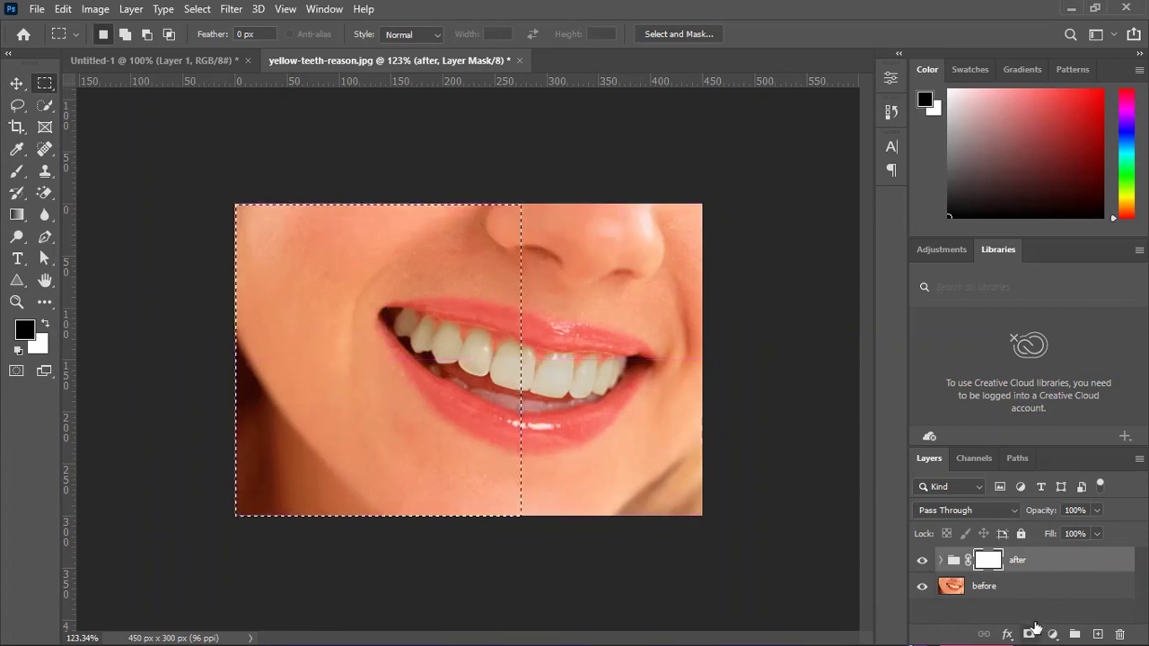
# Replace the "after" group's blank layer mask with one made from the rectangular selection.
pyautogui.click(1031, 633)
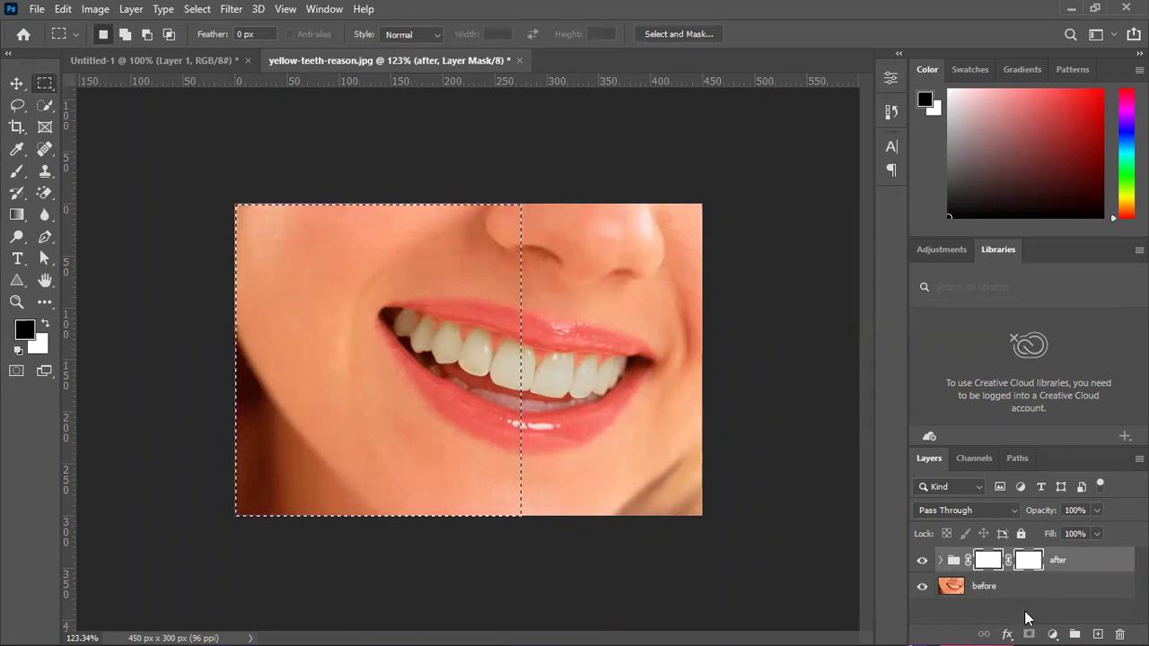
pyautogui.hotkey('ctrl', 'z')
pyautogui.moveTo(975, 572); pyautogui.dragTo(1120, 634)
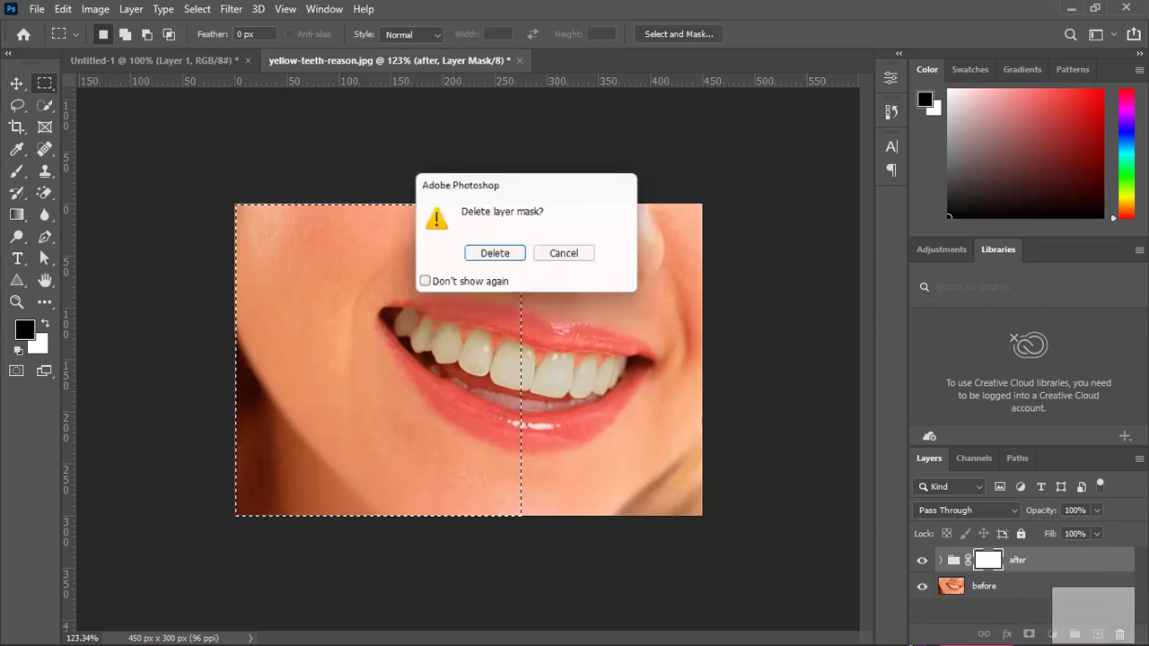
pyautogui.click(508, 254)
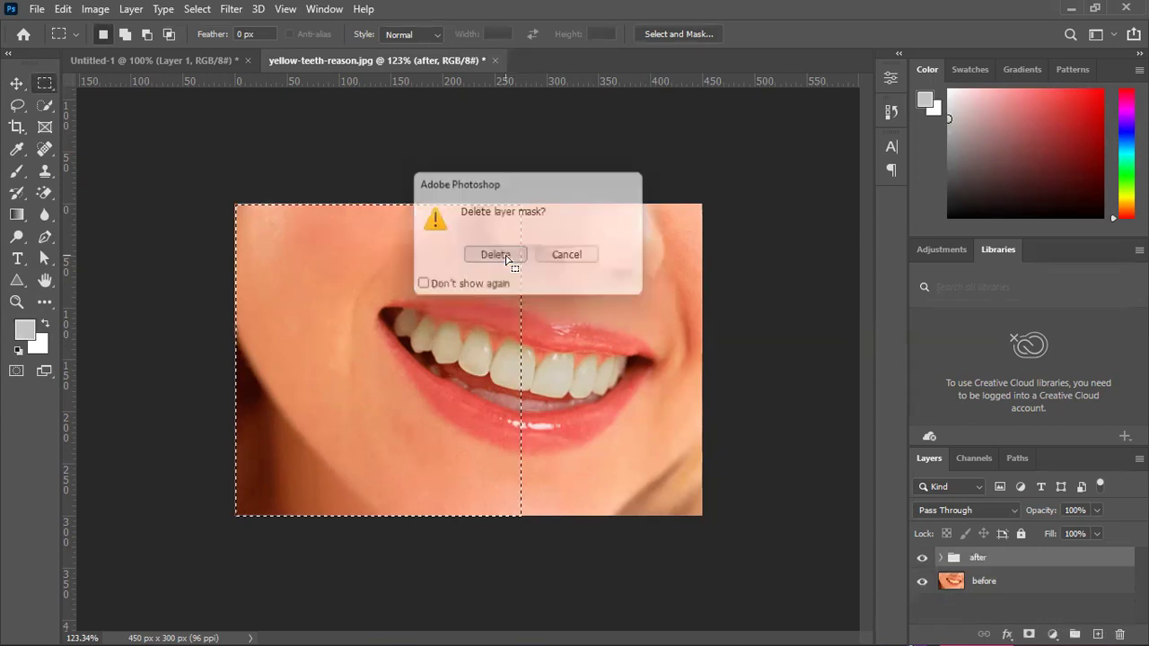
pyautogui.click(1029, 634)
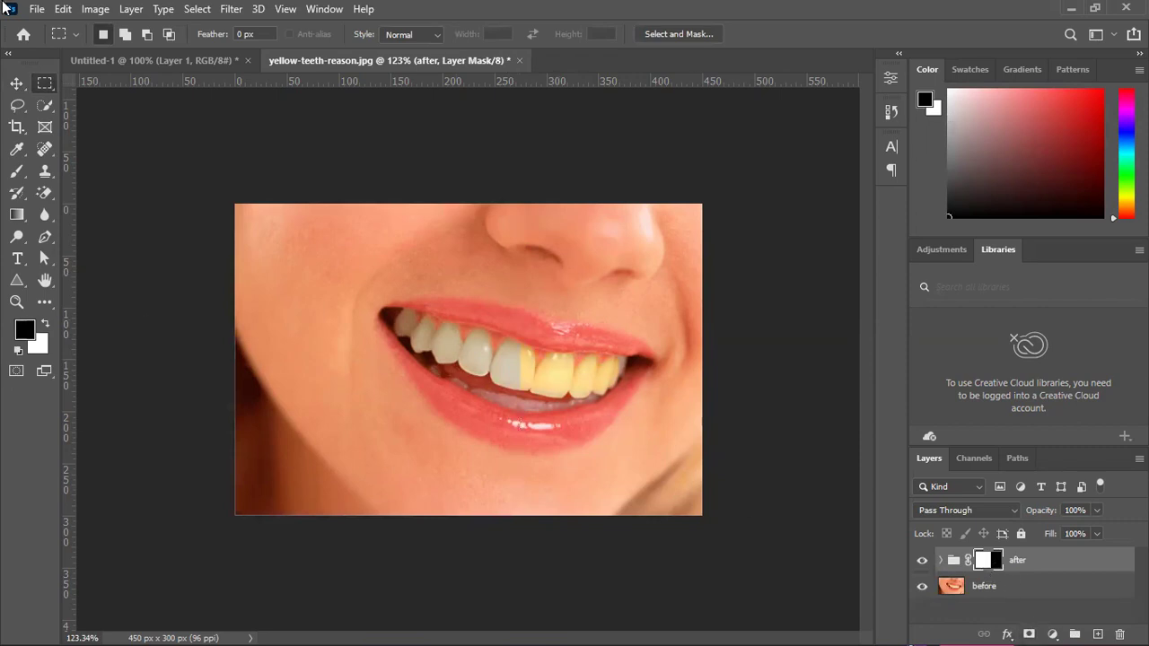
pyautogui.click(17, 87)
pyautogui.click(387, 277)
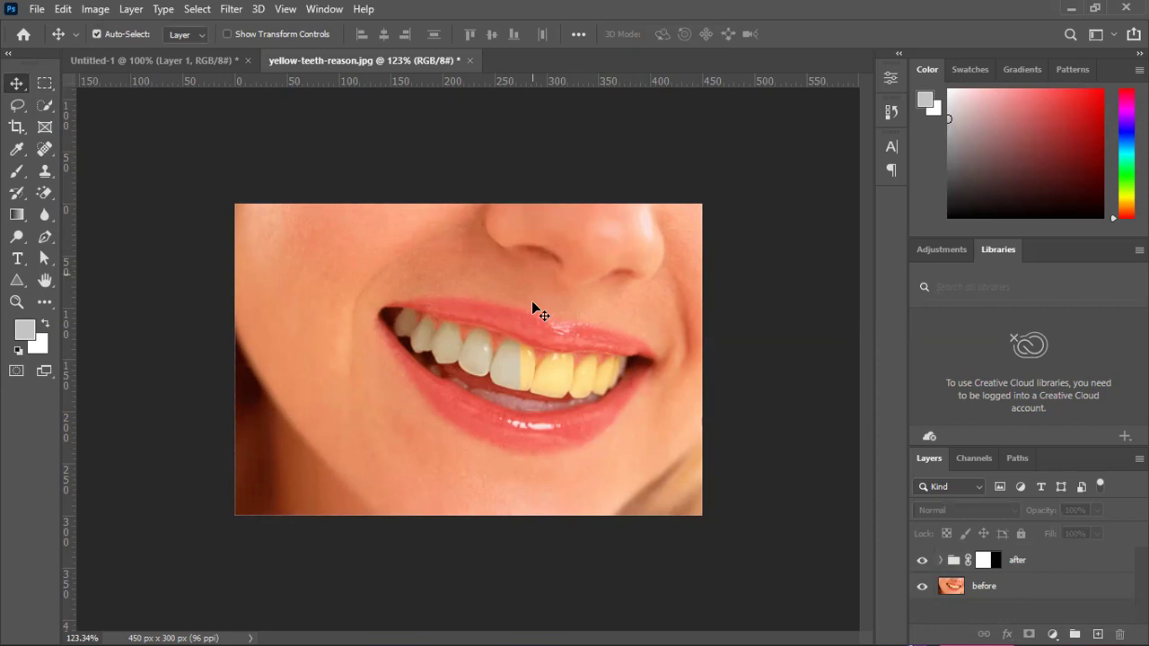
# Load the "after" mask as a selection, invert it, and use it to mask the "before" layer.
pyautogui.press('ctrl')
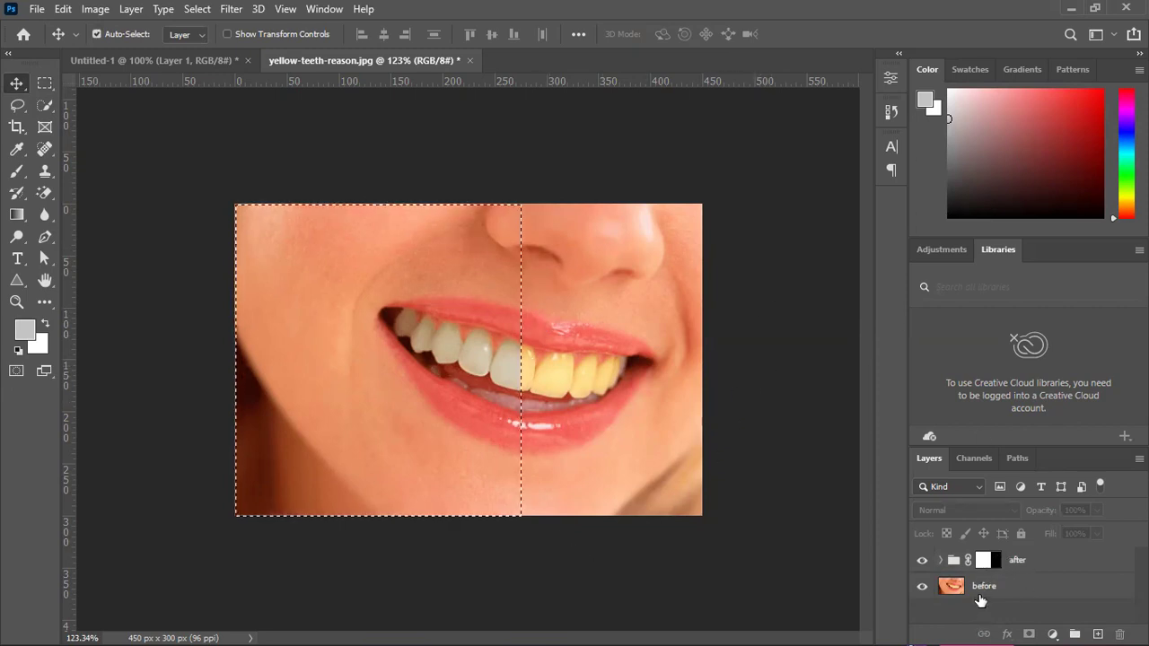
pyautogui.click(984, 591)
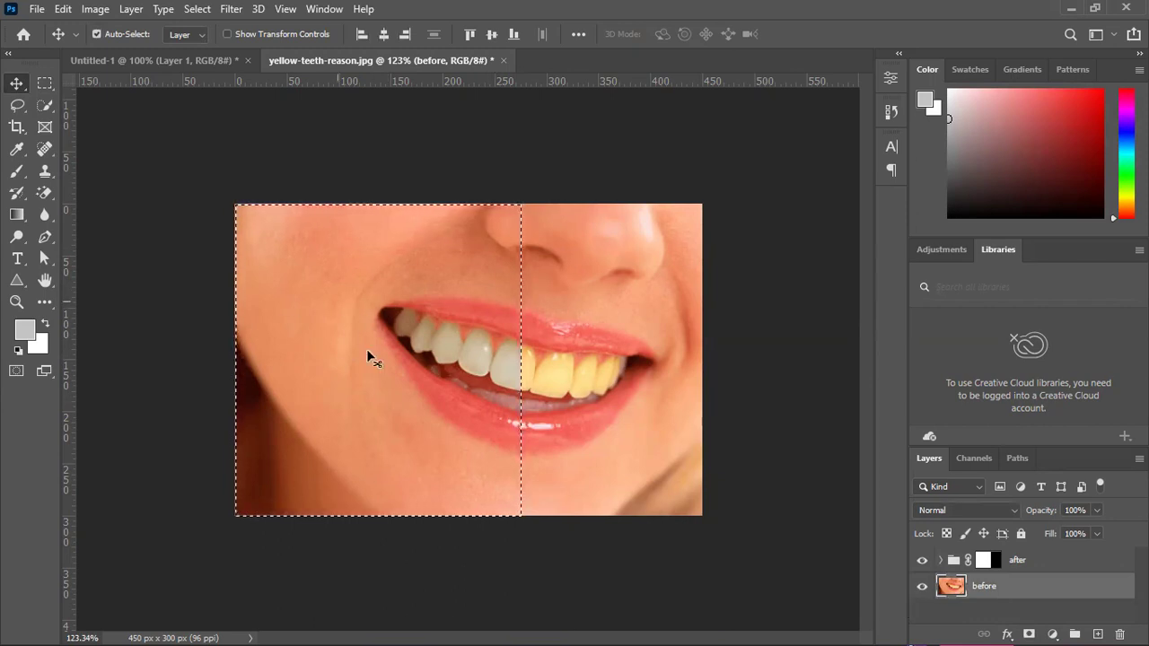
pyautogui.click(44, 83)
pyautogui.rightClick(368, 303)
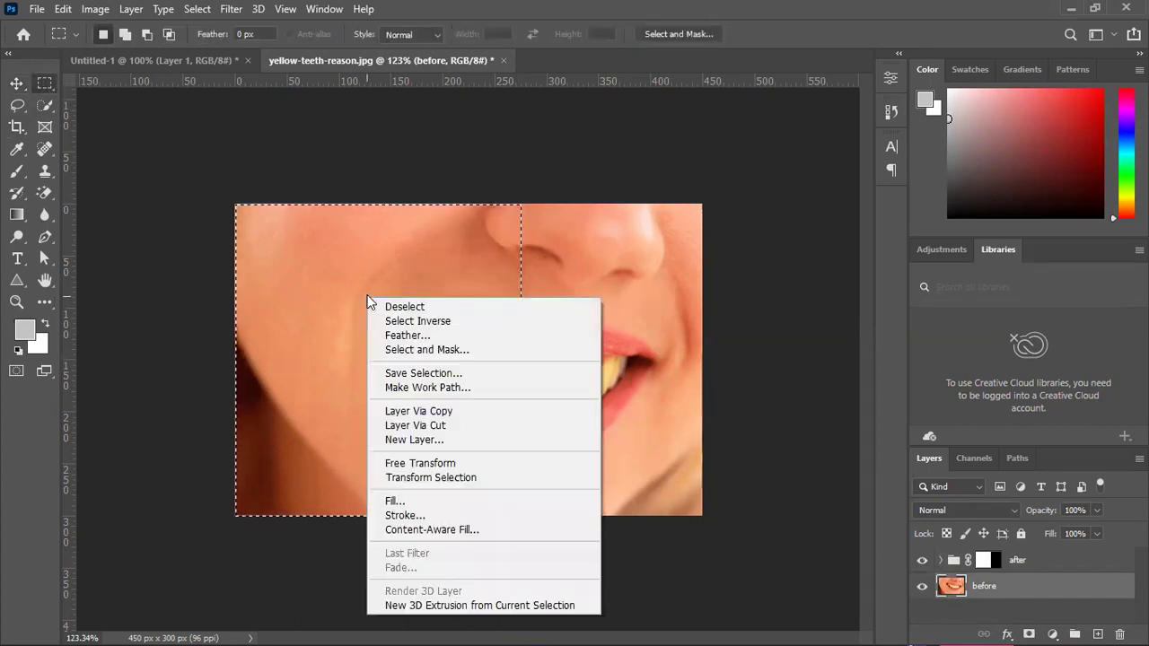
pyautogui.click(411, 321)
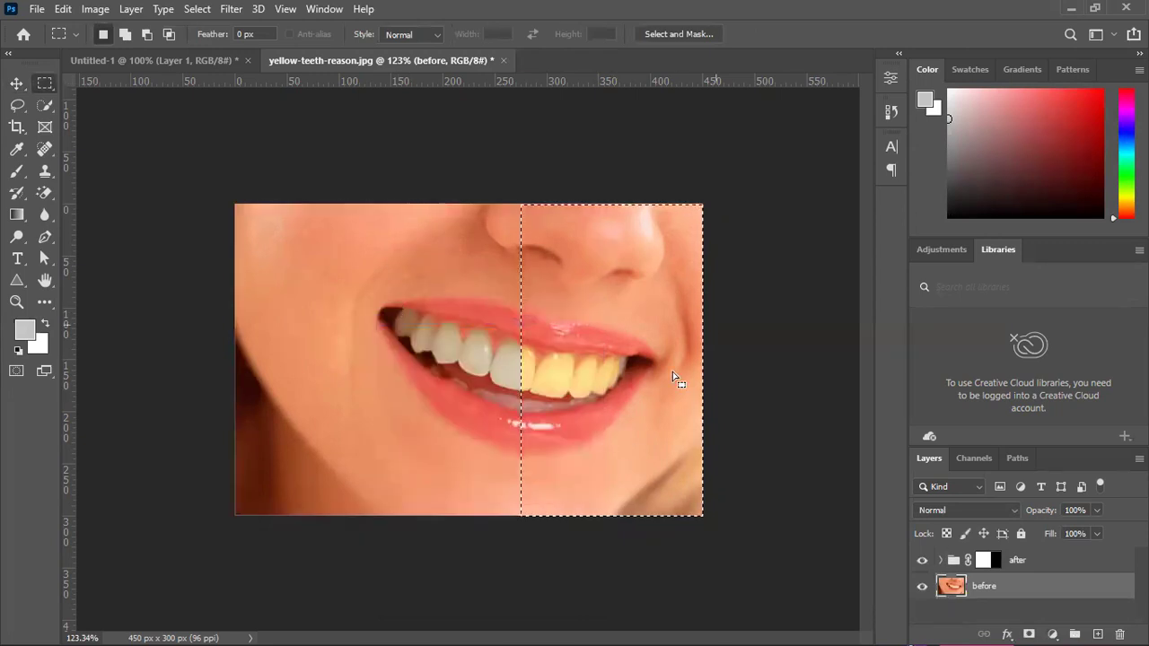
pyautogui.click(1028, 629)
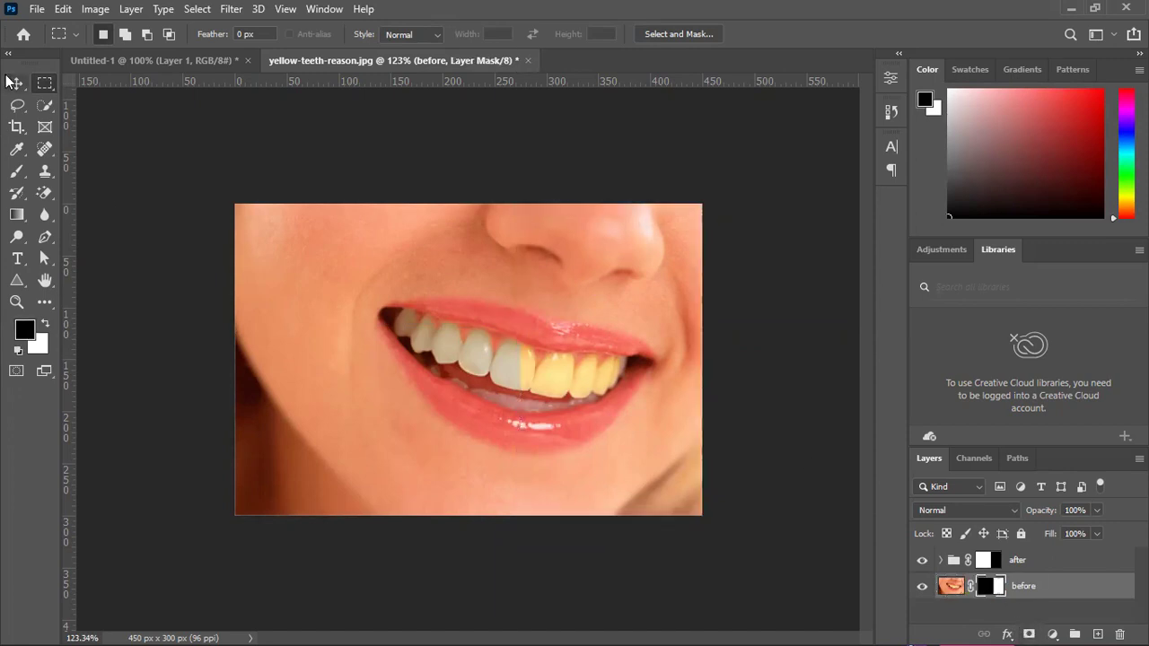
# Nudge the masked "after" group slightly to the left to open a narrow gap along the split.
pyautogui.click(16, 83)
pyautogui.click(951, 586)
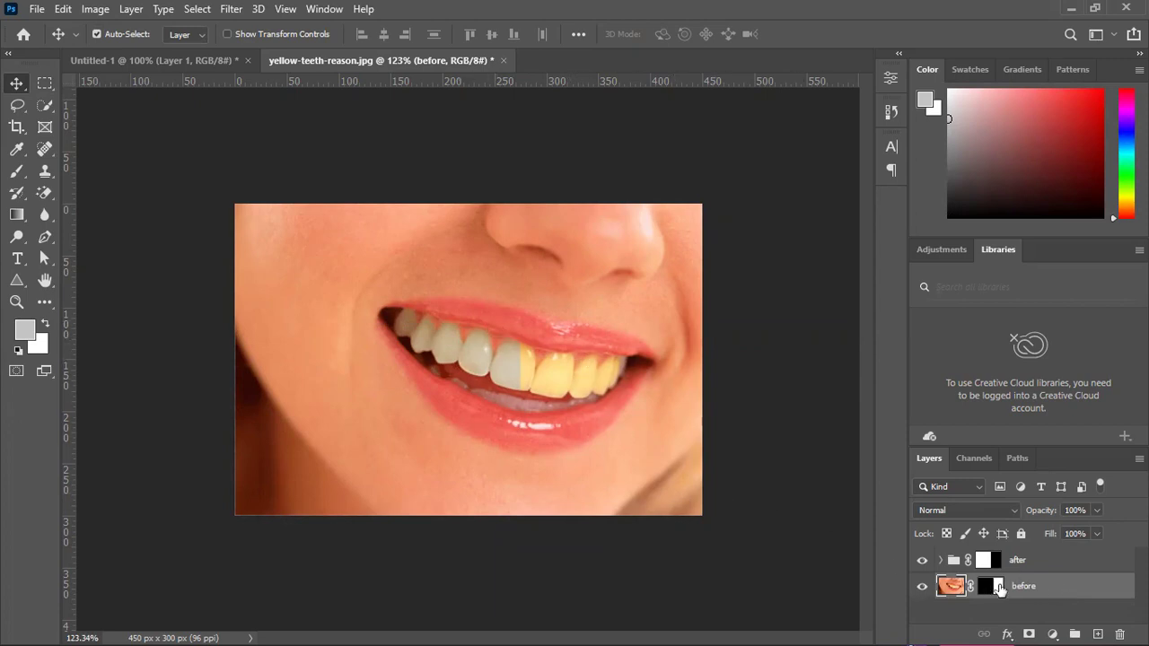
pyautogui.click(1024, 563)
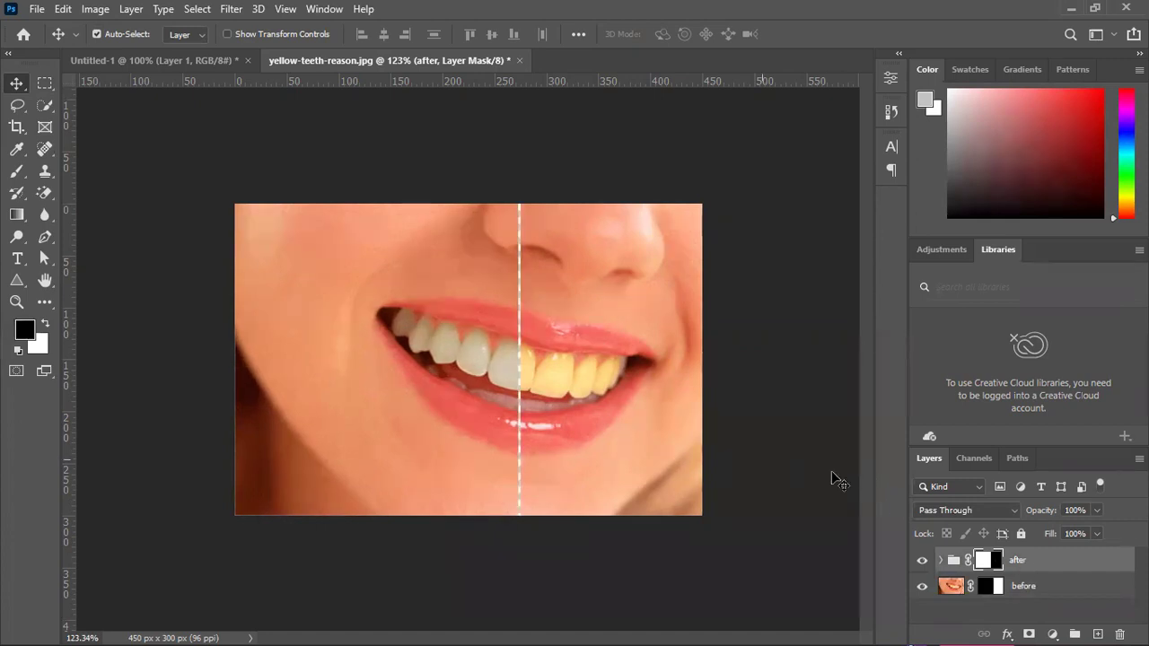
# Add a new layer beneath "before" and turn it into a white (ffffff) Solid Color fill behind the gap.
pyautogui.click(1082, 586)
pyautogui.click(1095, 629)
pyautogui.moveTo(1048, 612); pyautogui.dragTo(1039, 590)
pyautogui.click(1041, 614)
pyautogui.click(1053, 635)
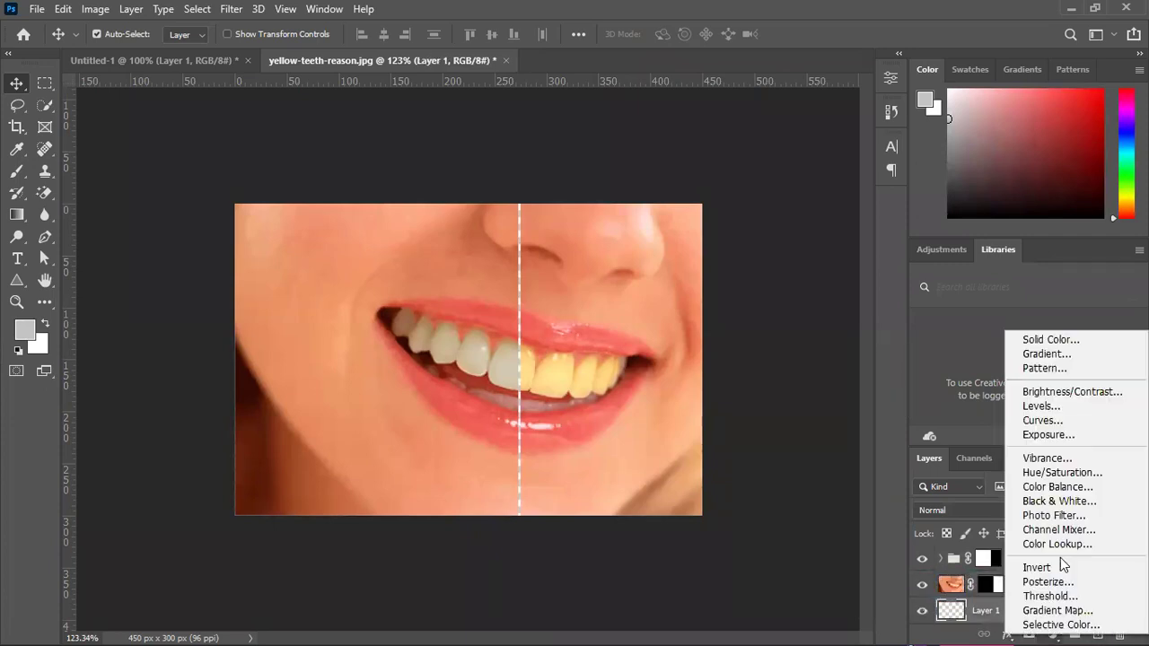
pyautogui.click(1048, 339)
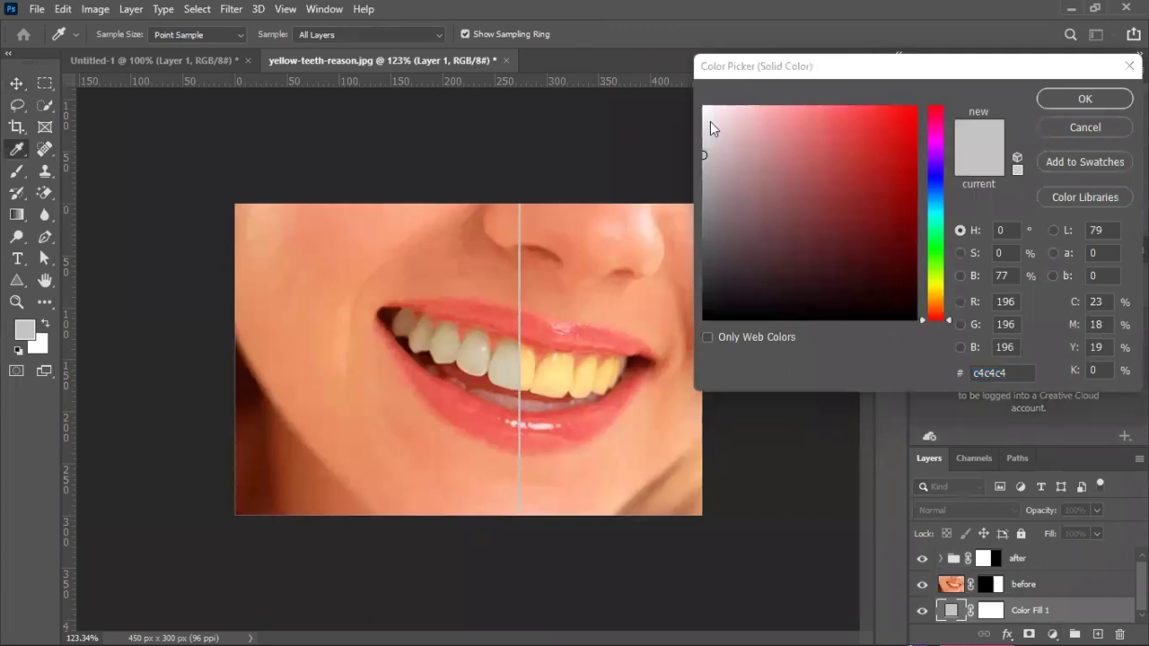
pyautogui.click(703, 107)
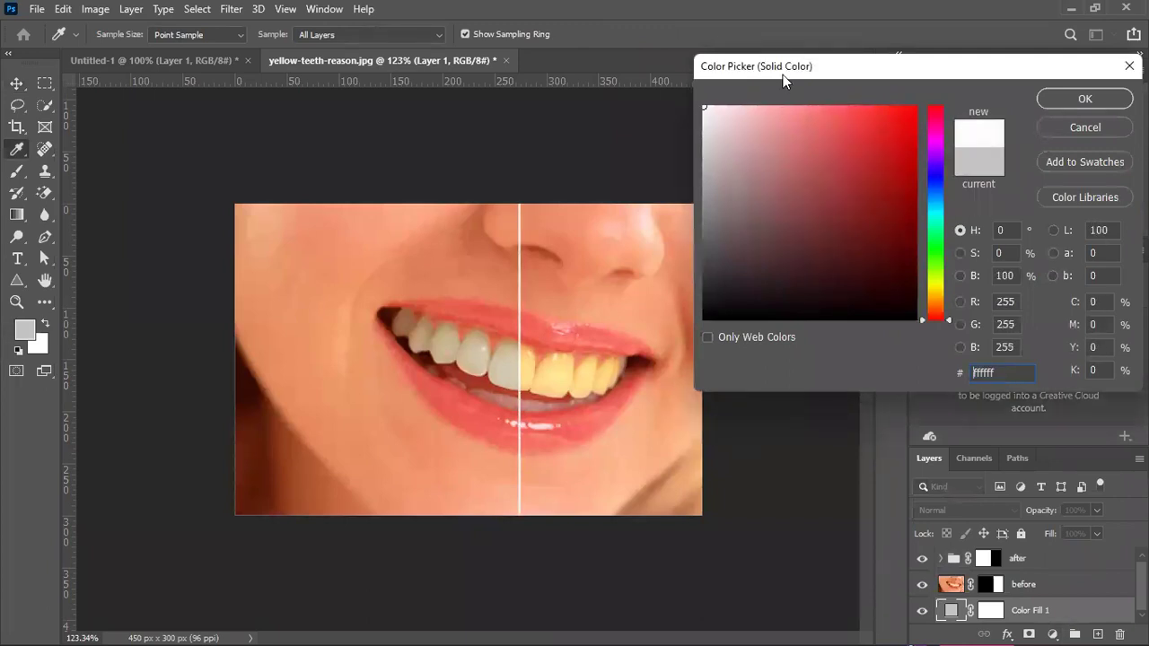
pyautogui.click(1084, 99)
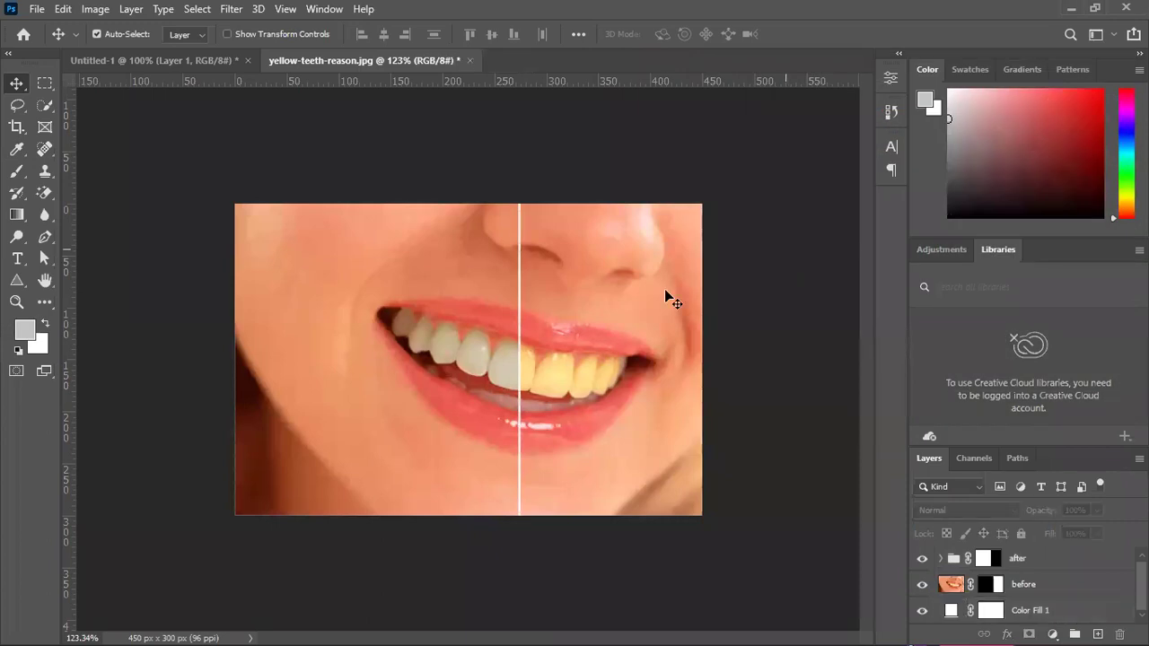
pyautogui.scroll(5, 535, 330)
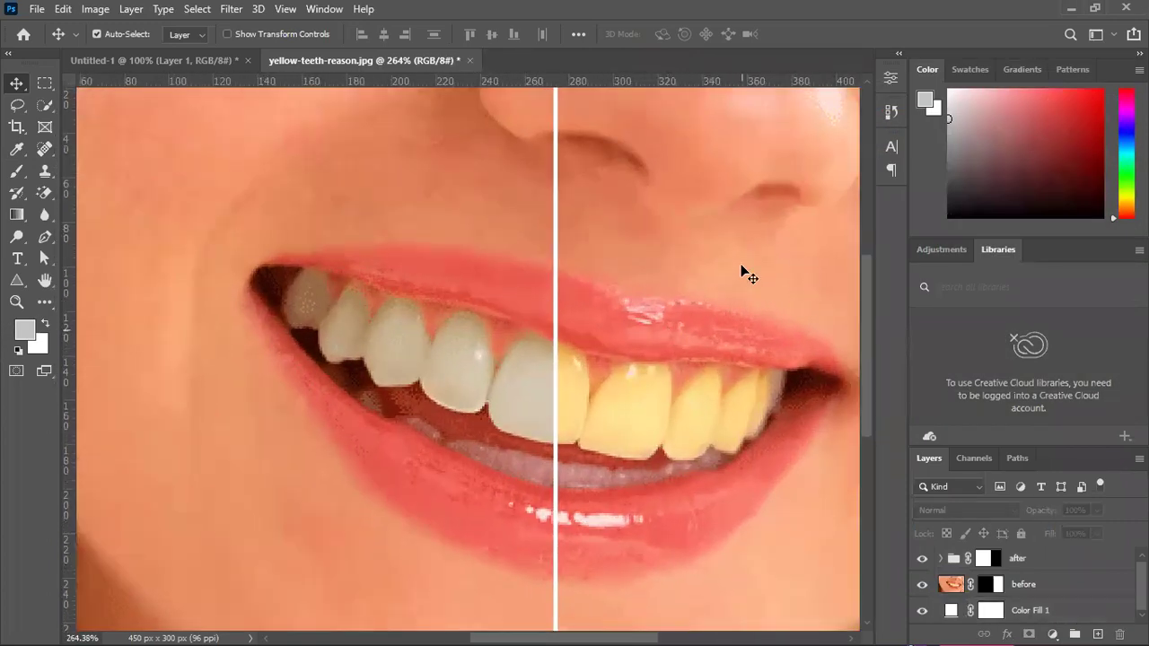
pyautogui.scroll(-5, 583, 243)
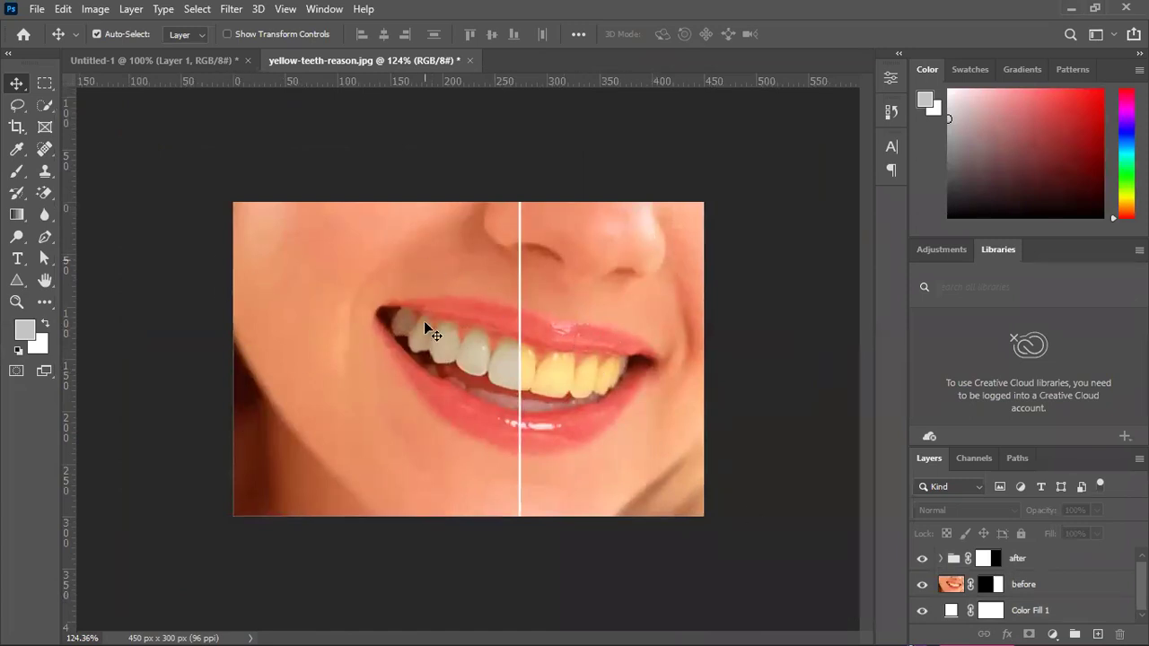
# Invert the "after" group's layer mask from its properties, invert it back, and close the properties.
pyautogui.click(983, 568)
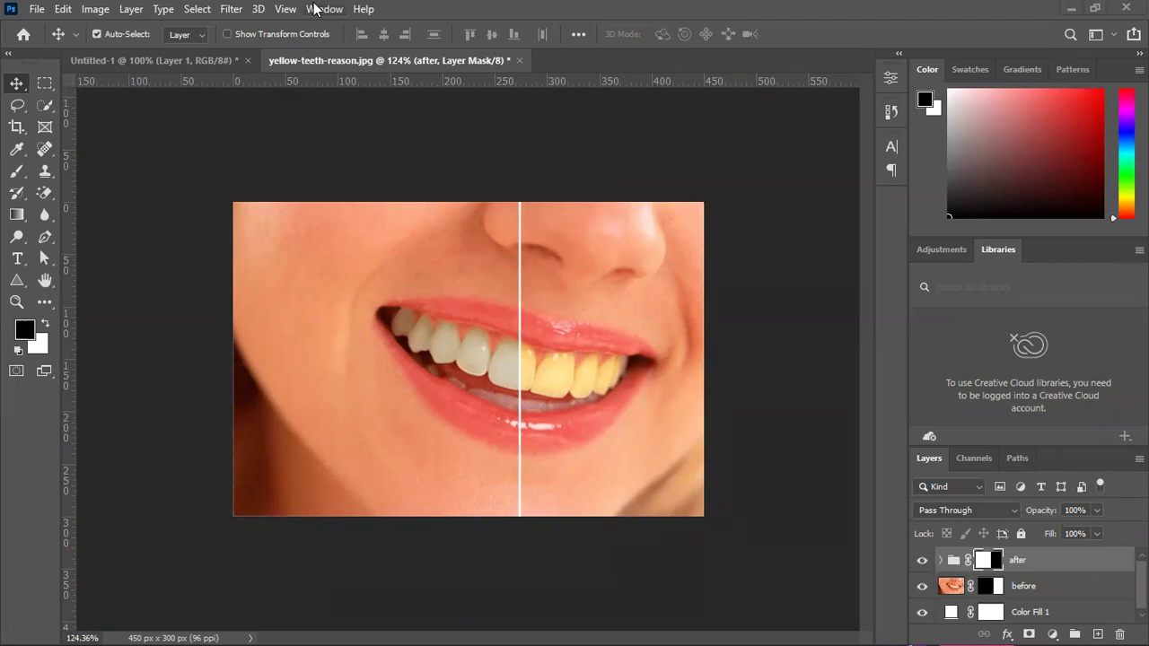
pyautogui.click(320, 9)
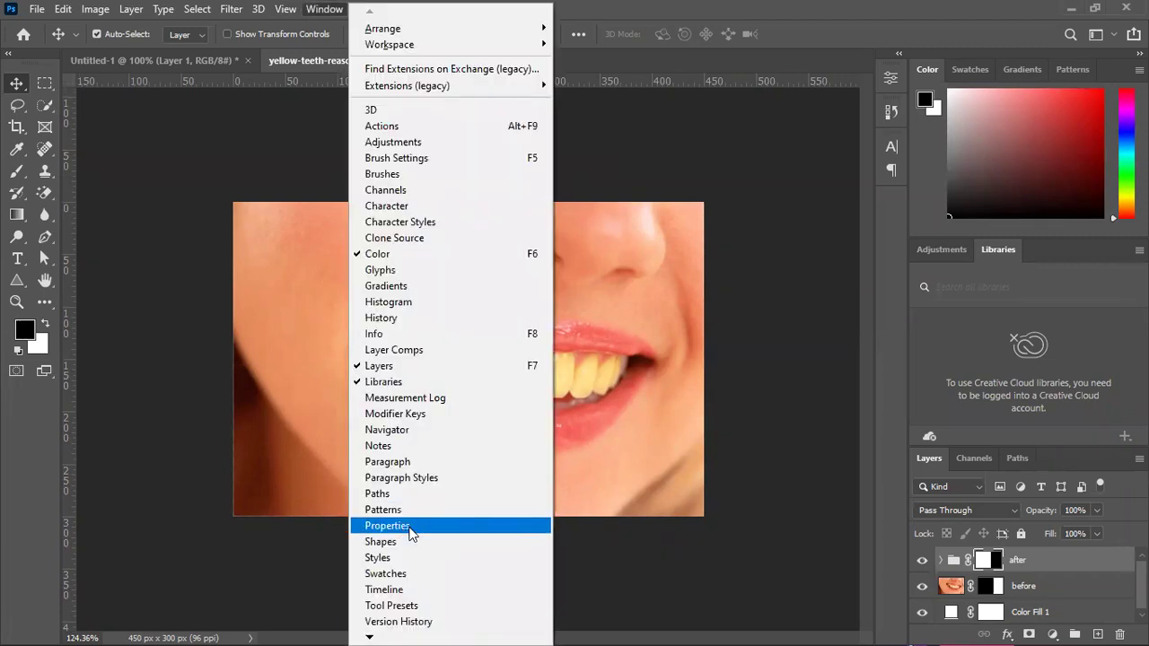
pyautogui.click(411, 528)
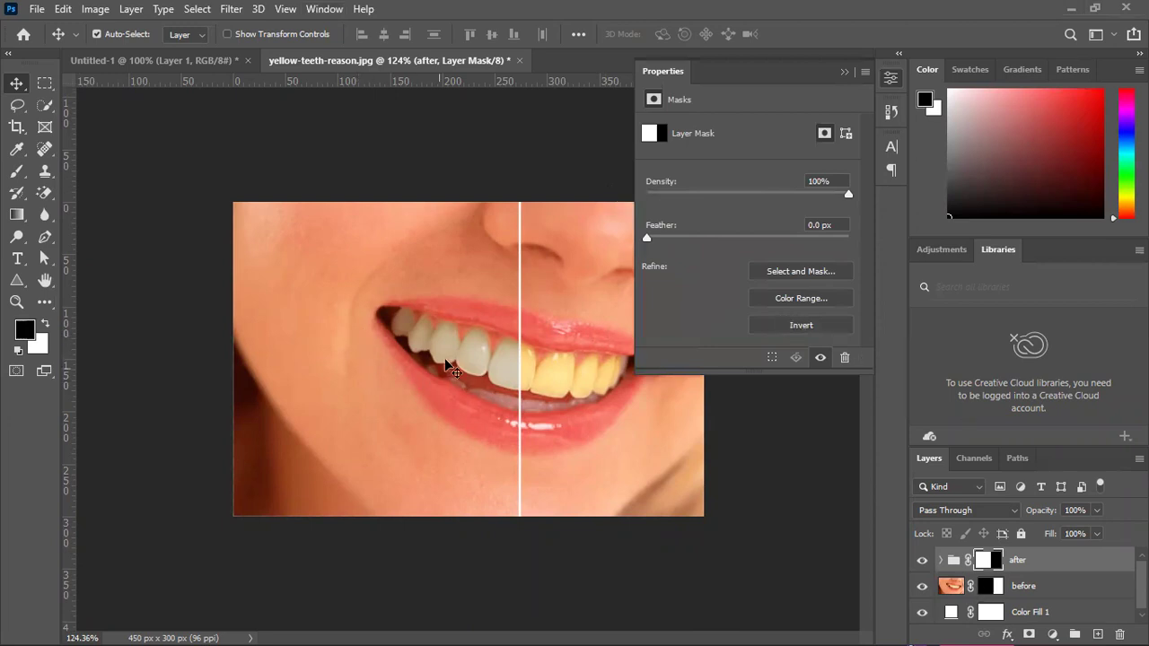
pyautogui.click(768, 329)
pyautogui.click(770, 328)
pyautogui.click(357, 135)
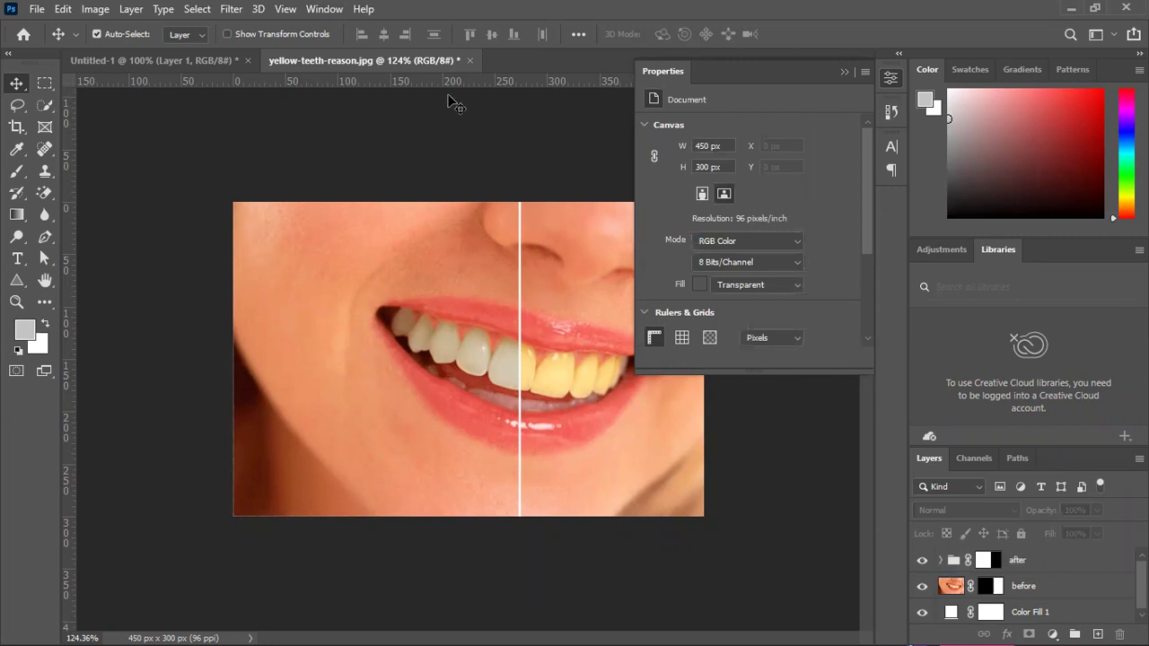
pyautogui.click(844, 72)
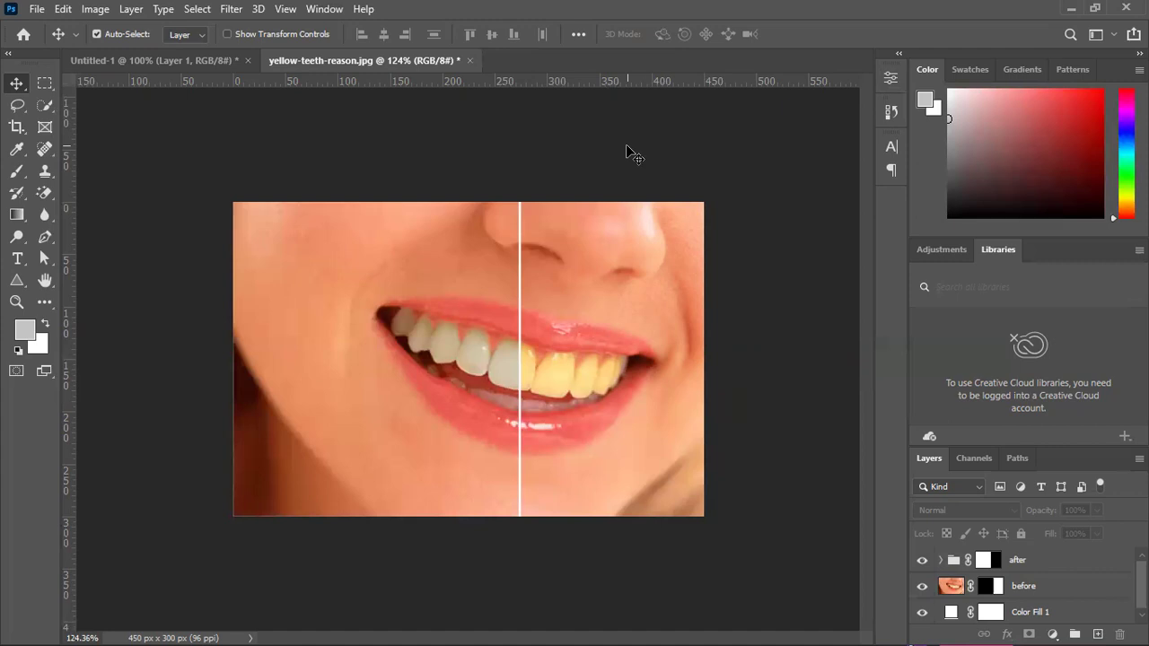
# Hide the "after" group and the white Color Fill 1 layer, and disable the "before" layer's mask.
pyautogui.click(922, 560)
pyautogui.click(922, 586)
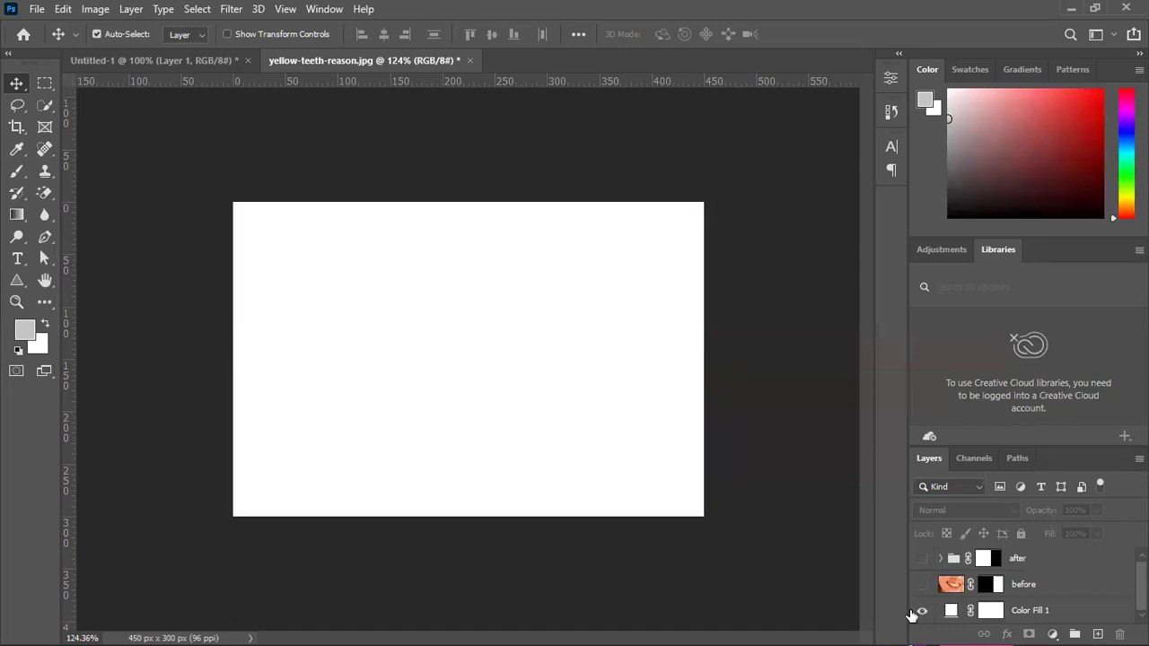
pyautogui.click(922, 611)
pyautogui.click(922, 584)
pyautogui.click(988, 584)
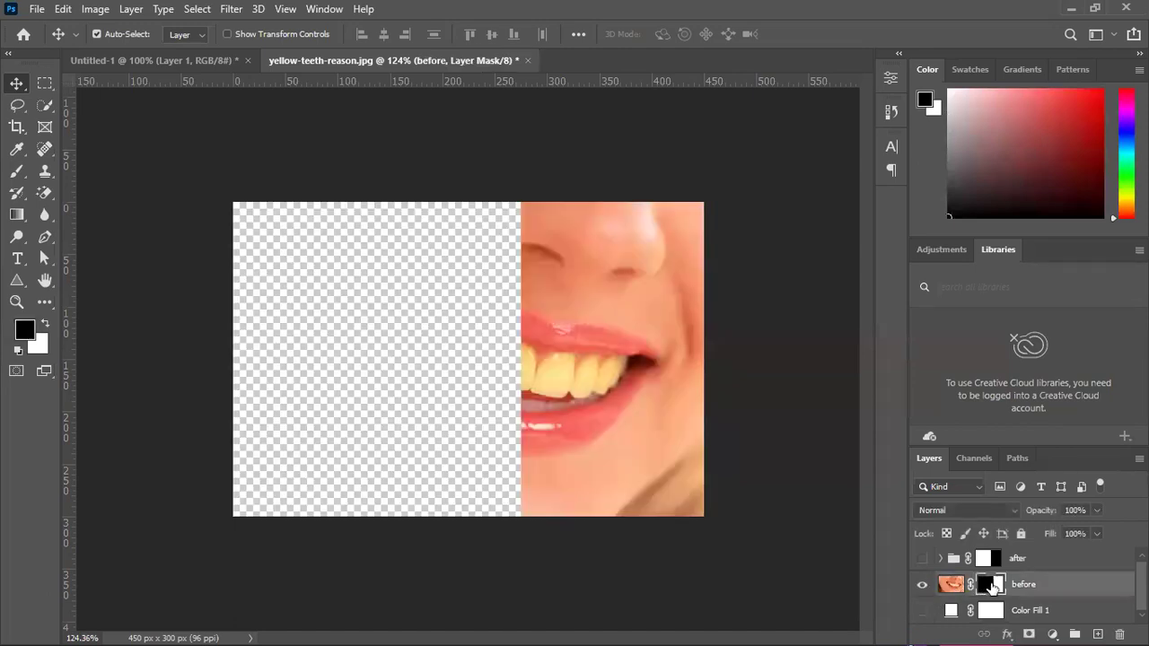
pyautogui.keyDown('shift'); pyautogui.click(990, 585); pyautogui.keyUp('shift')
pyautogui.click(804, 439)
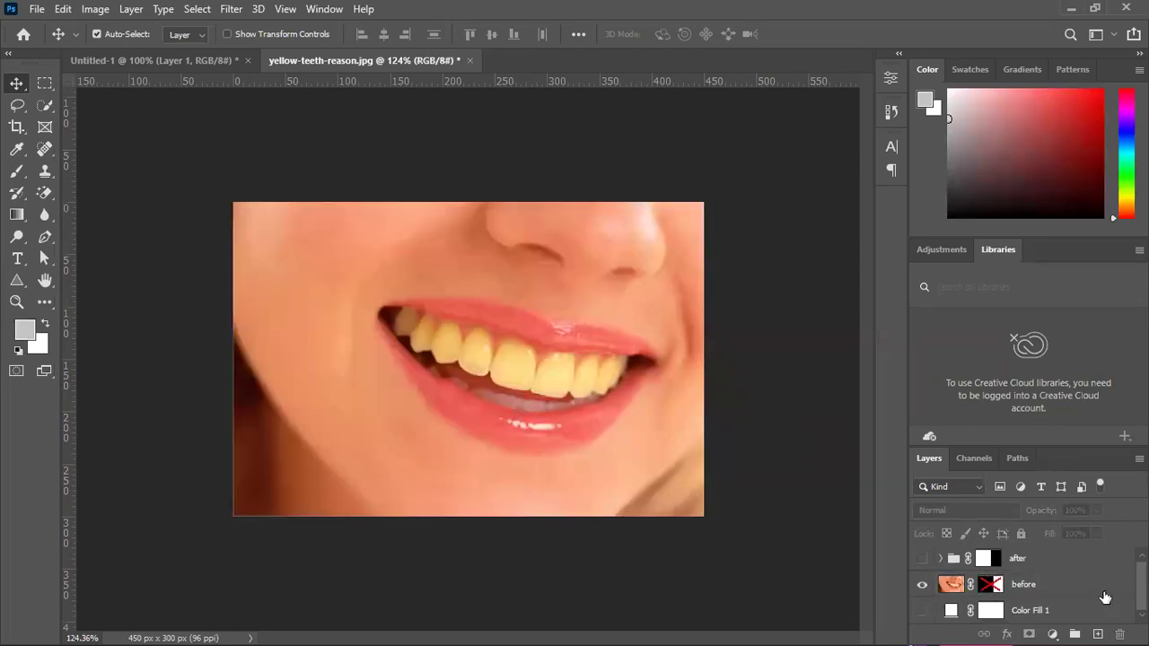
# Add a Hue/Saturation adjustment above "before", sample the teeth to target Yellows, and set Saturation to -100.
pyautogui.click(1068, 588)
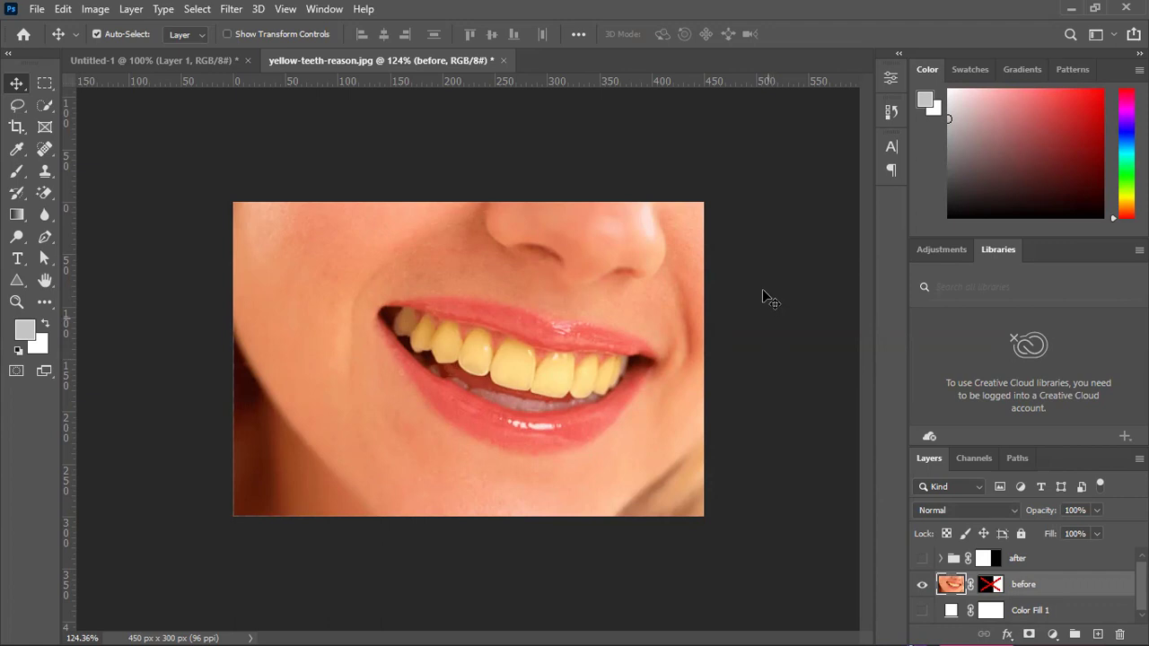
pyautogui.click(768, 292)
pyautogui.click(1040, 594)
pyautogui.click(1053, 634)
pyautogui.click(1050, 477)
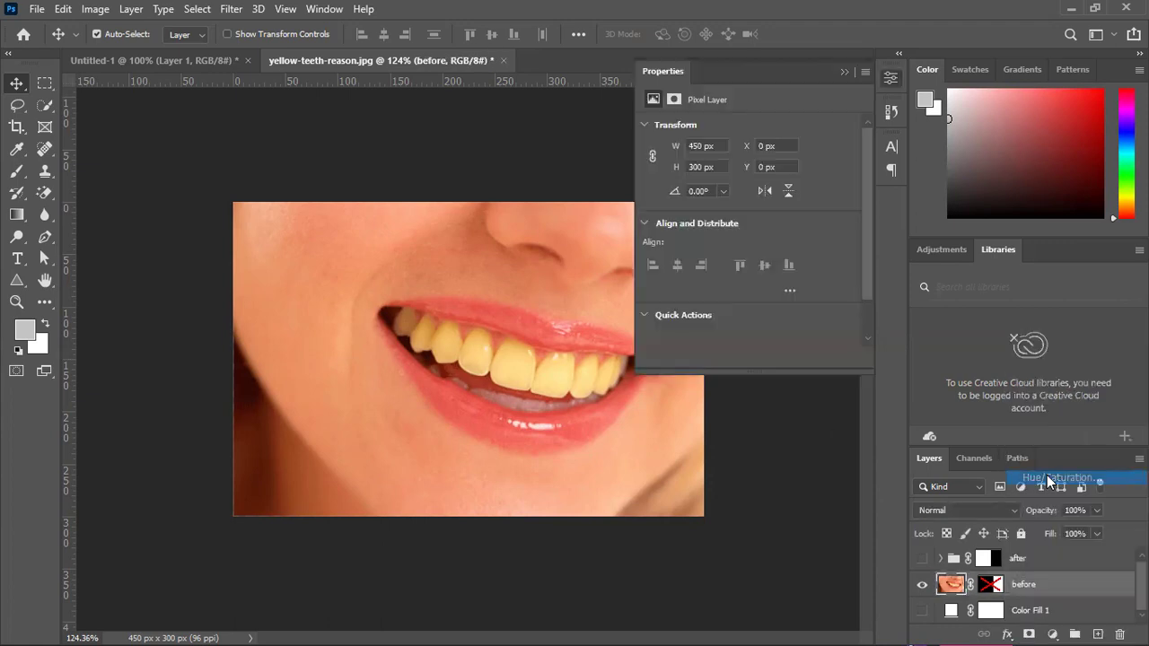
pyautogui.click(654, 150)
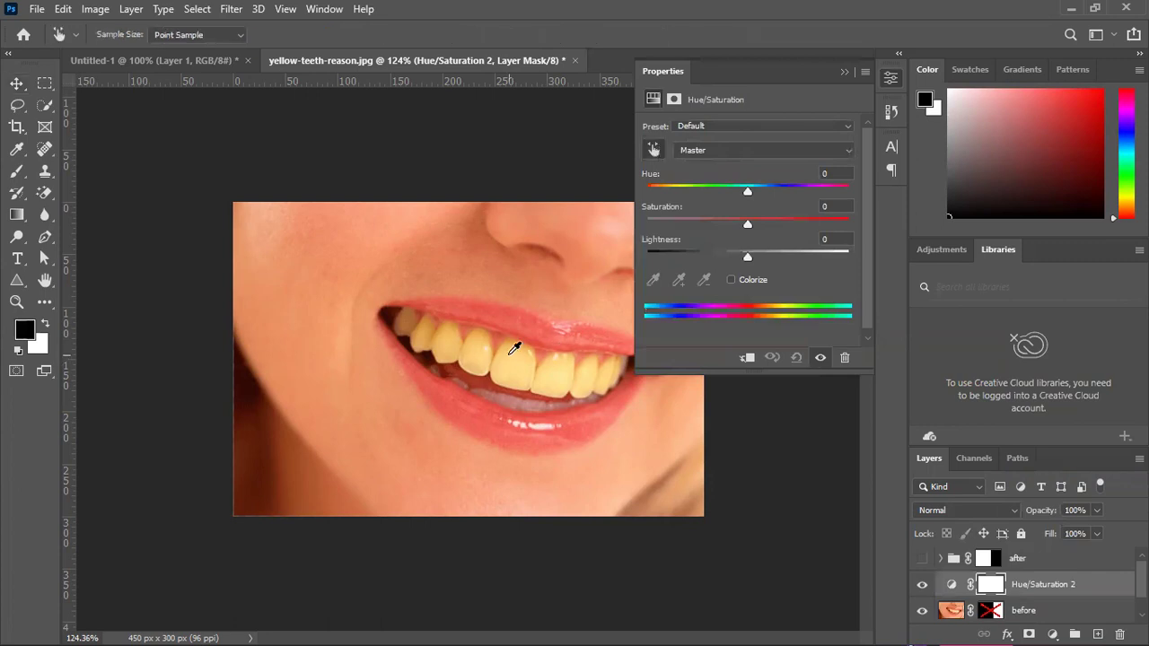
pyautogui.click(518, 341)
pyautogui.moveTo(748, 224); pyautogui.dragTo(647, 224)
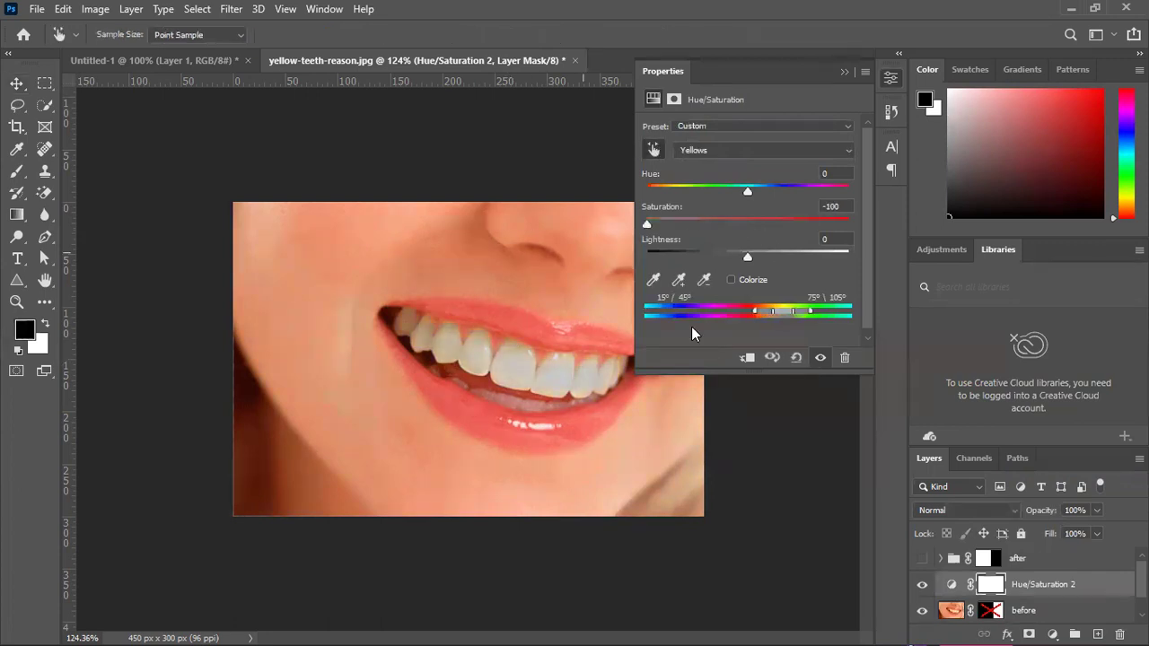
# Clip the Hue/Saturation 2 adjustment to the "before" layer and close its properties.
pyautogui.click(746, 357)
pyautogui.click(17, 84)
pyautogui.click(161, 110)
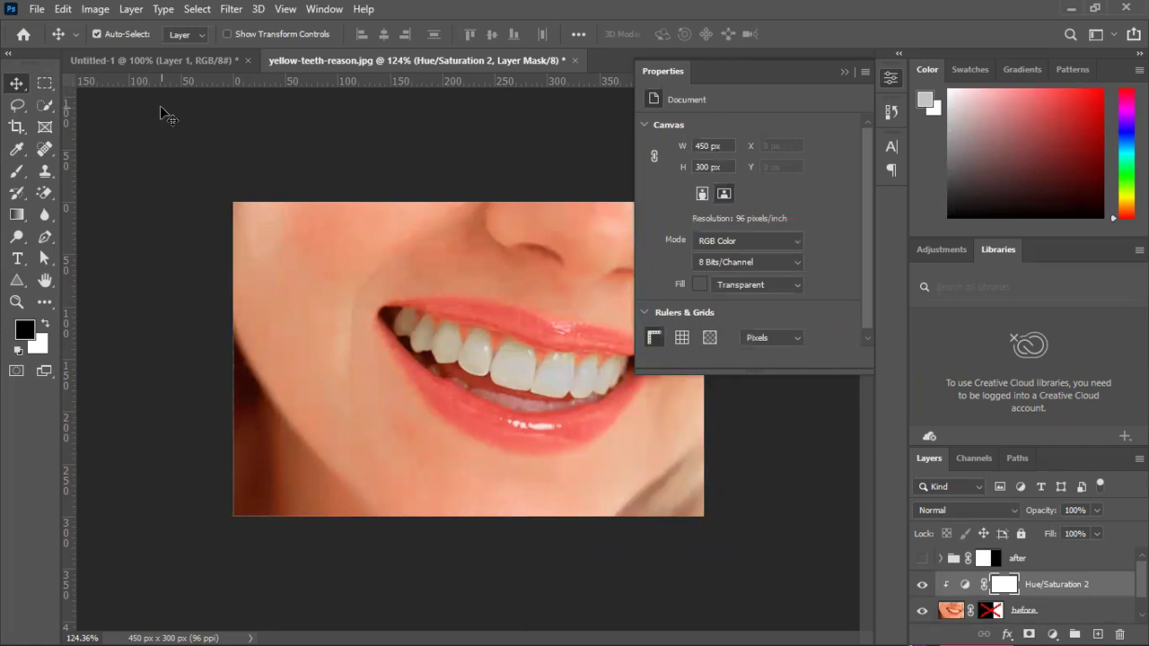
pyautogui.click(862, 363)
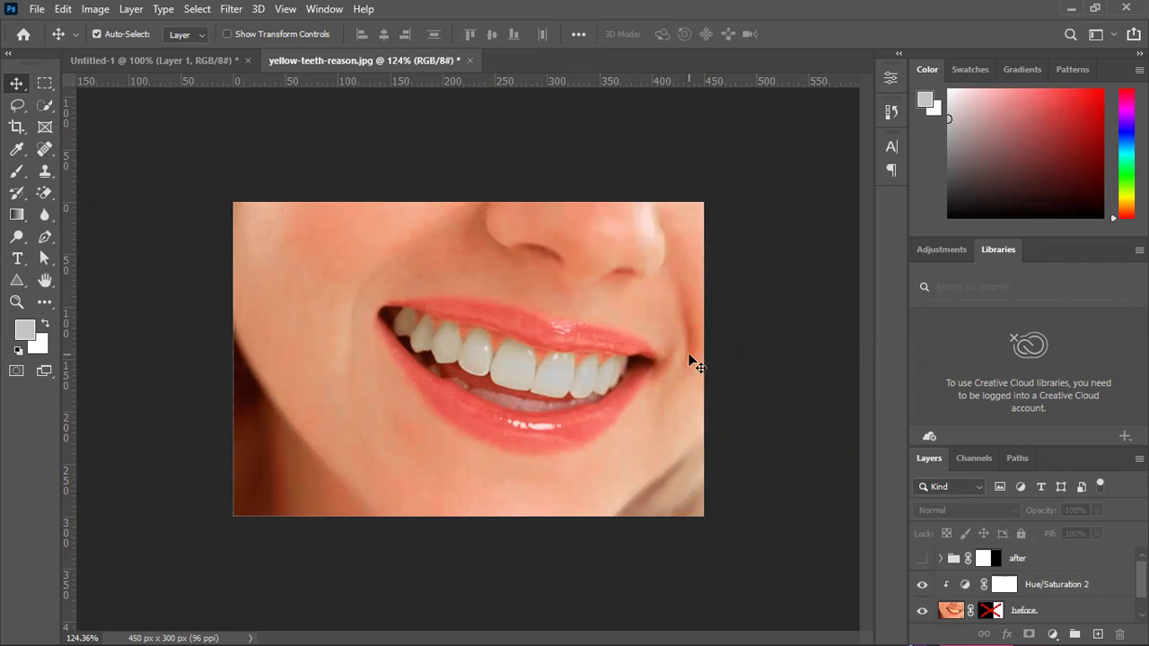
# Show the "after" group again and re-enable the "before" layer's mask.
pyautogui.click(924, 559)
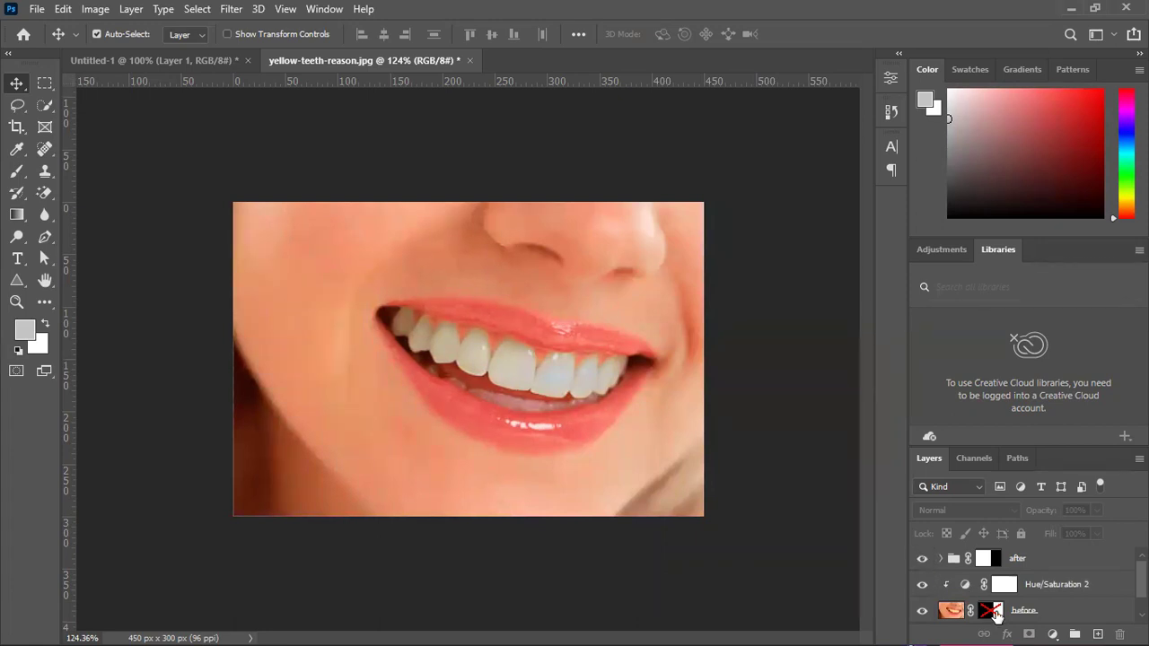
pyautogui.keyDown('shift'); pyautogui.click(991, 611); pyautogui.keyUp('shift')
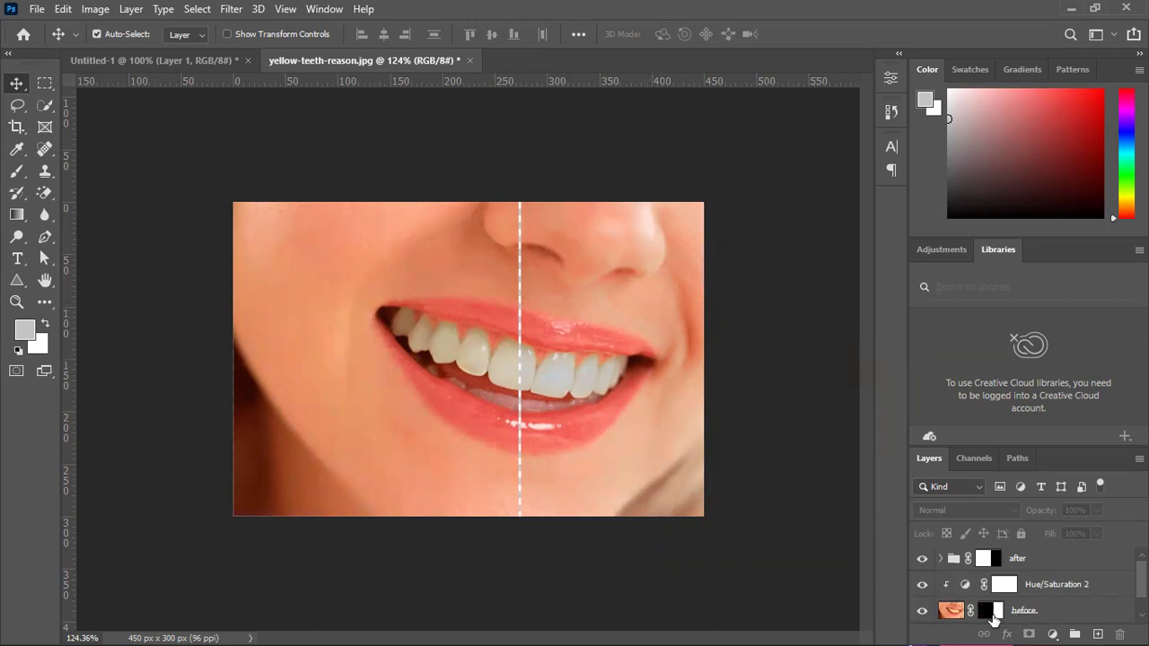
pyautogui.scroll(-1, 976, 596)
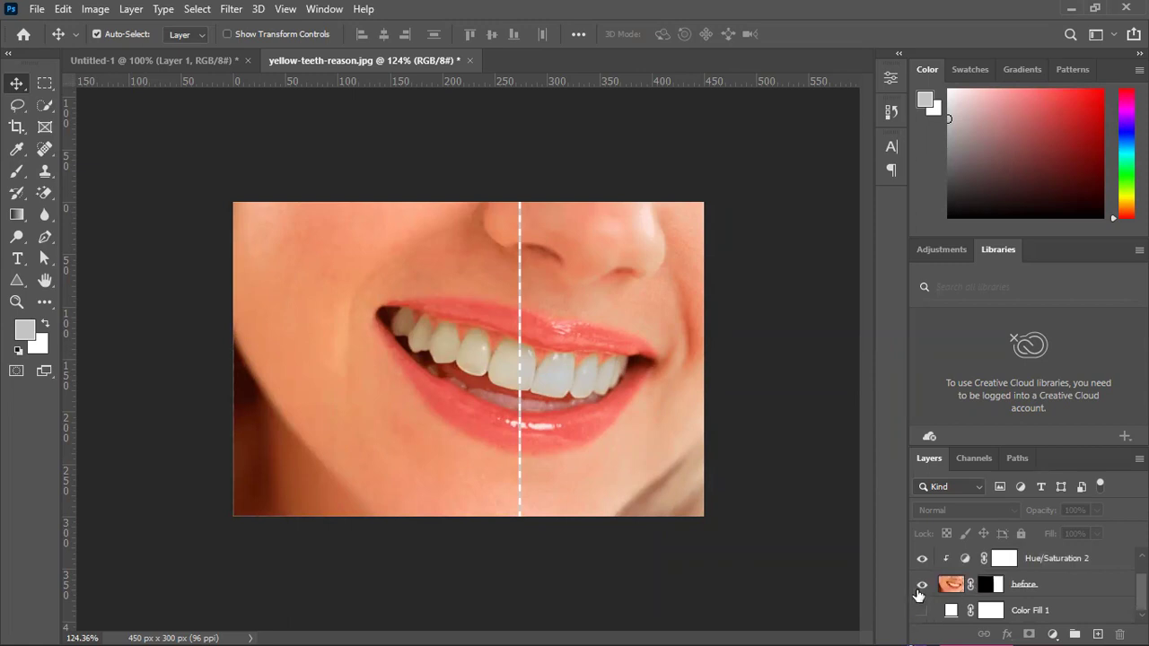
# Hide the "after" group and disable the "before" layer's mask so the whitened version fills the canvas.
pyautogui.scroll(1, 919, 596)
pyautogui.click(921, 561)
pyautogui.scroll(-1, 926, 598)
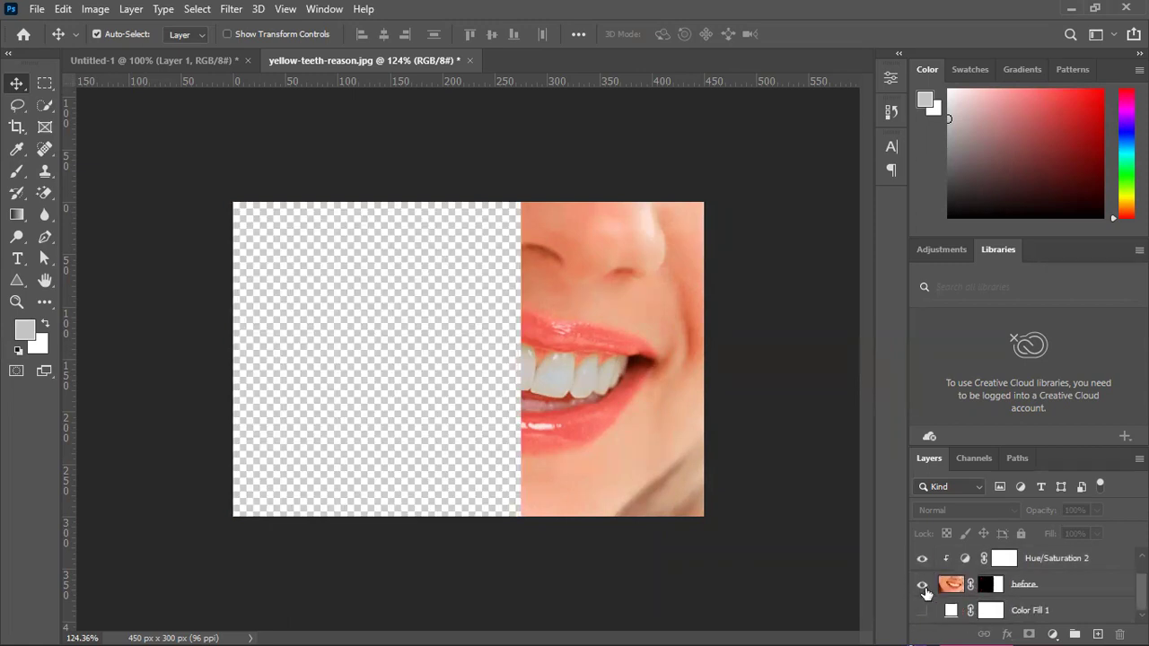
pyautogui.keyDown('shift'); pyautogui.click(986, 586); pyautogui.keyUp('shift')
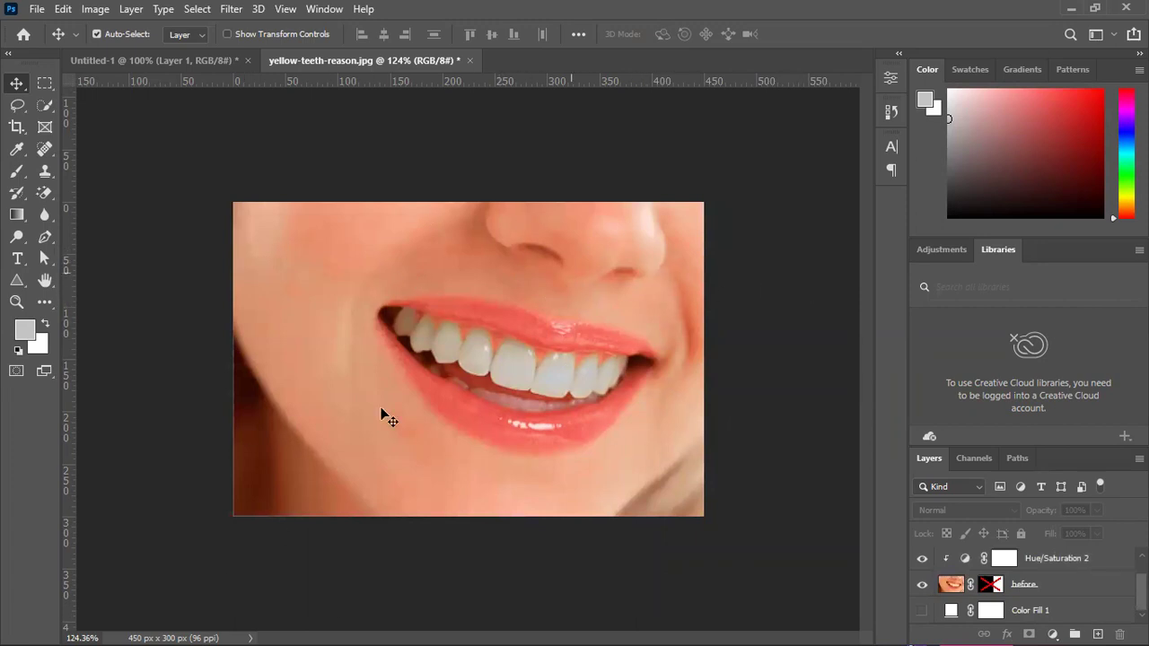
# Add the original yellow-teeth photo as a new layer above the "after" group.
pyautogui.hotkey('ctrl', 'shift', 'alt', 'n')
pyautogui.hotkey('ctrl', 'shift', 'alt', 'e')
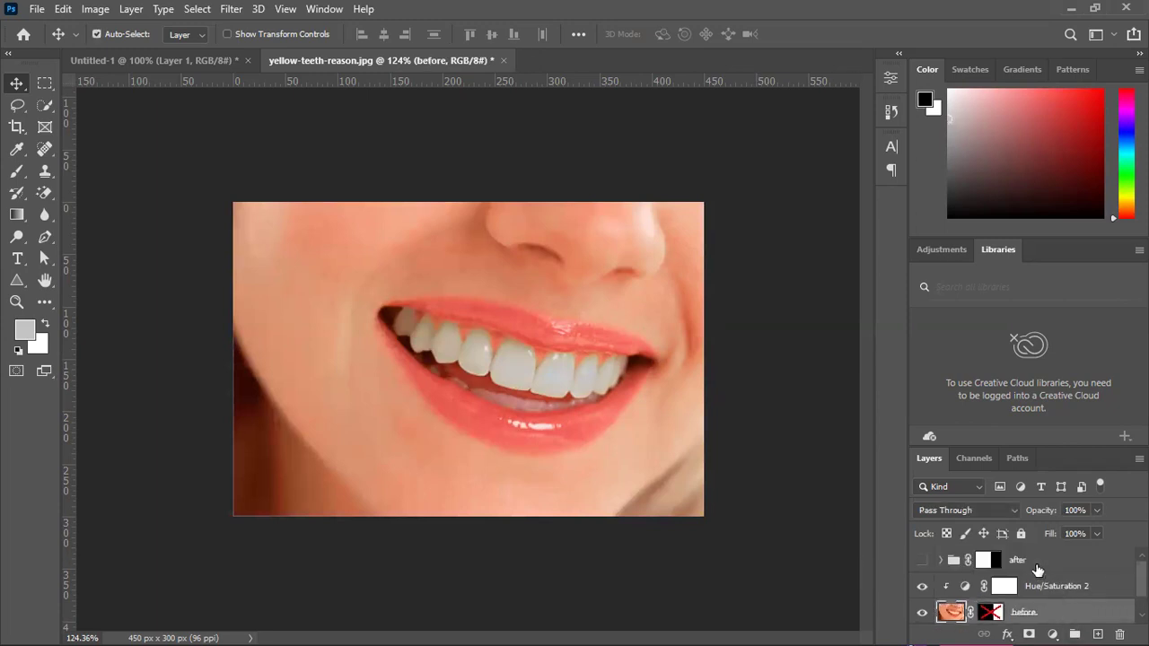
pyautogui.click(1037, 568)
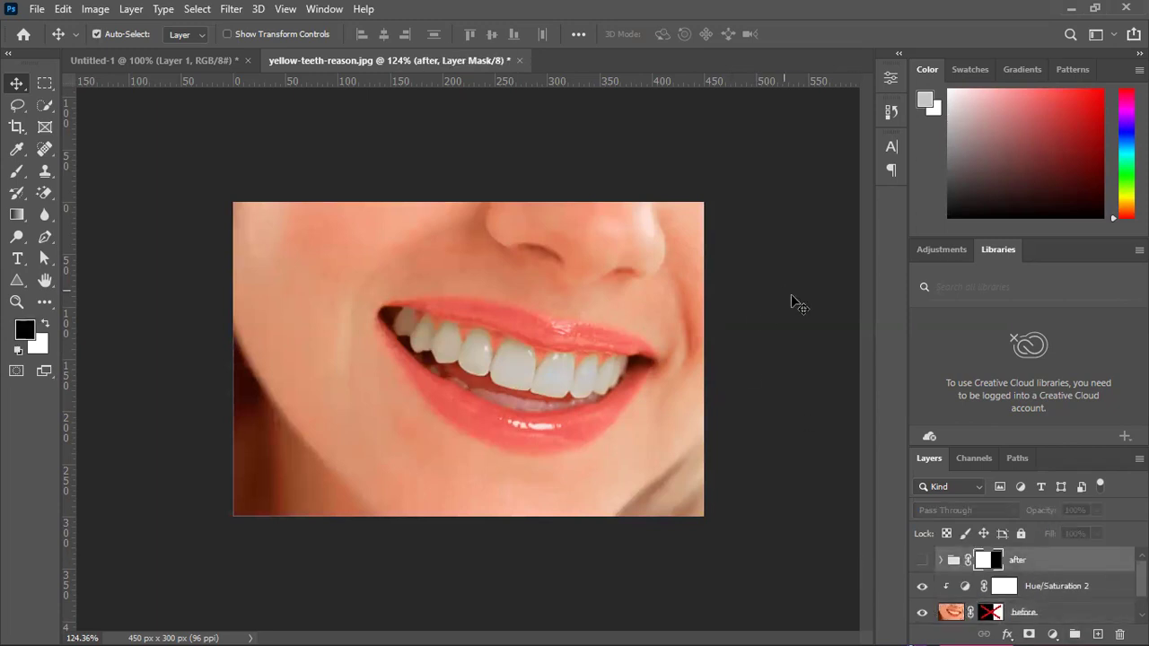
pyautogui.click(793, 302)
pyautogui.click(1028, 570)
pyautogui.click(1095, 630)
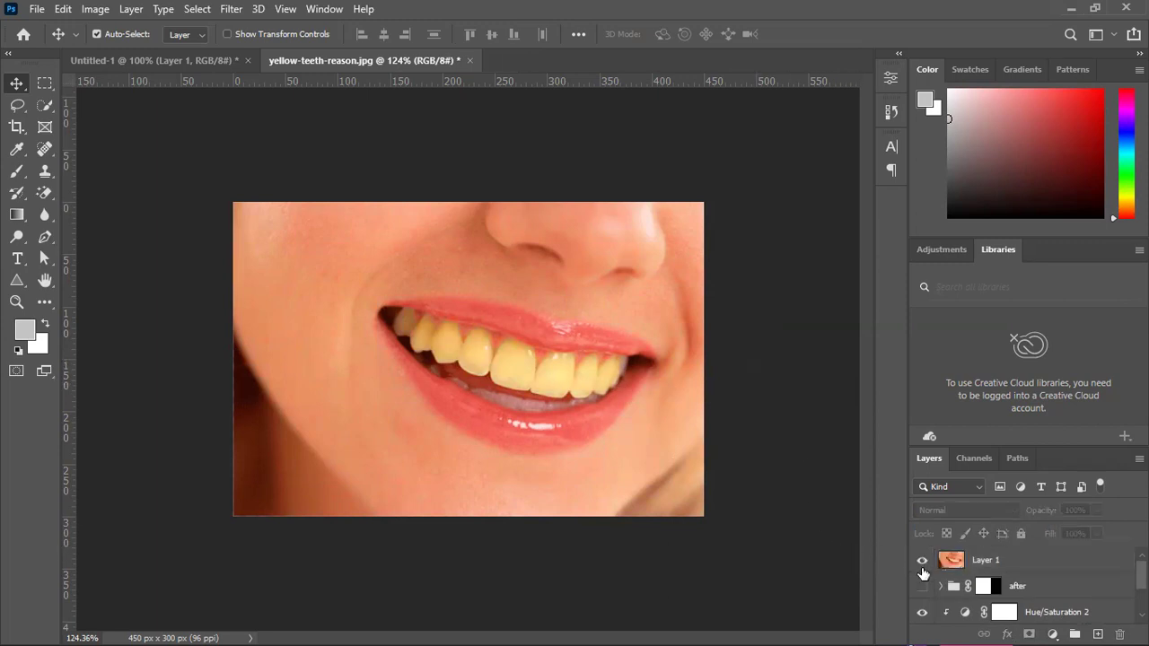
# Toggle the visibility of the new top layer to compare the yellow teeth with the whitened result.
pyautogui.click(922, 561)
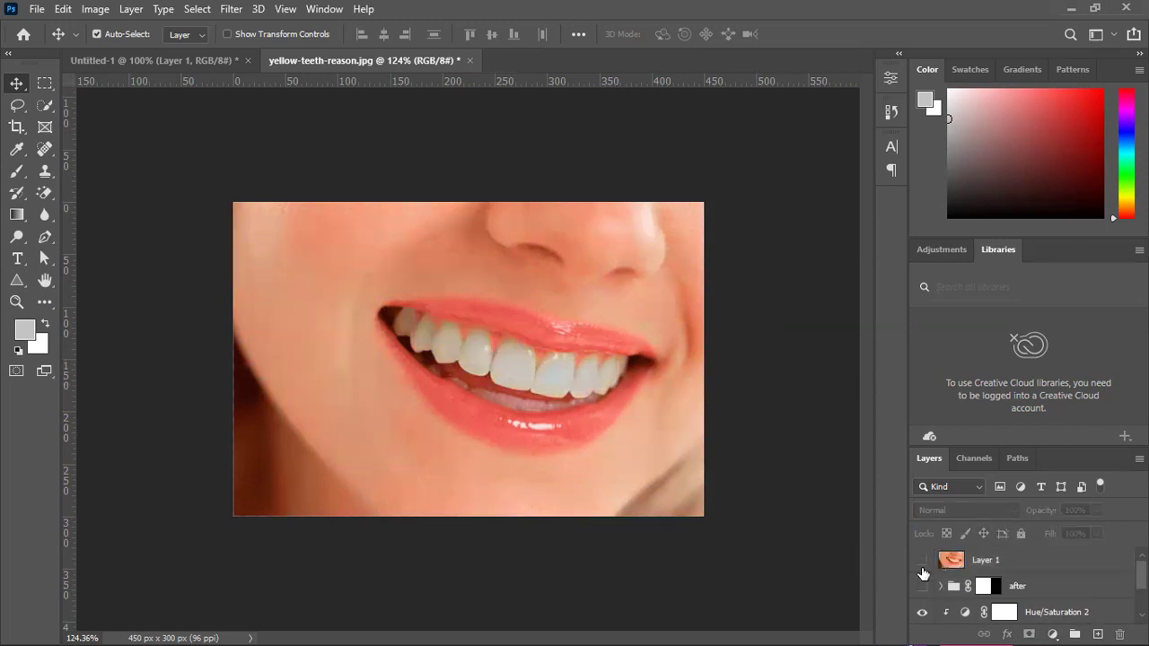
pyautogui.click(922, 564)
pyautogui.click(923, 569)
pyautogui.click(922, 561)
pyautogui.click(922, 563)
pyautogui.click(922, 563)
pyautogui.click(922, 560)
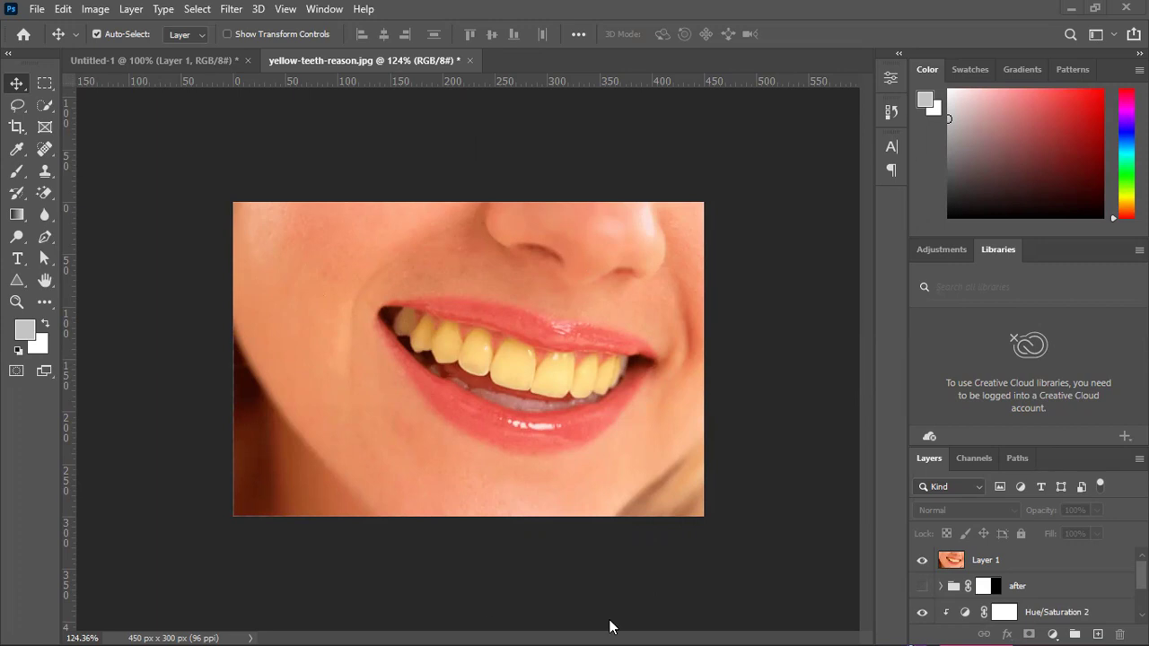
# Close the yellow-teeth-reason.jpg document without saving its changes.
pyautogui.click(218, 58)
pyautogui.click(310, 63)
pyautogui.click(469, 60)
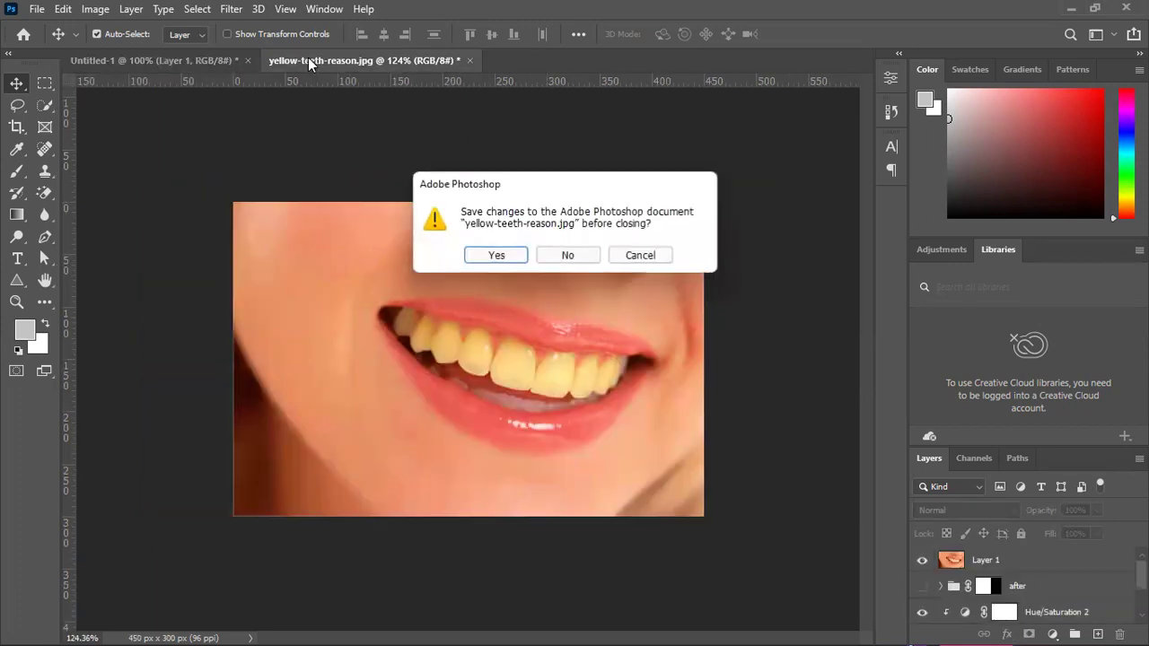
pyautogui.click(579, 258)
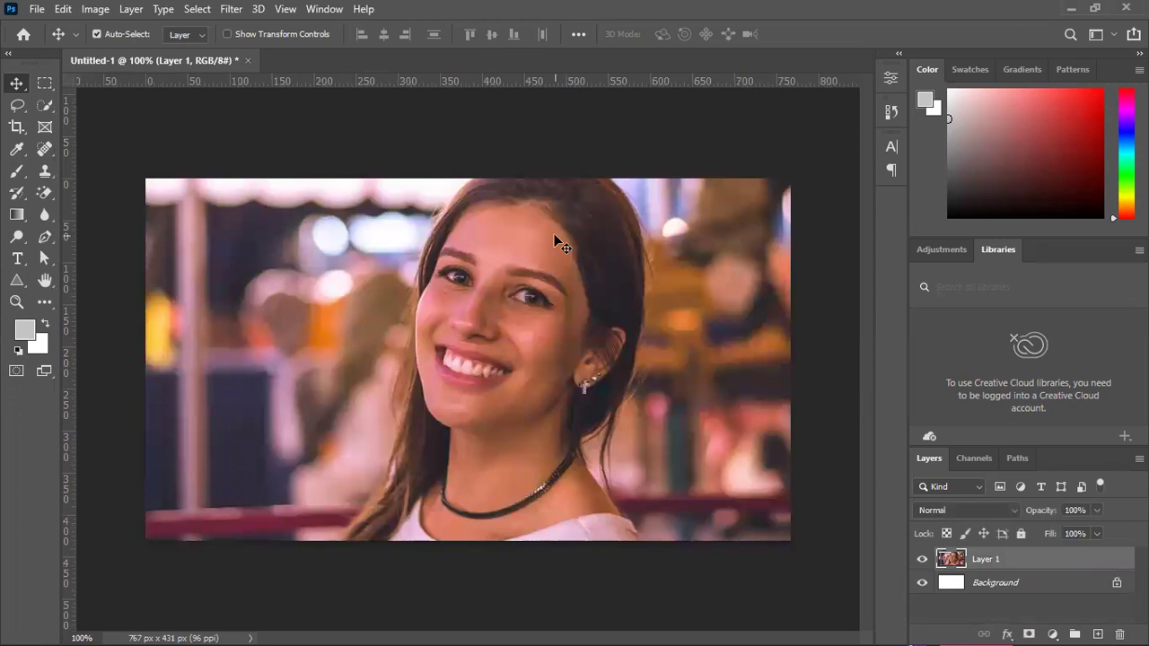
# Add a Curves adjustment above the portrait on Layer 1 and clip it to that layer.
pyautogui.click(1053, 634)
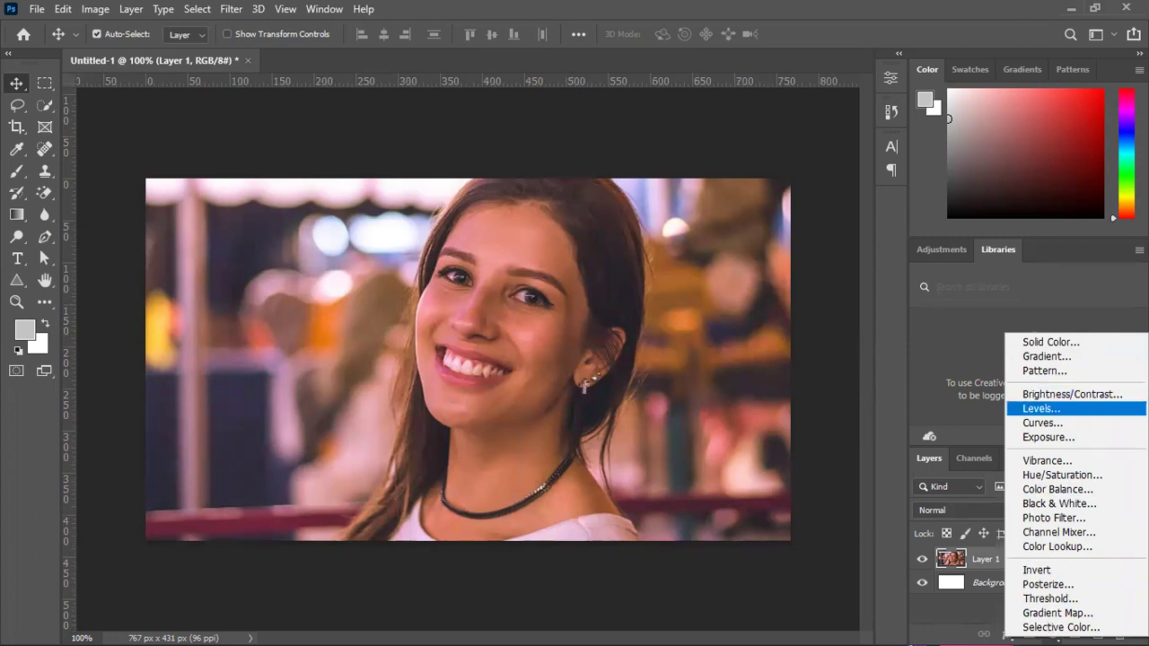
pyautogui.click(1042, 423)
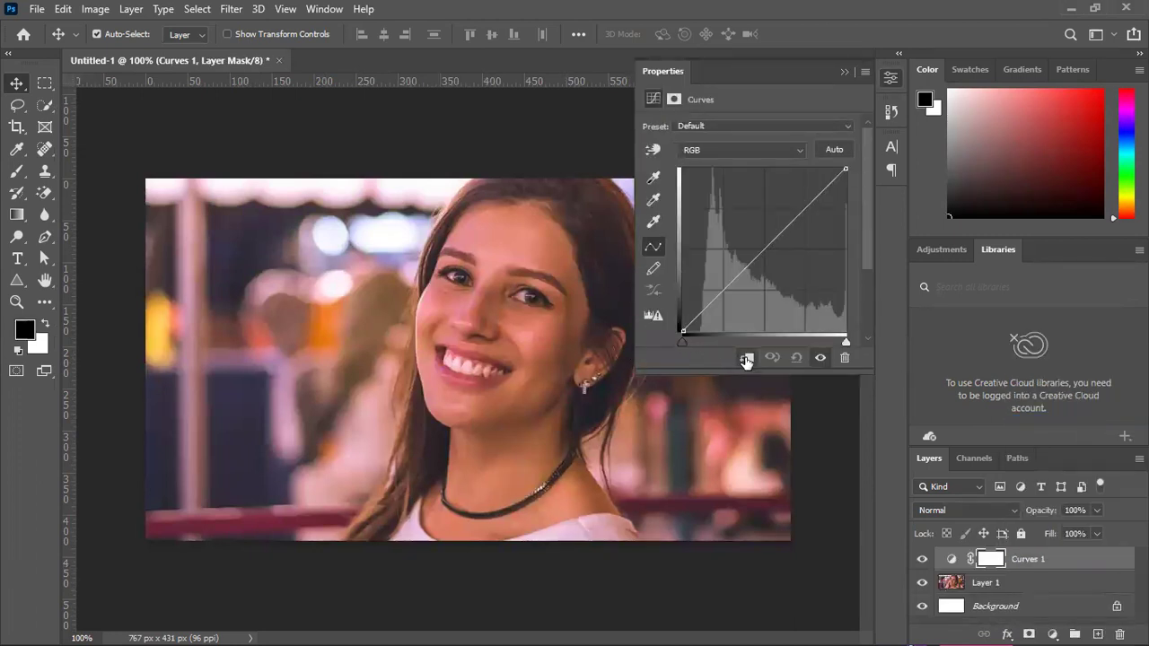
pyautogui.click(747, 357)
# Duplicate the portrait on Layer 1 and hide the original Layer 1.
pyautogui.click(1001, 584)
pyautogui.hotkey('ctrl', 'j')
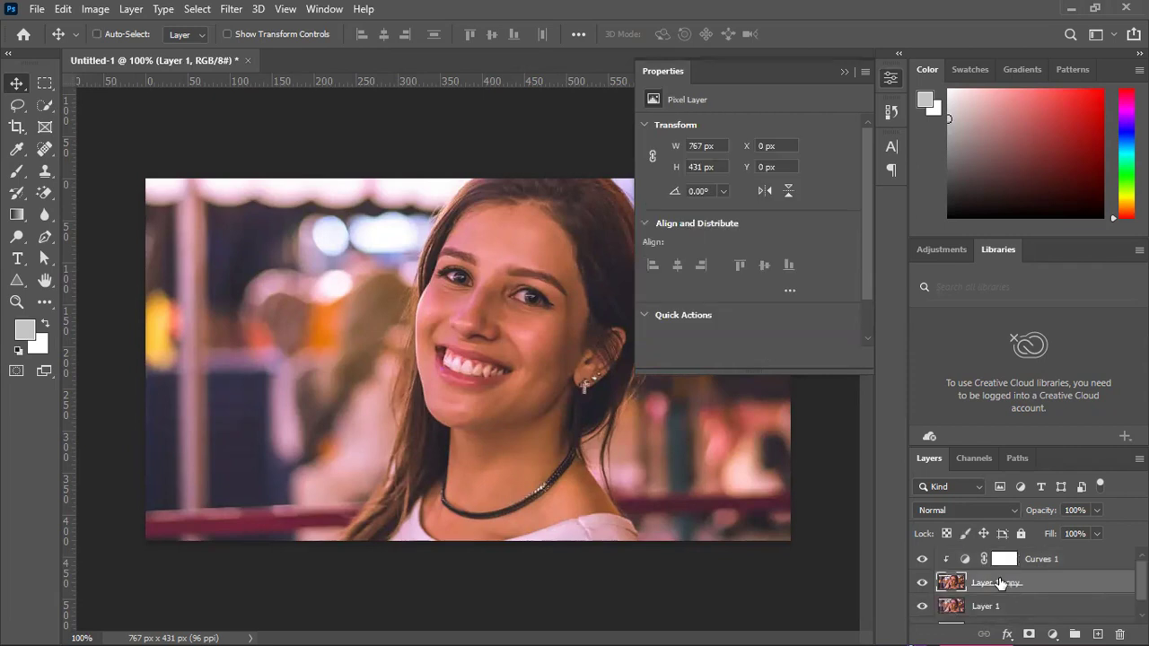
pyautogui.click(922, 606)
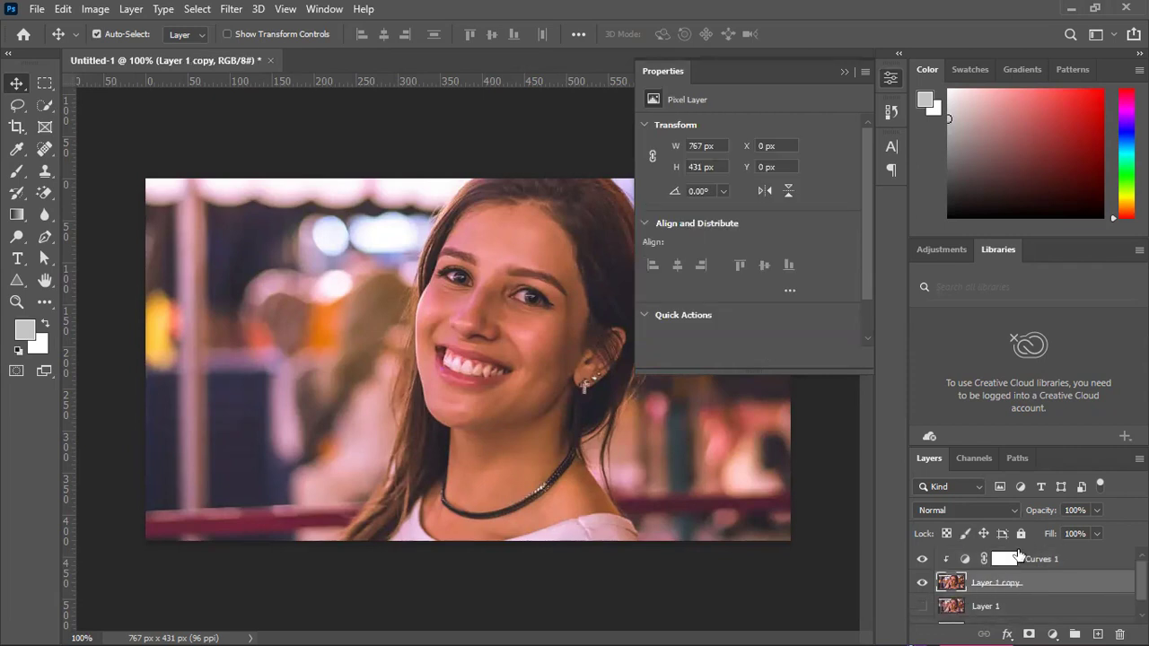
# Reshape the Curves 1 RGB curve with points in the shadows and midtones for slightly more contrast.
pyautogui.click(964, 559)
pyautogui.click(965, 559)
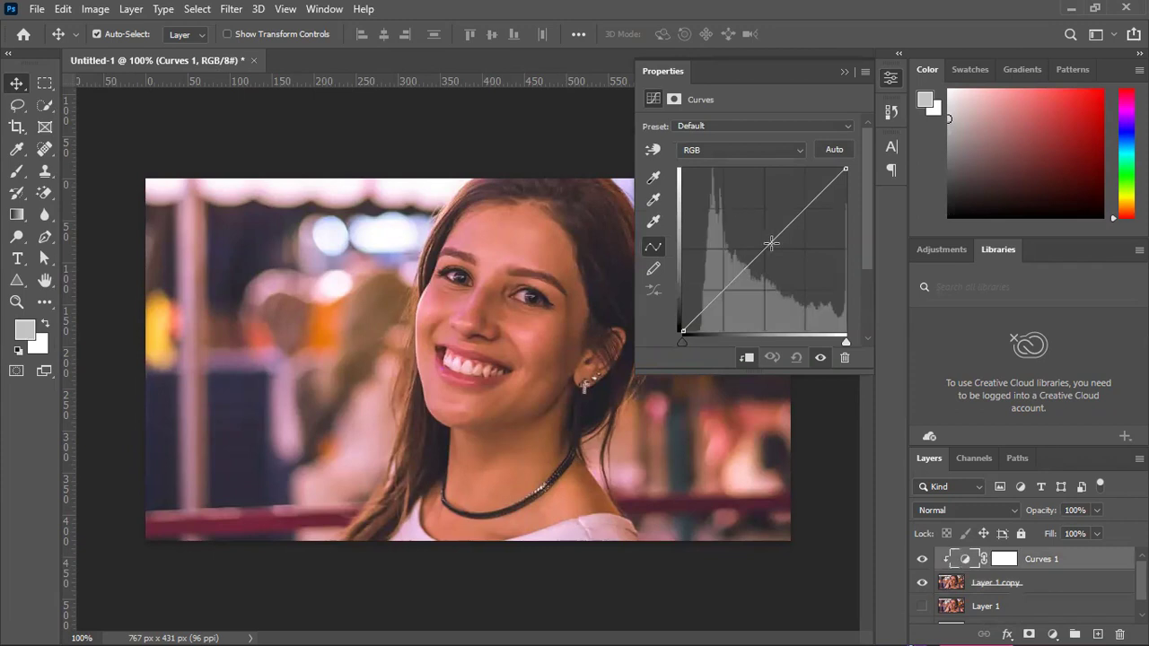
pyautogui.moveTo(762, 248); pyautogui.dragTo(761, 233)
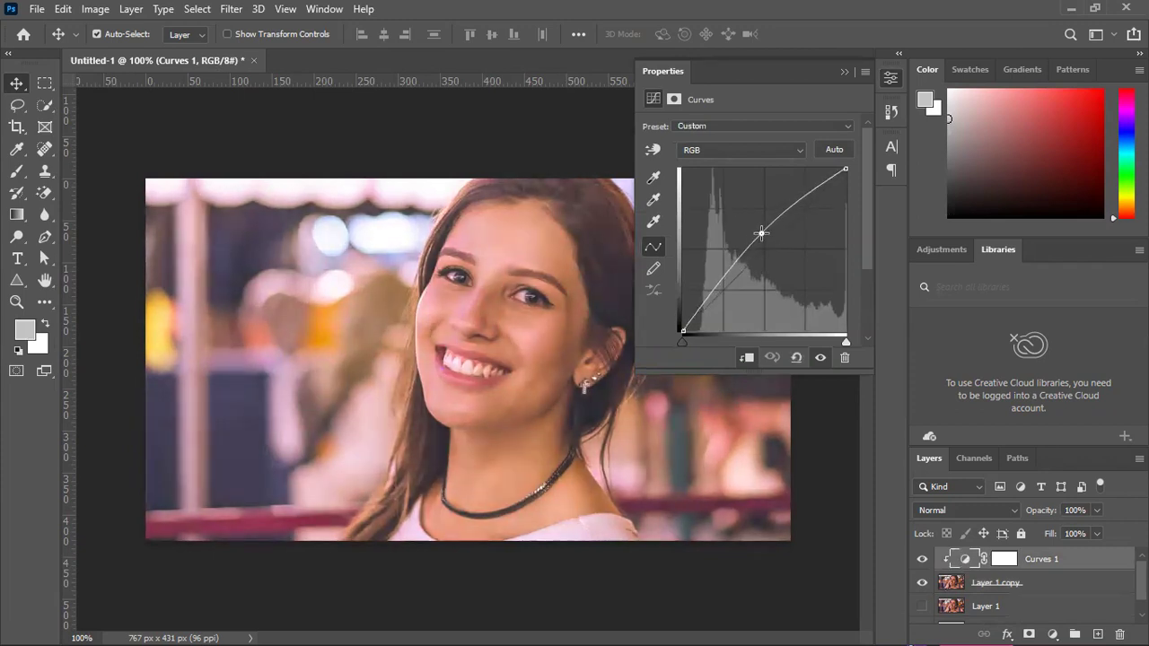
pyautogui.moveTo(723, 280); pyautogui.dragTo(728, 283)
pyautogui.moveTo(766, 235); pyautogui.dragTo(765, 241)
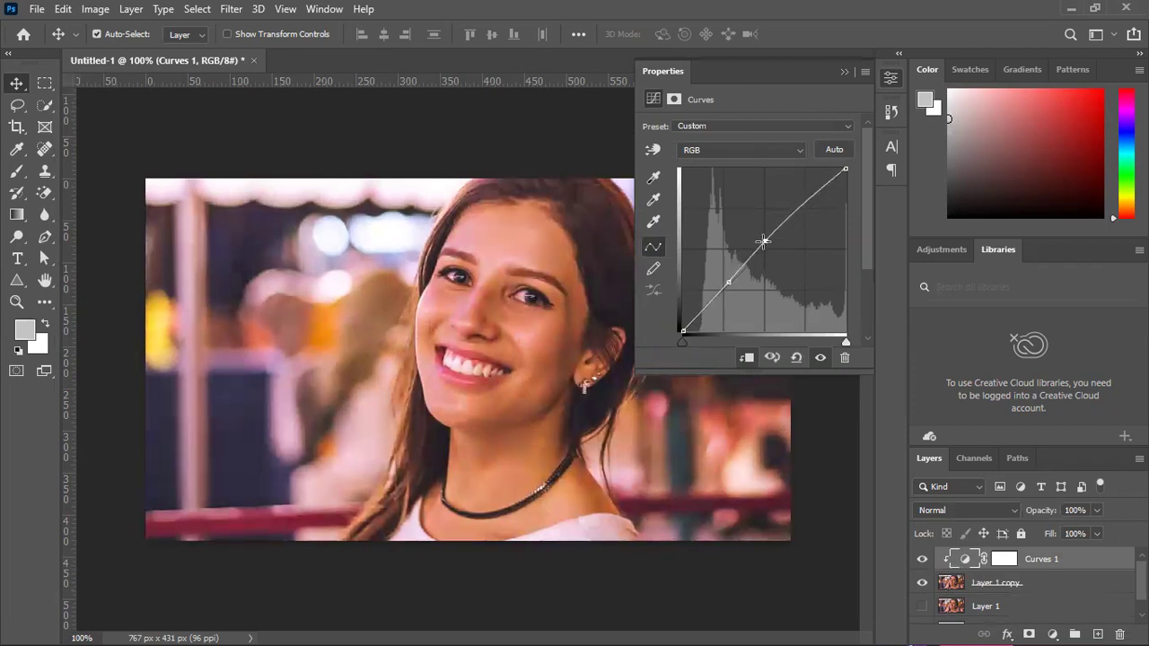
pyautogui.moveTo(734, 281)
pyautogui.mouseDown()
pyautogui.moveTo(738, 256)
pyautogui.moveTo(728, 284)
pyautogui.mouseUp()
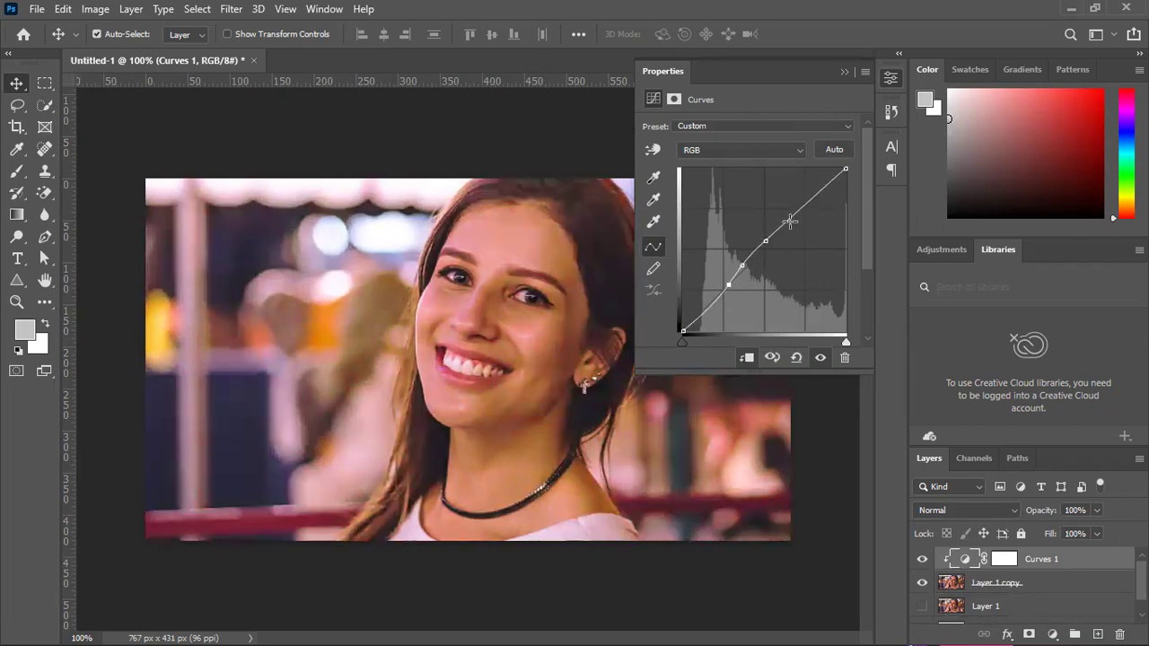
# Compare the portrait with and without the Curves 1 adjustment, and delete that adjustment.
pyautogui.click(923, 559)
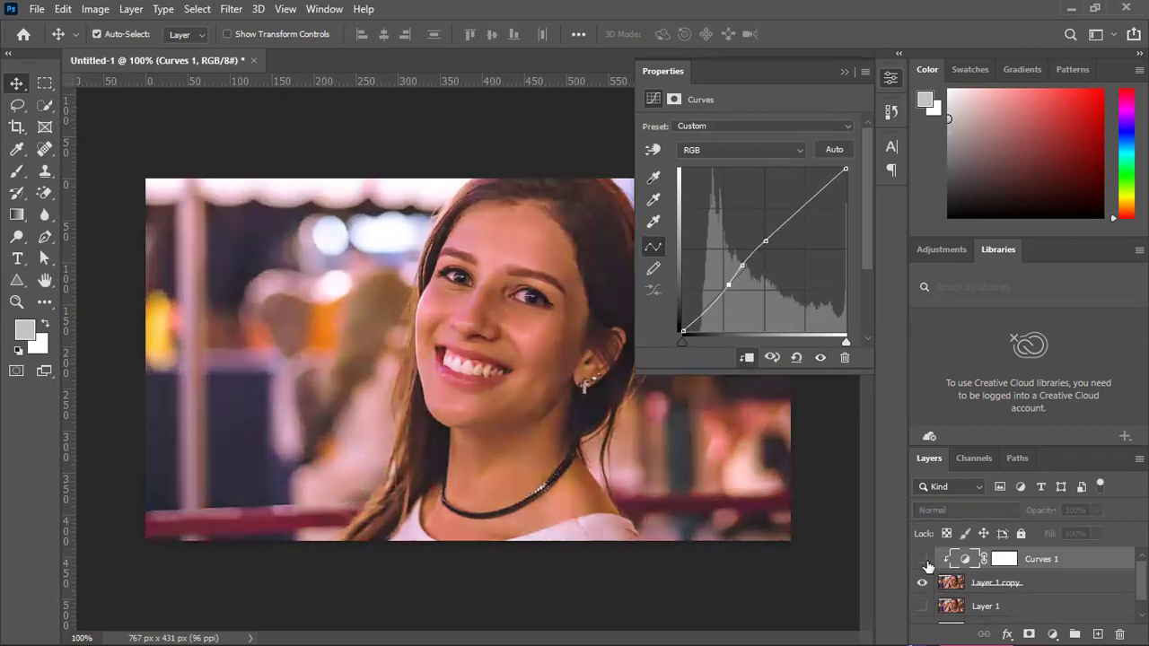
pyautogui.click(923, 560)
pyautogui.click(923, 559)
pyautogui.click(923, 560)
pyautogui.click(923, 559)
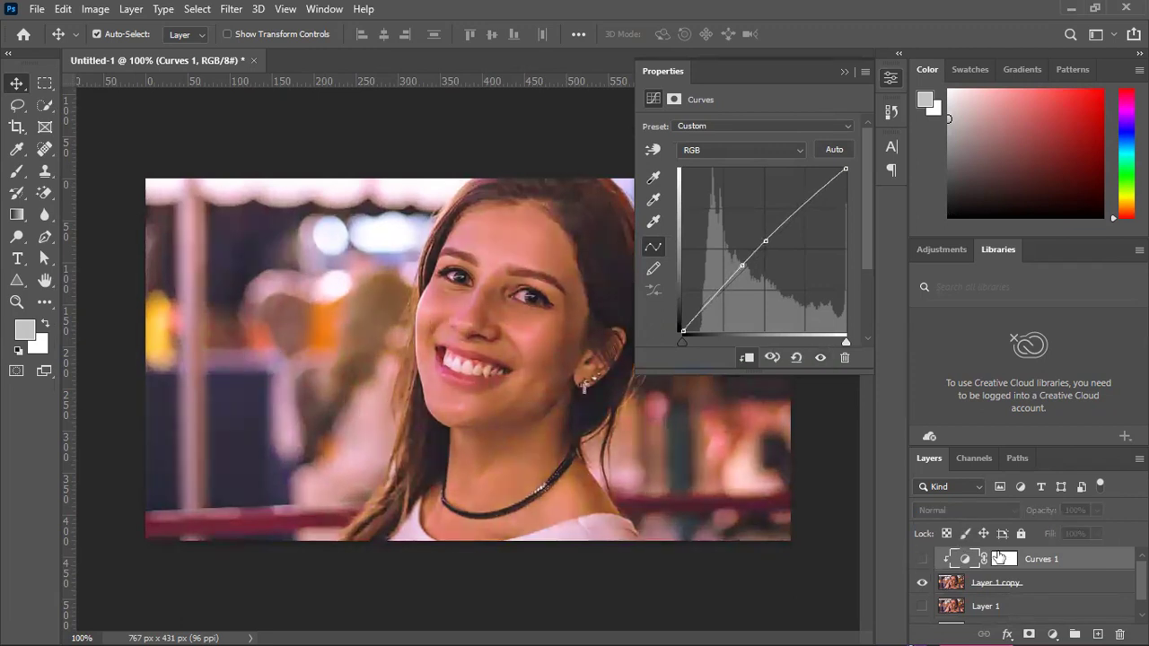
pyautogui.moveTo(1028, 558); pyautogui.dragTo(1120, 635)
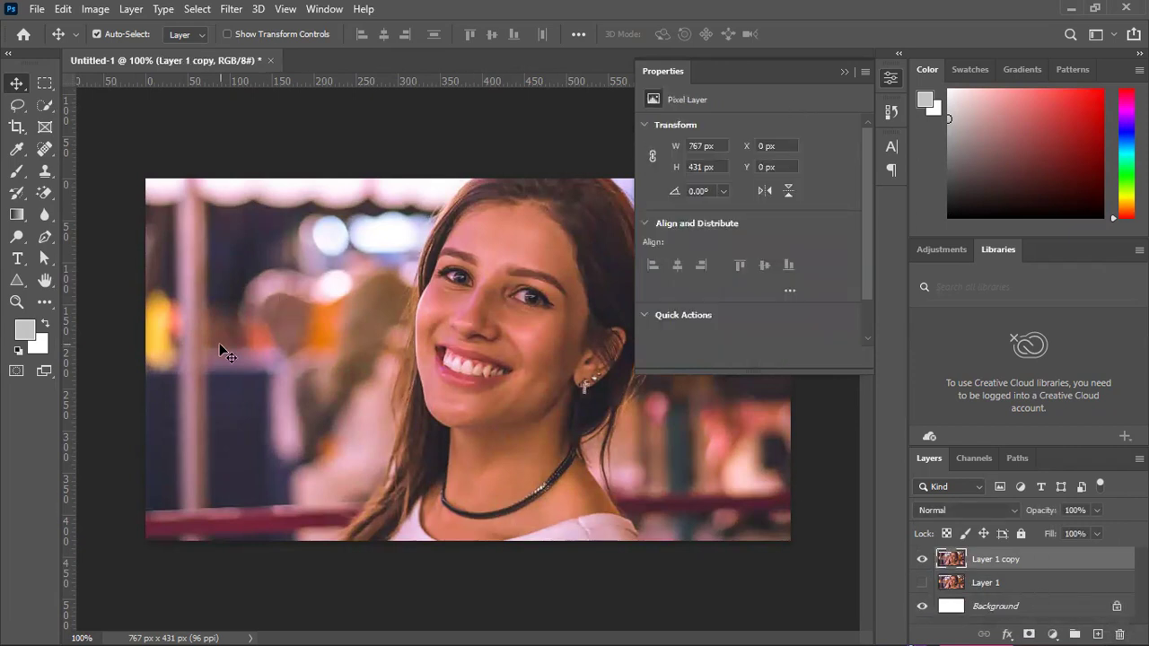
# Add a Brightness/Contrast adjustment above Layer 1 copy and keep its Brightness at 0.
pyautogui.click(1053, 635)
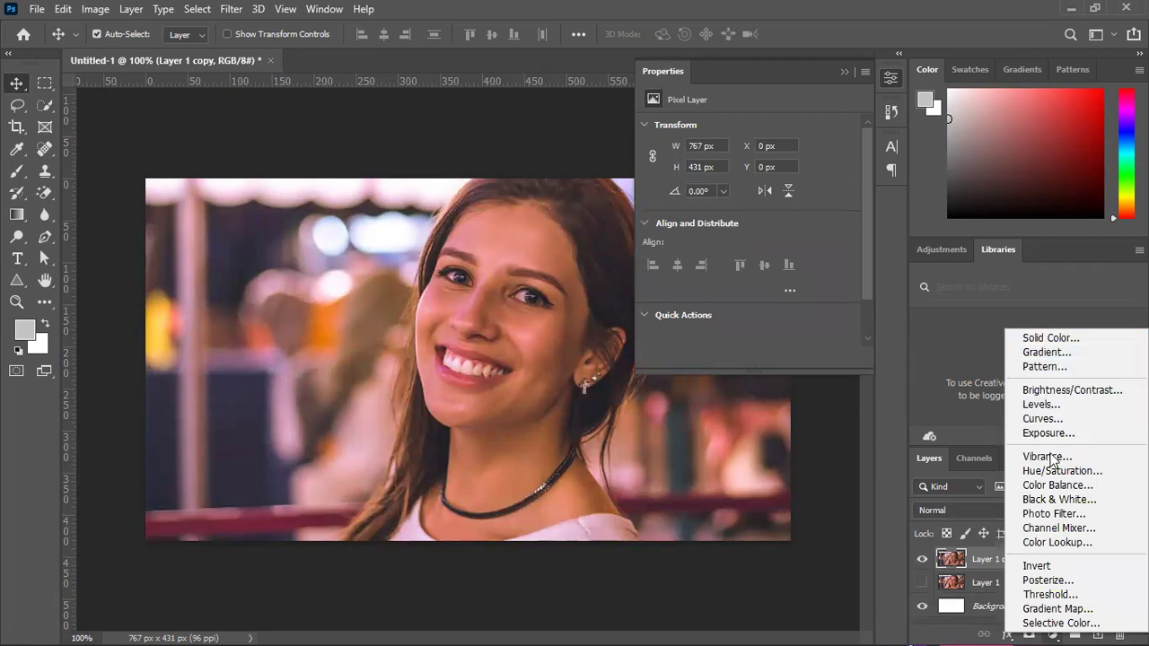
pyautogui.click(1057, 392)
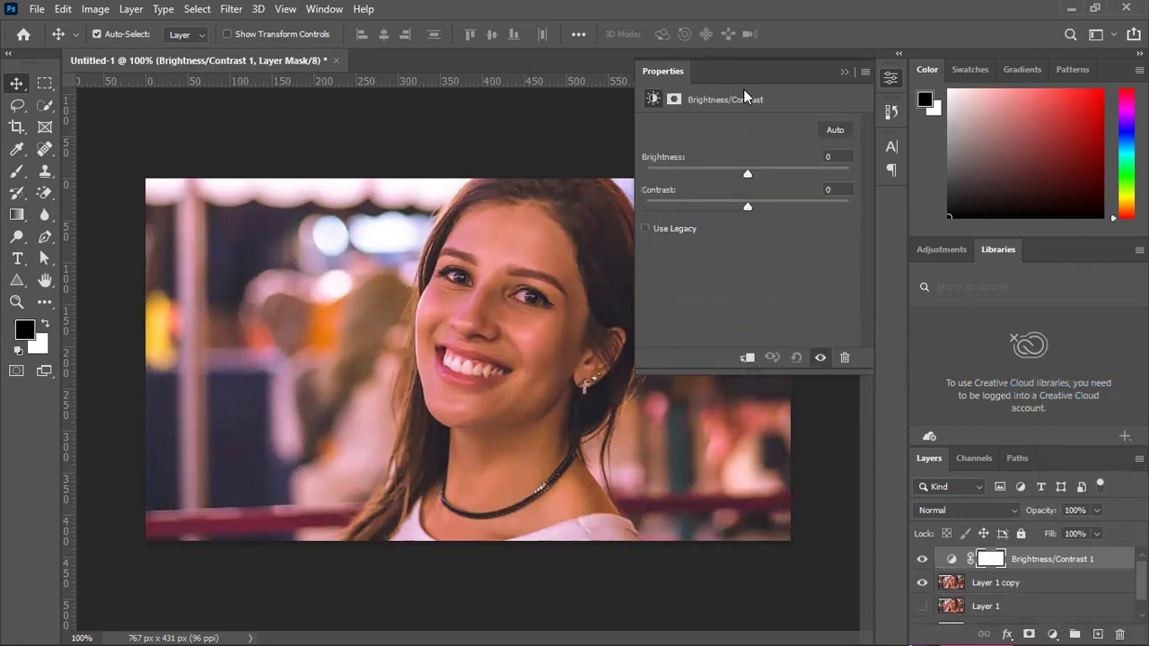
pyautogui.moveTo(750, 179)
pyautogui.mouseDown()
pyautogui.moveTo(723, 170)
pyautogui.moveTo(792, 170)
pyautogui.moveTo(760, 169)
pyautogui.mouseUp()
pyautogui.click(843, 158)
pyautogui.write('0')
# Set the Brightness/Contrast adjustment's Contrast to 18 and clip it to Layer 1 copy.
pyautogui.moveTo(748, 205); pyautogui.dragTo(960, 214)
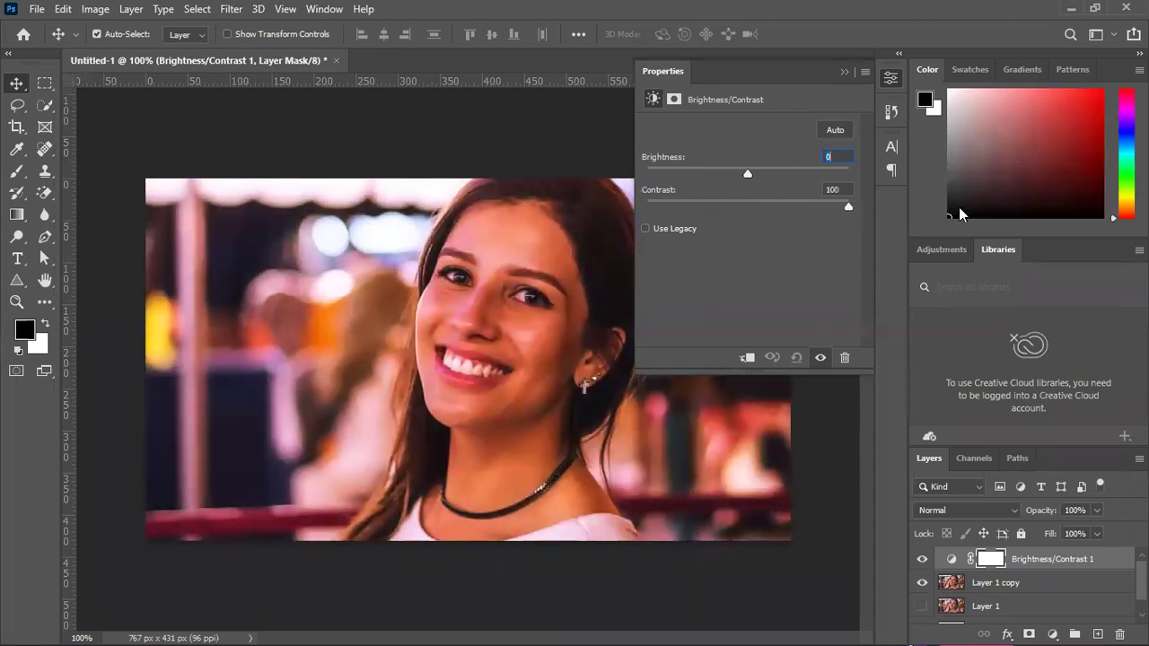
pyautogui.moveTo(848, 210); pyautogui.dragTo(764, 207)
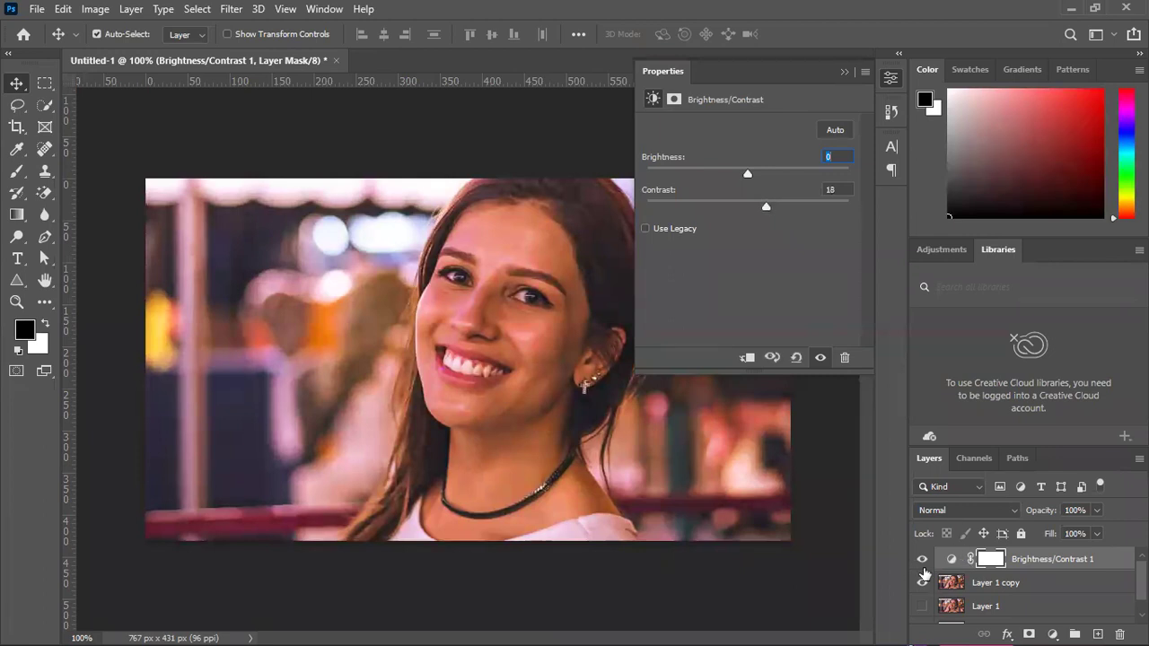
pyautogui.click(745, 359)
# Toggle the Brightness/Contrast 1 adjustment's visibility to compare the portrait with and without the contrast change.
pyautogui.click(922, 560)
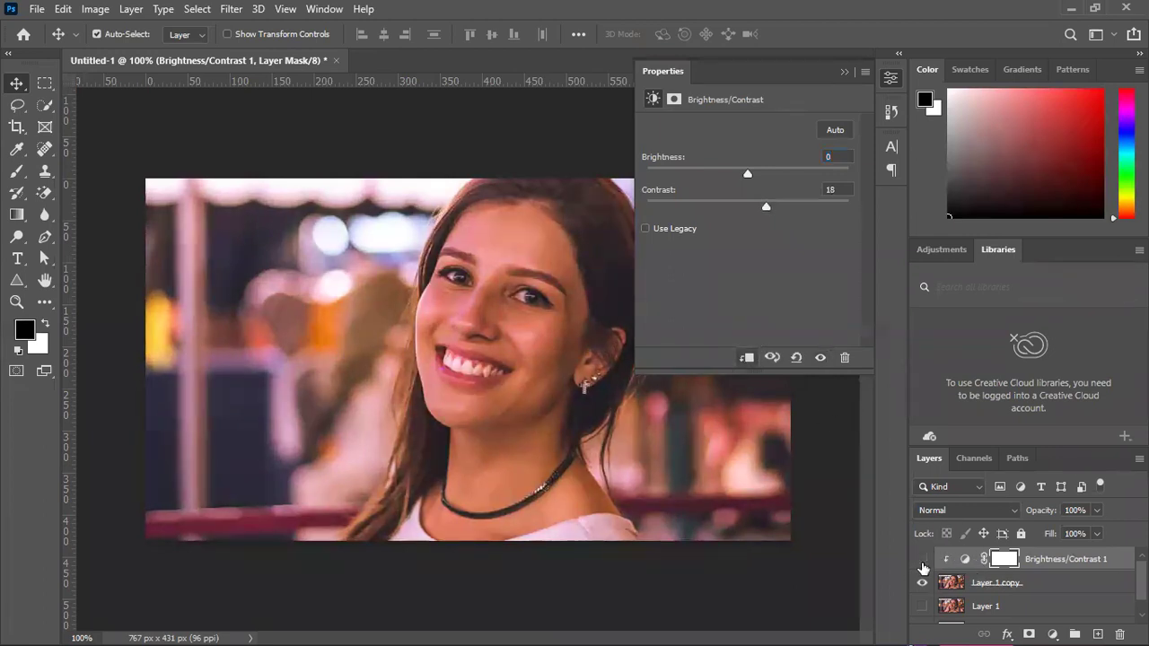
pyautogui.click(922, 560)
pyautogui.click(922, 560)
pyautogui.click(922, 560)
pyautogui.click(922, 561)
pyautogui.click(922, 560)
pyautogui.click(922, 560)
pyautogui.click(922, 561)
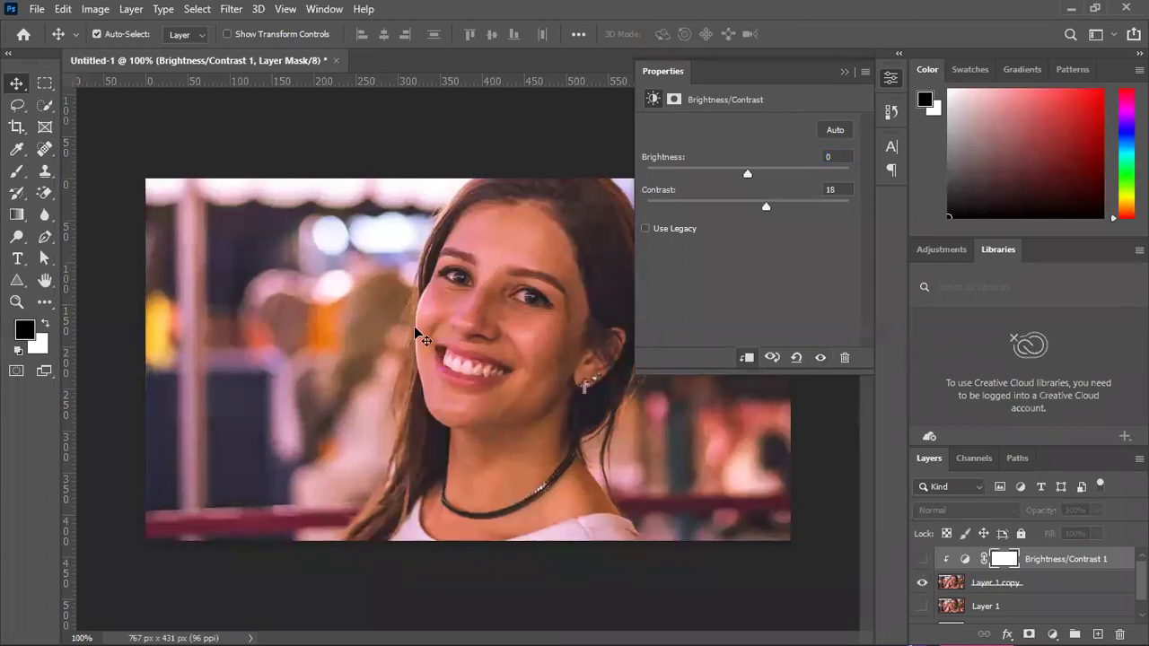
pyautogui.click(922, 561)
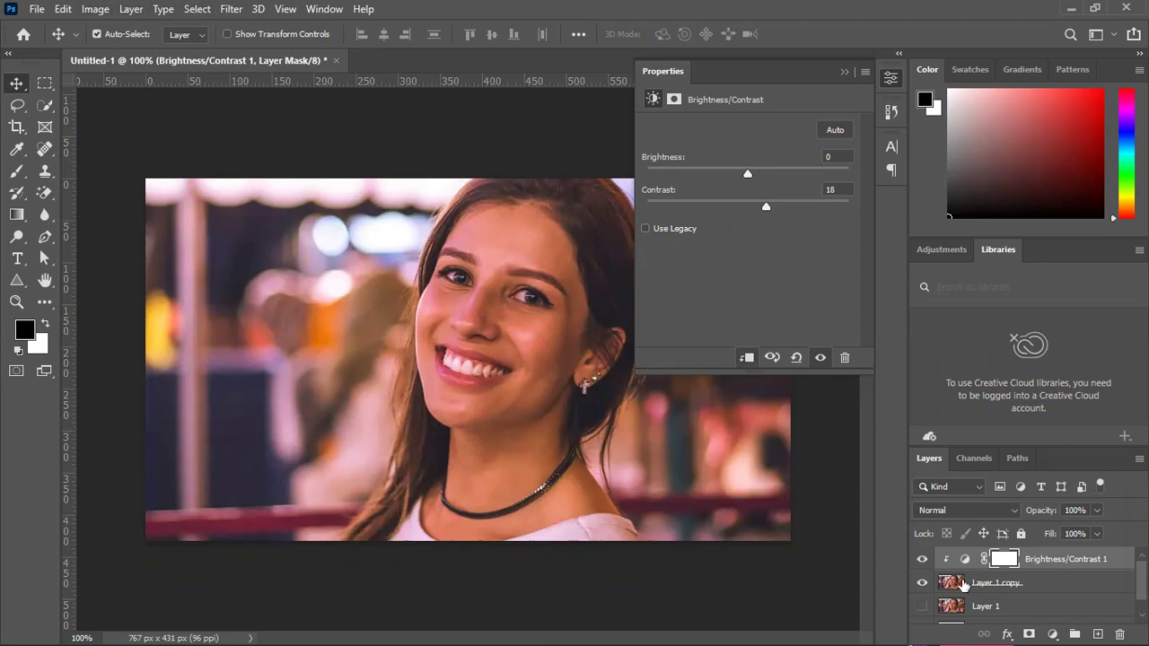
pyautogui.click(1053, 635)
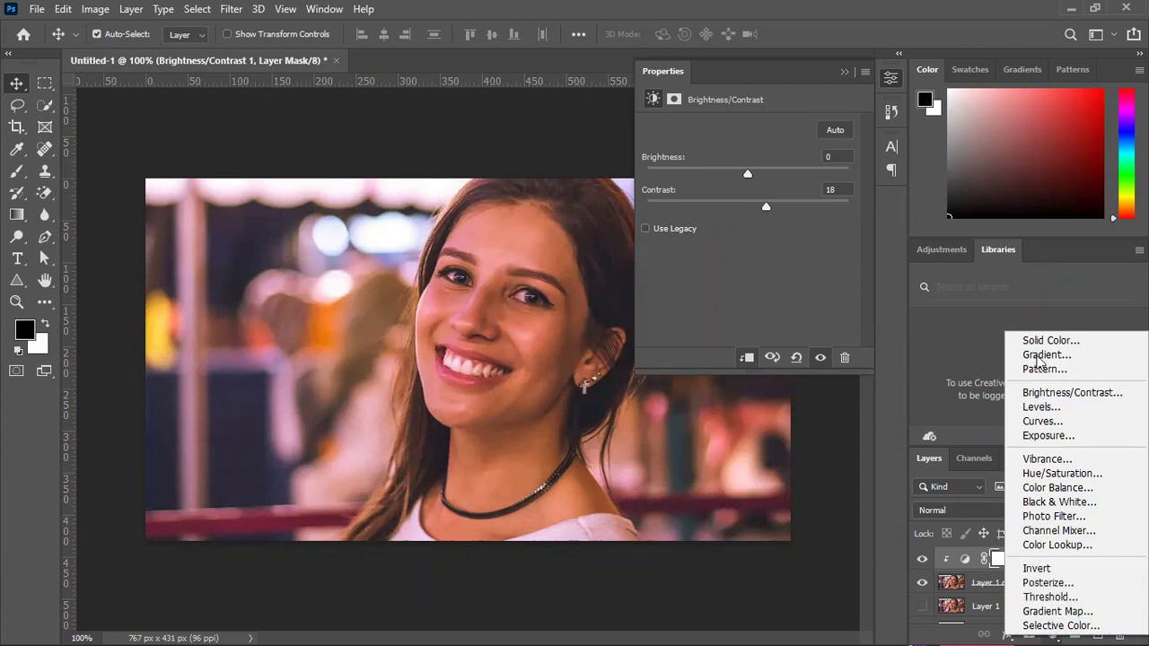
pyautogui.click(950, 332)
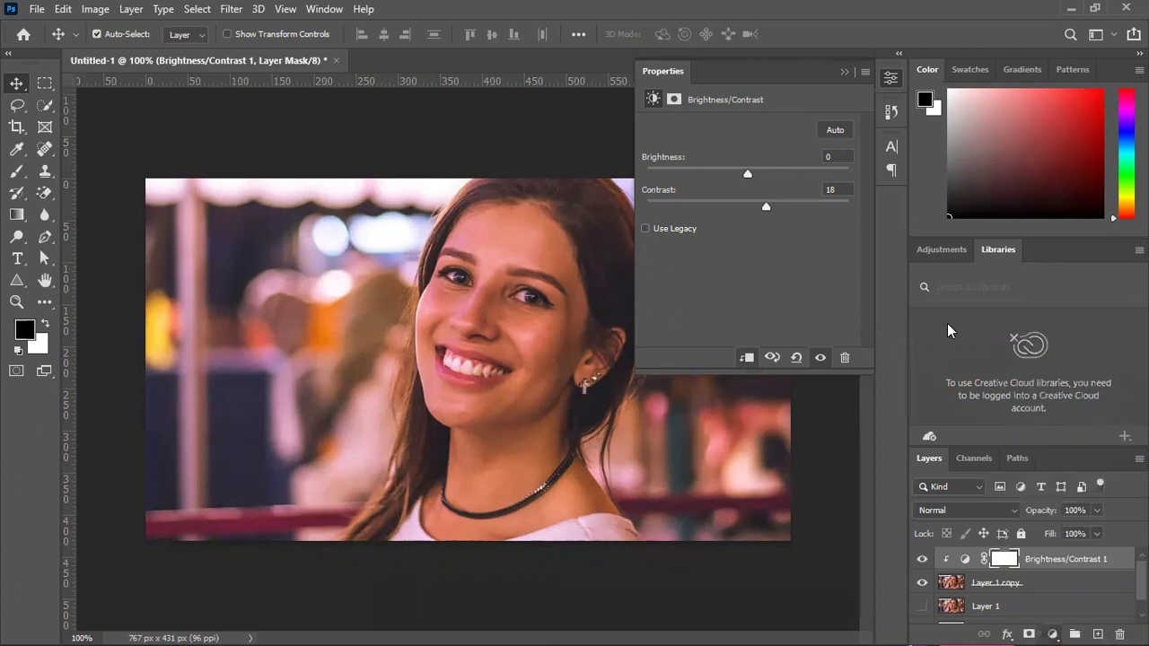
pyautogui.click(229, 11)
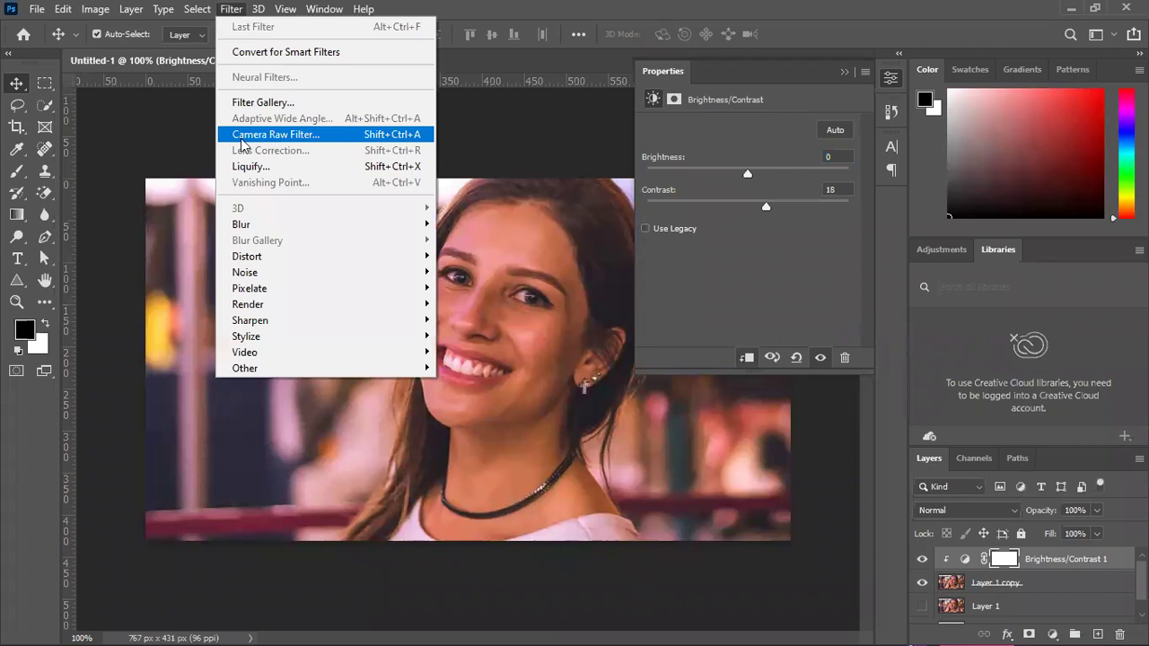
# Convert Layer 1 copy to a smart object and open the Camera Raw Filter on it.
pyautogui.click(1001, 585)
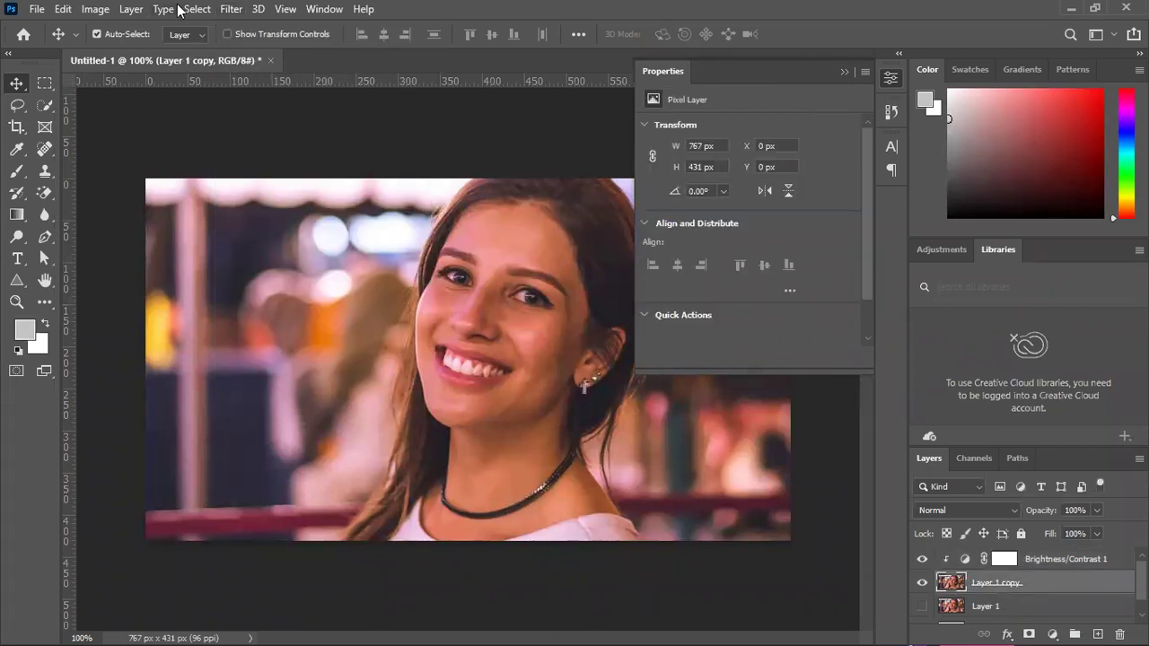
pyautogui.rightClick(1064, 584)
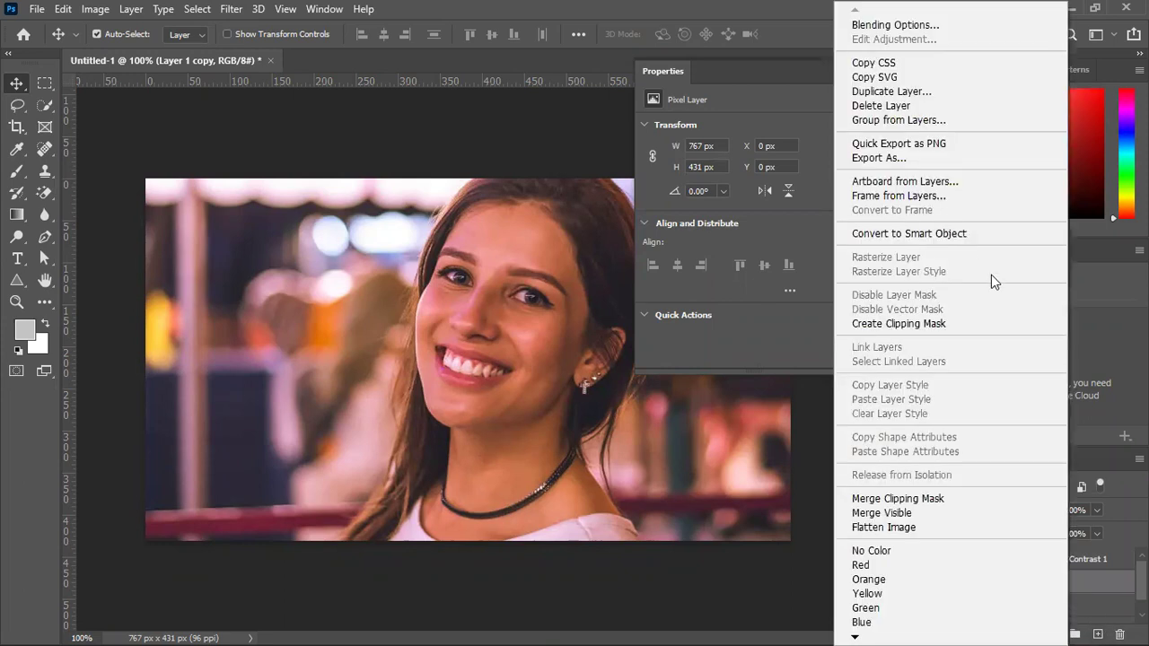
pyautogui.click(908, 232)
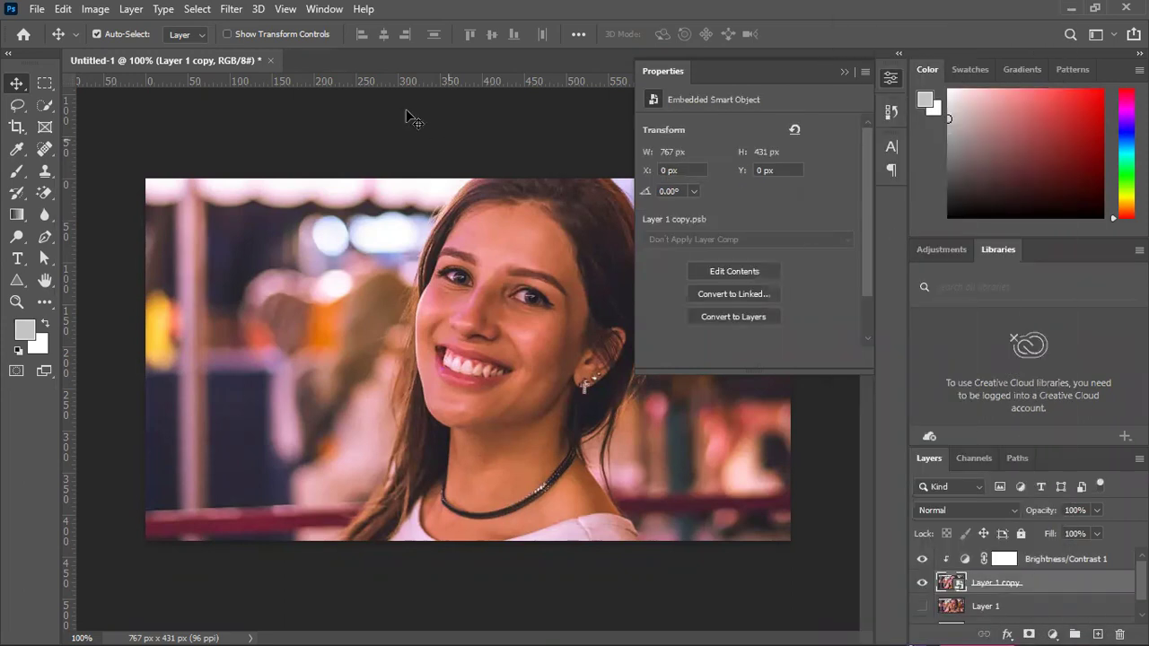
pyautogui.click(239, 9)
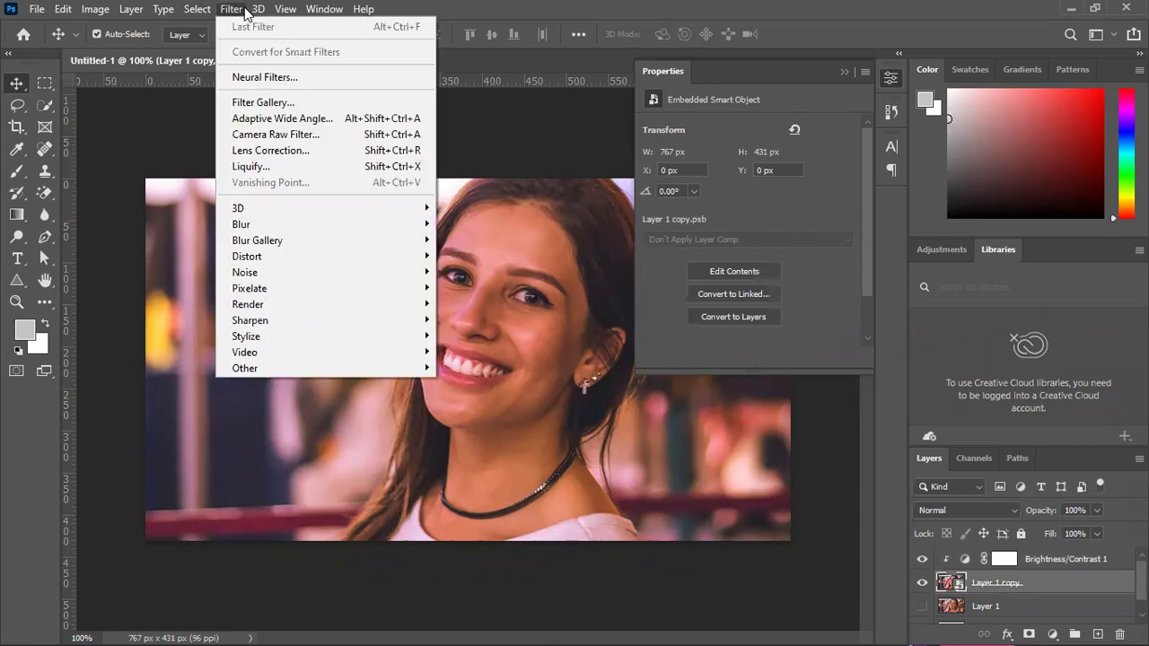
pyautogui.click(279, 135)
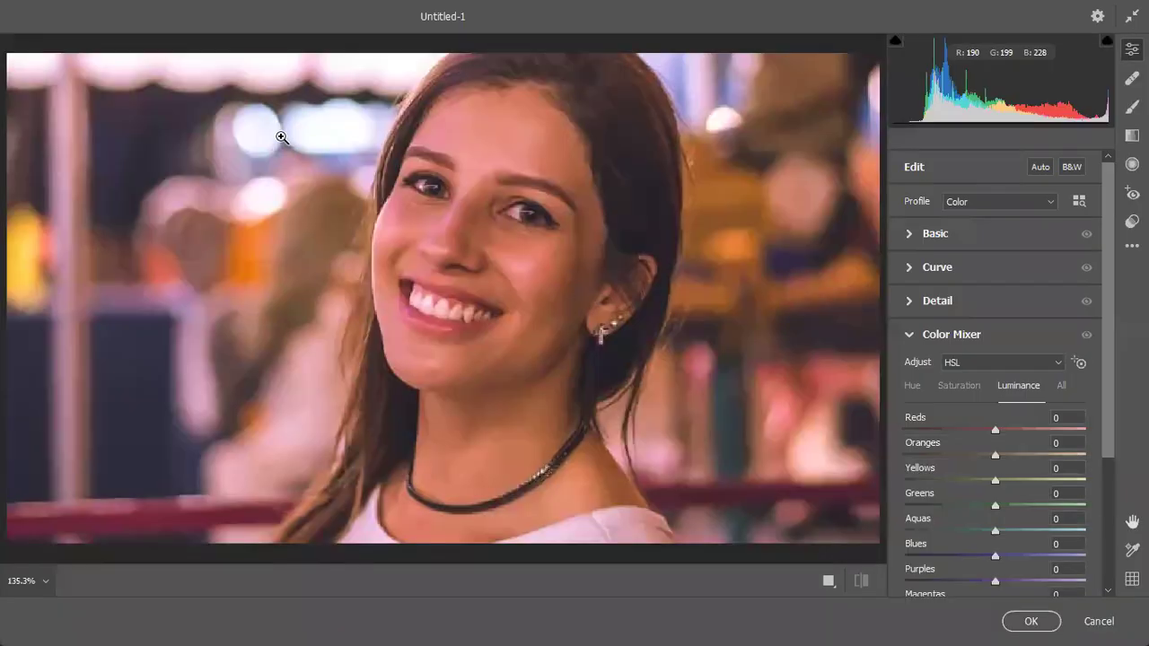
# Show the portrait in a side-by-side before/after view and set the white balance Temperature to -5 and Tint to +3.
pyautogui.click(829, 580)
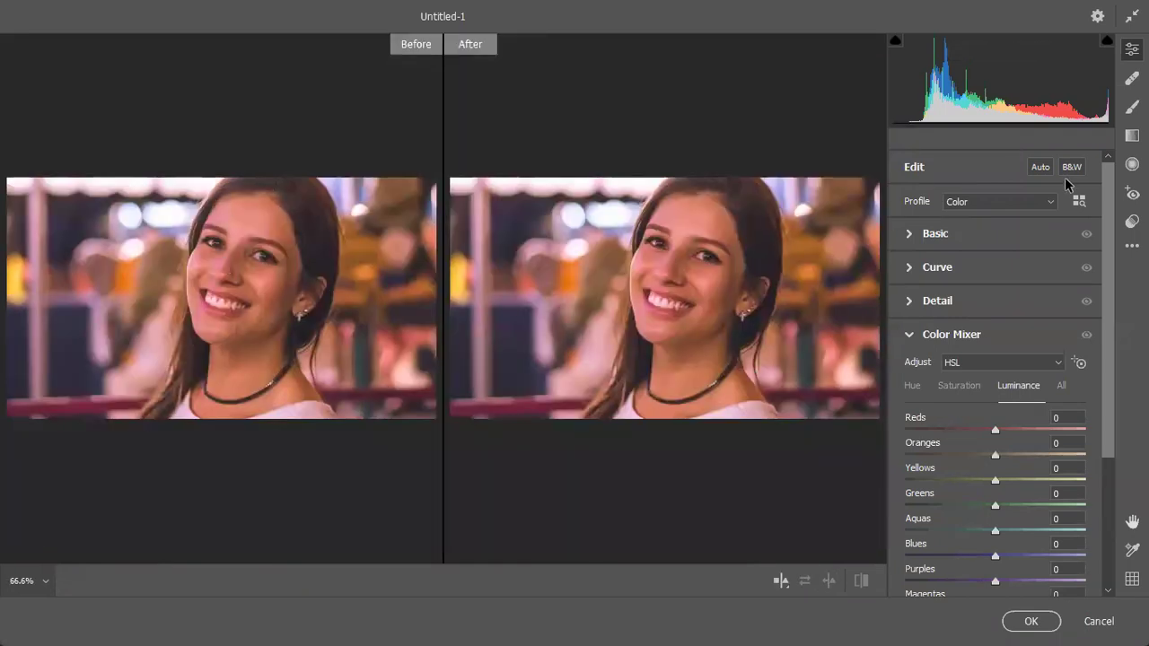
pyautogui.click(909, 234)
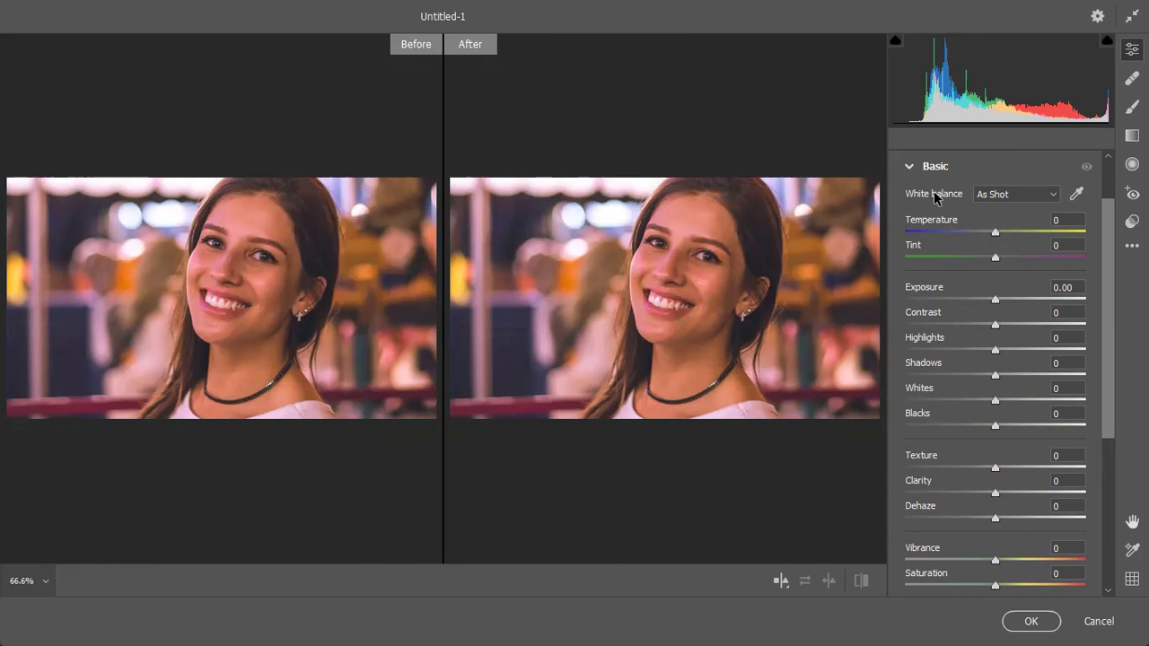
pyautogui.moveTo(996, 231)
pyautogui.mouseDown()
pyautogui.moveTo(1013, 230)
pyautogui.moveTo(990, 232)
pyautogui.mouseUp()
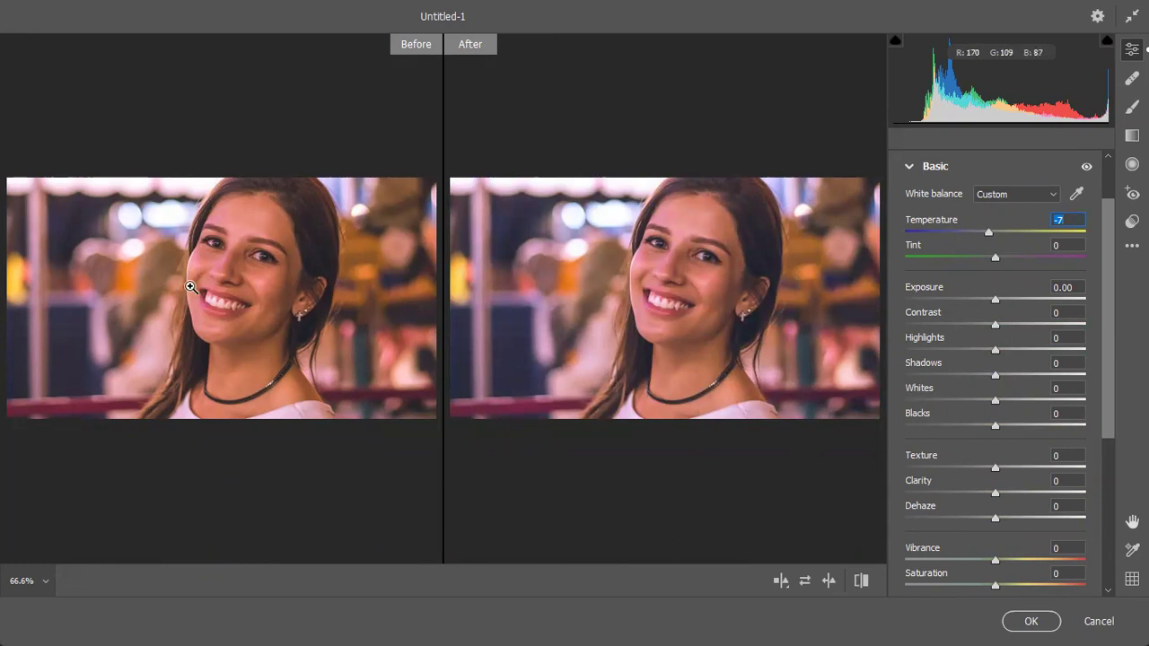
pyautogui.press('Up')
pyautogui.press('Up')
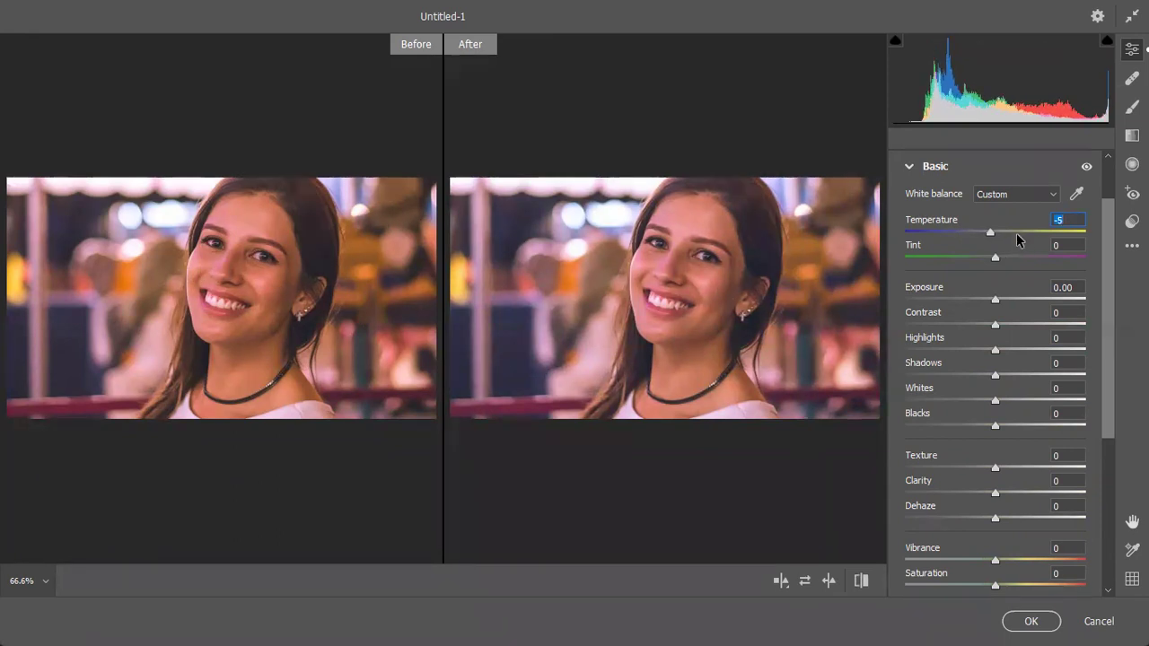
pyautogui.moveTo(995, 258); pyautogui.dragTo(1002, 298)
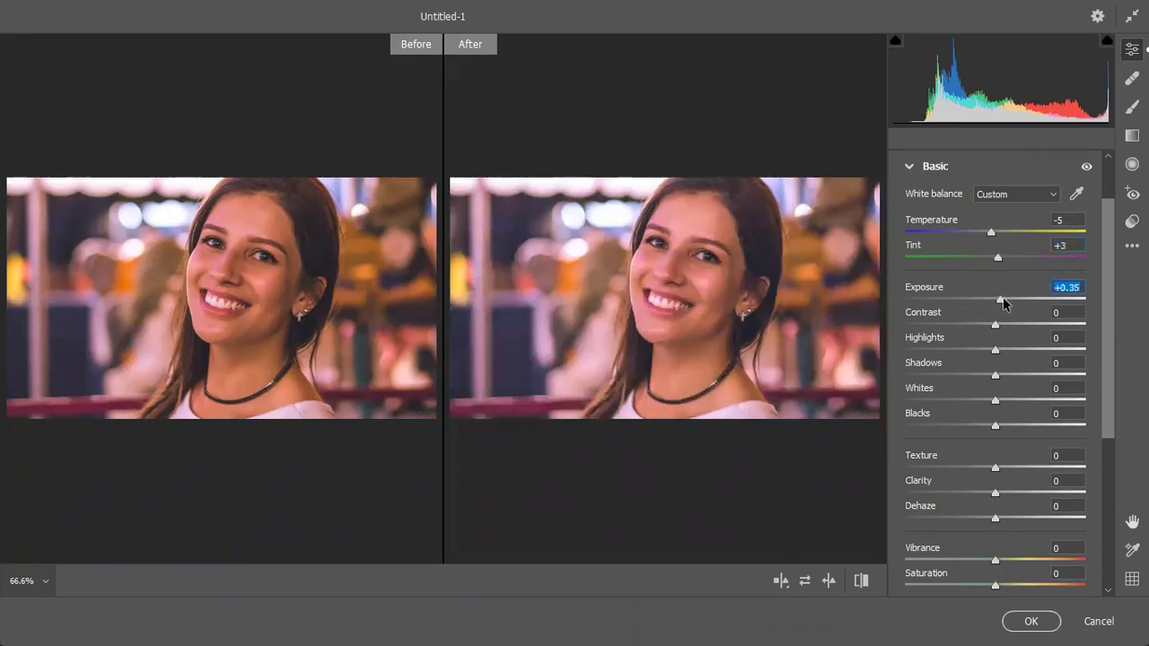
# Set the portrait's Exposure to +0.25 and Contrast to +13 in the Basic settings.
pyautogui.moveTo(1008, 303); pyautogui.dragTo(984, 332)
pyautogui.doubleClick(983, 328)
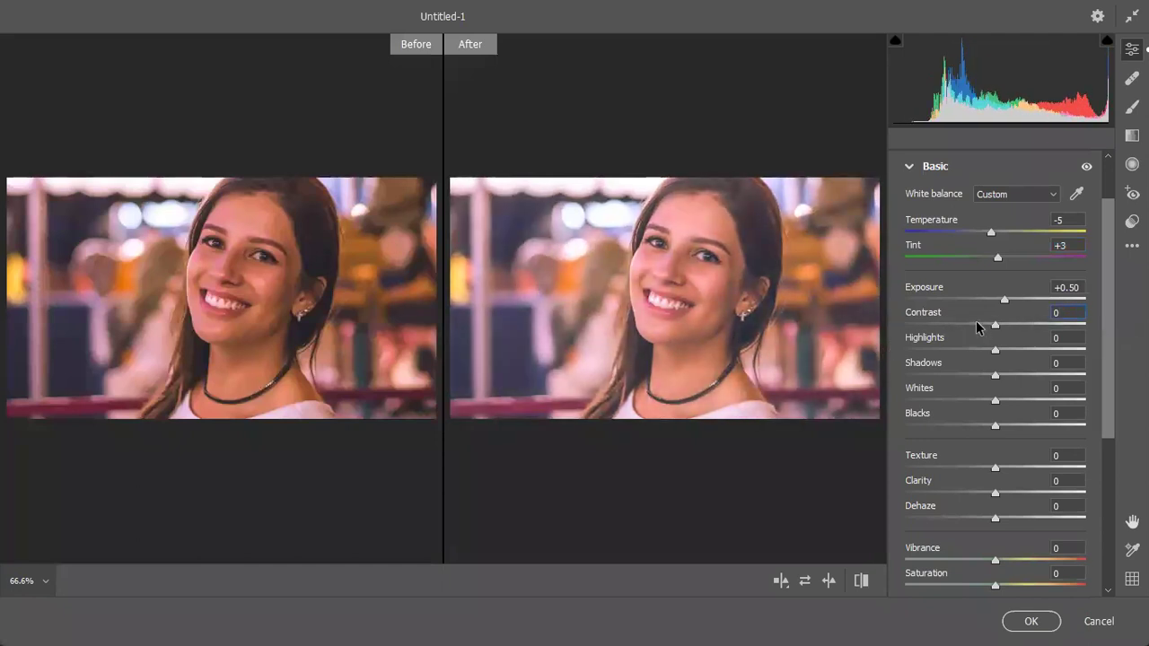
pyautogui.click(1008, 326)
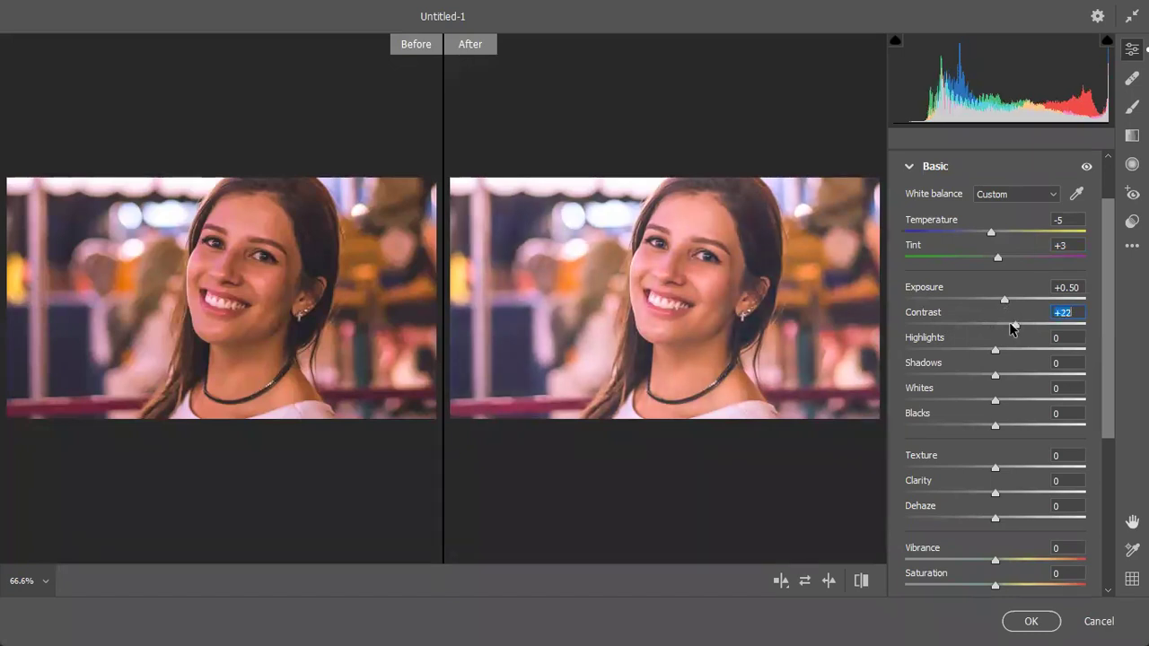
pyautogui.click(1006, 325)
pyautogui.click(1001, 298)
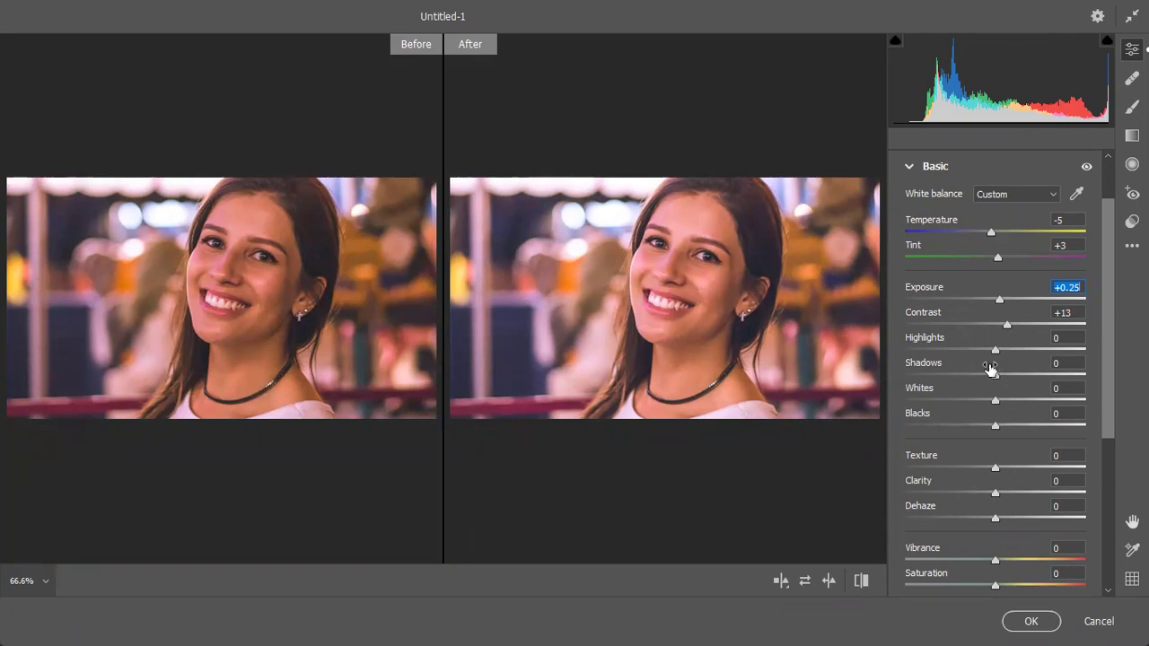
# Try strongly raised and strongly lowered Highlights on the portrait to compare them, ending at +65.
pyautogui.moveTo(994, 352); pyautogui.dragTo(1052, 352)
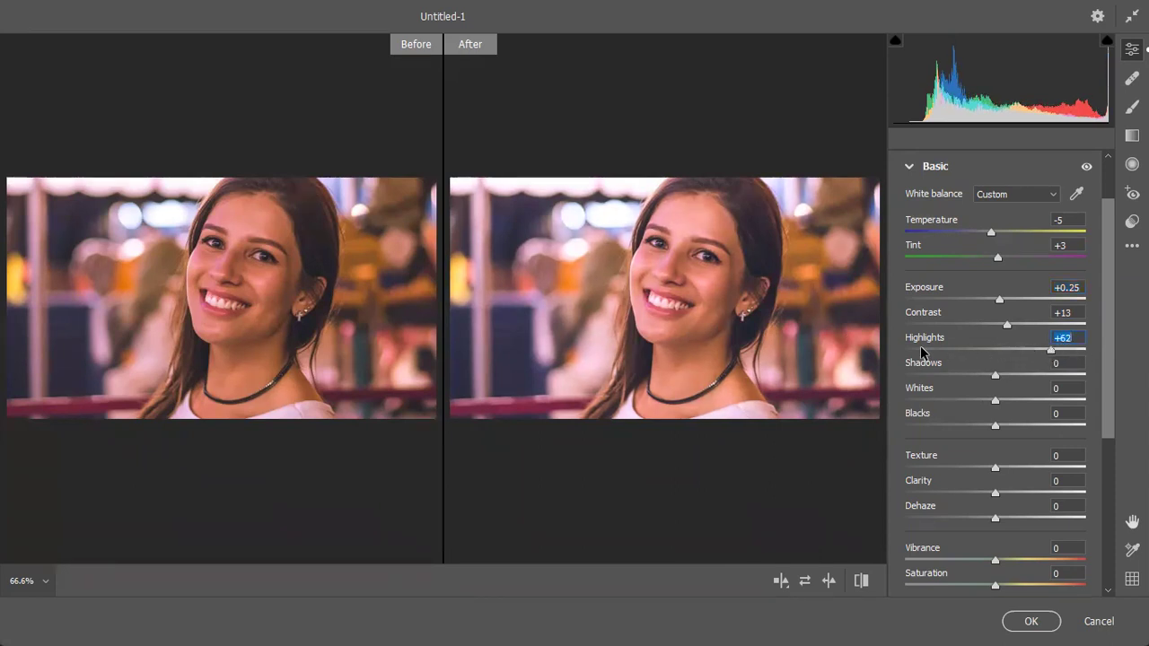
pyautogui.write('-81')
pyautogui.press('Return')
pyautogui.click(1053, 349)
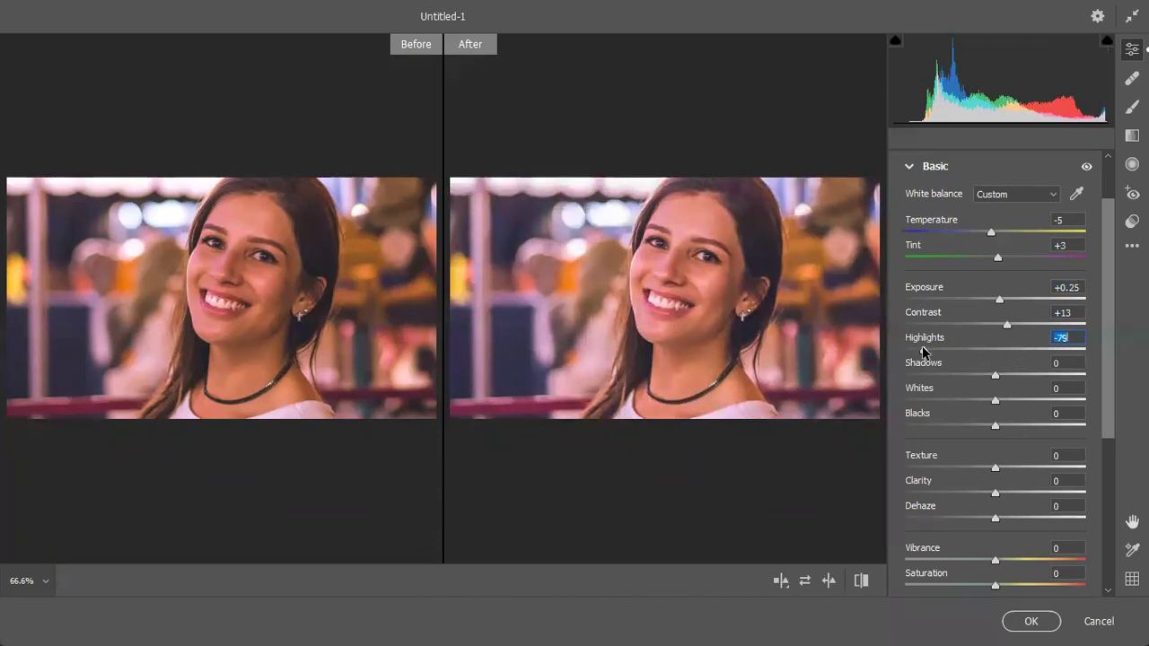
pyautogui.click(1058, 350)
pyautogui.moveTo(1058, 350); pyautogui.dragTo(942, 351)
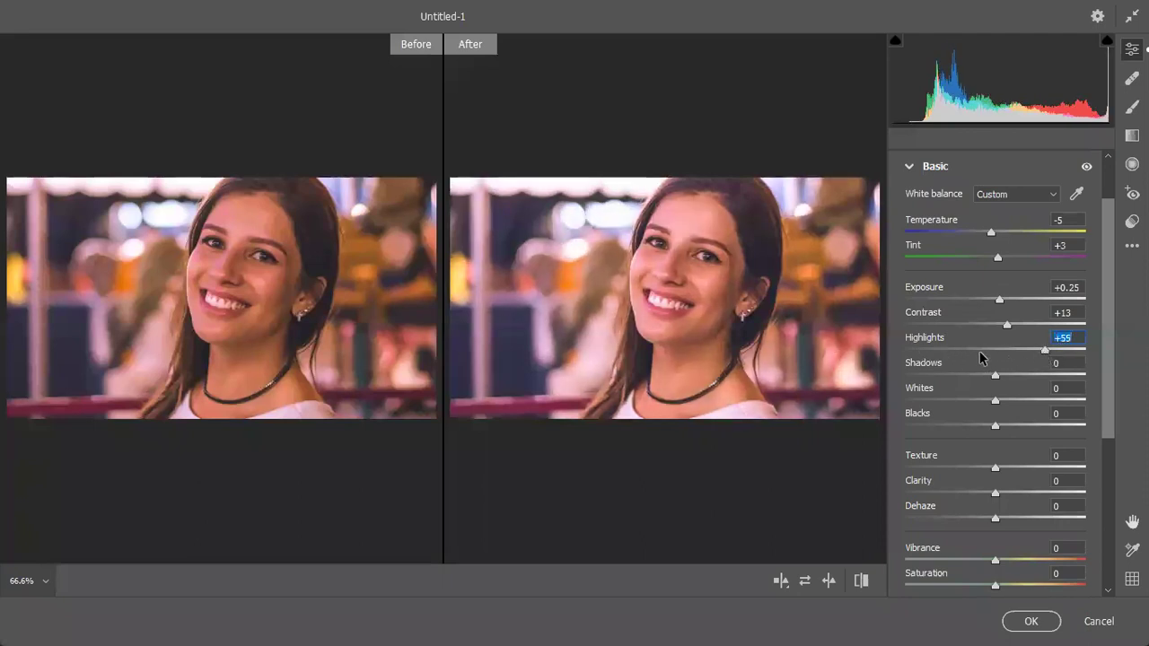
pyautogui.click(941, 351)
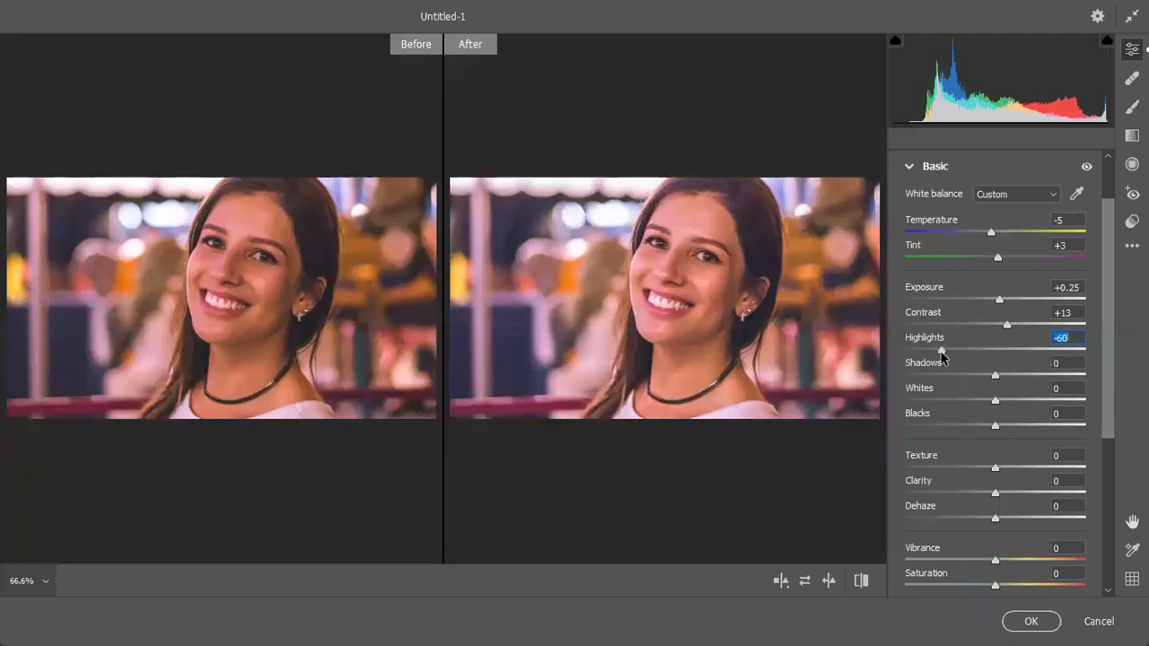
pyautogui.click(1055, 350)
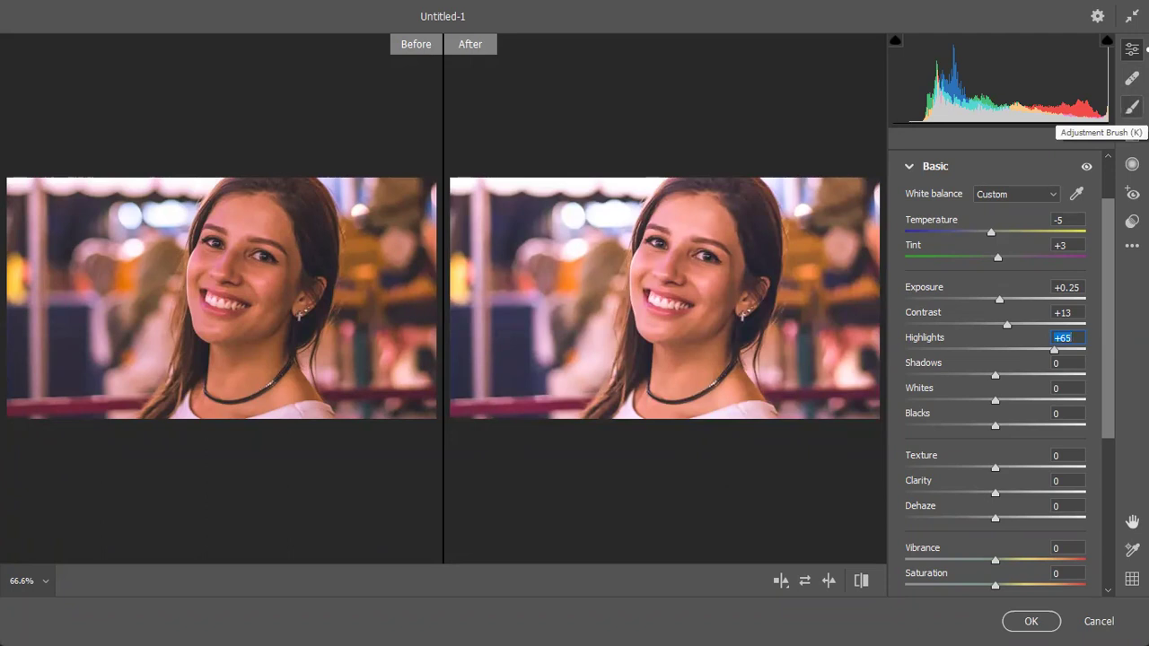
# Paint a +0.50 Exposure selective edit over the blurred background with a smaller Adjustment Brush, and return to the global edit settings.
pyautogui.click(1132, 108)
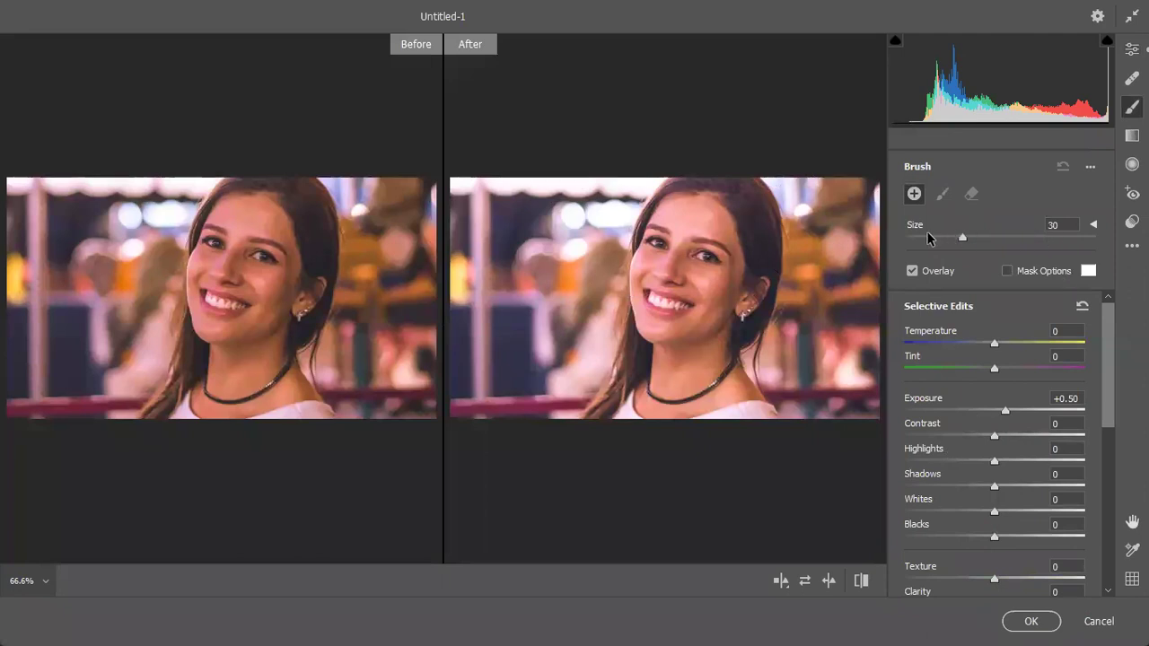
pyautogui.moveTo(959, 237); pyautogui.dragTo(932, 237)
pyautogui.moveTo(513, 225)
pyautogui.mouseDown()
pyautogui.moveTo(567, 245)
pyautogui.moveTo(527, 167)
pyautogui.moveTo(522, 271)
pyautogui.mouseUp()
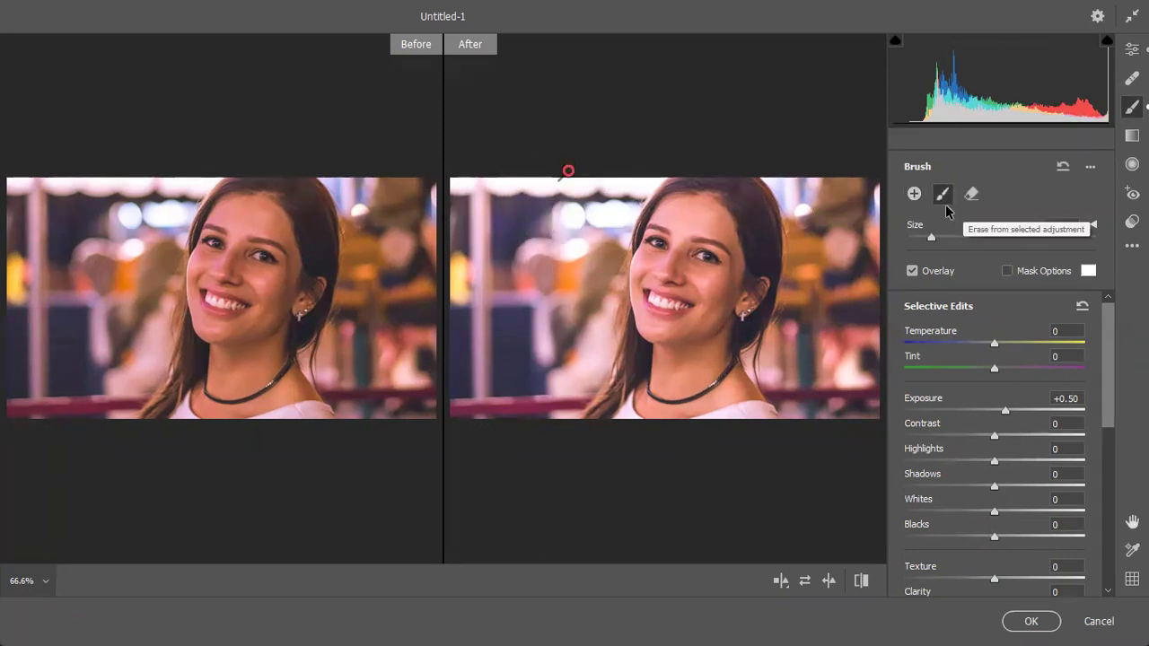
pyautogui.press('alt')
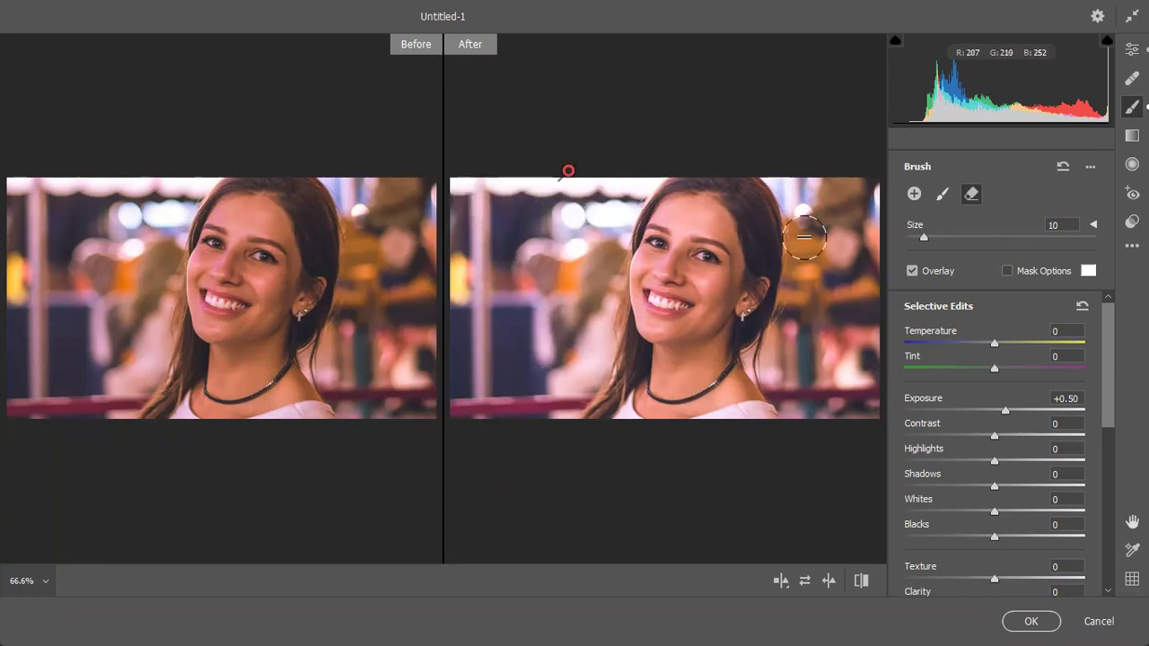
pyautogui.click(1116, 622)
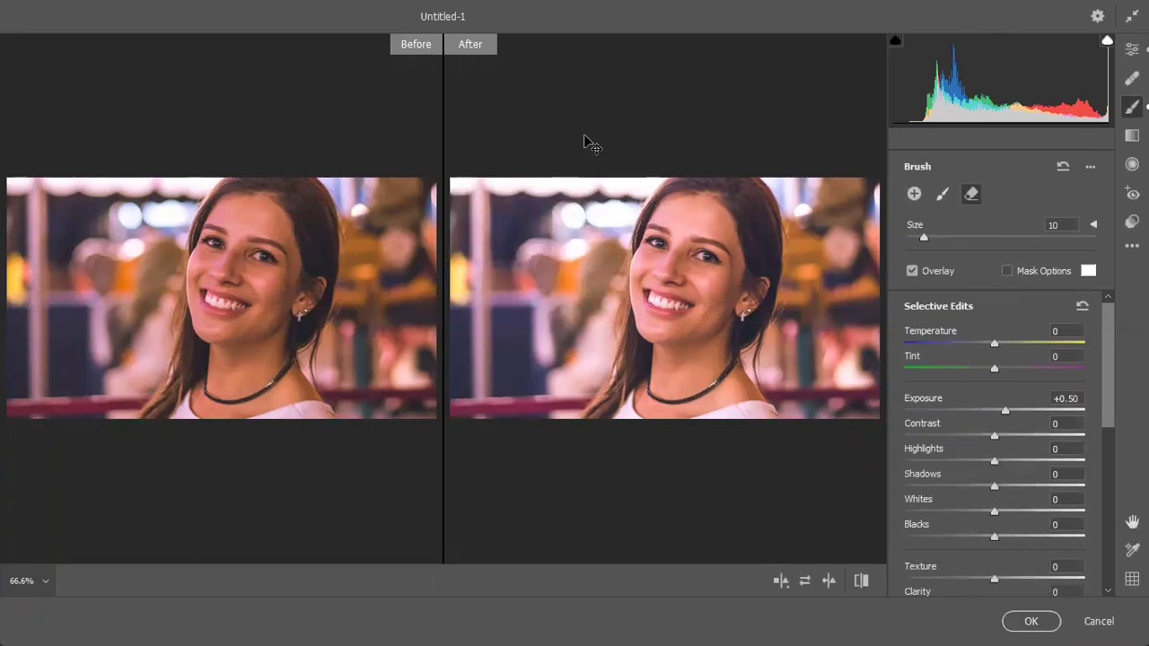
pyautogui.press('e')
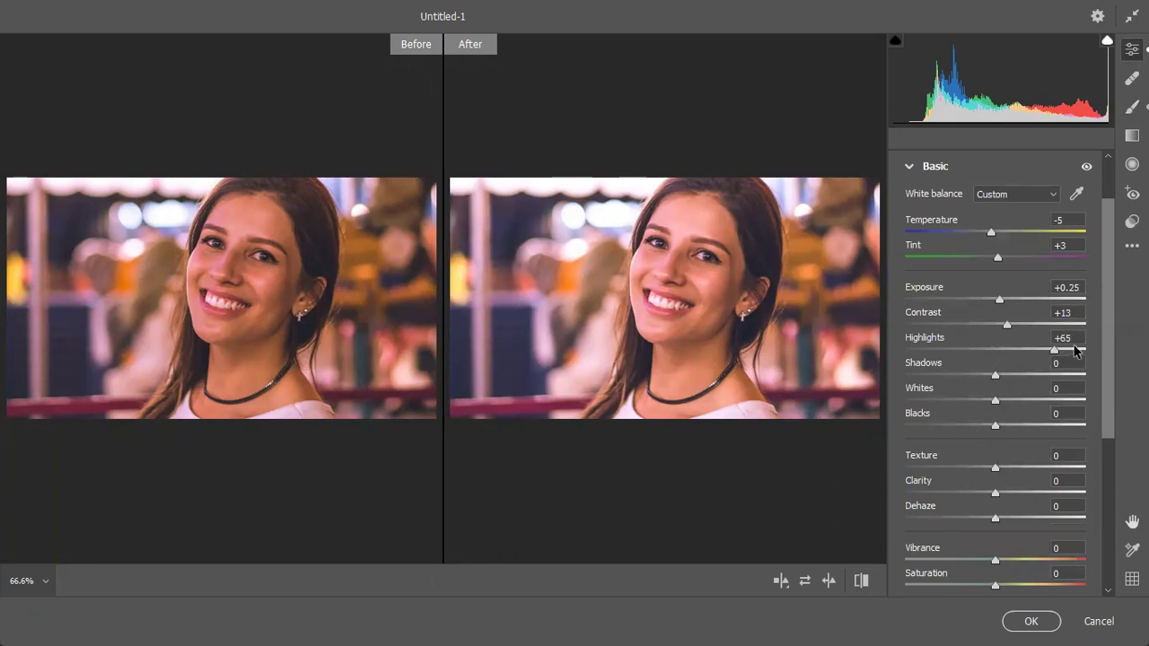
# Set Highlights to +28, Shadows to -26, Whites to -17 and Blacks to -11.
pyautogui.moveTo(1054, 348); pyautogui.dragTo(1021, 356)
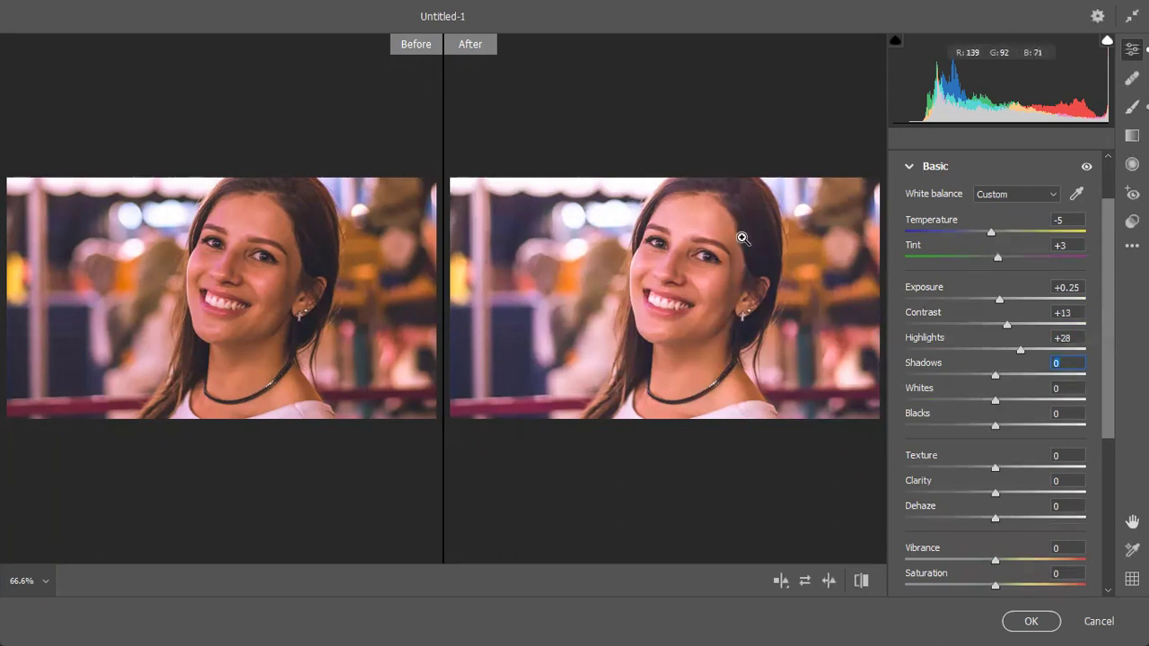
pyautogui.moveTo(994, 378)
pyautogui.mouseDown()
pyautogui.moveTo(1028, 374)
pyautogui.moveTo(972, 381)
pyautogui.mouseUp()
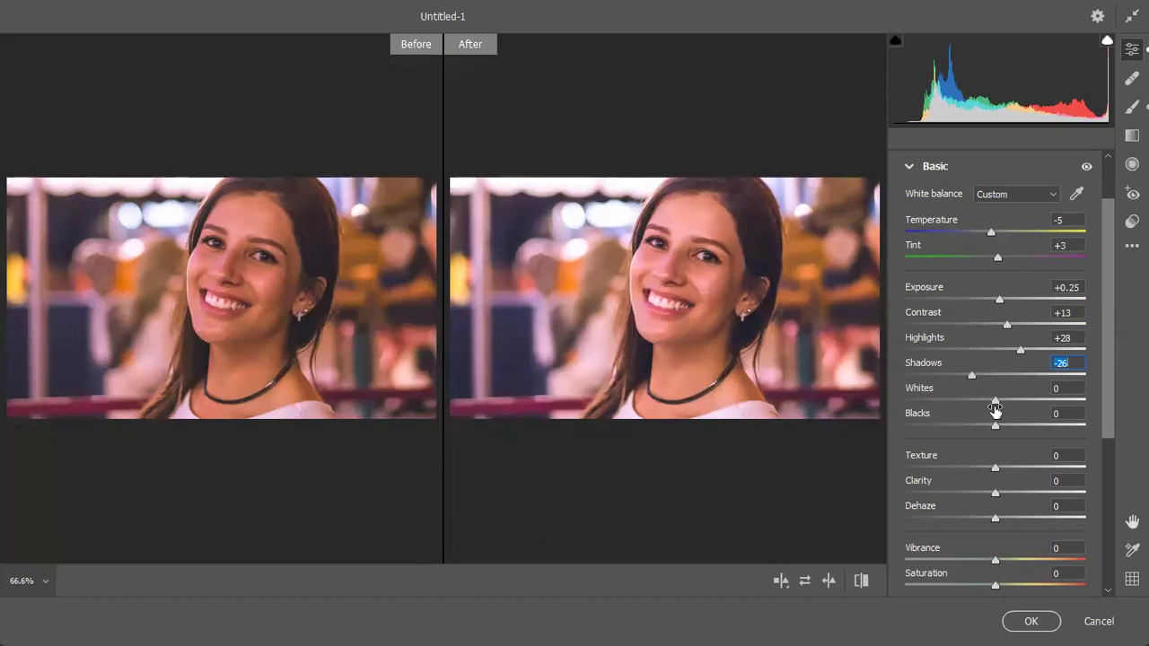
pyautogui.moveTo(995, 406); pyautogui.dragTo(986, 431)
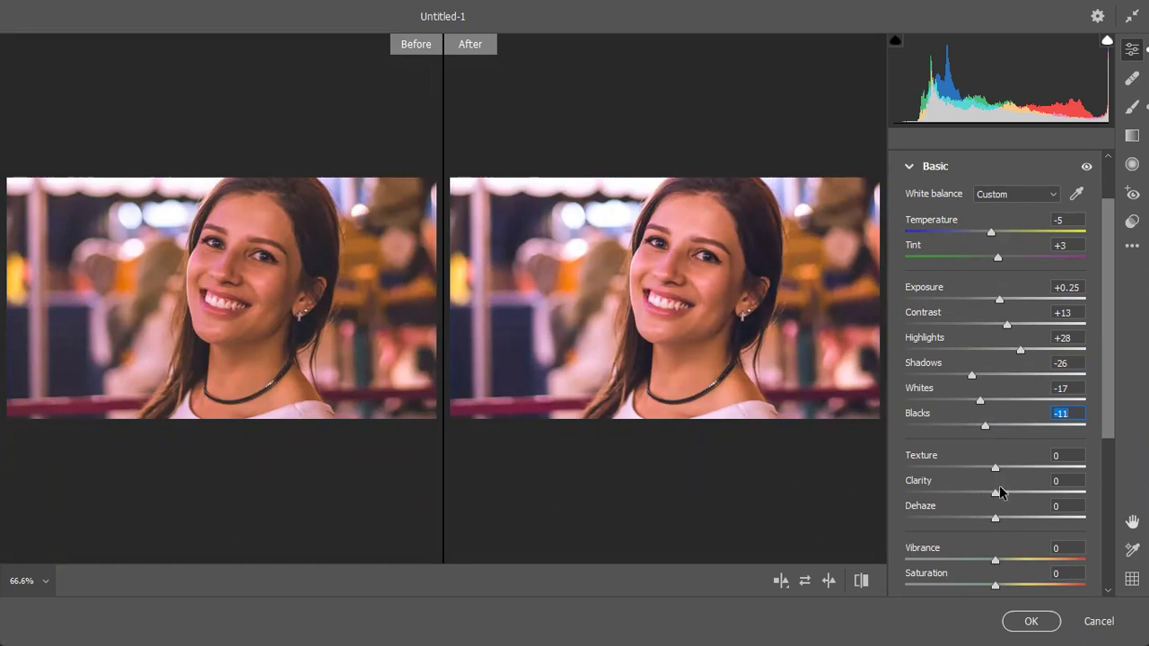
# Set the portrait's Clarity to +7 and Vibrance to +5.
pyautogui.moveTo(995, 497)
pyautogui.mouseDown()
pyautogui.moveTo(1084, 476)
pyautogui.moveTo(926, 508)
pyautogui.moveTo(1004, 500)
pyautogui.mouseUp()
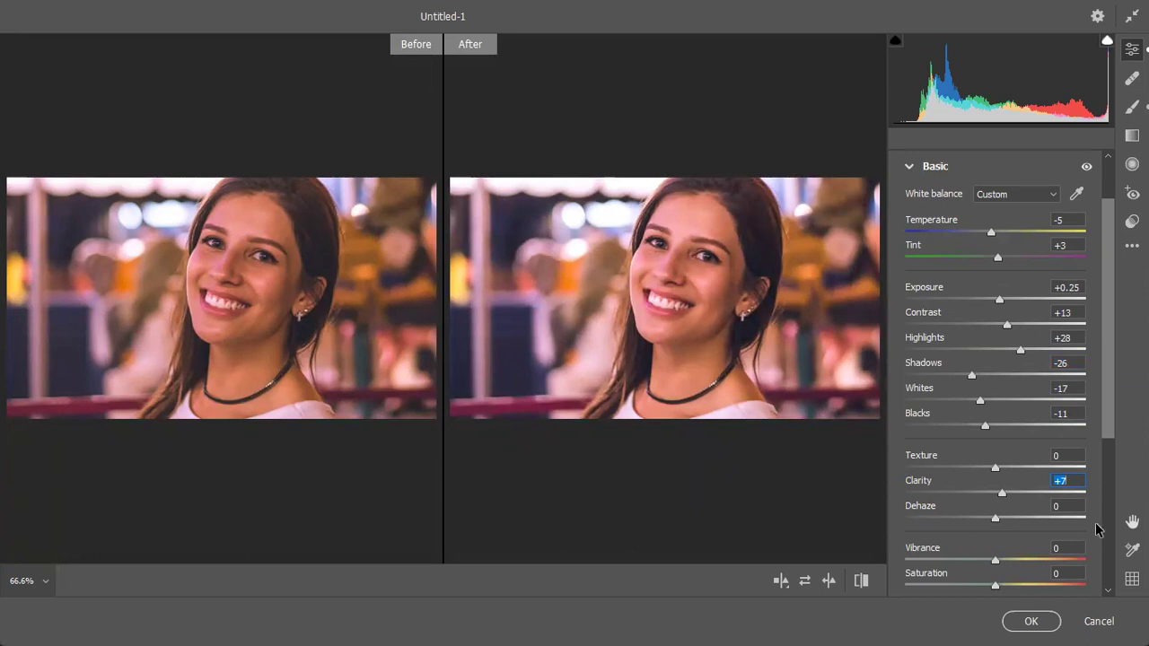
pyautogui.moveTo(1110, 415); pyautogui.dragTo(1108, 527)
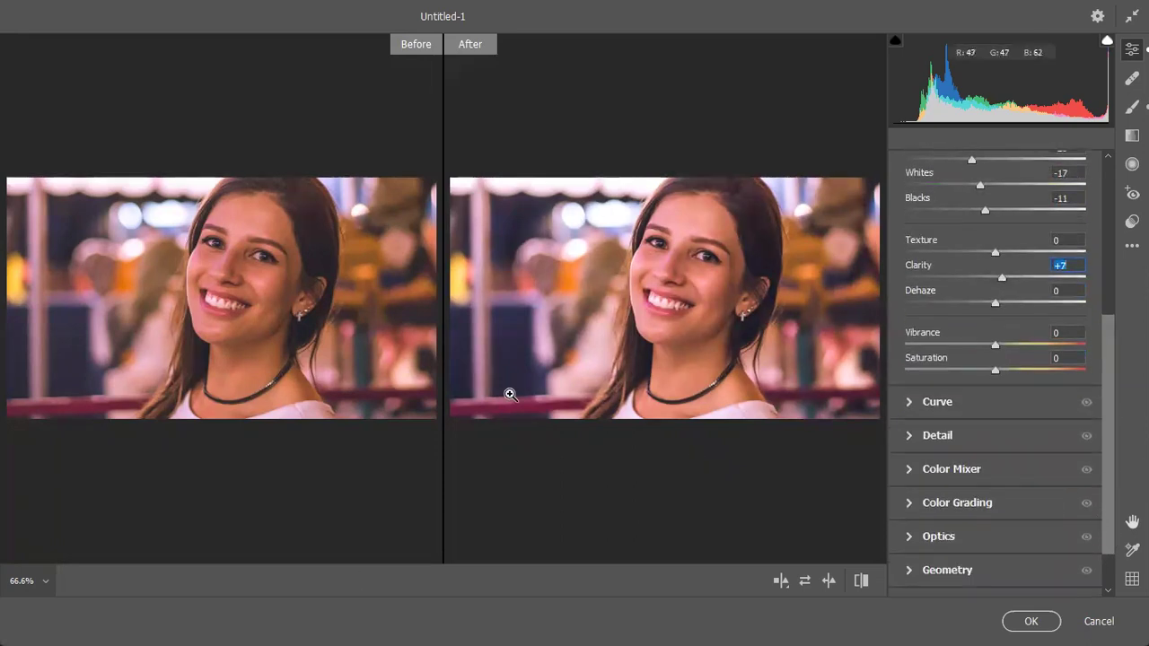
pyautogui.moveTo(996, 344)
pyautogui.mouseDown()
pyautogui.moveTo(1011, 344)
pyautogui.moveTo(999, 345)
pyautogui.mouseUp()
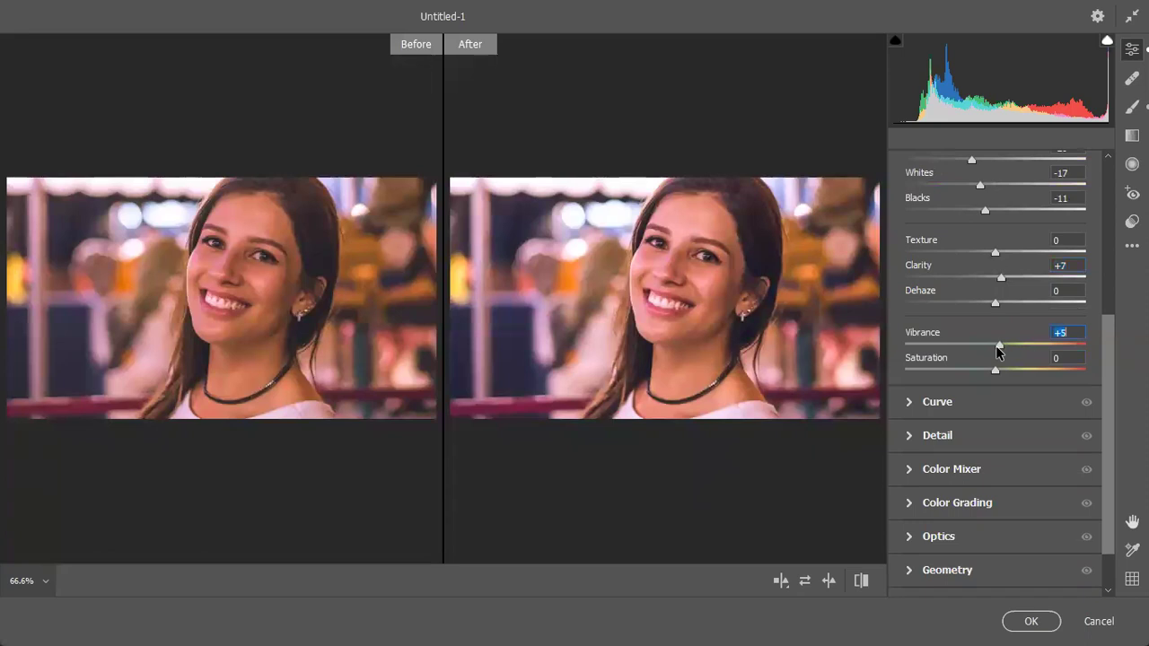
# Apply light Sharpening and light Noise Reduction to the portrait in the Detail settings, fine-tuning both at 100% zoom.
pyautogui.click(908, 402)
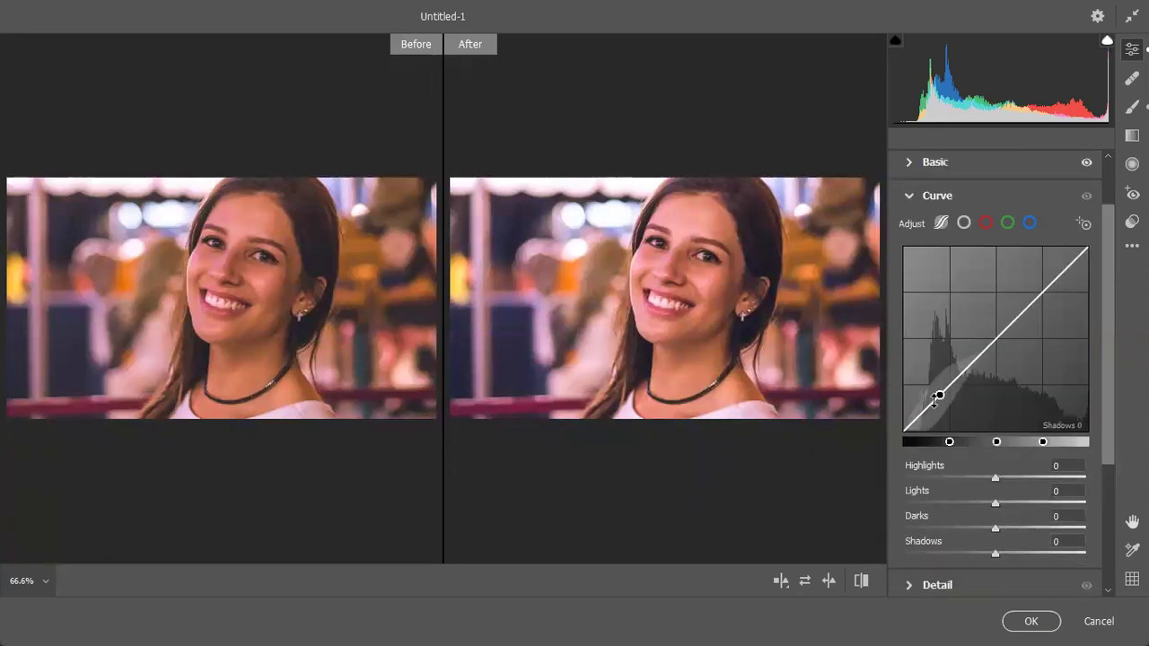
pyautogui.click(909, 193)
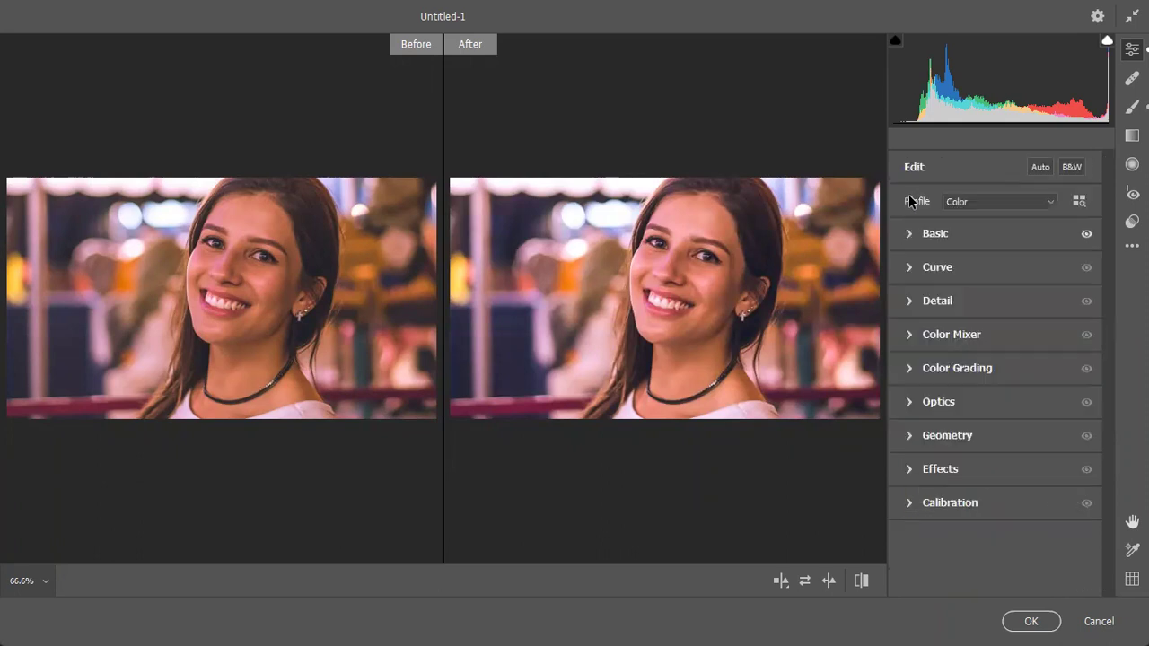
pyautogui.click(910, 303)
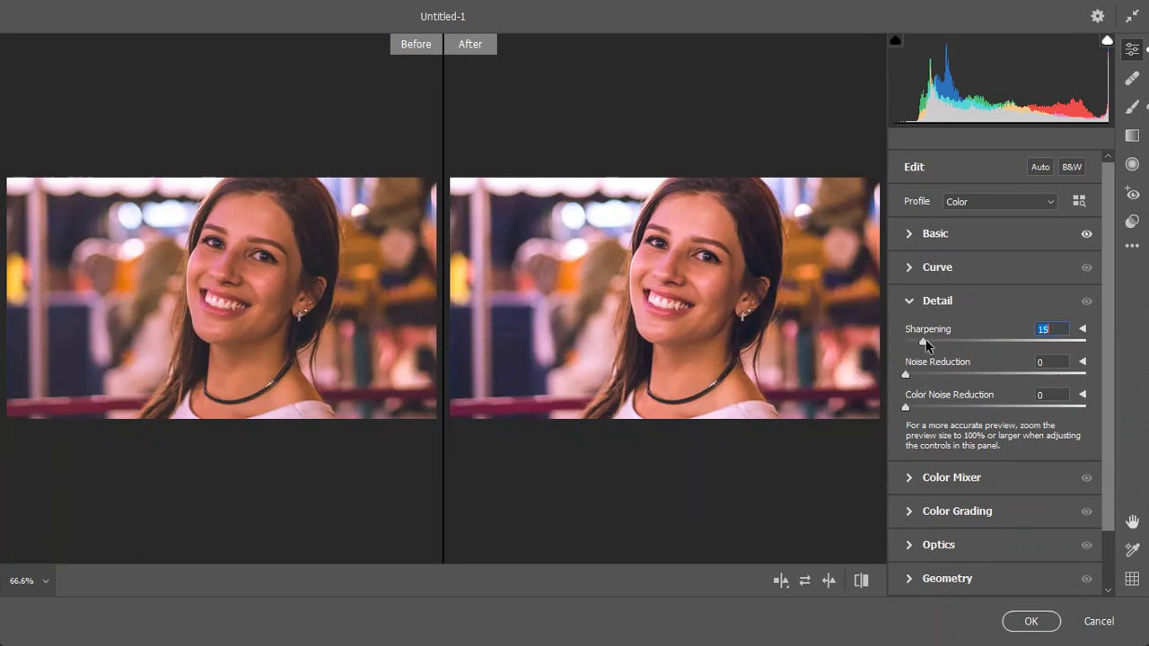
pyautogui.moveTo(922, 341); pyautogui.dragTo(1057, 372)
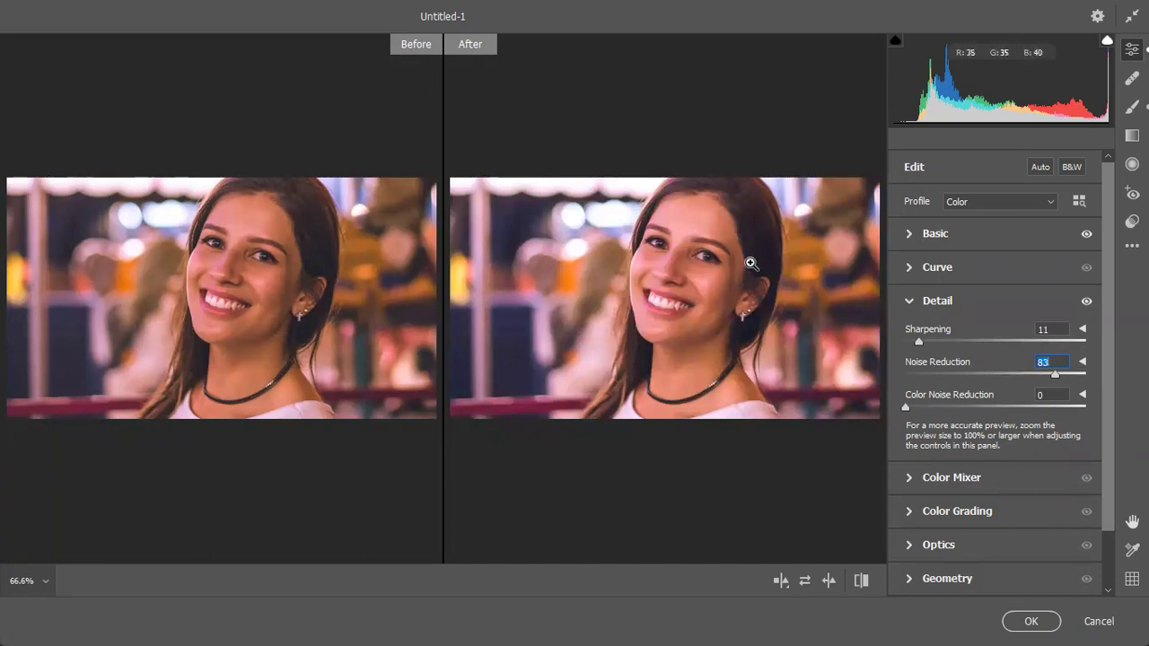
pyautogui.click(938, 372)
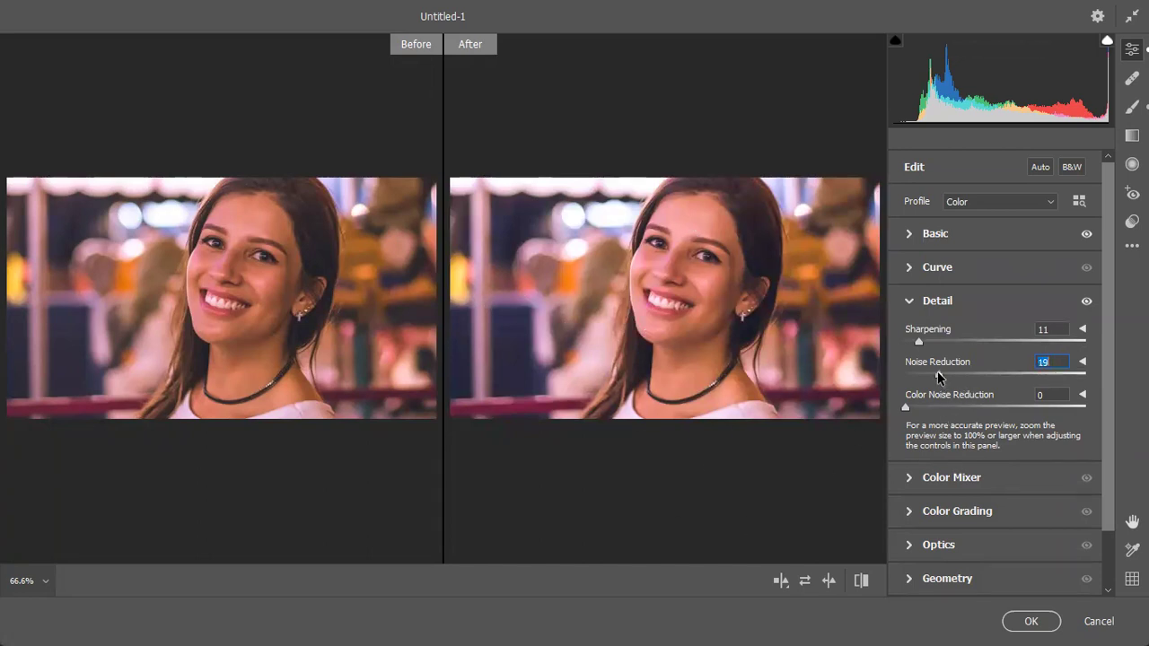
pyautogui.moveTo(939, 373); pyautogui.dragTo(920, 377)
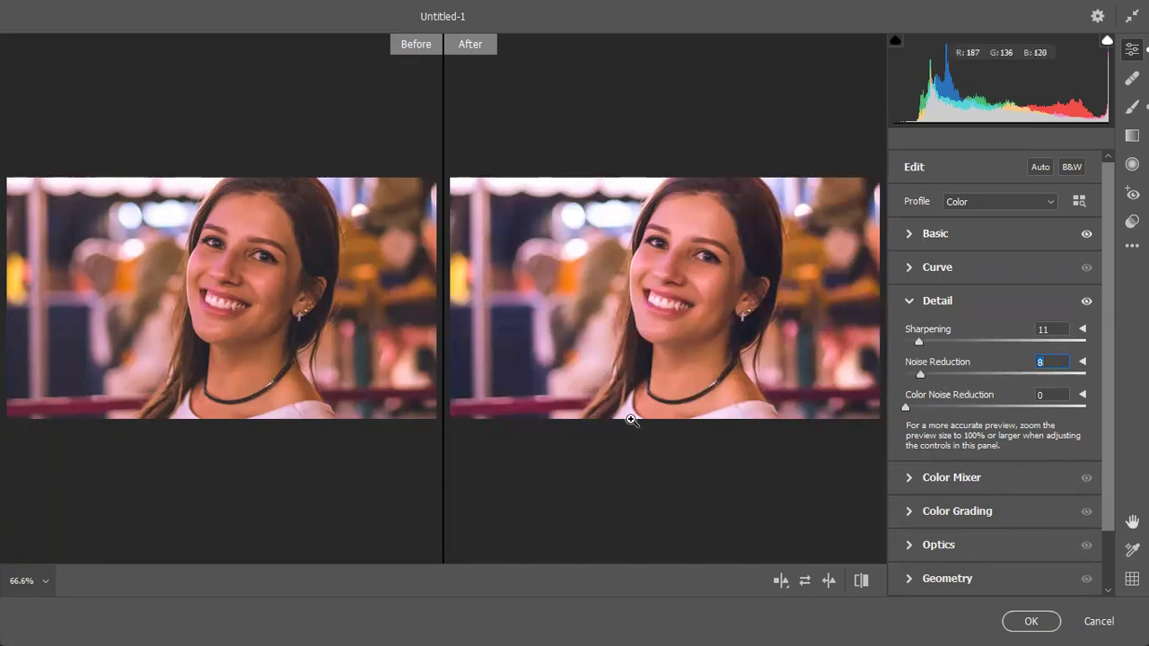
pyautogui.click(726, 241)
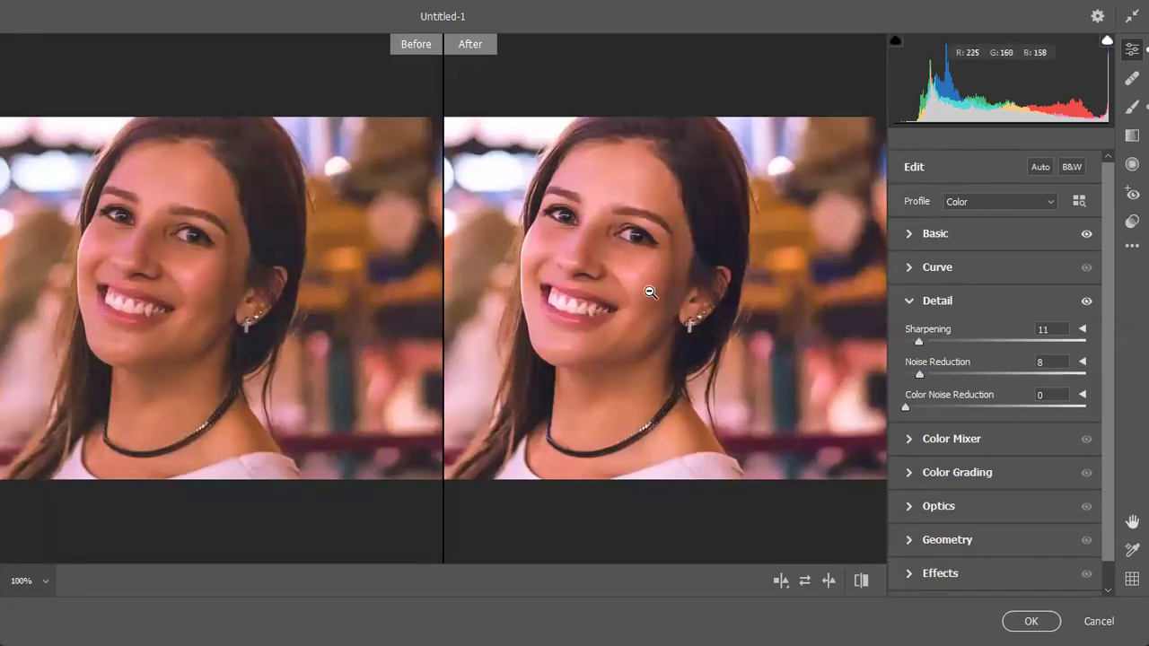
pyautogui.moveTo(922, 373); pyautogui.dragTo(932, 376)
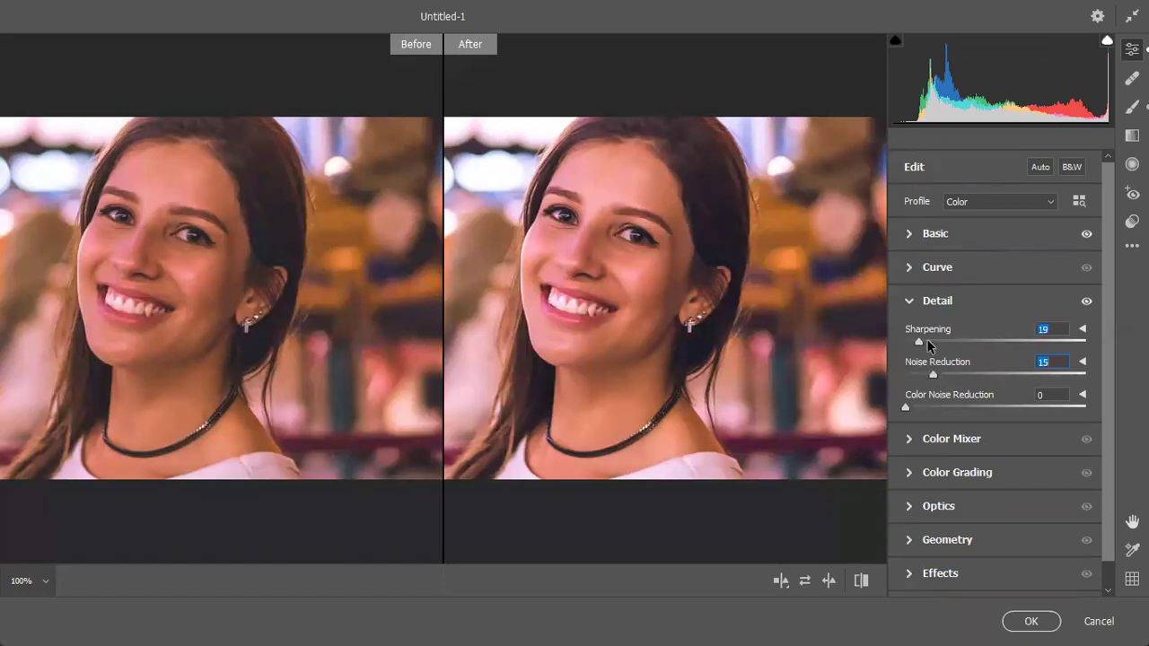
pyautogui.moveTo(928, 342); pyautogui.dragTo(1037, 348)
pyautogui.moveTo(930, 341)
pyautogui.mouseDown()
pyautogui.moveTo(946, 342)
pyautogui.moveTo(935, 342)
pyautogui.mouseUp()
pyautogui.click(925, 374)
# Try shifting the Reds hue in the Color Mixer's HSL settings, then reset it.
pyautogui.click(910, 439)
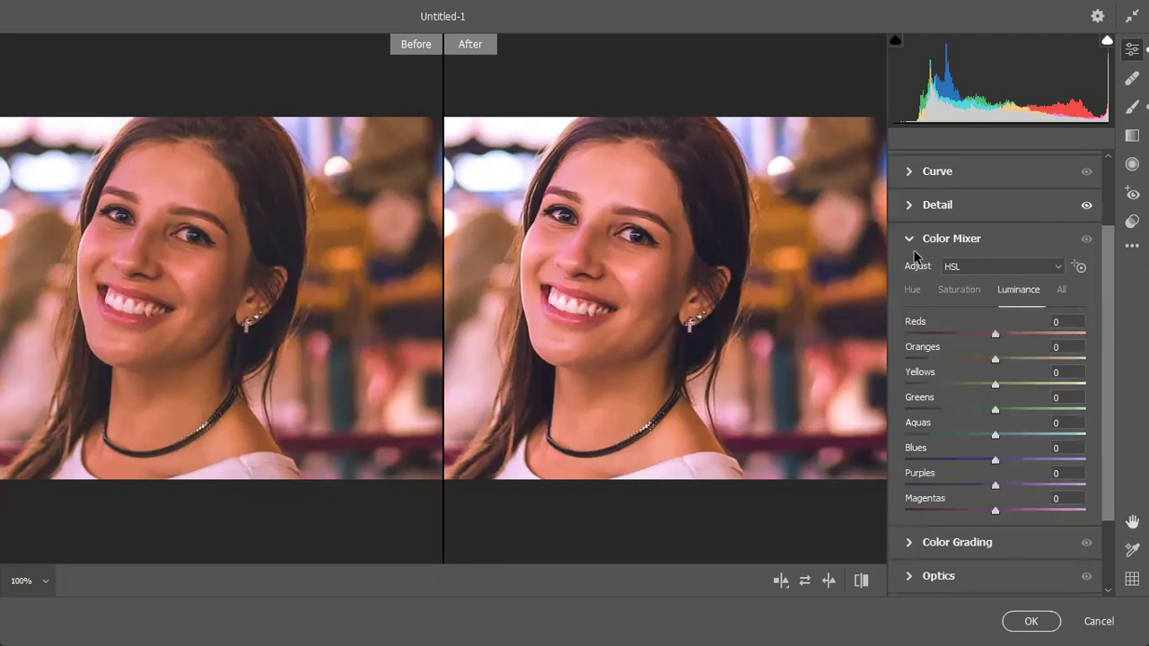
pyautogui.click(914, 289)
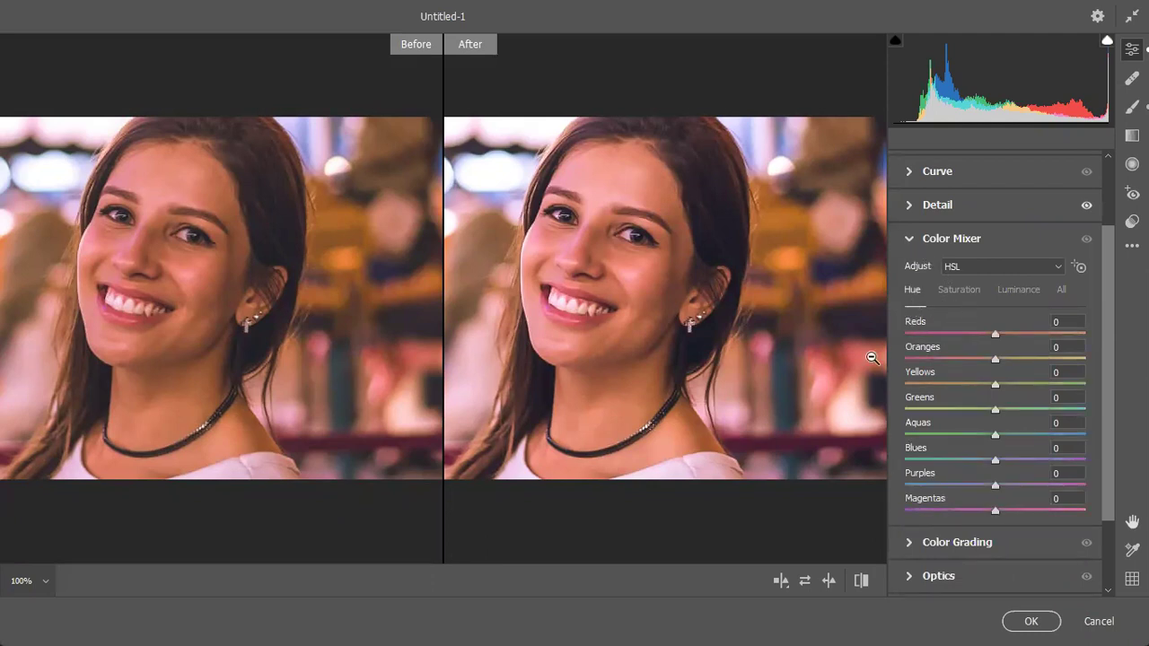
pyautogui.keyDown('alt'); pyautogui.click(503, 344); pyautogui.keyUp('alt')
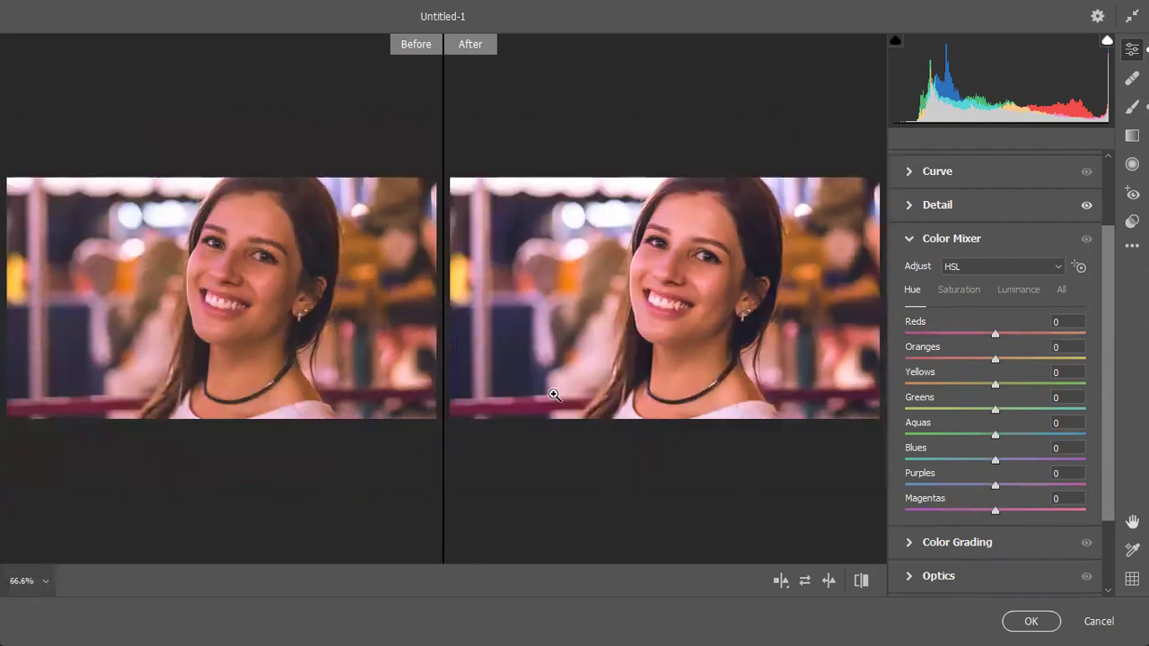
pyautogui.click(675, 306)
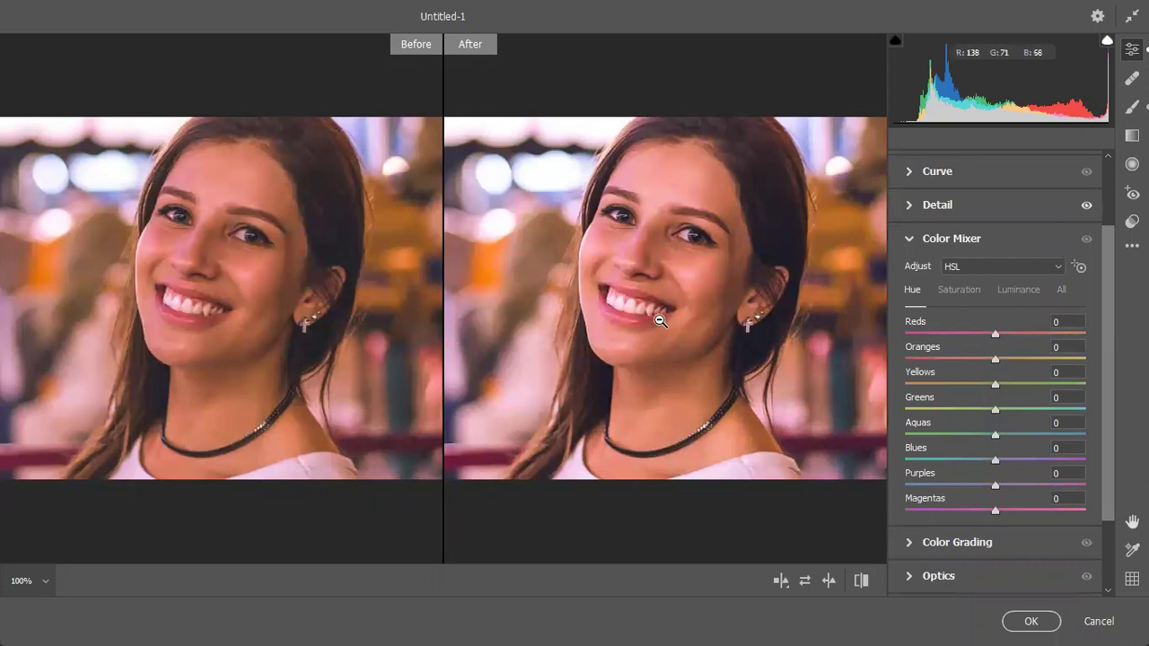
pyautogui.scroll(2, 979, 413)
pyautogui.scroll(-2, 979, 377)
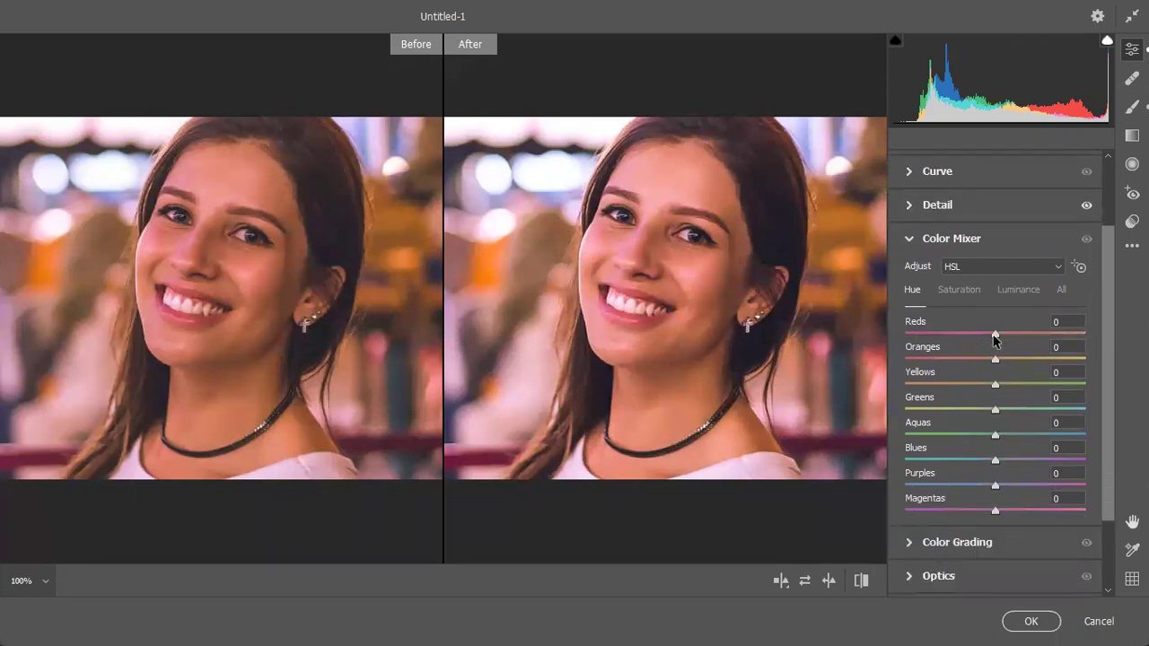
pyautogui.moveTo(995, 338); pyautogui.dragTo(930, 335)
pyautogui.doubleClick(930, 335)
# Set the Color Mixer saturation of Reds to -8, Oranges to +7 and Greens to +5.
pyautogui.click(969, 289)
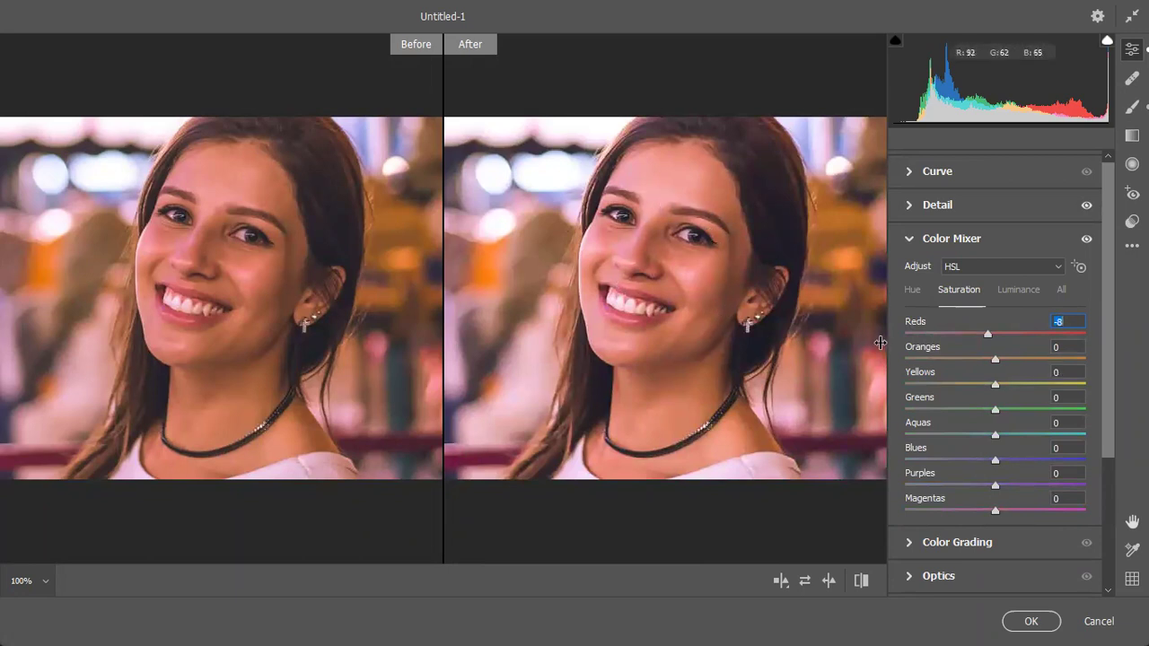
pyautogui.click(1052, 346)
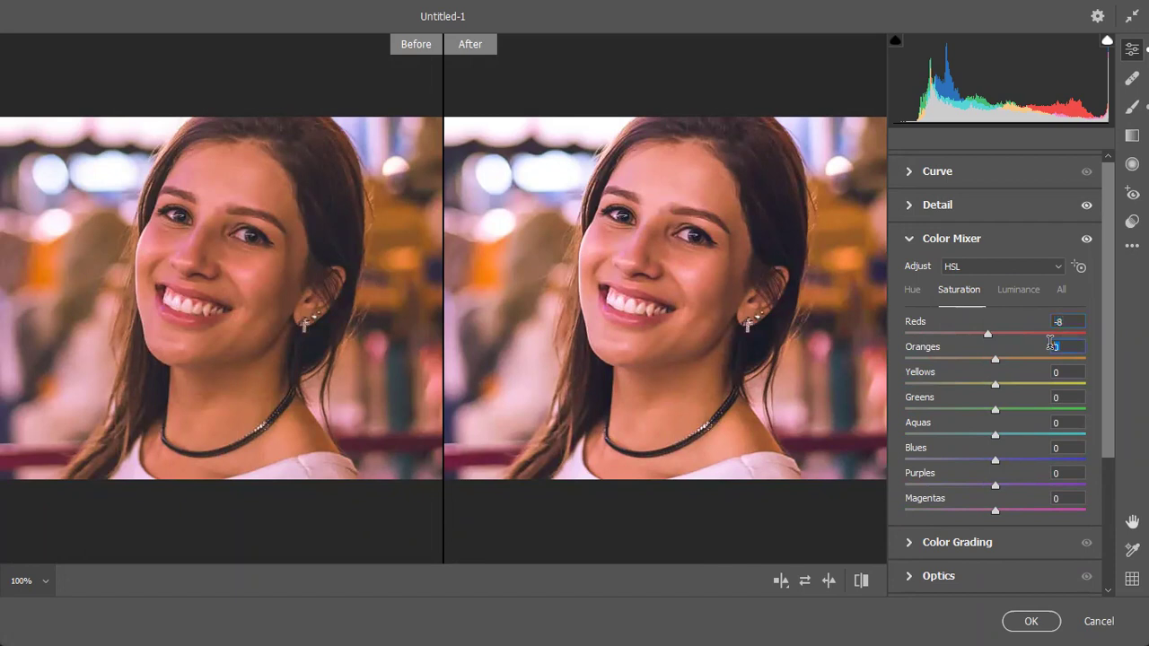
pyautogui.write('9')
pyautogui.press('Return')
pyautogui.press('Left')
pyautogui.press('Down')
pyautogui.press('Down')
pyautogui.press('Tab')
pyautogui.press('Tab')
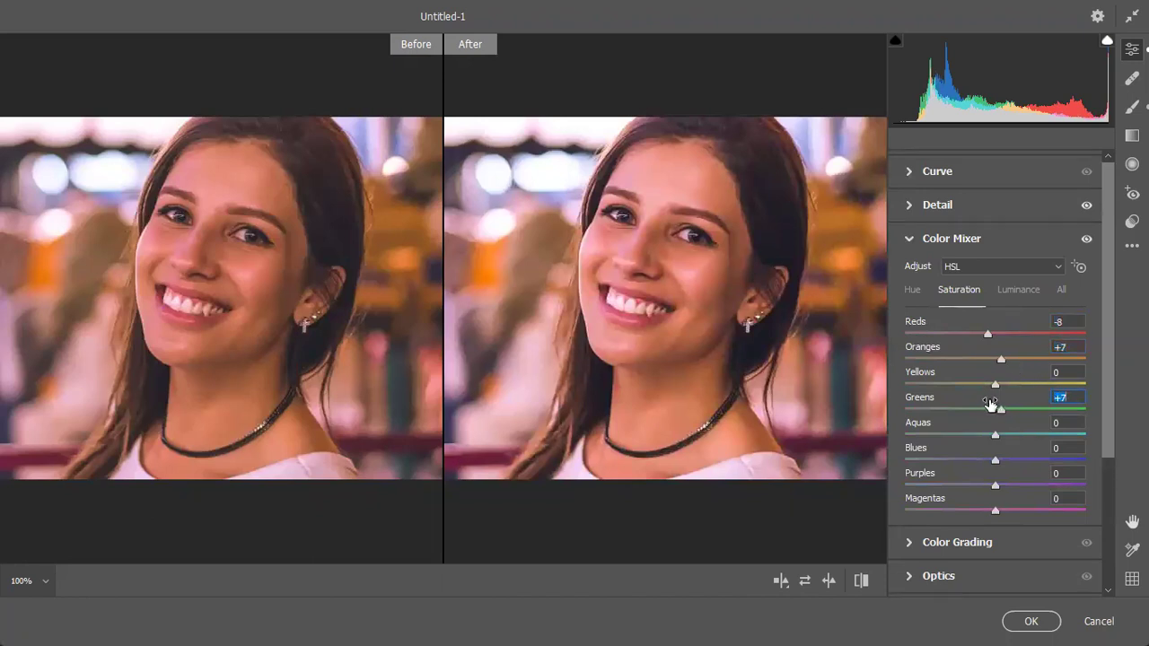
pyautogui.keyDown('alt'); pyautogui.click(726, 347); pyautogui.keyUp('alt')
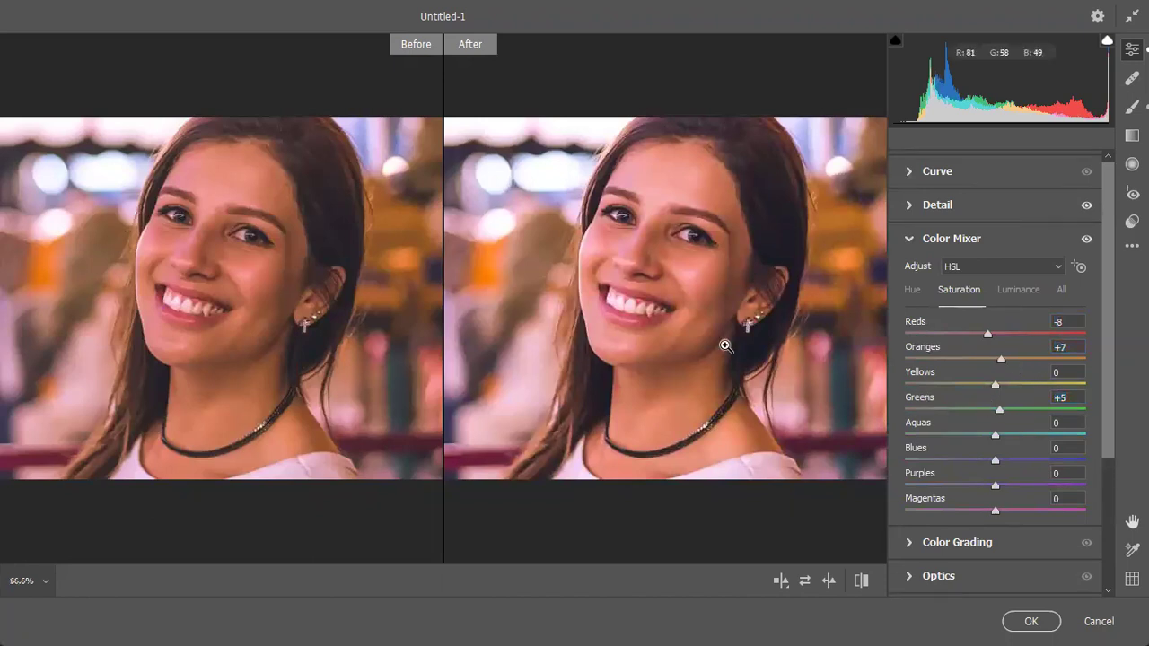
# Reset the Reds saturation in the Color Mixer to 0.
pyautogui.click(1068, 322)
pyautogui.doubleClick(967, 336)
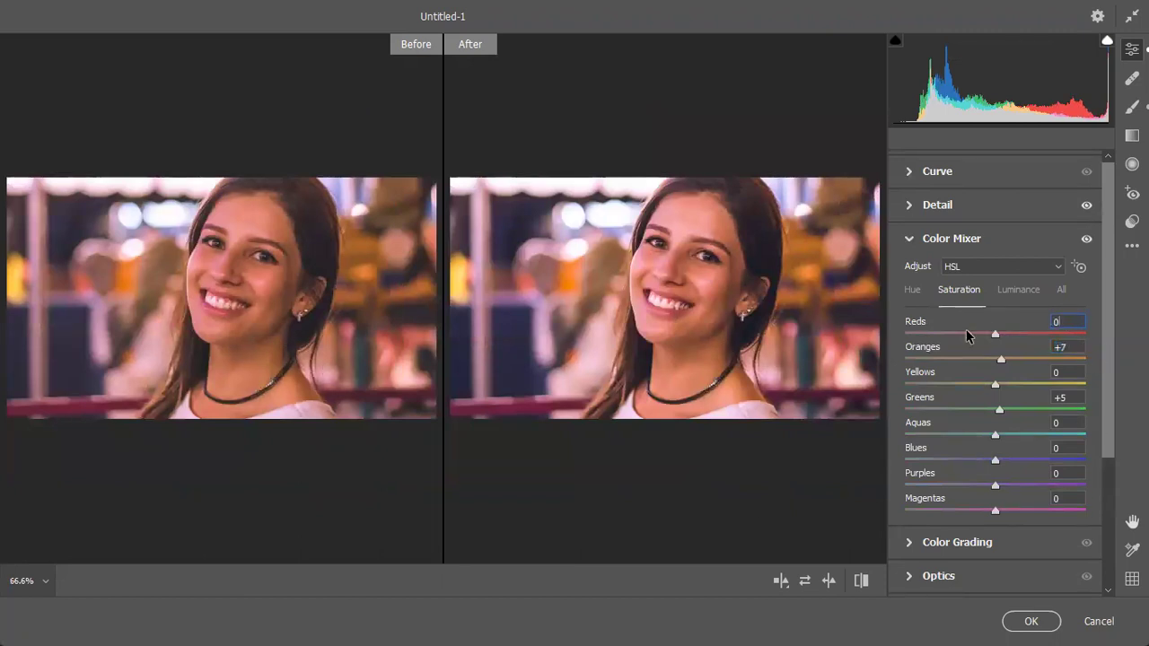
pyautogui.click(1059, 322)
# Review the Color Mixer luminance, Color Grading, Optics, Effects and Calibration settings, and apply the Camera Raw Filter.
pyautogui.click(1017, 290)
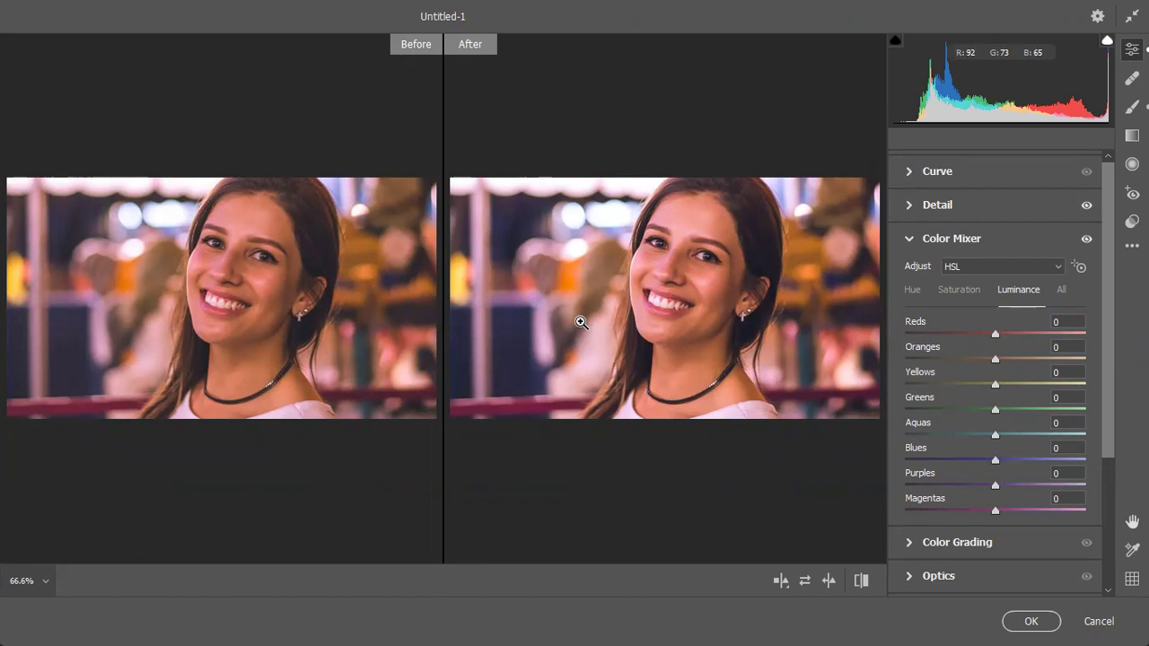
pyautogui.click(917, 545)
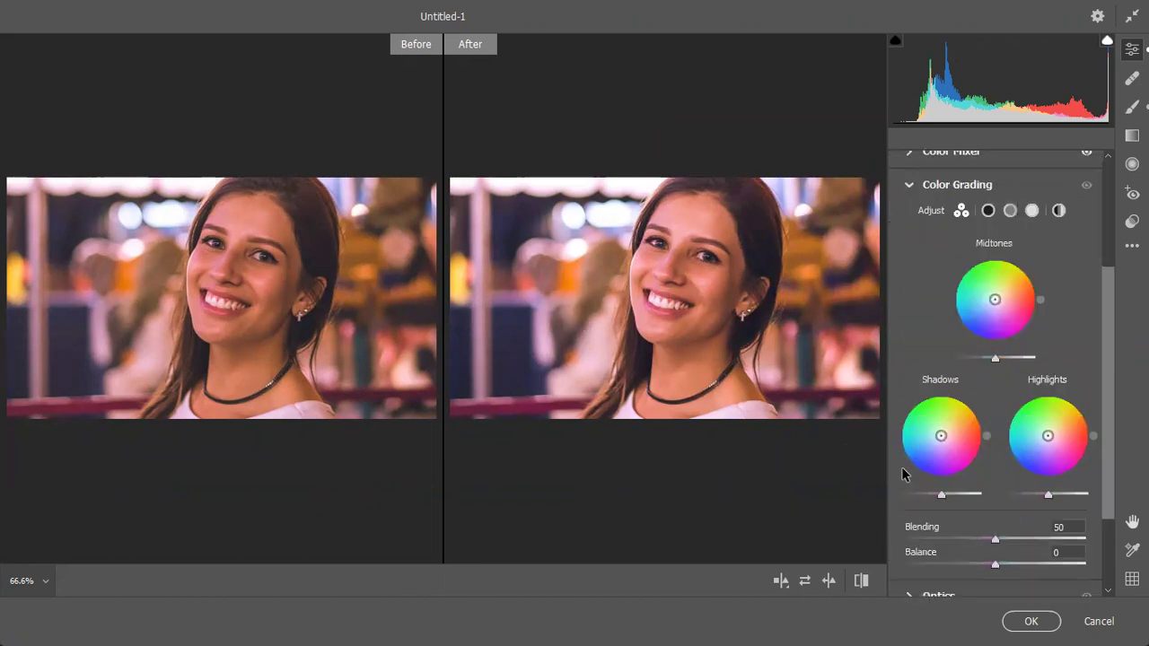
pyautogui.click(910, 592)
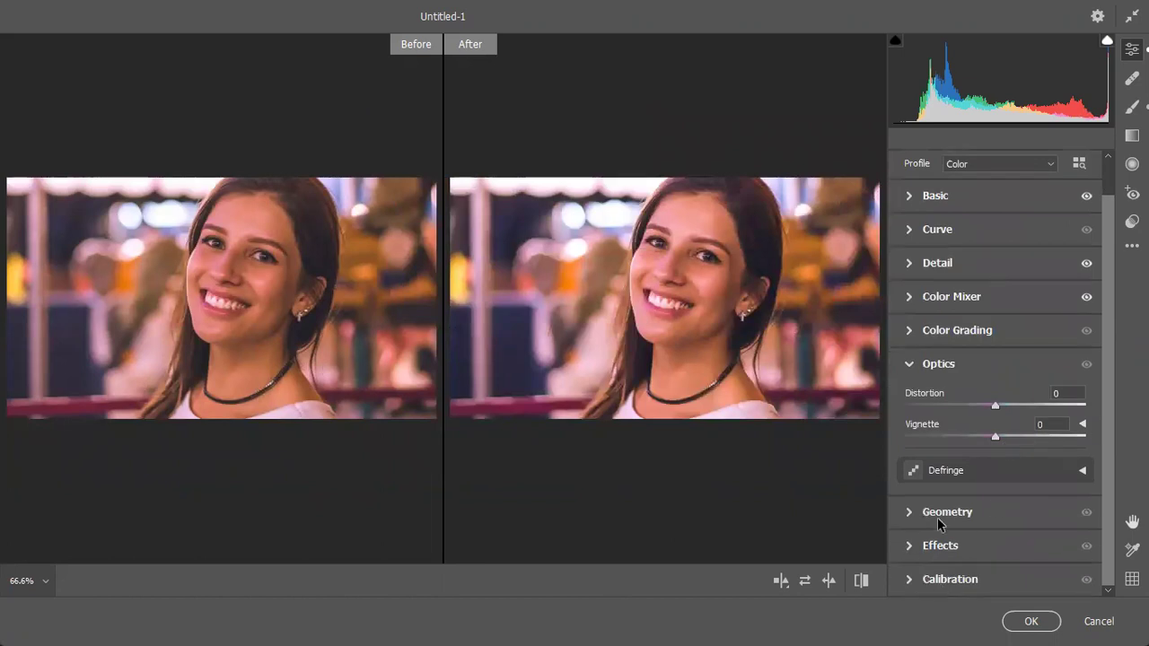
pyautogui.click(910, 548)
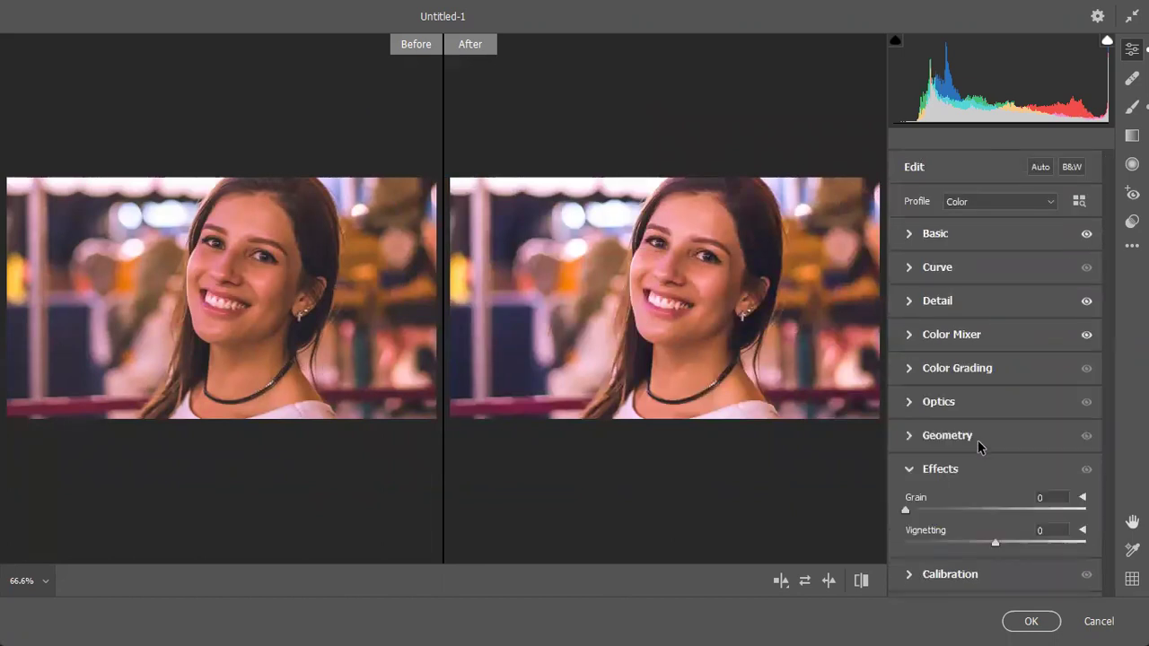
pyautogui.click(910, 576)
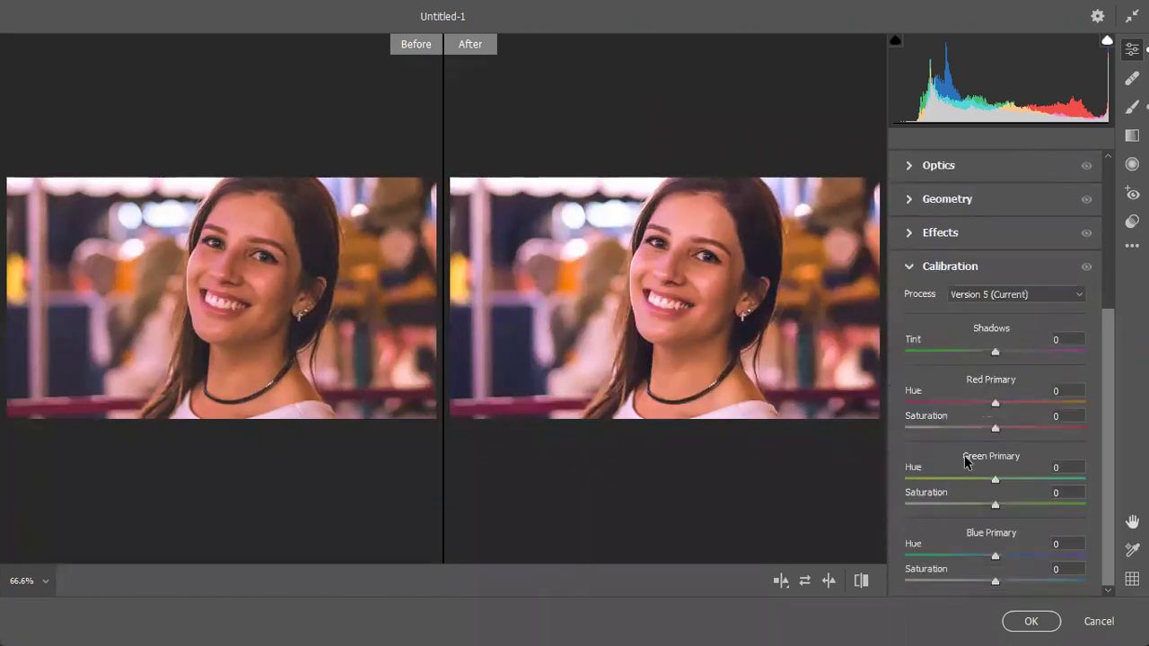
pyautogui.click(1031, 621)
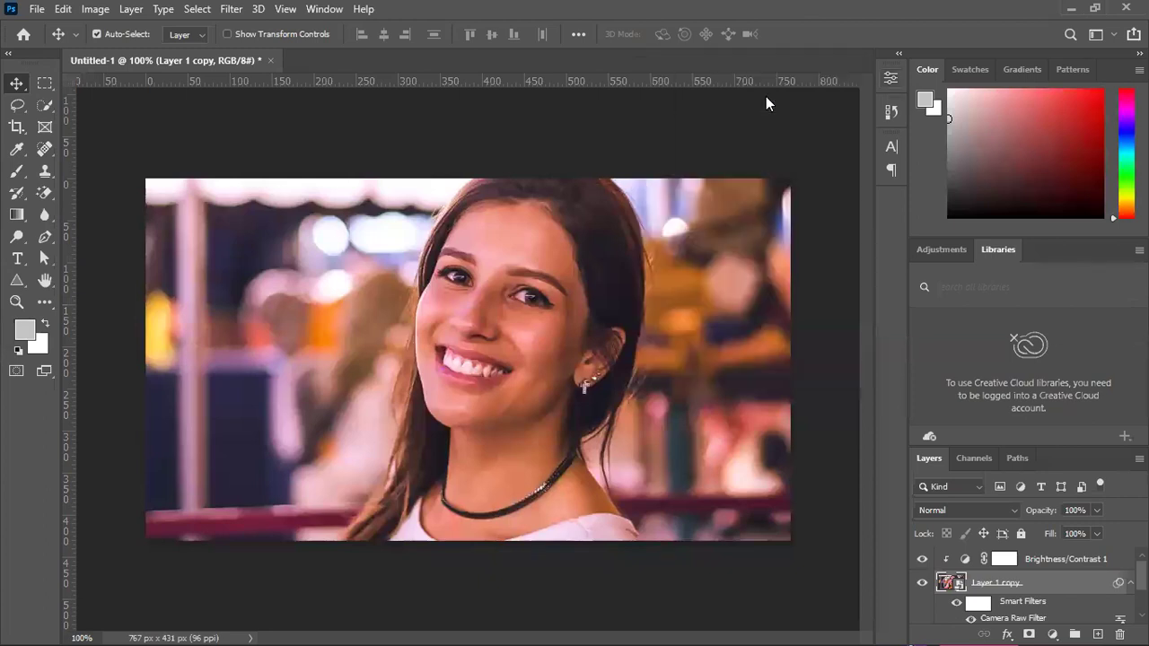
# Toggle the visibility of Layer 1 copy's smart filters repeatedly to compare the portrait before and after, leaving them visible.
pyautogui.scroll(-1, 952, 584)
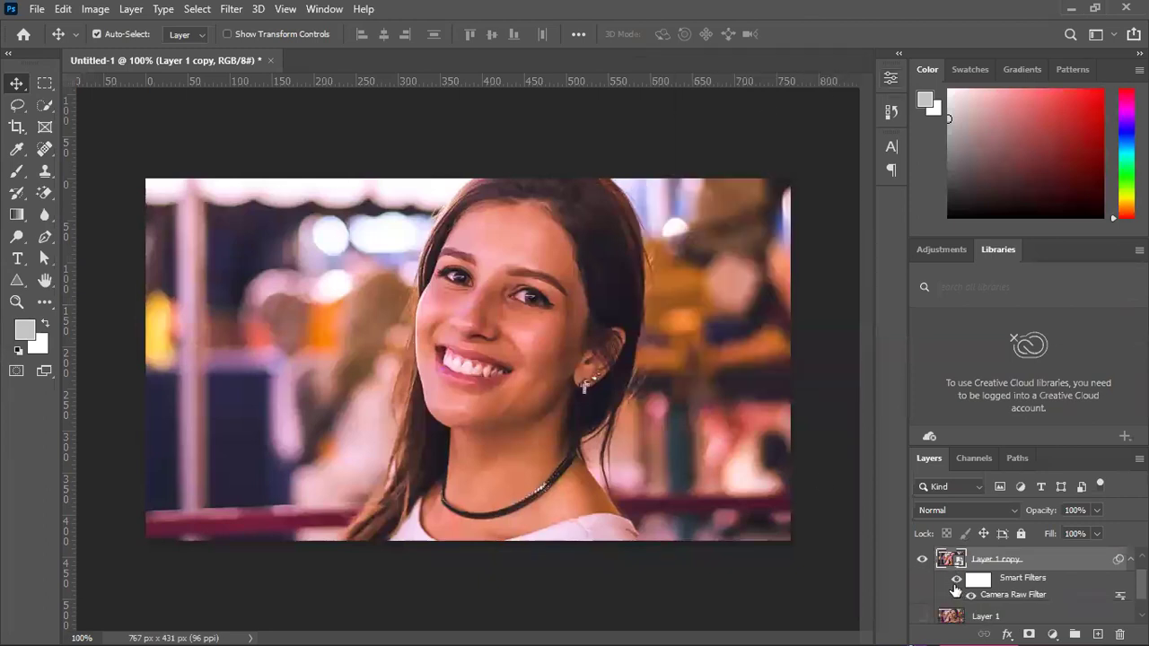
pyautogui.click(956, 586)
pyautogui.click(956, 586)
pyautogui.click(955, 586)
pyautogui.click(955, 586)
pyautogui.click(956, 585)
pyautogui.click(955, 586)
pyautogui.click(955, 585)
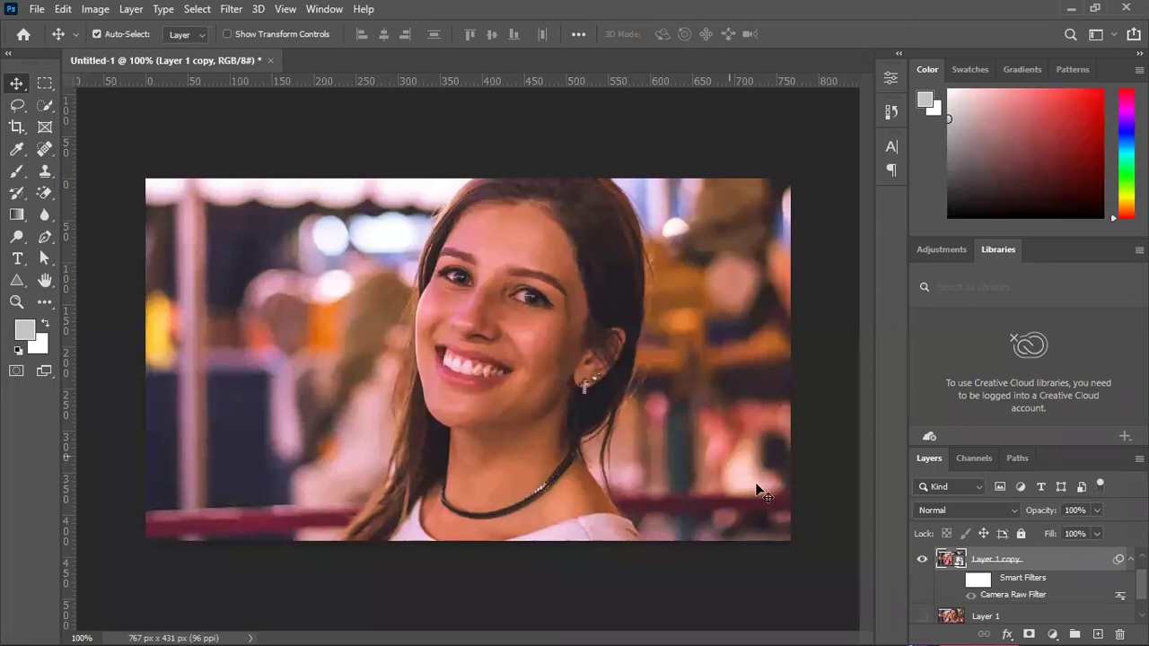
pyautogui.click(955, 583)
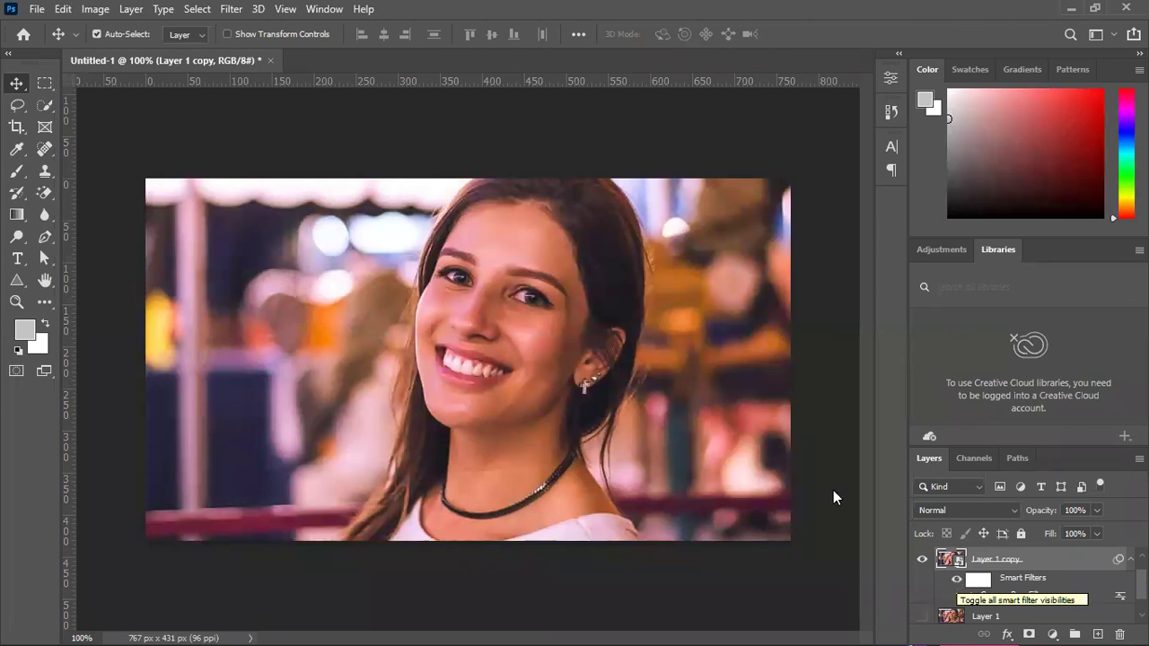
pyautogui.click(957, 579)
pyautogui.click(956, 580)
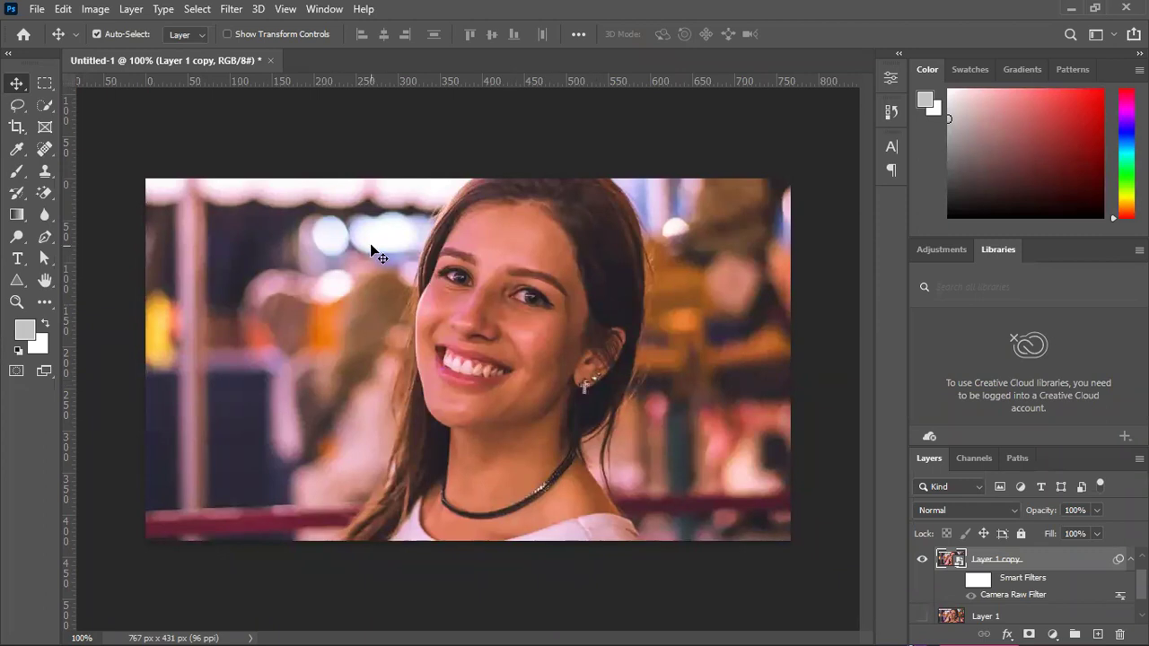
pyautogui.click(957, 580)
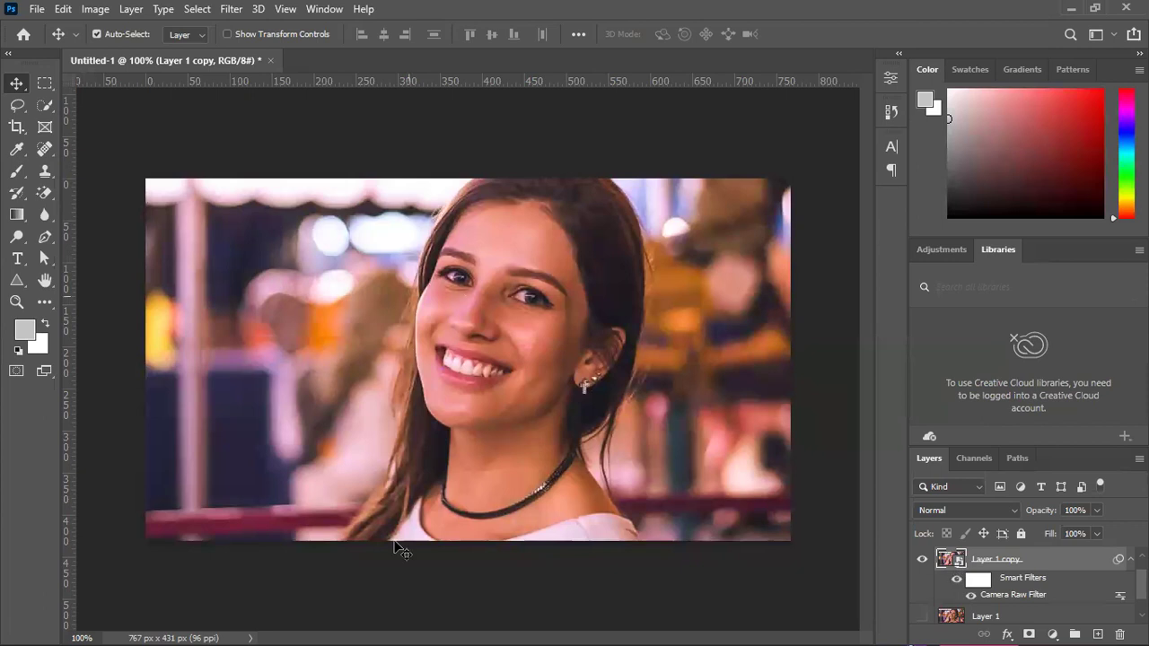
pyautogui.click(957, 580)
pyautogui.click(957, 580)
pyautogui.click(957, 580)
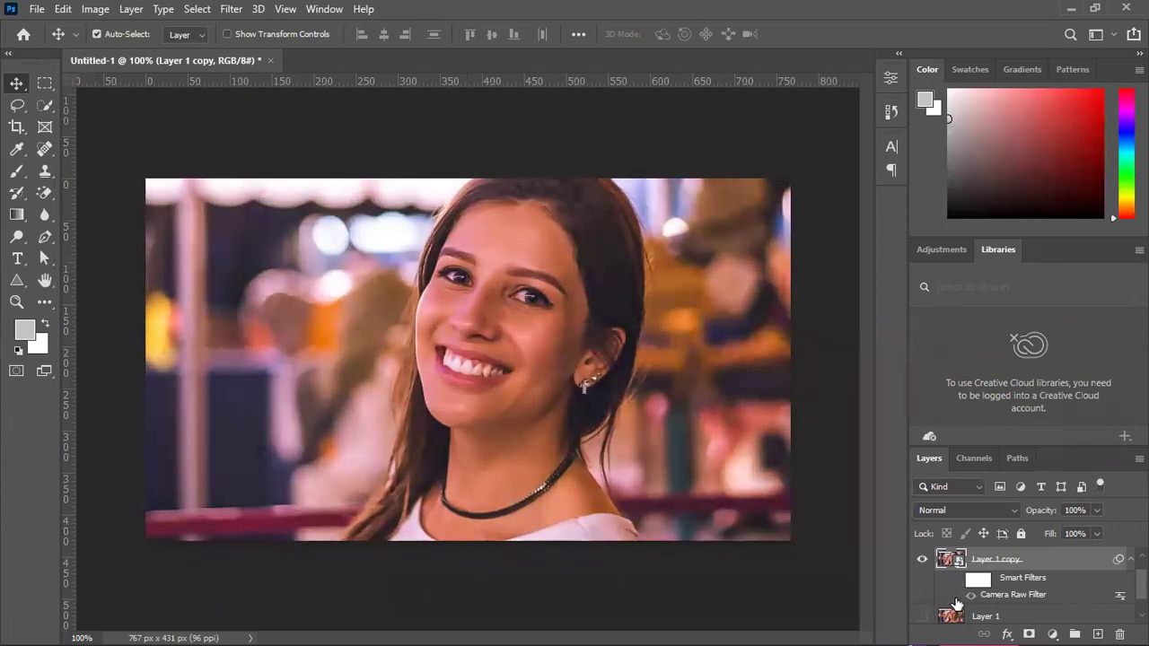
pyautogui.click(957, 580)
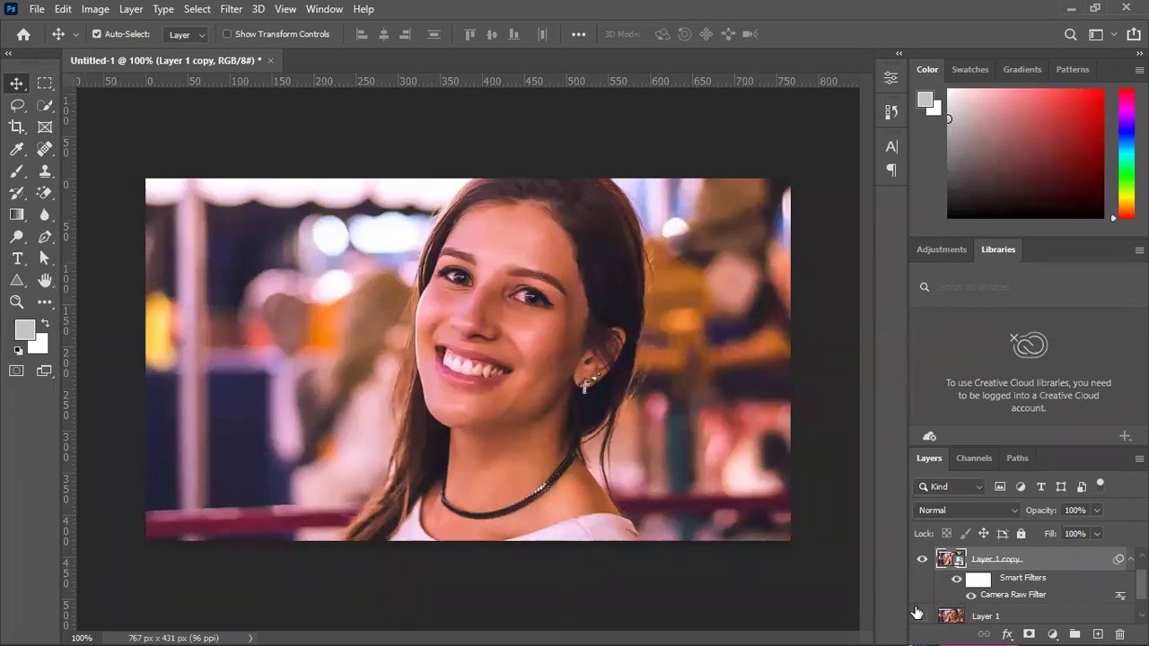
pyautogui.click(958, 582)
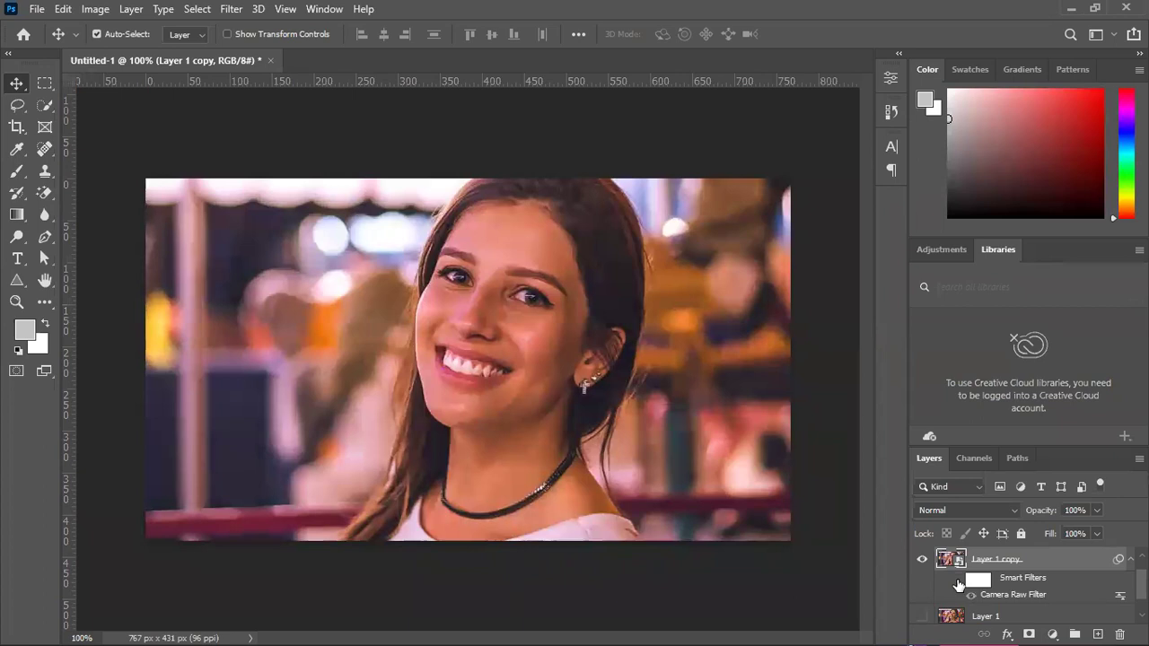
pyautogui.click(958, 582)
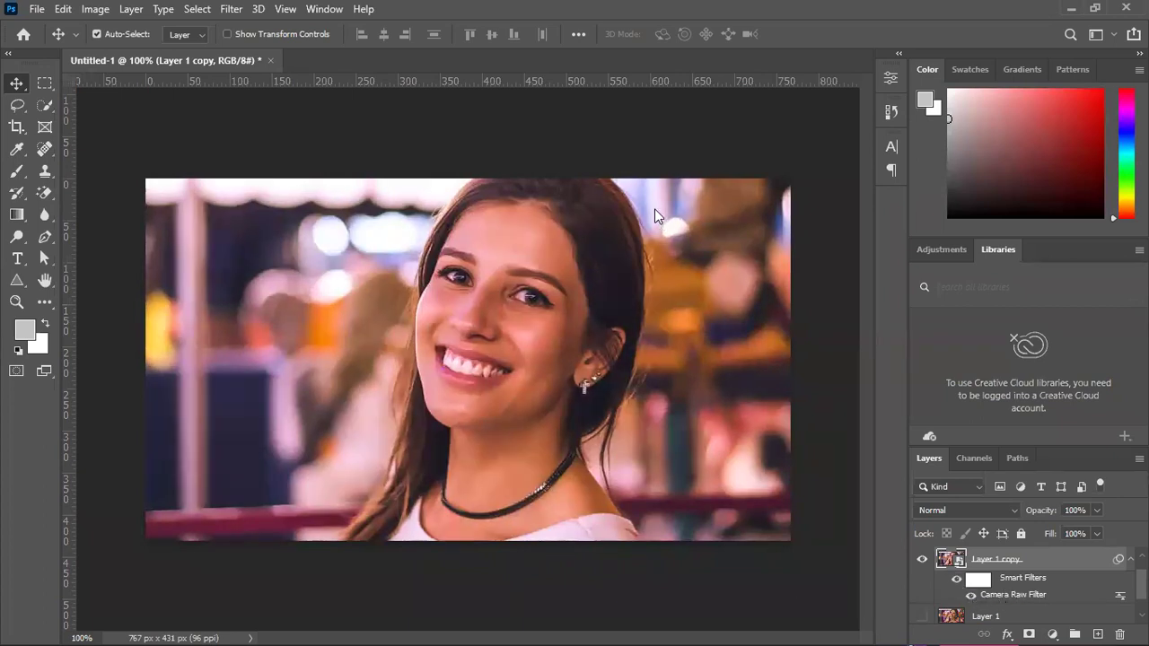
# Reopen Layer 1 copy's Camera Raw Filter in the before/after view and set Temperature and Tint to 0.
pyautogui.doubleClick(1013, 595)
pyautogui.click(915, 234)
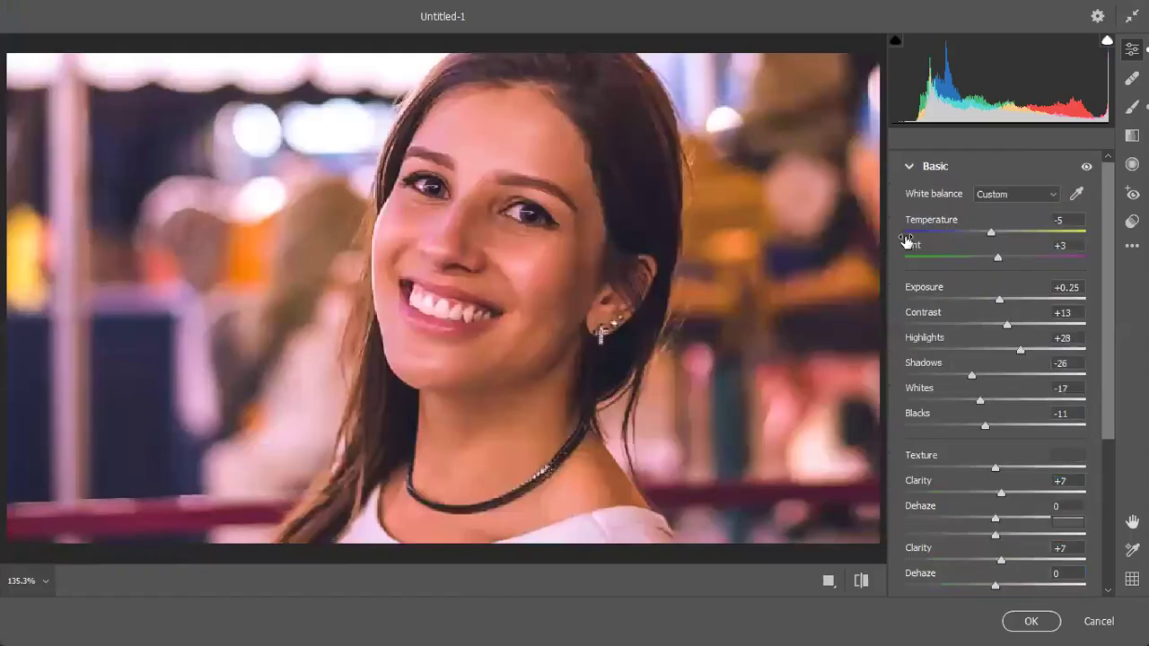
pyautogui.click(829, 582)
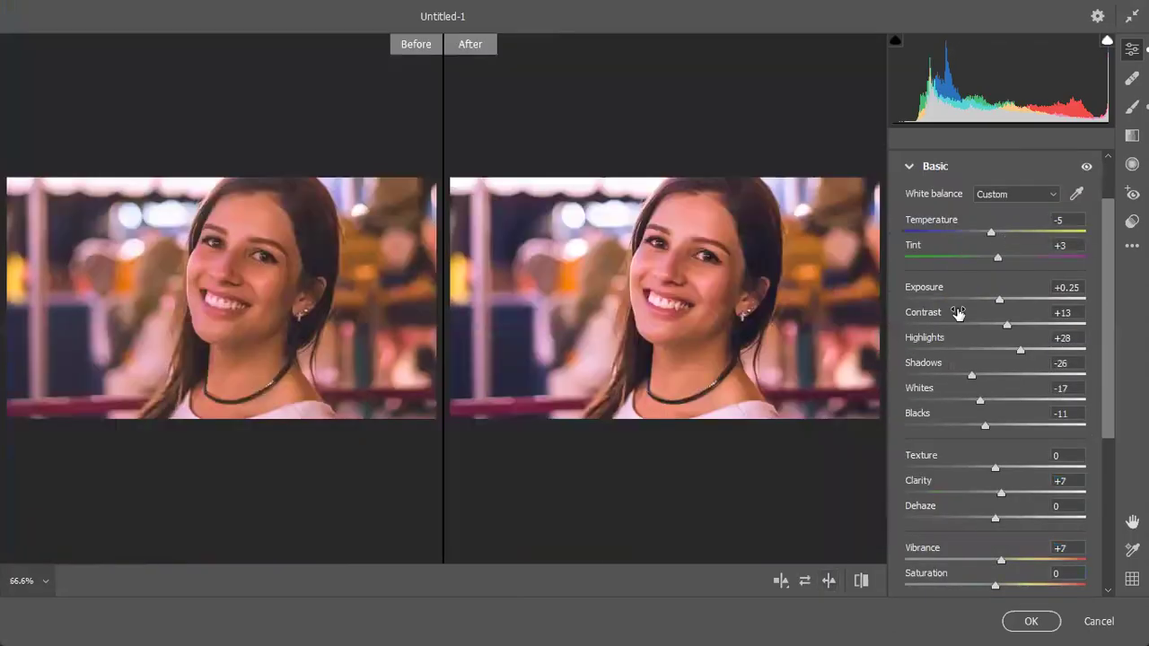
pyautogui.click(1064, 220)
pyautogui.write('0')
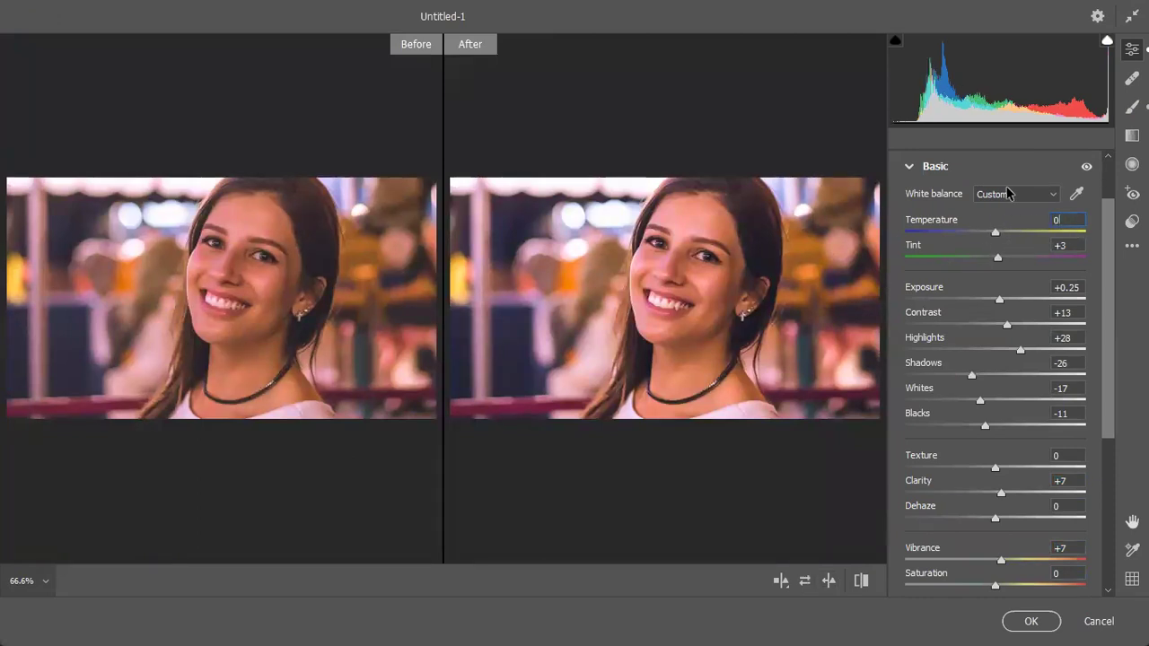
pyautogui.click(1071, 250)
pyautogui.write('0')
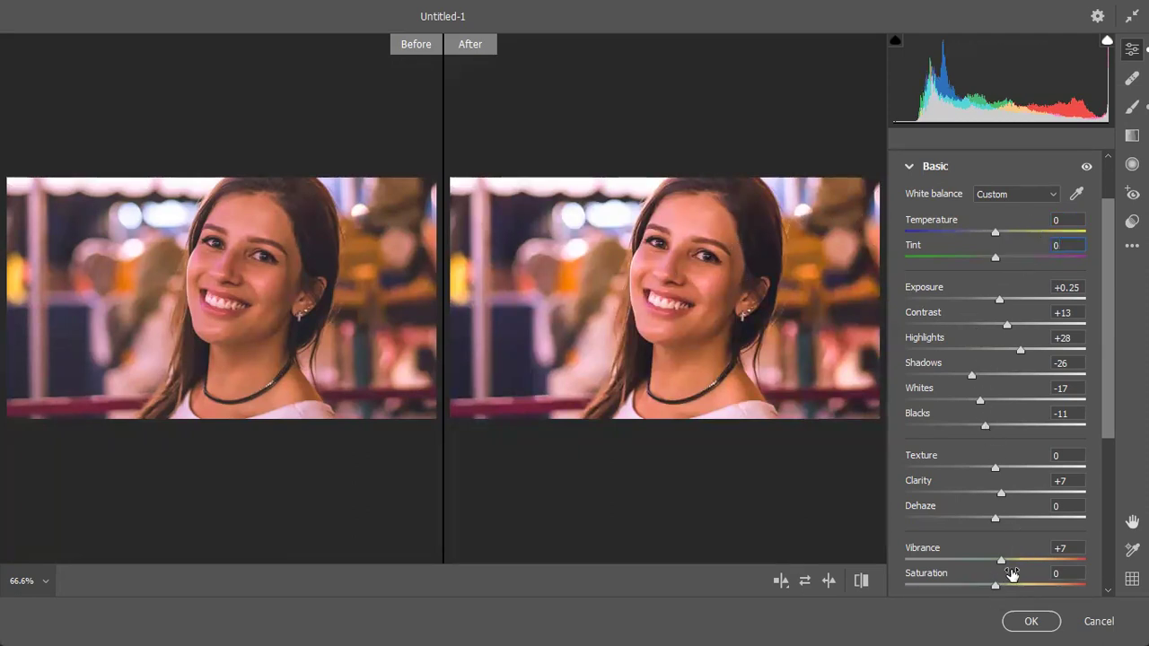
# Set Vibrance to 0 and apply the revised Camera Raw Filter.
pyautogui.click(1064, 549)
pyautogui.write('0')
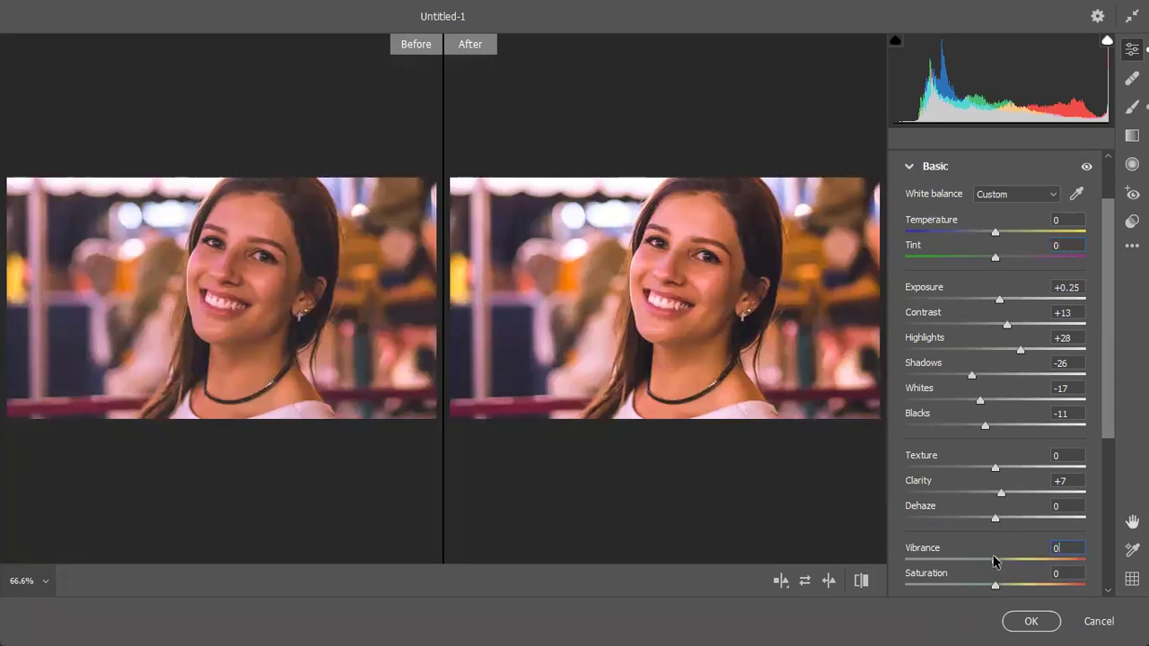
pyautogui.click(1042, 623)
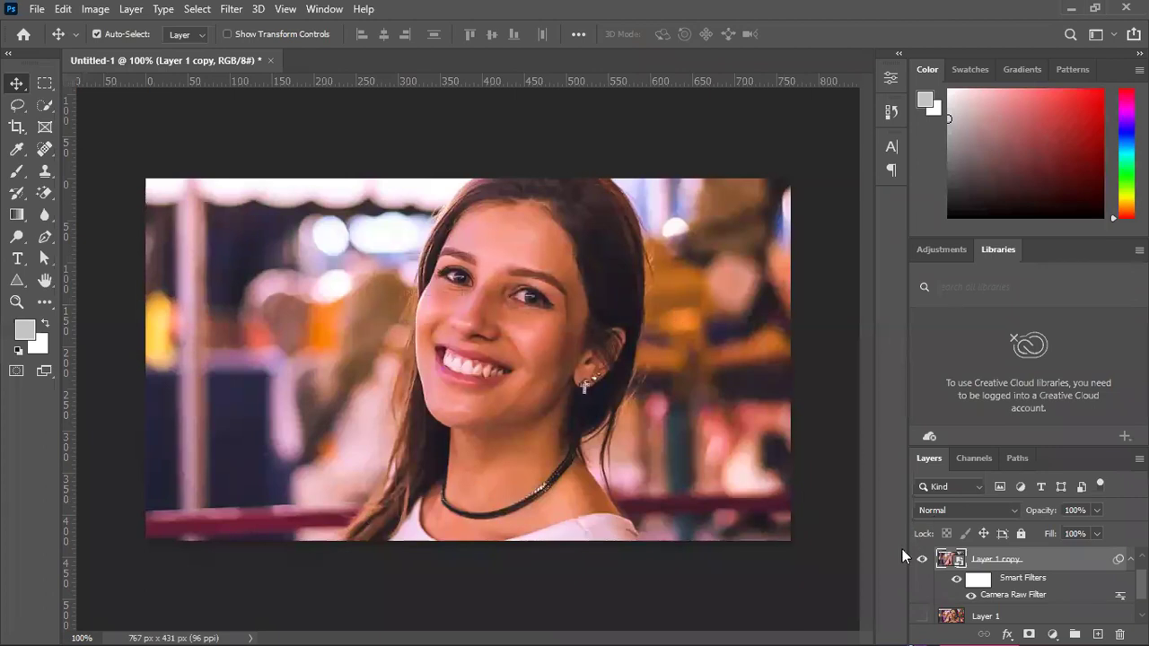
# Compare the revised portrait with and without the smart filters, leaving them visible.
pyautogui.click(958, 579)
pyautogui.click(958, 580)
pyautogui.click(958, 580)
pyautogui.click(958, 580)
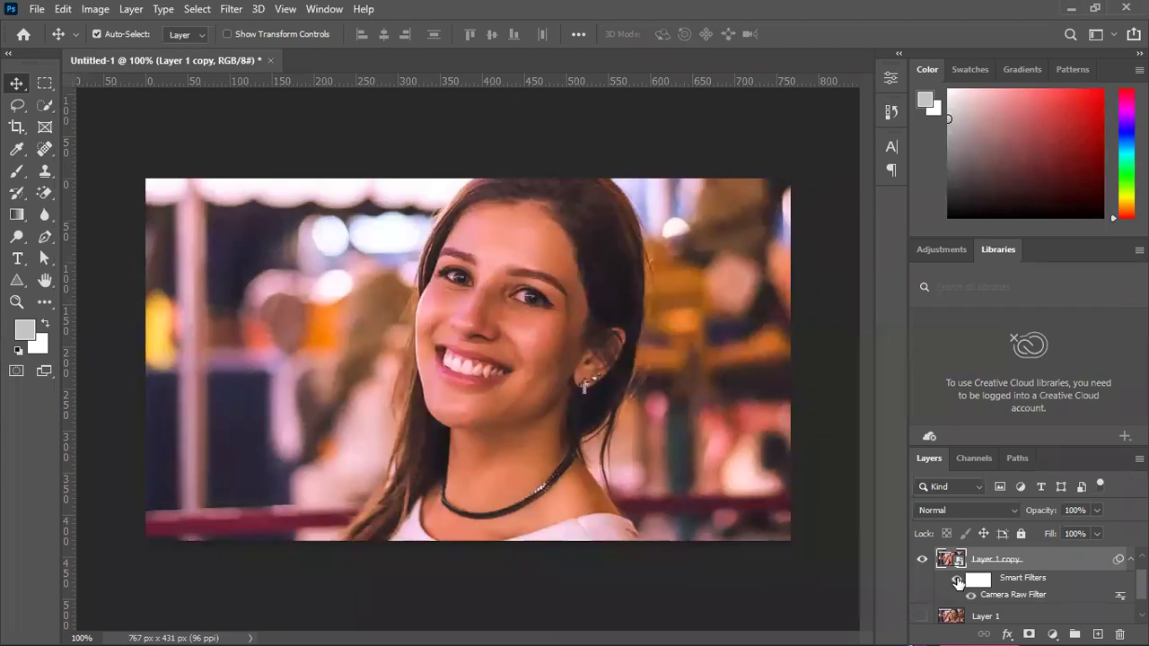
# Add a Hue/Saturation adjustment layer clipped to Layer 1 copy and activate its on-image targeted adjustment tool.
pyautogui.click(1054, 632)
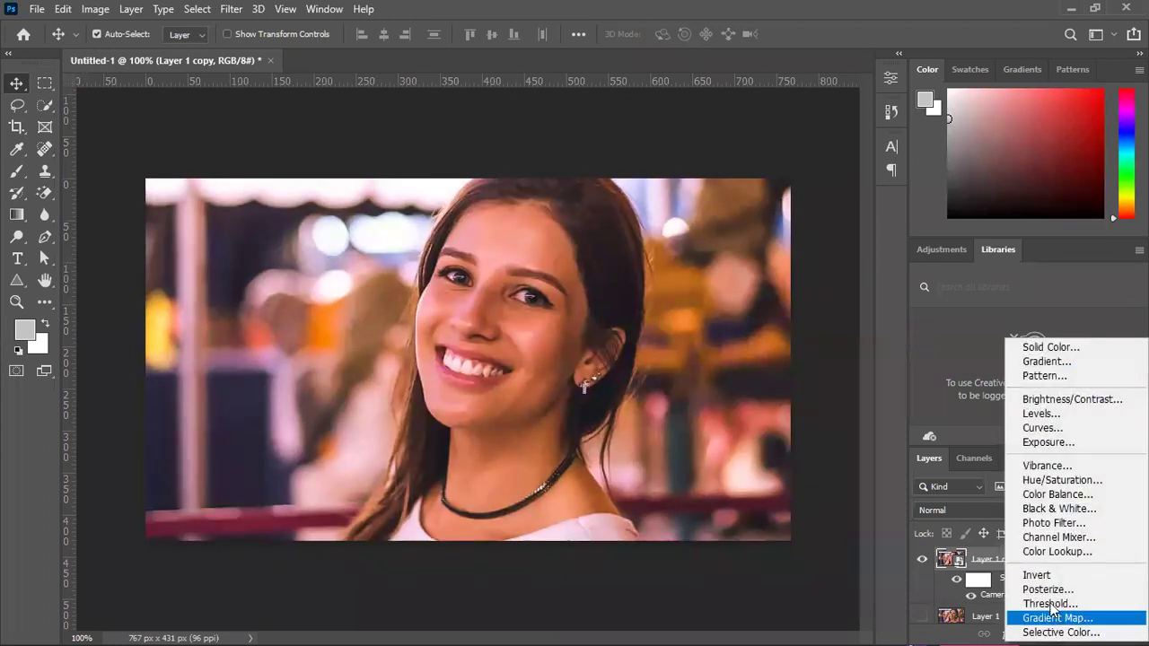
pyautogui.click(1052, 481)
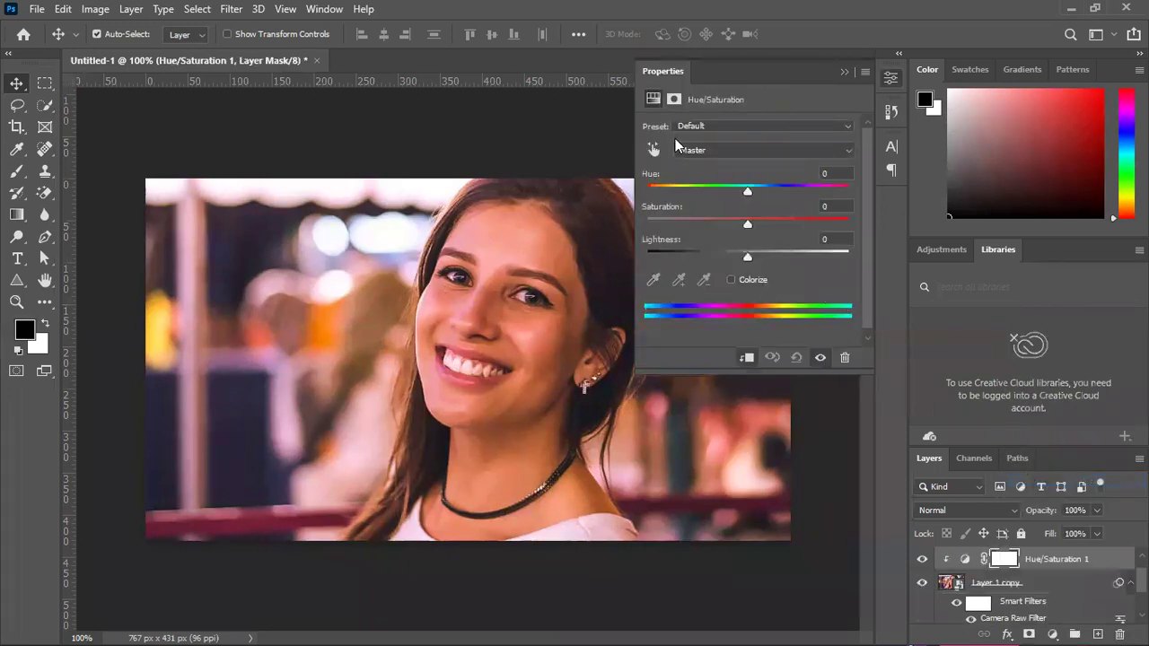
pyautogui.click(653, 150)
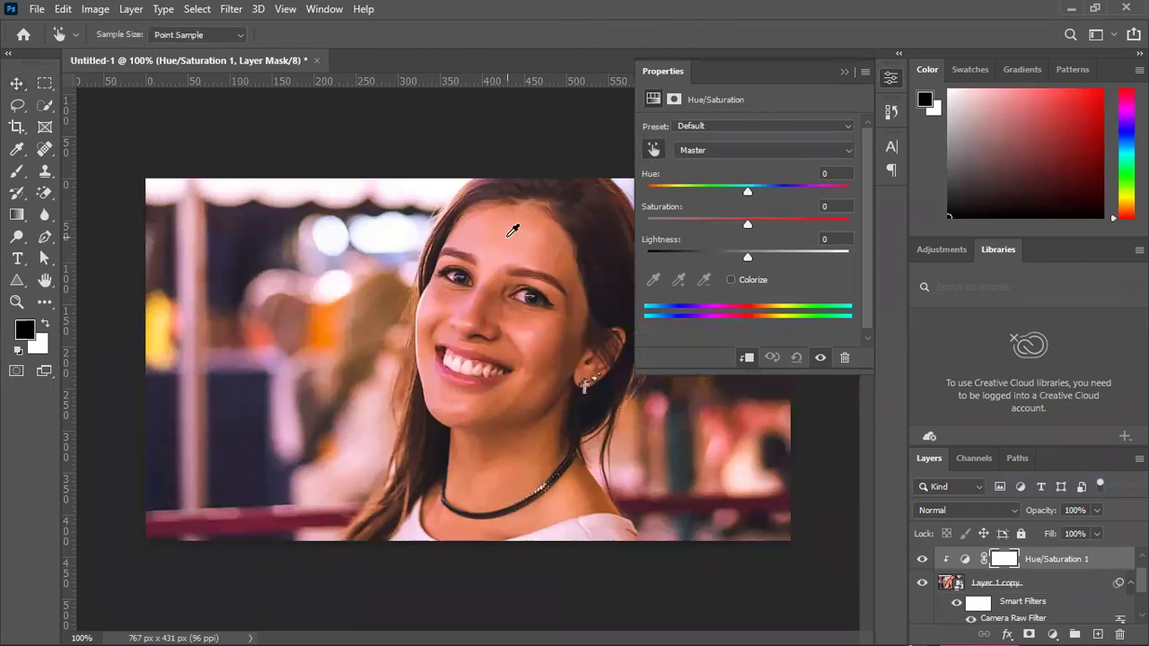
# Sample the forehead skin tone to target the Reds range and slightly adjust its Saturation in the Hue/Saturation adjustment.
pyautogui.click(513, 230)
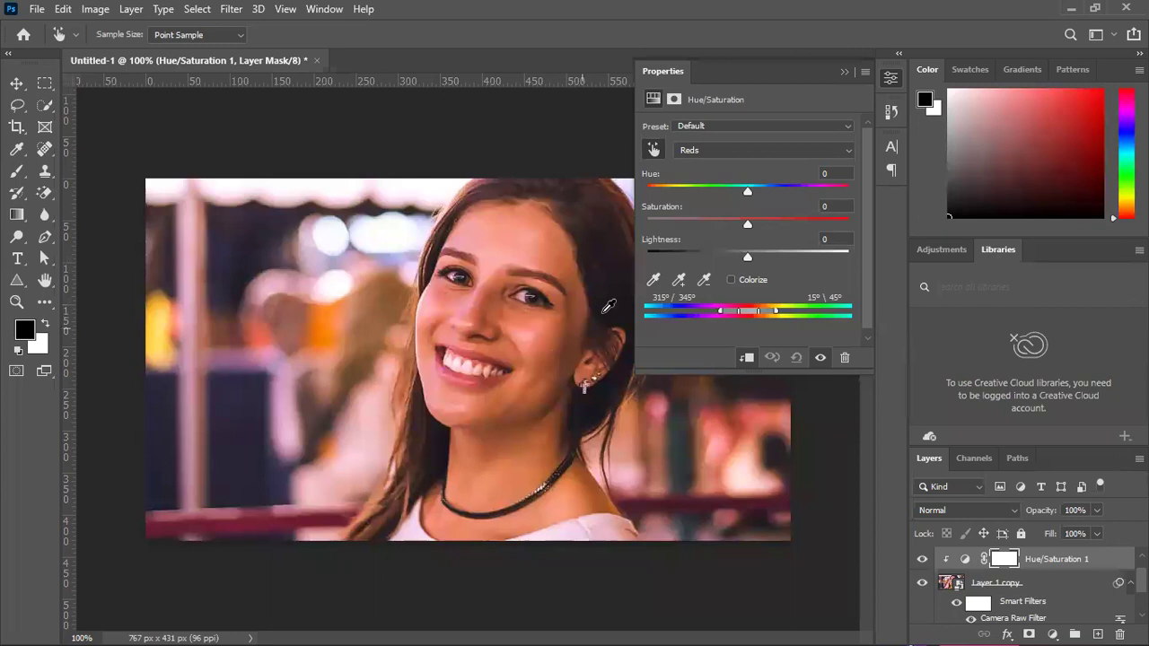
pyautogui.moveTo(745, 229); pyautogui.dragTo(742, 228)
pyautogui.moveTo(740, 227); pyautogui.dragTo(744, 230)
# Switch the Hue/Saturation color range to Blues, leave its Saturation at 0, and collapse the adjustment's properties.
pyautogui.click(729, 152)
pyautogui.click(729, 153)
pyautogui.click(720, 152)
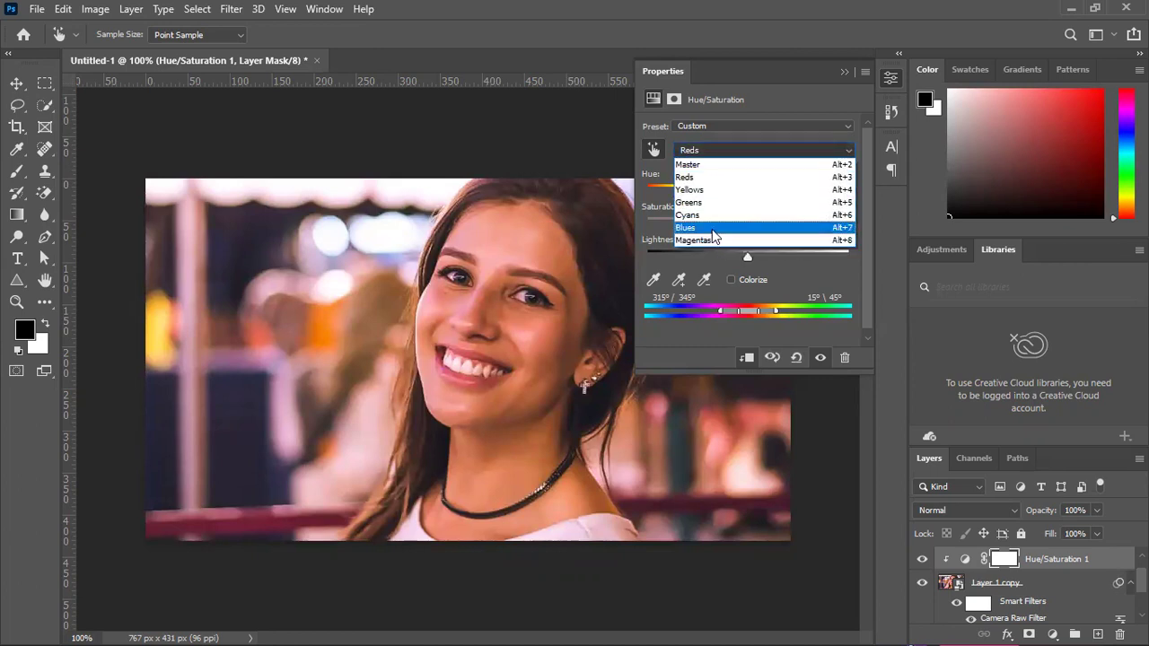
pyautogui.click(728, 228)
pyautogui.moveTo(750, 227)
pyautogui.mouseDown()
pyautogui.moveTo(873, 220)
pyautogui.moveTo(714, 227)
pyautogui.moveTo(761, 229)
pyautogui.moveTo(749, 229)
pyautogui.mouseUp()
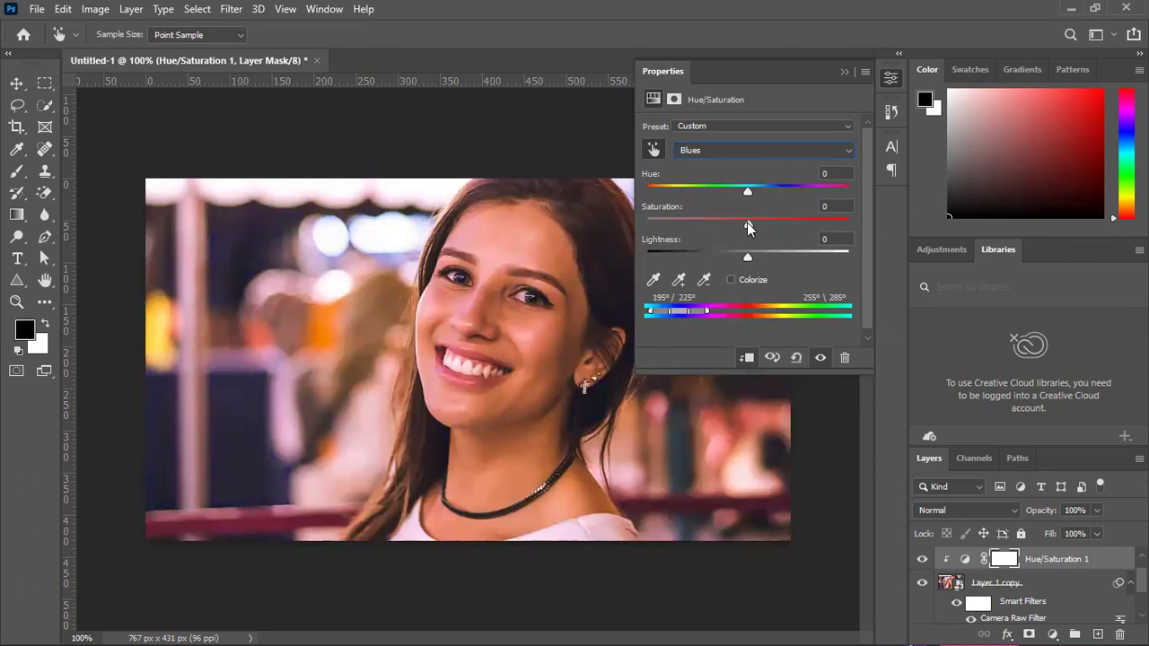
pyautogui.click(711, 150)
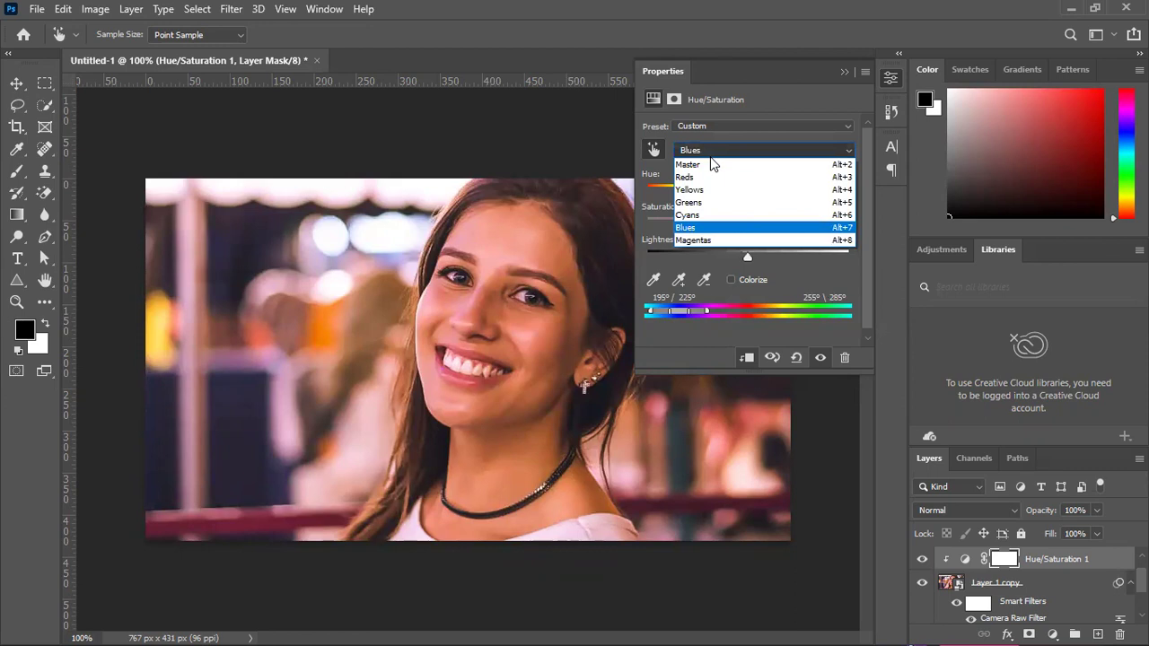
pyautogui.click(850, 77)
pyautogui.click(844, 72)
# Add a Color Lookup adjustment layer above Hue/Saturation 1 and load the 3Strip.look 3DLUT file.
pyautogui.click(1052, 634)
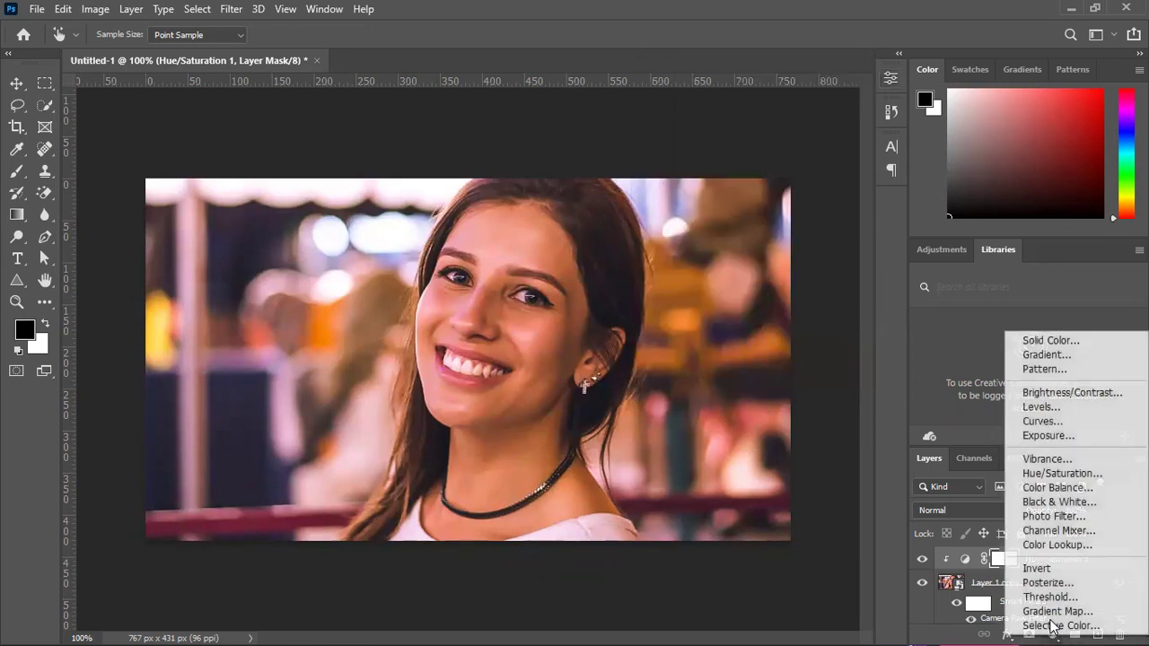
pyautogui.click(1041, 545)
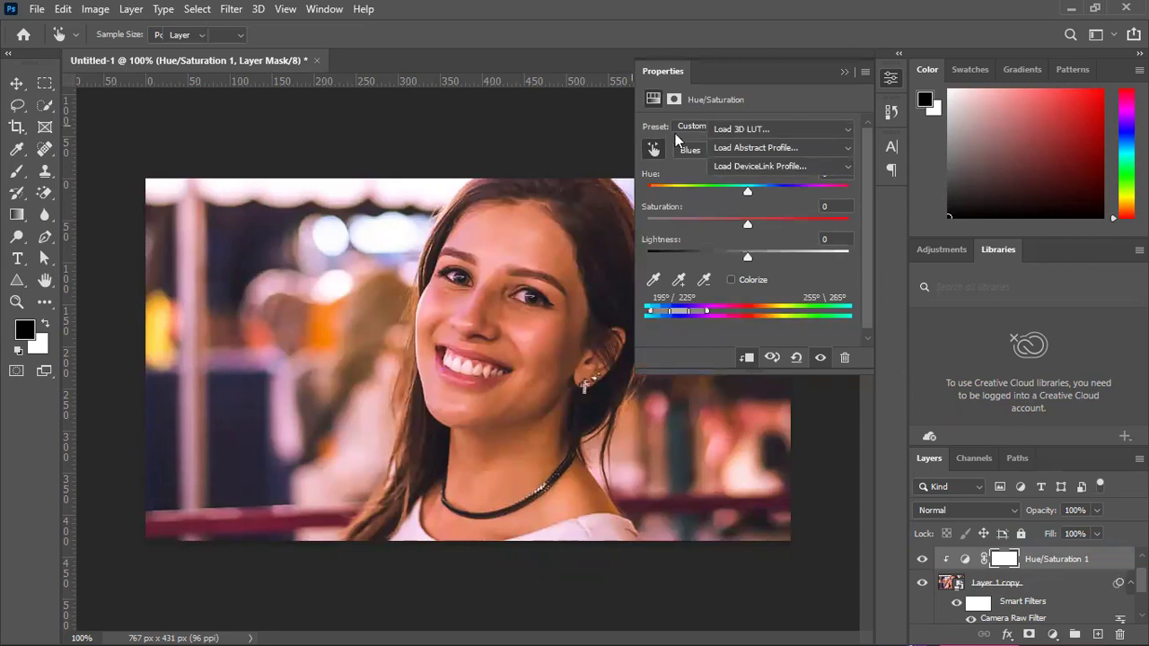
pyautogui.click(760, 129)
pyautogui.click(750, 217)
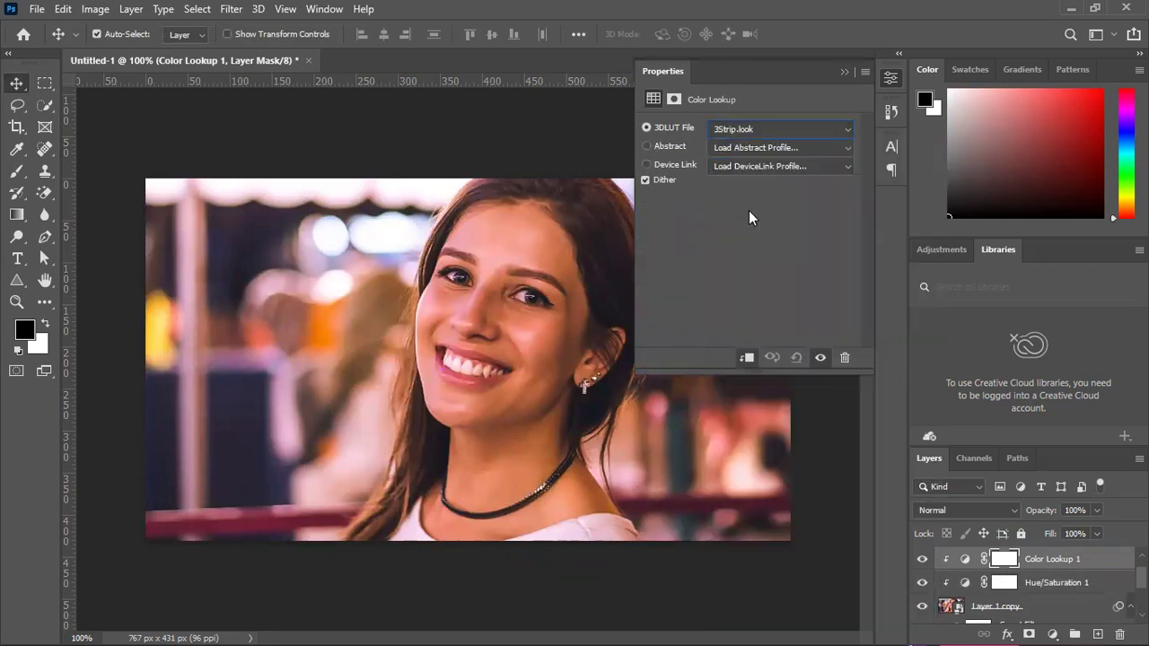
# Try successive 3DLUT files on the Color Lookup layer, advancing through the presets to LateSunset.3DL.
pyautogui.click(813, 132)
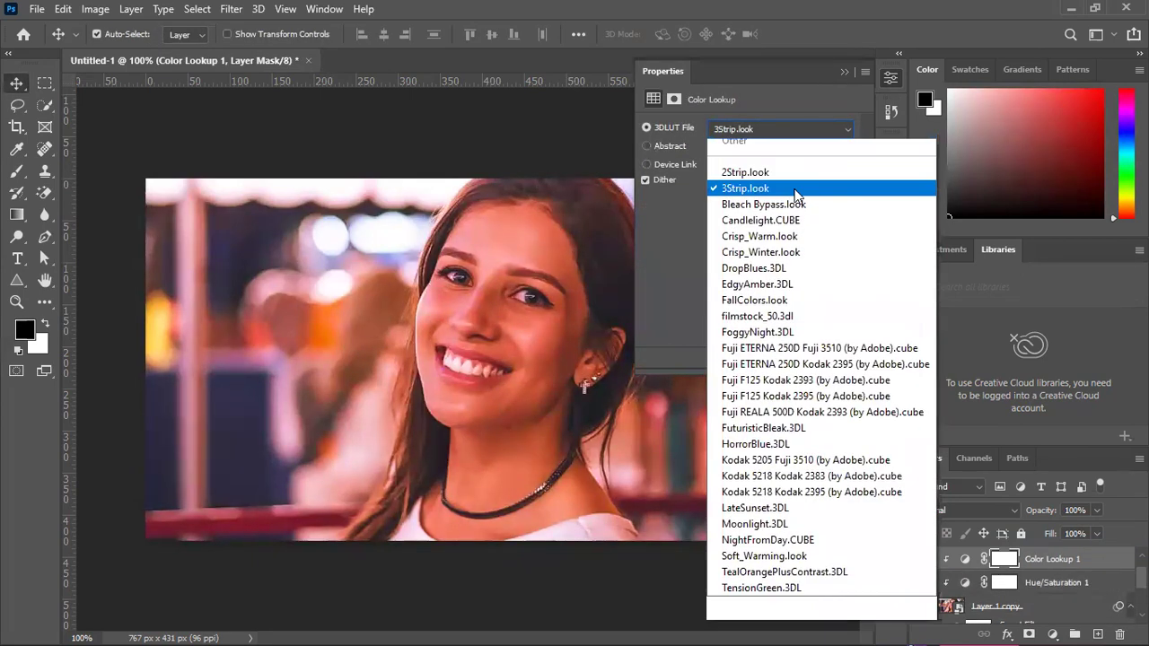
pyautogui.click(762, 230)
pyautogui.press('Down')
pyautogui.press('Down')
pyautogui.press('Down')
pyautogui.press('Down')
pyautogui.press('Down')
pyautogui.press('Down')
pyautogui.press('Down')
pyautogui.press('Down')
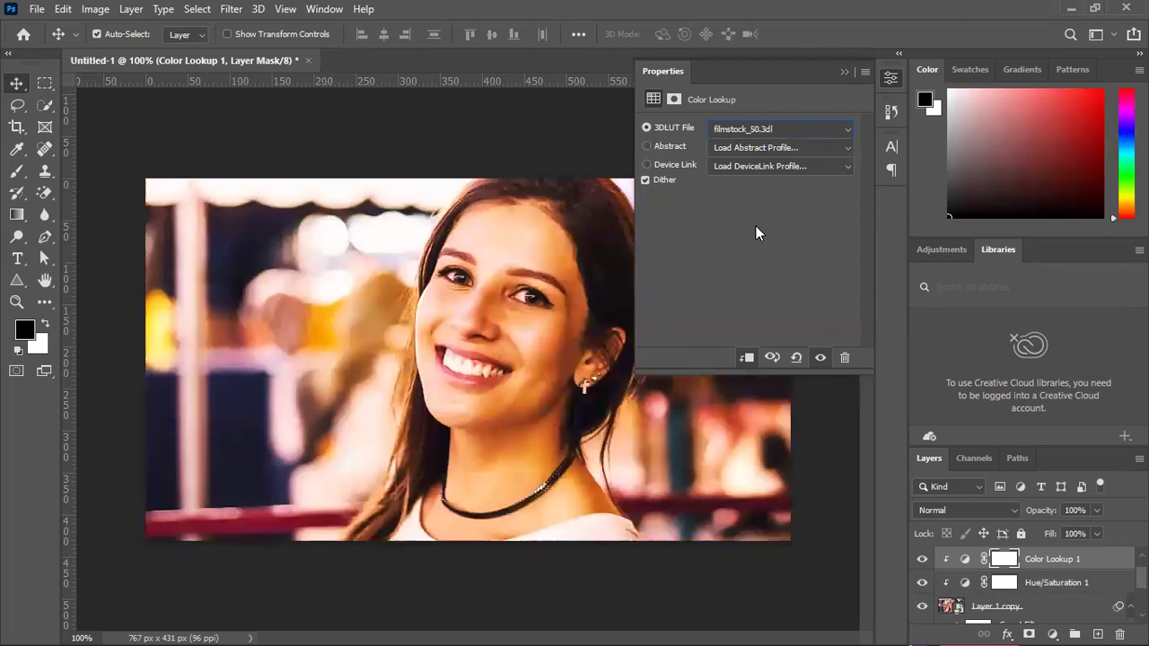
pyautogui.press('Down')
pyautogui.press('Down')
pyautogui.press('Down')
pyautogui.press('Down')
pyautogui.press('Down')
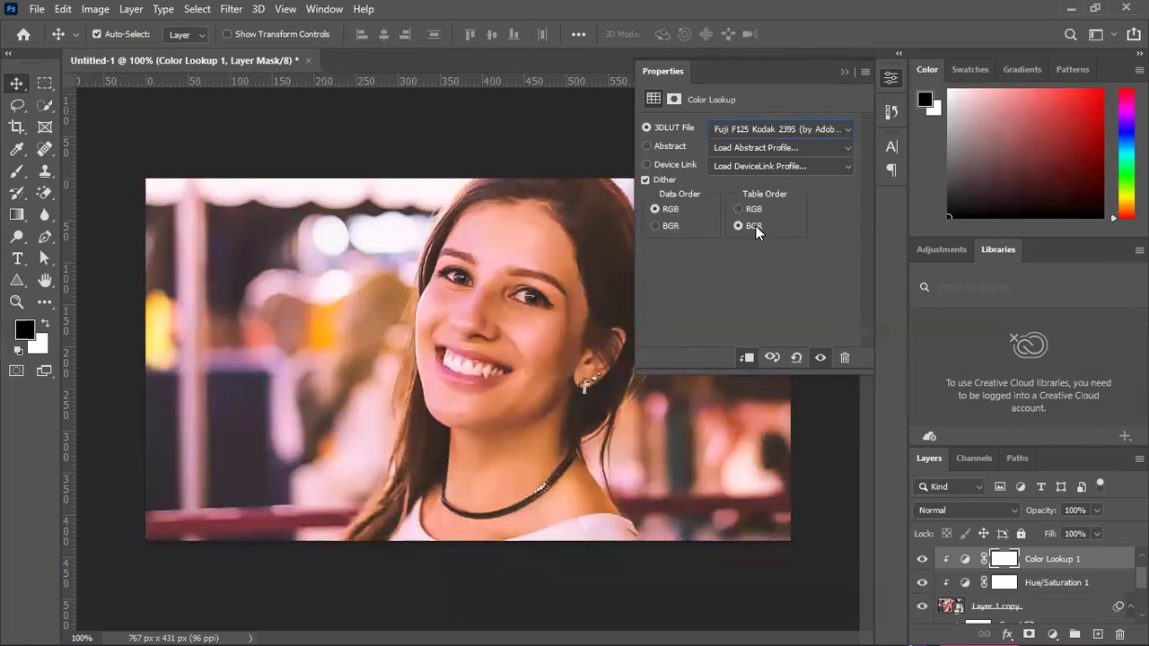
pyautogui.press('Down')
pyautogui.press('Down')
pyautogui.press('Down')
pyautogui.press('Down')
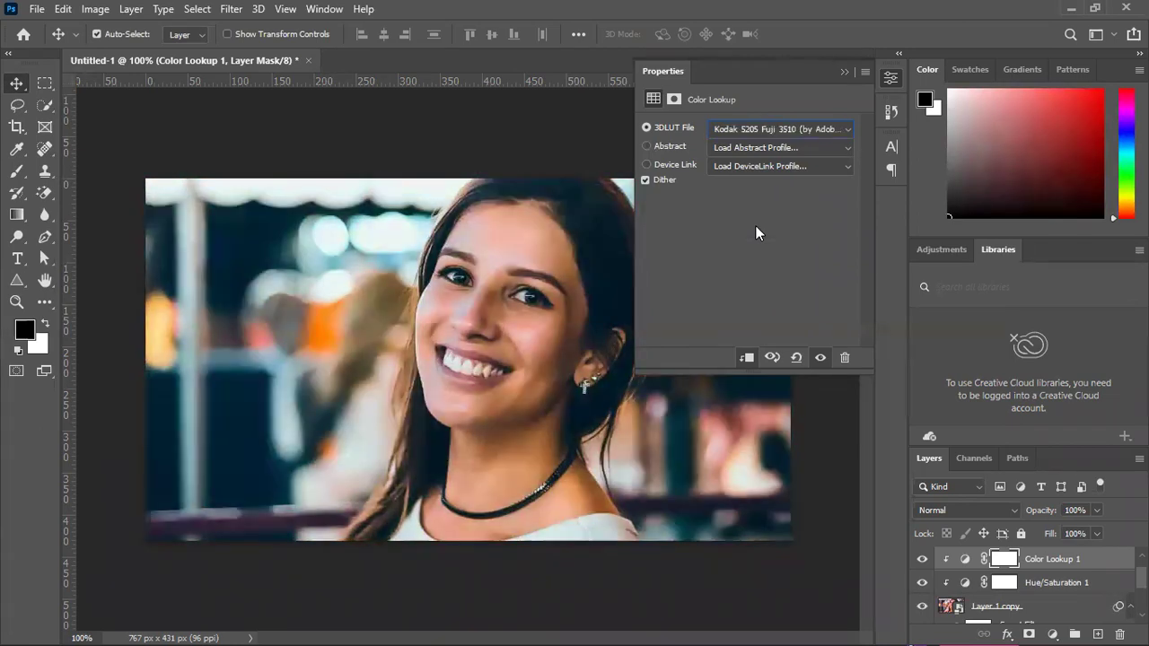
pyautogui.press('Down')
pyautogui.press('Down')
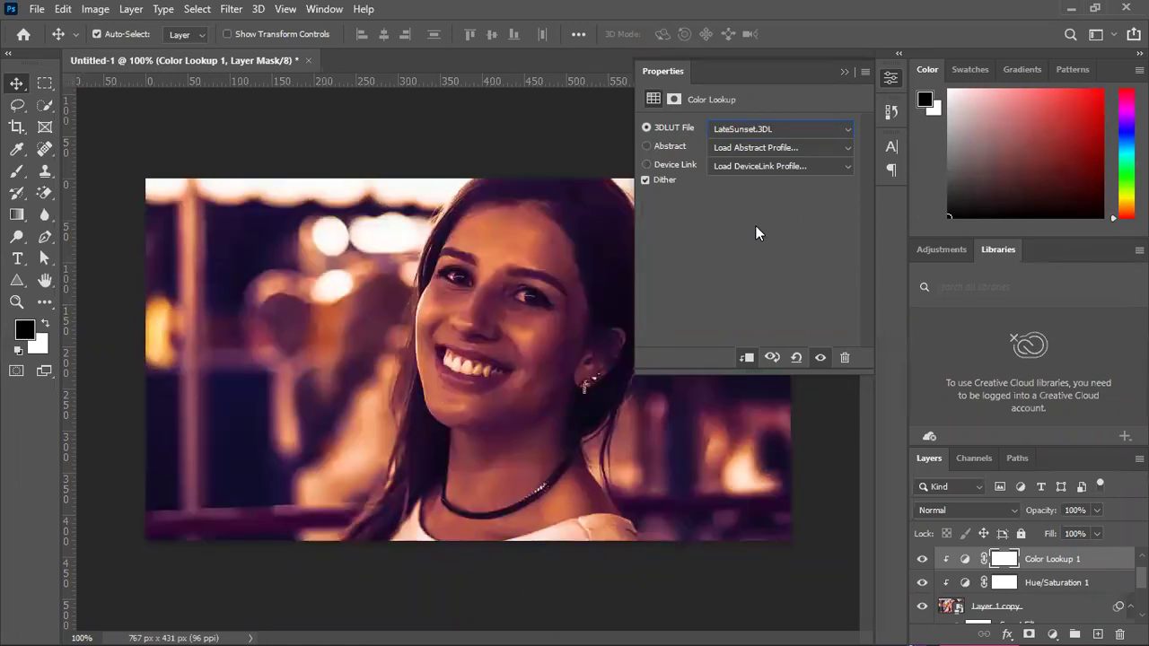
# Alternate the Color Lookup layer between Moonlight.3DL and NightFromDay.CUBE to compare the two looks.
pyautogui.press('Up')
pyautogui.press('Down')
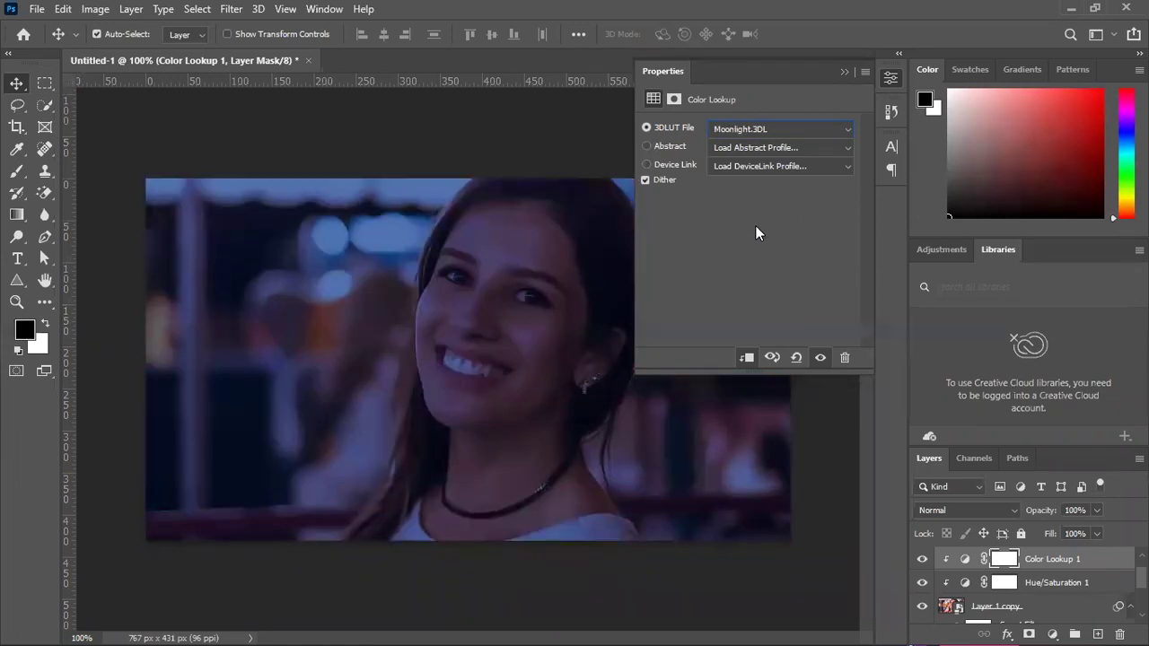
pyautogui.press('Down')
pyautogui.press('Down')
pyautogui.press('Up')
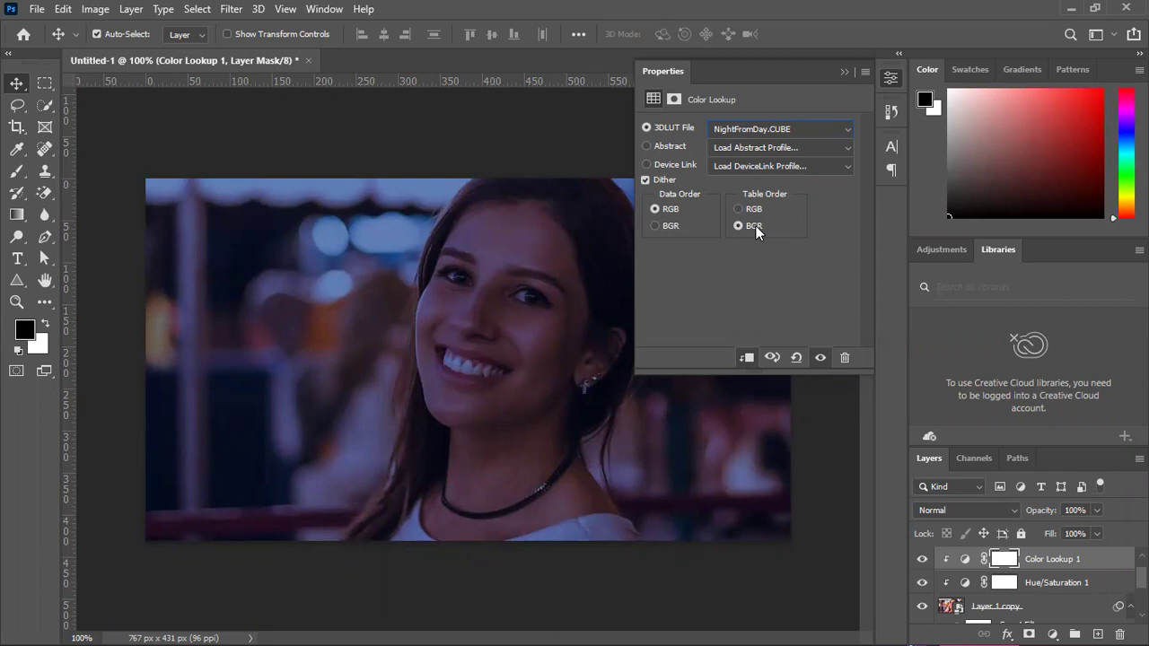
pyautogui.press('Up')
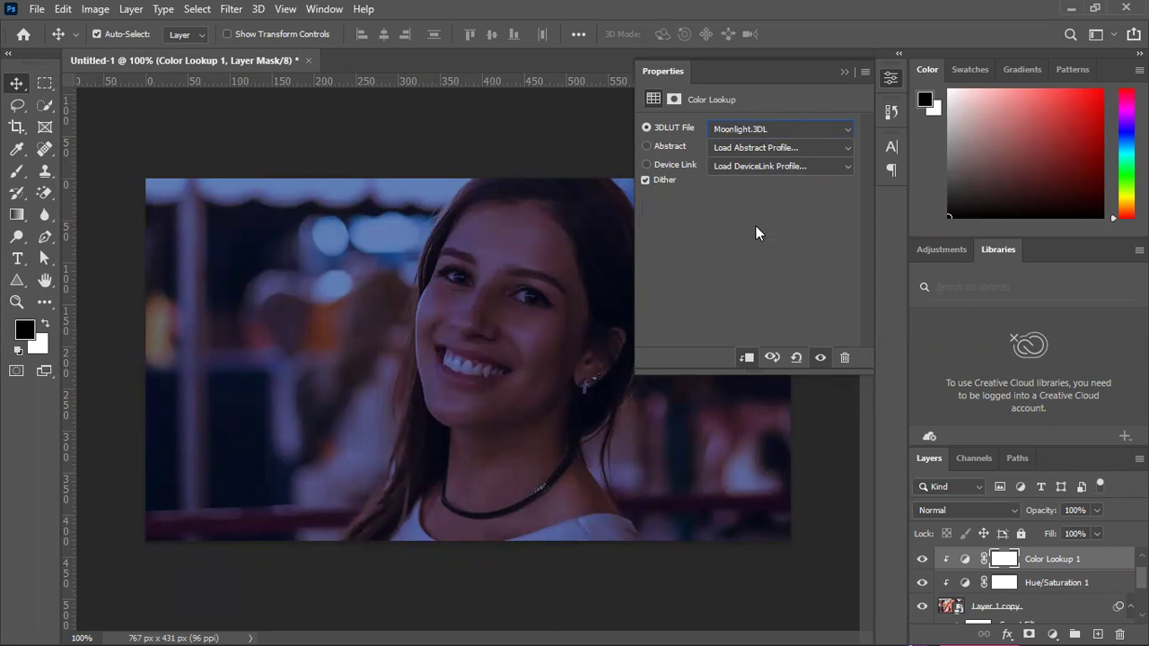
pyautogui.press('Down')
pyautogui.press('Up')
pyautogui.press('Down')
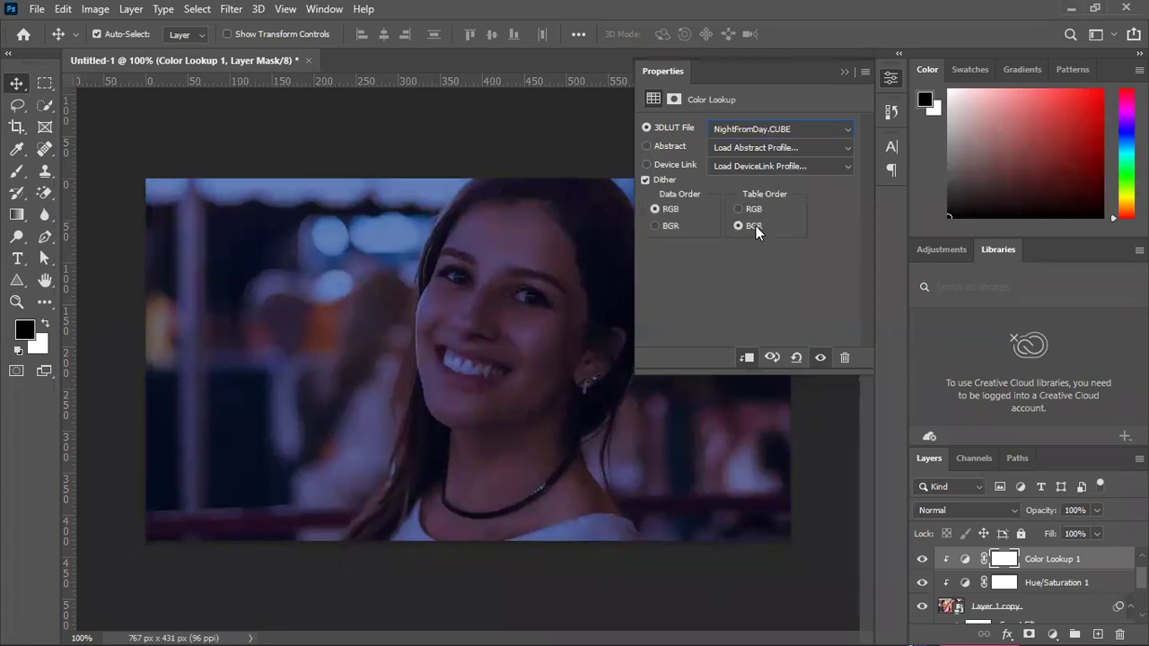
# Go back through the 3DLUT presets and return the Color Lookup layer to 3Strip.look.
pyautogui.press('Up')
pyautogui.press('Up')
pyautogui.press('Up')
pyautogui.press('Up')
pyautogui.press('Up')
pyautogui.press('Up')
pyautogui.press('Up')
pyautogui.press('Up')
pyautogui.press('Up')
pyautogui.press('Up')
pyautogui.press('Up')
pyautogui.press('Up')
pyautogui.press('Up')
pyautogui.press('Up')
pyautogui.press('Up')
pyautogui.press('Up')
pyautogui.press('Up')
pyautogui.press('Up')
pyautogui.press('Up')
pyautogui.press('Up')
pyautogui.press('Up')
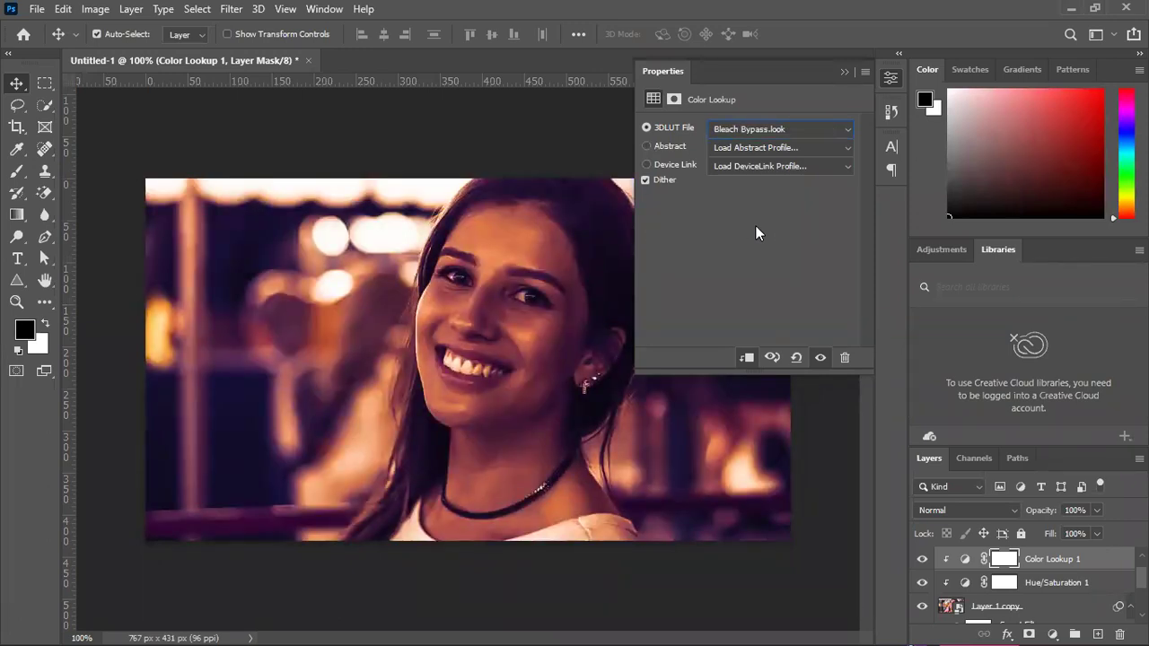
pyautogui.press('Up')
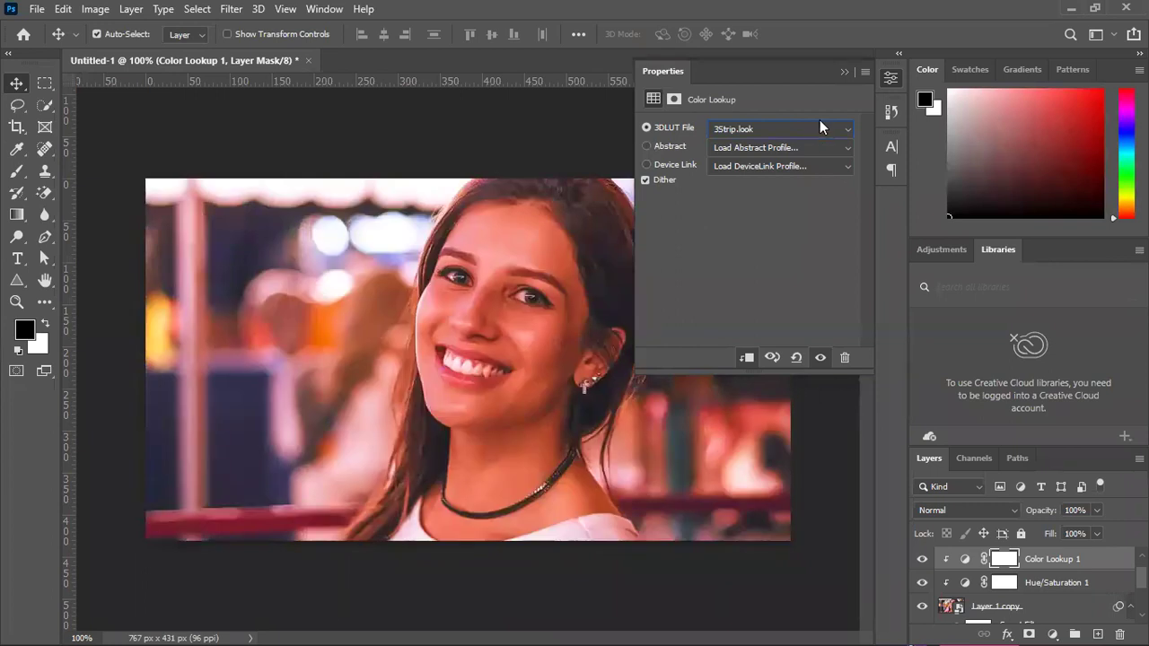
# Lower the Color Lookup layer's opacity to 8%, comparing the portrait with and without the effect.
pyautogui.click(843, 71)
pyautogui.moveTo(1036, 513); pyautogui.dragTo(963, 585)
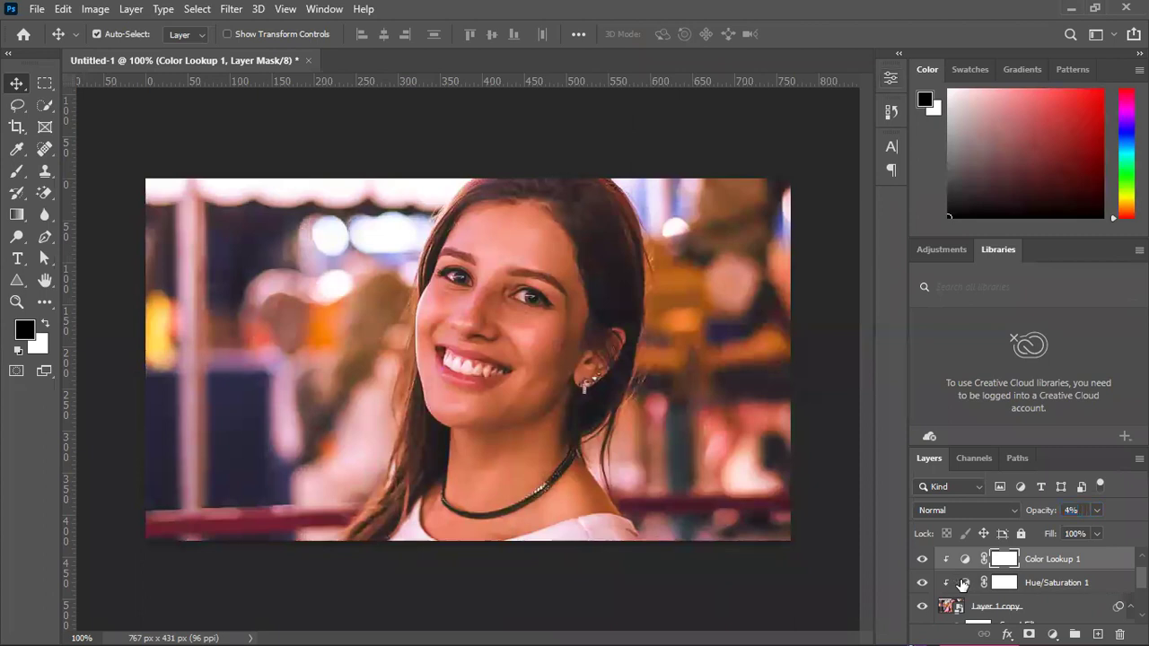
pyautogui.click(922, 560)
pyautogui.click(922, 559)
pyautogui.moveTo(1032, 510); pyautogui.dragTo(1046, 517)
pyautogui.click(922, 560)
pyautogui.click(922, 559)
pyautogui.moveTo(1044, 511)
pyautogui.mouseDown()
pyautogui.moveTo(1024, 513)
pyautogui.moveTo(1045, 514)
pyautogui.mouseUp()
# Compare the portrait with and without Layer 1 copy's smart filters, leaving them hidden and the layer selected.
pyautogui.scroll(-2, 974, 588)
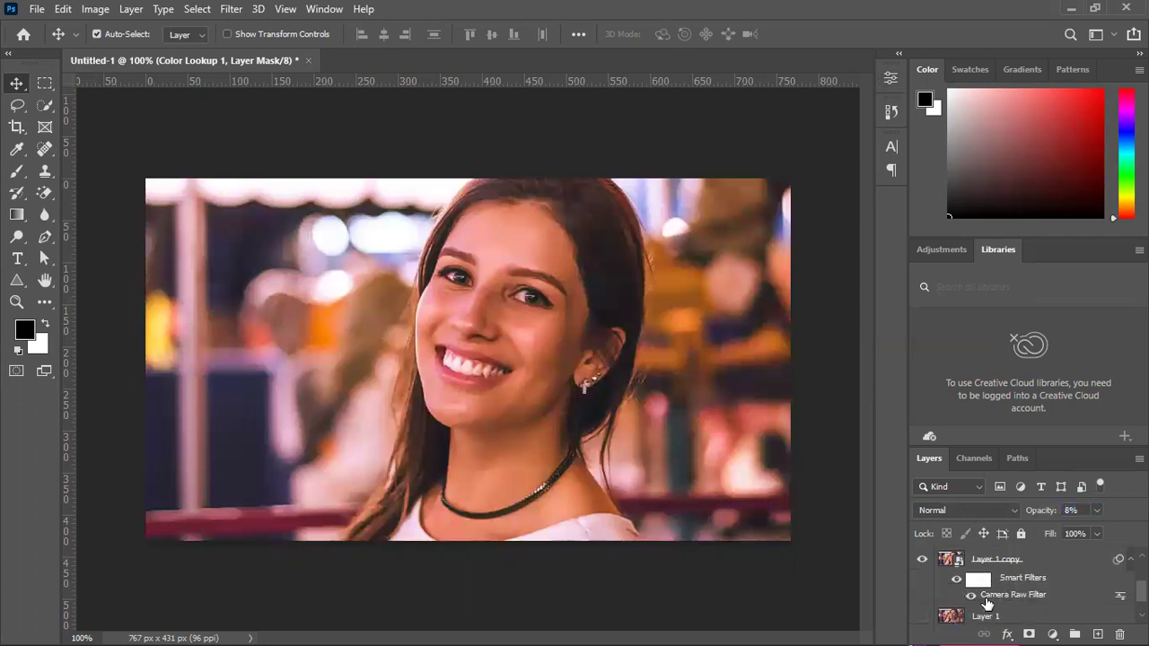
pyautogui.click(958, 582)
pyautogui.click(959, 582)
pyautogui.click(960, 581)
pyautogui.click(959, 582)
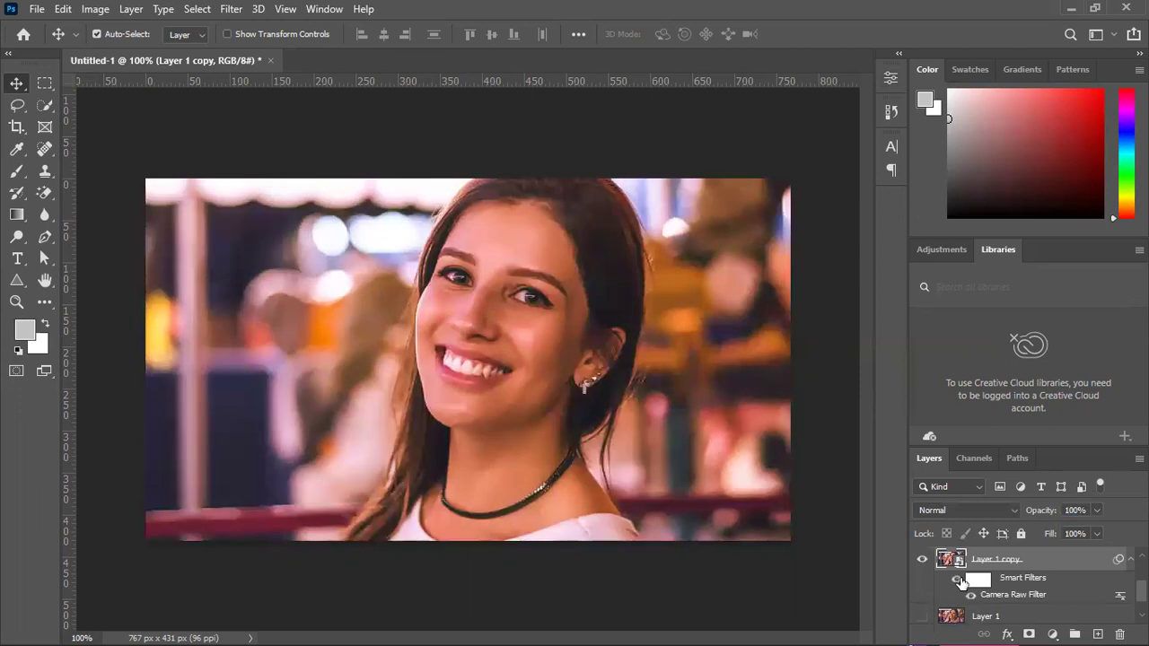
pyautogui.click(959, 582)
pyautogui.click(848, 579)
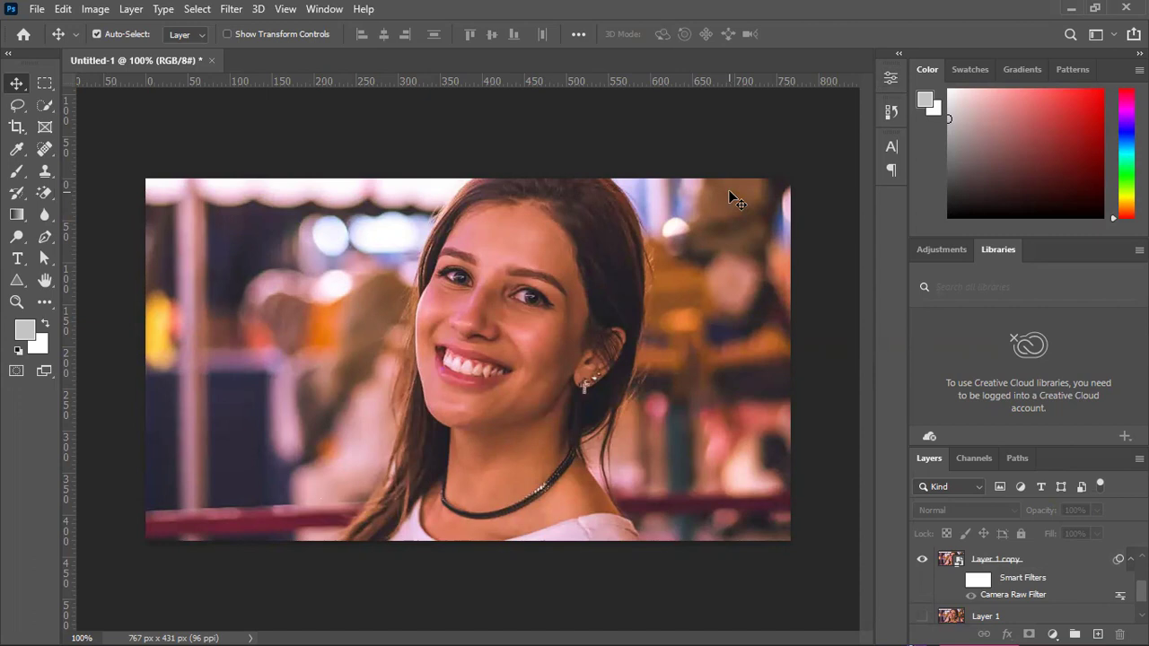
pyautogui.click(995, 559)
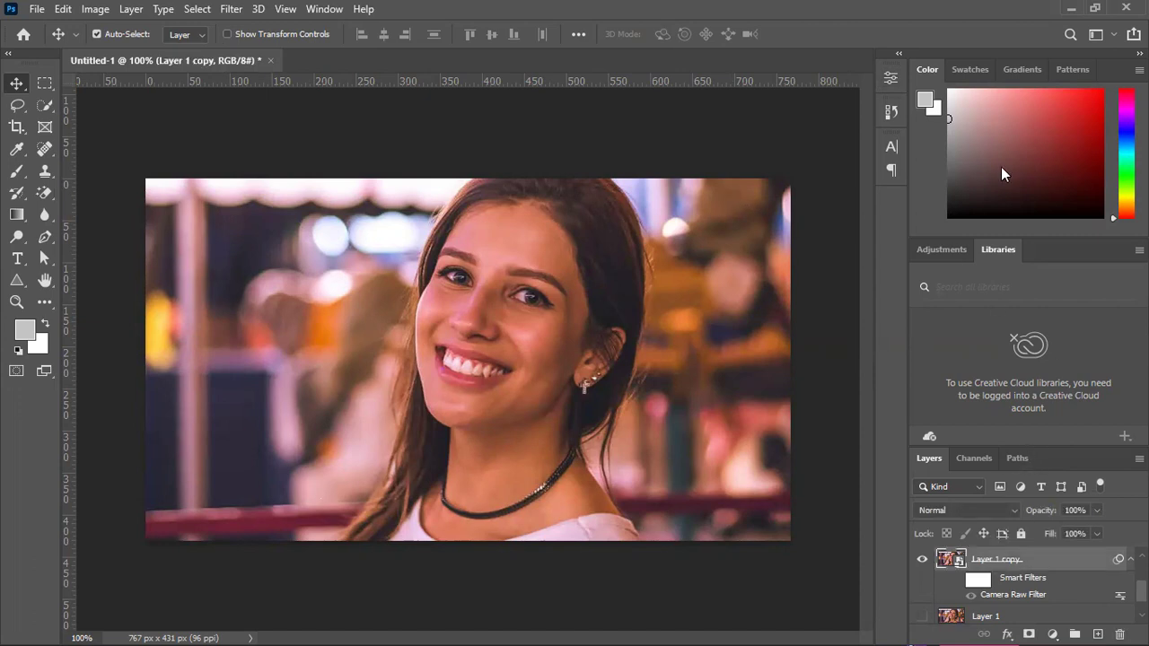
# Switch to Firefox's PiXimperfect YouTube tab and go back to the channel's home page.
pyautogui.click(1071, 8)
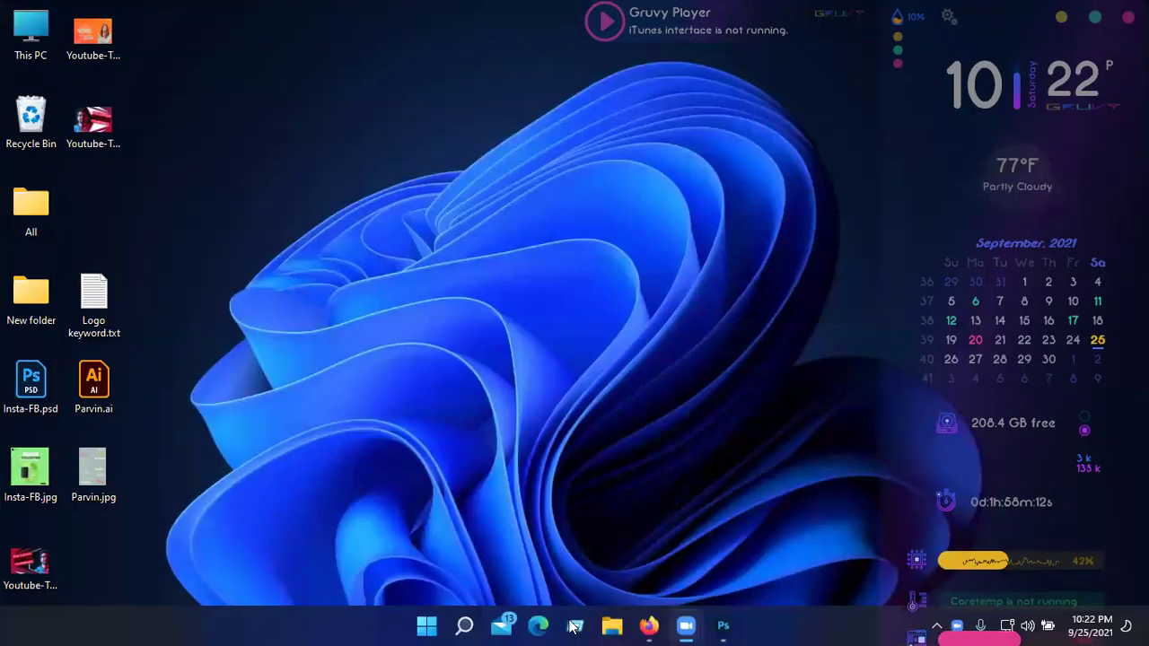
pyautogui.click(723, 626)
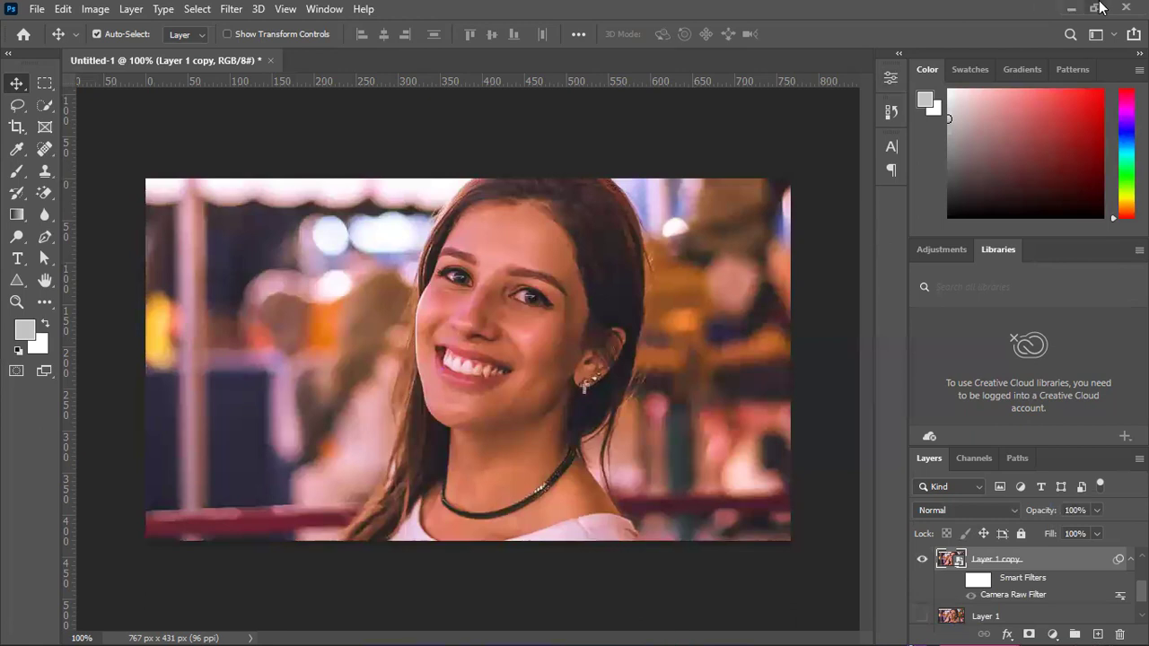
pyautogui.click(1071, 8)
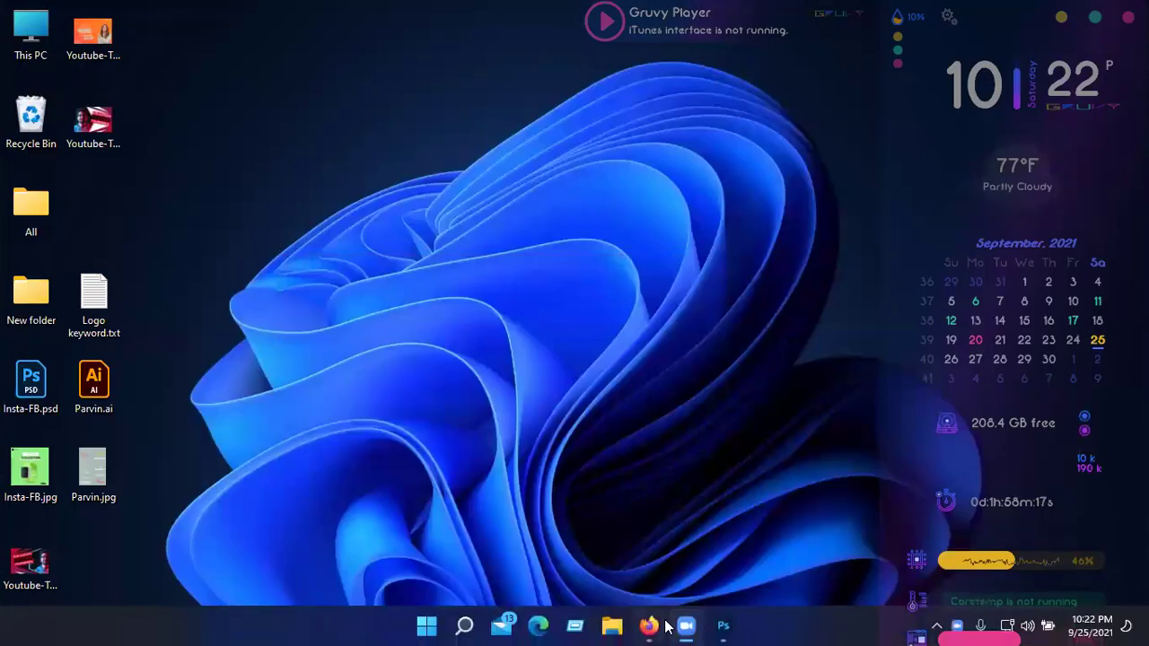
pyautogui.click(666, 626)
pyautogui.click(348, 13)
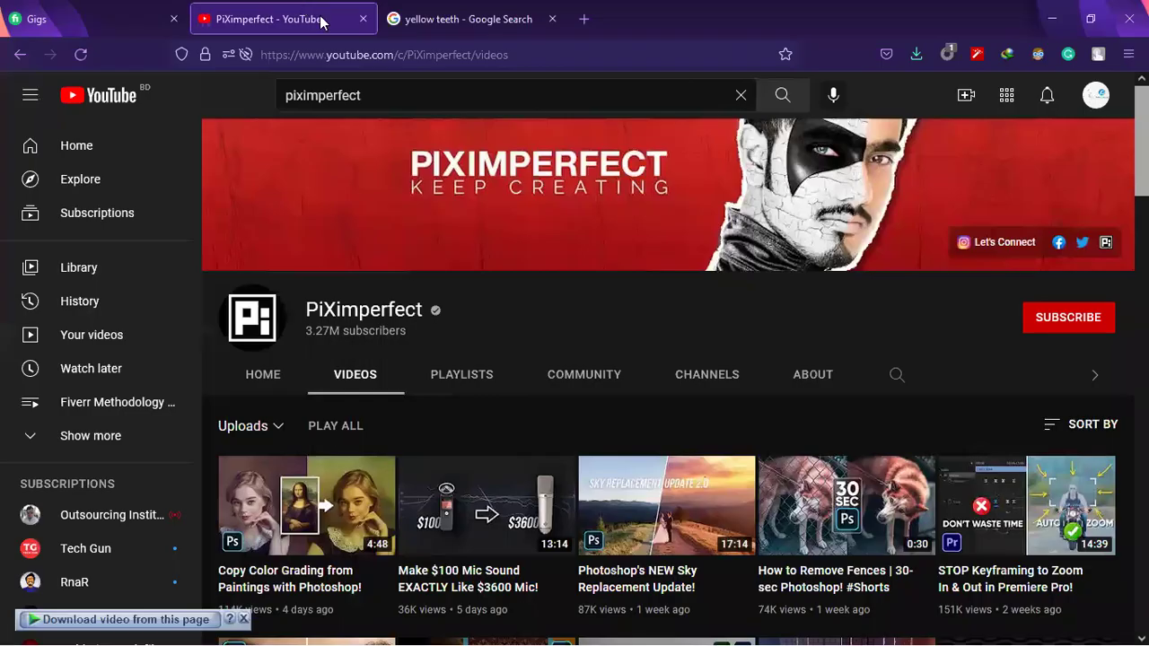
pyautogui.click(20, 55)
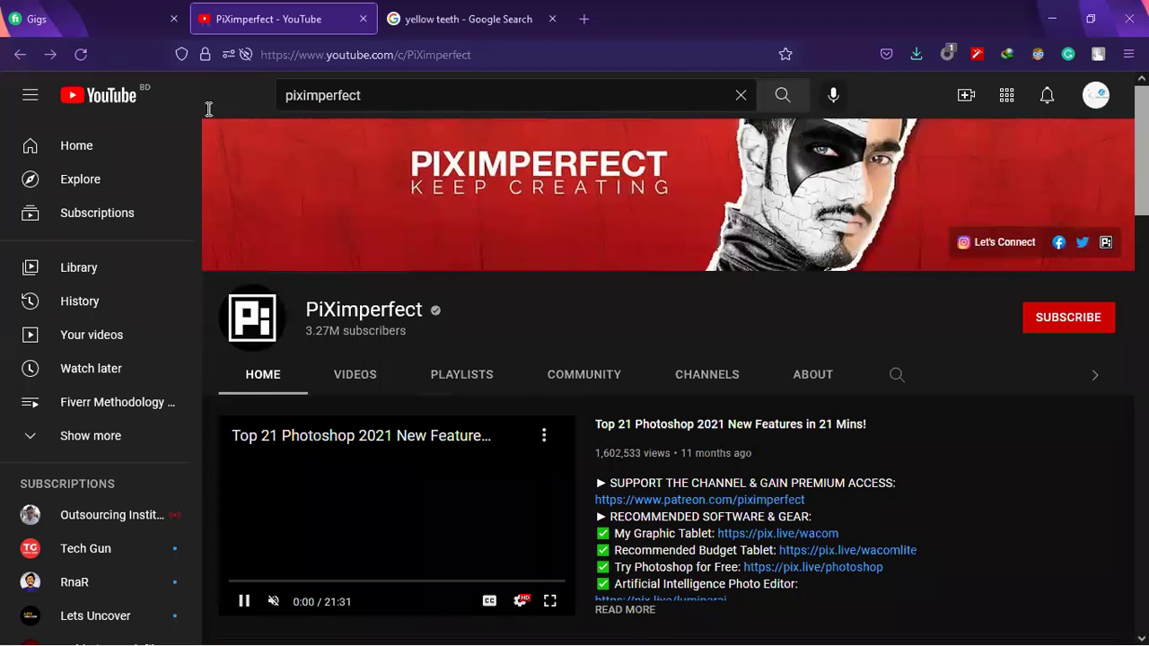
# Search YouTube for "samat it center".
pyautogui.write('d')
pyautogui.press('BackSpace')
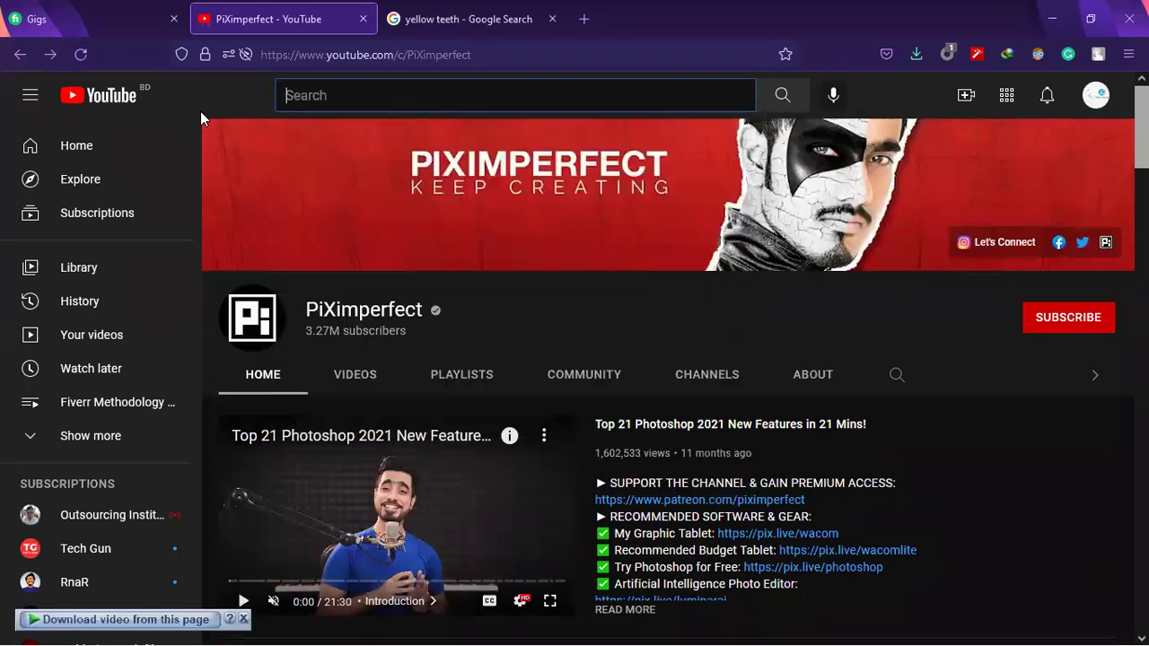
pyautogui.write('samat i')
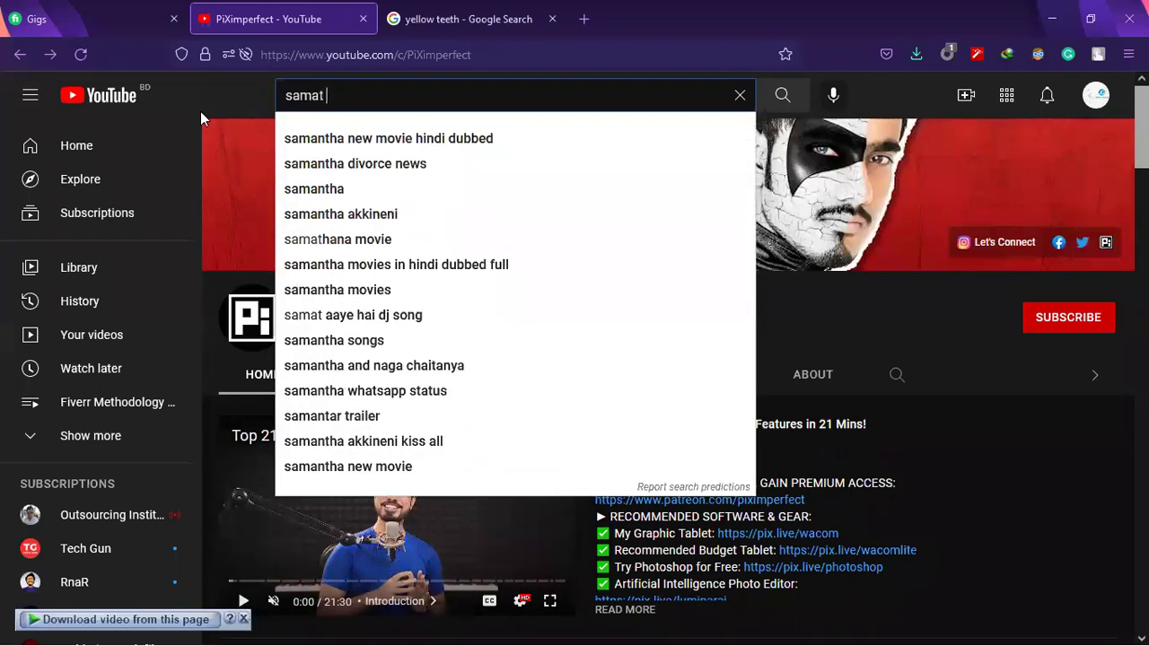
pyautogui.write('ct')
pyautogui.press('BackSpace')
pyautogui.press('BackSpace')
pyautogui.press('Down')
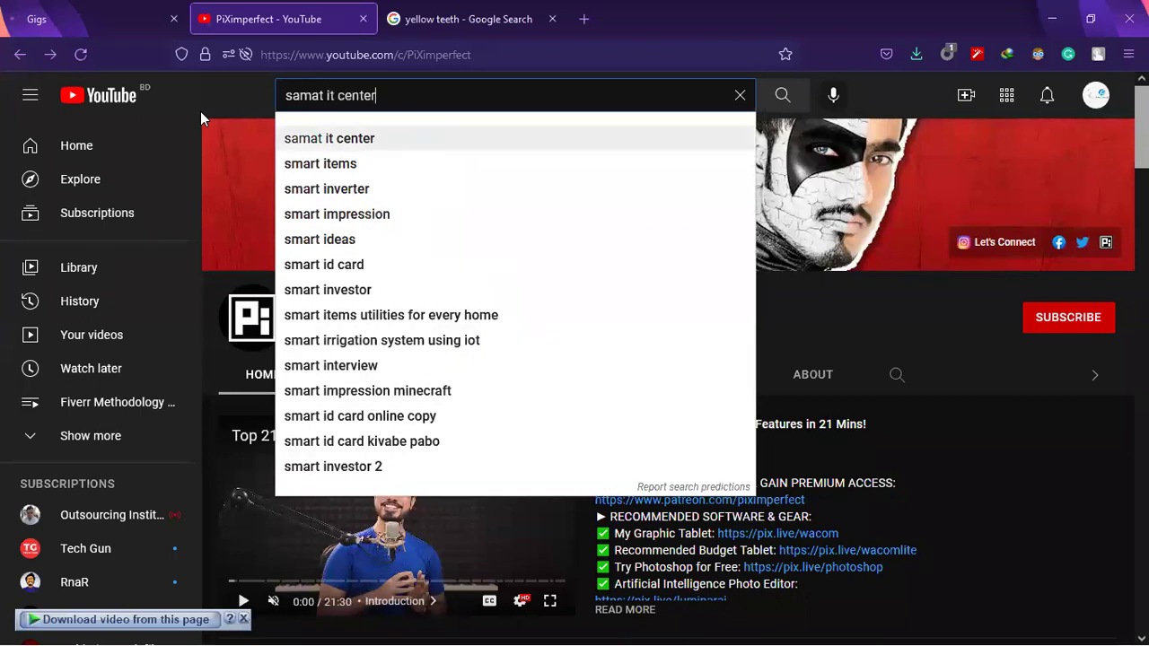
pyautogui.press('Return')
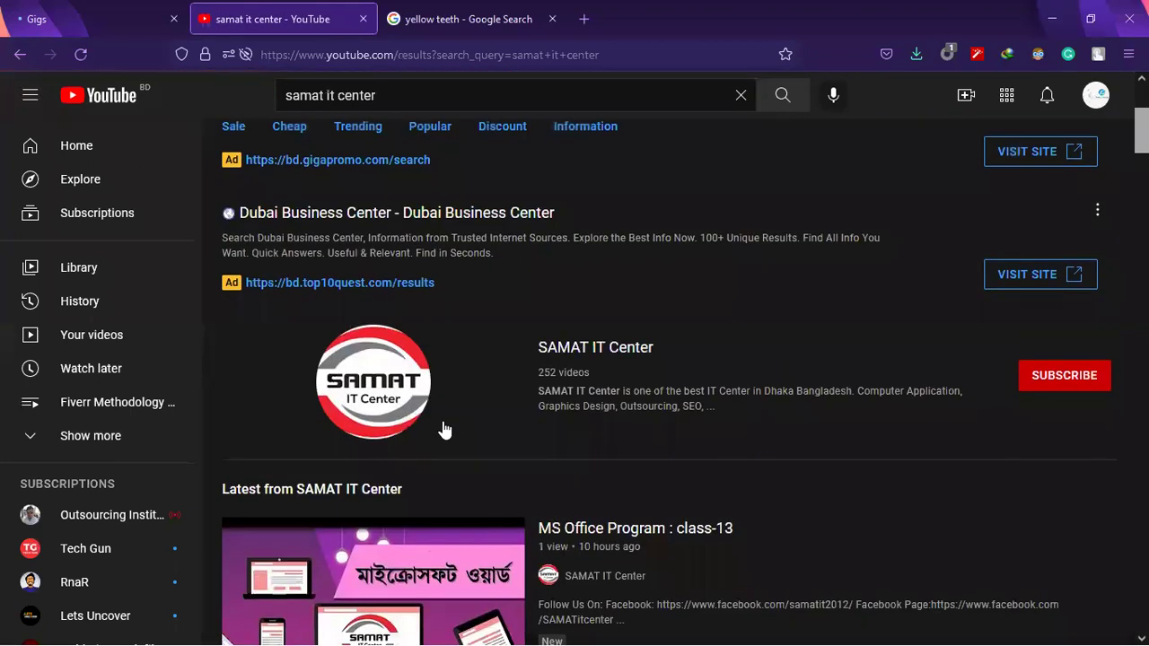
# Open the SAMAT IT Center channel from the results and show its playlists.
pyautogui.click(590, 433)
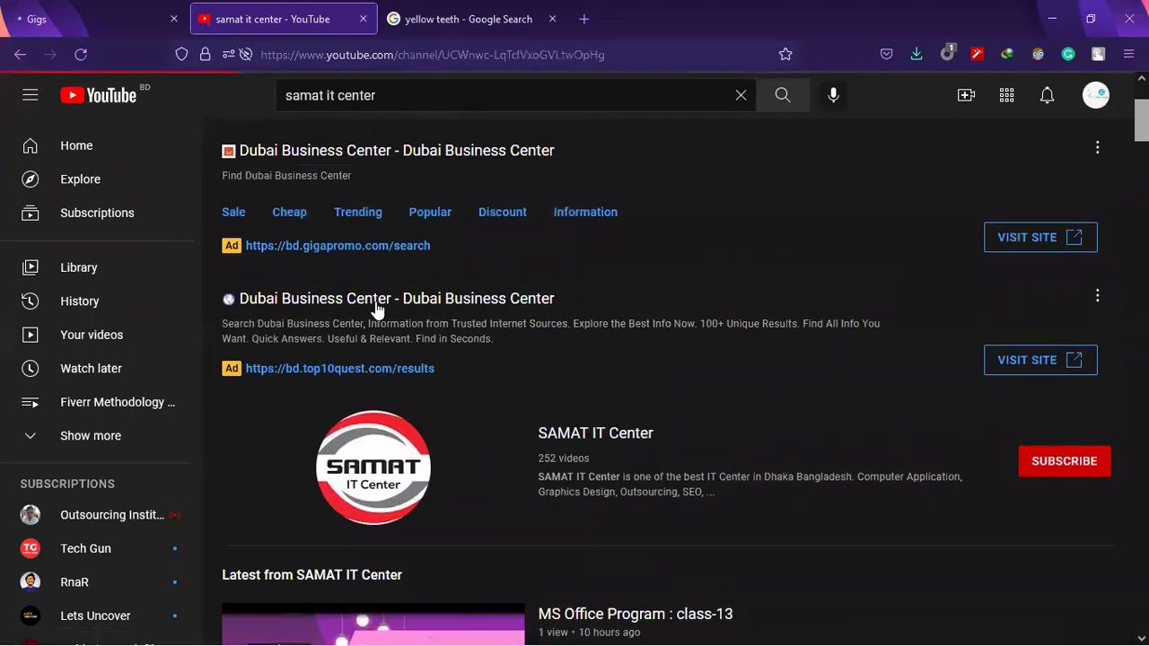
pyautogui.click(364, 387)
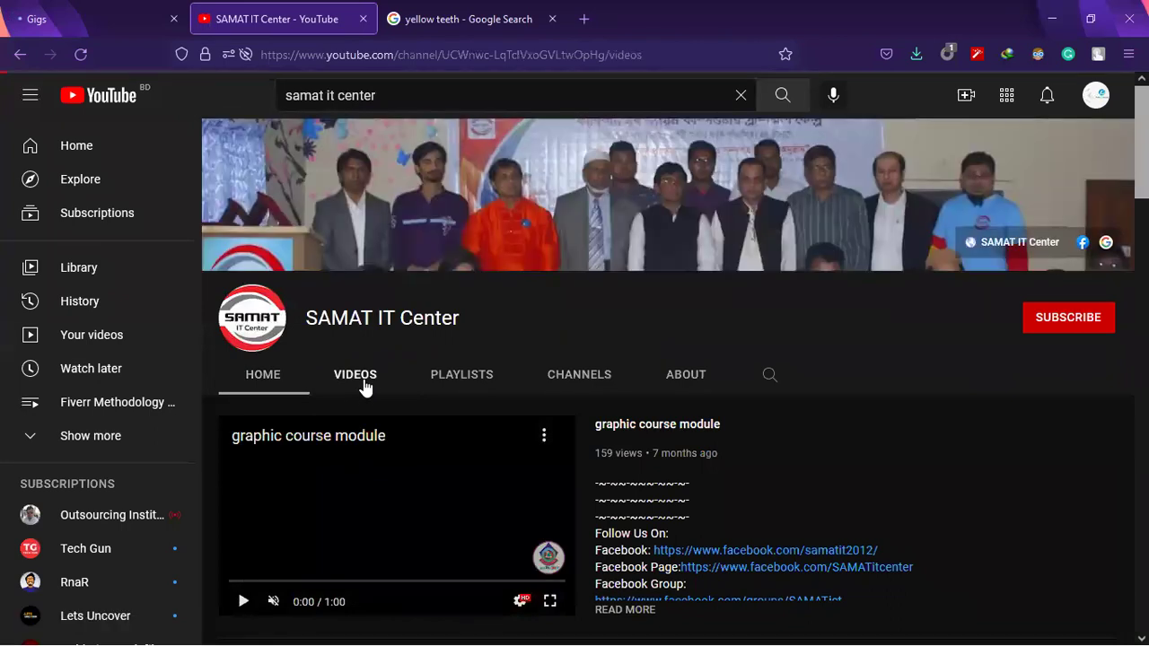
pyautogui.click(488, 377)
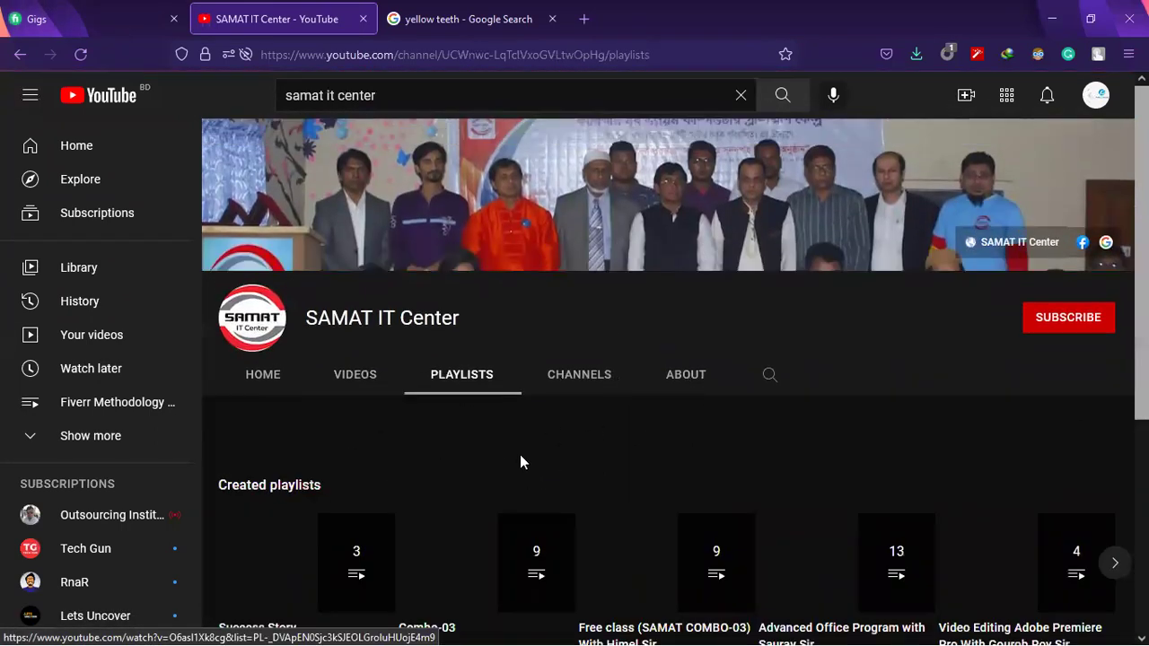
# Open the Free class (SAMAT COMBO-03) playlist and pause its Free Class 28 August Color Correction video.
pyautogui.scroll(-3, 506, 440)
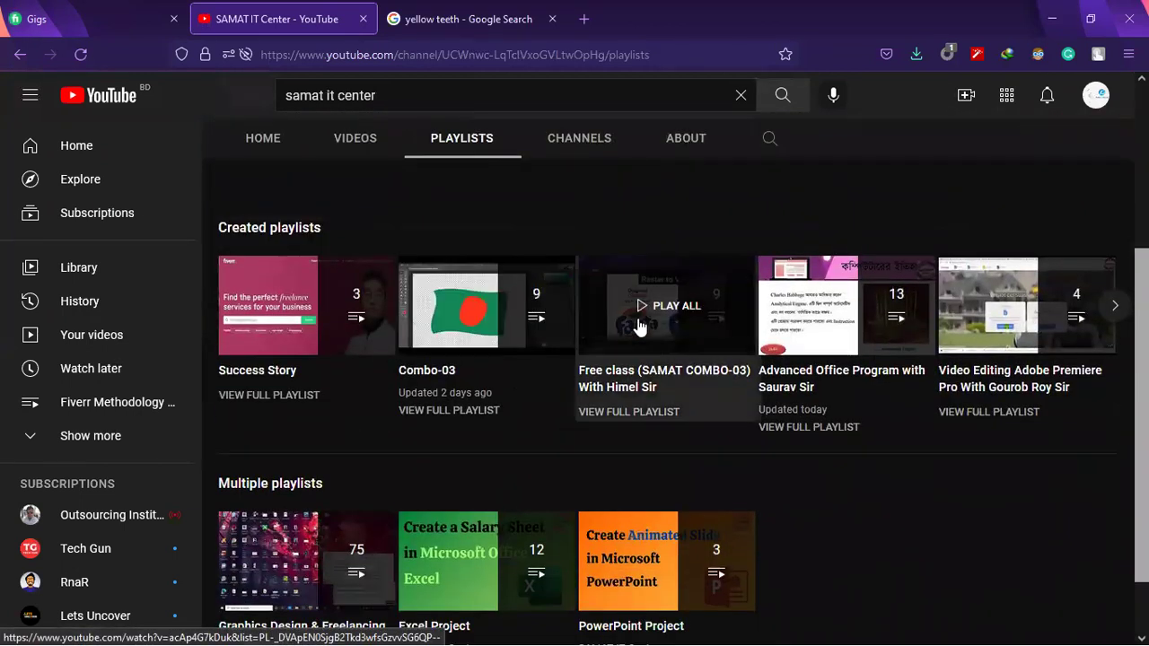
pyautogui.click(638, 325)
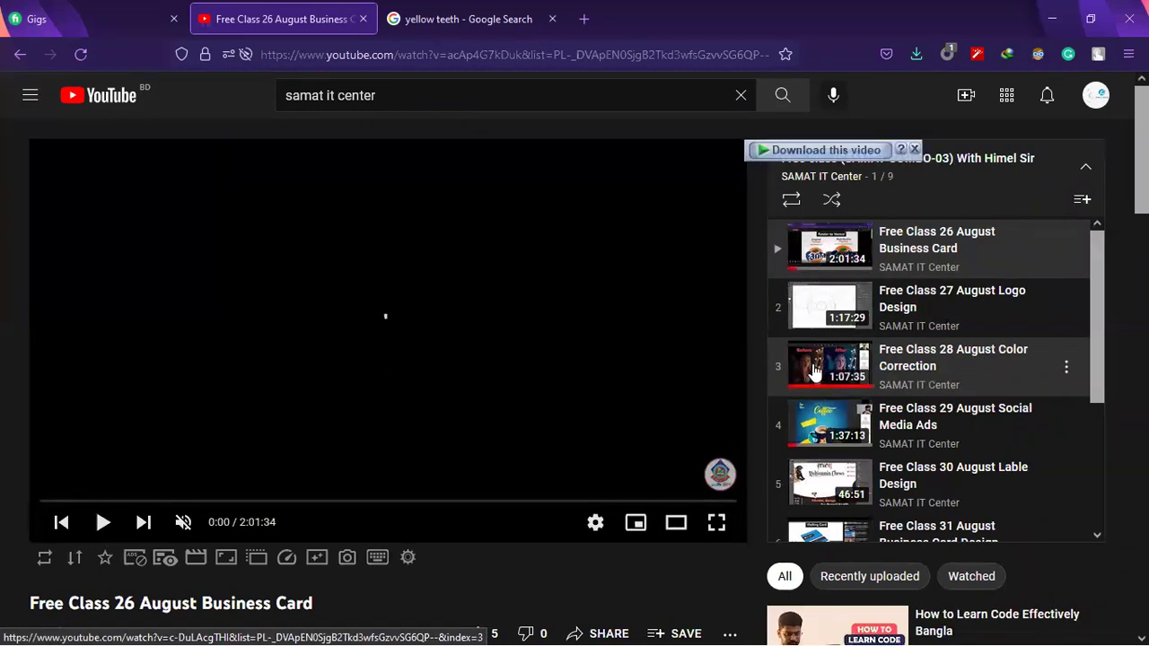
pyautogui.scroll(-3, 952, 354)
pyautogui.scroll(3, 956, 345)
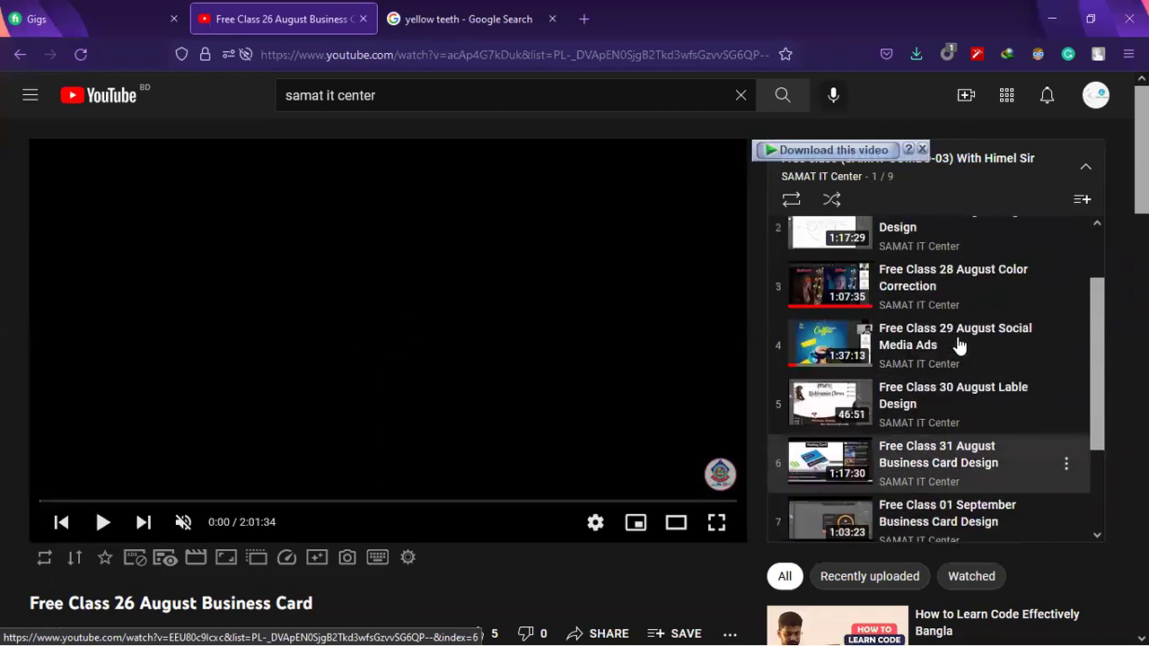
pyautogui.click(916, 364)
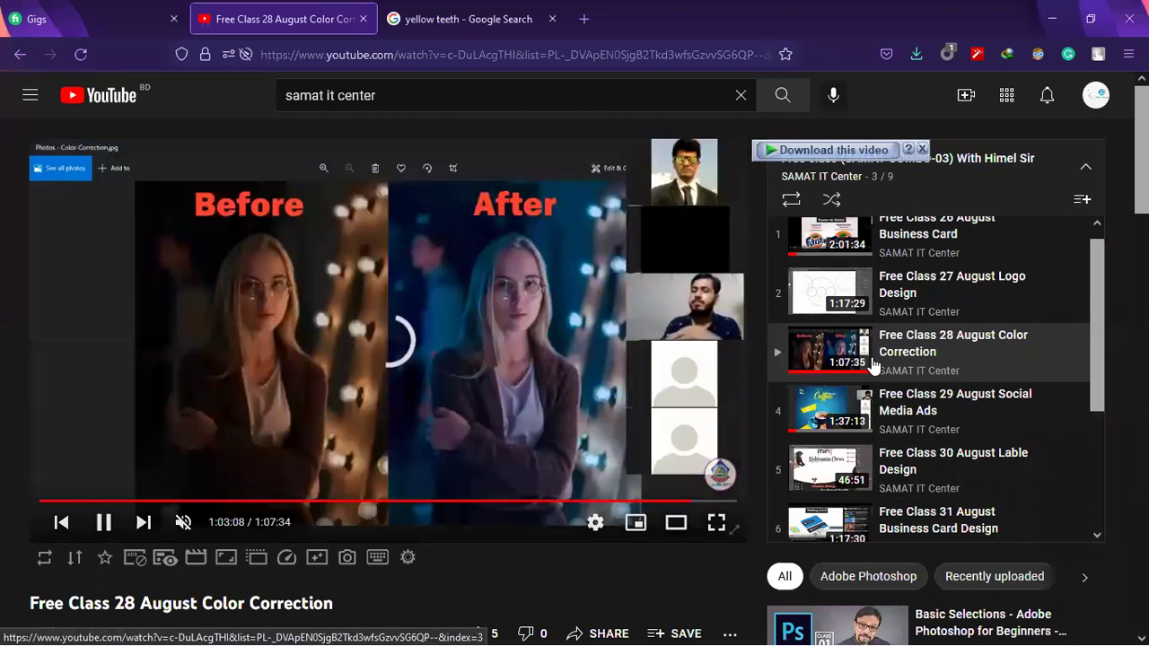
pyautogui.click(101, 521)
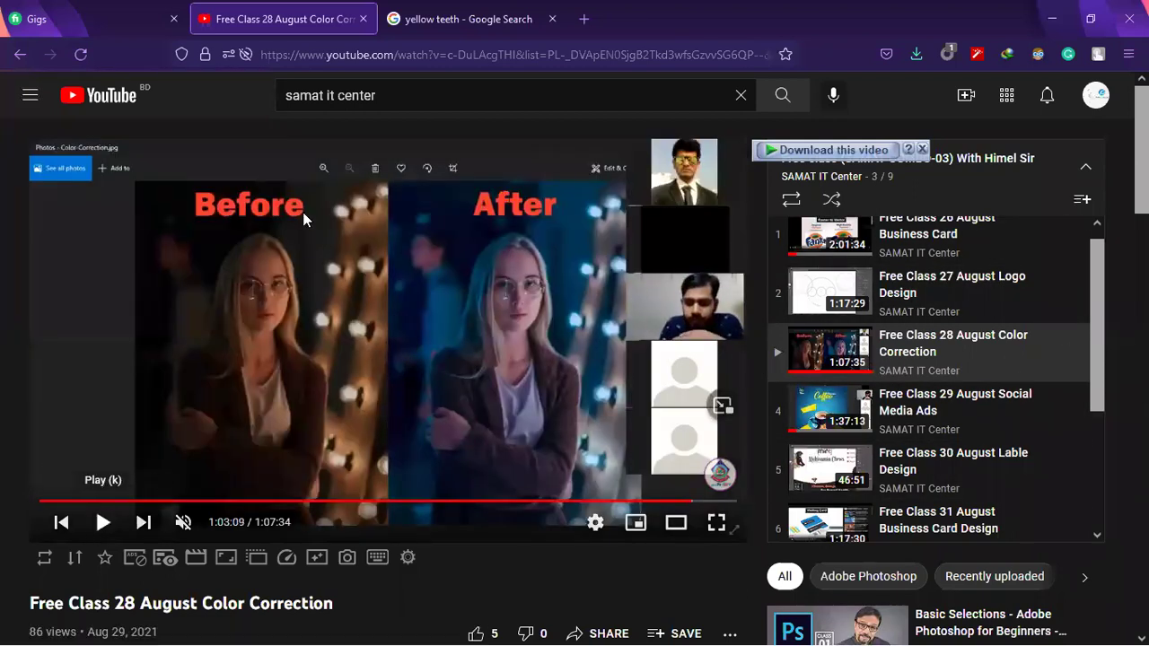
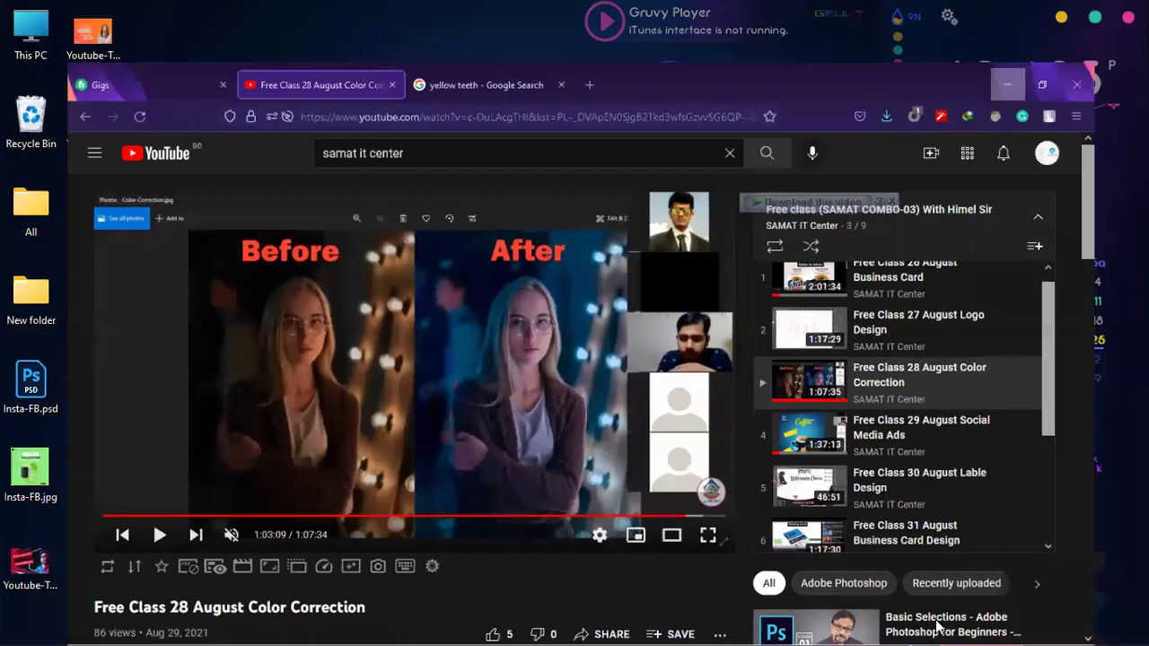
# Minimize the browser and search Windows for "update".
pyautogui.click(1053, 18)
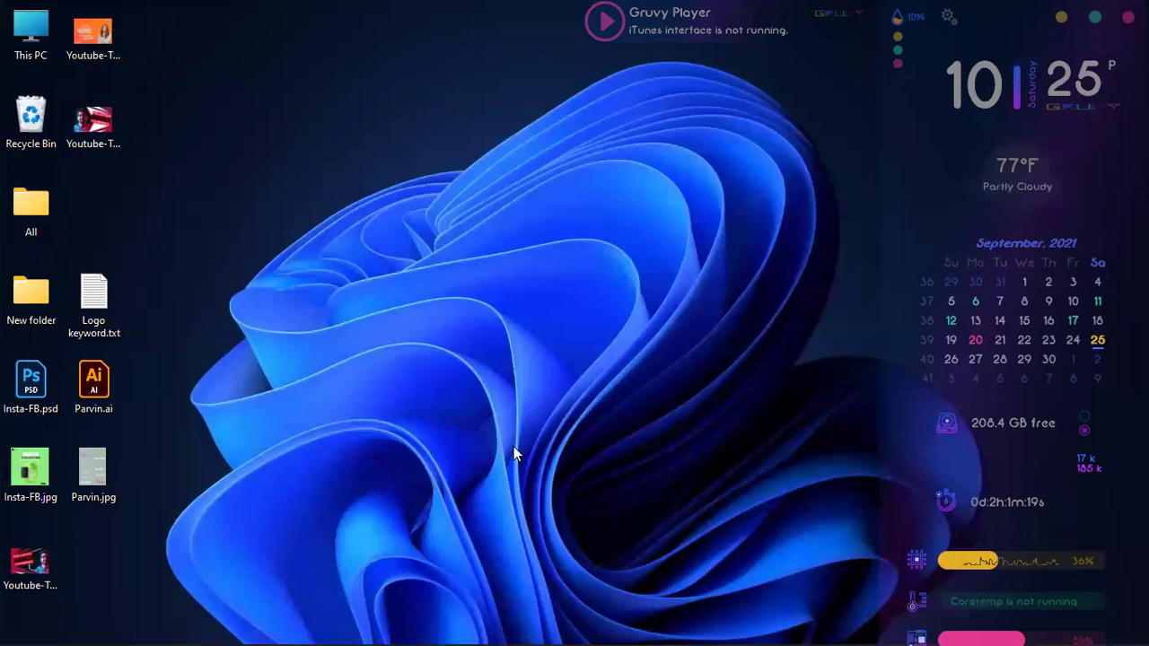
pyautogui.moveTo(925, 625)
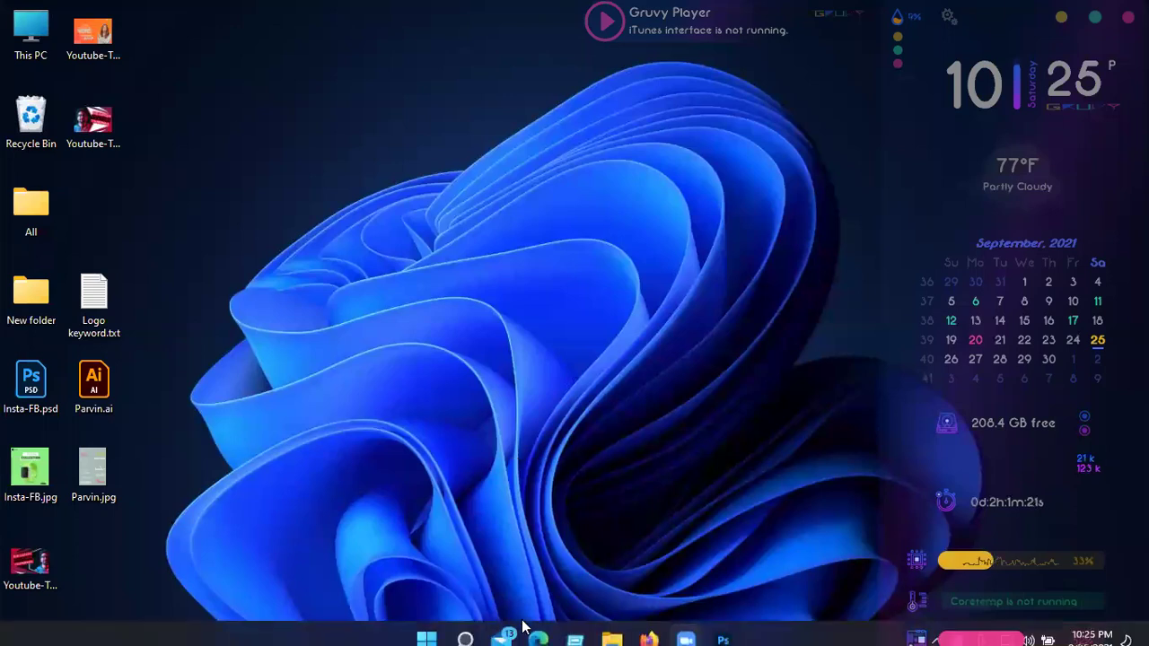
pyautogui.click(465, 625)
pyautogui.write('up')
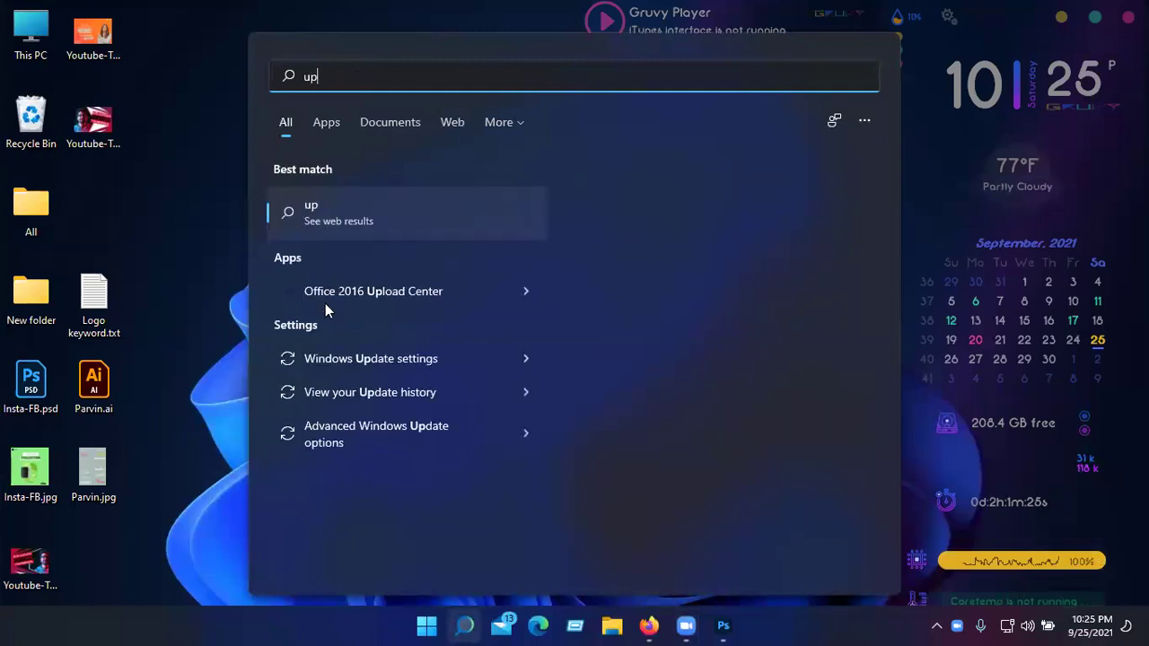
pyautogui.write('sate')
pyautogui.press('BackSpace')
pyautogui.press('BackSpace')
pyautogui.press('BackSpace')
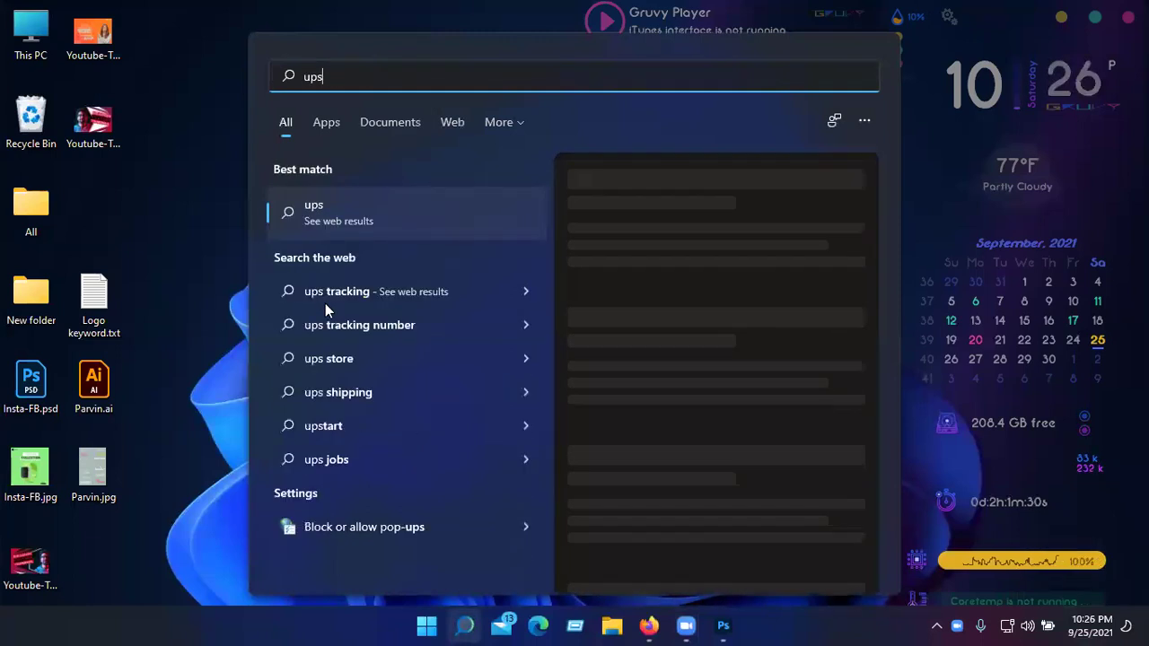
pyautogui.press('BackSpace')
pyautogui.write('date')
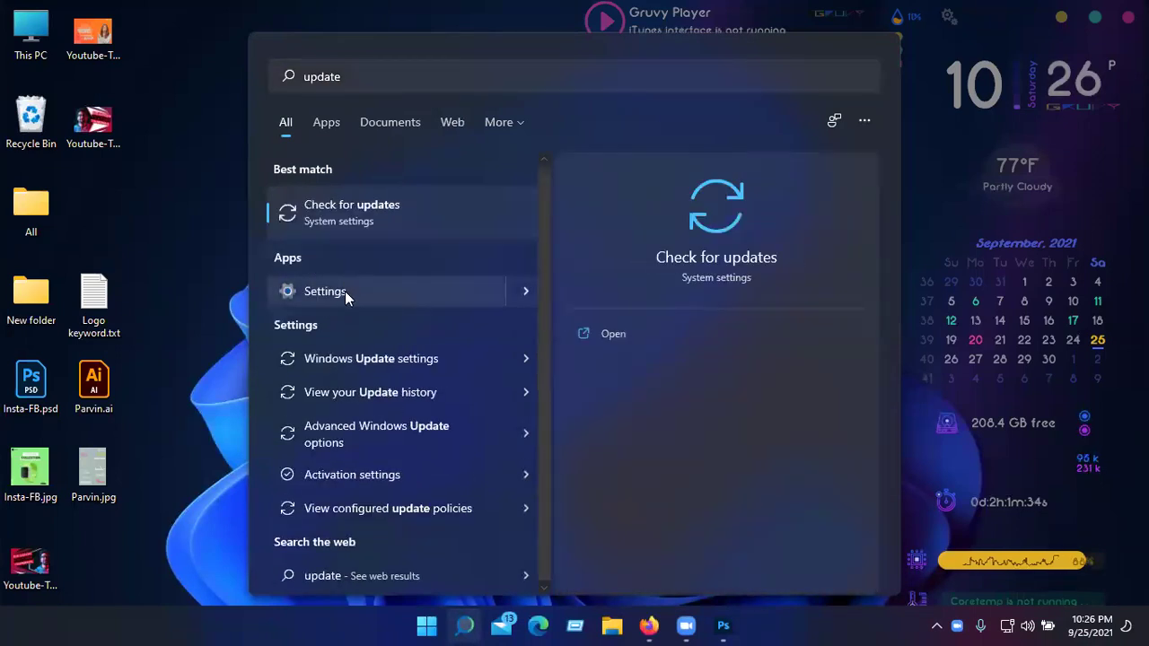
# Open Windows Update in Settings from the search results and check the available durations for pausing updates.
pyautogui.click(346, 291)
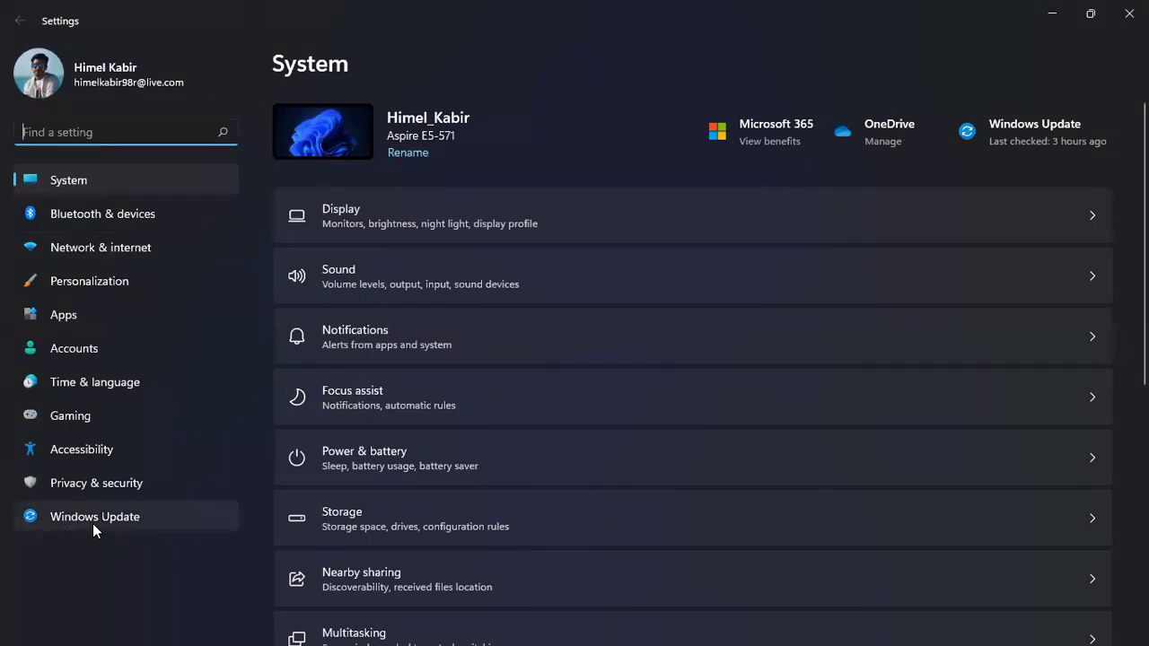
pyautogui.click(134, 514)
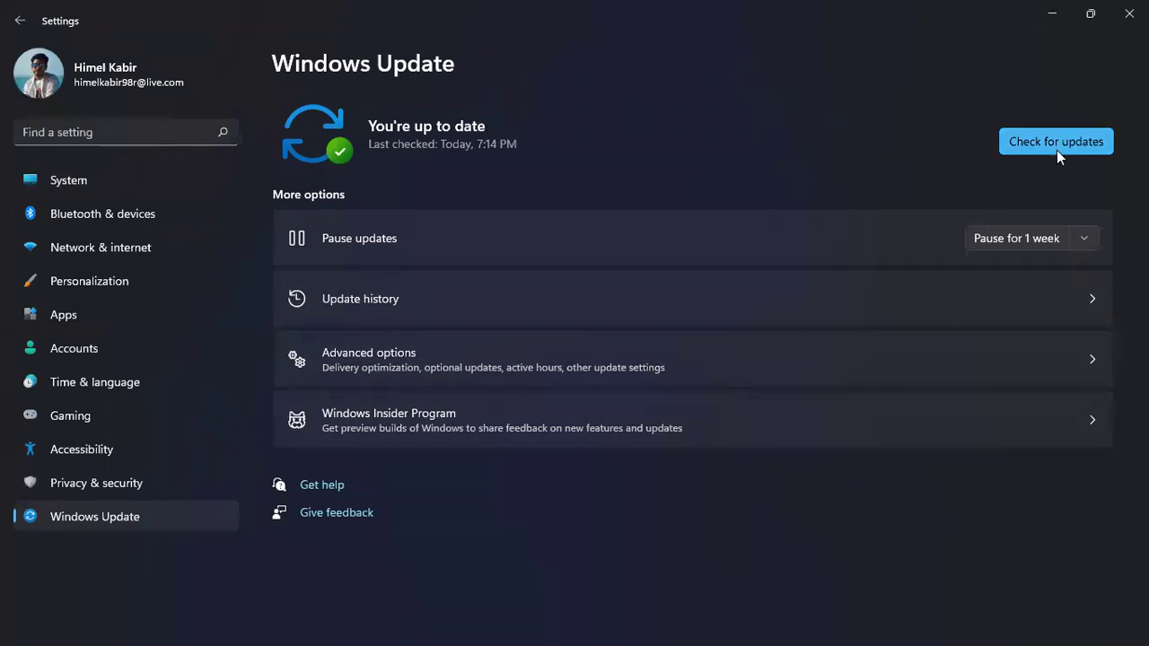
pyautogui.click(1094, 240)
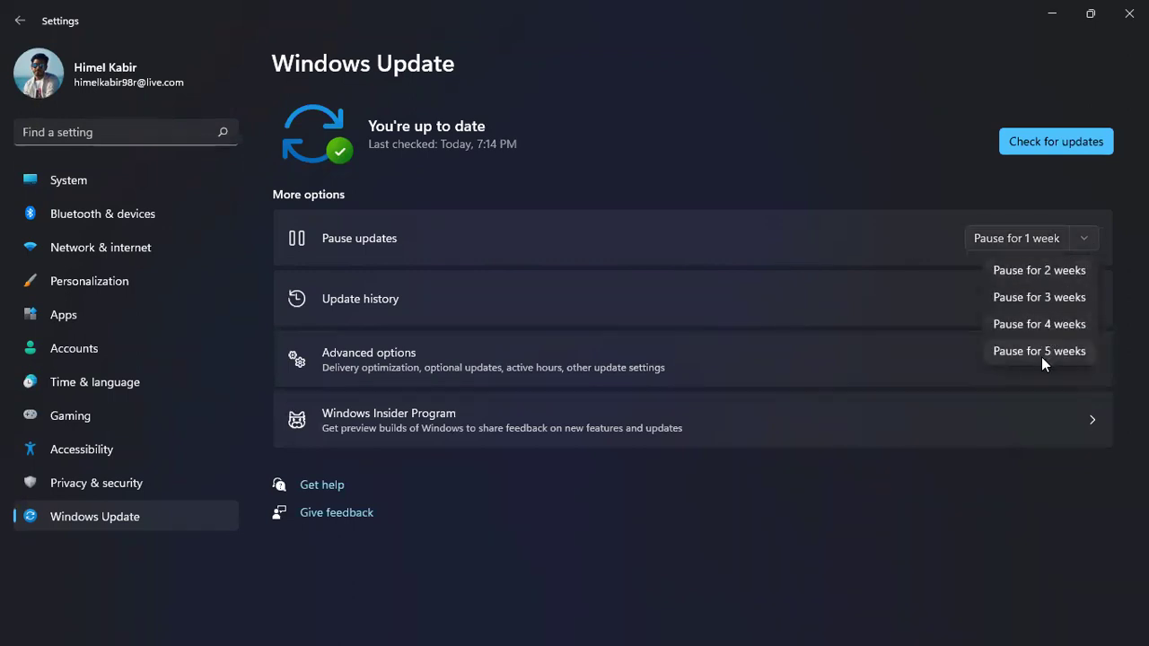
pyautogui.click(880, 506)
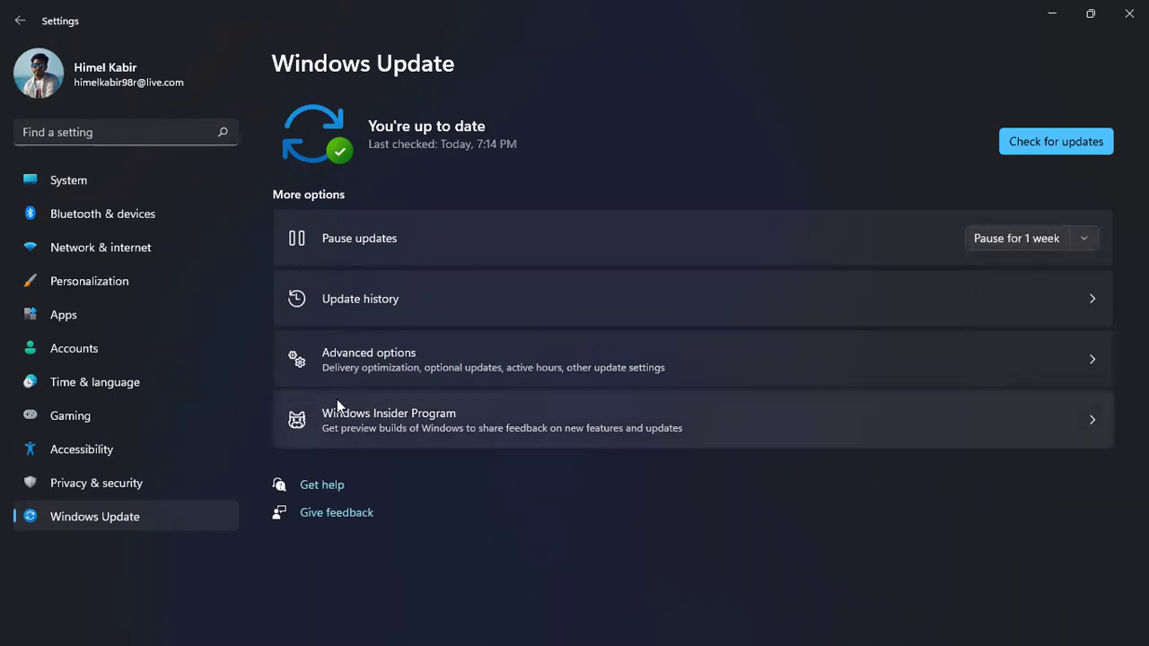
# Examine the advanced options and additional options of Windows Update and close Settings.
pyautogui.click(707, 362)
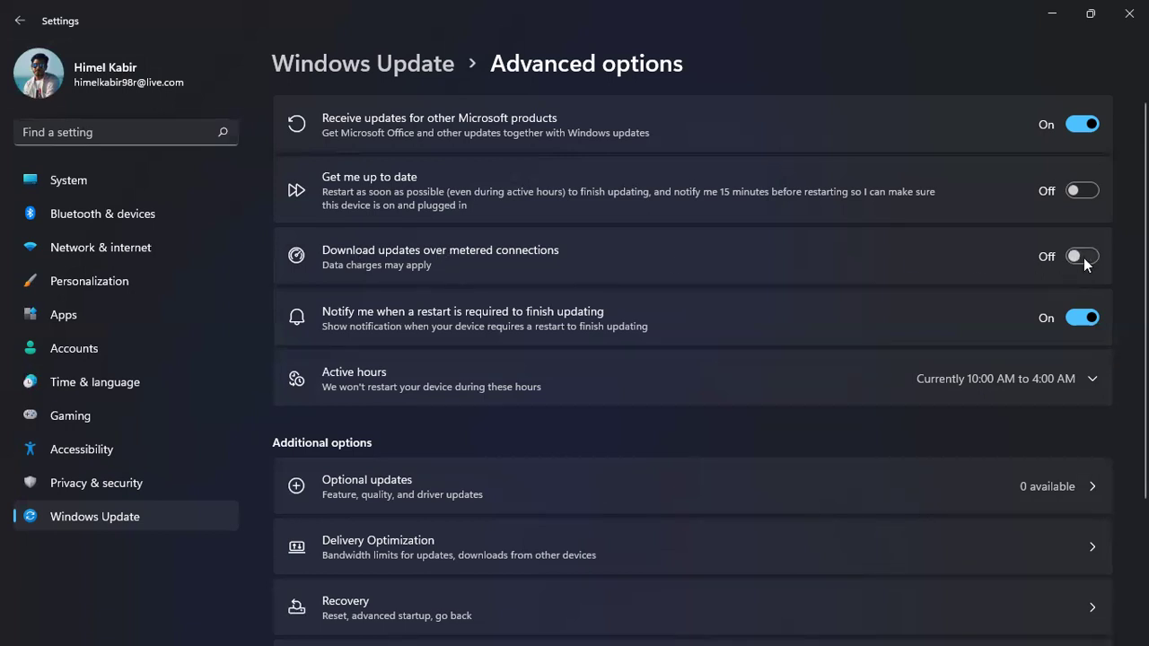
pyautogui.scroll(-3, 487, 415)
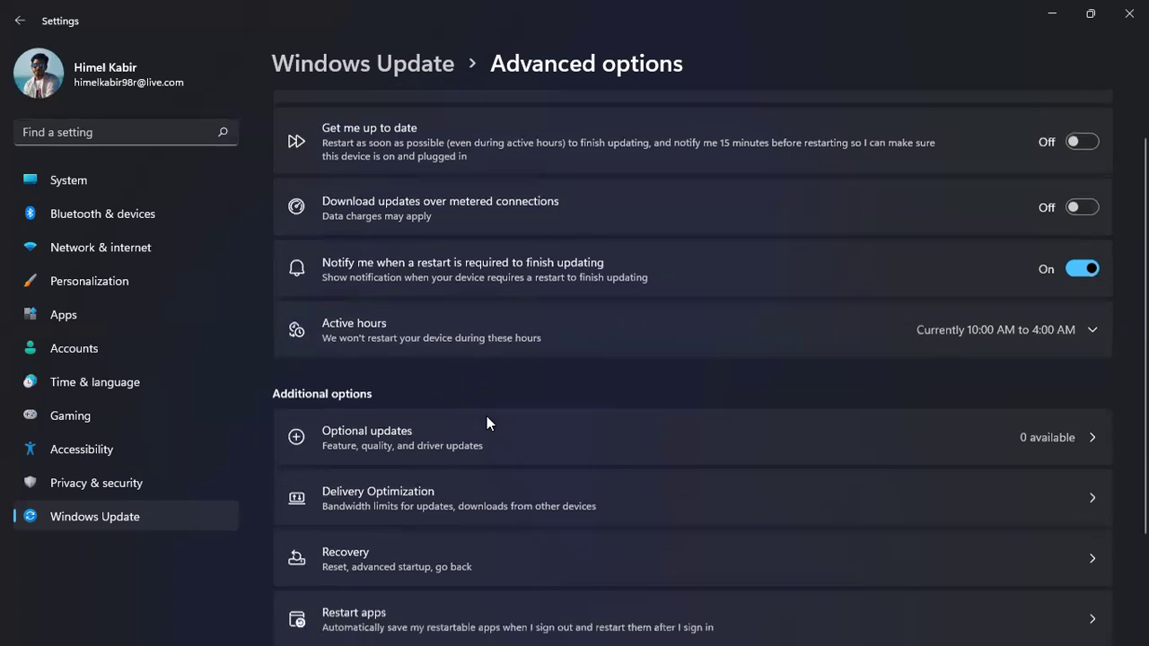
pyautogui.scroll(-1, 410, 554)
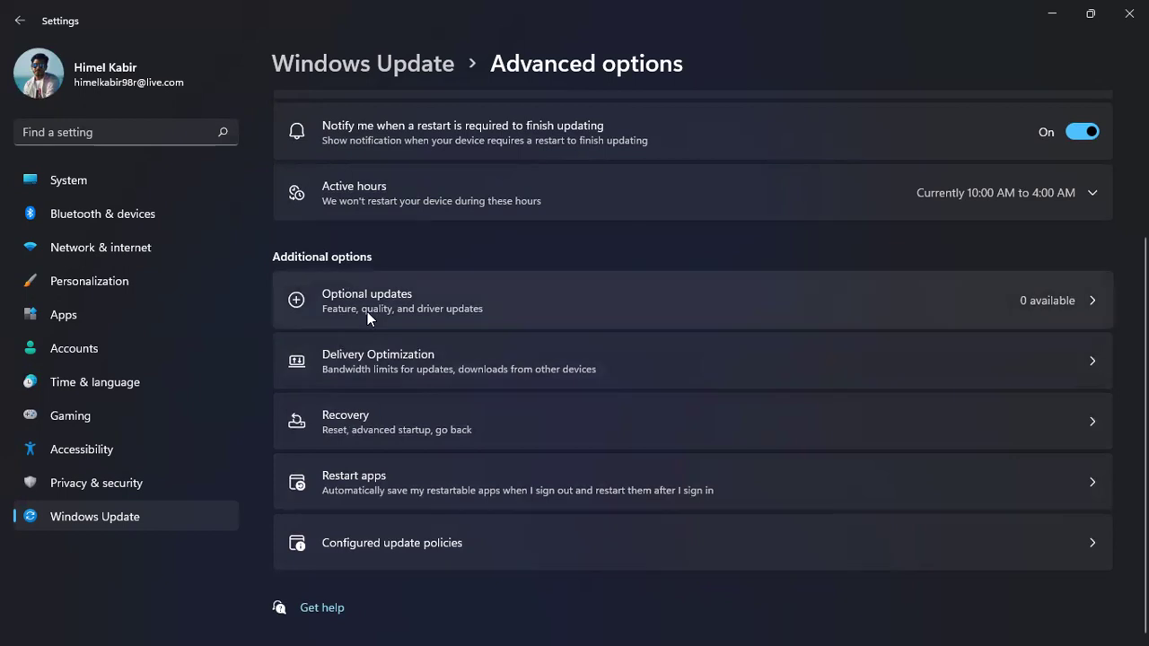
pyautogui.scroll(1, 577, 296)
pyautogui.scroll(3, 579, 294)
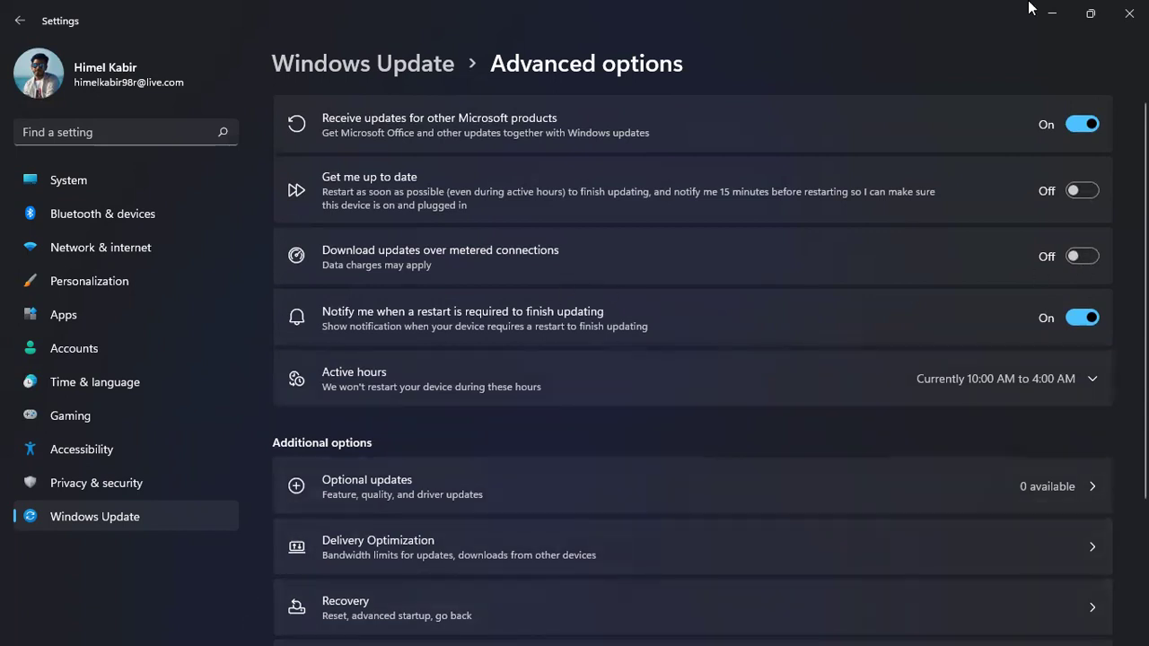
pyautogui.click(1129, 13)
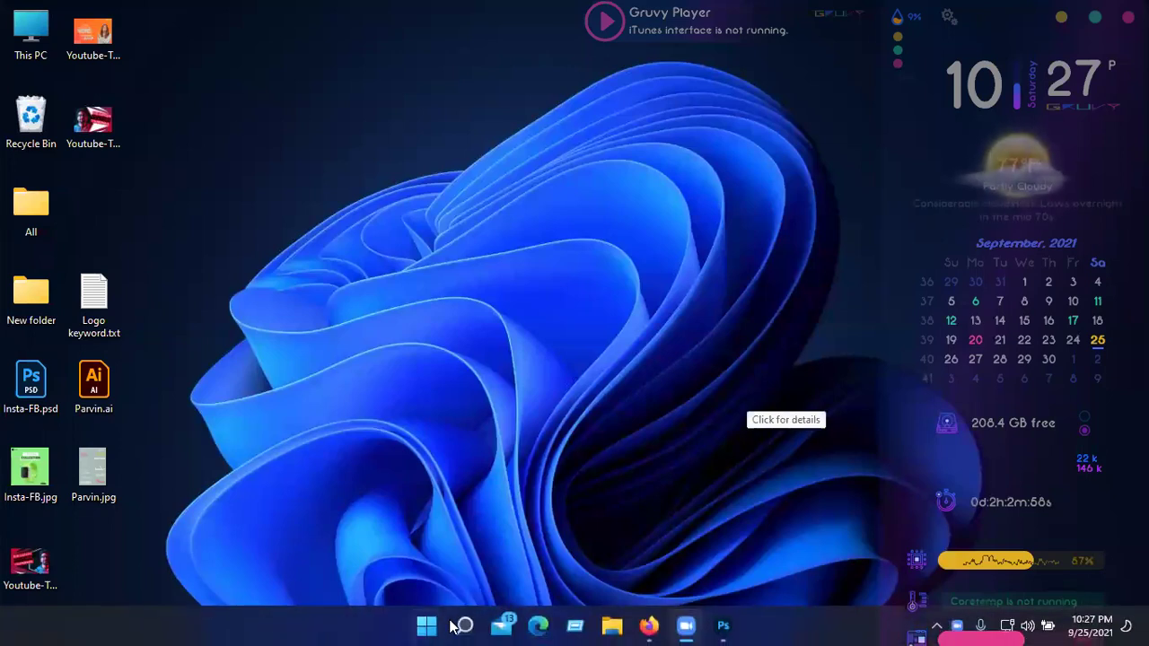
# Search Windows for "auto update", view the update history and main Windows Update page, and close Settings.
pyautogui.click(458, 625)
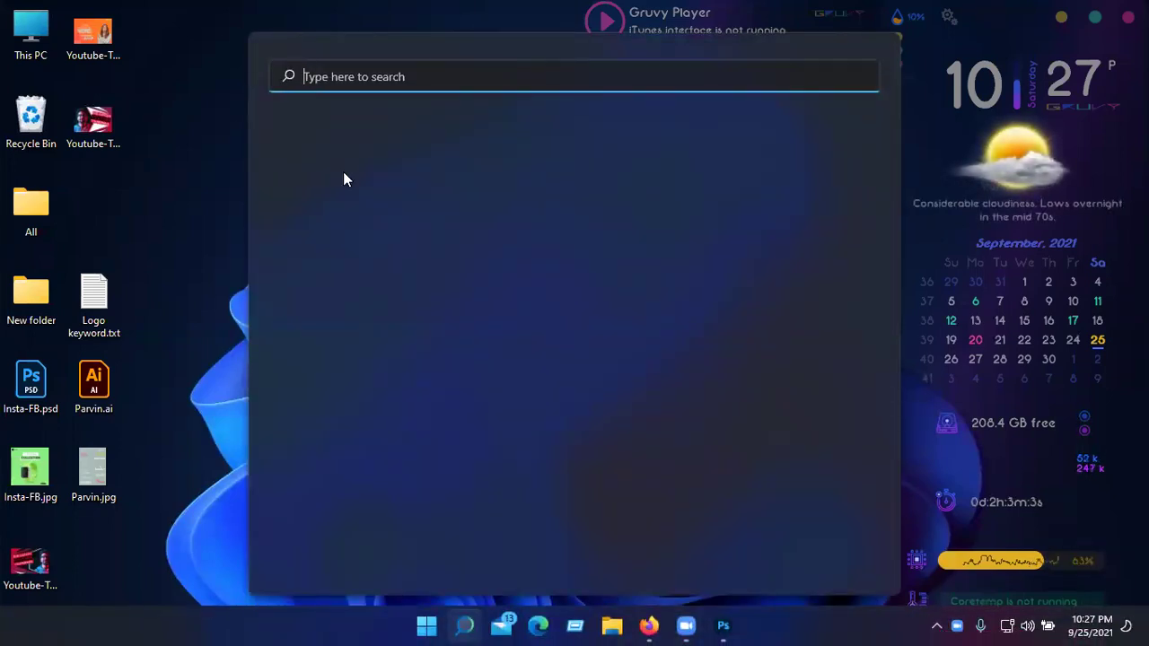
pyautogui.write('auto update')
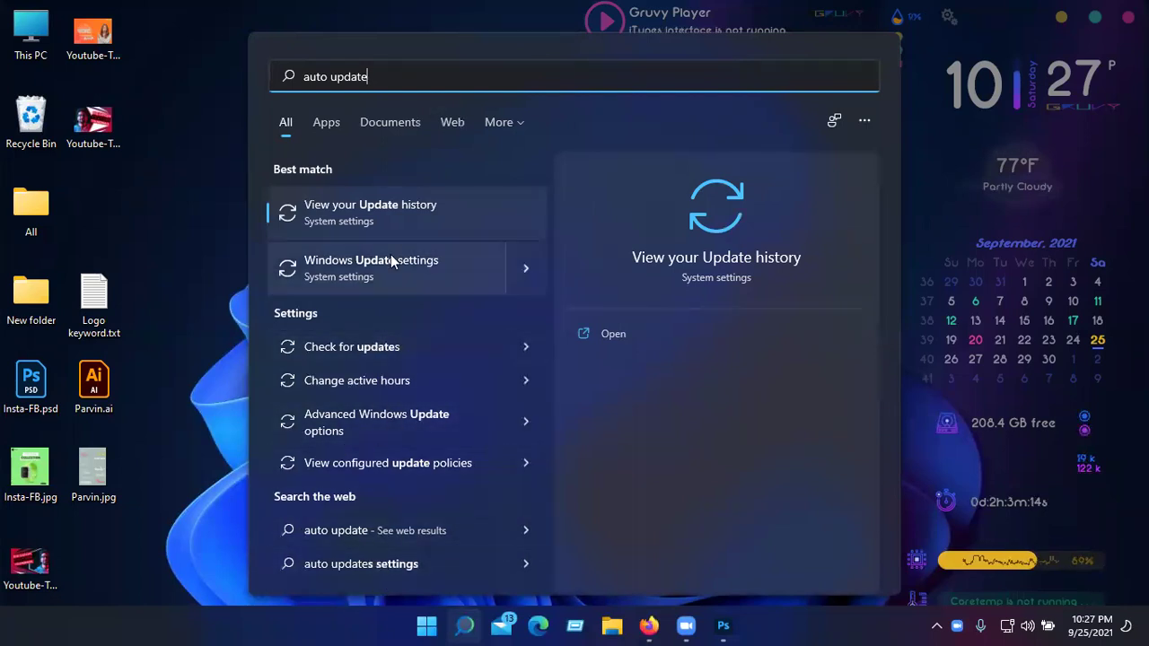
pyautogui.click(390, 211)
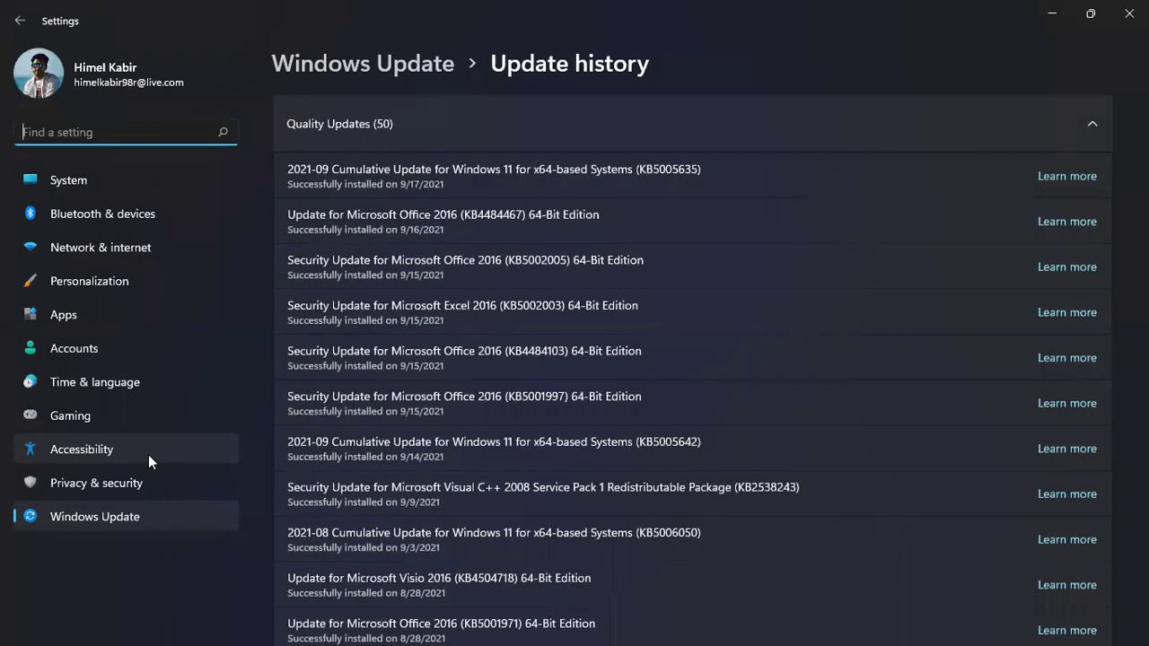
pyautogui.click(79, 513)
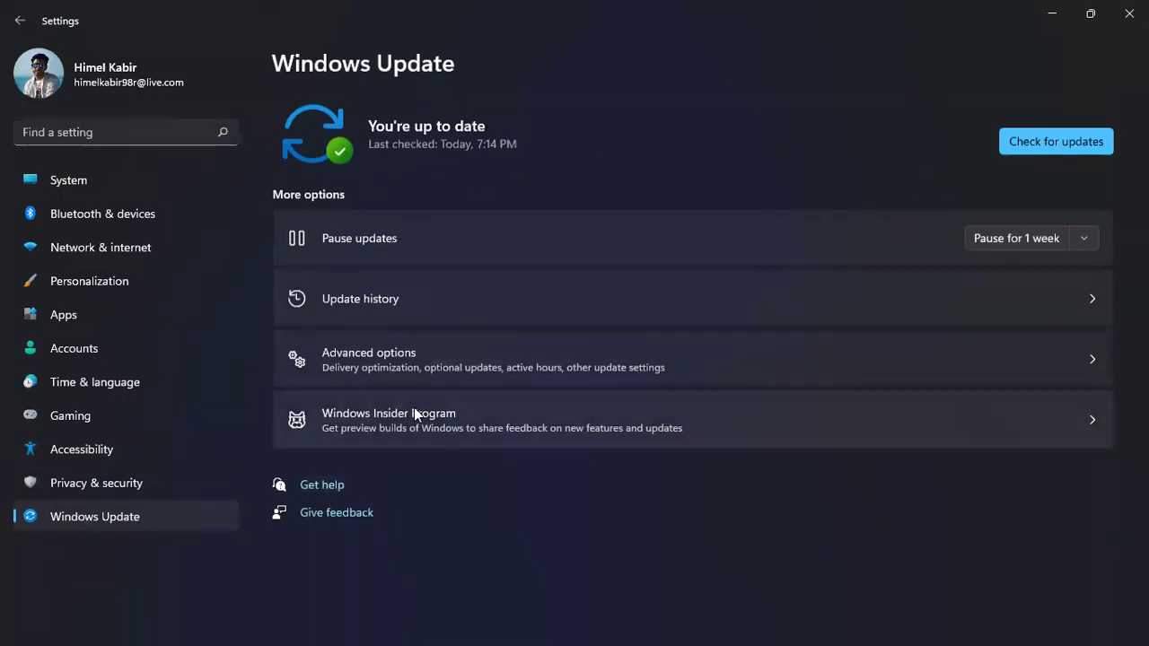
pyautogui.click(1130, 14)
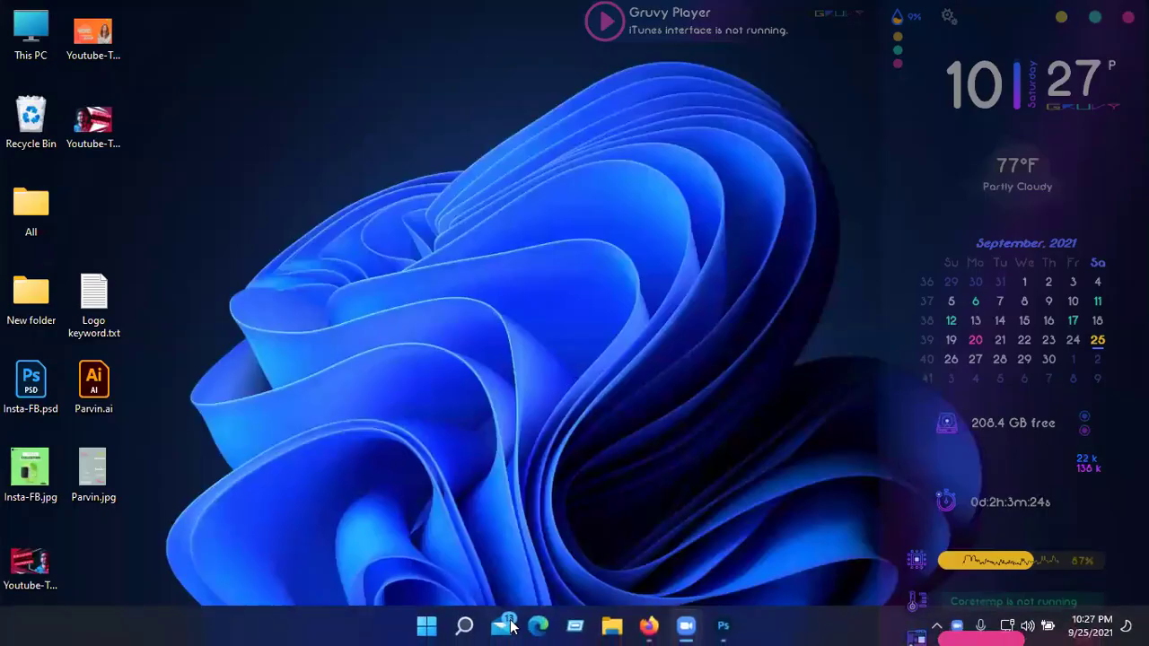
# Open Control Panel through Windows search, check Backup and Restore (Windows 7), and return to all items.
pyautogui.click(473, 624)
pyautogui.write('con')
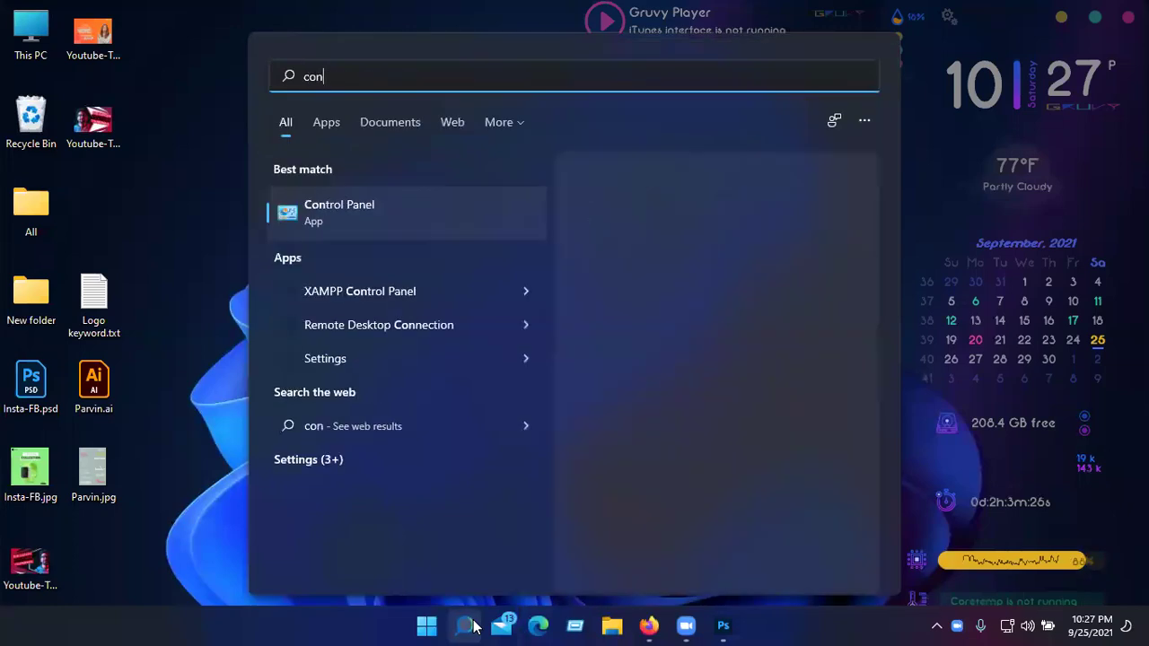
pyautogui.click(396, 210)
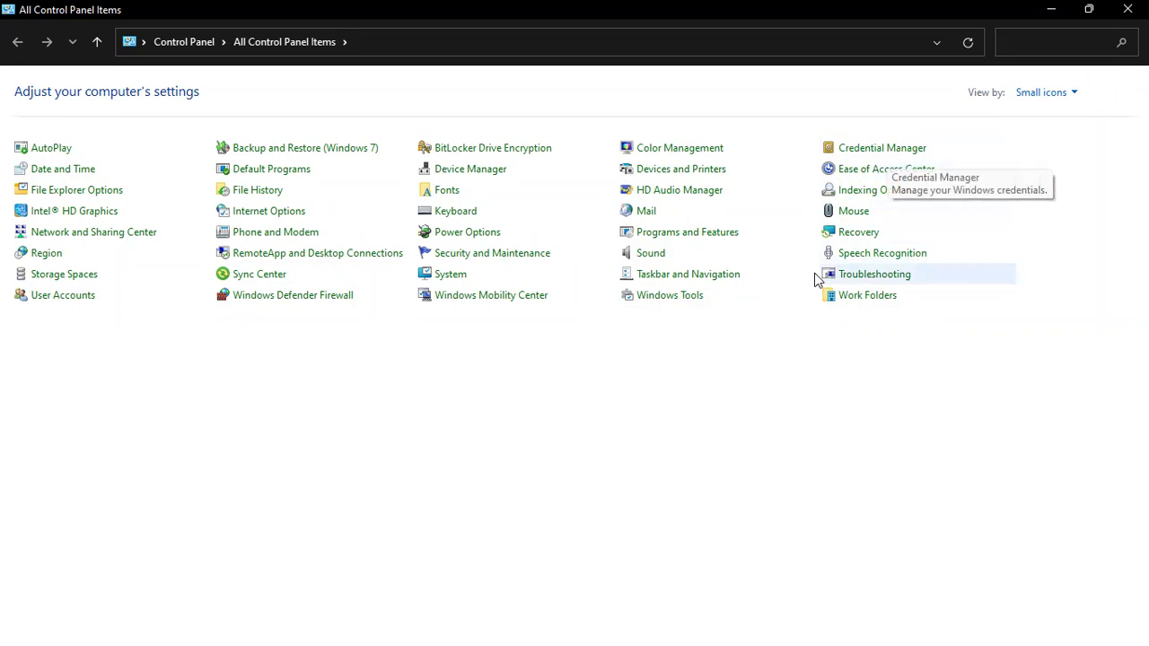
pyautogui.click(277, 150)
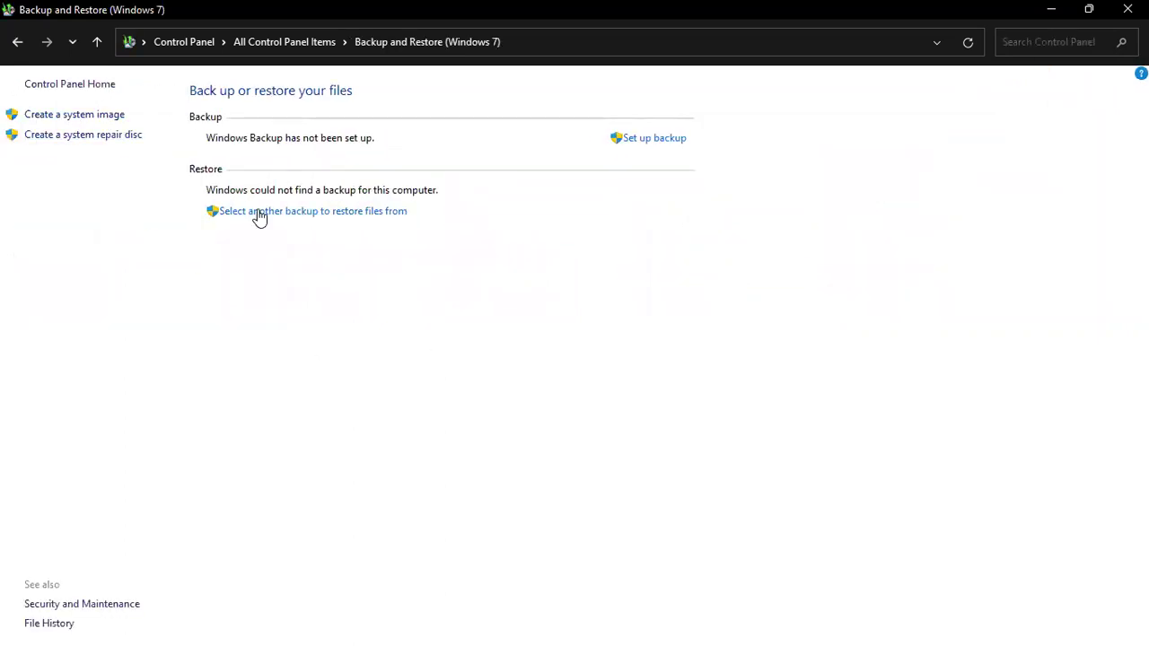
pyautogui.click(17, 41)
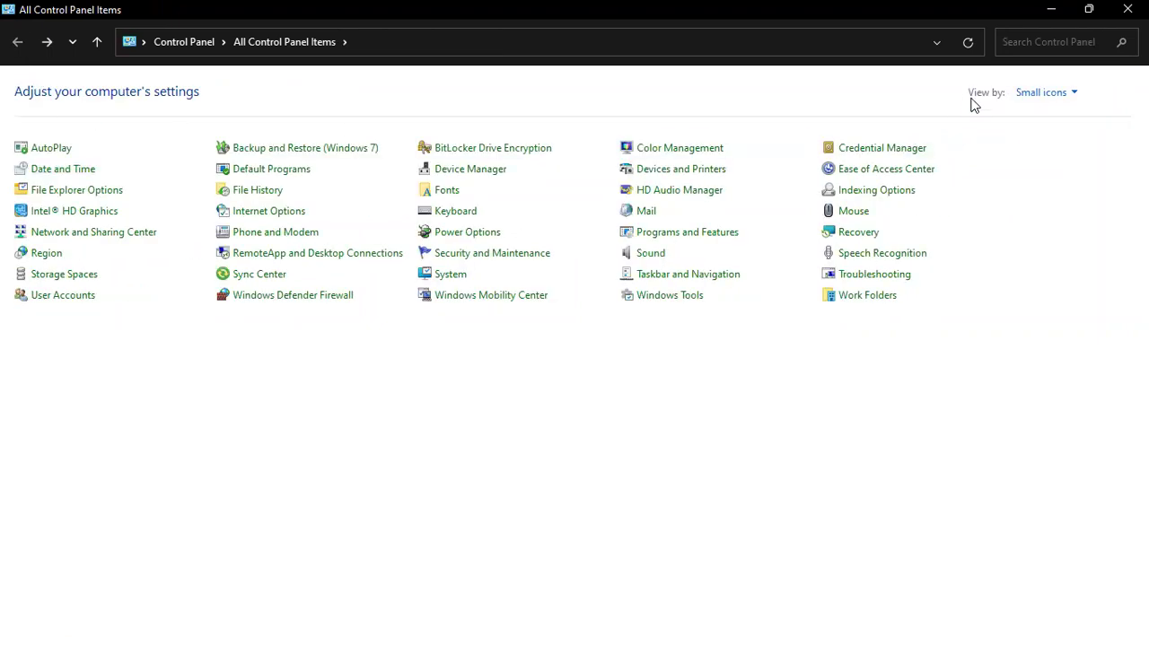
# Search Control Panel for "update", view Programs and Features from the results, and close the window.
pyautogui.click(1057, 47)
pyautogui.write('u')
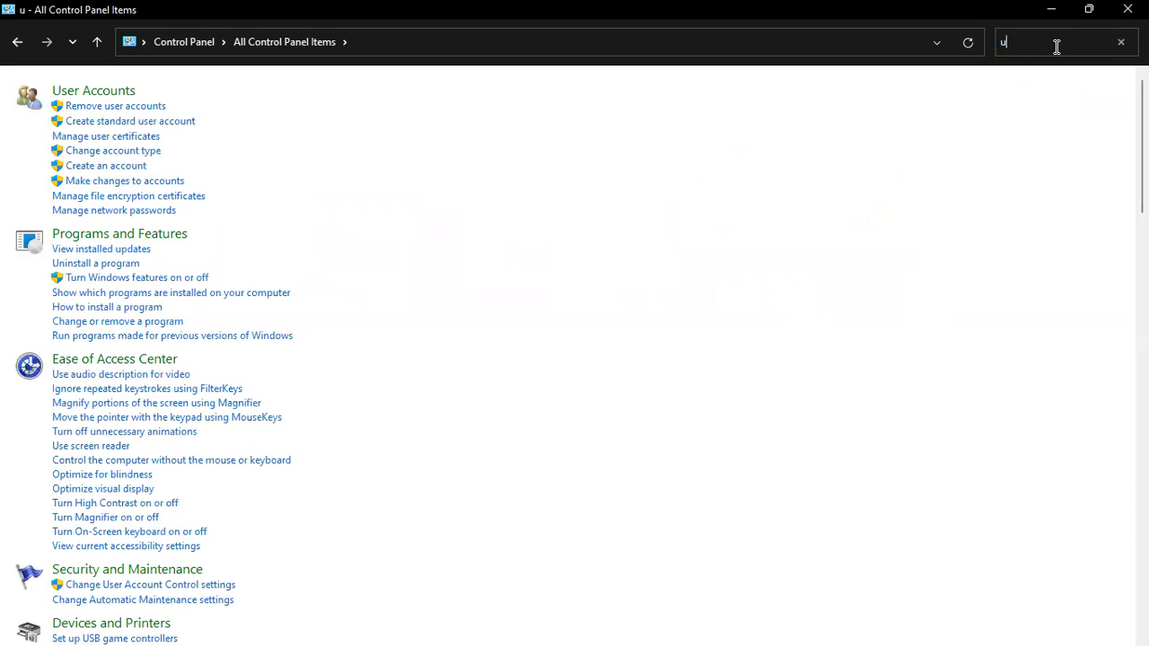
pyautogui.write('pdate')
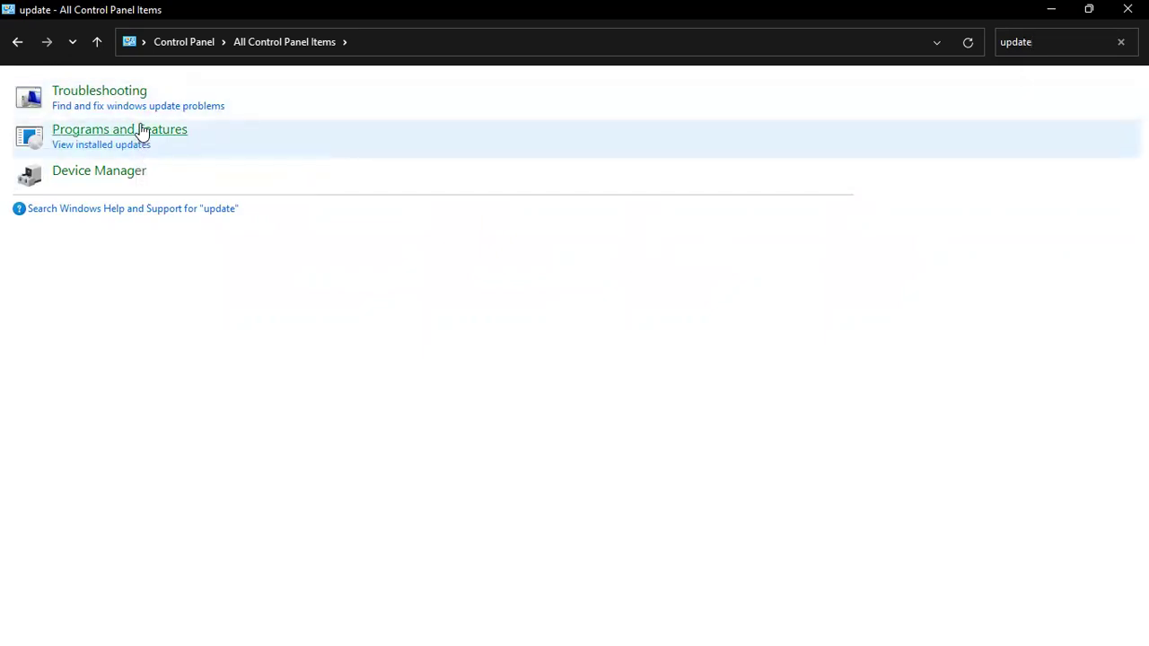
pyautogui.click(142, 132)
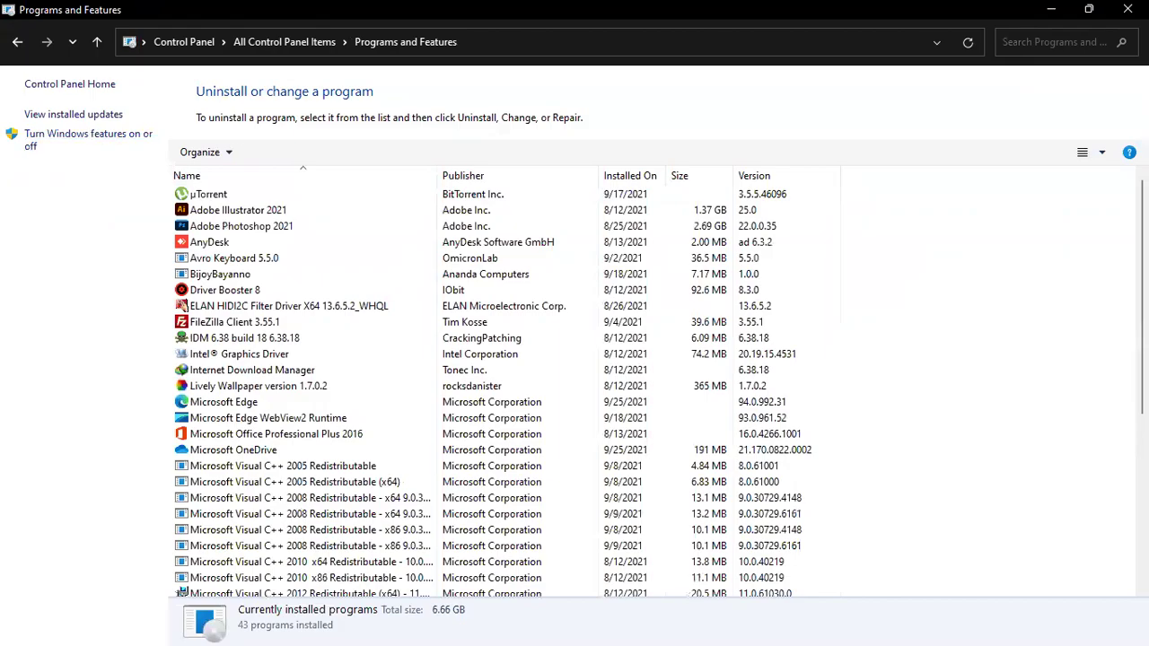
pyautogui.click(1127, 9)
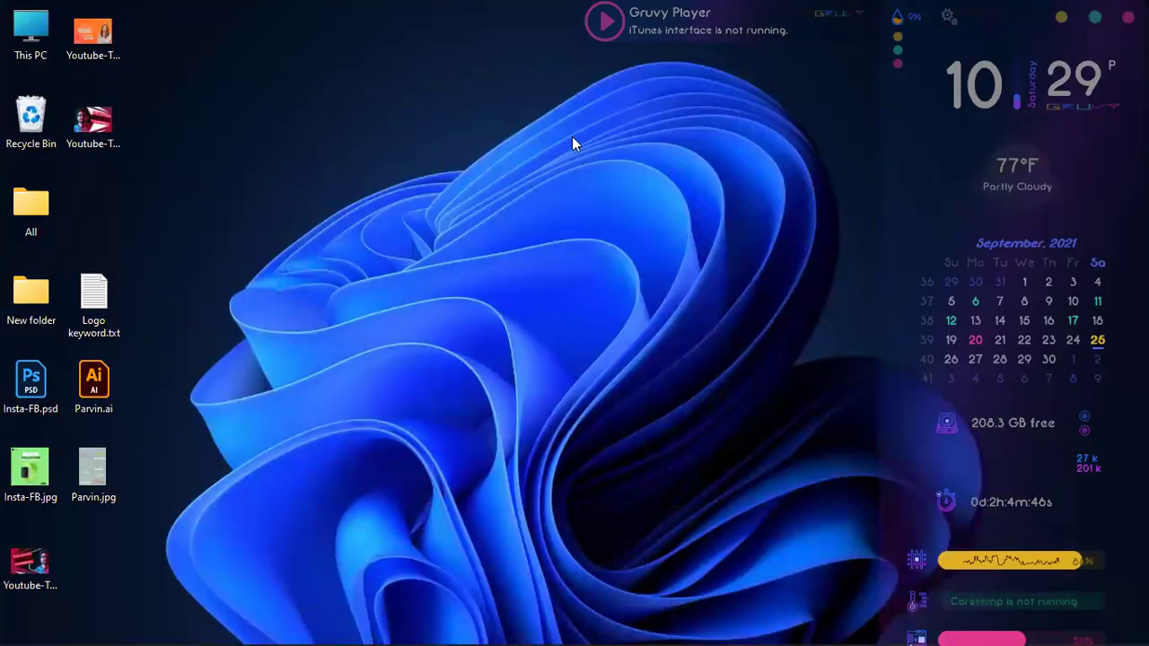